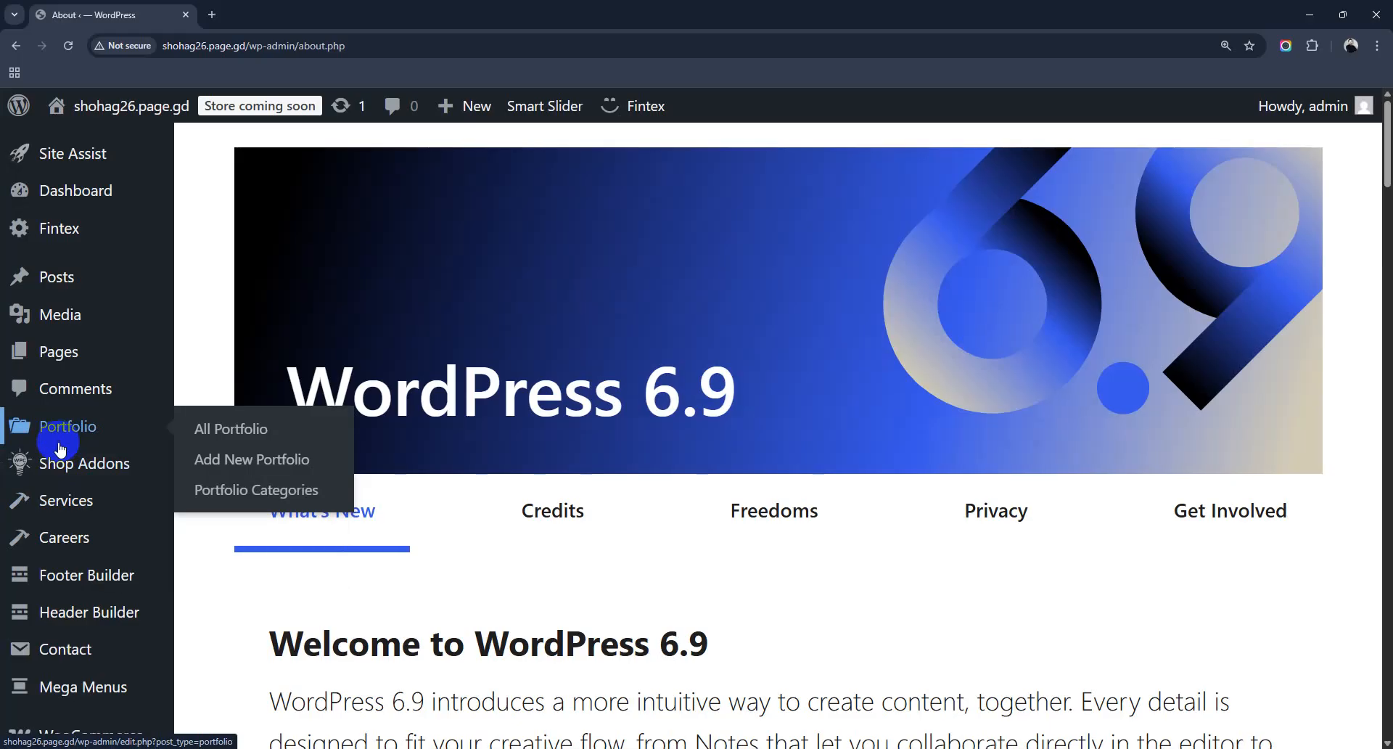
Step: Open Installed Plugins and scroll through the list, checking WooCommerce and WP Reset
mouse_move(58, 480)
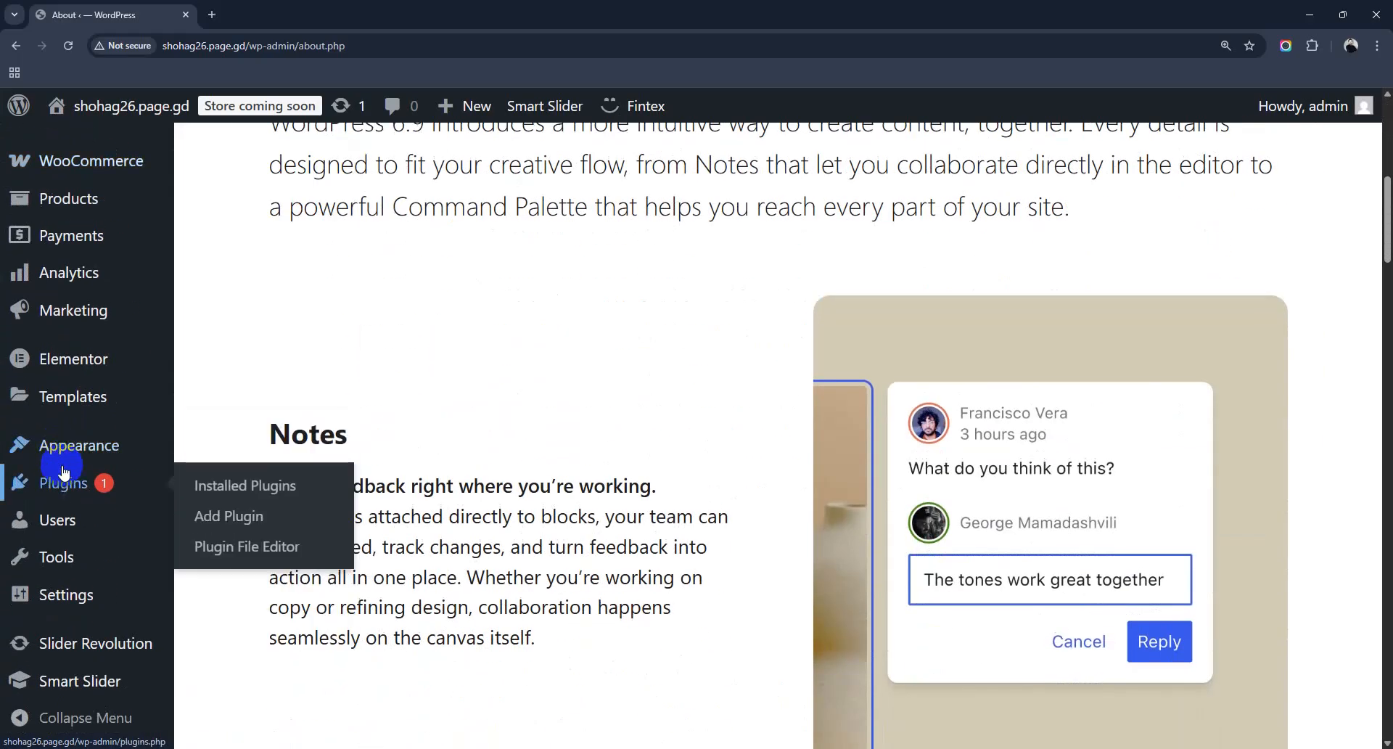
left_click(265, 493)
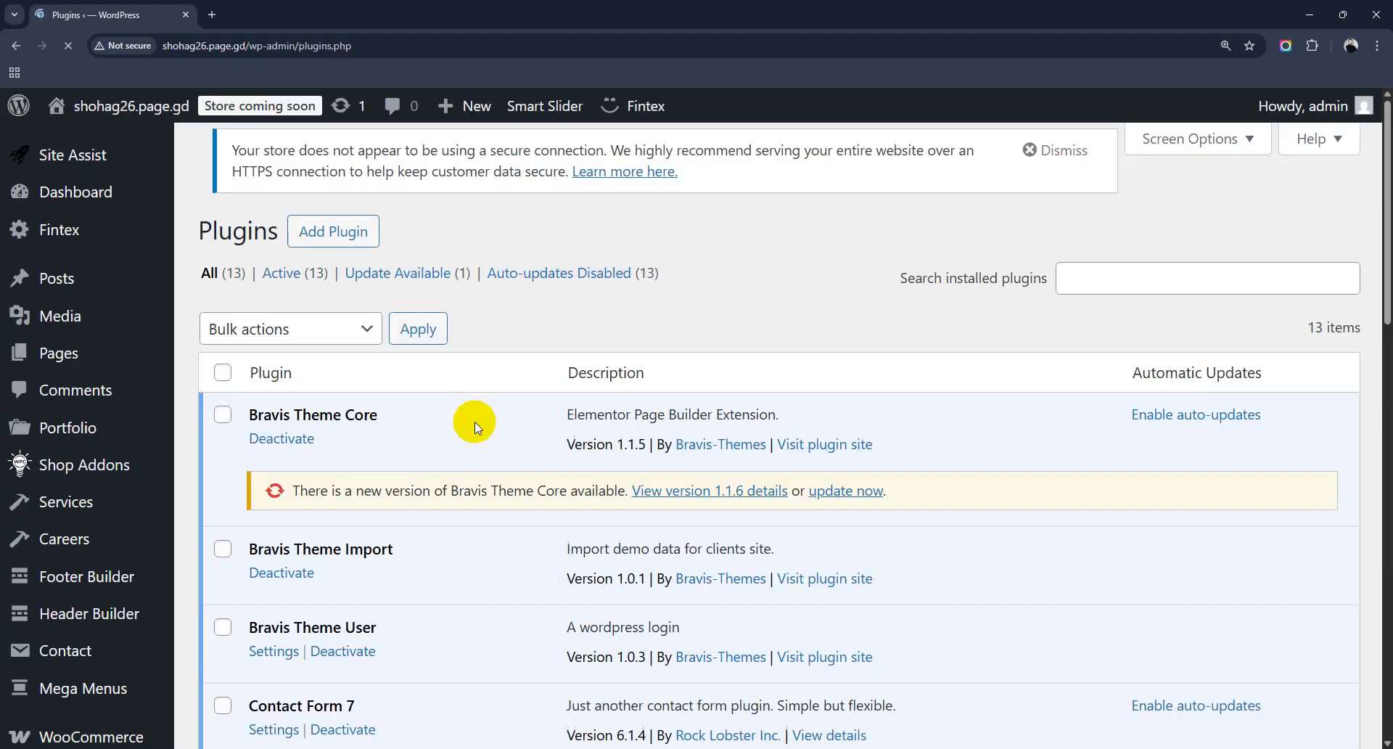
scroll(475, 421, "down", 10)
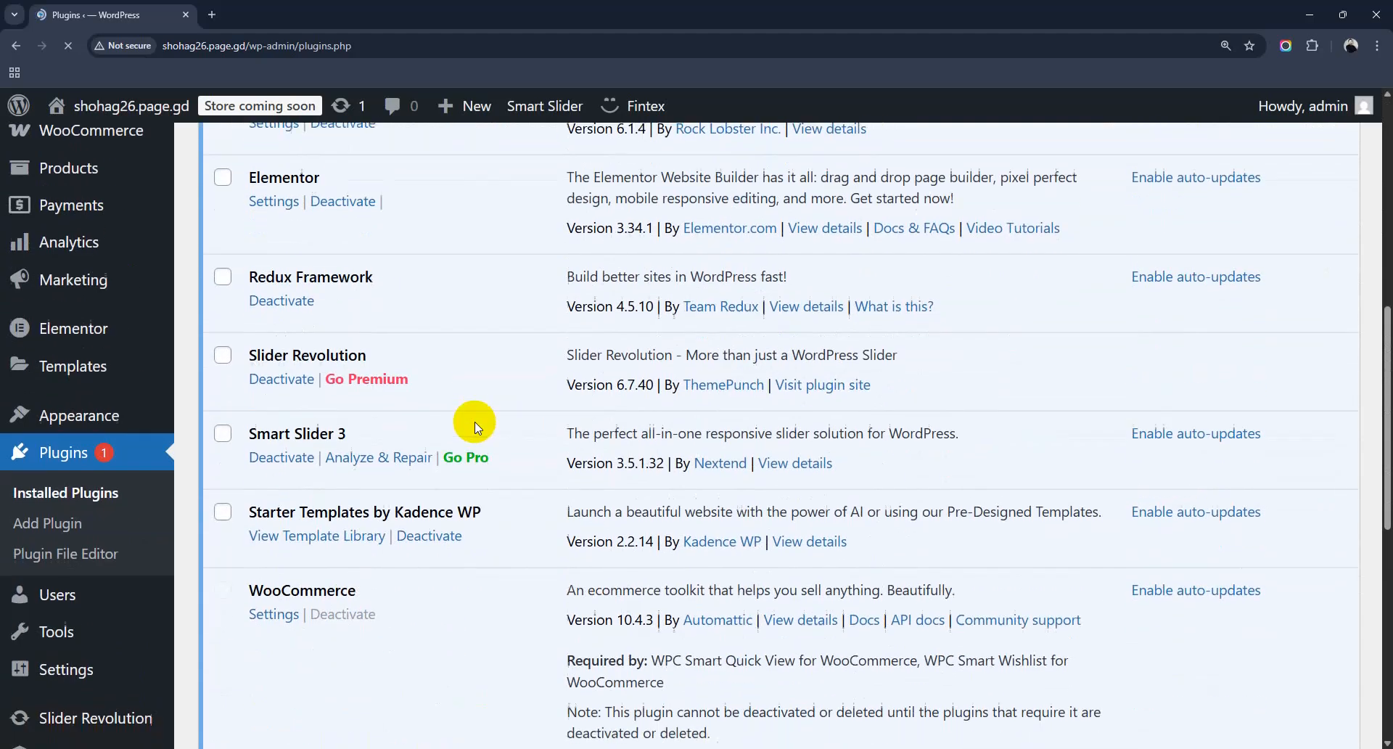
scroll(474, 421, "down", 3)
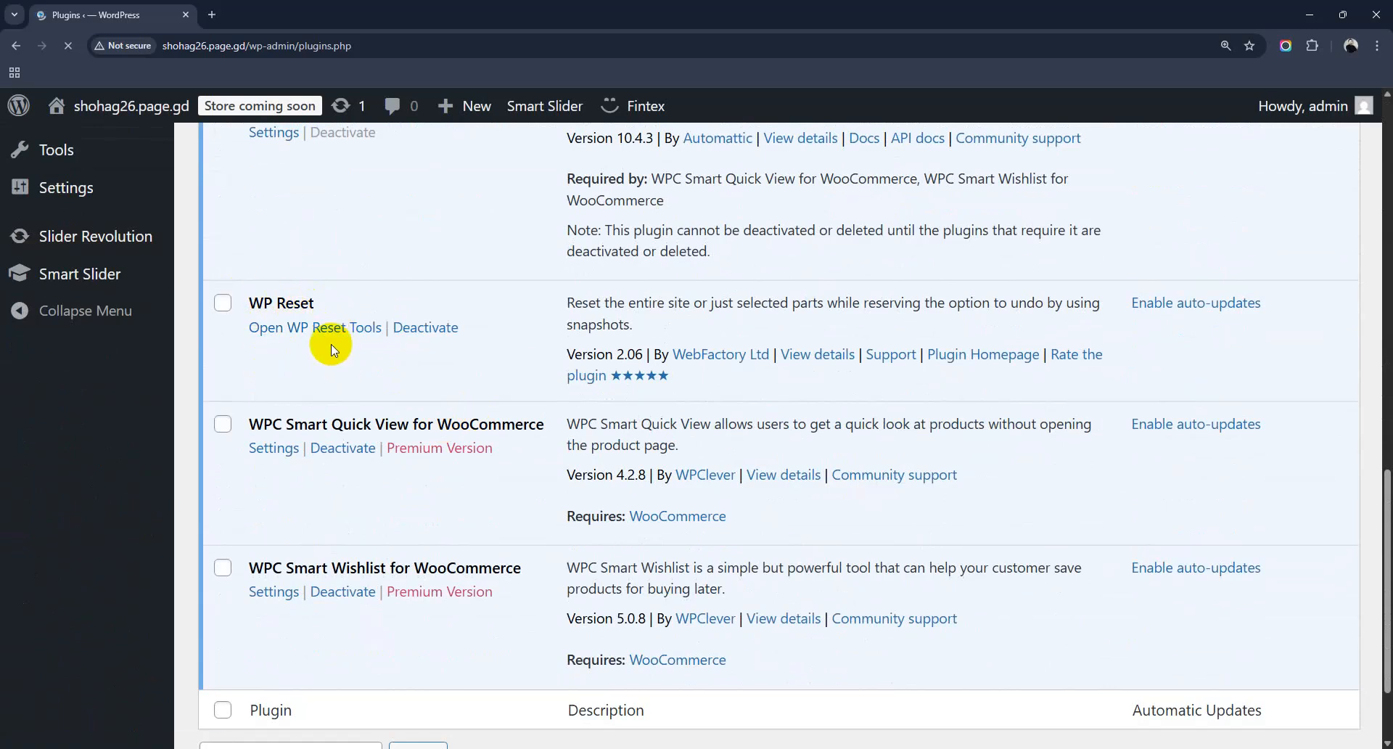
scroll(25, 155, "up", 2)
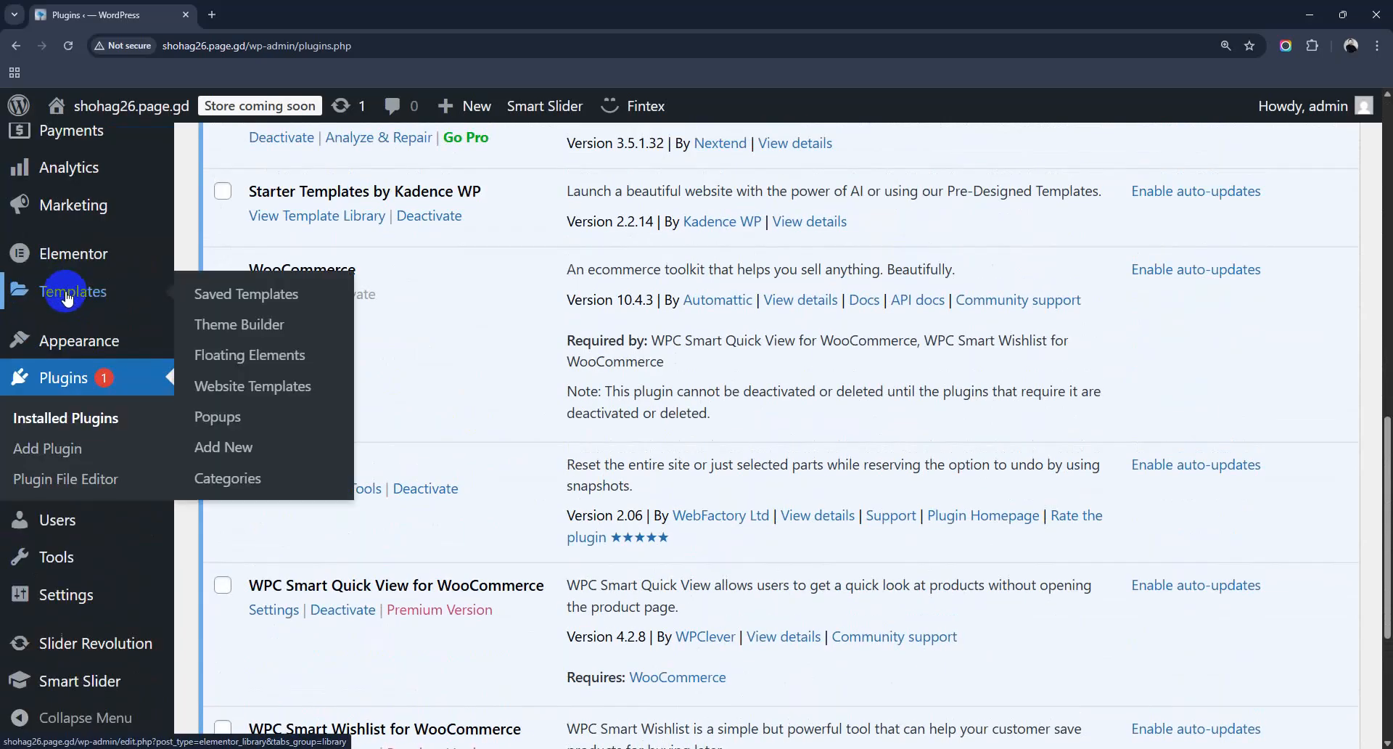
scroll(90, 414, "down", 2)
mouse_move(85, 564)
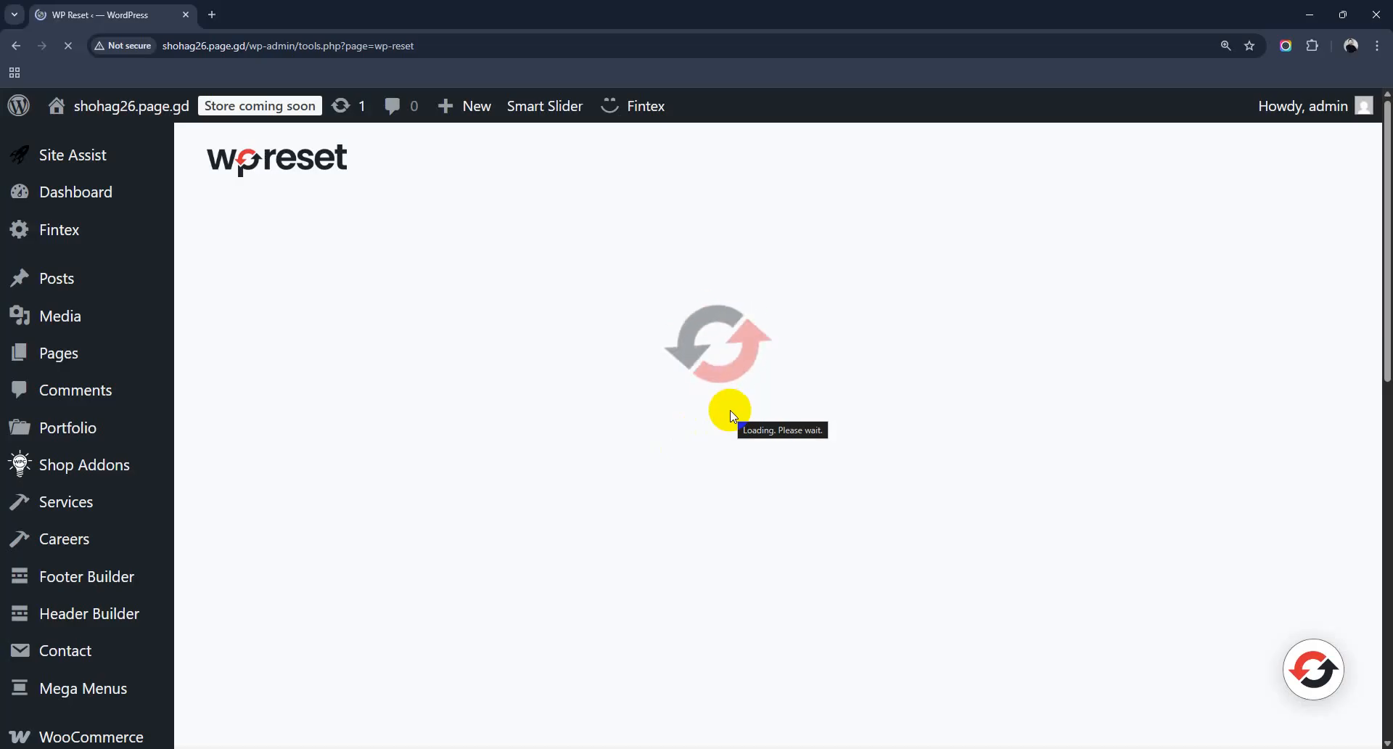
Step: Open Tools > WP Reset and reload the page when it stalls on loading
scroll(730, 416, "down", 7)
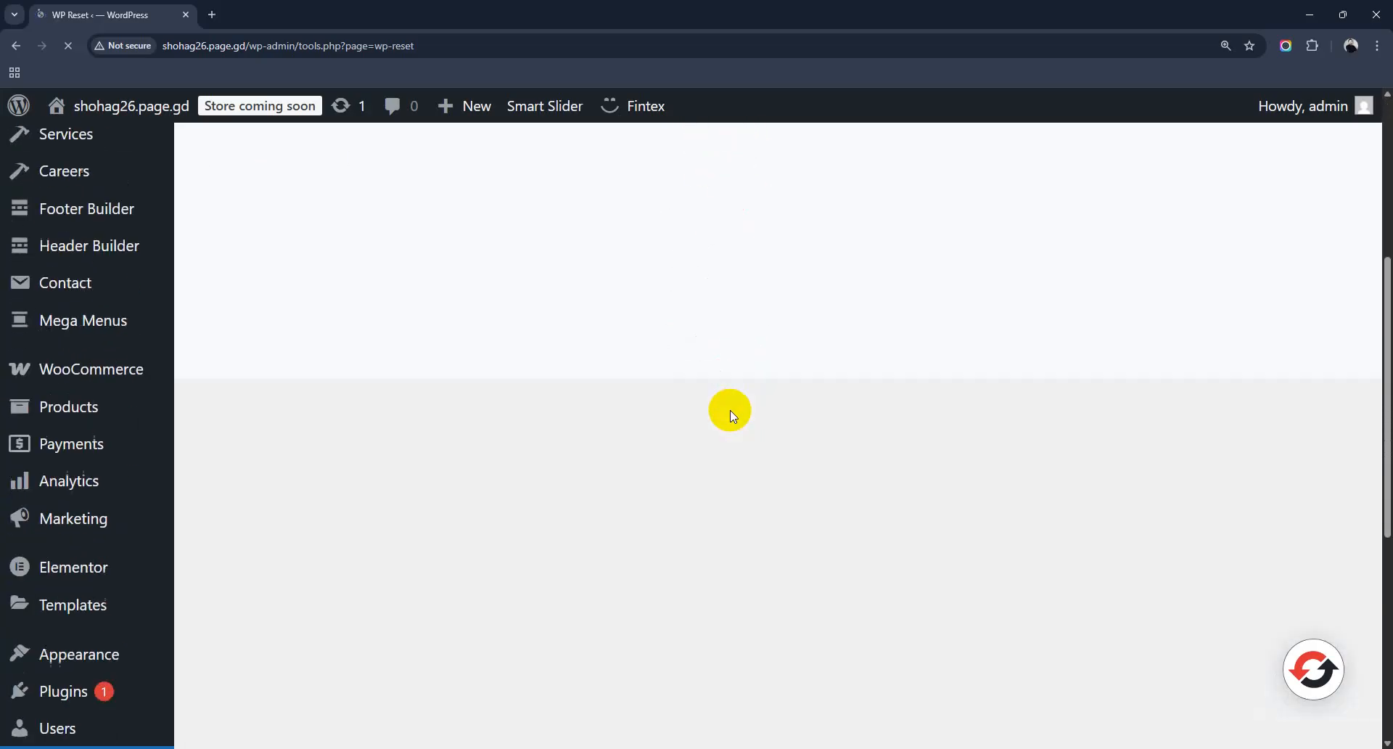
scroll(731, 416, "up", 7)
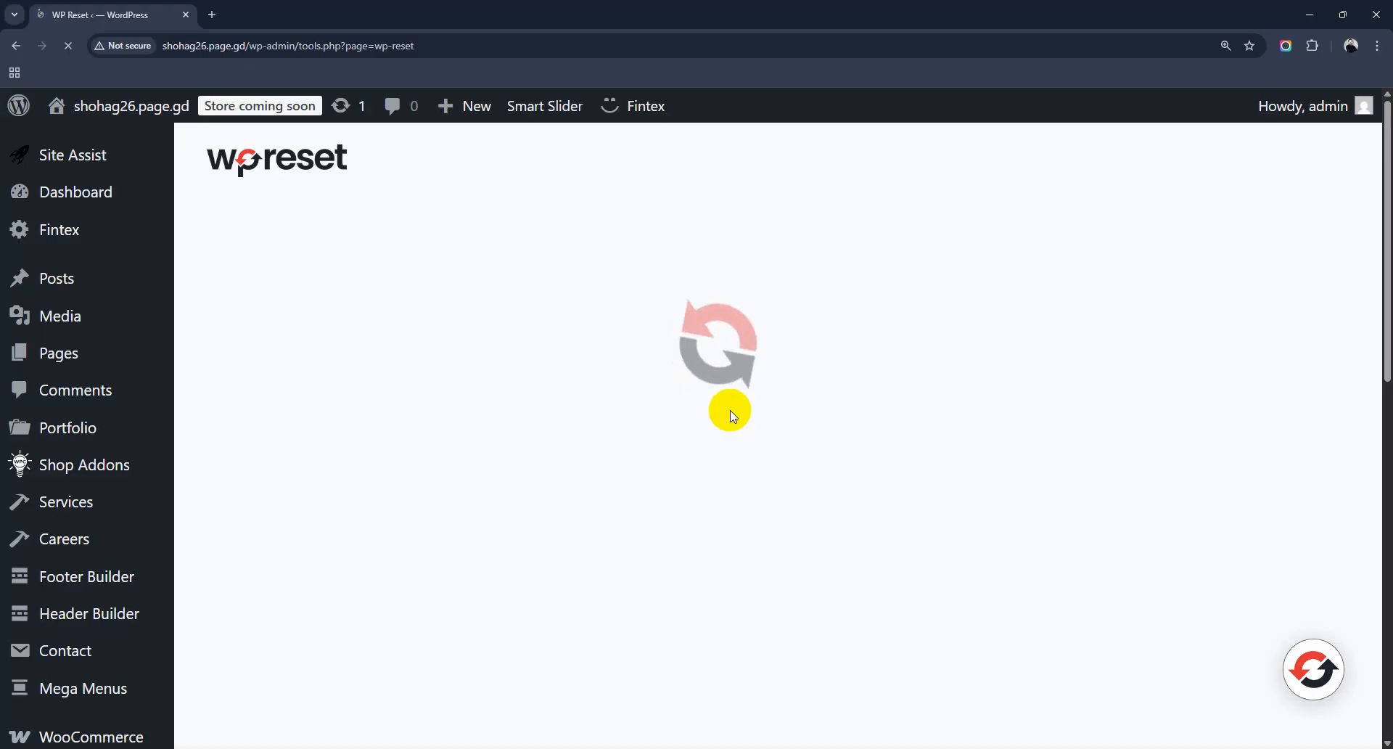
scroll(236, 579, "down", 2)
scroll(117, 629, "down", 2)
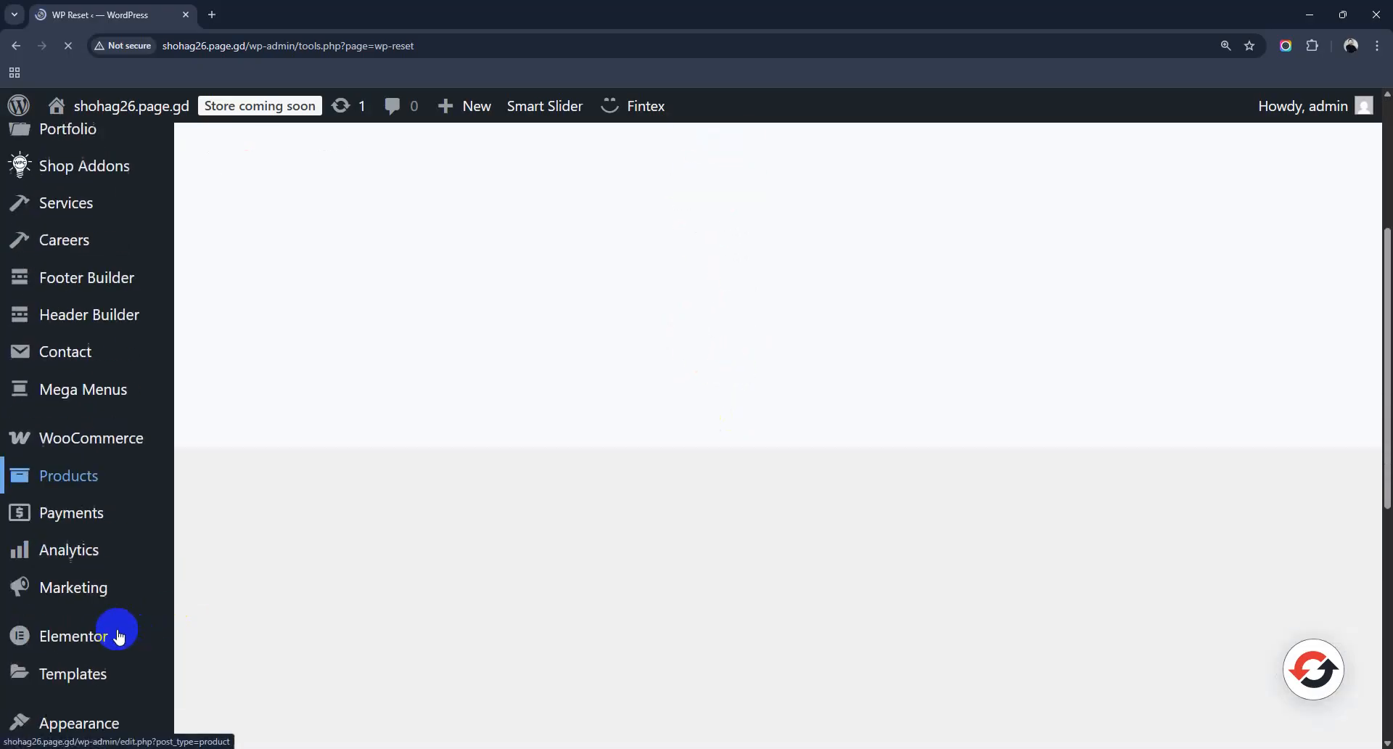
scroll(116, 629, "down", 2)
scroll(116, 629, "down", 2)
left_click(116, 629)
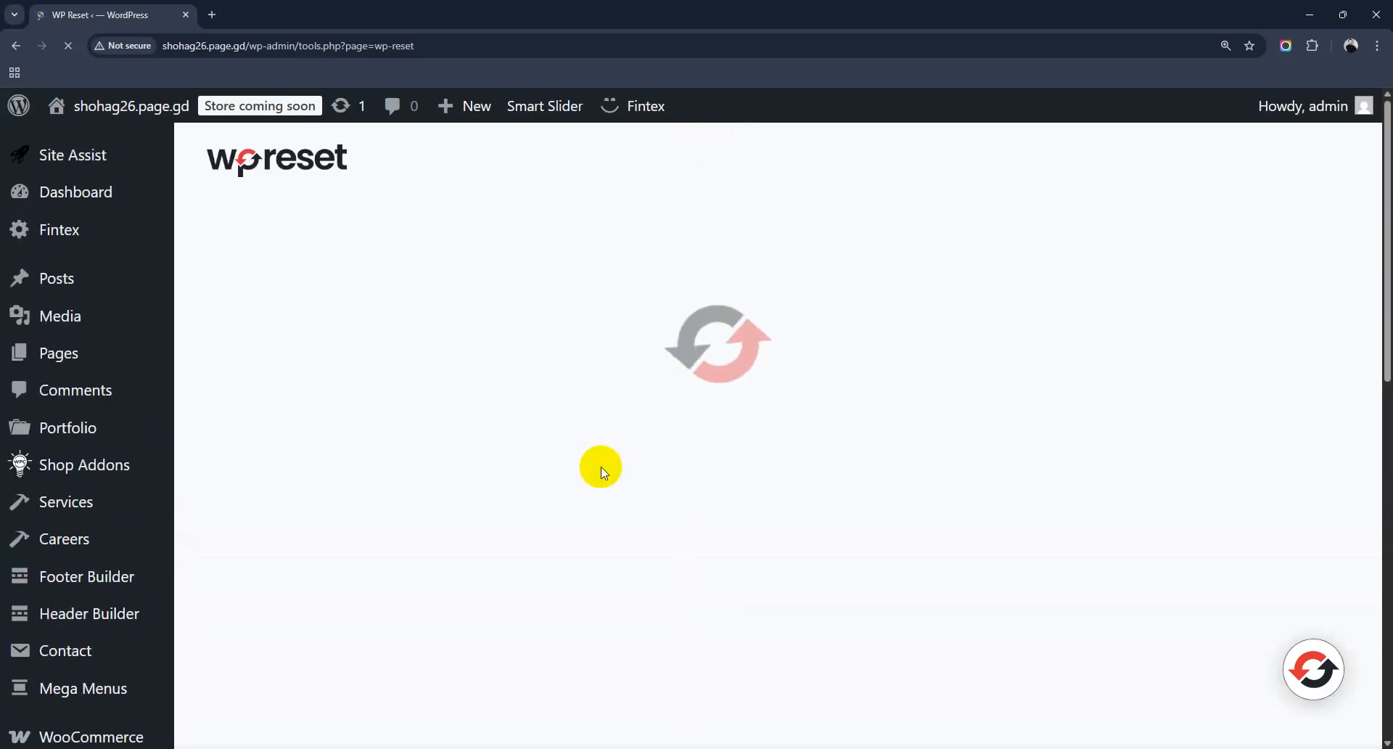
left_click(69, 46)
Step: Scroll down to the Site Reset section and focus its confirmation field
scroll(628, 505, "down", 6)
scroll(628, 506, "up", 2)
scroll(628, 505, "down", 15)
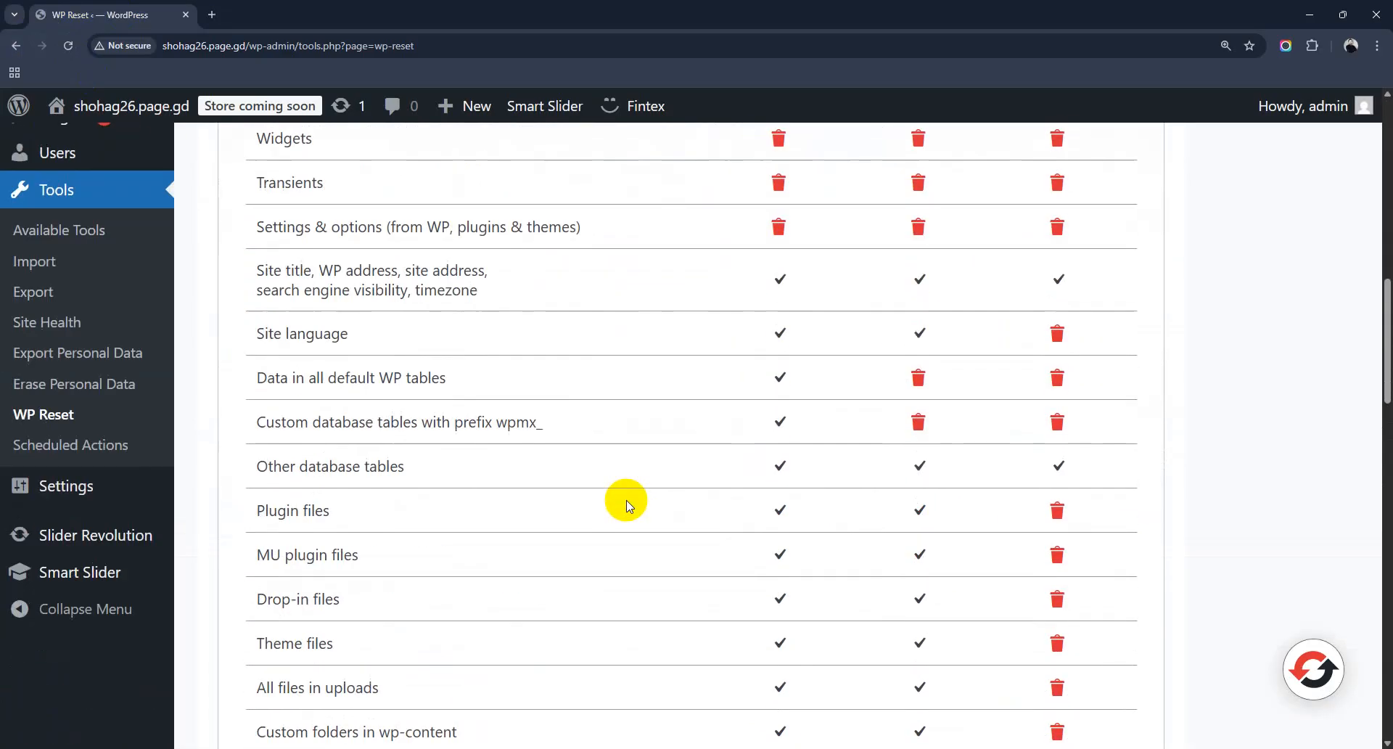
scroll(629, 505, "down", 7)
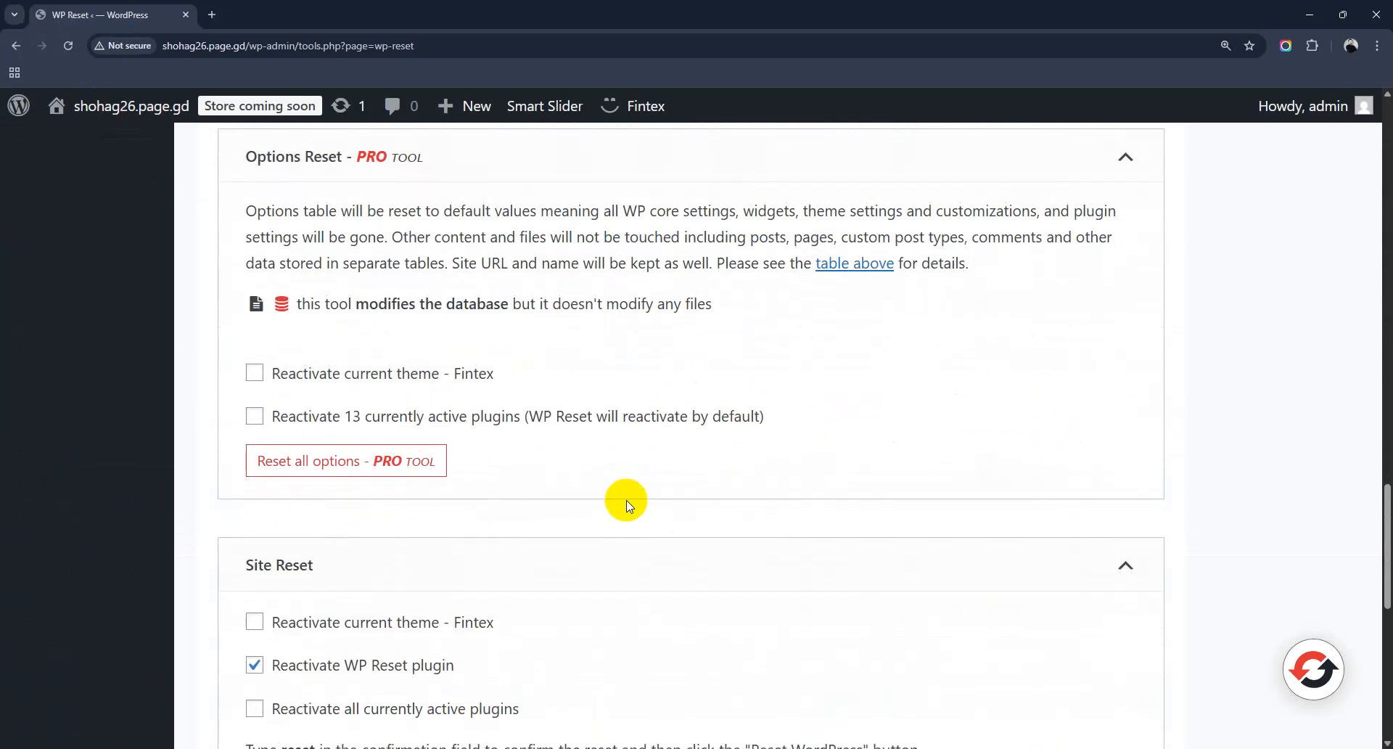
scroll(628, 506, "down", 2)
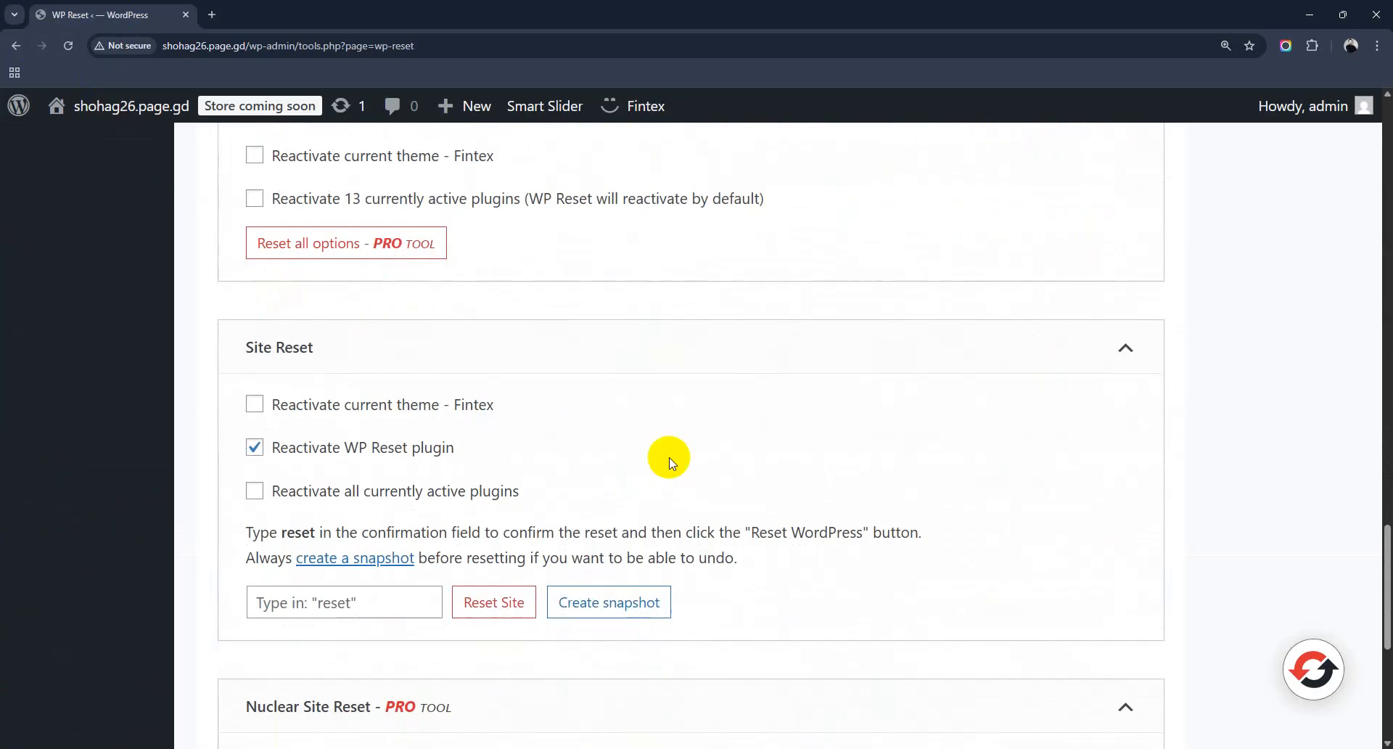
left_click_drag(246, 346, 314, 349)
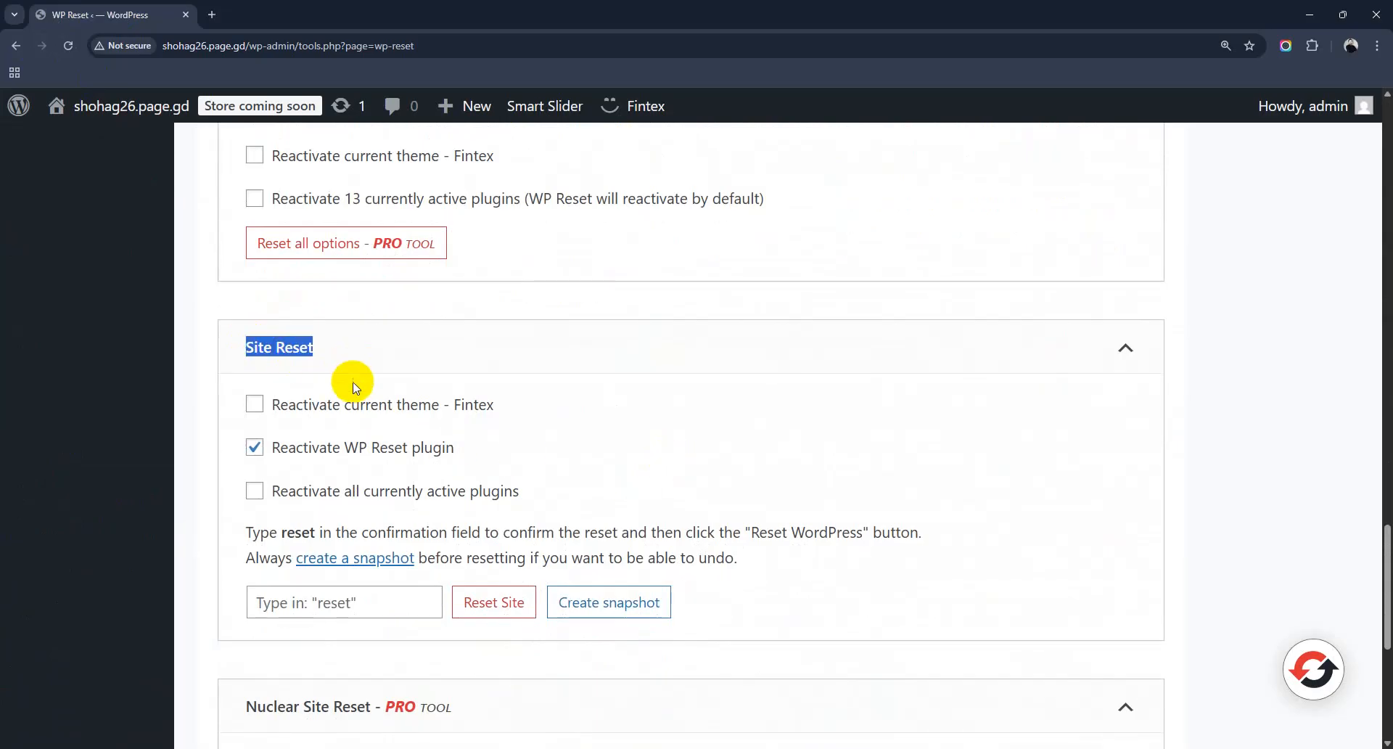
left_click(349, 603)
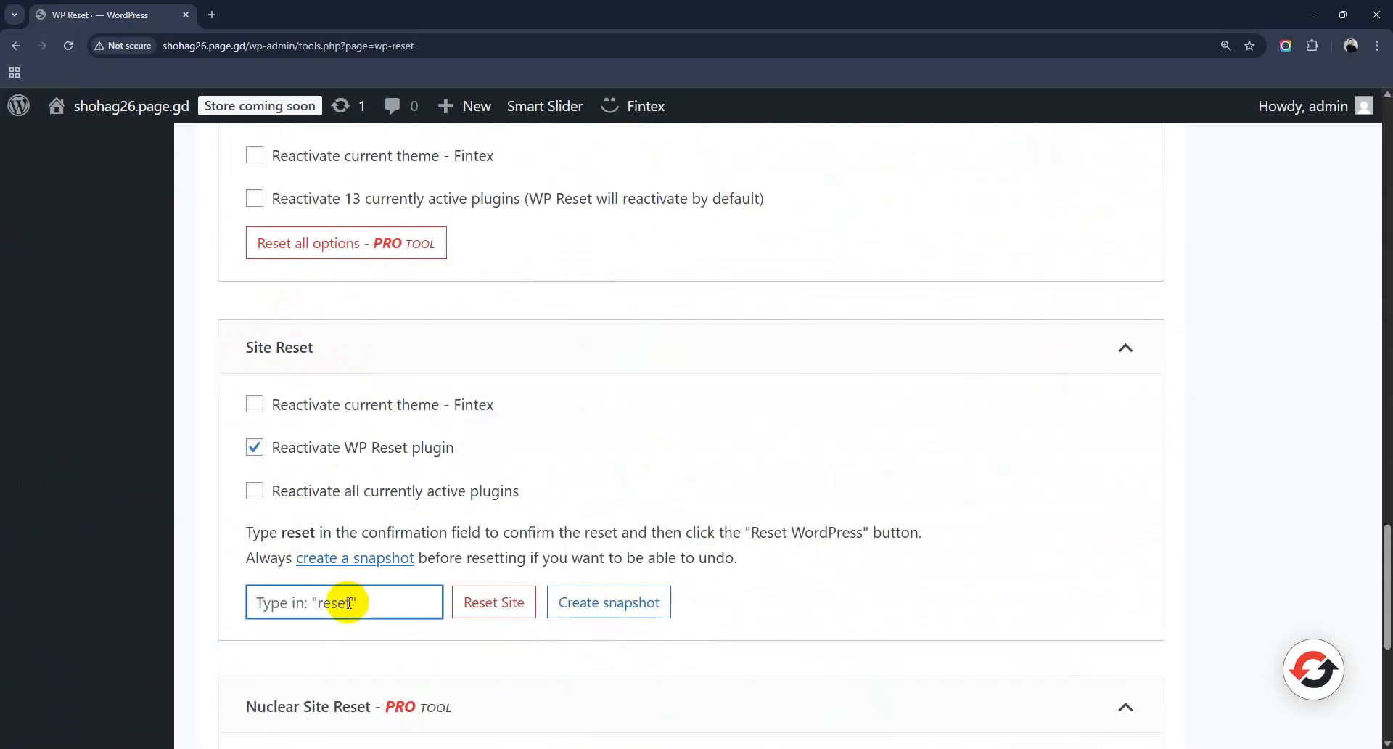
Step: Enter 'reset' as confirmation and launch the site reset, confirming Reset WordPress
scroll(349, 602, "down", 6)
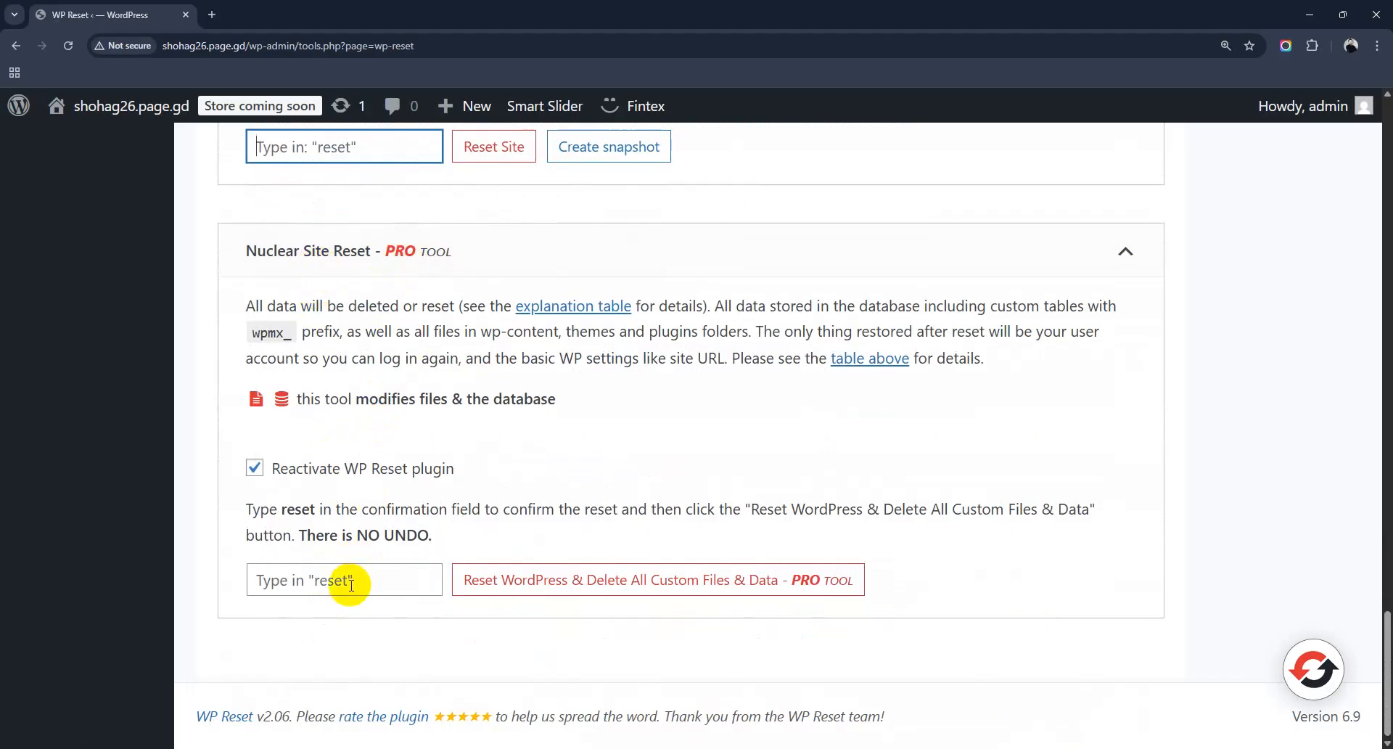
scroll(350, 584, "up", 8)
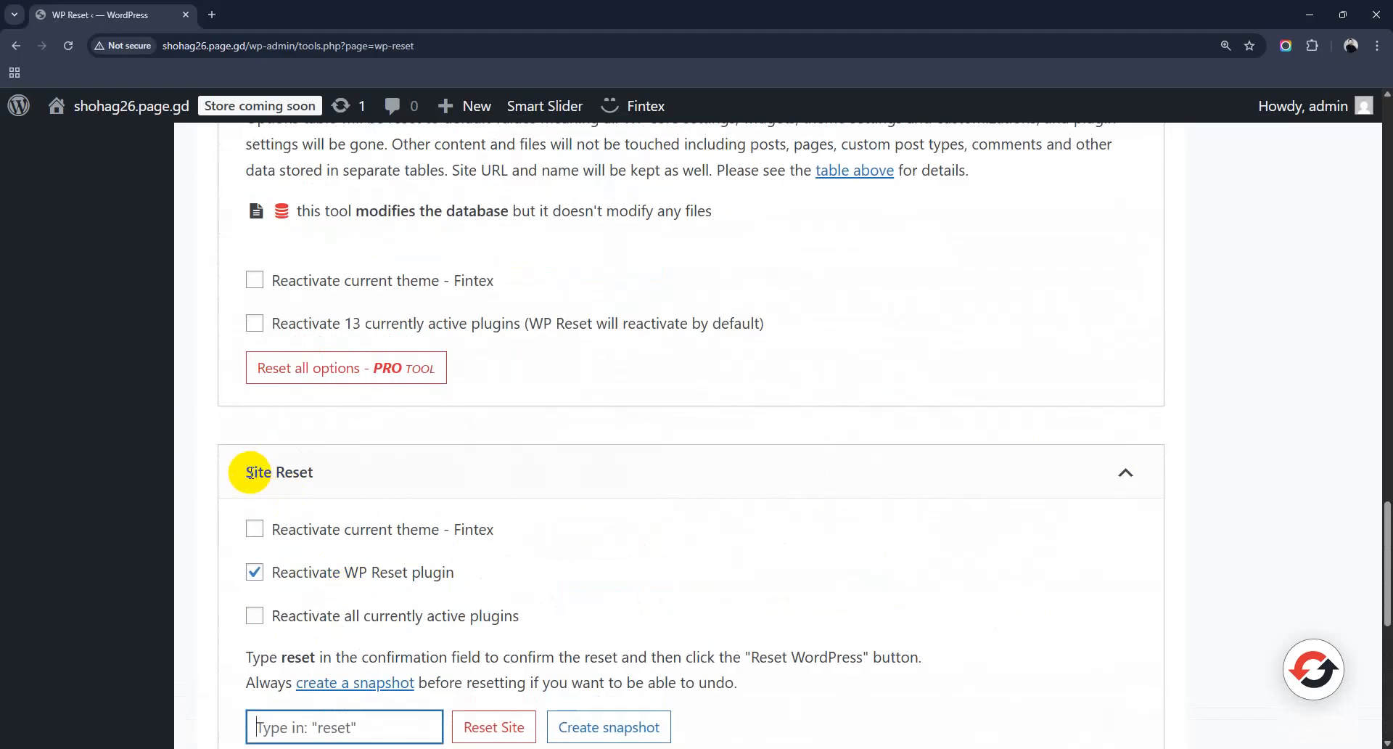
left_click_drag(249, 473, 320, 479)
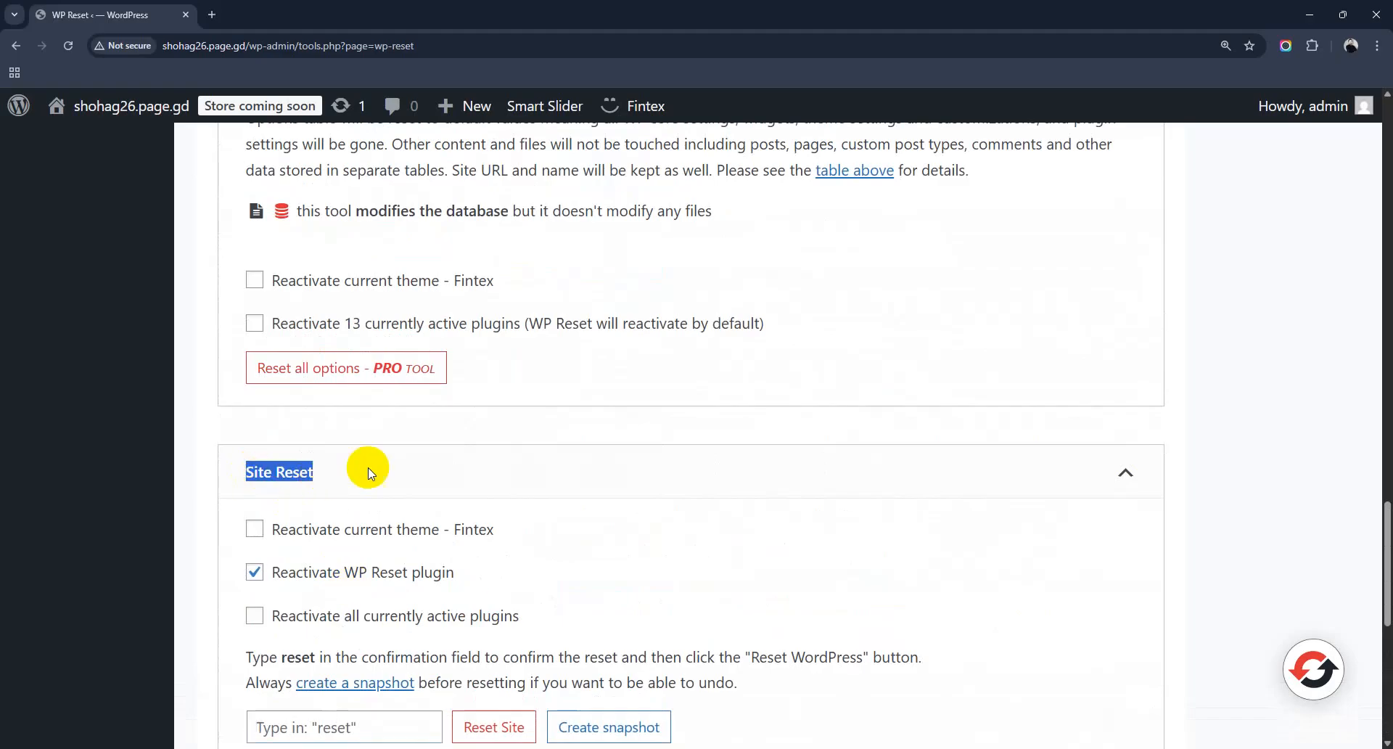
scroll(320, 476, "down", 3)
left_click(336, 511)
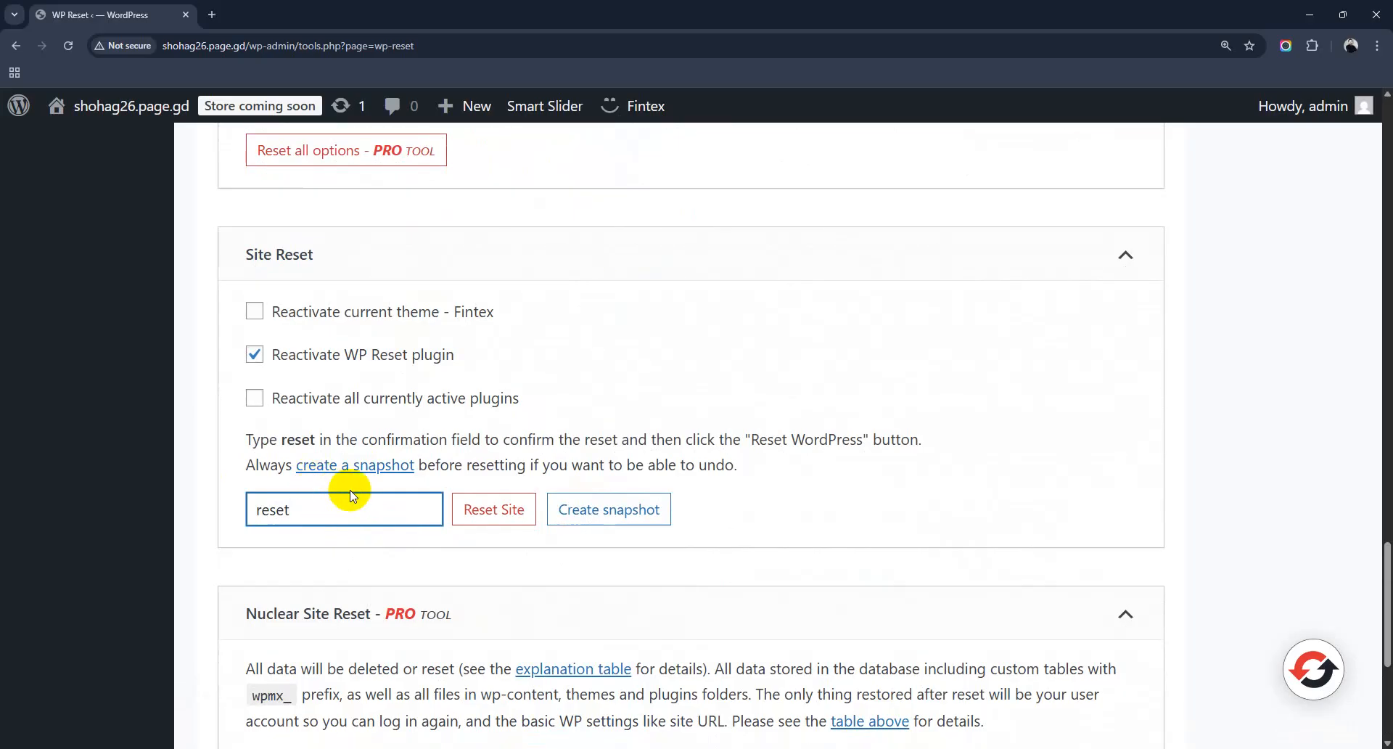
left_click(489, 517)
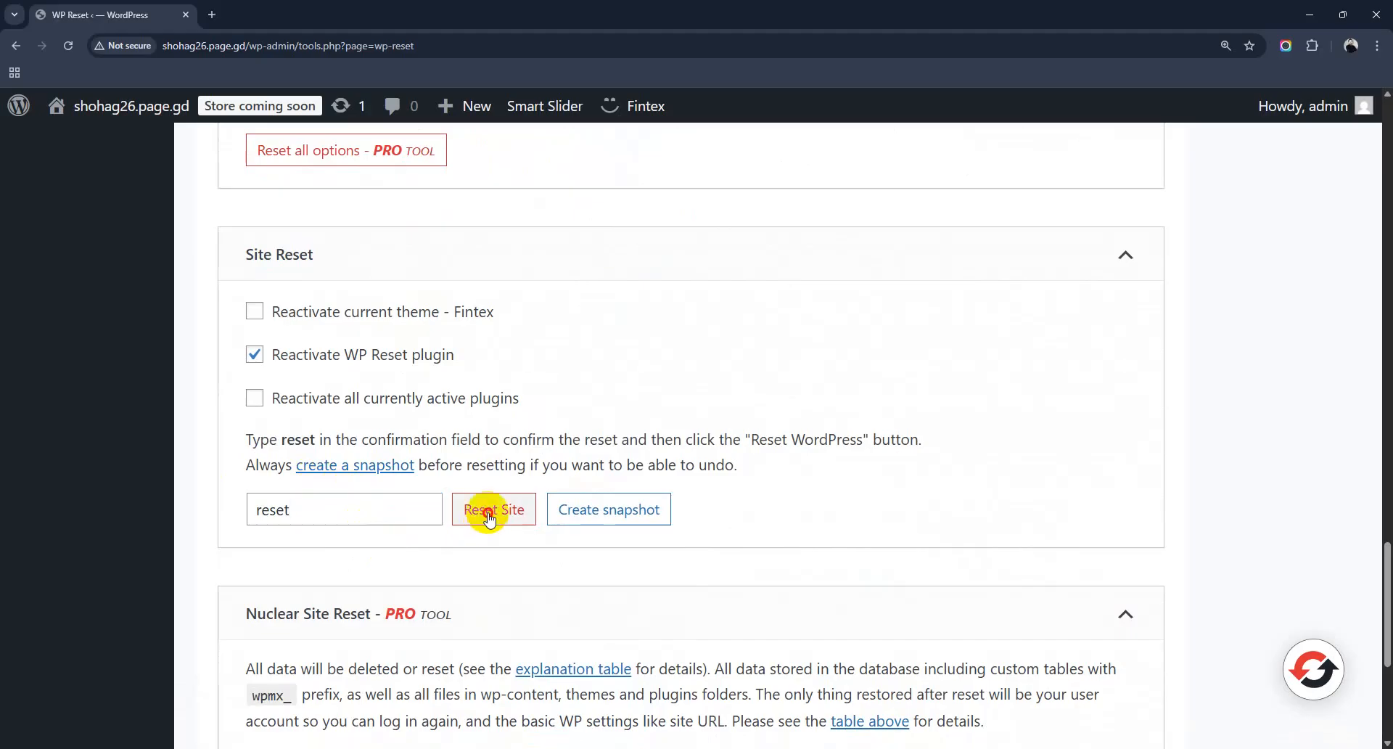
left_click(612, 602)
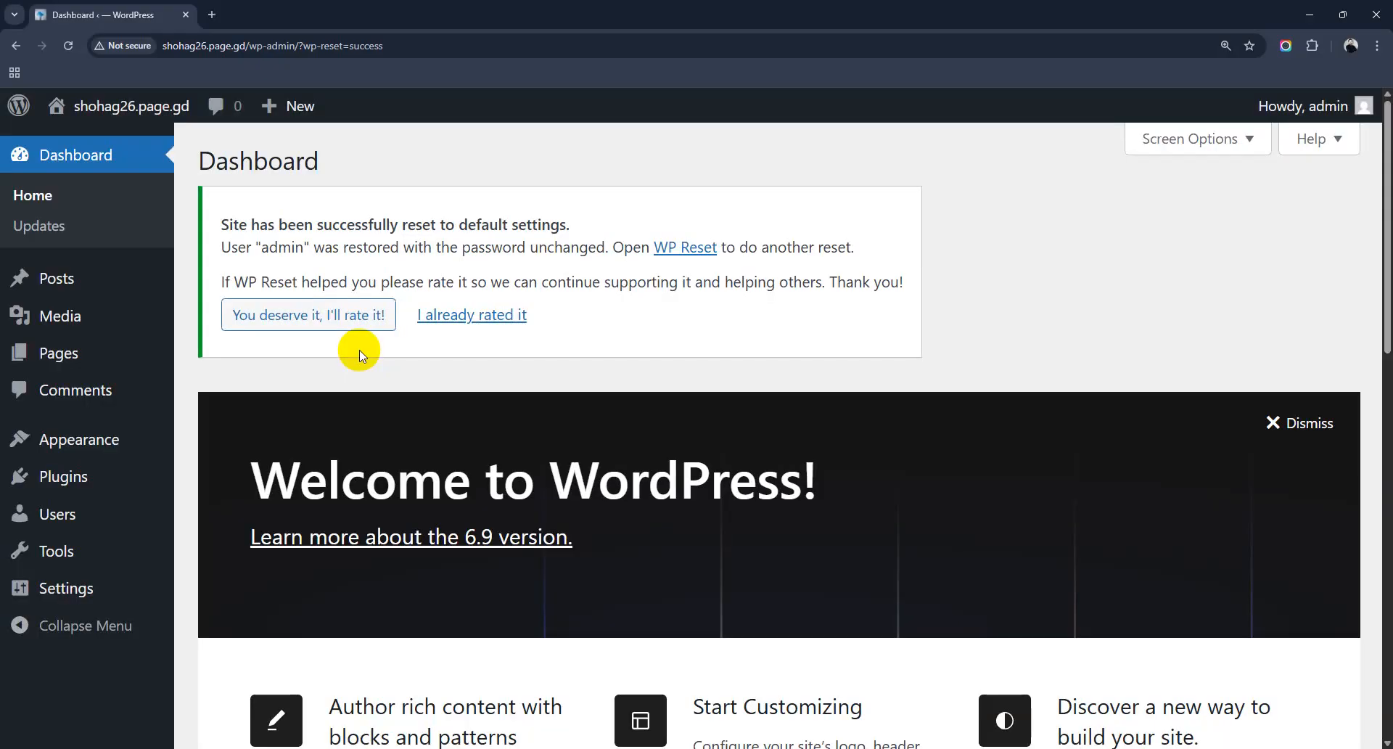
Step: Wait for the Dashboard notice confirming the site was reset to default settings
mouse_move(99, 438)
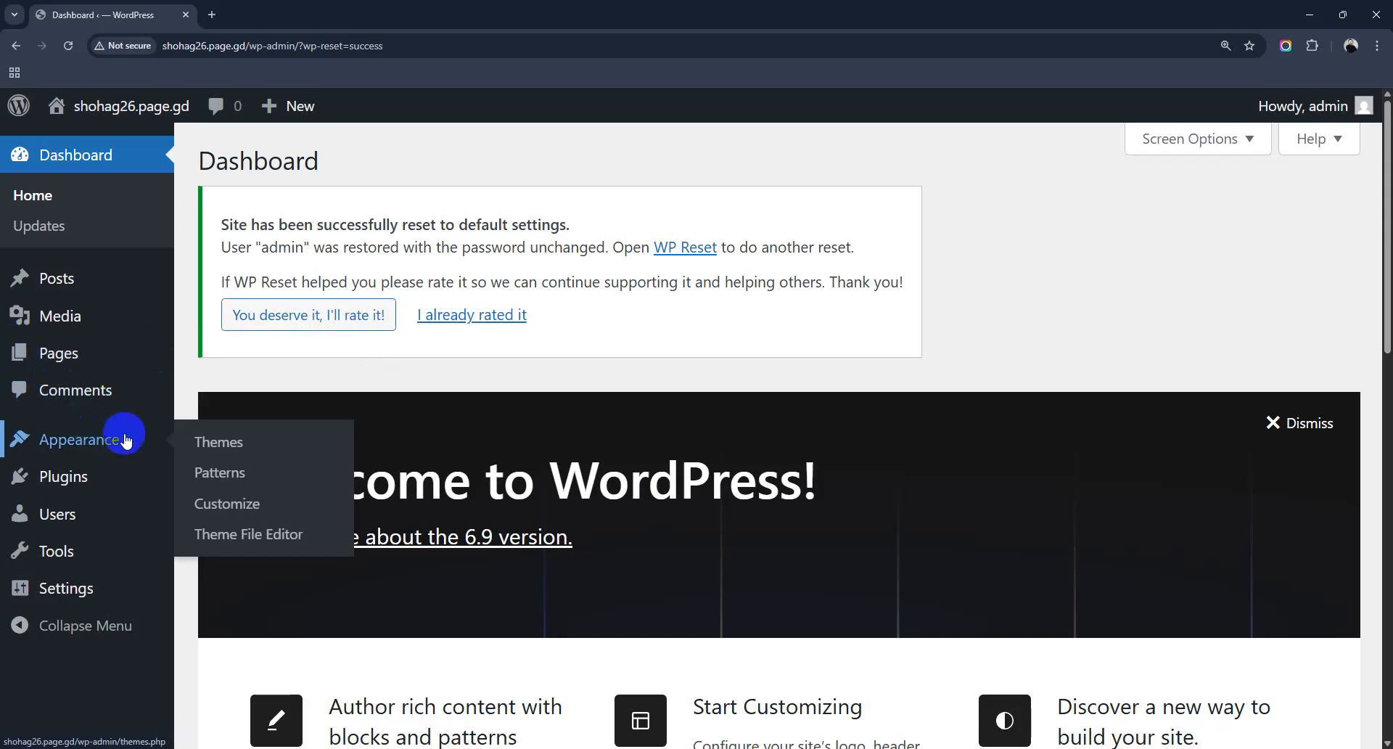
Step: On the Themes page, delete the Astra theme
left_click(227, 447)
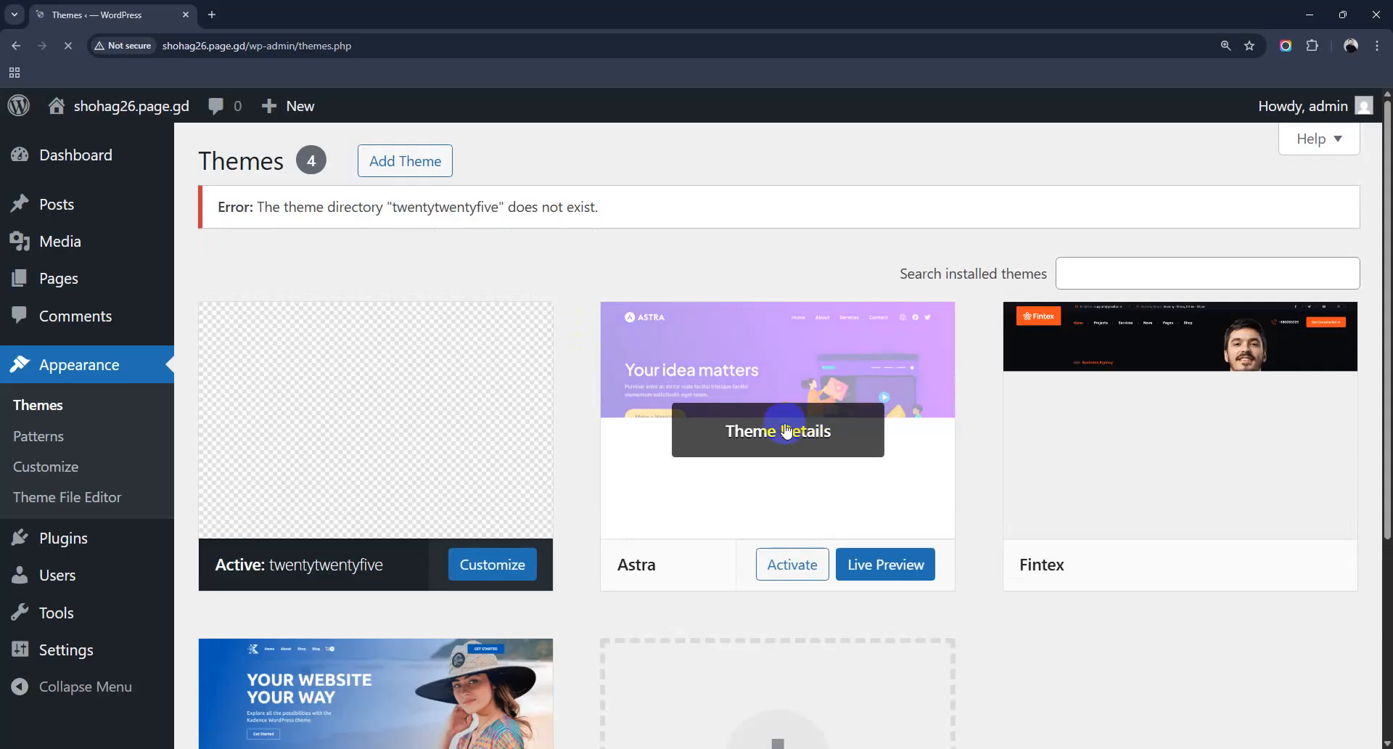
scroll(784, 428, "down", 3)
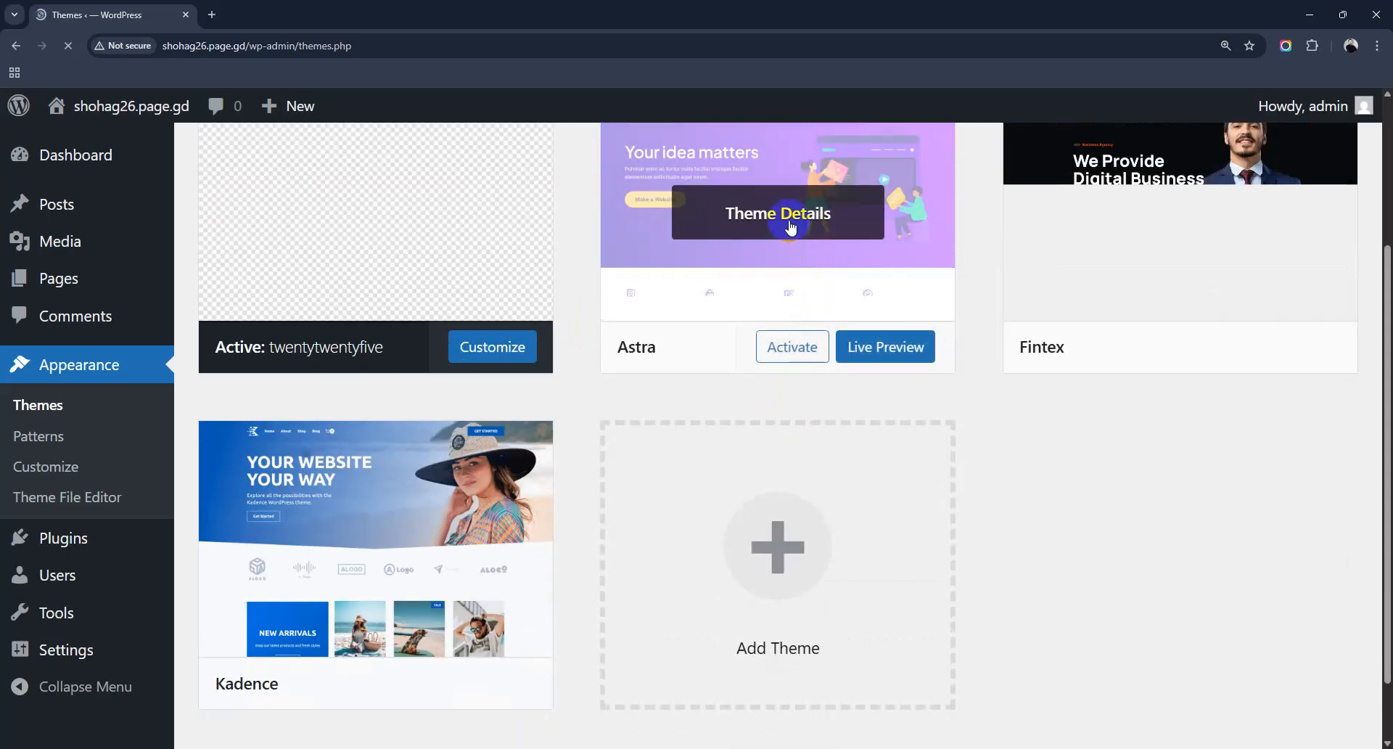
left_click(781, 215)
left_click(905, 698)
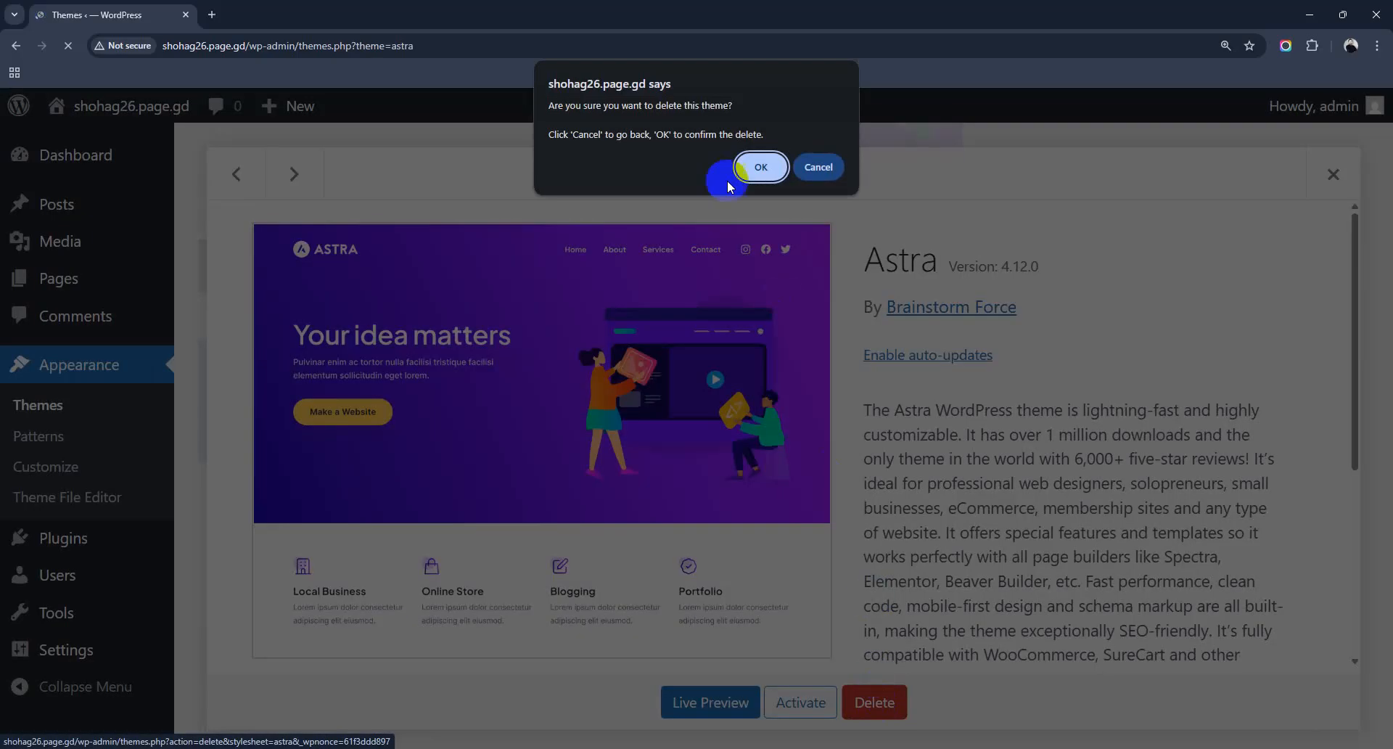
left_click(755, 168)
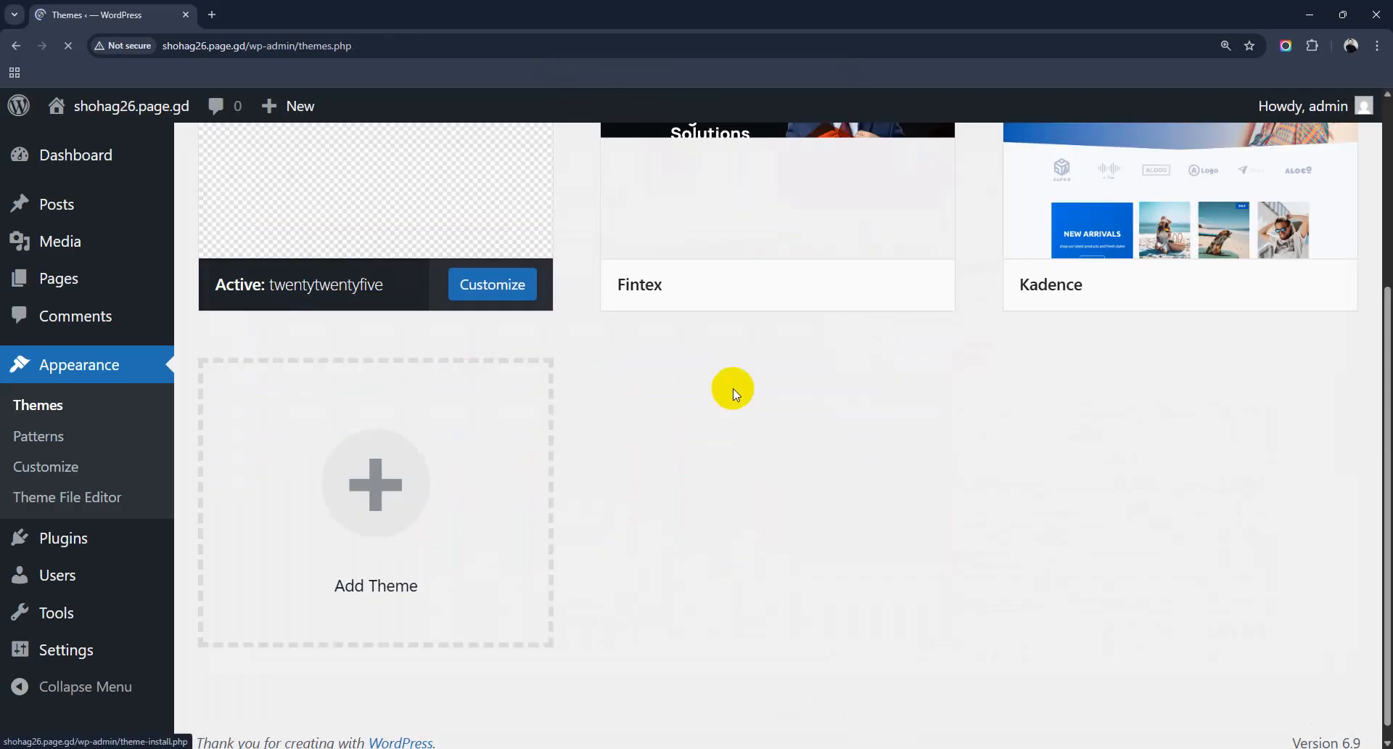
Step: Delete the Fintex and Kadence themes from their Theme Details
left_click(823, 294)
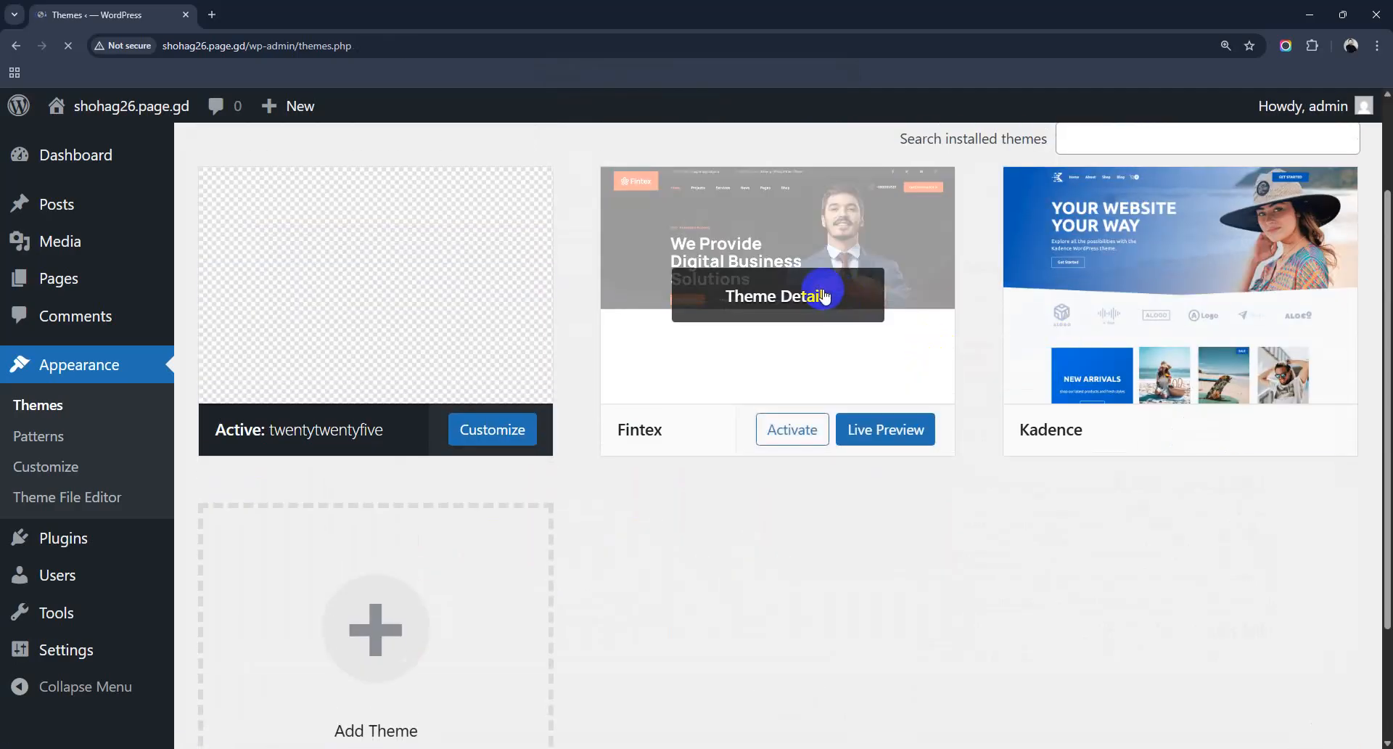
left_click(881, 700)
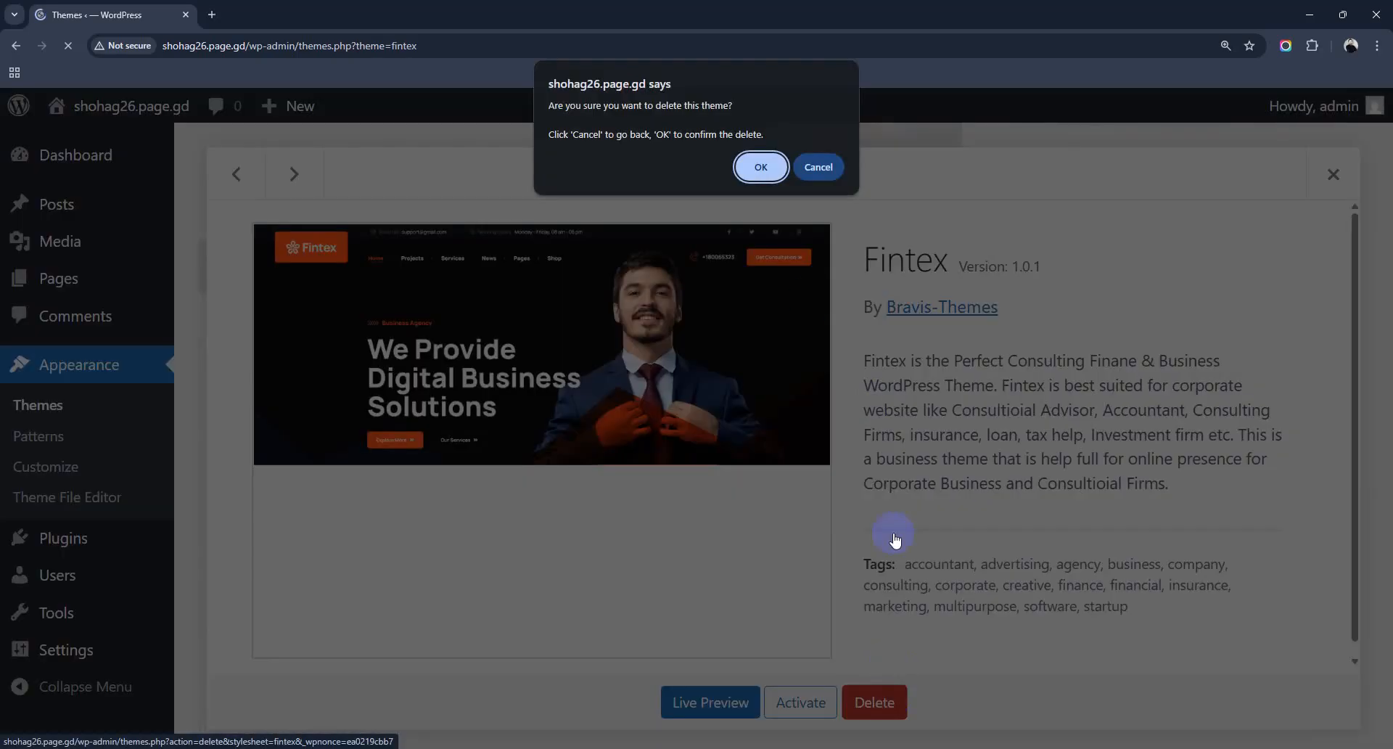
left_click(760, 166)
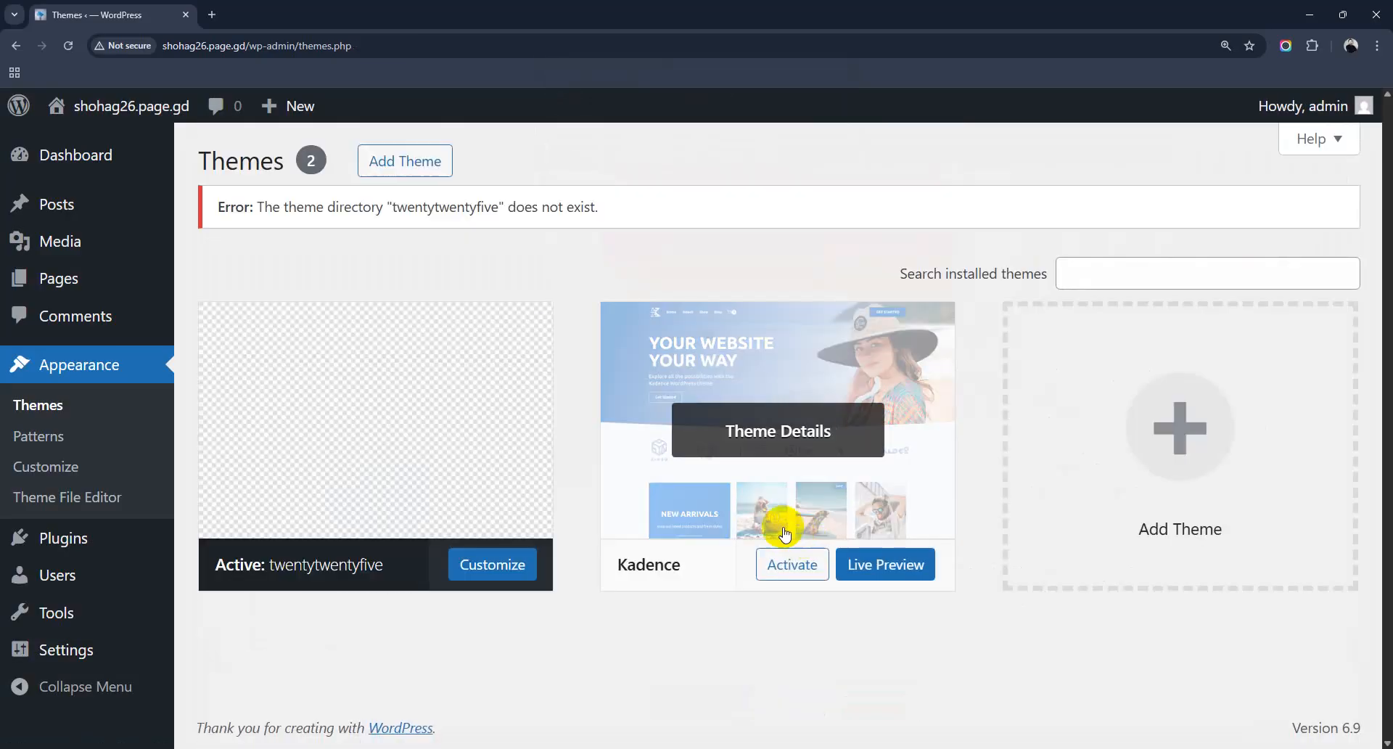
left_click(775, 431)
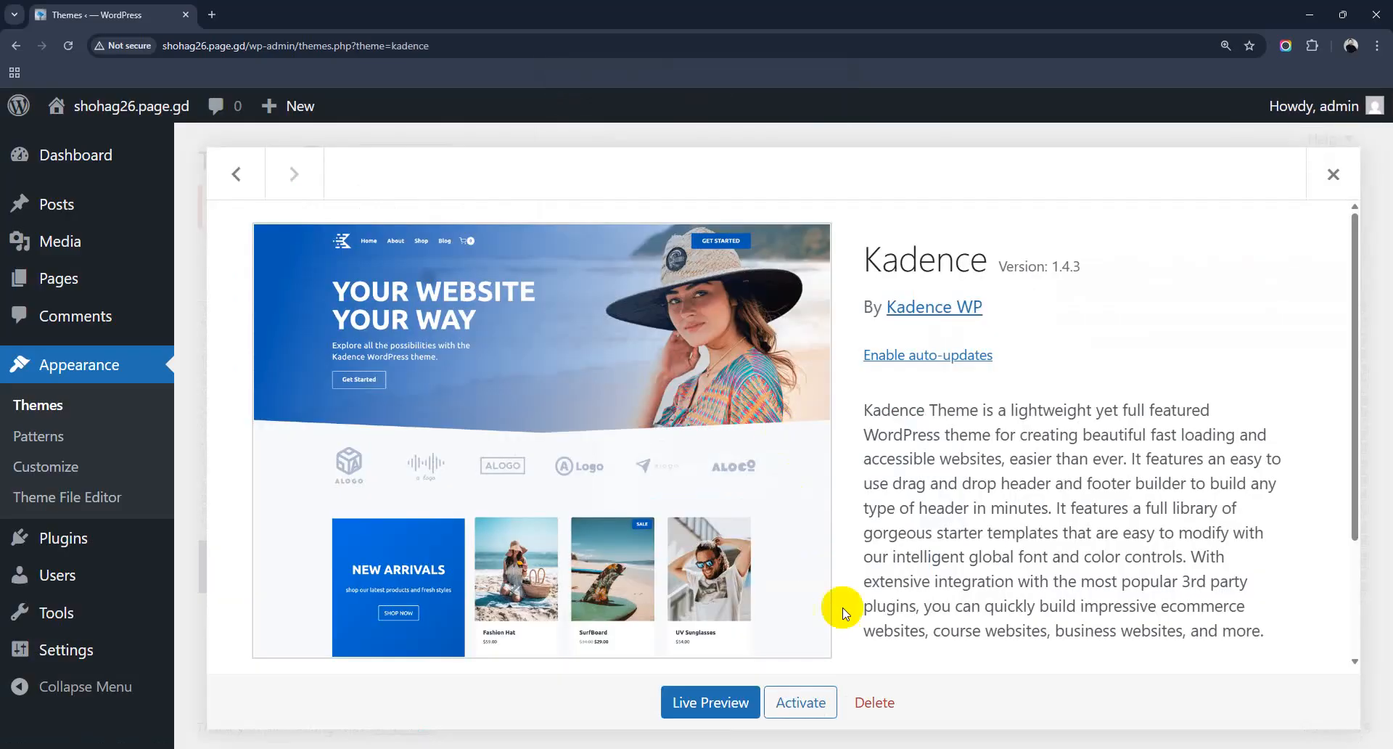
left_click(875, 702)
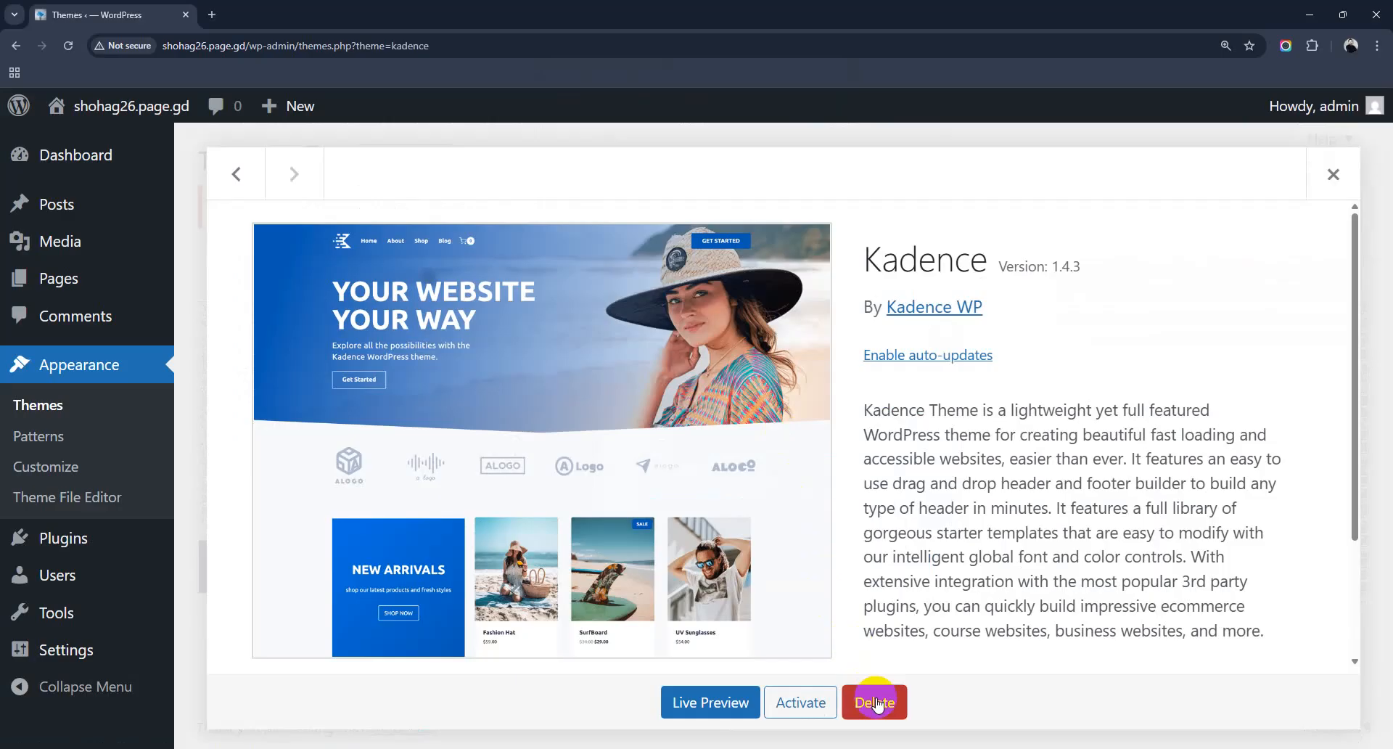
left_click(760, 169)
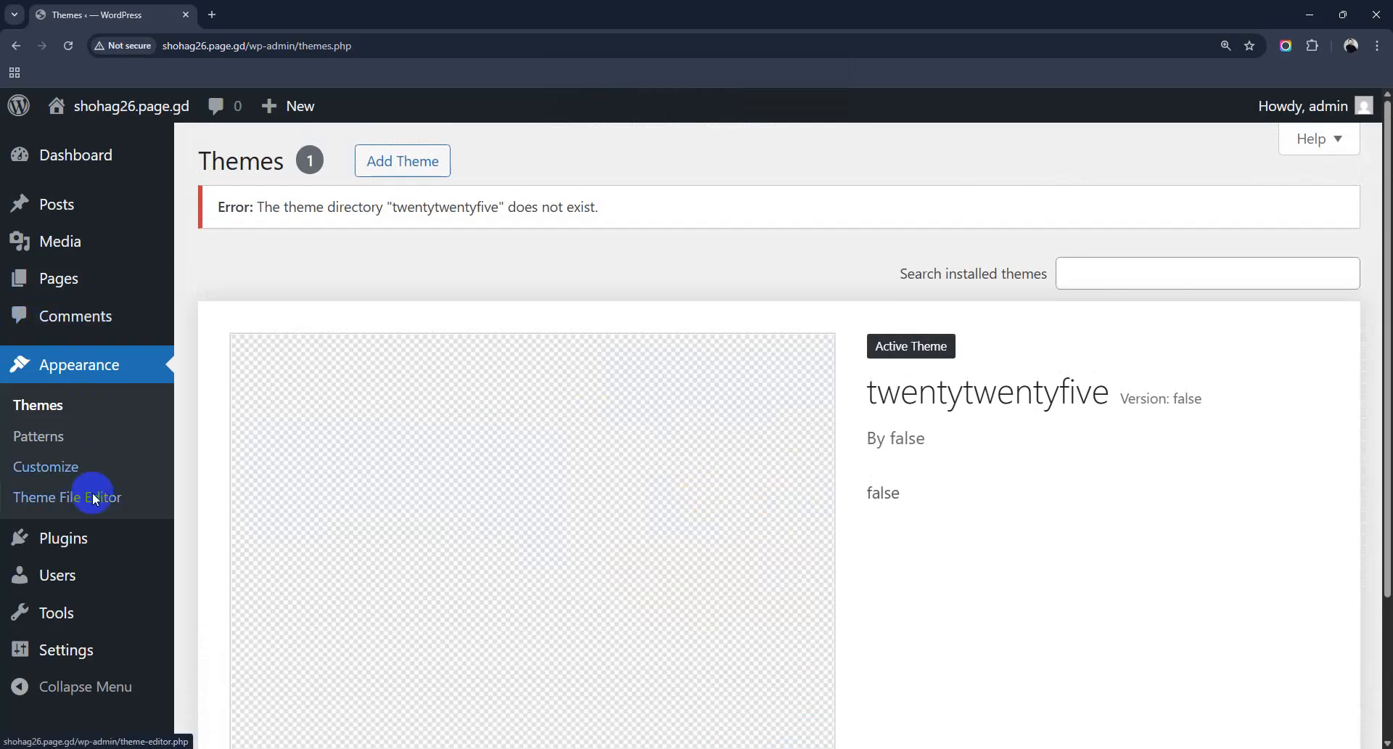
mouse_move(91, 543)
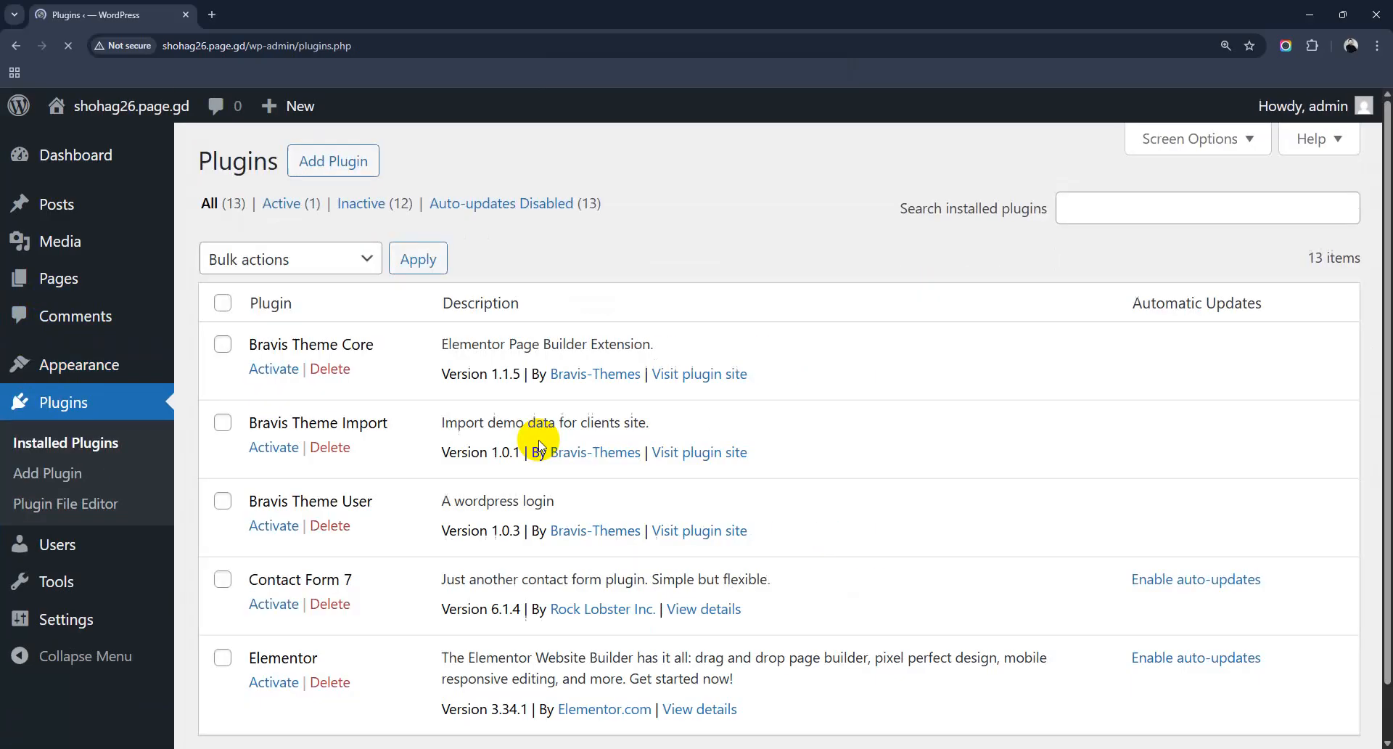
Step: Select every installed plugin except WP Reset
left_click(223, 304)
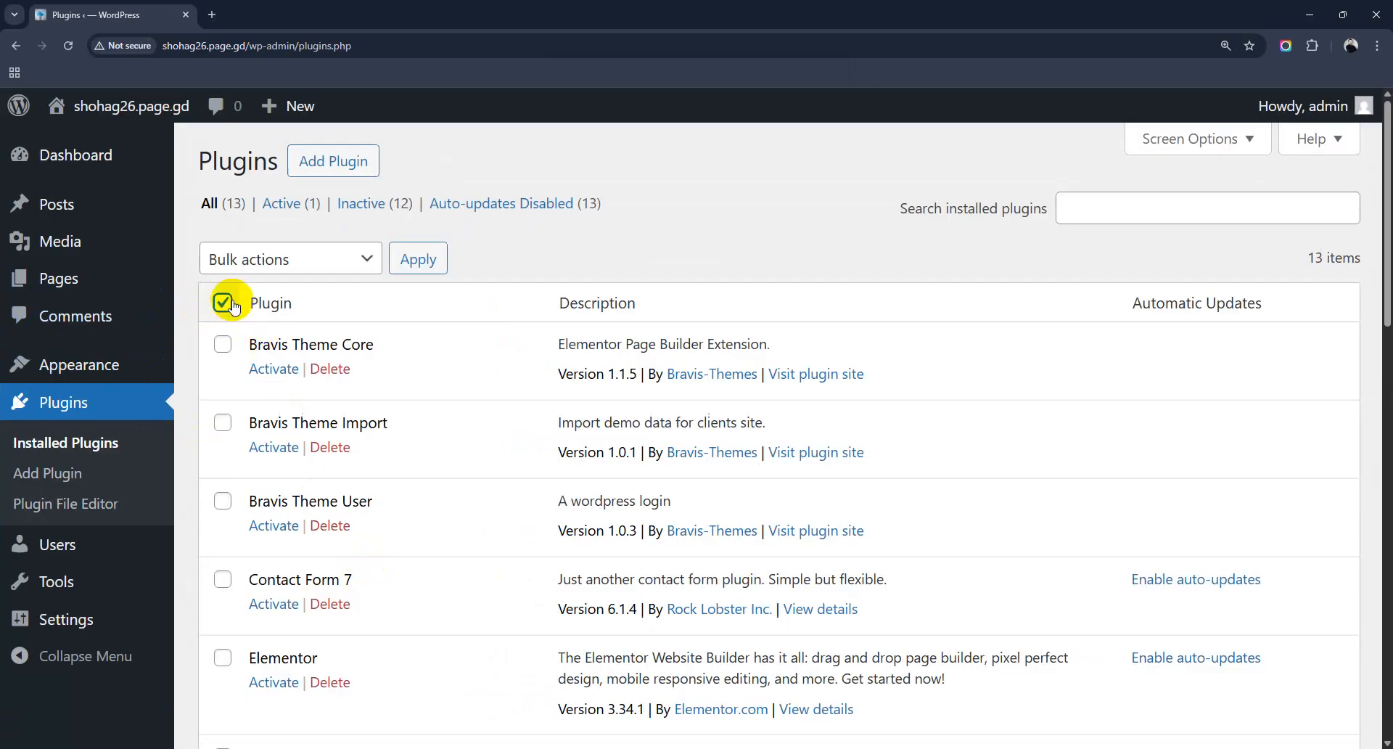
scroll(417, 456, "down", 9)
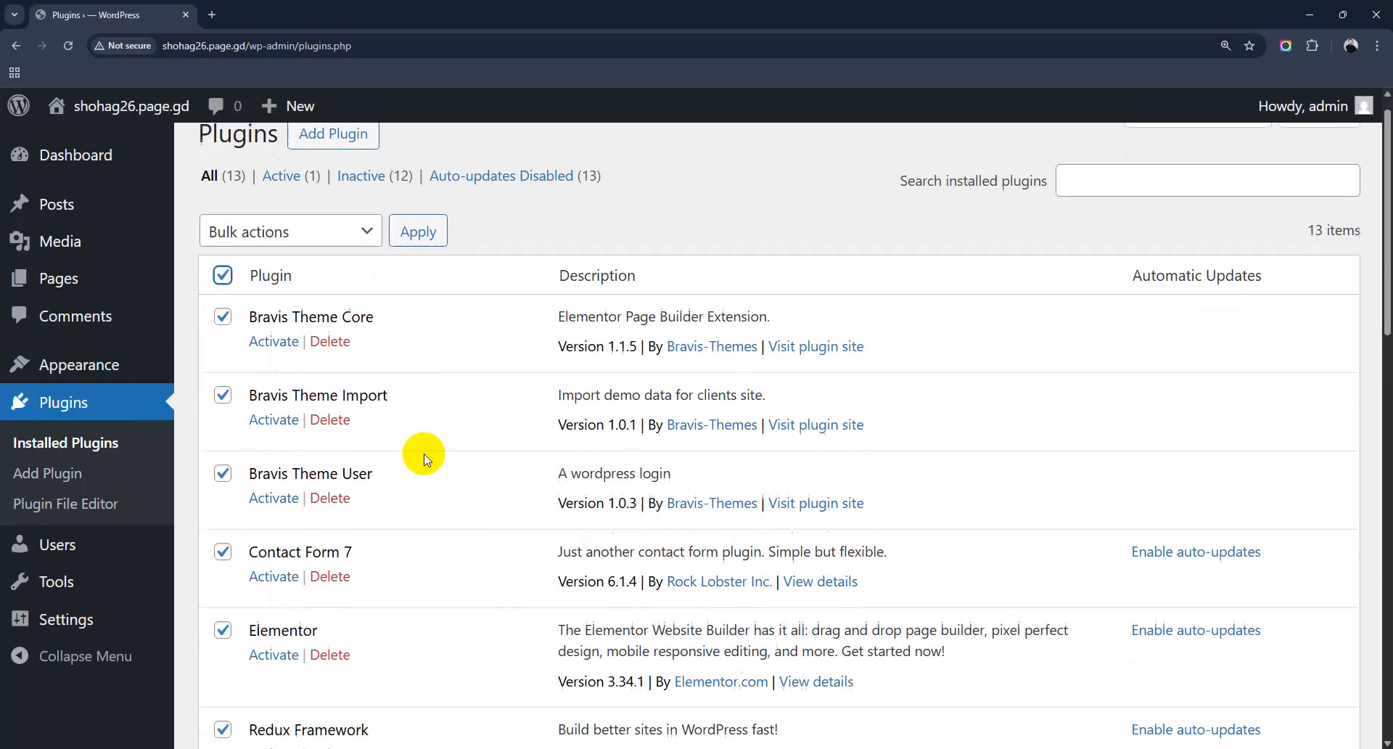
scroll(420, 457, "down", 1)
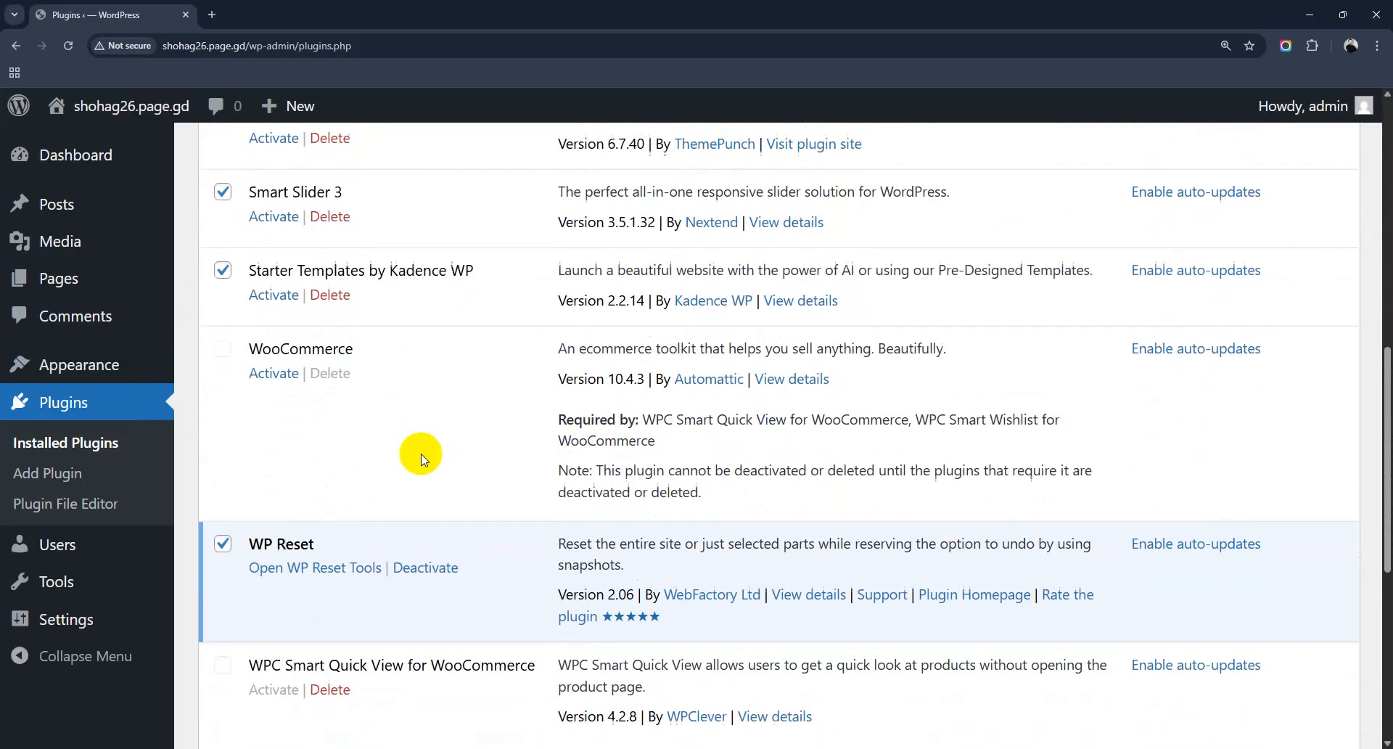
left_click(223, 540)
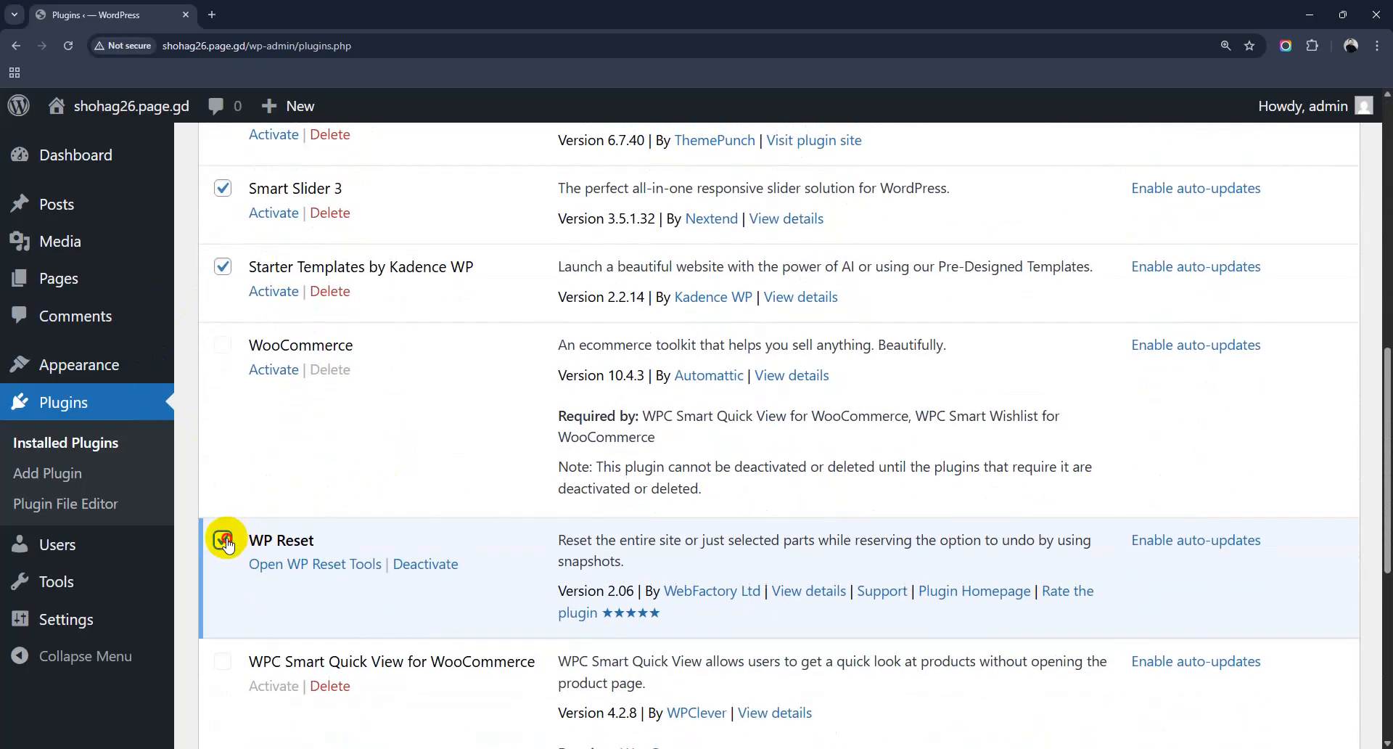
scroll(354, 479, "down", 4)
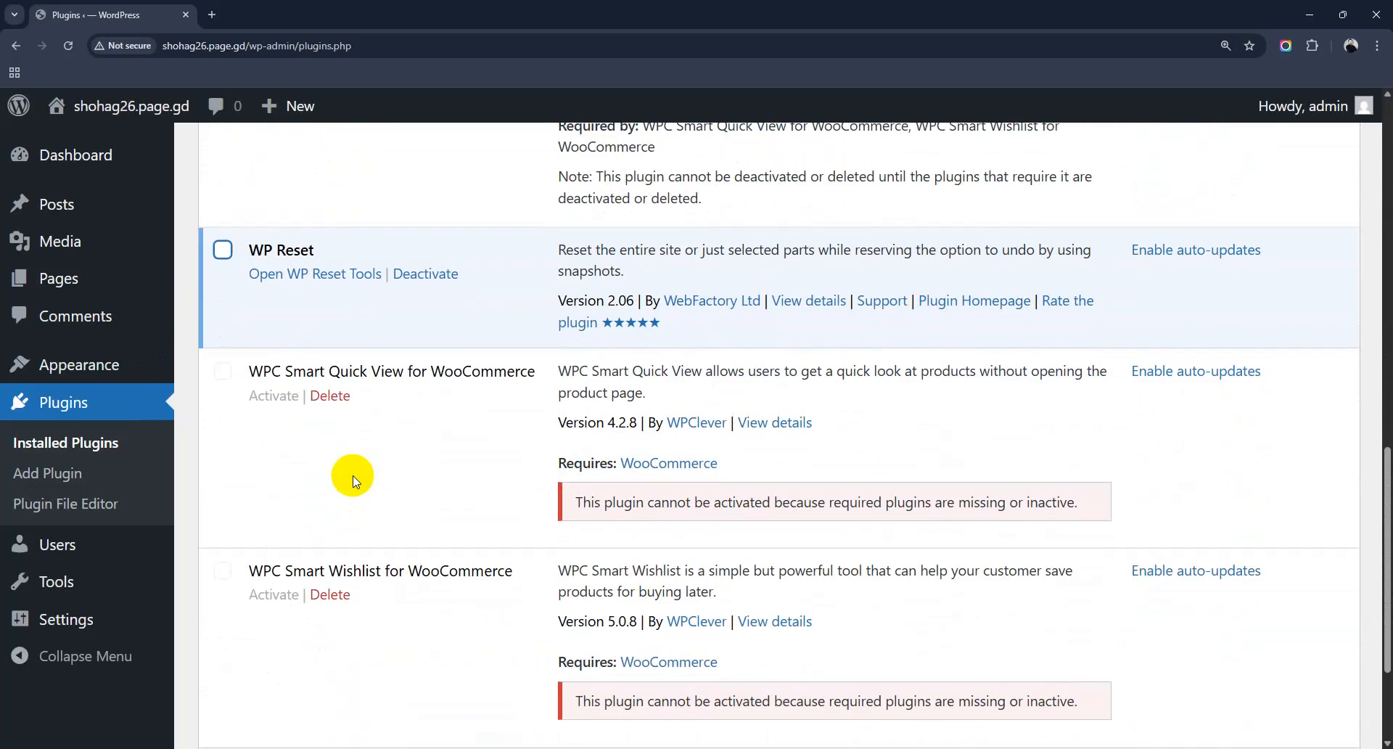
scroll(353, 479, "down", 3)
scroll(352, 478, "up", 10)
scroll(356, 481, "up", 6)
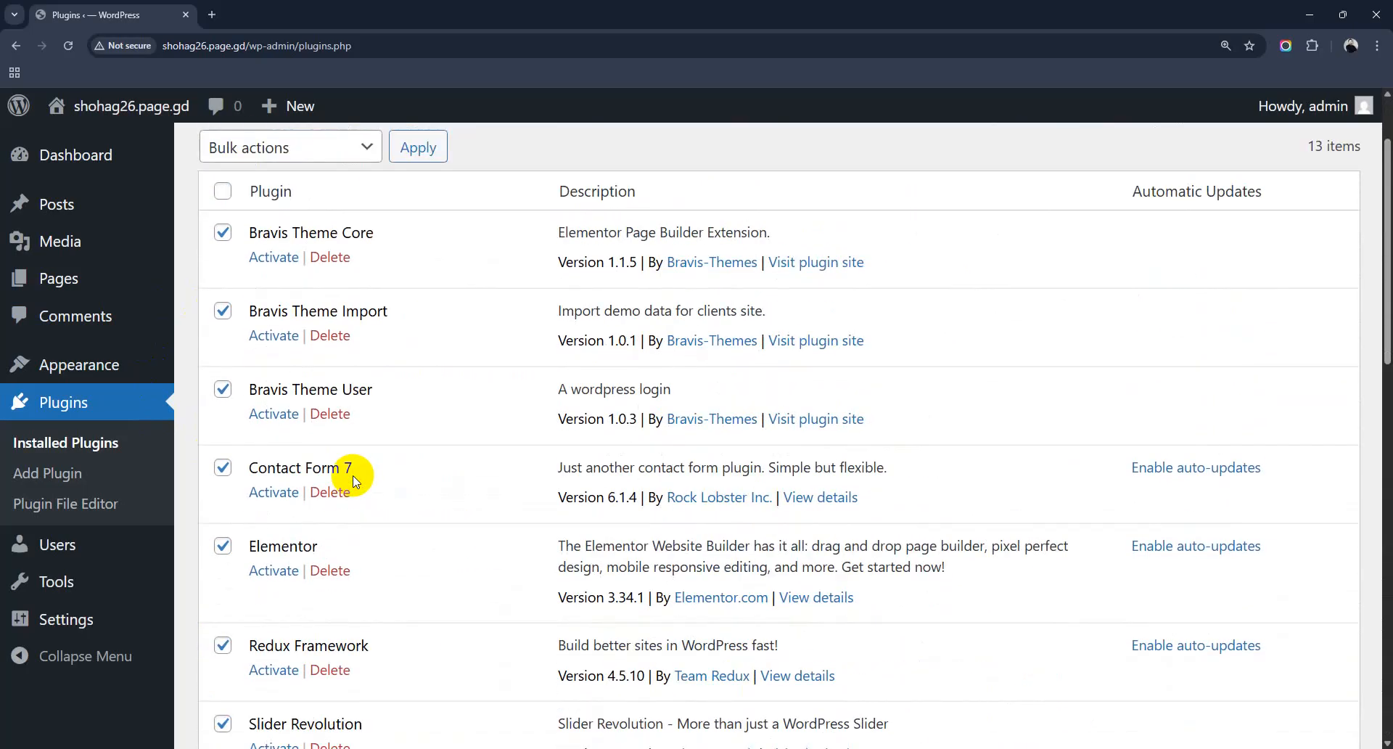
Step: Bulk-delete the selected plugins and confirm the deletion
left_click(311, 263)
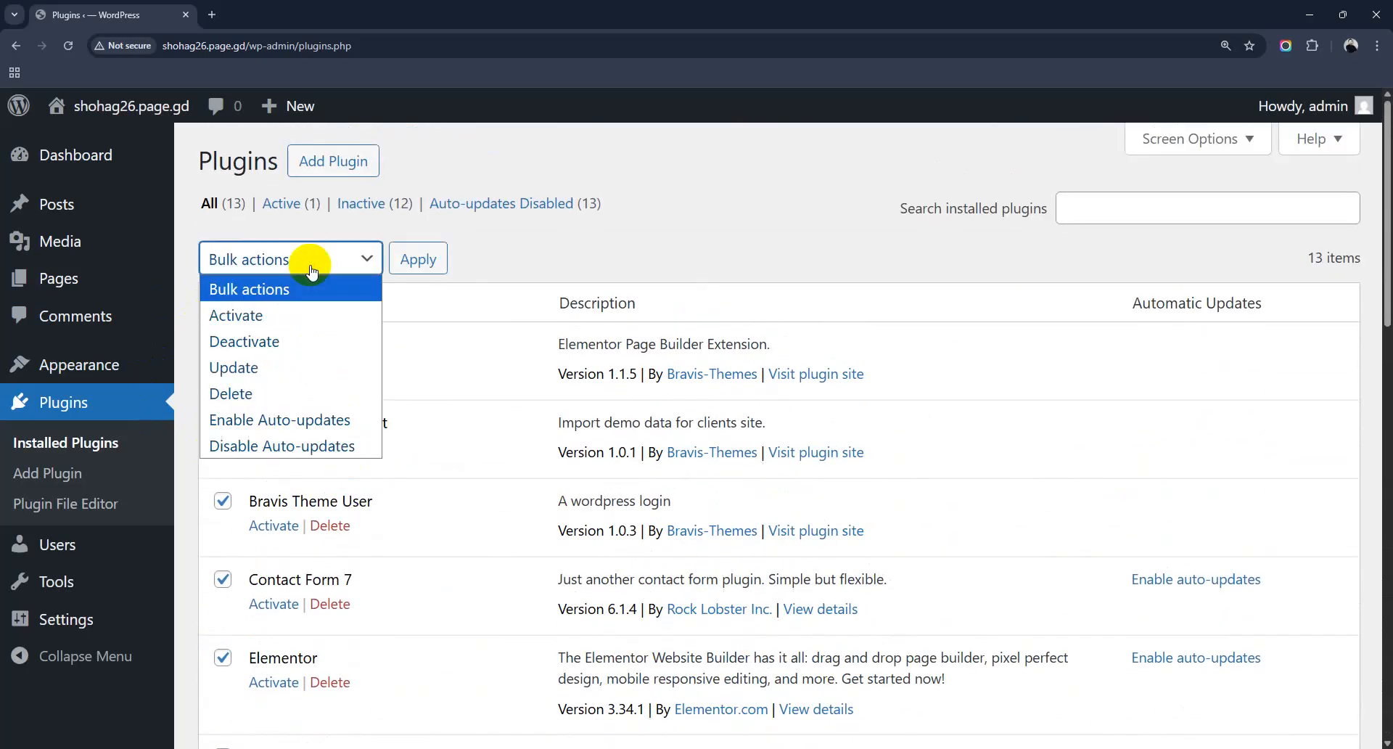
left_click(273, 391)
left_click(415, 260)
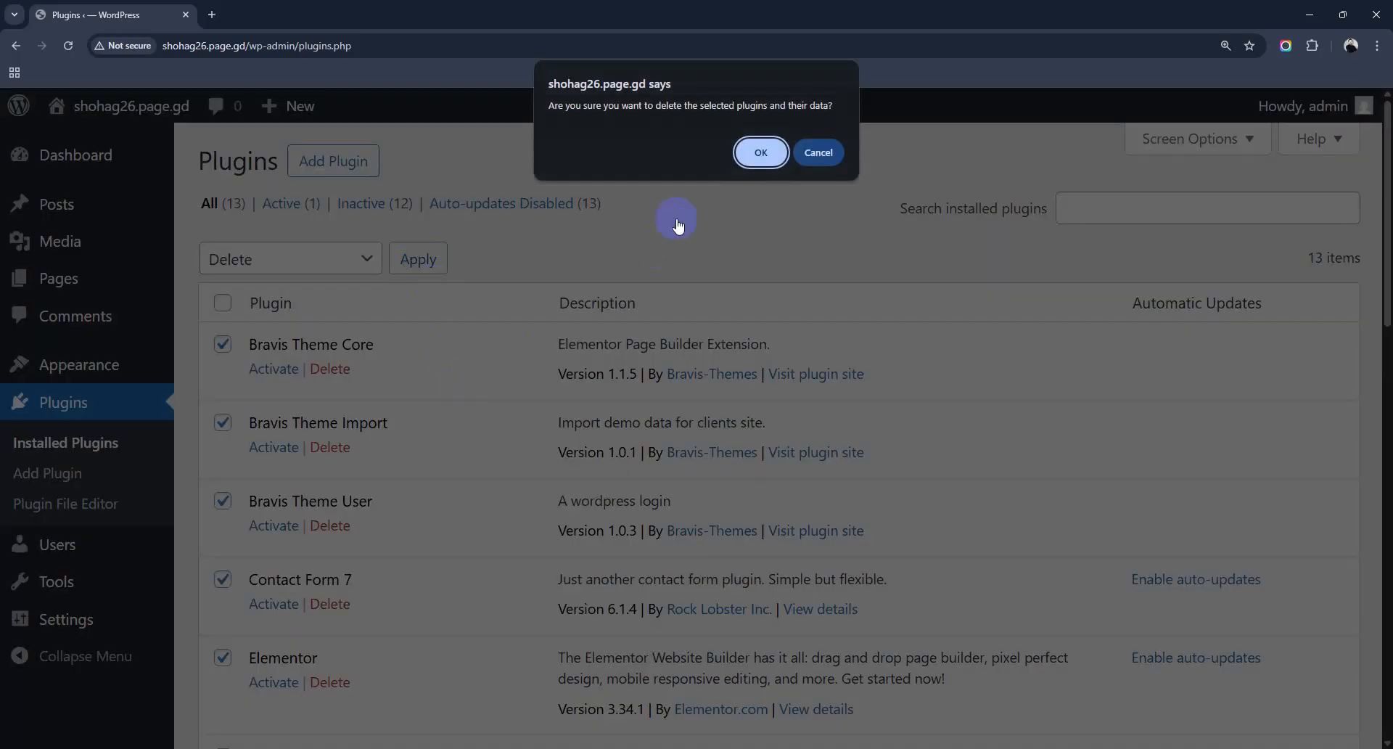
left_click(760, 152)
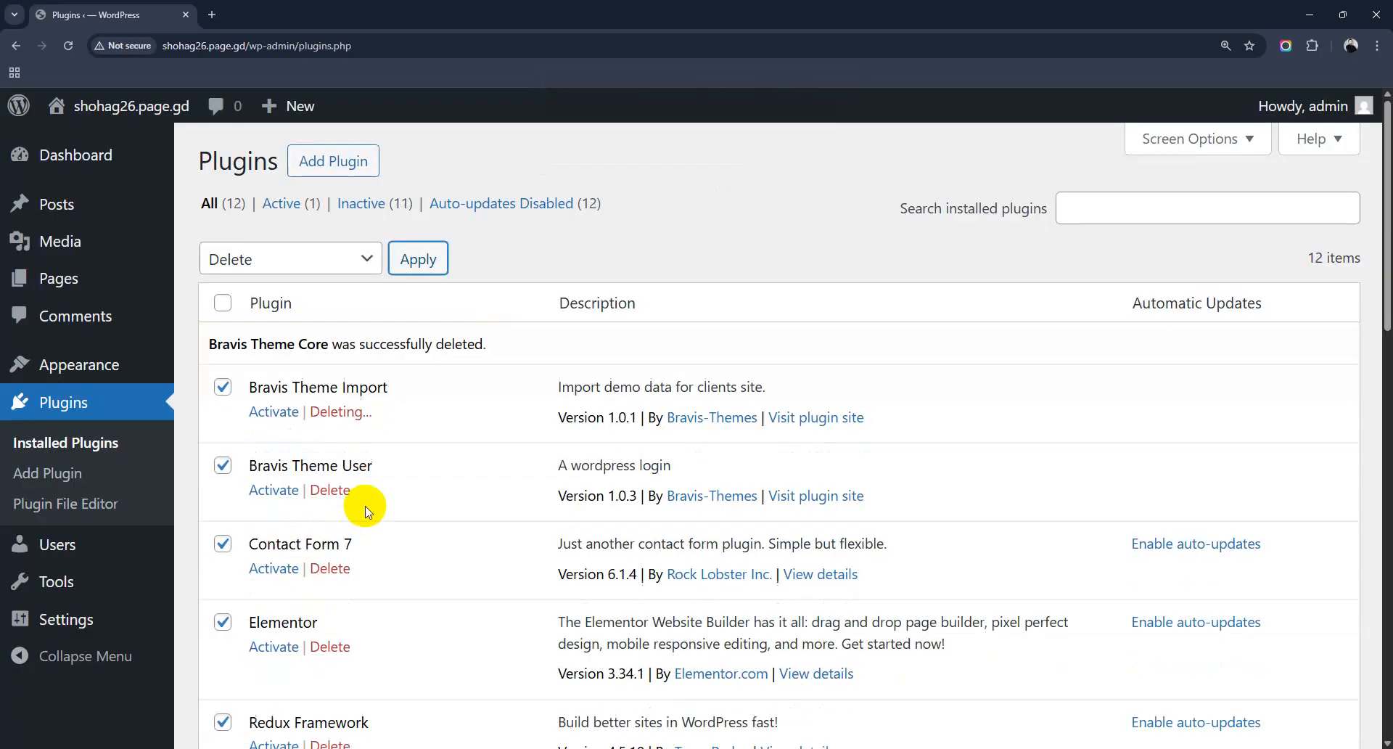
scroll(363, 501, "down", 3)
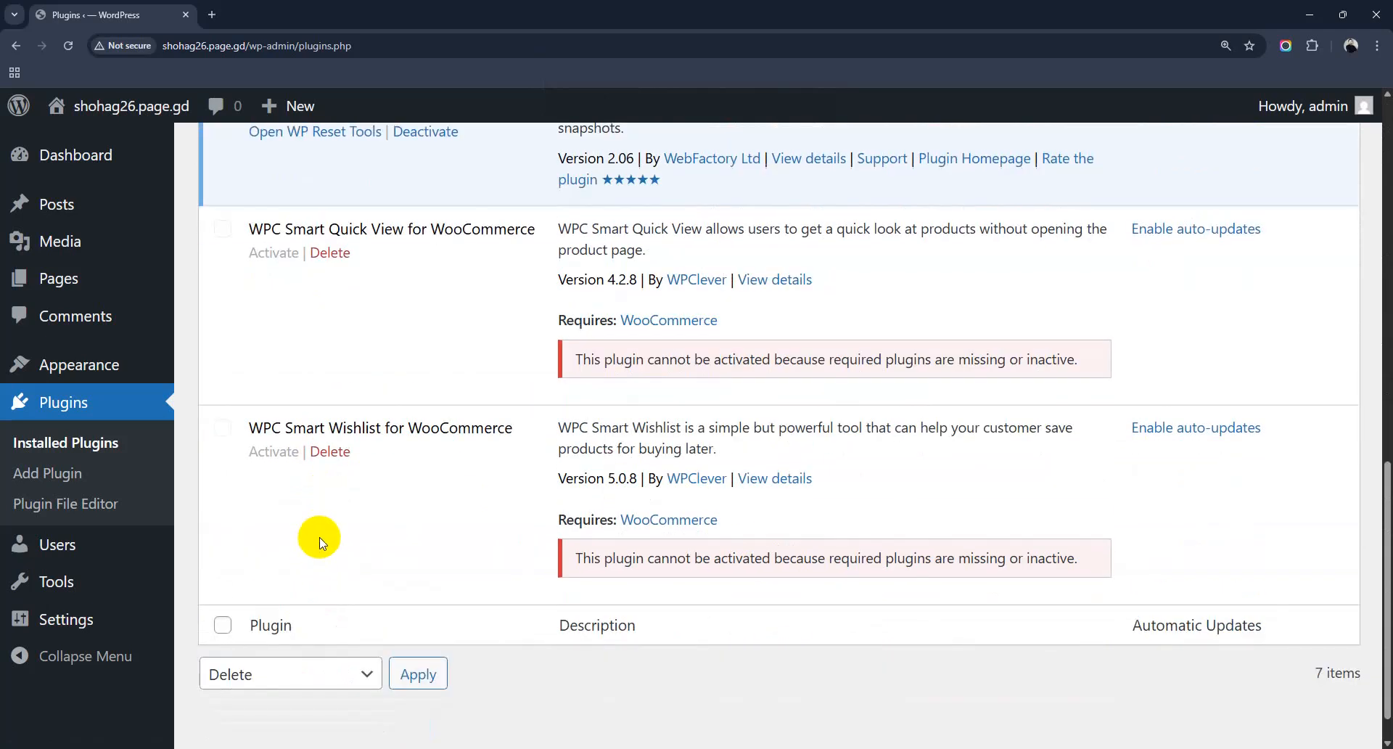
Step: Delete the WPC Smart Wishlist and WPC Smart Quick View plugins
left_click(336, 452)
left_click(760, 153)
left_click(328, 254)
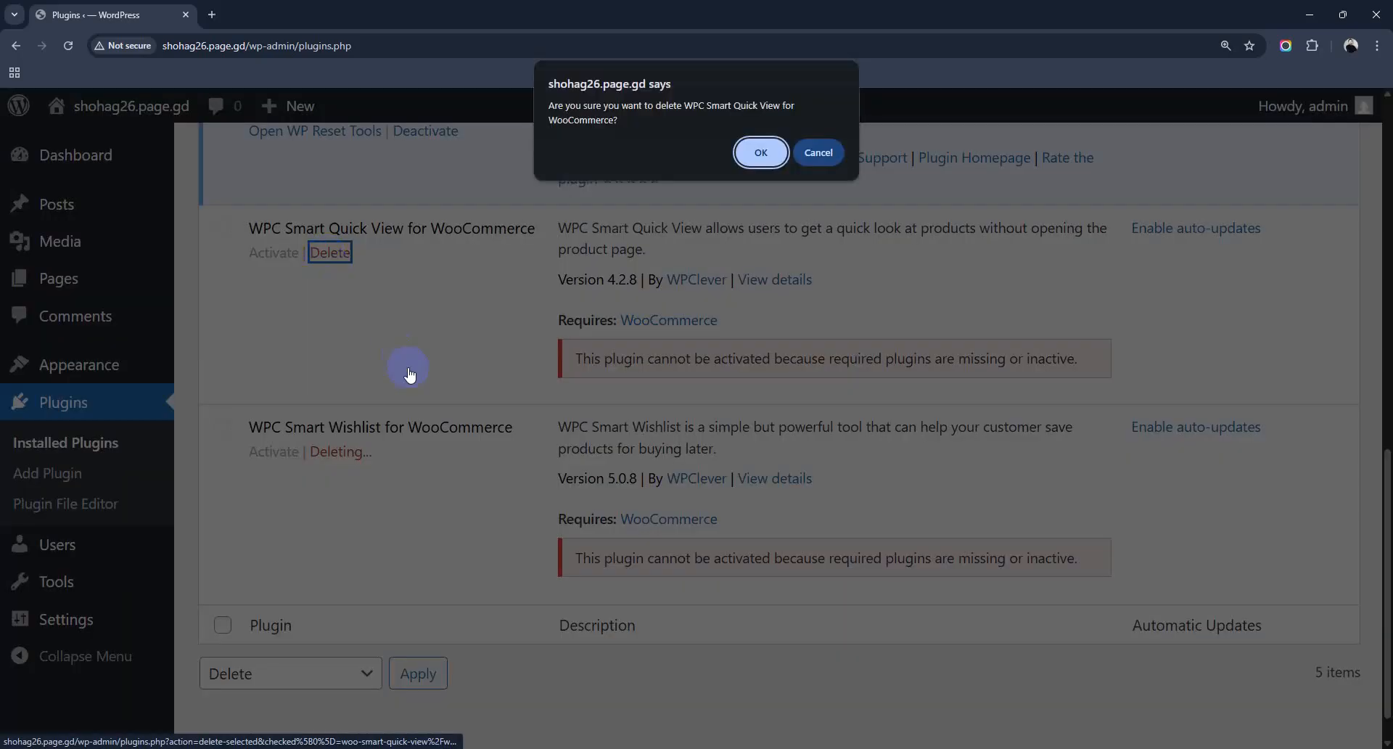
left_click(757, 151)
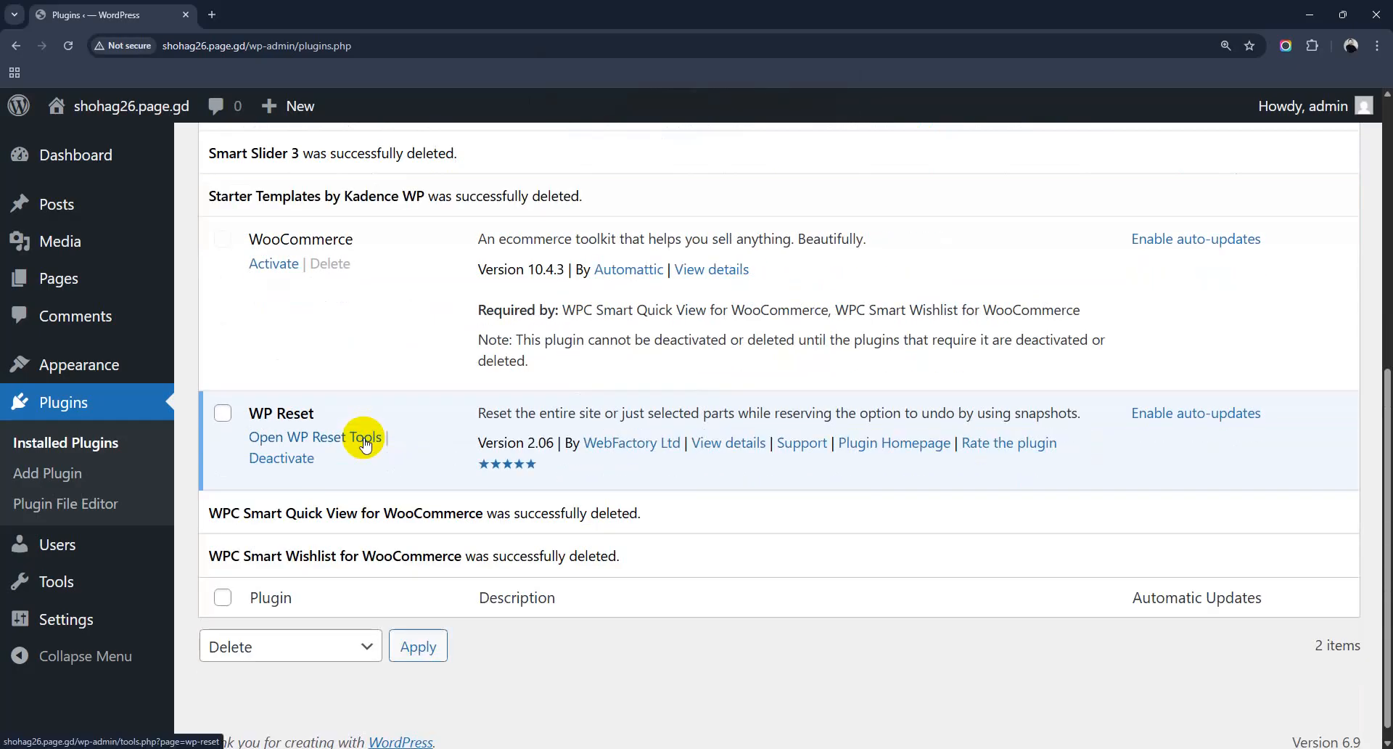
Step: Refresh the plugins page and delete WooCommerce, leaving only WP Reset
scroll(365, 438, "up", 6)
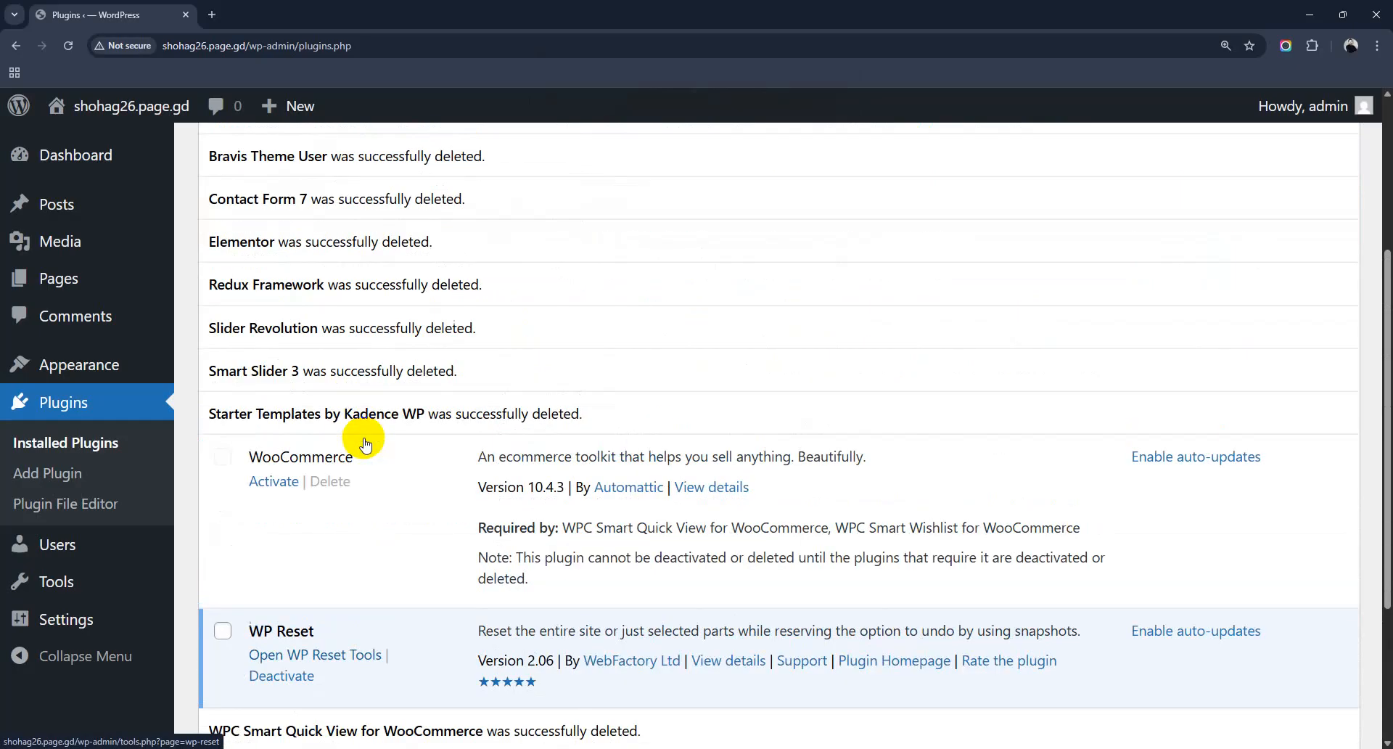
scroll(365, 437, "down", 6)
scroll(306, 405, "up", 2)
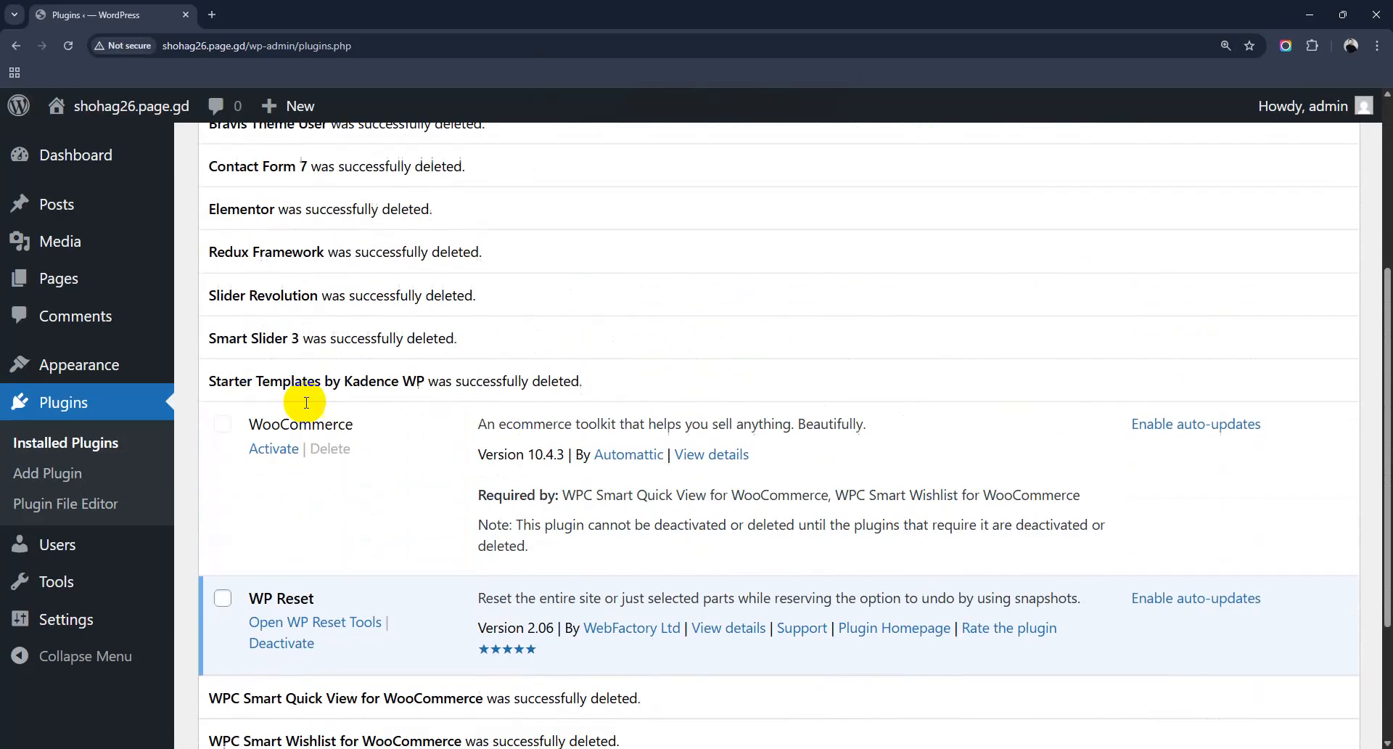
left_click(67, 45)
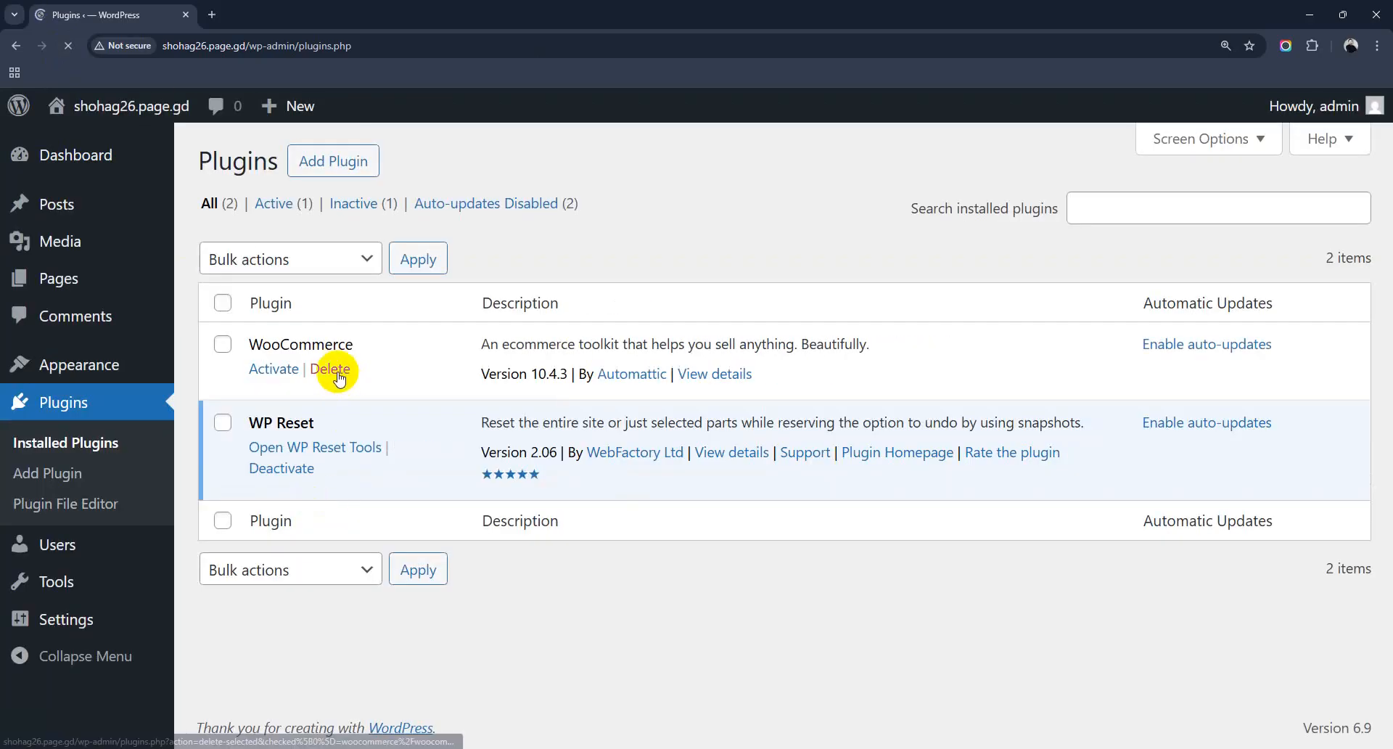
left_click(338, 370)
left_click(755, 137)
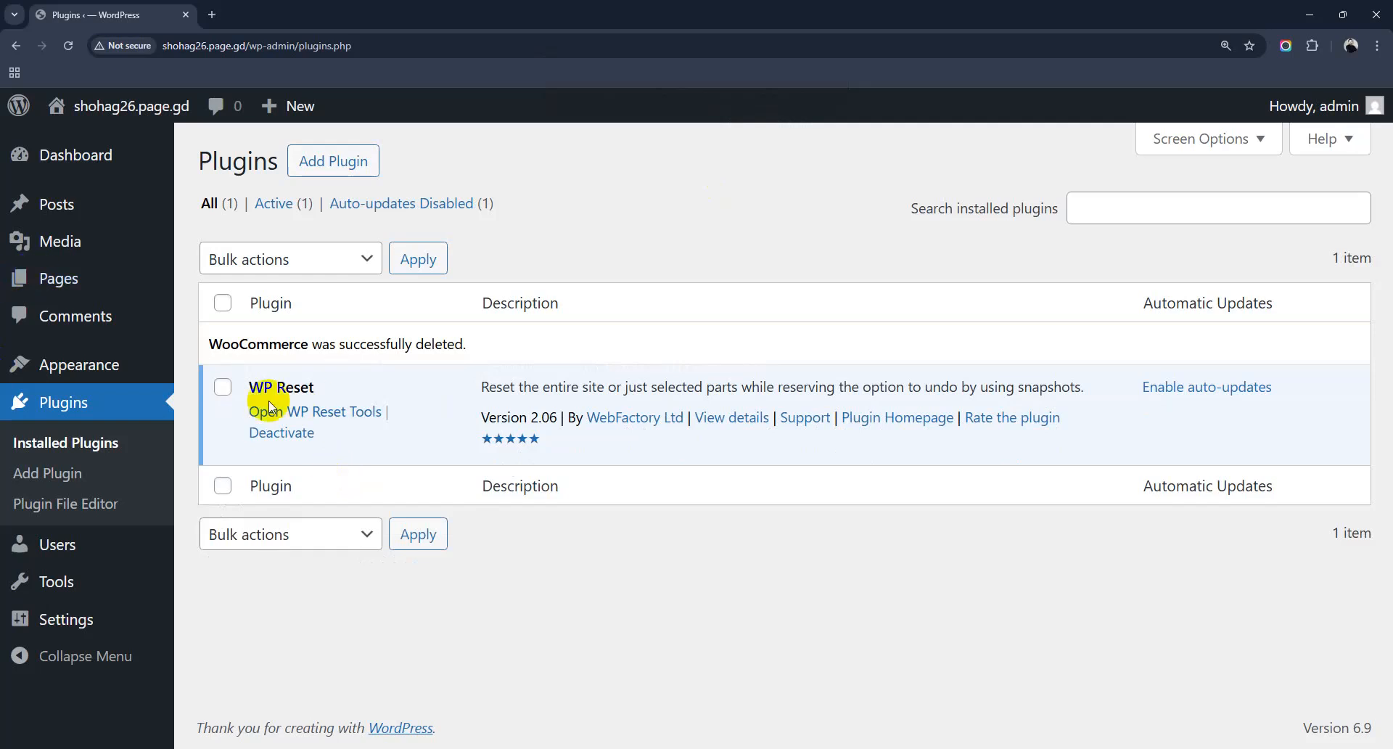
Step: Go to Themes and open the twentytwentyfive theme's details
mouse_move(115, 359)
left_click(201, 368)
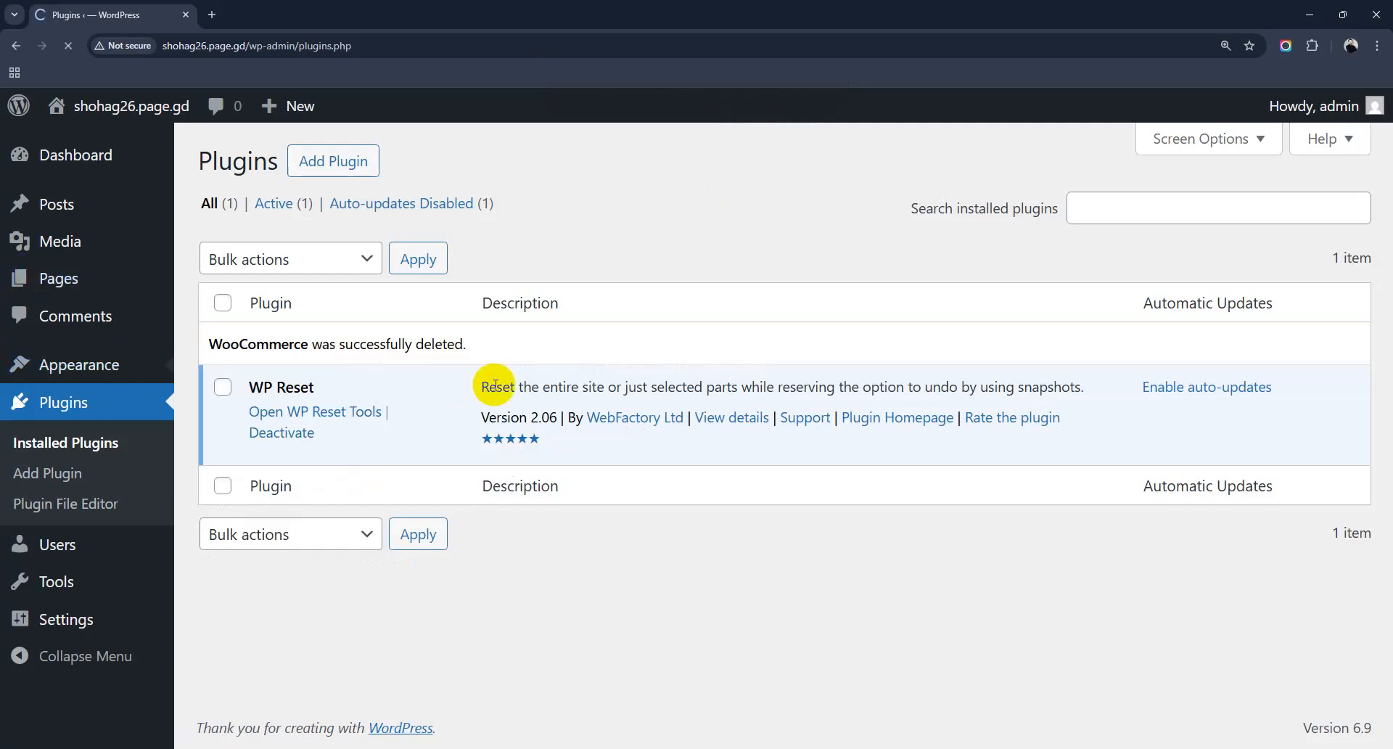
left_click(485, 404)
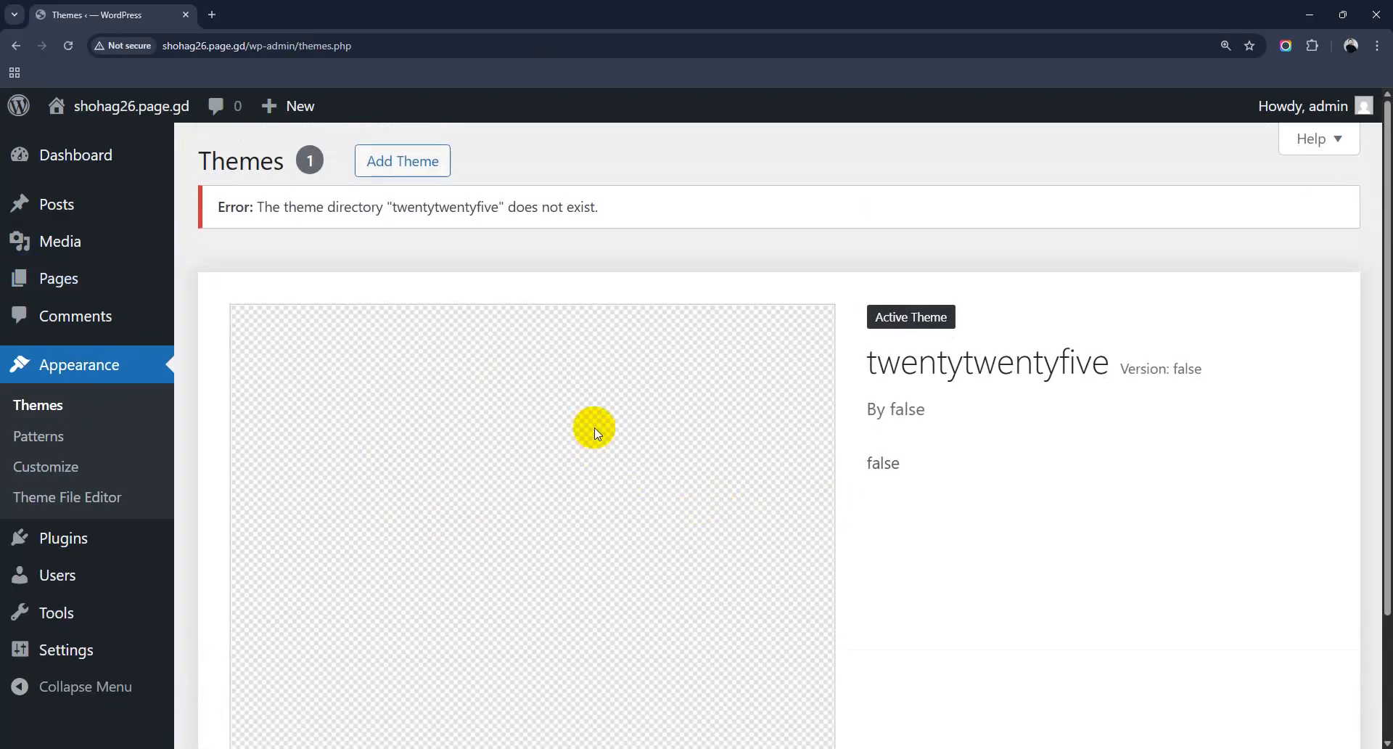
Step: Install Twenty Twenty-Five from Add Themes and activate it as the site theme
left_click(408, 158)
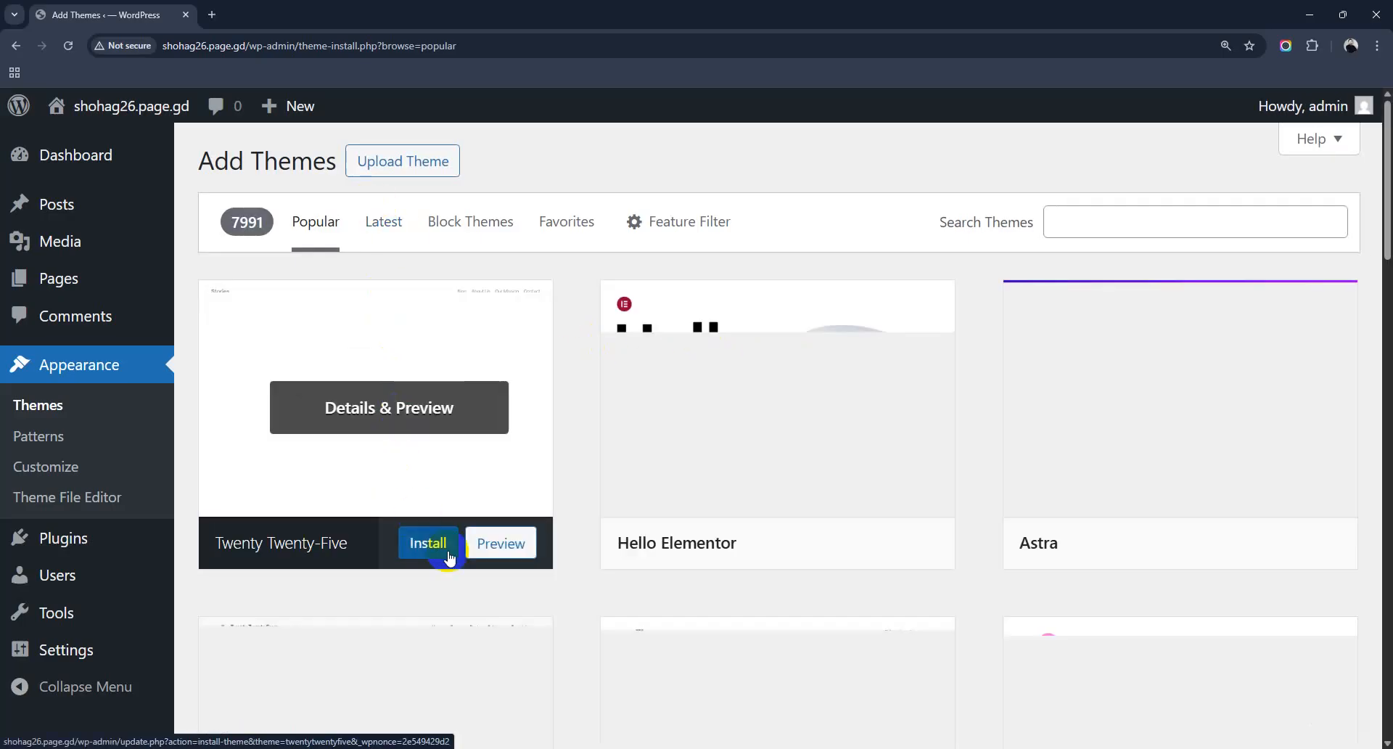
left_click(431, 543)
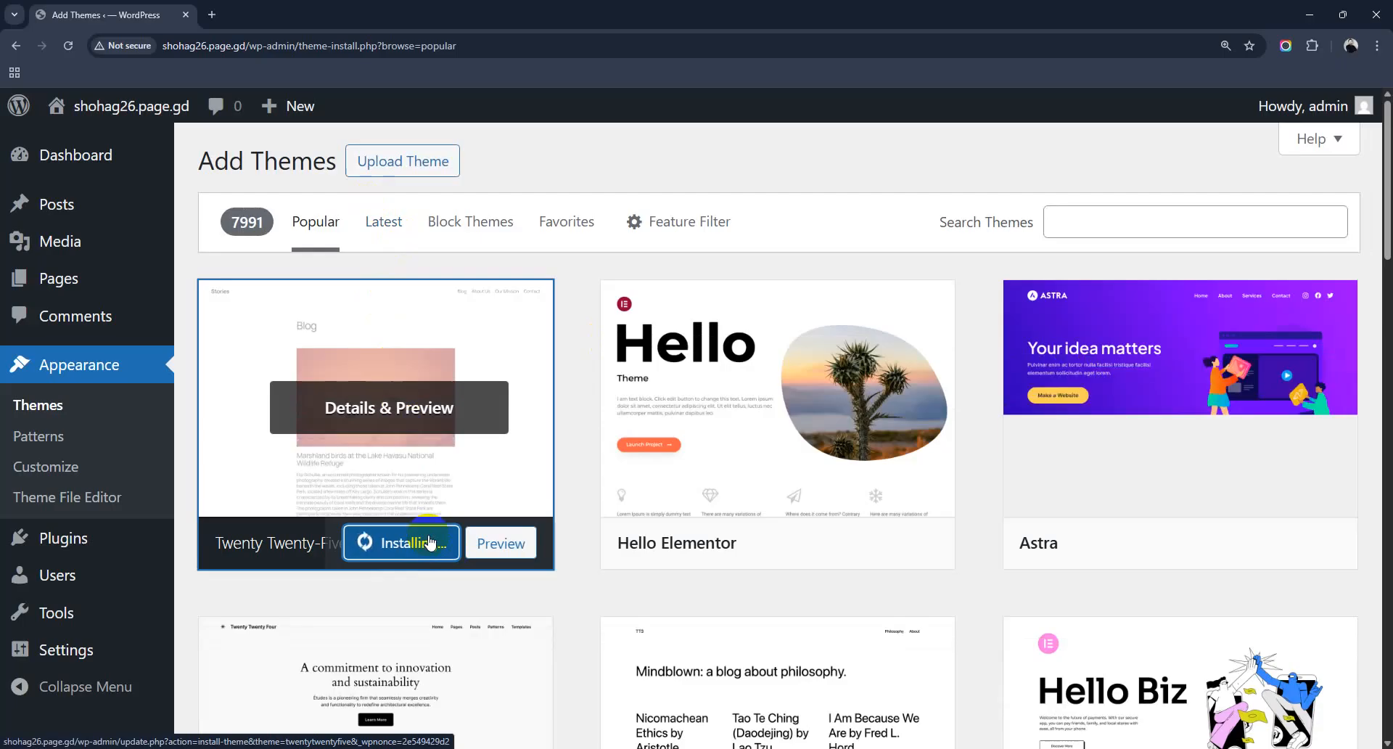
left_click(408, 548)
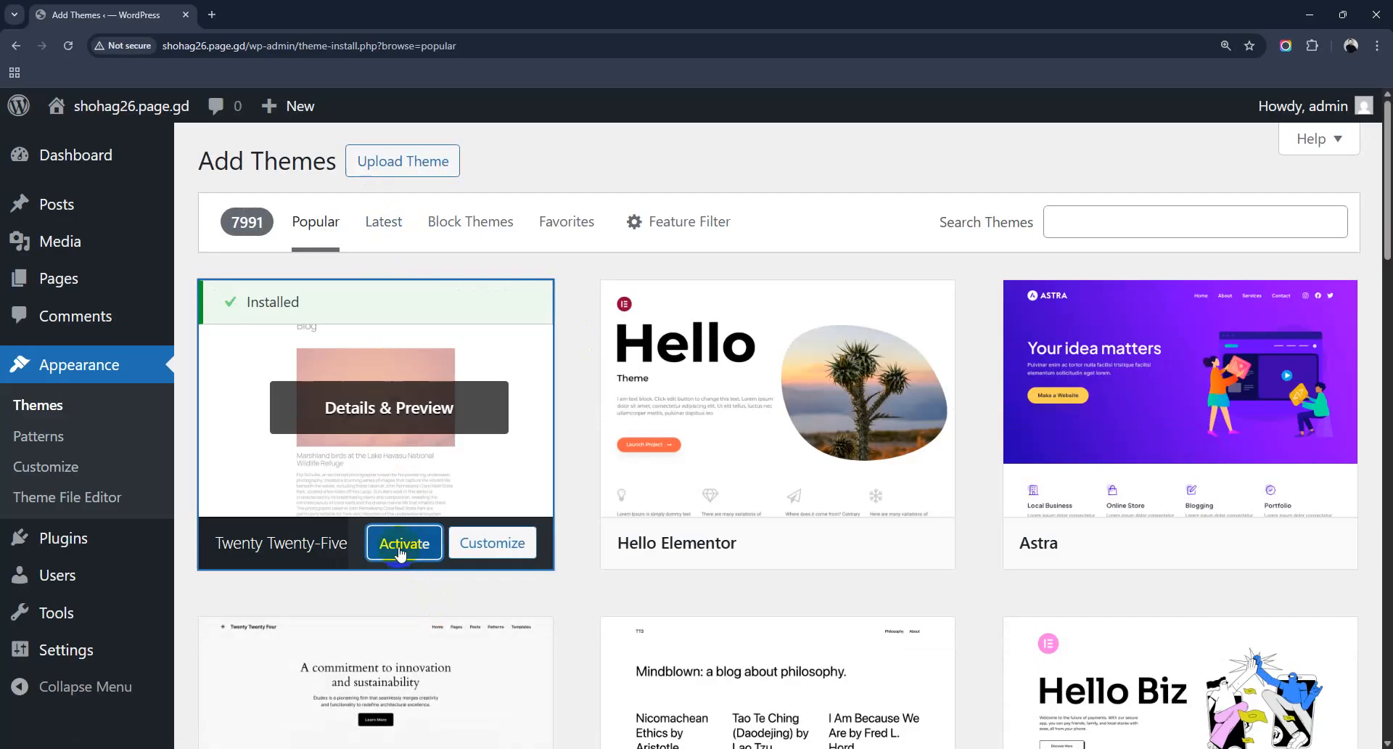
left_click(401, 552)
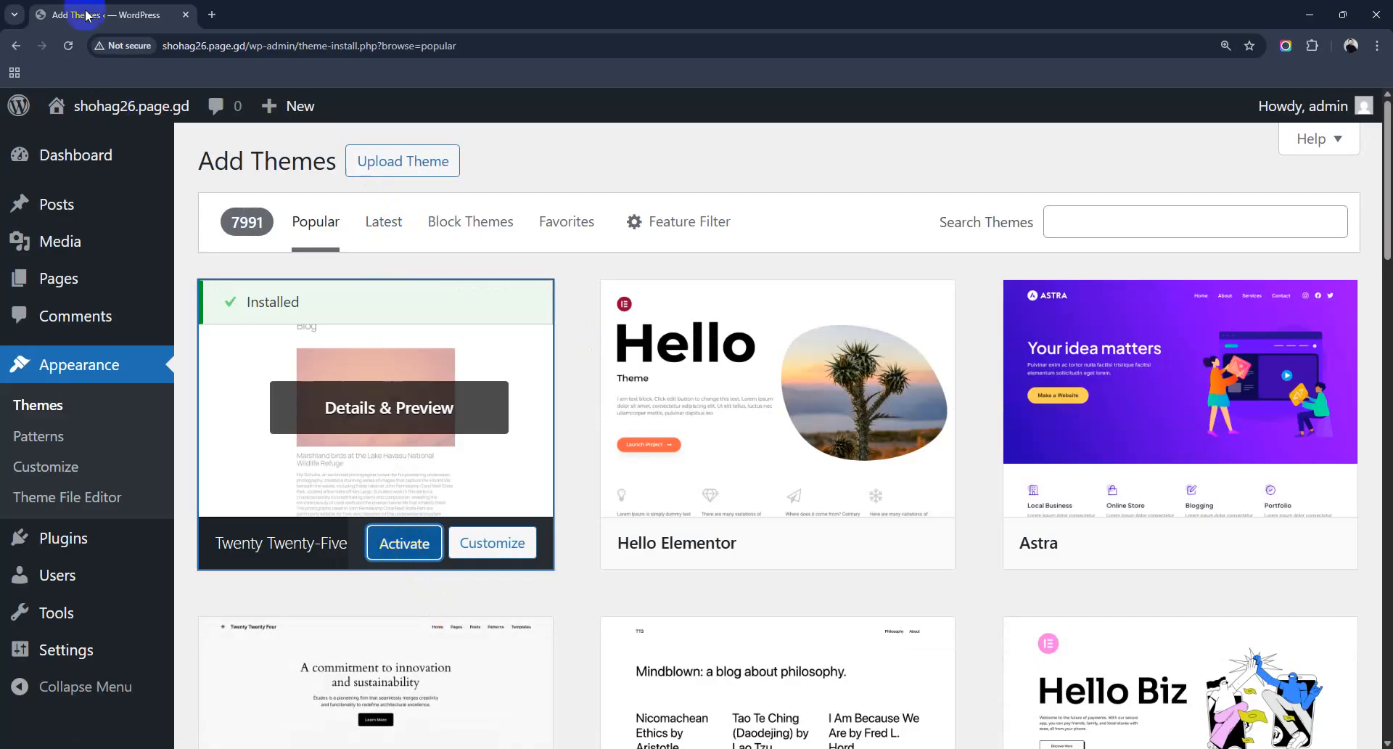
Step: Open the live site in a new tab to view its Blog page, then return to Add Themes
mouse_move(64, 120)
right_click(86, 143)
left_click(140, 158)
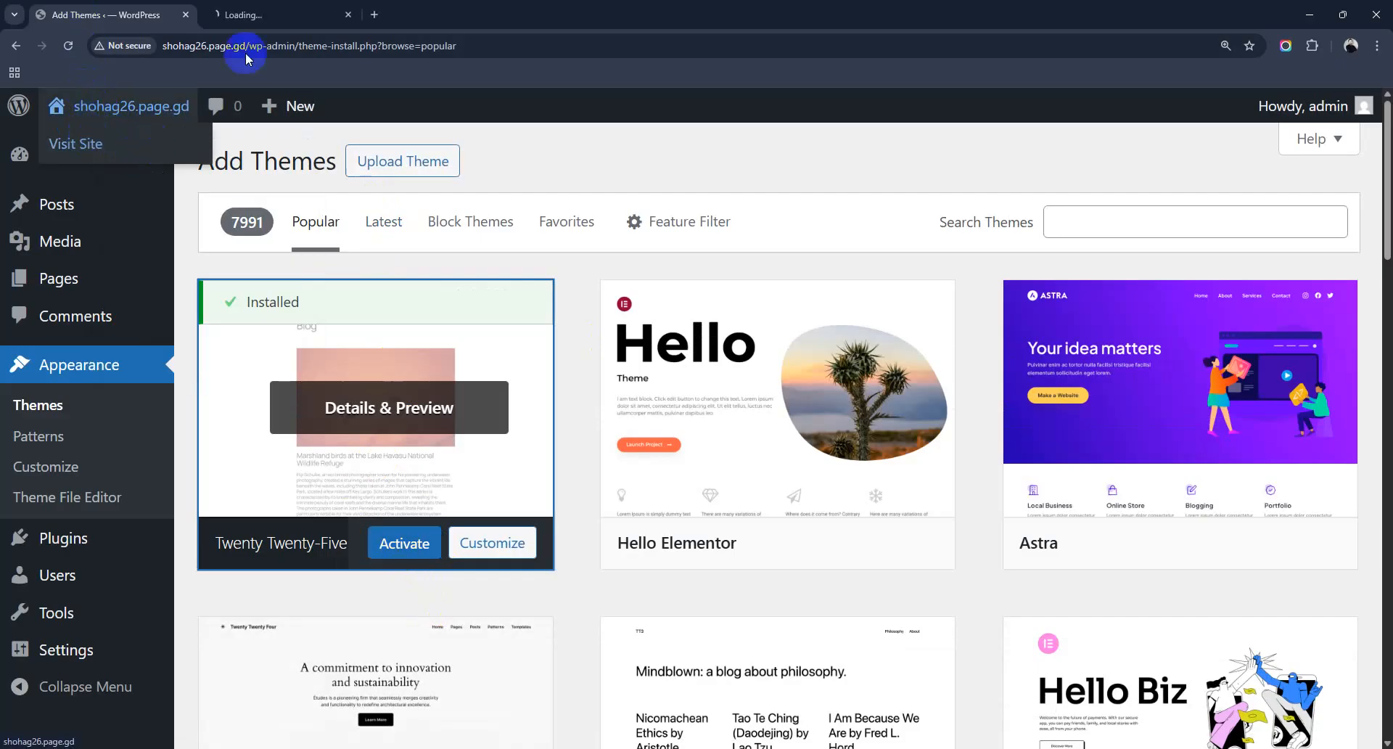
left_click(266, 9)
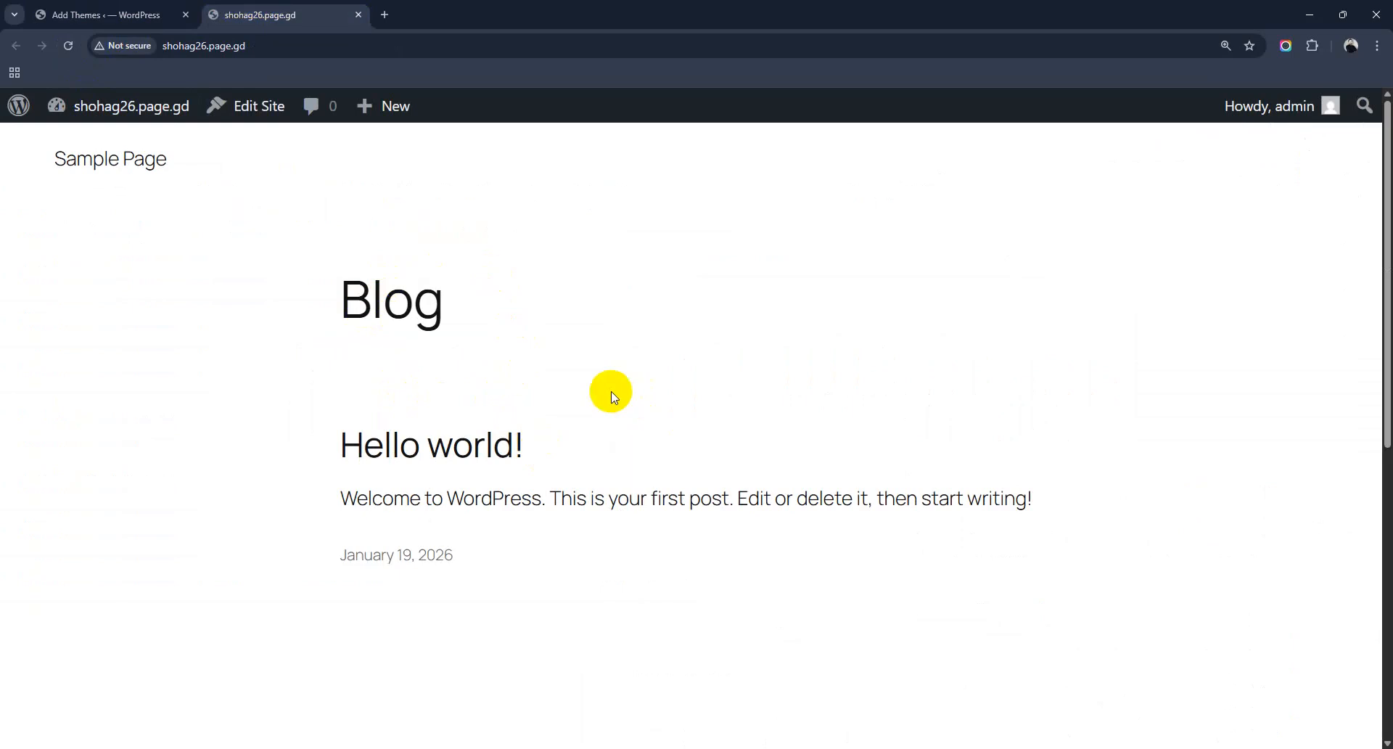
left_click(101, 14)
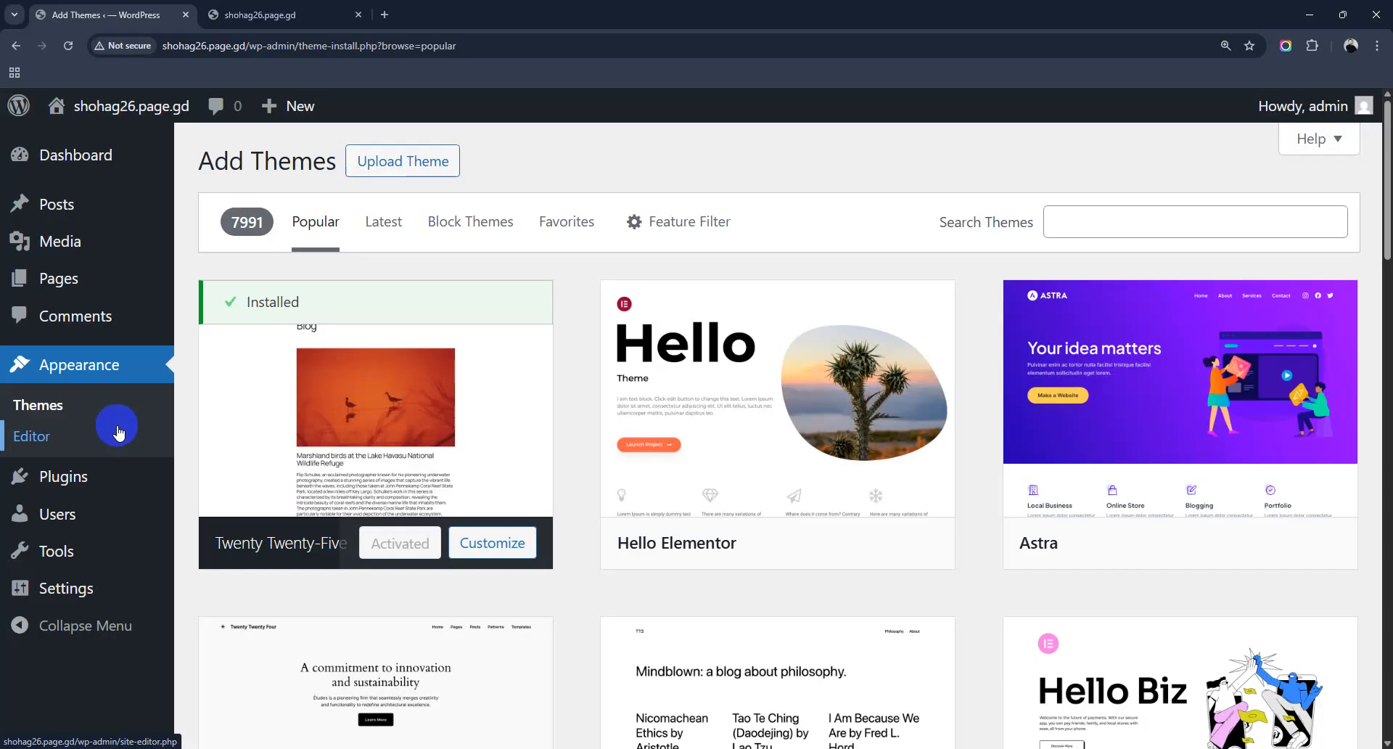
Step: Open Add Plugins and browse the Featured plugins such as Akismet Anti-spam and Jetpack
mouse_move(94, 481)
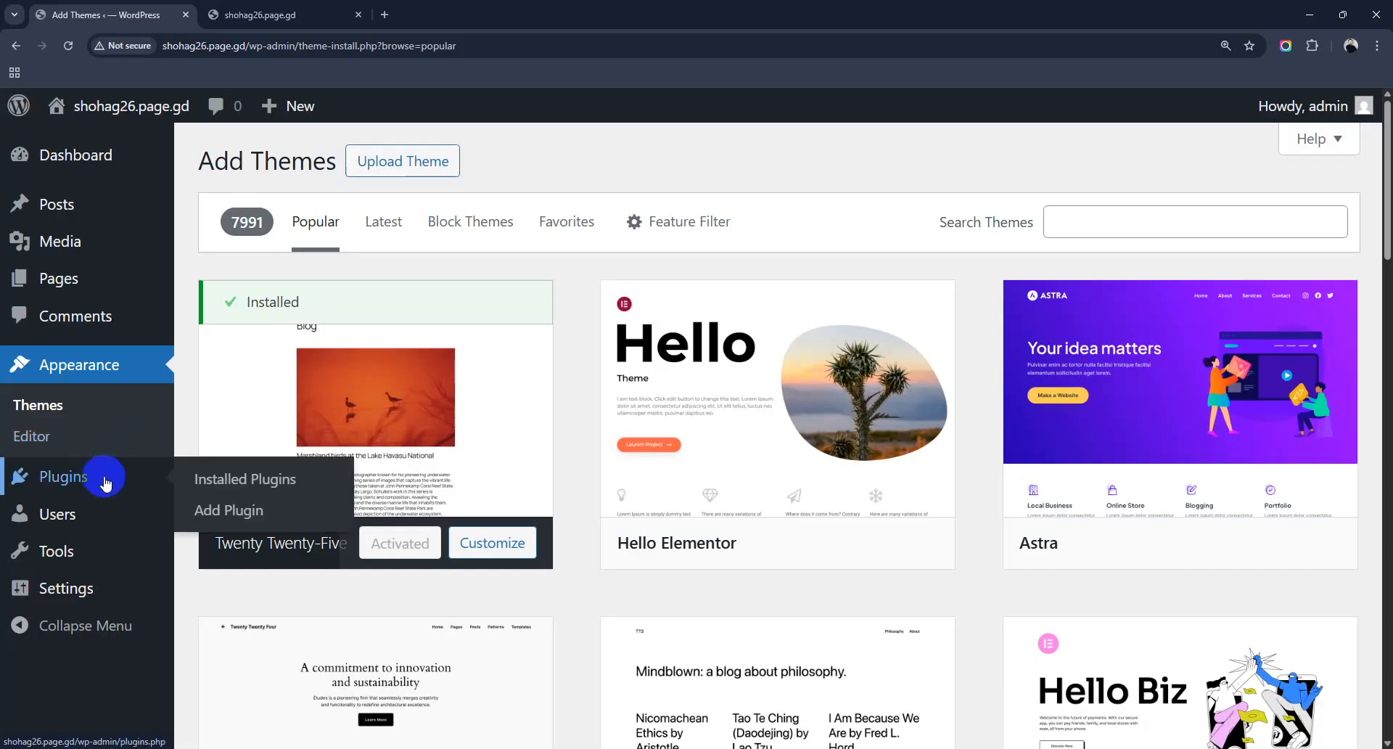
left_click(251, 516)
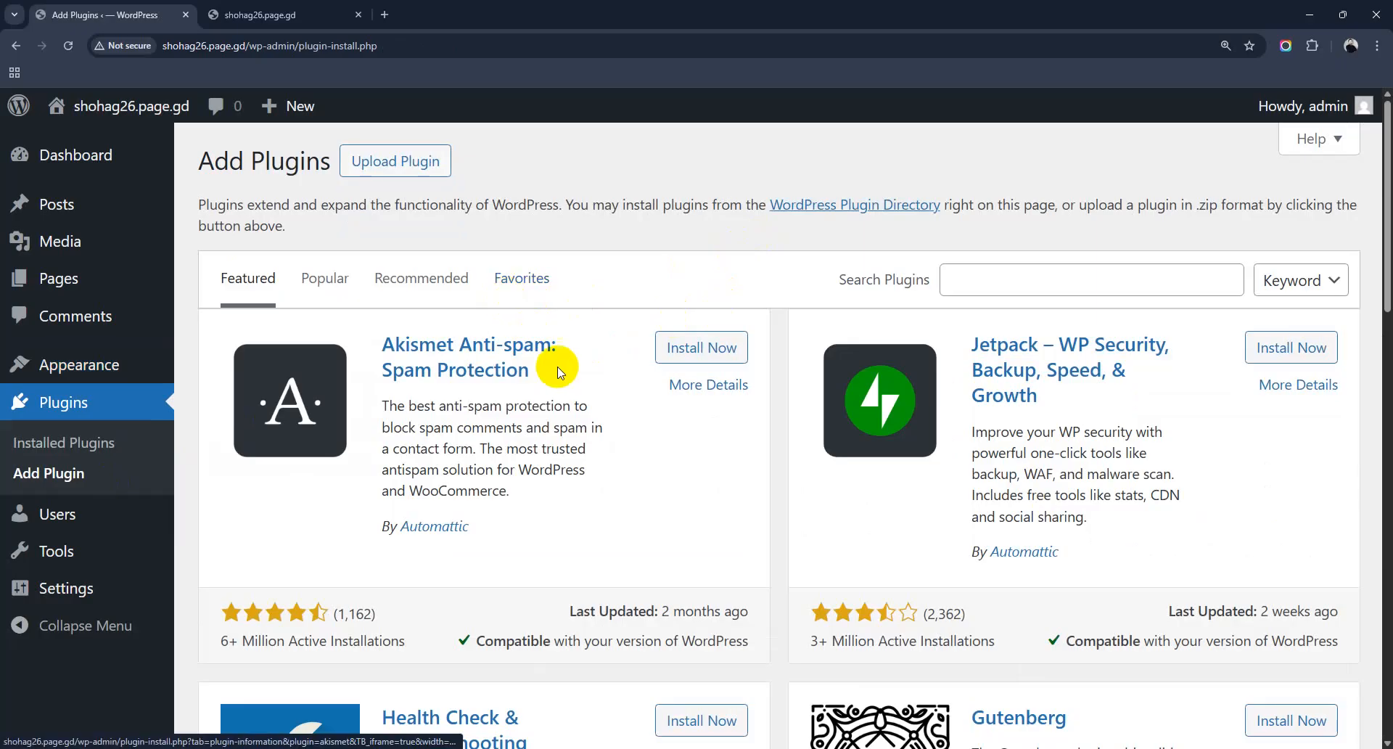
scroll(558, 372, "down", 1)
scroll(559, 372, "down", 10)
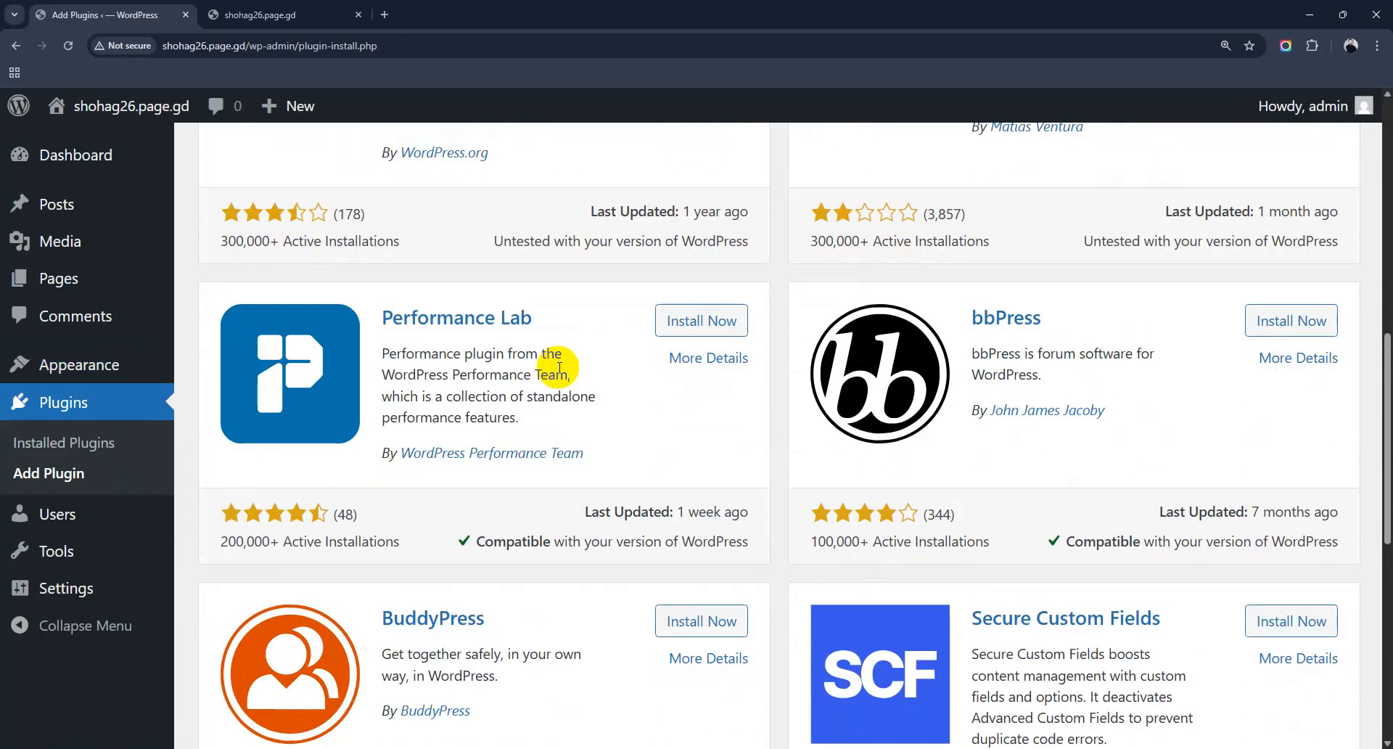
scroll(555, 367, "up", 10)
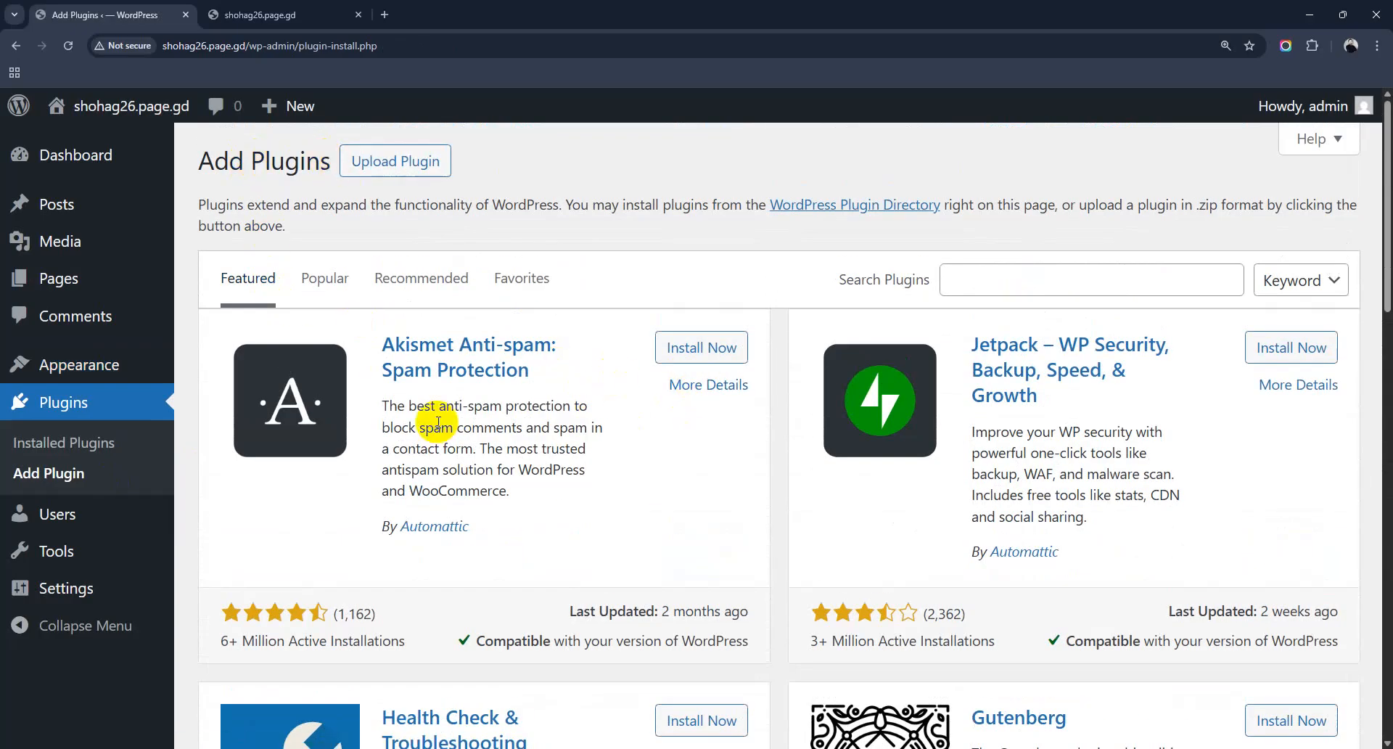
scroll(936, 417, "down", 2)
scroll(945, 418, "down", 15)
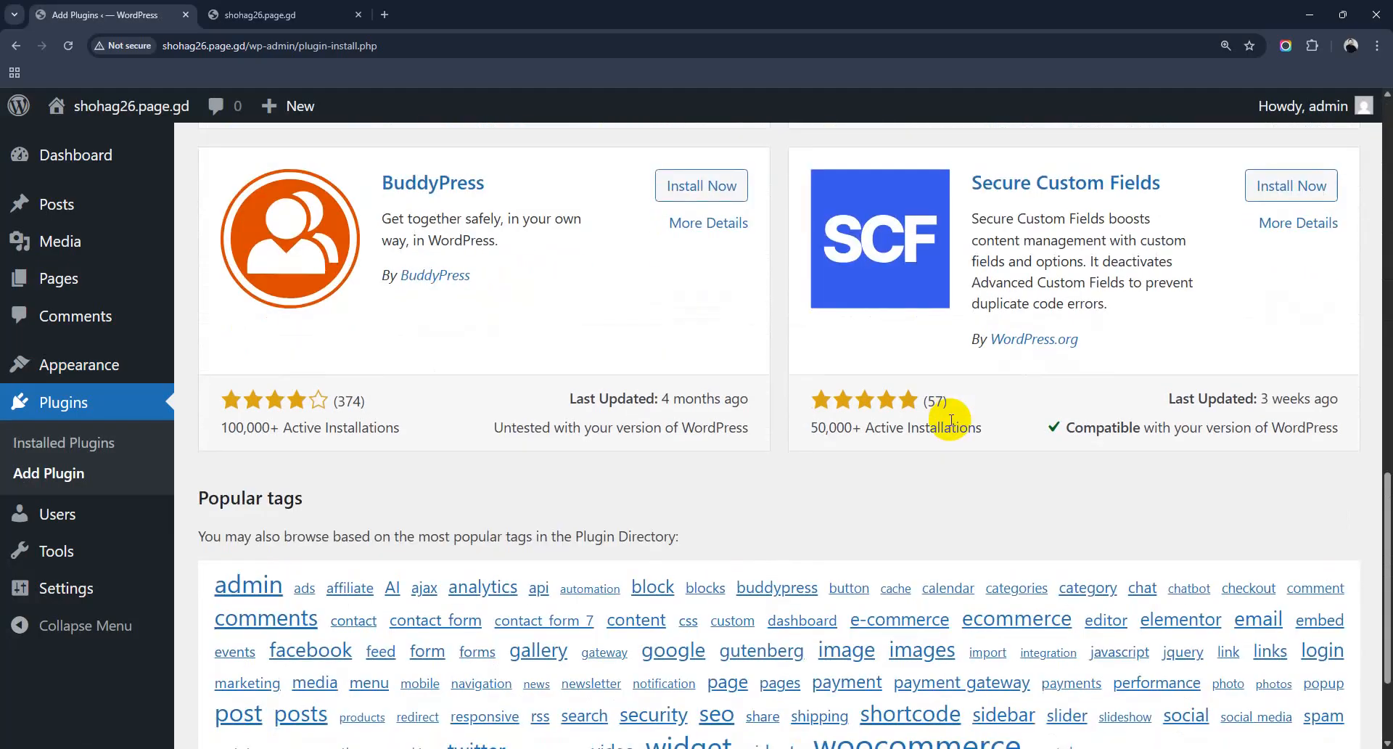
scroll(907, 423, "up", 2)
scroll(675, 427, "up", 5)
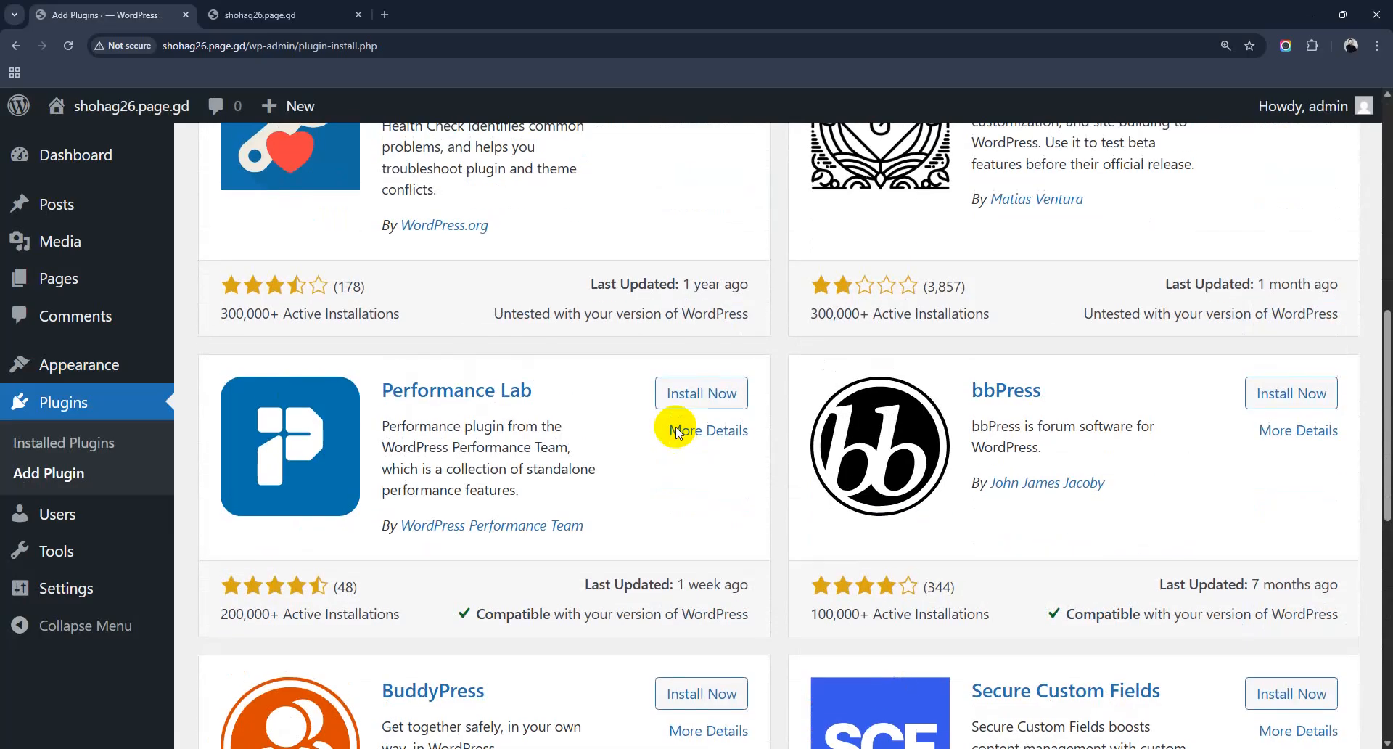
scroll(674, 429, "up", 4)
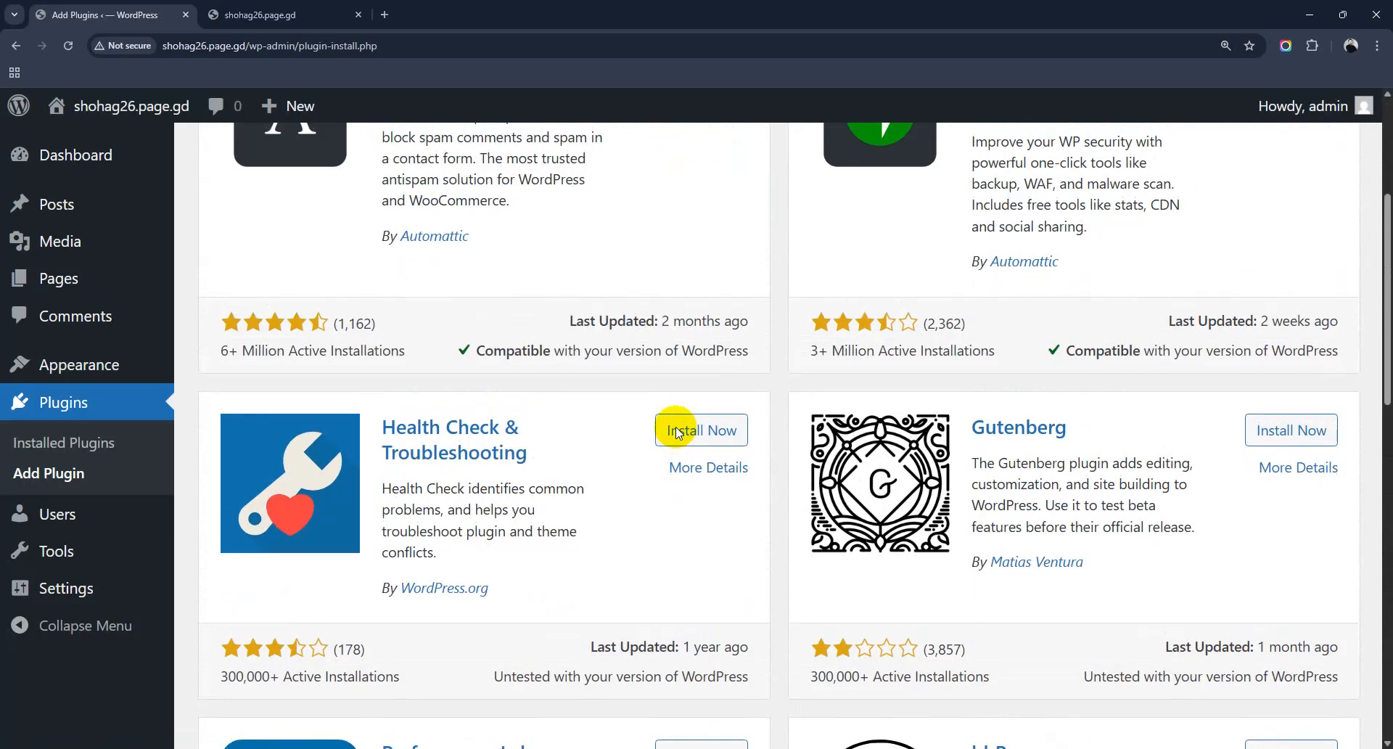
scroll(676, 432, "up", 4)
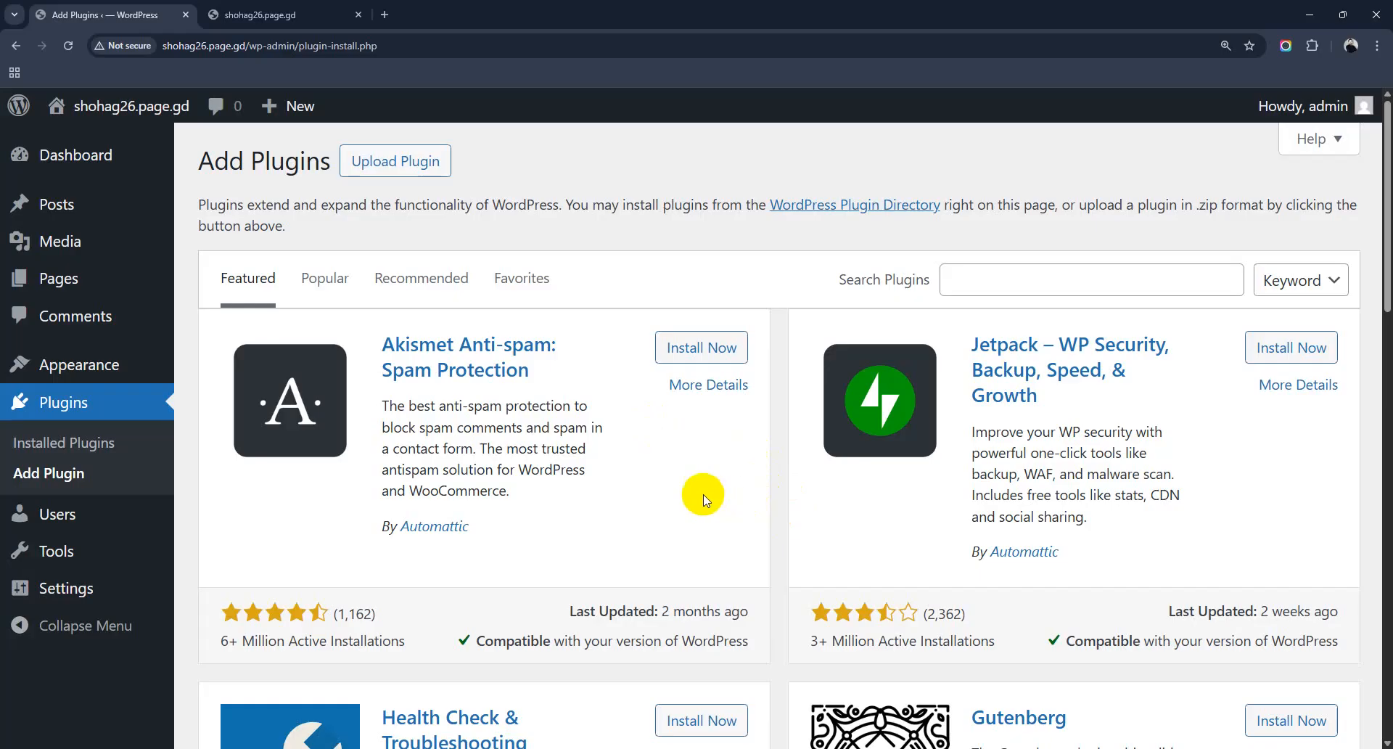
Step: Browse the Popular plugins list, including WooCommerce, then go back to the Featured plugins
left_click(320, 287)
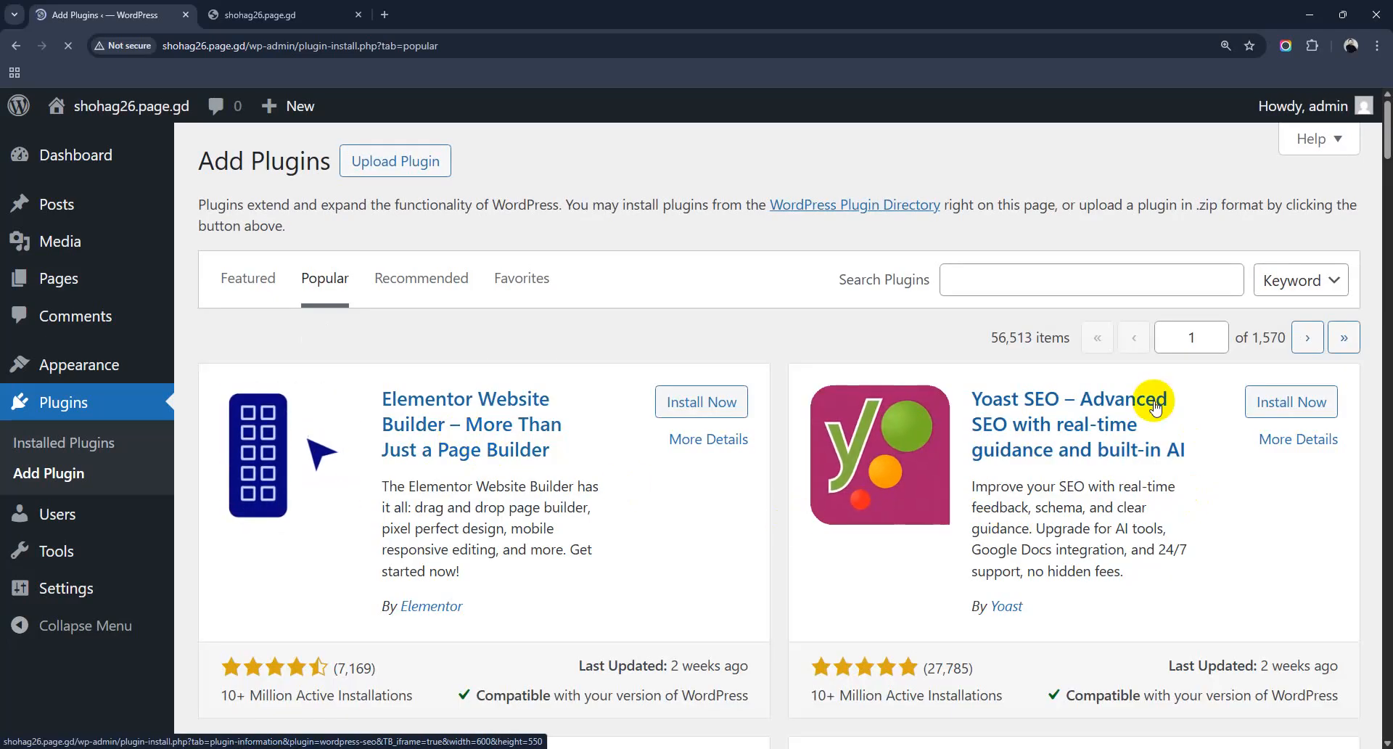
scroll(1152, 403, "down", 5)
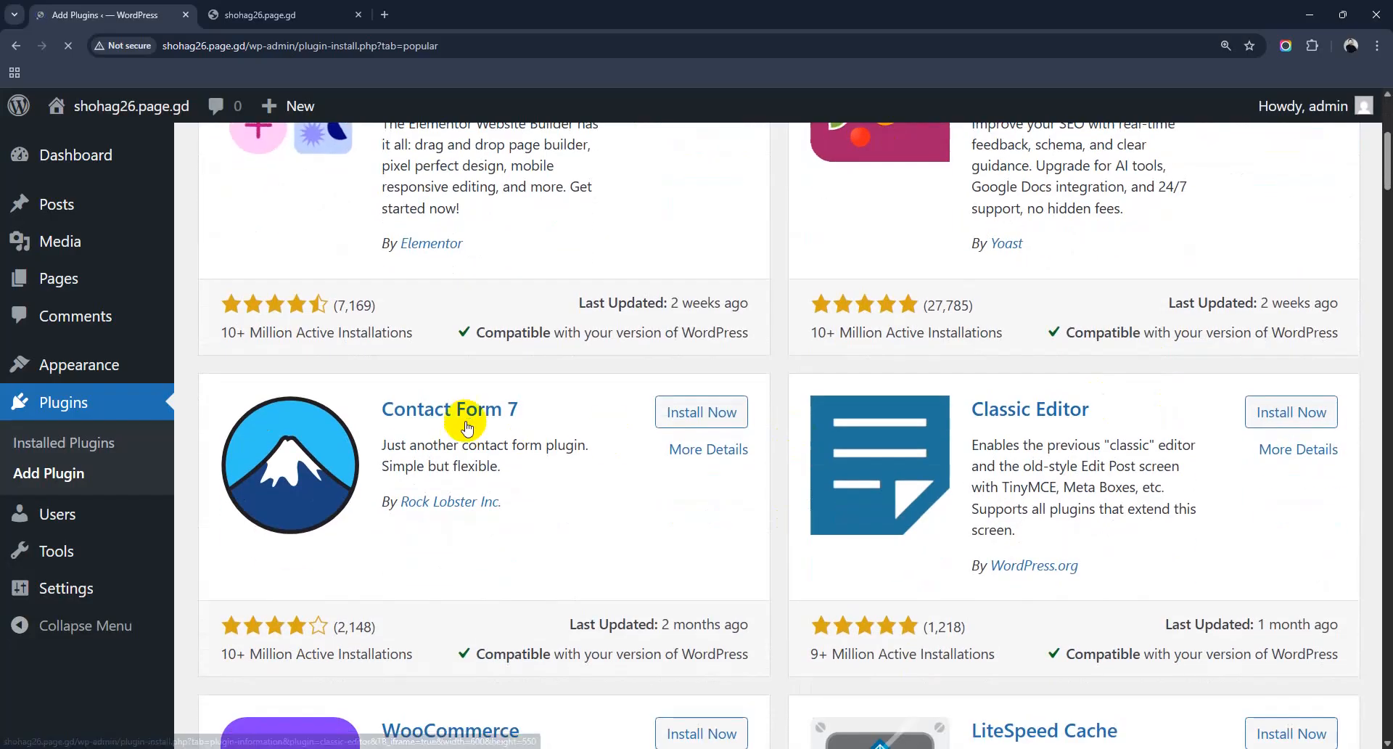
scroll(469, 425, "down", 5)
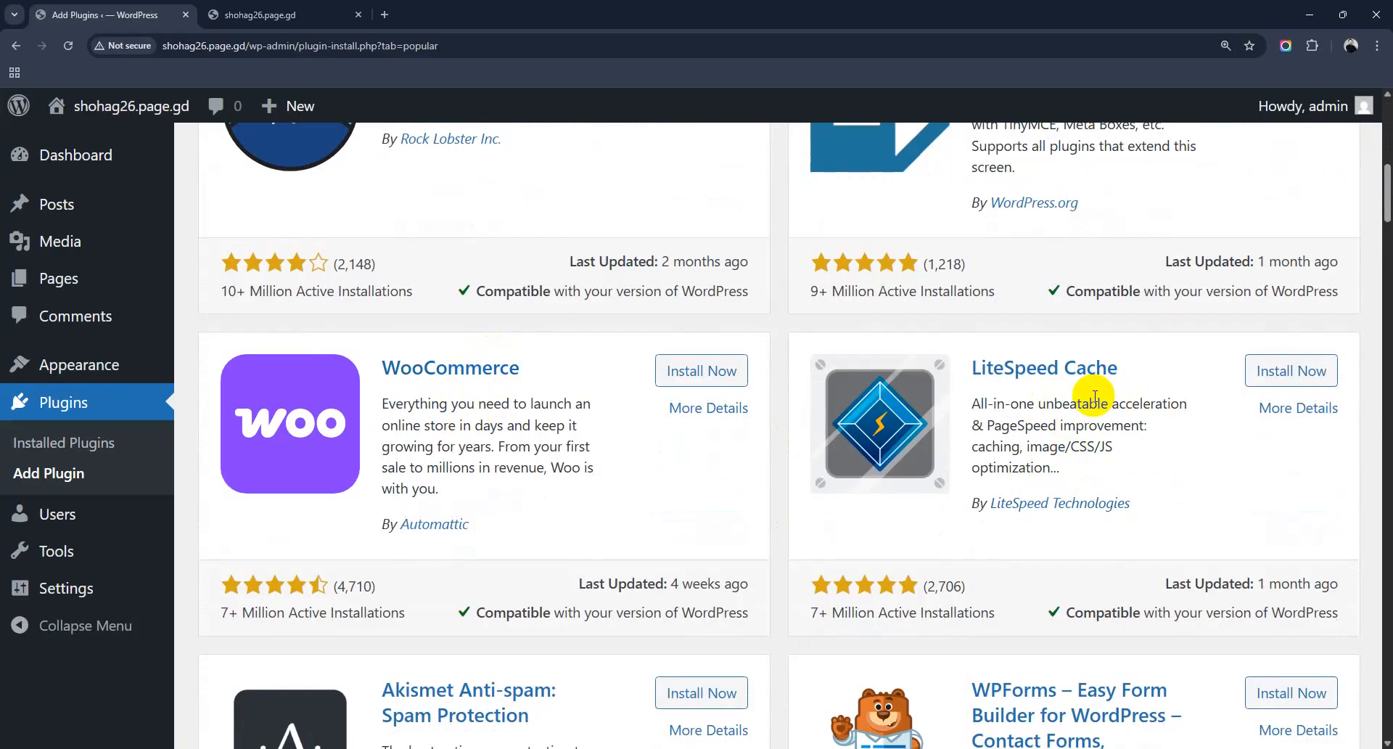
scroll(1095, 396, "down", 8)
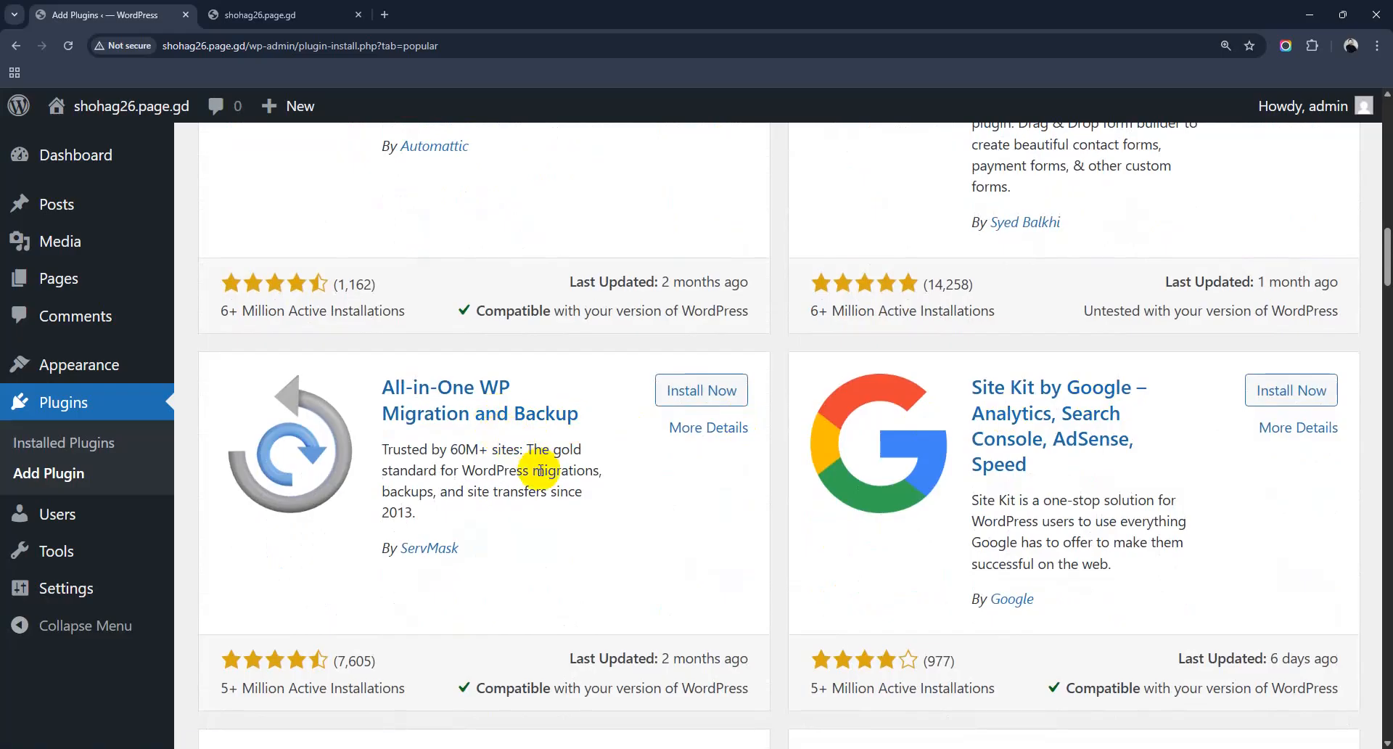
scroll(537, 472, "down", 4)
scroll(541, 475, "down", 1)
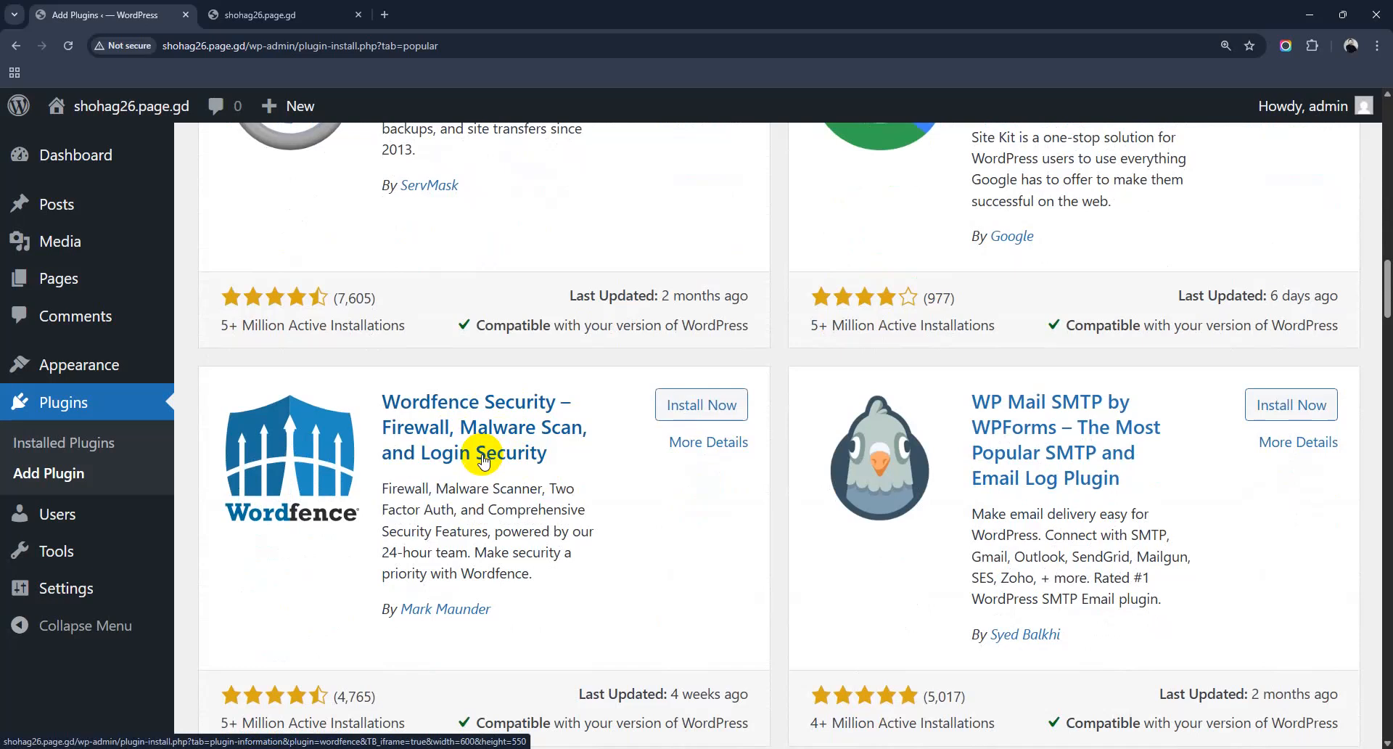
scroll(482, 454, "down", 5)
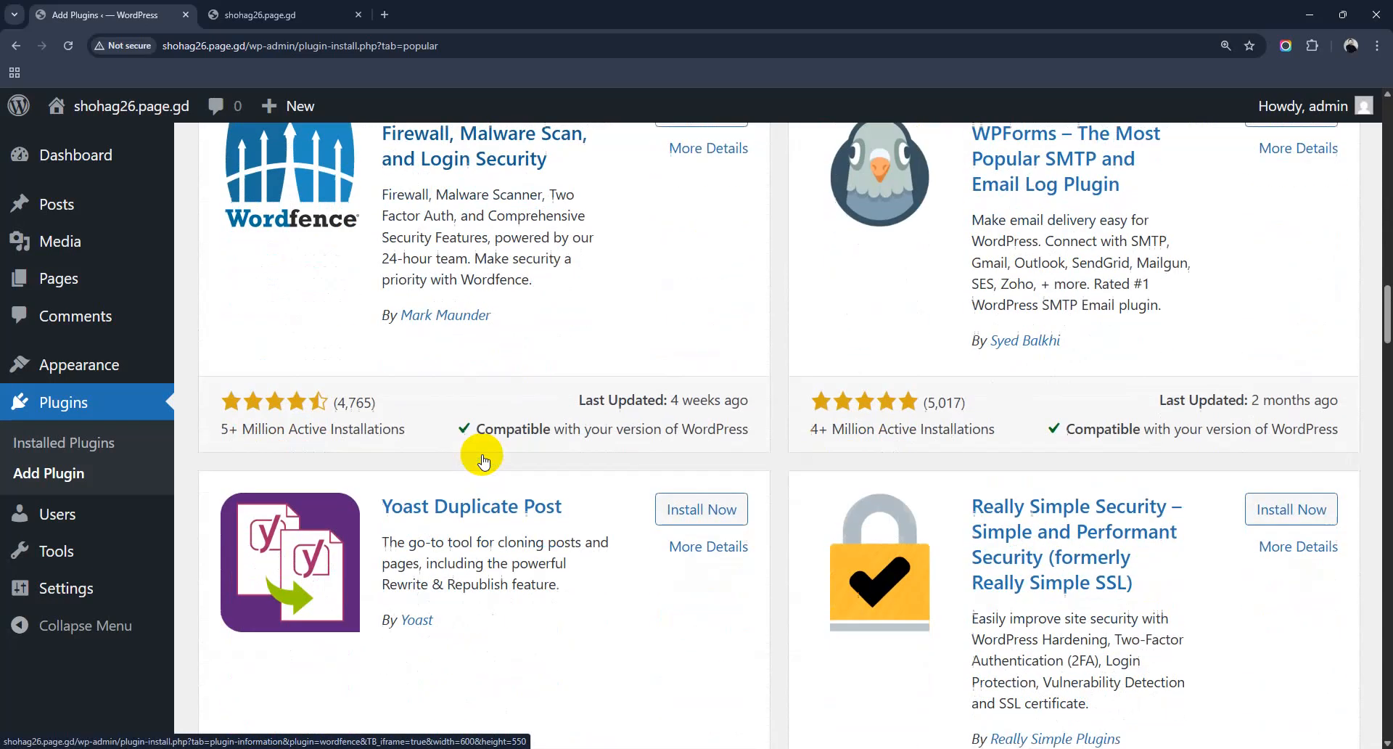
scroll(677, 506, "down", 8)
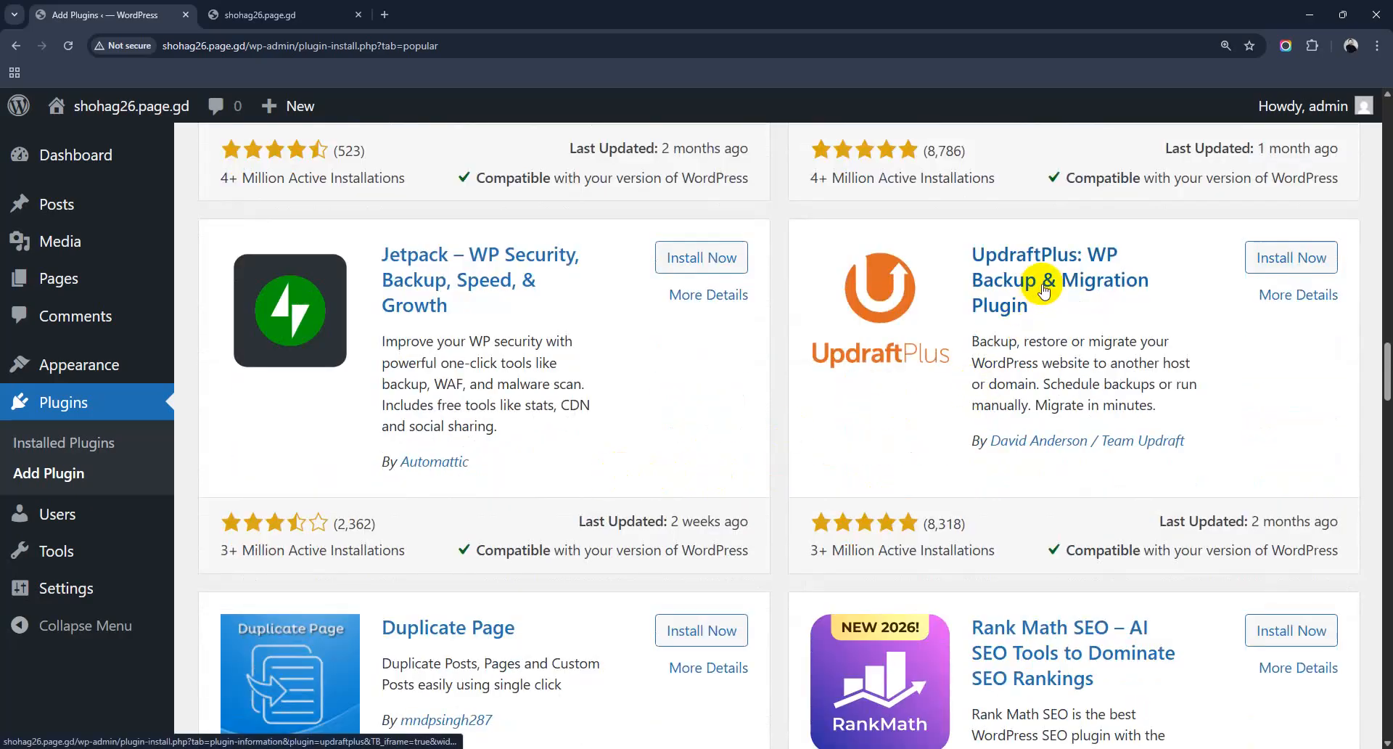
scroll(1030, 293, "down", 5)
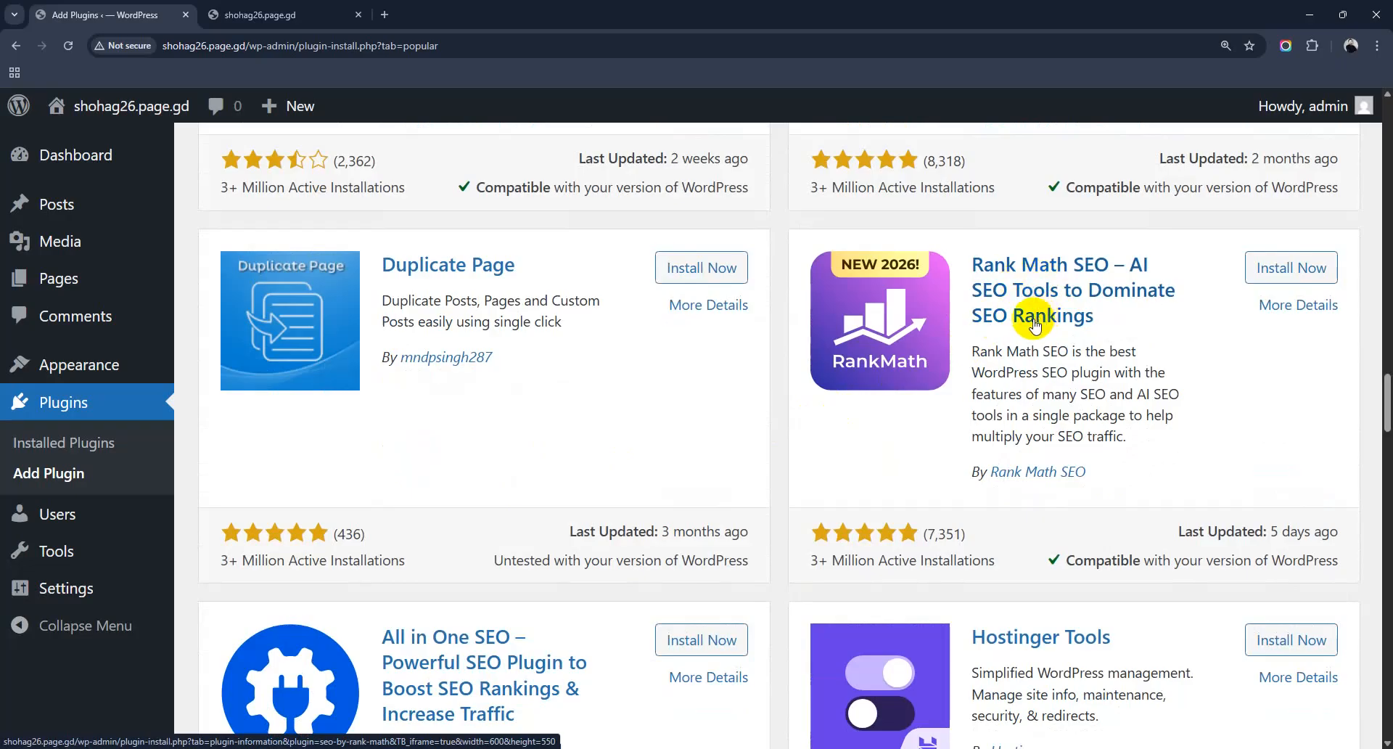
scroll(602, 463, "down", 2)
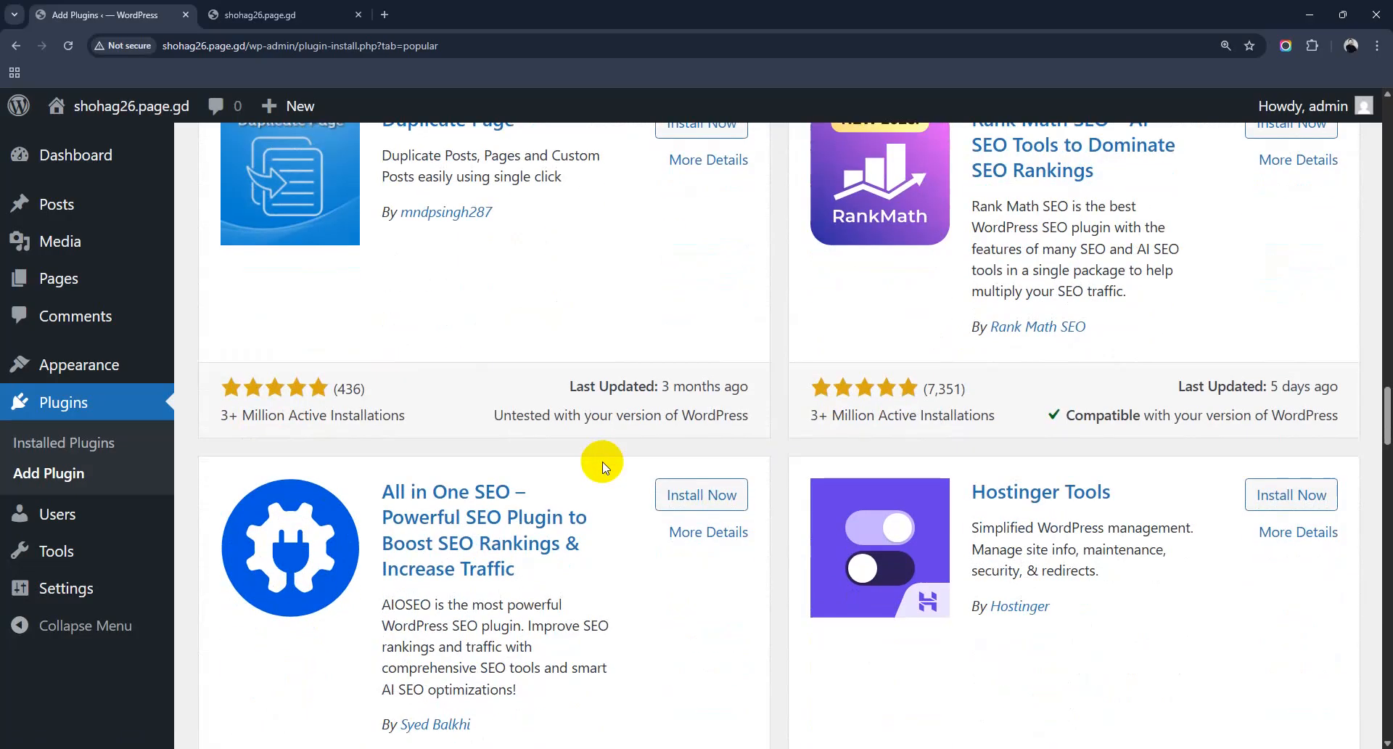
scroll(599, 468, "down", 8)
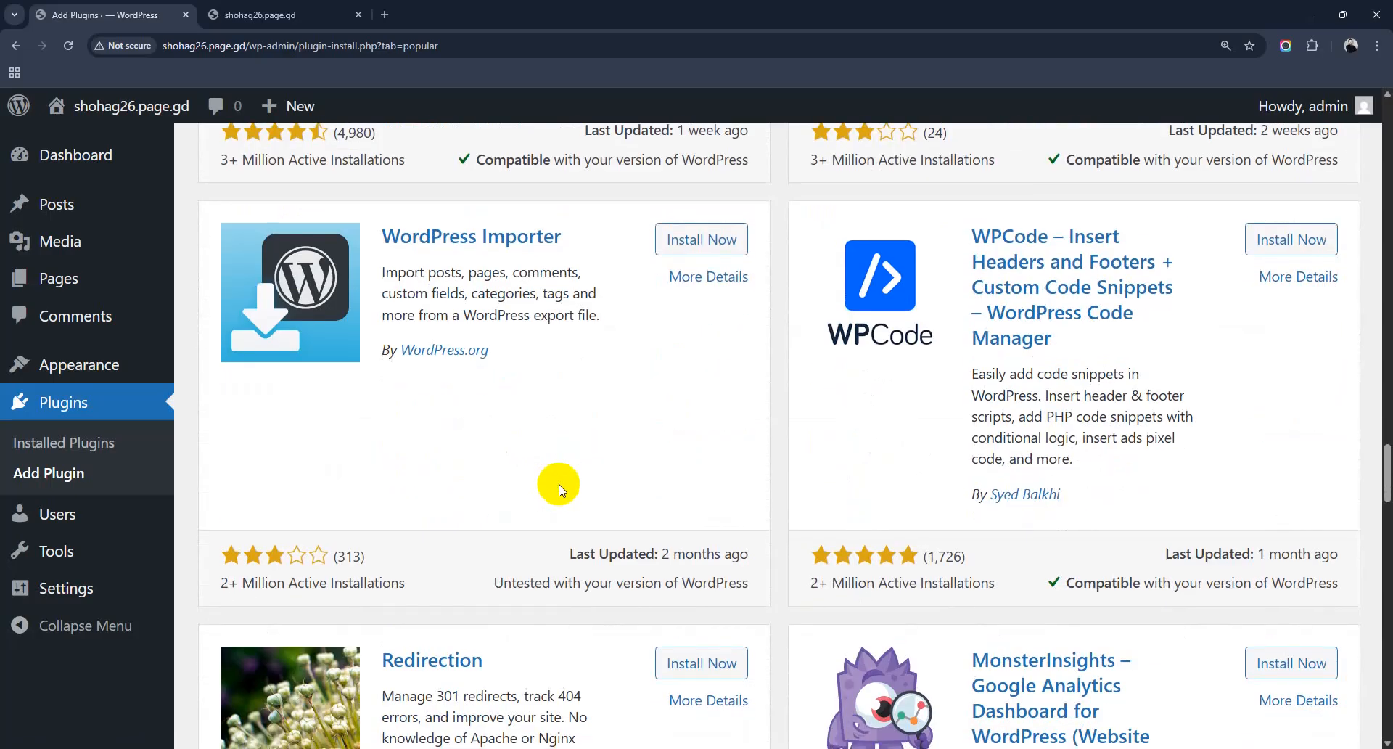
scroll(558, 488, "down", 4)
scroll(558, 487, "down", 7)
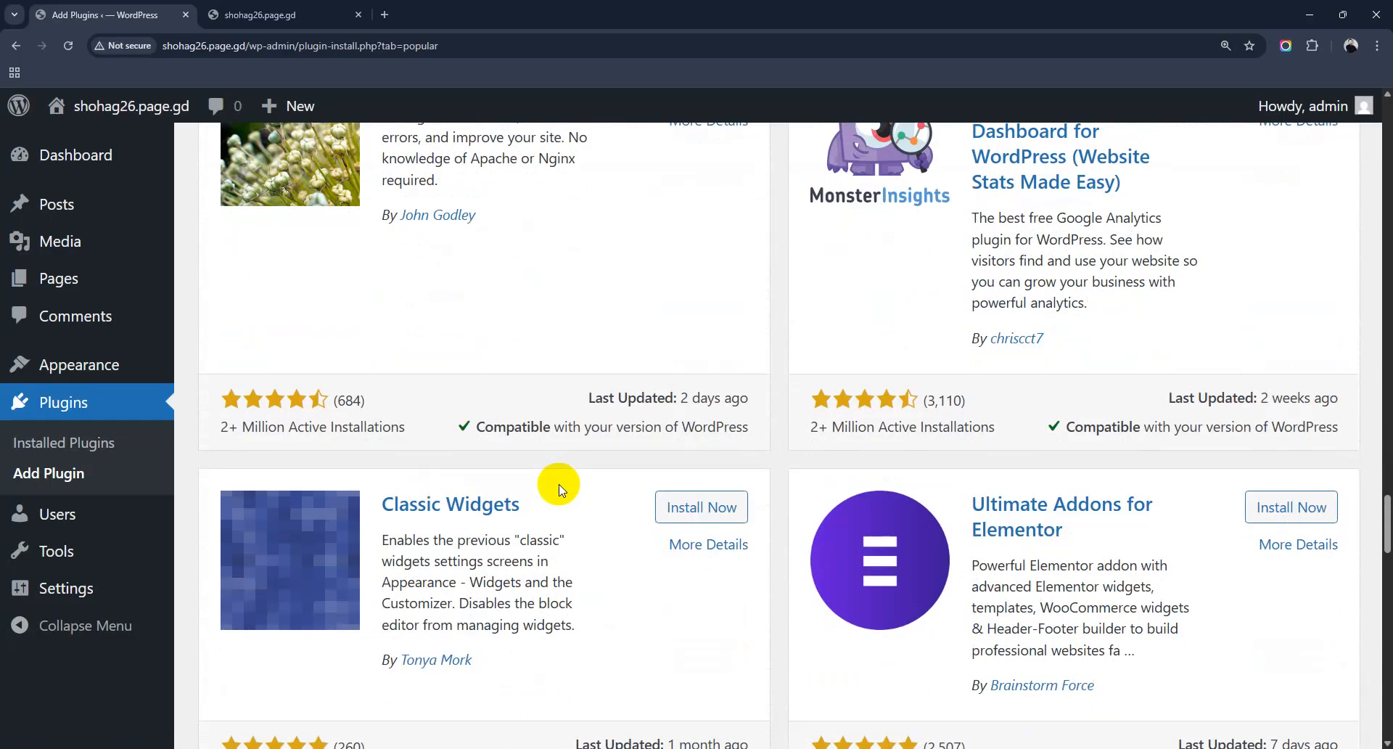
scroll(558, 487, "down", 5)
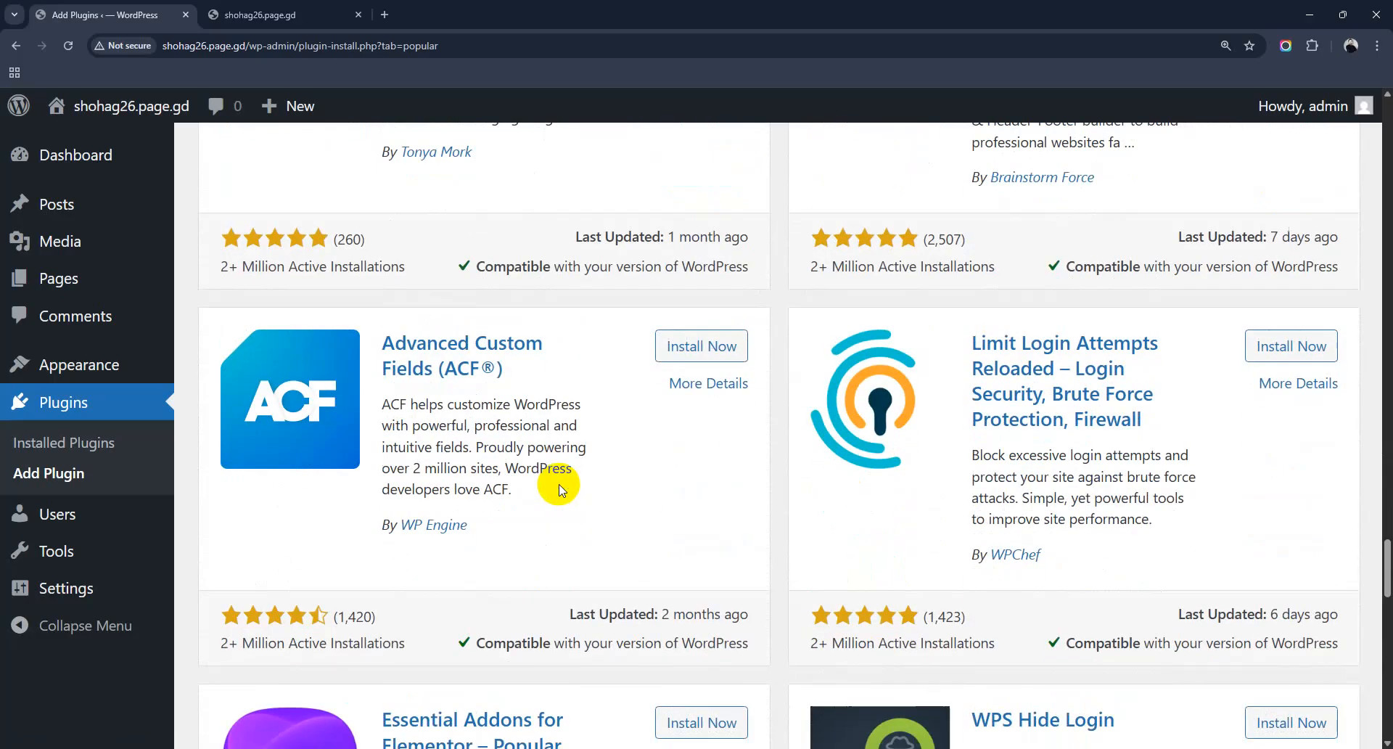
scroll(559, 488, "down", 4)
scroll(559, 487, "up", 5)
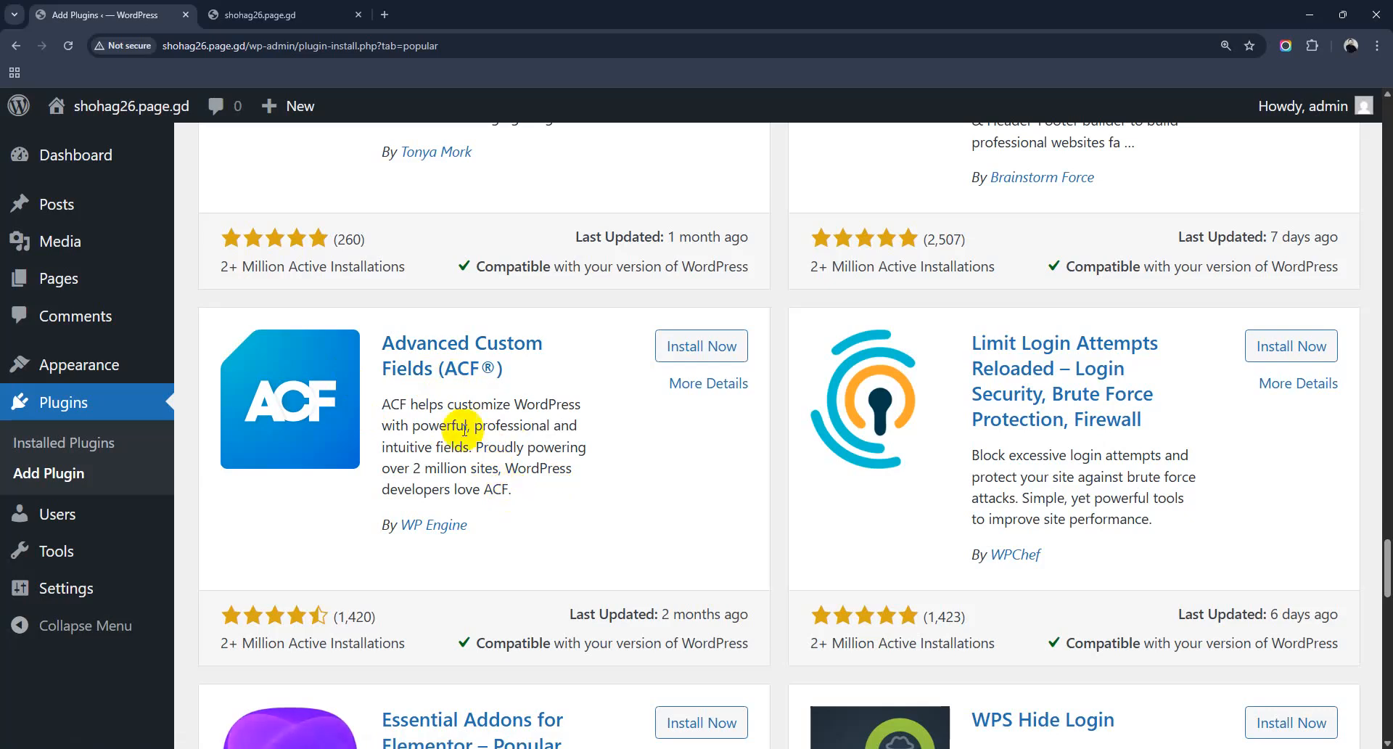
left_click_drag(1387, 573, 1387, 173)
scroll(671, 479, "up", 1)
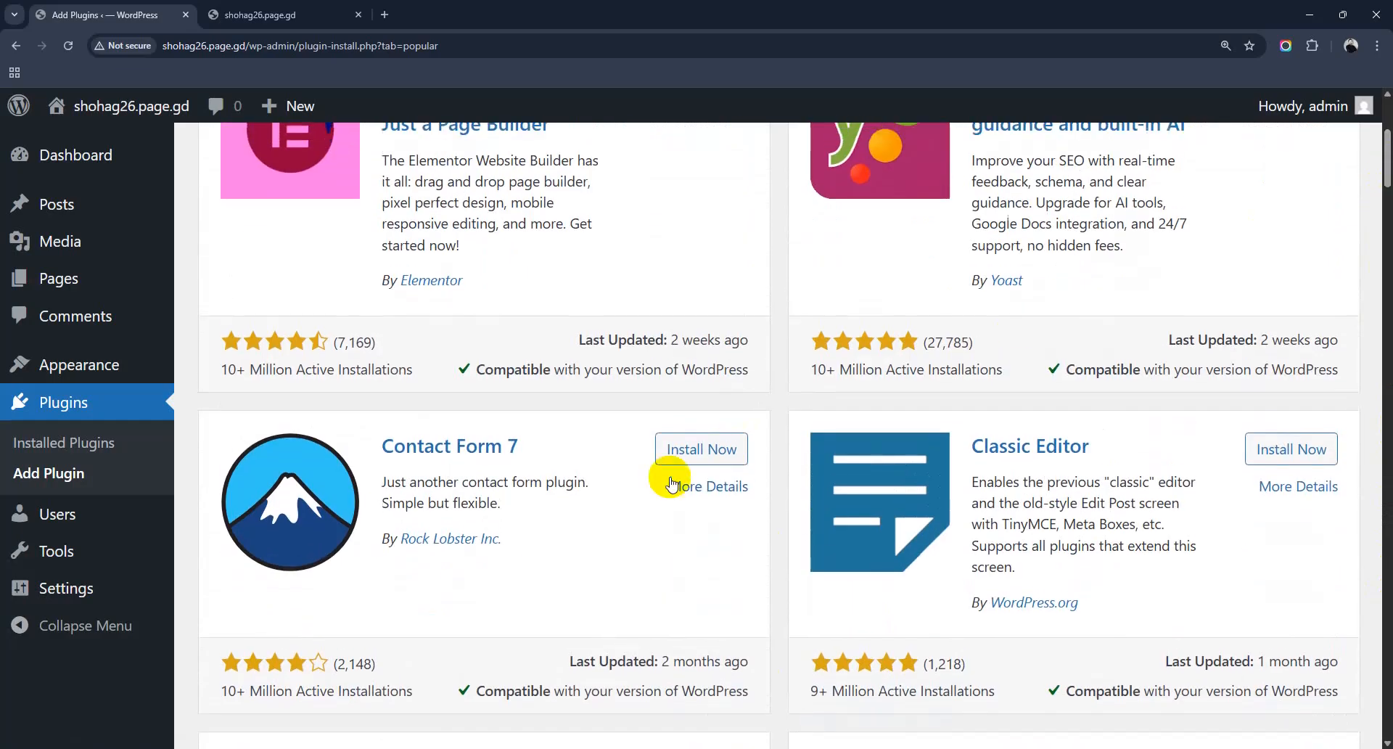
scroll(671, 478, "down", 3)
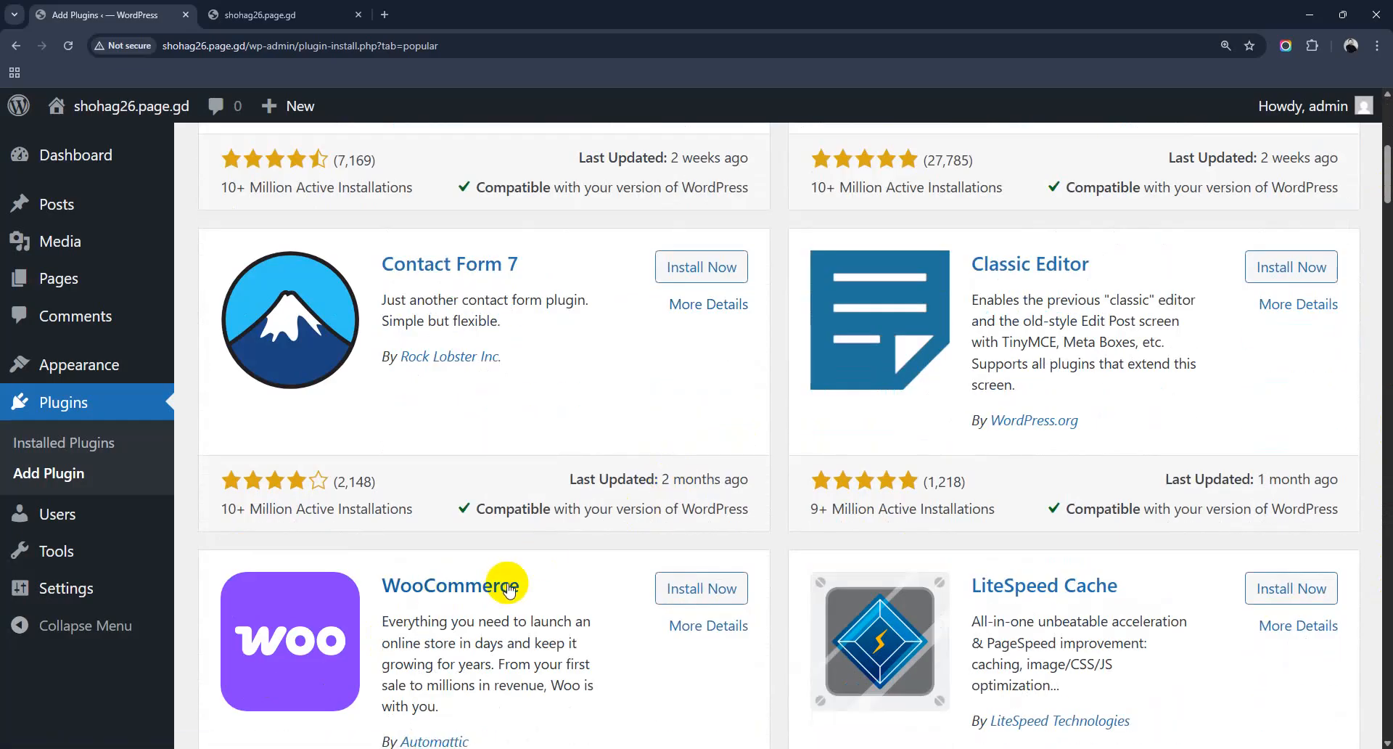
scroll(506, 584, "up", 7)
left_click(218, 276)
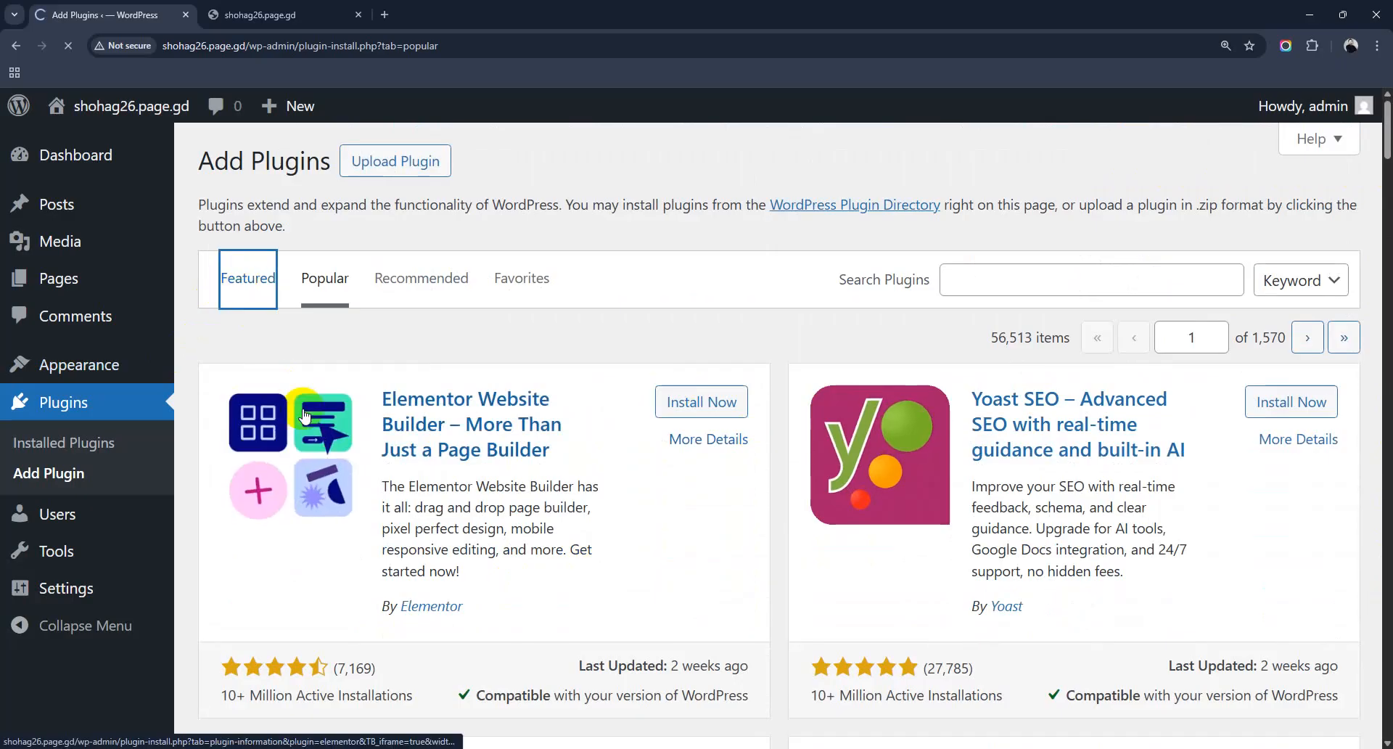
Step: Search the plugin directory for 'woocommerce'
left_click(1049, 291)
type("woocomm")
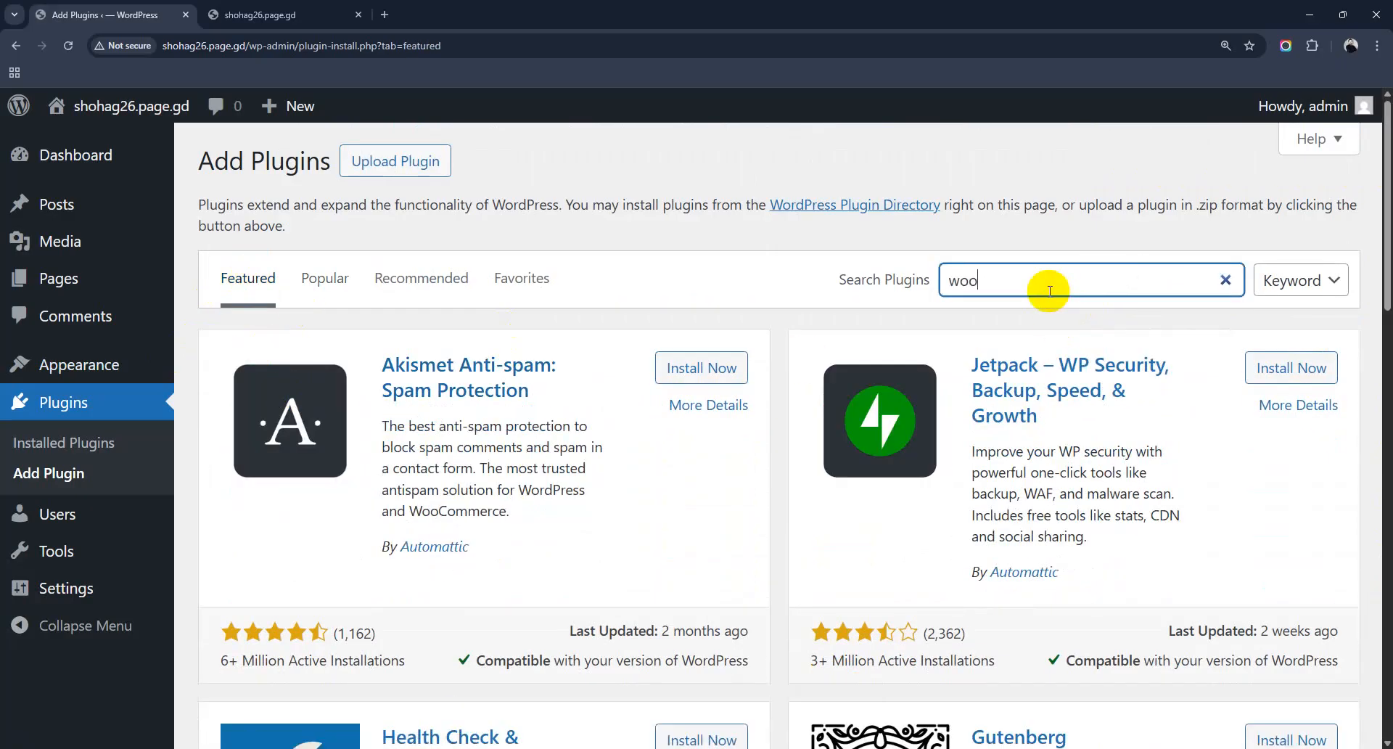
type("erce")
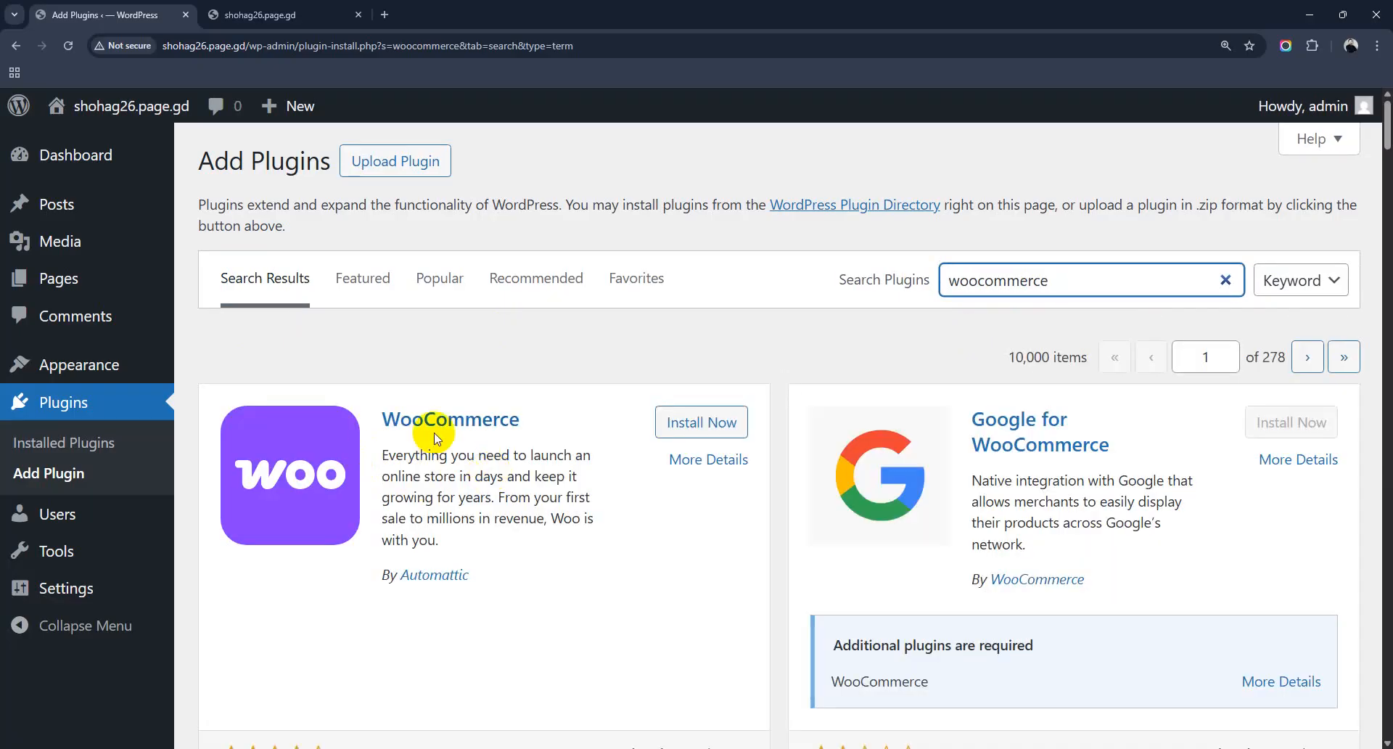
scroll(879, 537, "down", 4)
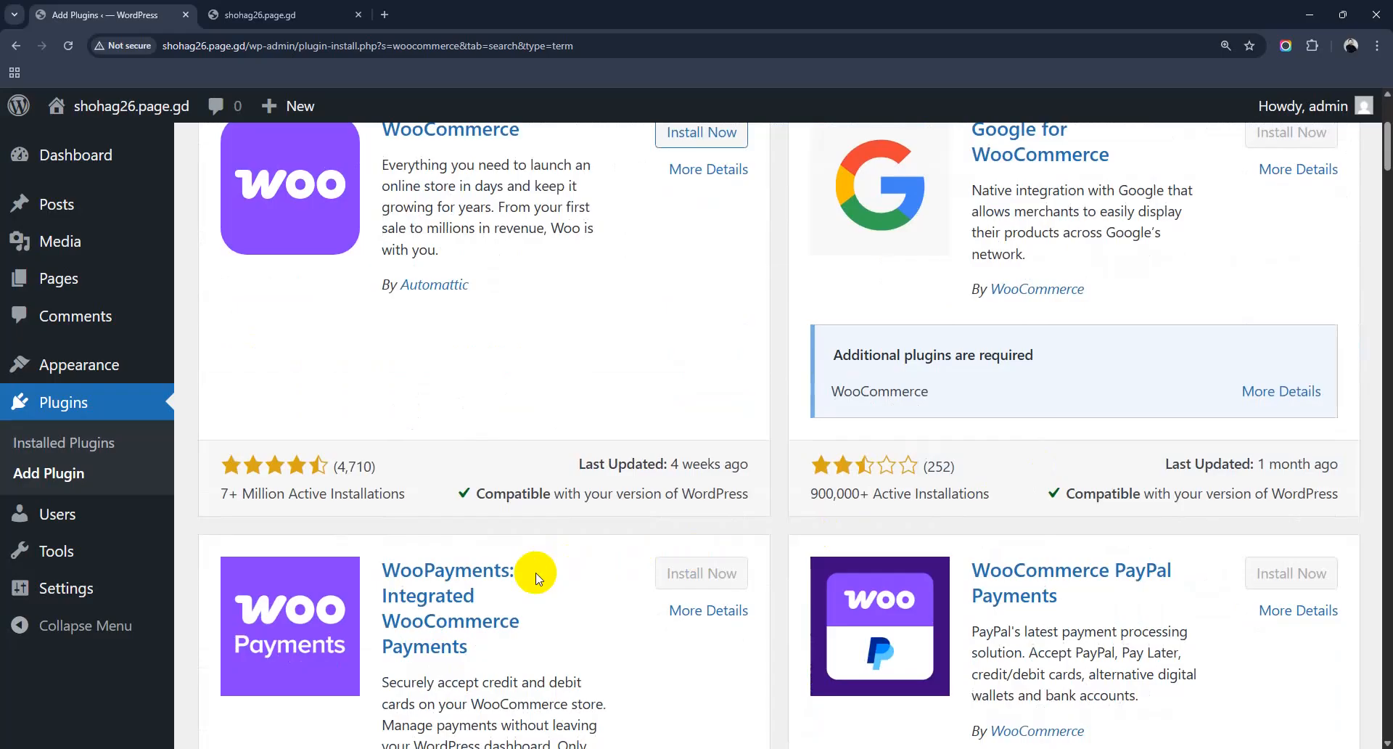
scroll(662, 591, "down", 4)
scroll(664, 592, "up", 8)
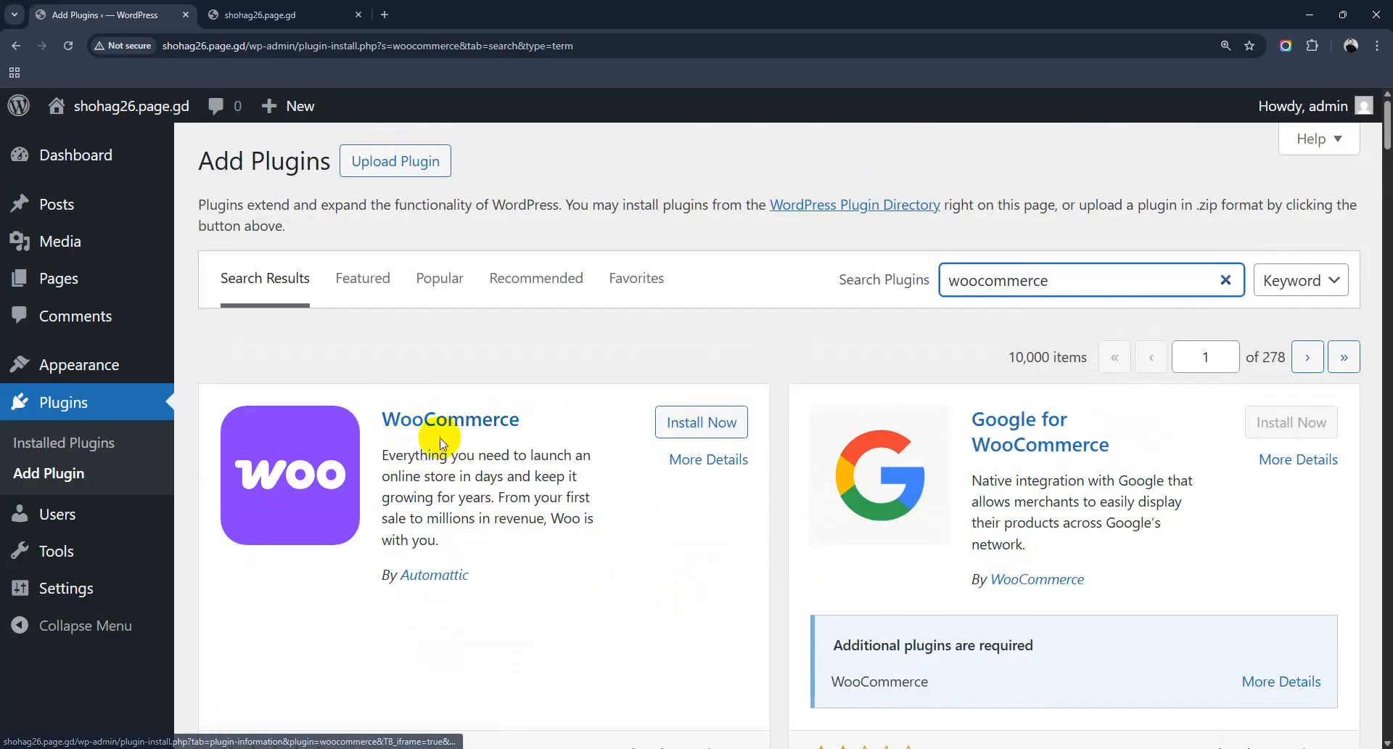
scroll(441, 442, "down", 3)
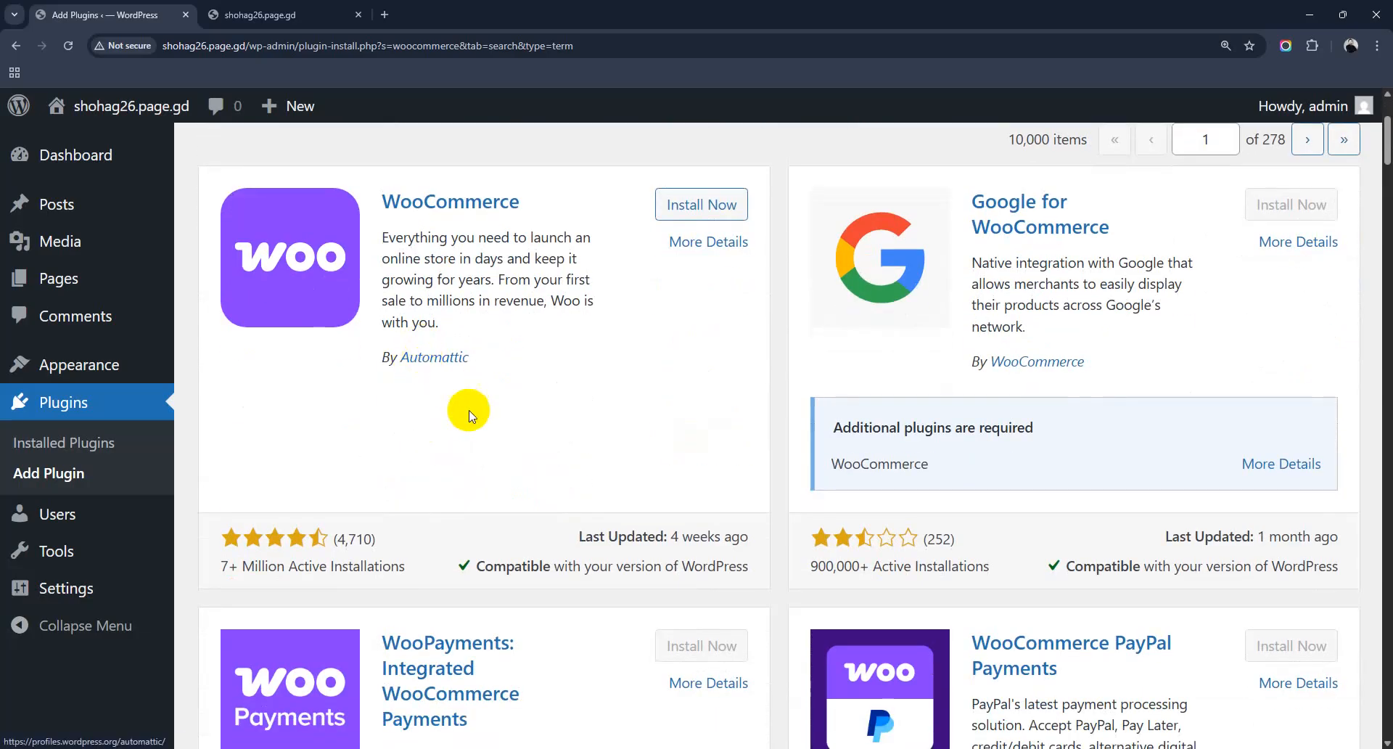
scroll(466, 407, "down", 2)
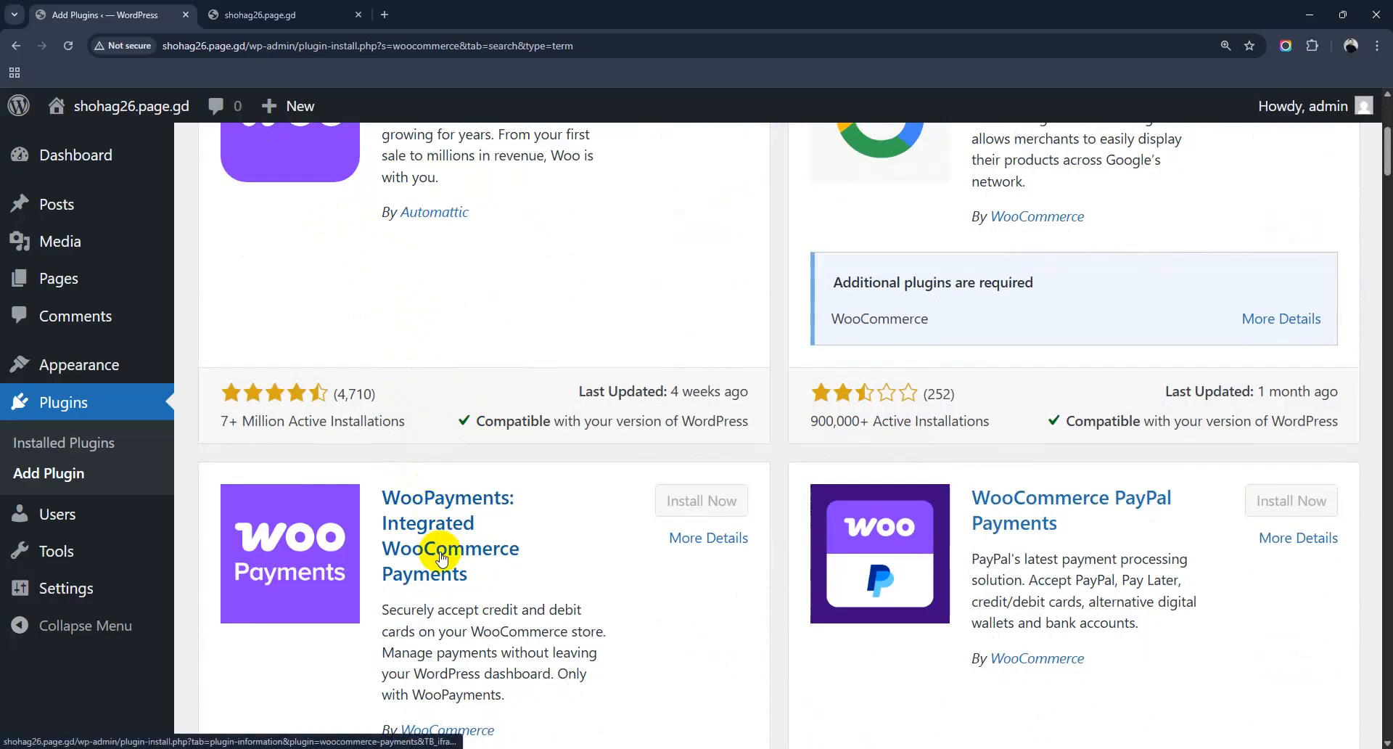
scroll(391, 494, "up", 2)
scroll(404, 537, "down", 1)
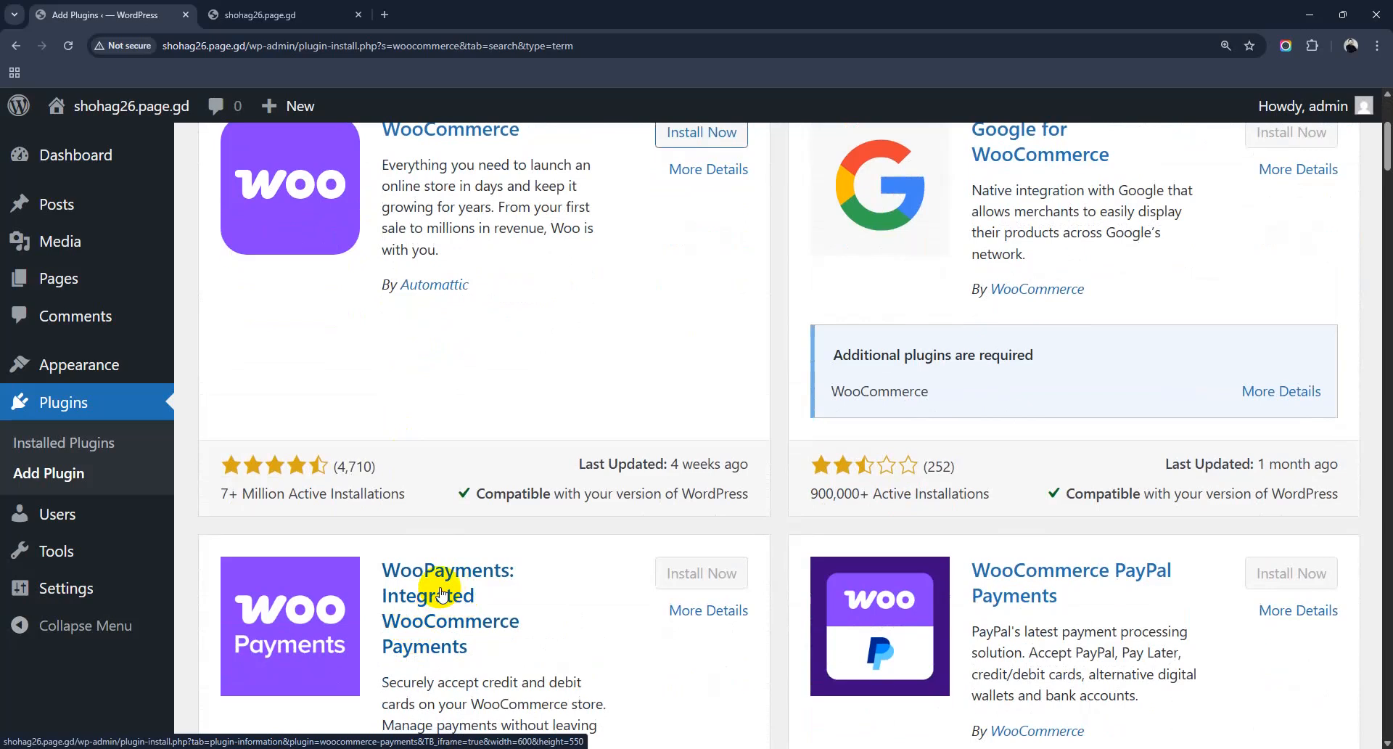
scroll(442, 594, "up", 4)
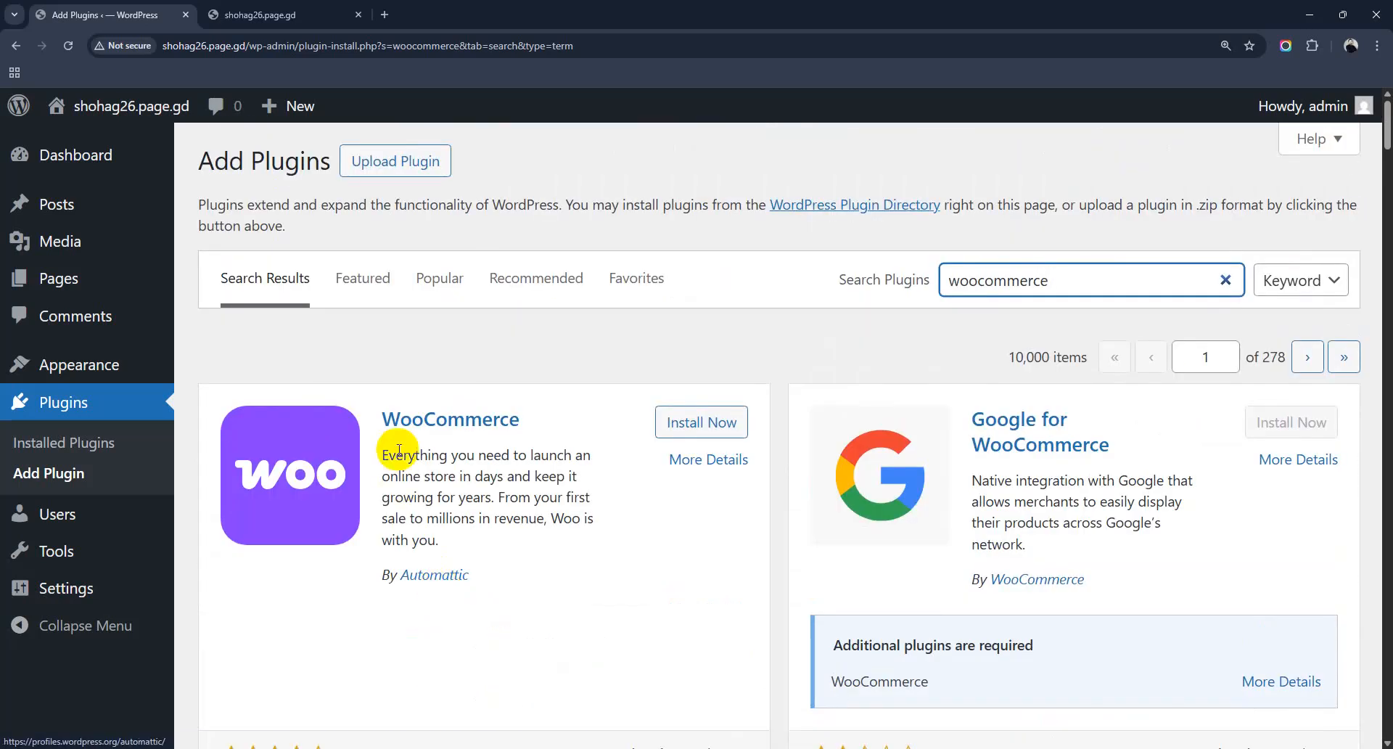
scroll(428, 508, "down", 2)
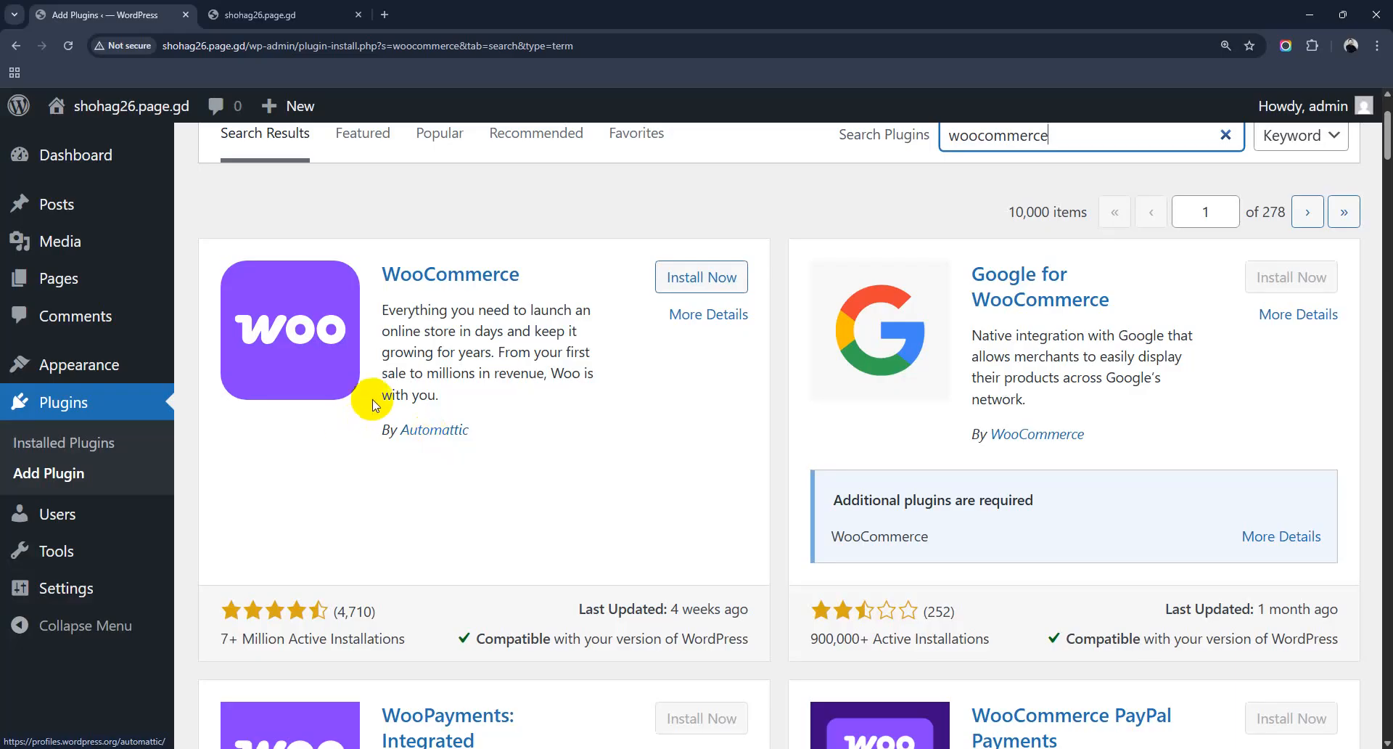
scroll(352, 573, "down", 2)
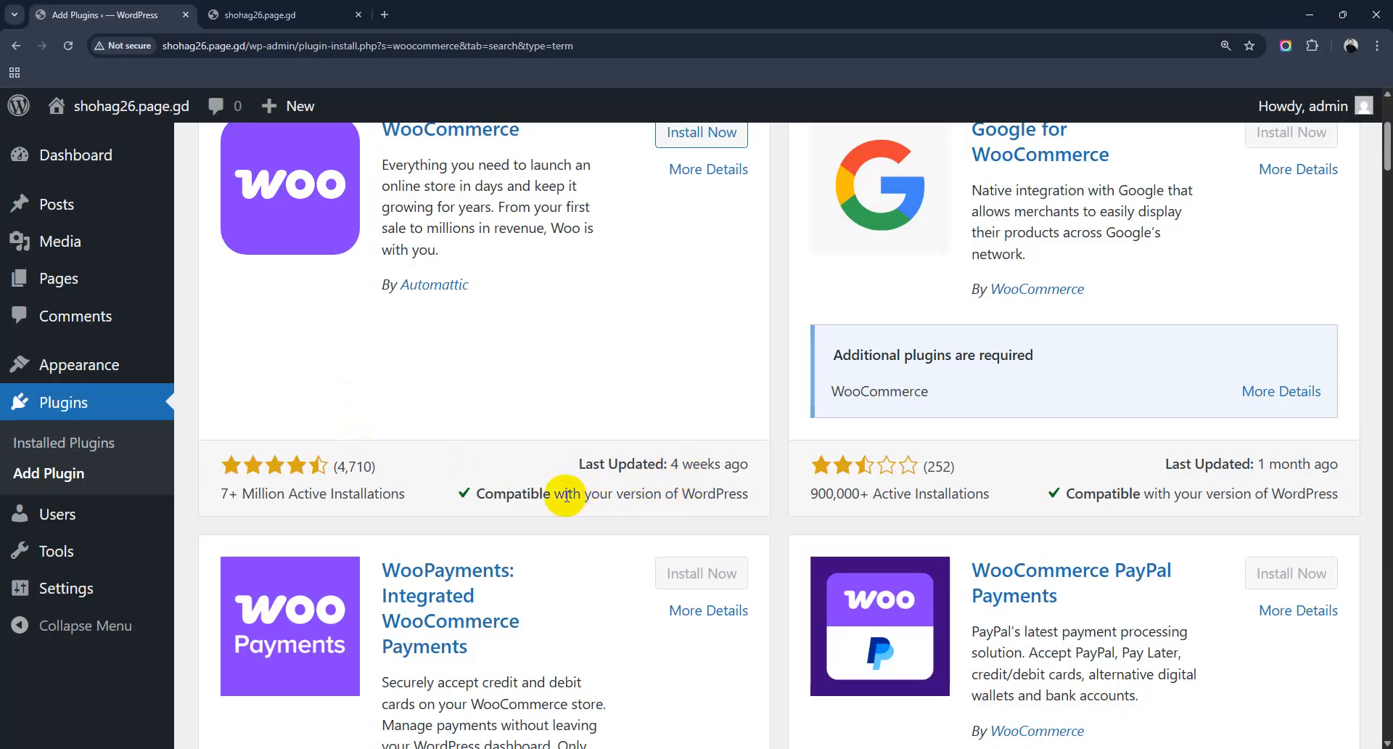
left_click_drag(565, 496, 751, 499)
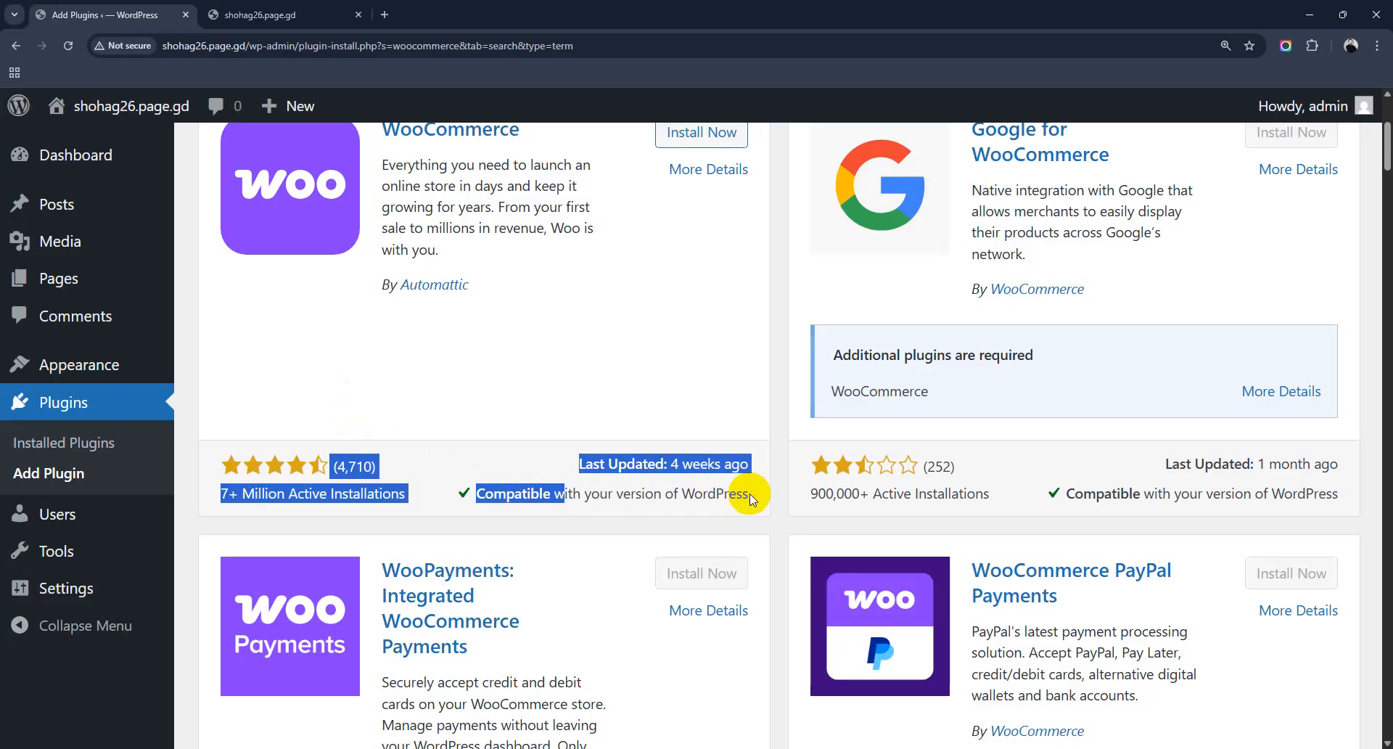
left_click(608, 498)
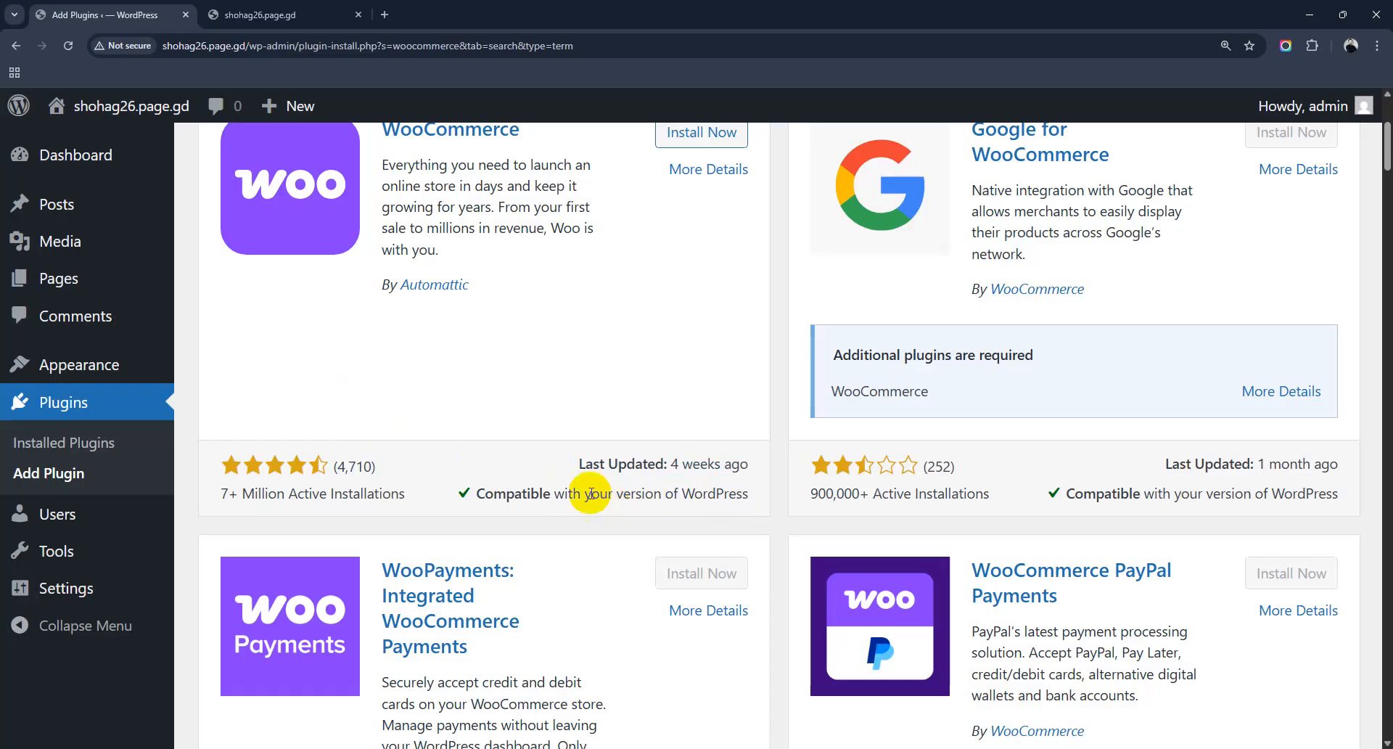
left_click_drag(671, 463, 748, 464)
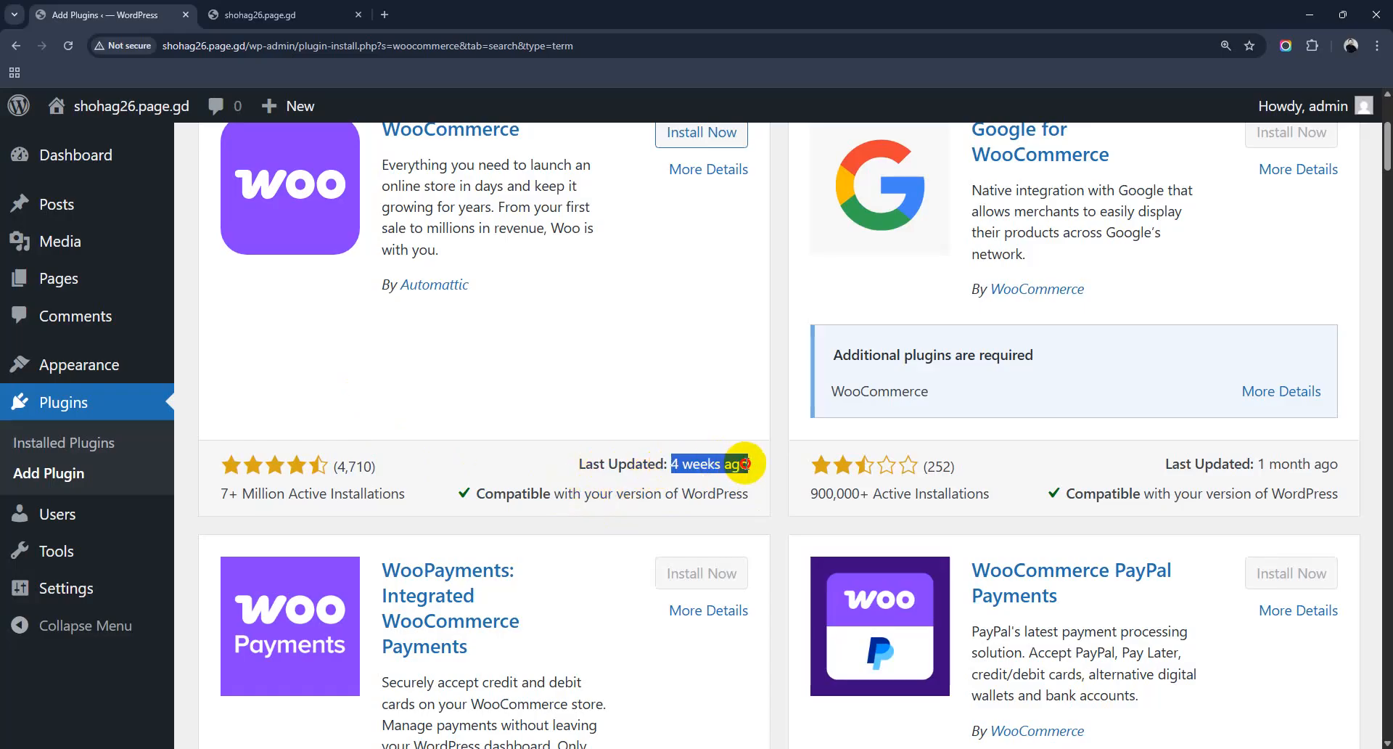
scroll(600, 460, "up", 3)
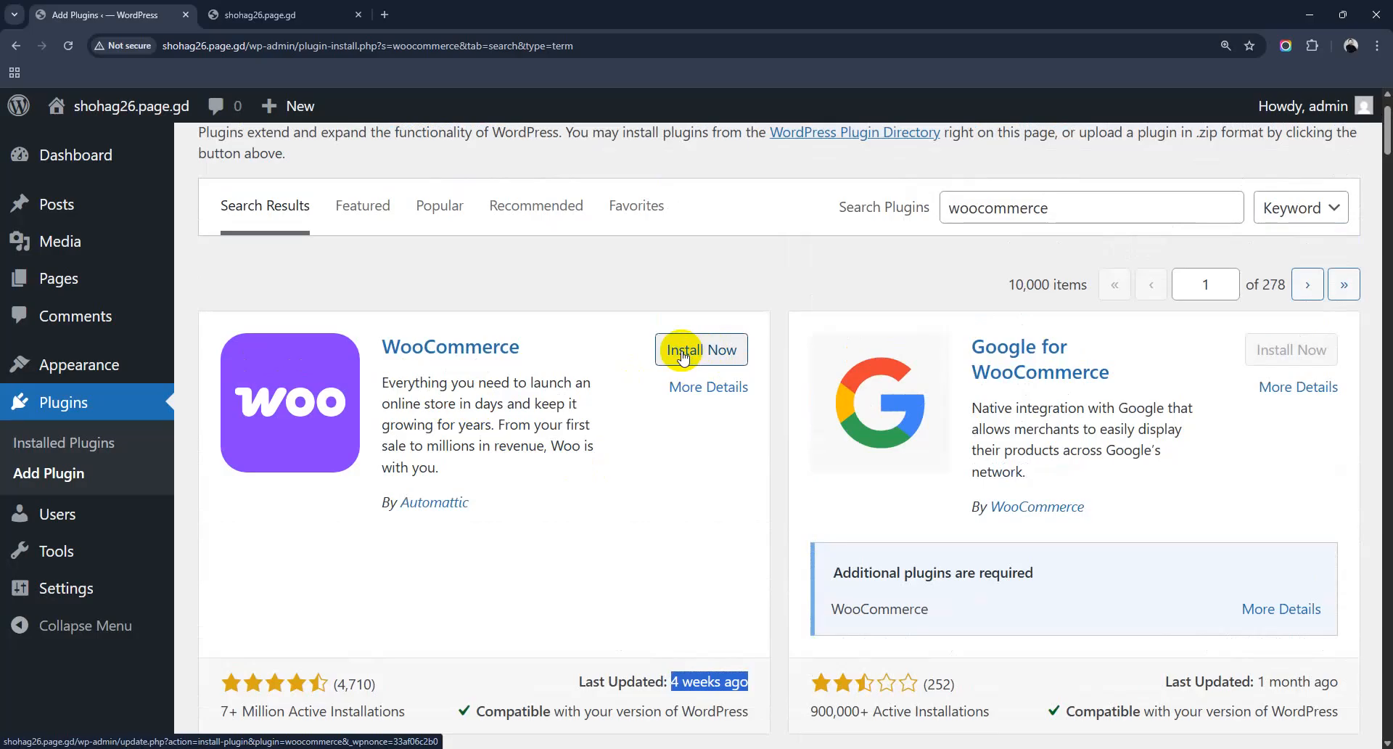
Step: Install the WooCommerce plugin and activate it once installation finishes
scroll(428, 585, "down", 1)
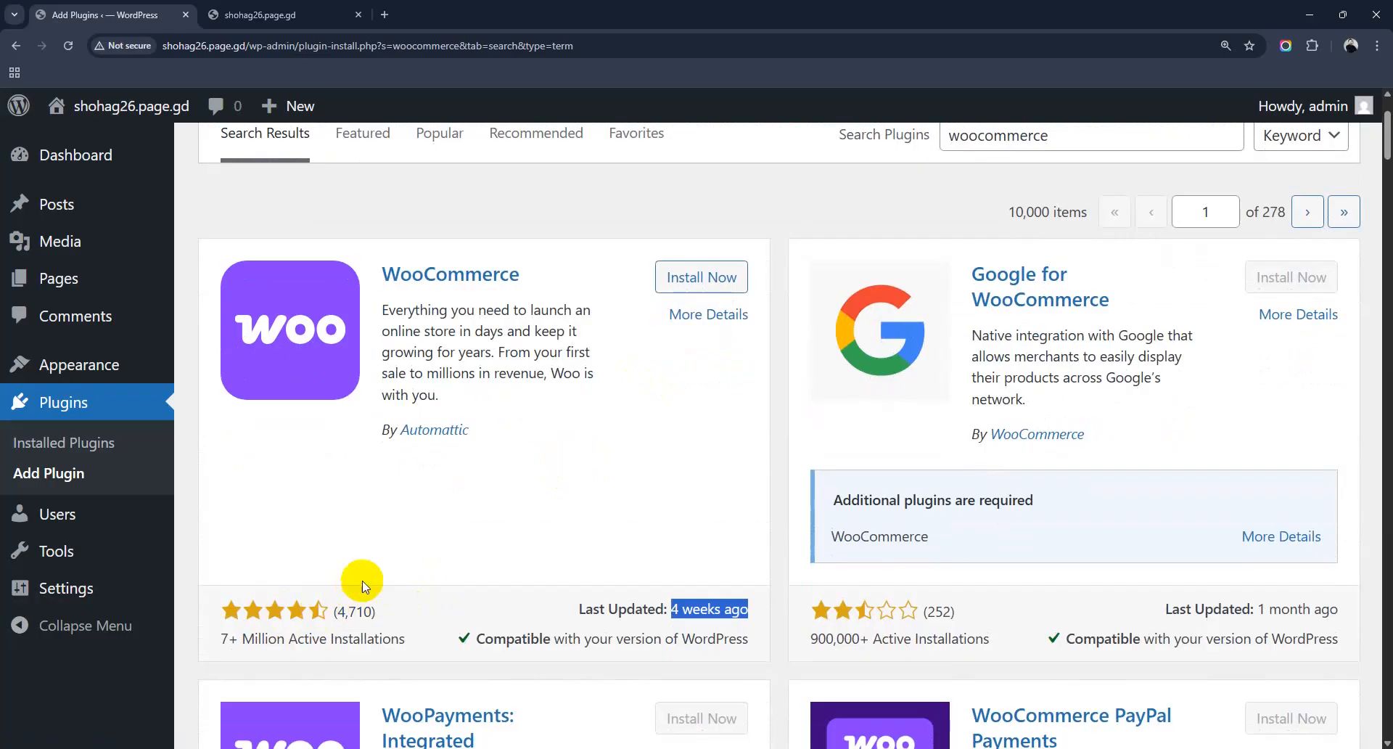
scroll(507, 529, "up", 1)
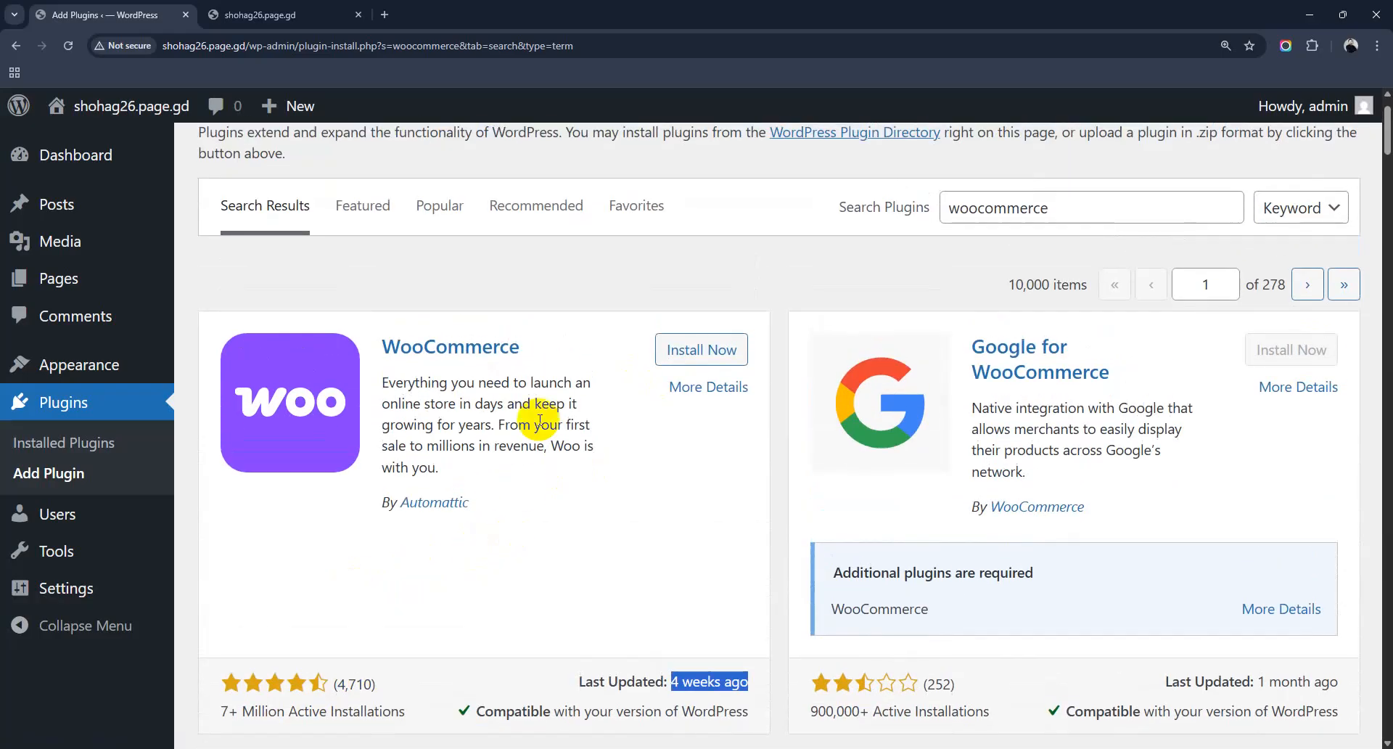
left_click(708, 352)
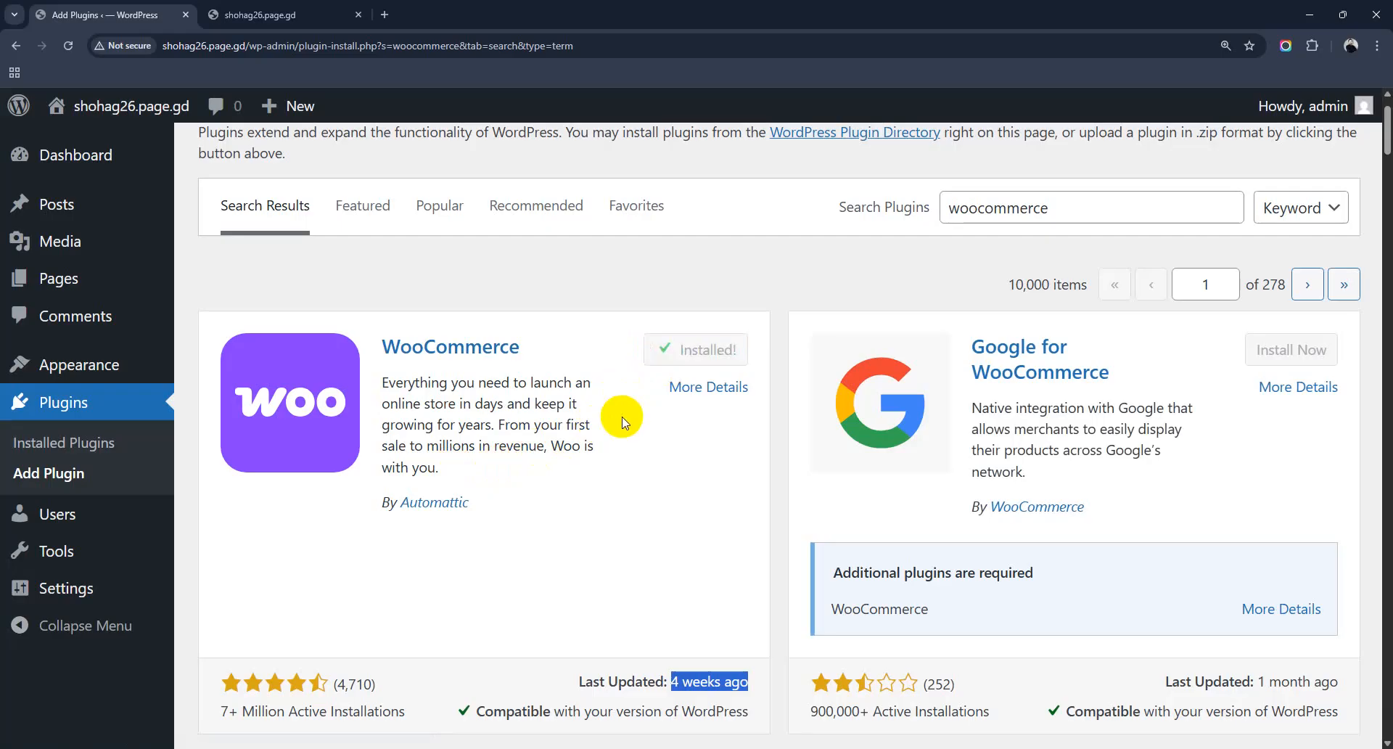
left_click(704, 360)
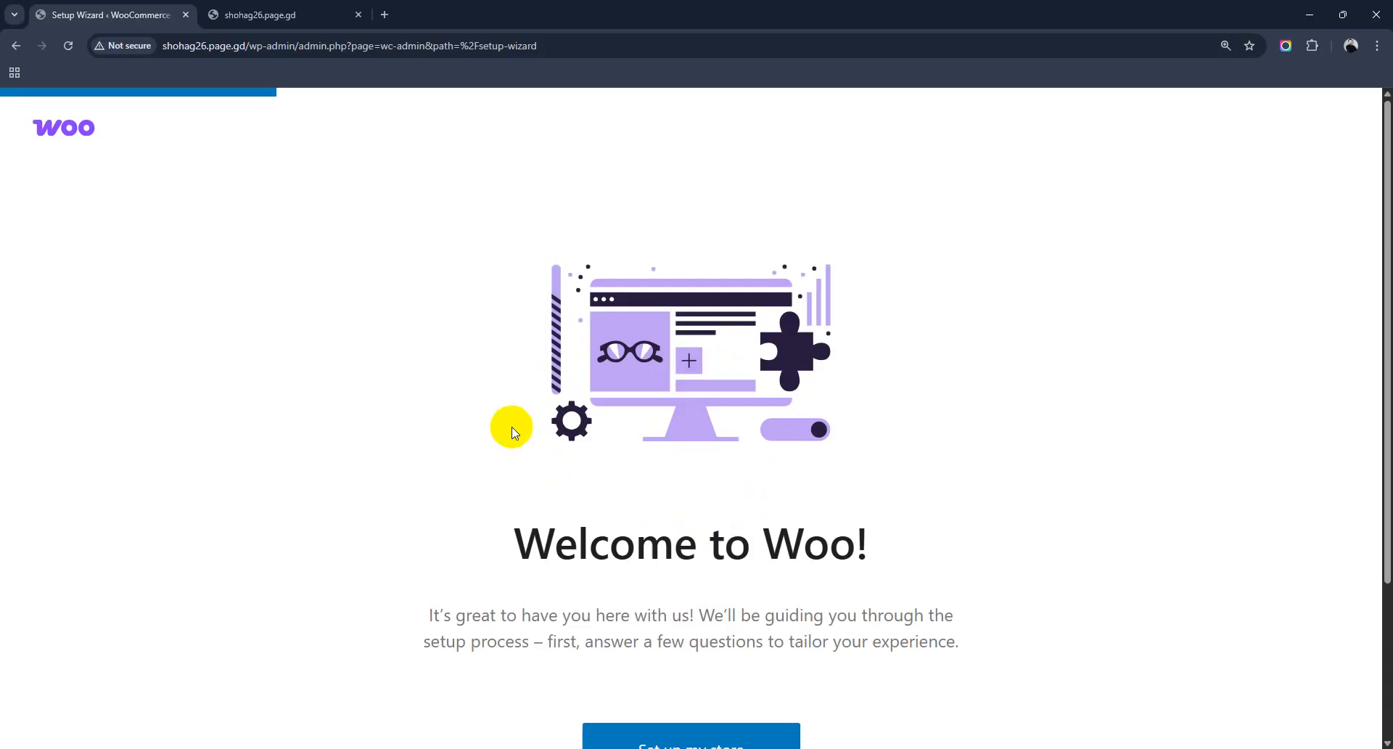
Step: Skip WooCommerce's guided setup and trim the address back to shohag26.page.gd/wp-admin/
scroll(702, 547, "down", 3)
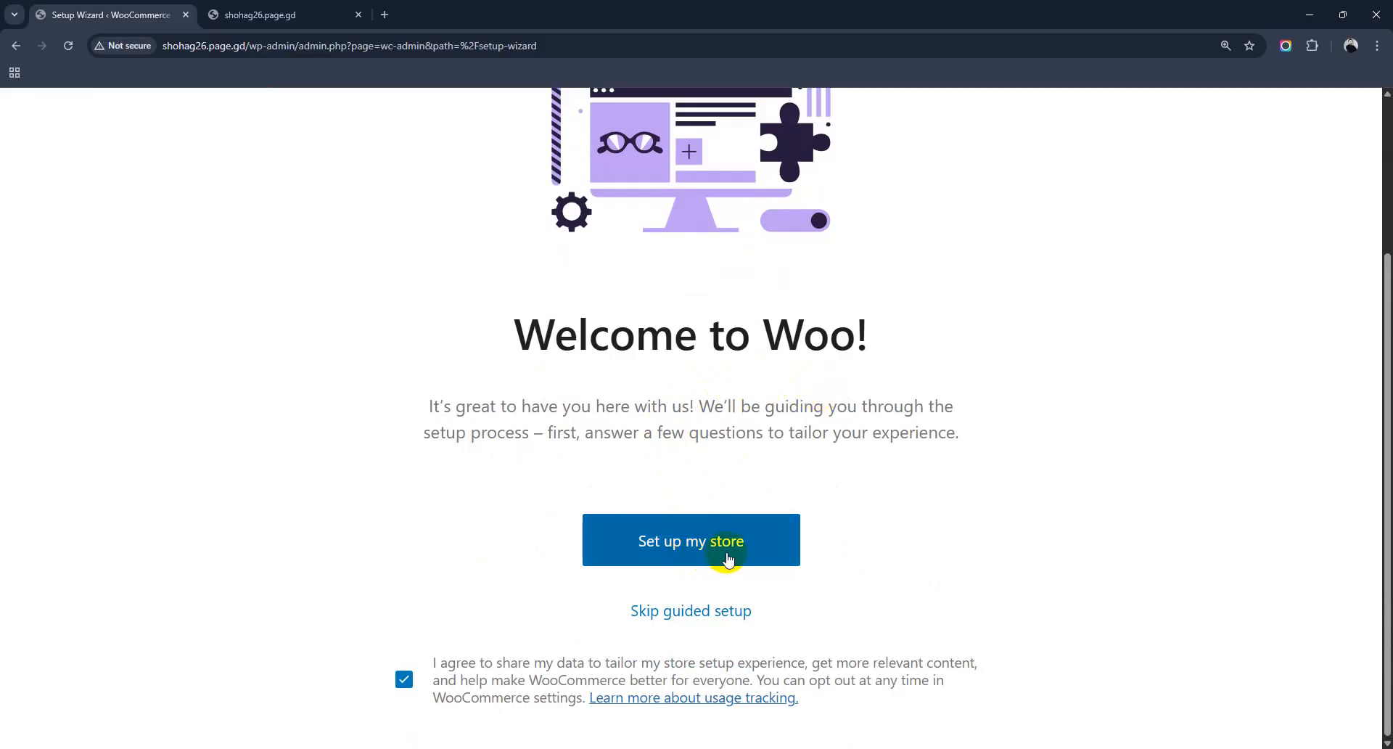
scroll(688, 618, "up", 3)
scroll(685, 616, "down", 3)
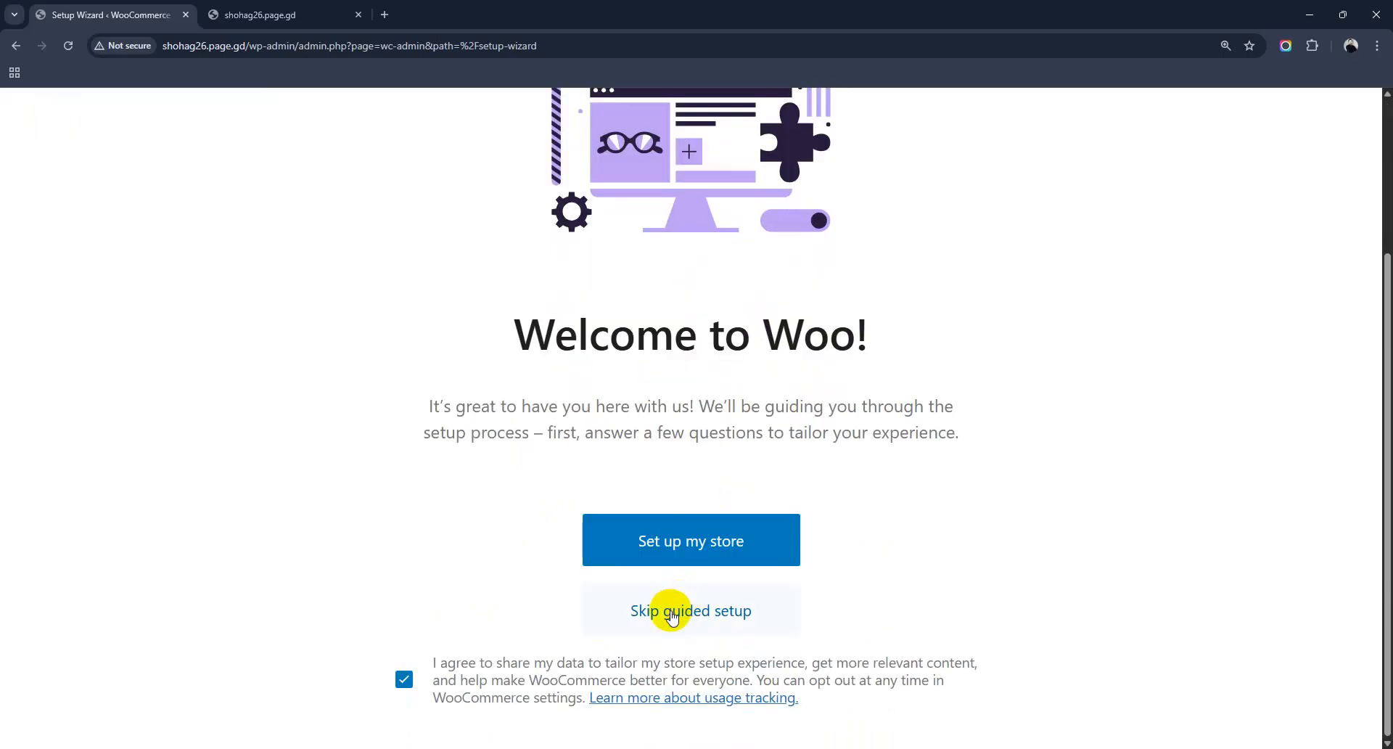
scroll(671, 615, "up", 3)
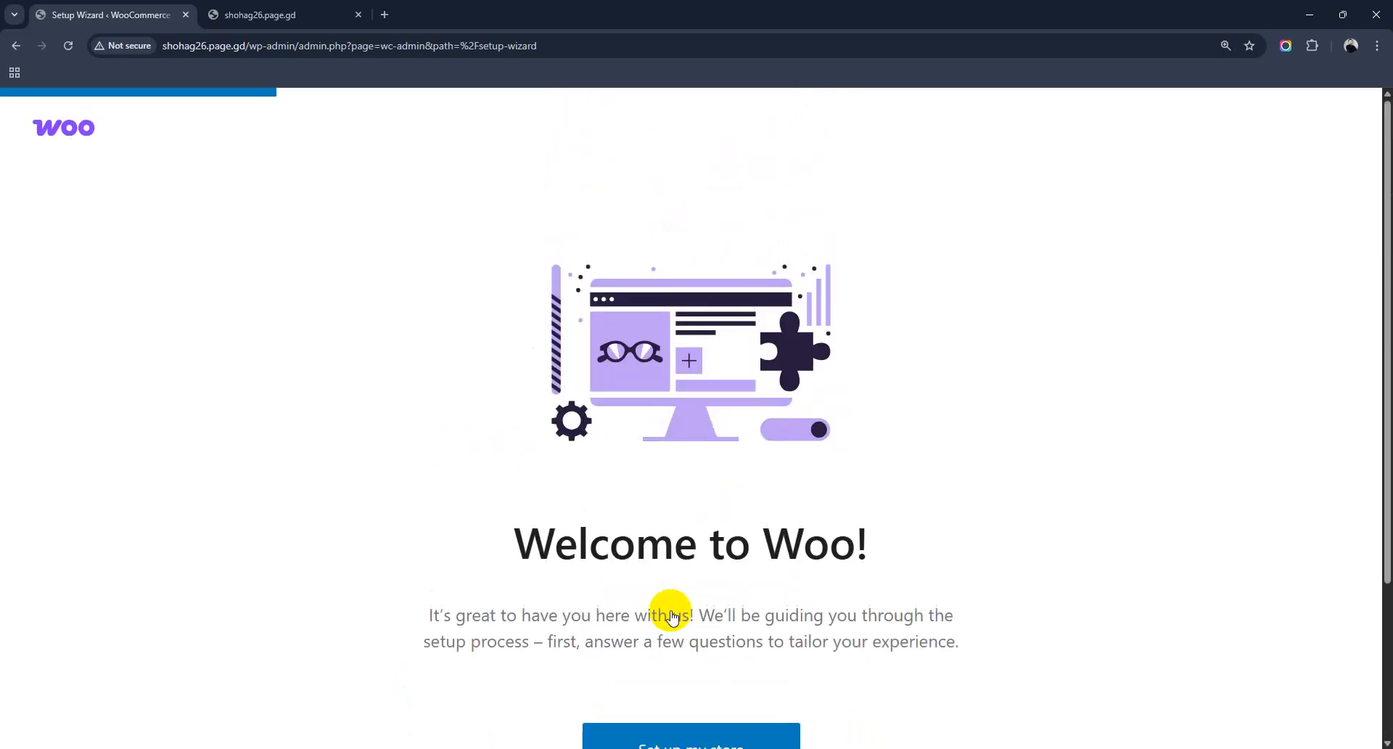
scroll(573, 551, "down", 3)
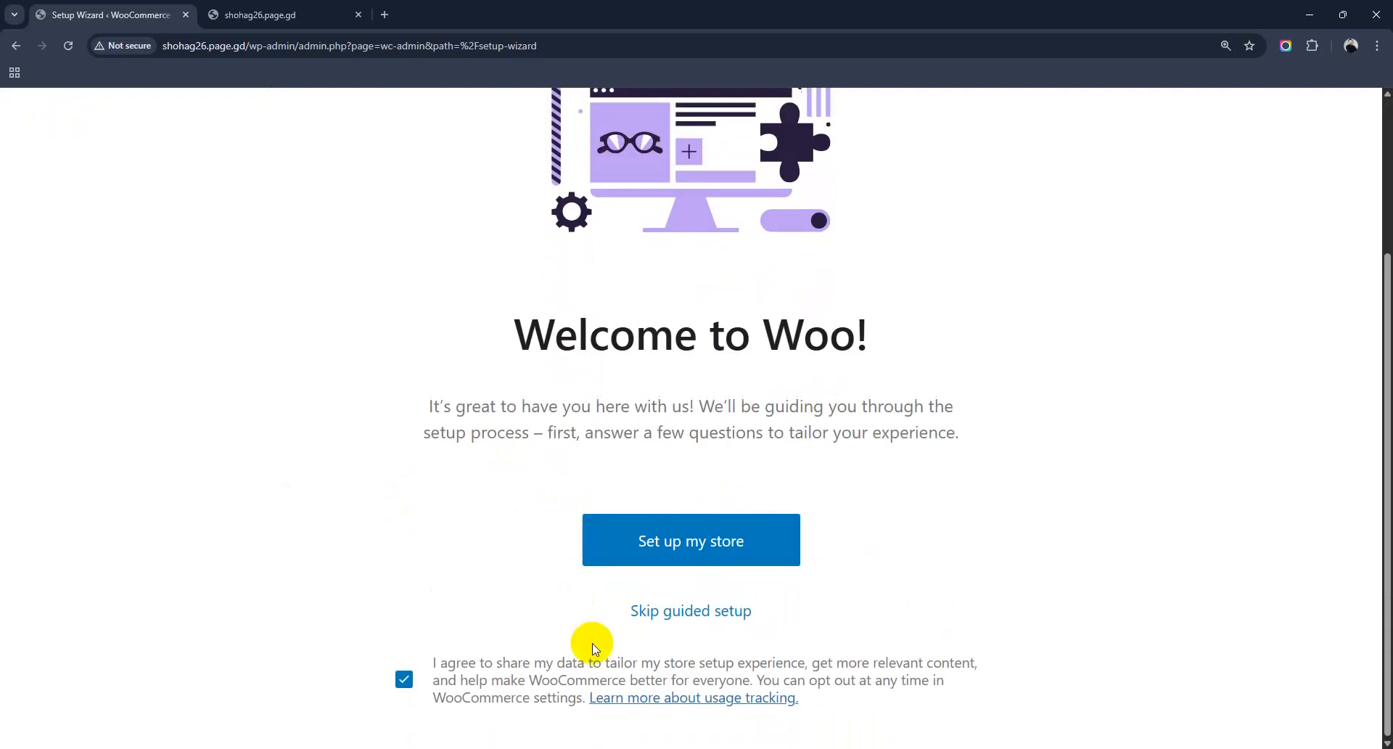
left_click(690, 611)
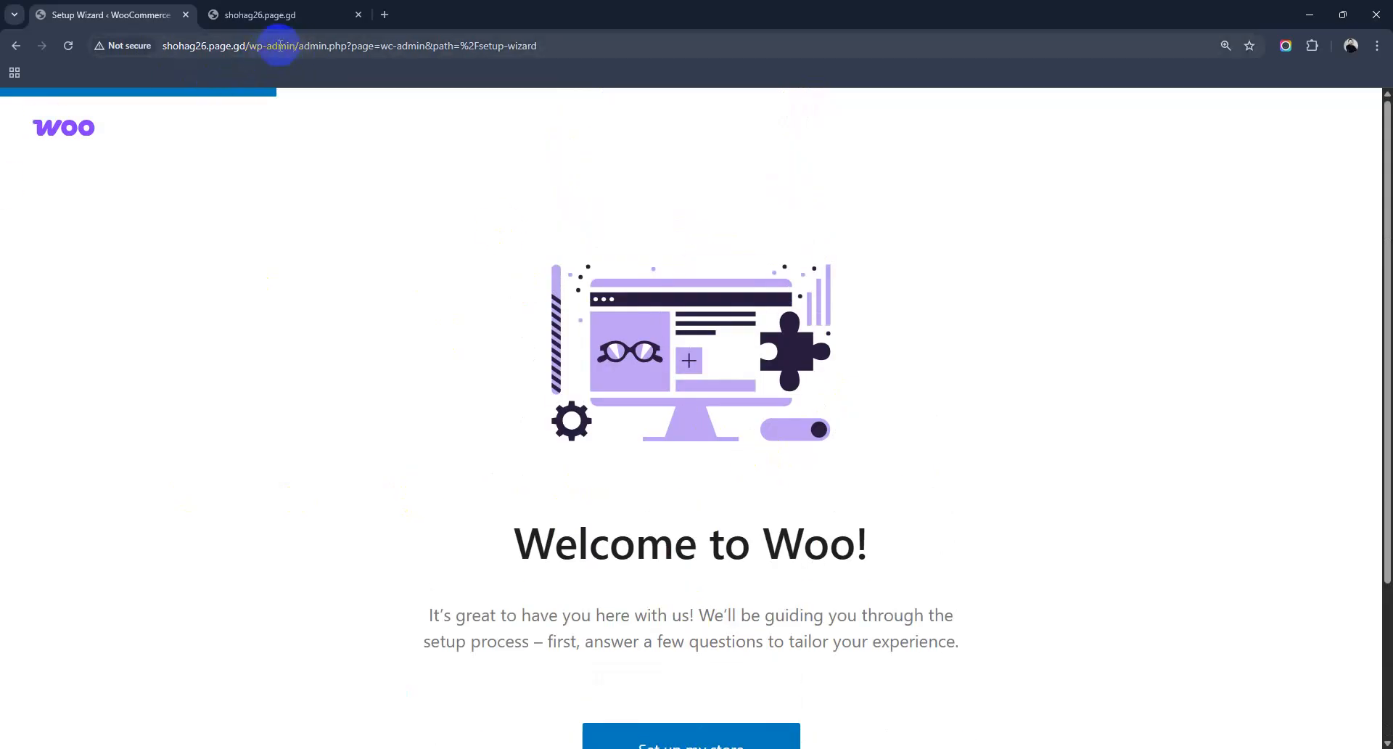
left_click_drag(297, 46, 575, 53)
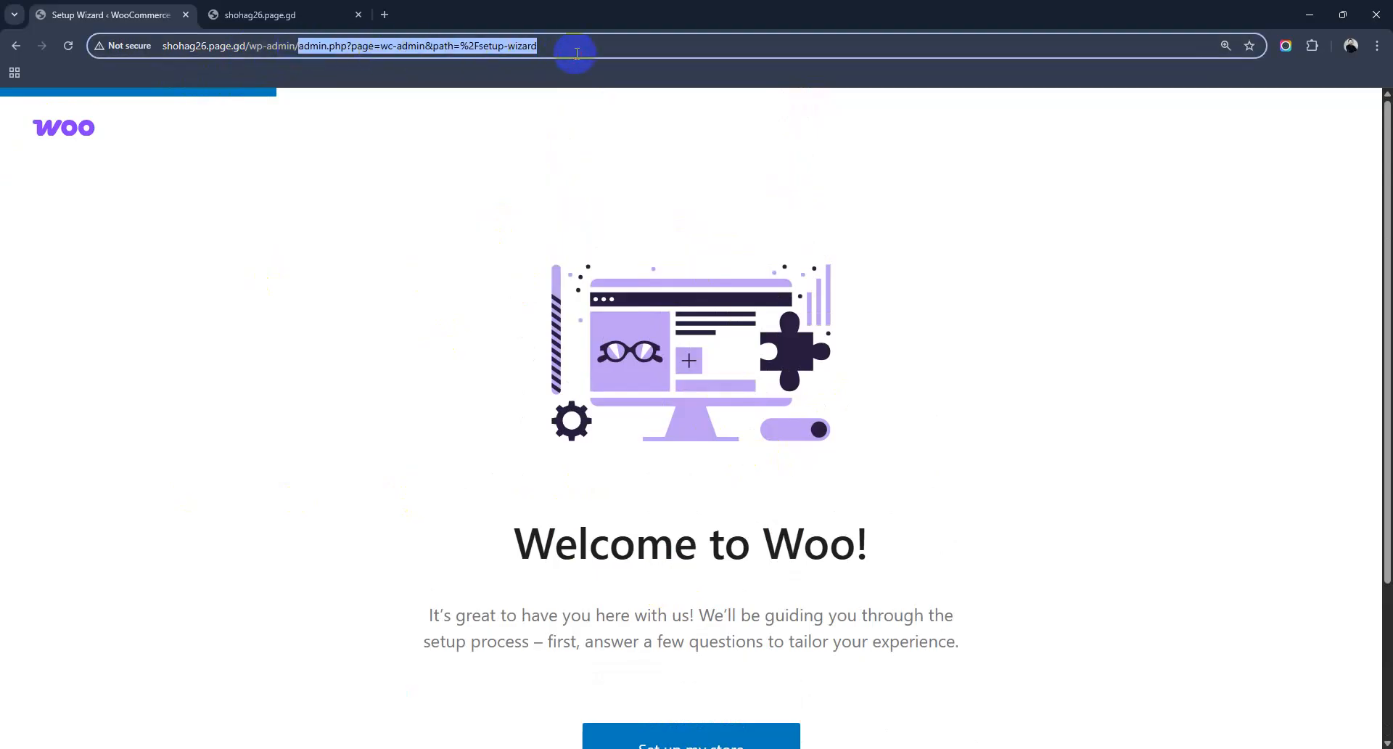
key("BackSpace")
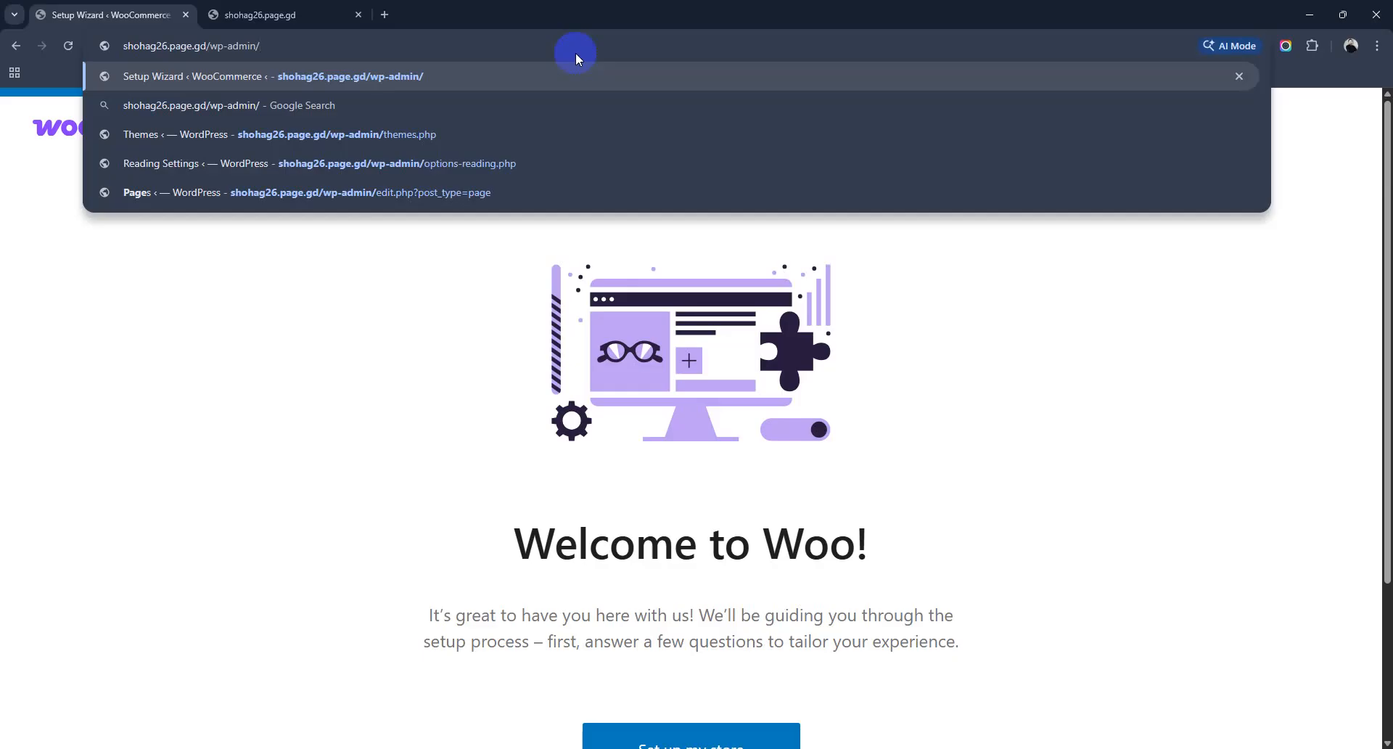
Step: Load the wp-admin Dashboard showing the new WooCommerce menus, then switch to the front-end tab
key("Return")
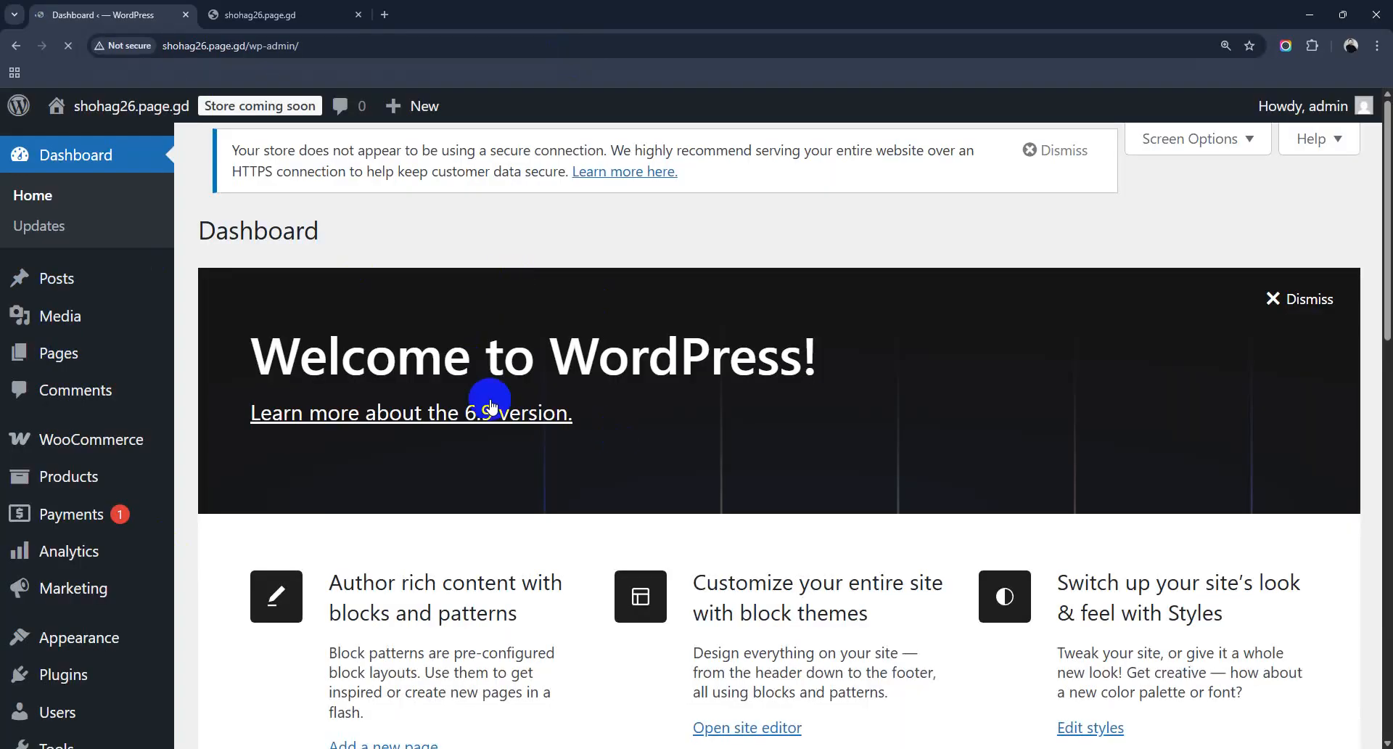
scroll(515, 426, "down", 5)
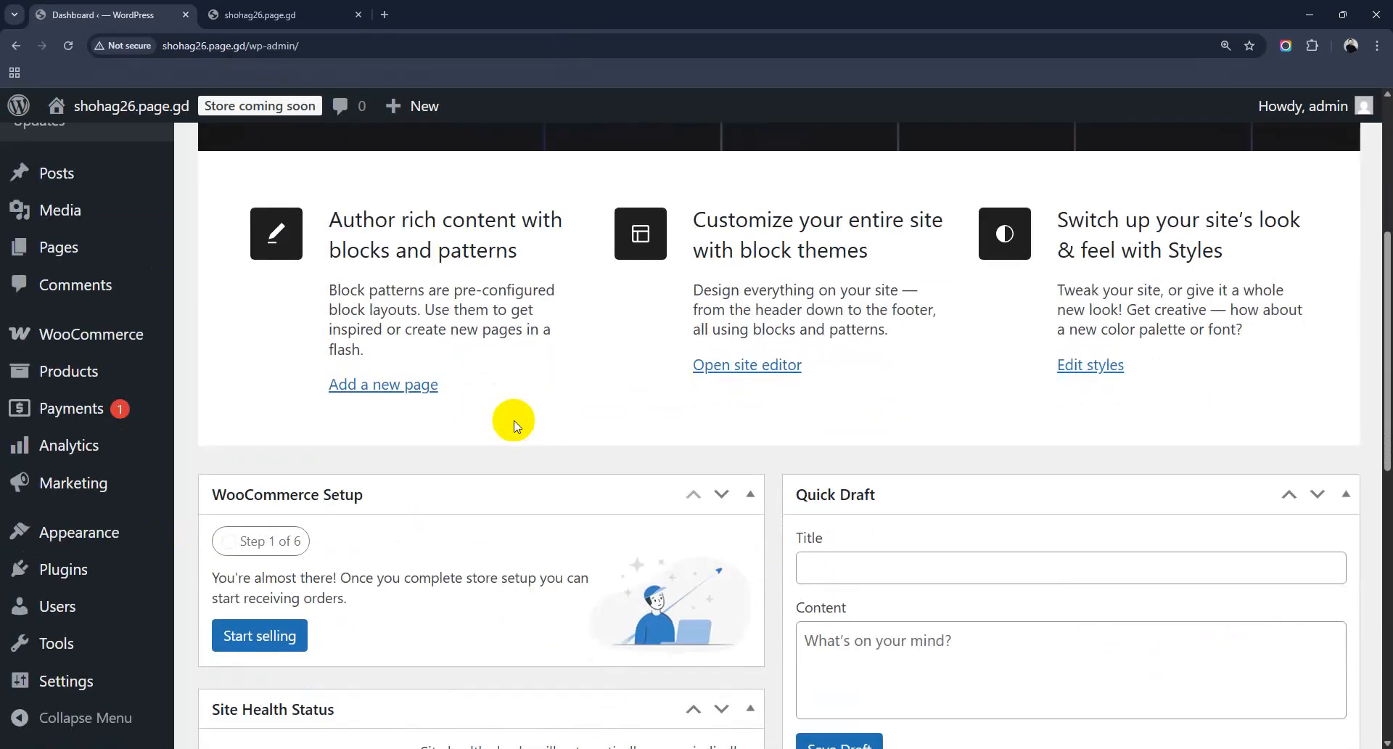
scroll(515, 425, "down", 11)
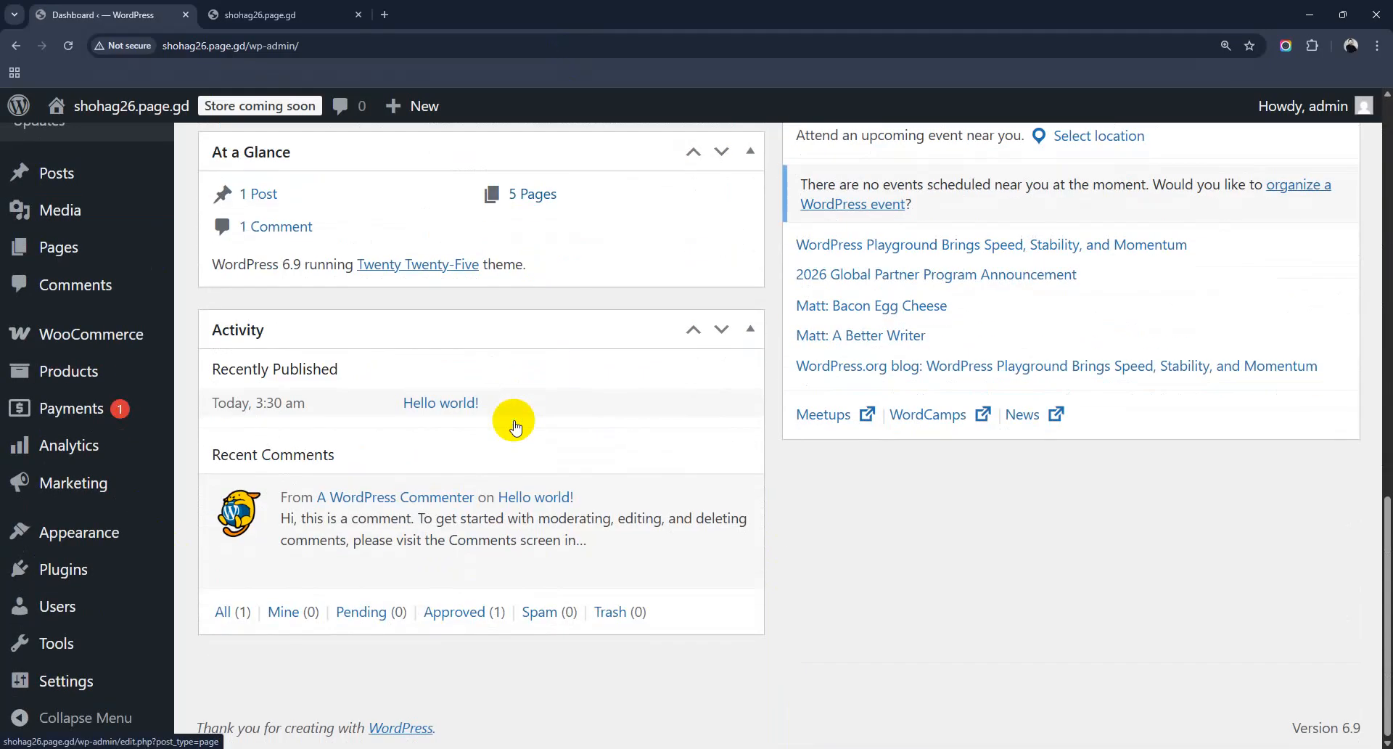
scroll(514, 426, "up", 16)
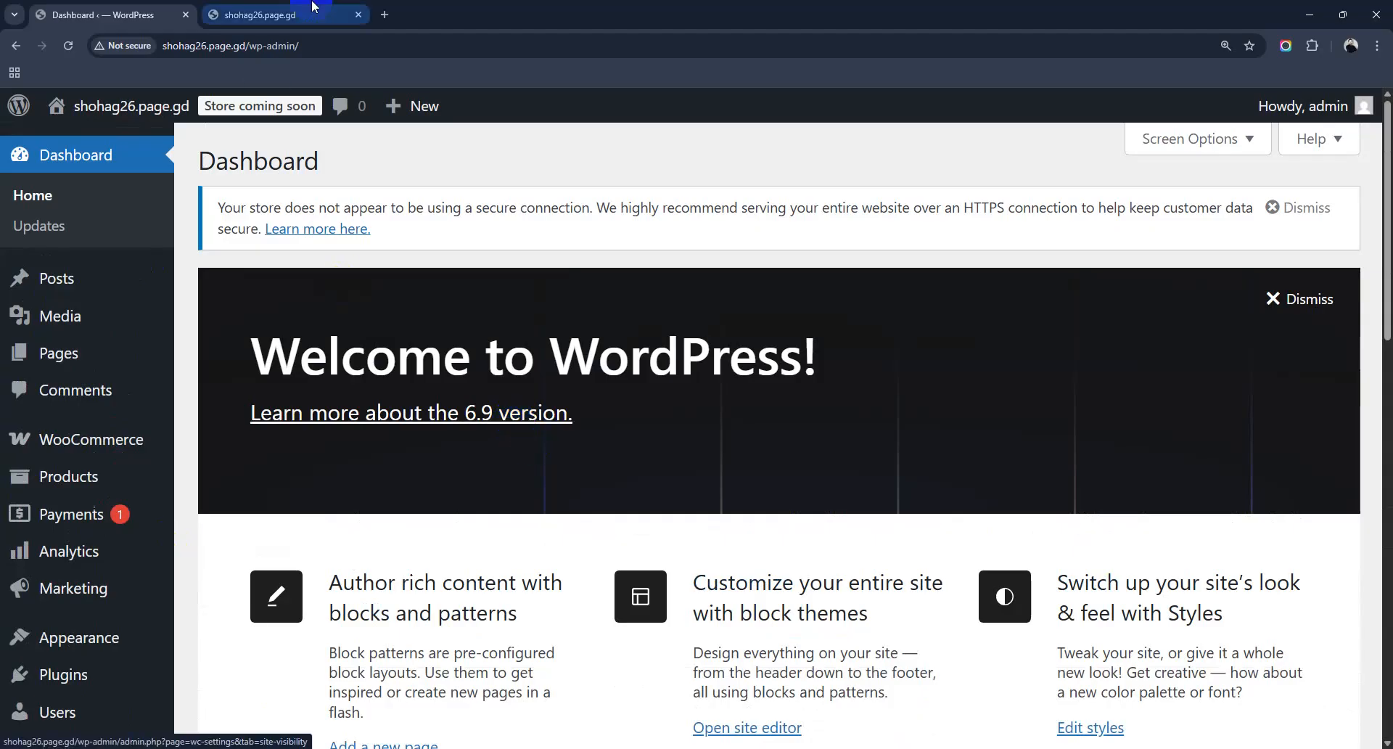
left_click(269, 14)
Step: Reload the front page to check the new Cart, Checkout, My account and Shop links
left_click(68, 45)
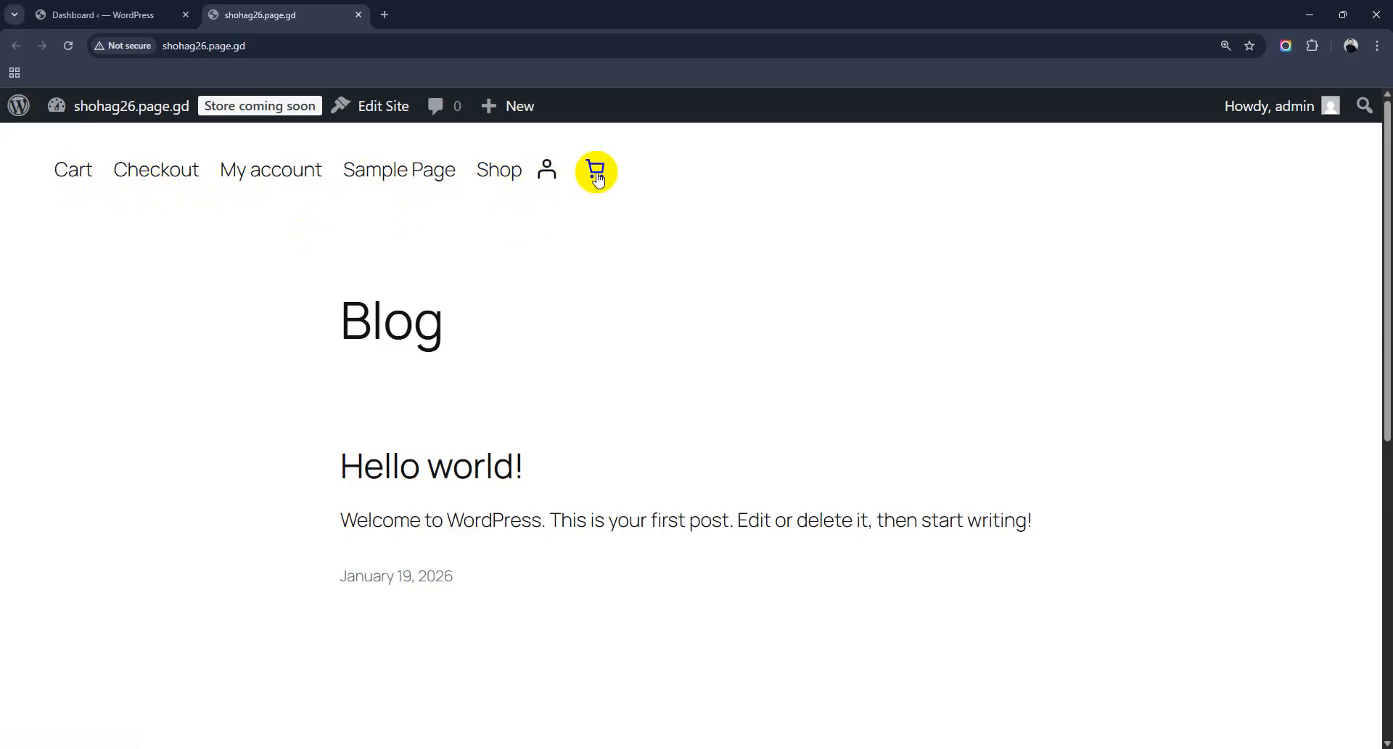
scroll(602, 361, "down", 10)
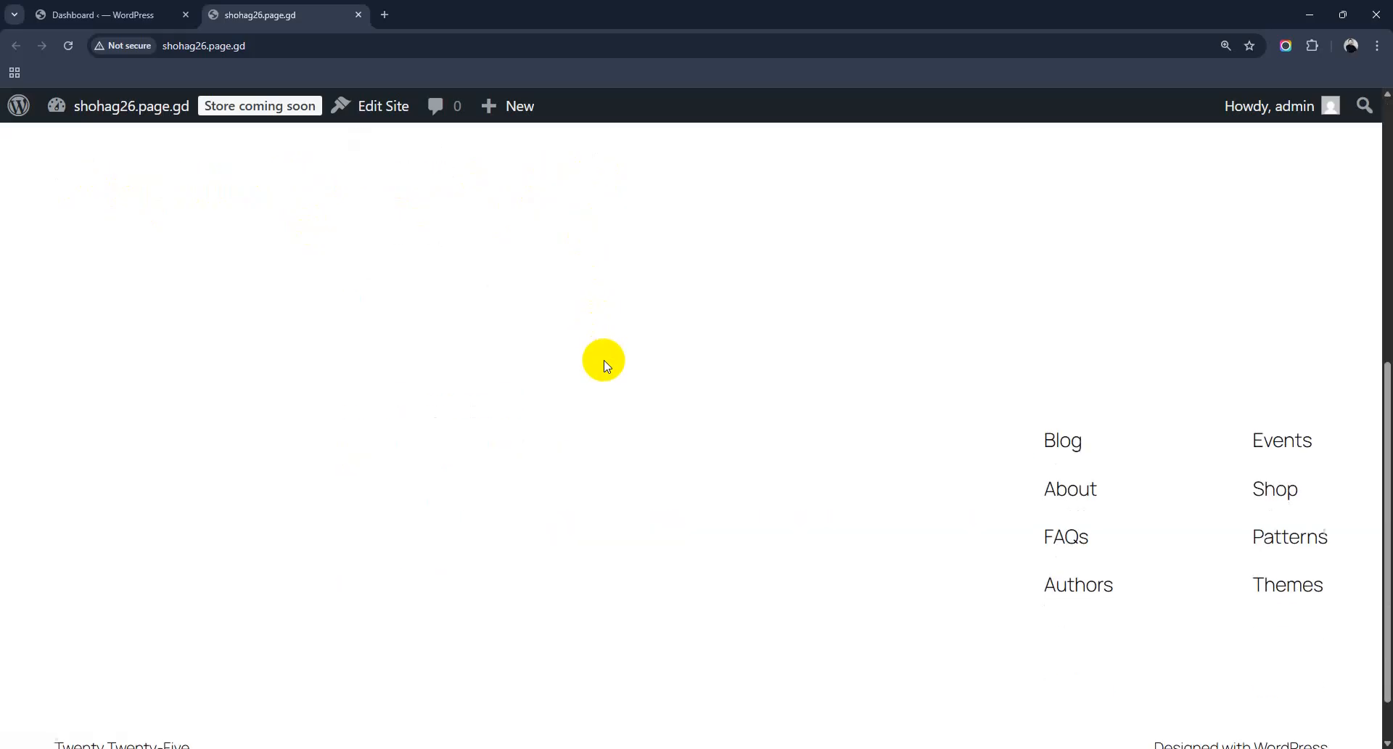
scroll(603, 360, "down", 1)
scroll(602, 361, "up", 10)
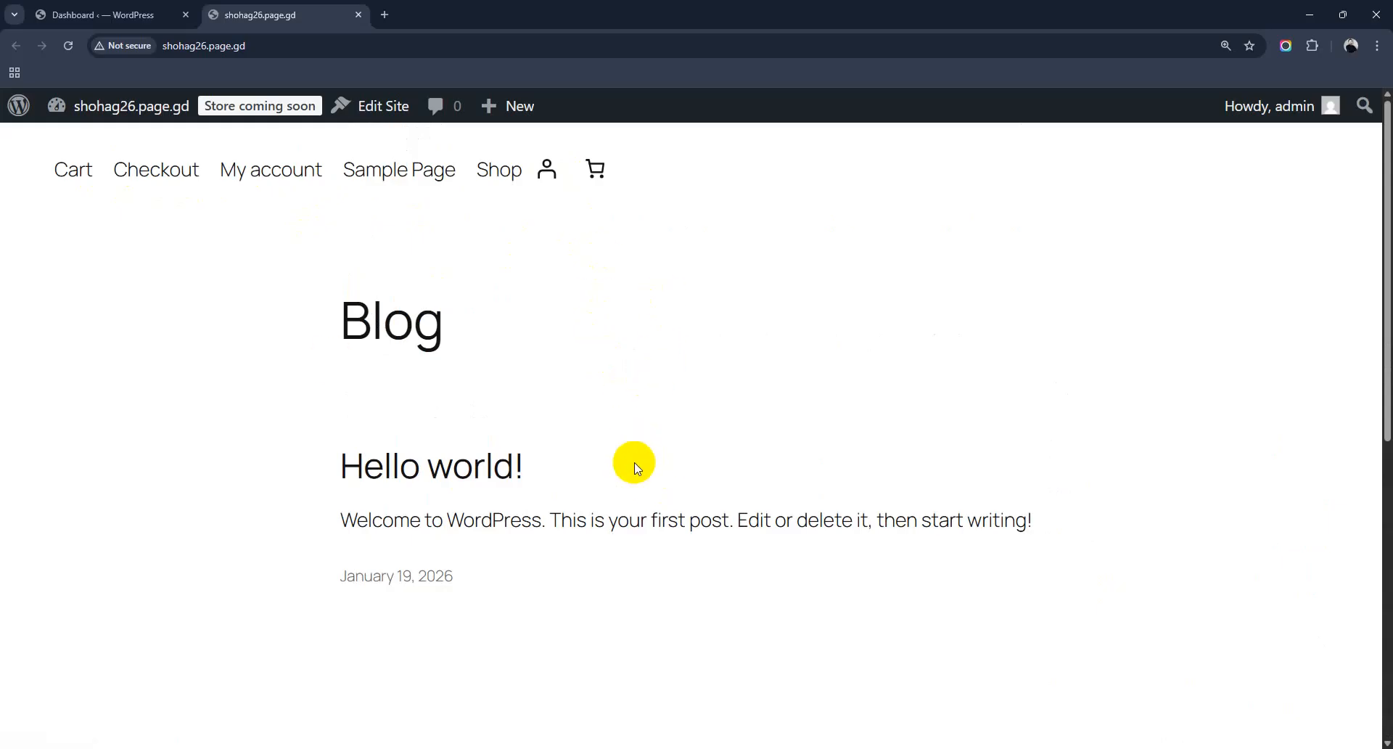
left_click(69, 14)
Step: Open WooCommerce Settings from the admin sidebar to reach the General store address fields
scroll(439, 430, "down", 1)
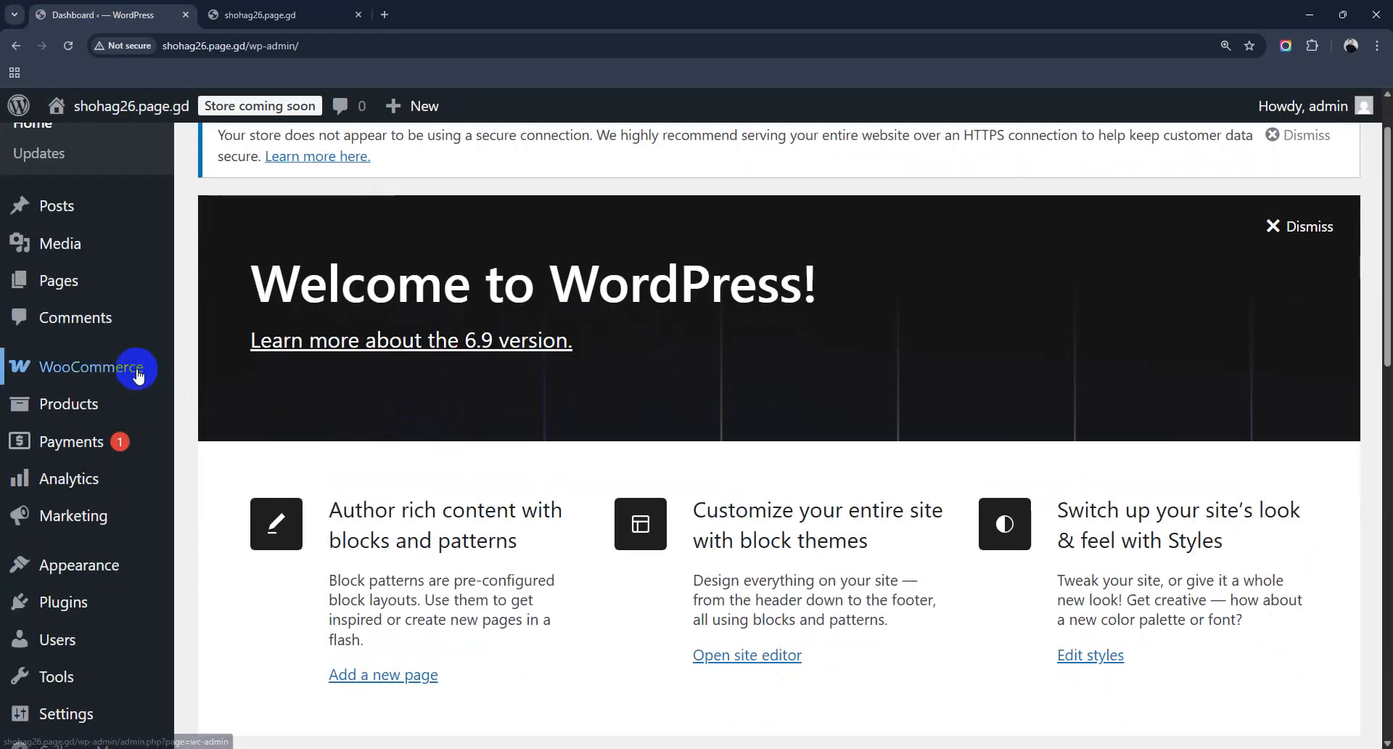
mouse_move(138, 370)
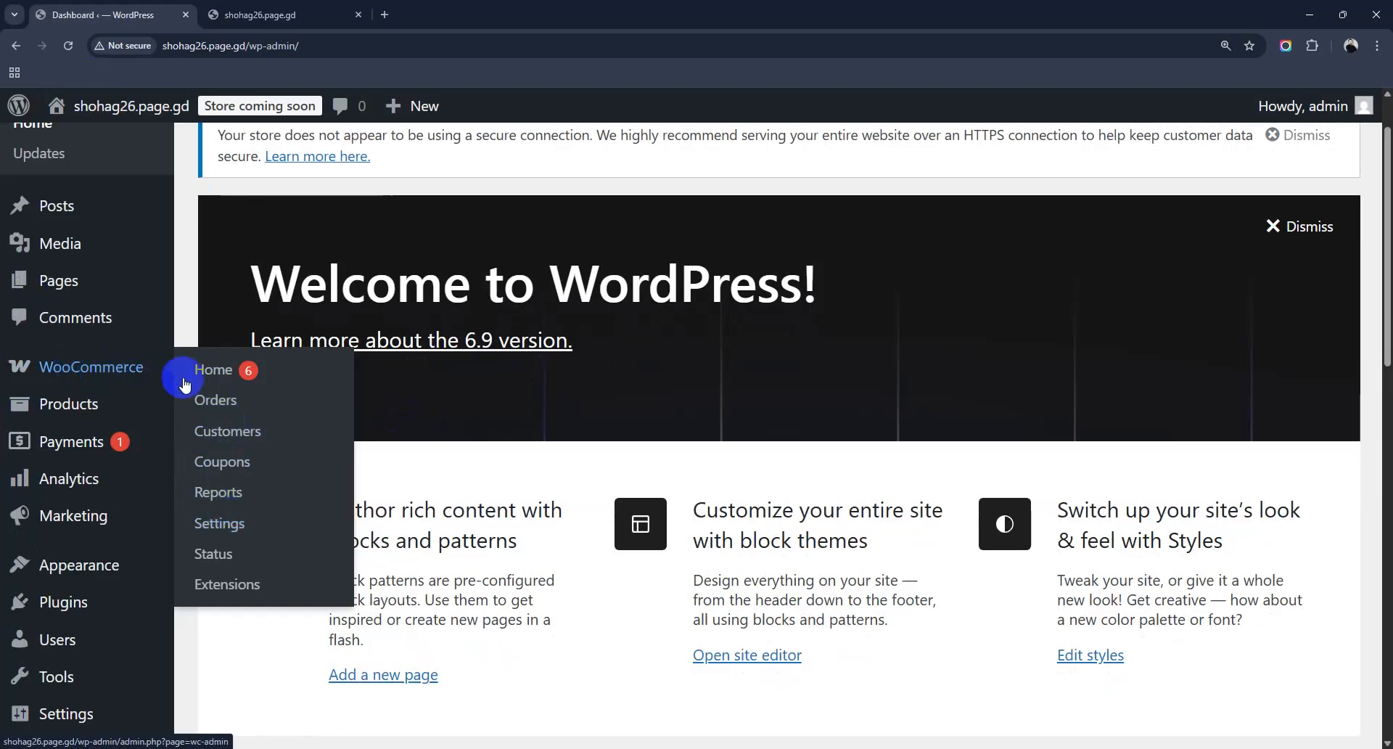
left_click(228, 527)
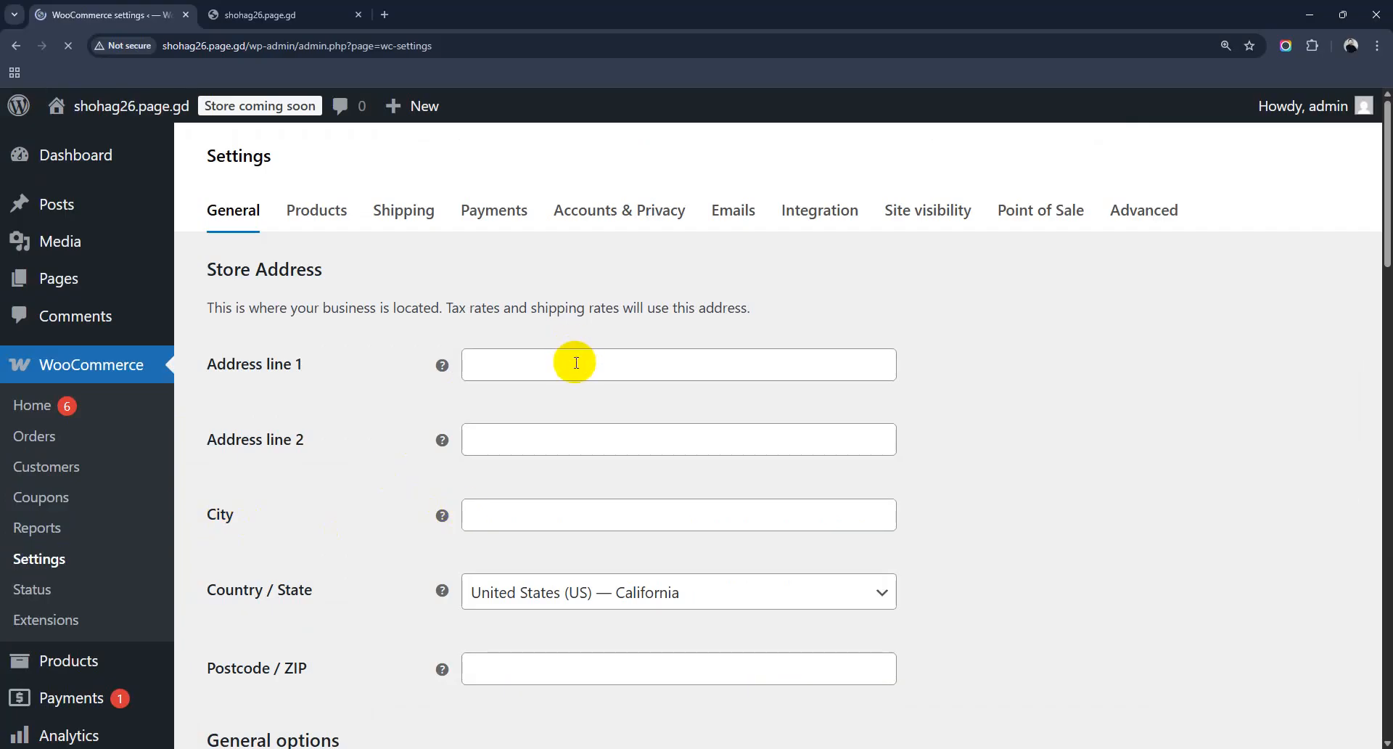
Step: Enter 'Link Road, cox's Bazar' as Address line 1 and 'Cox's Bazar' as the City
scroll(574, 436, "down", 1)
scroll(563, 406, "down", 3)
scroll(515, 334, "up", 4)
left_click(539, 447)
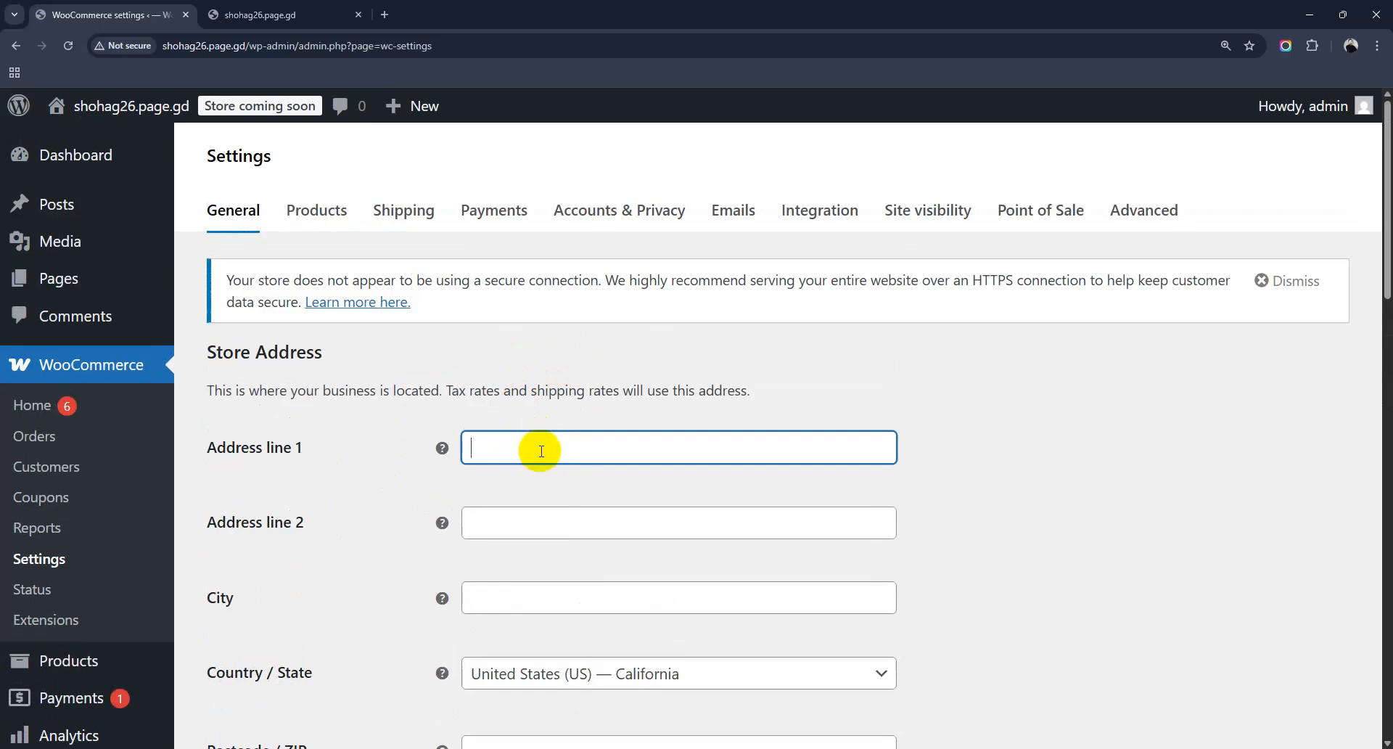
scroll(542, 451, "down", 2)
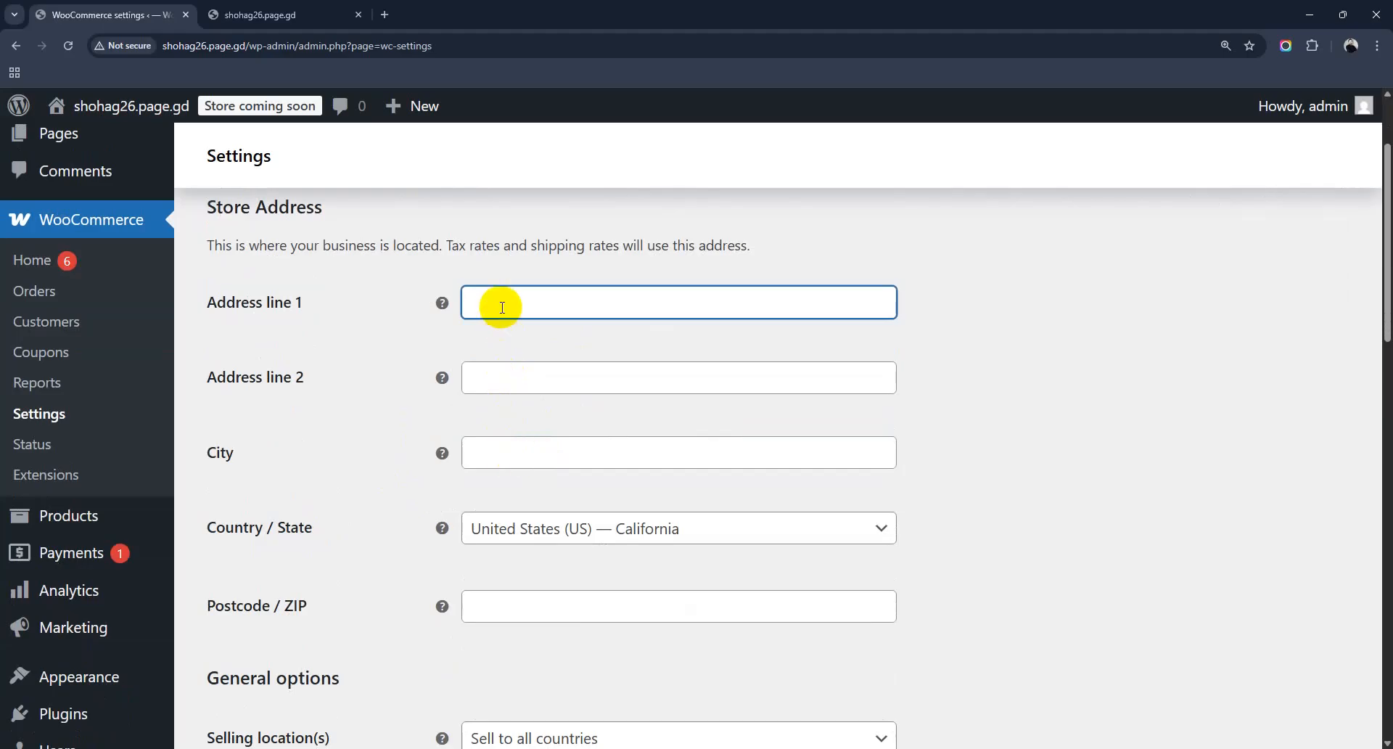
type("Link")
type(" Road, co")
type("x;")
type("'s Bazar")
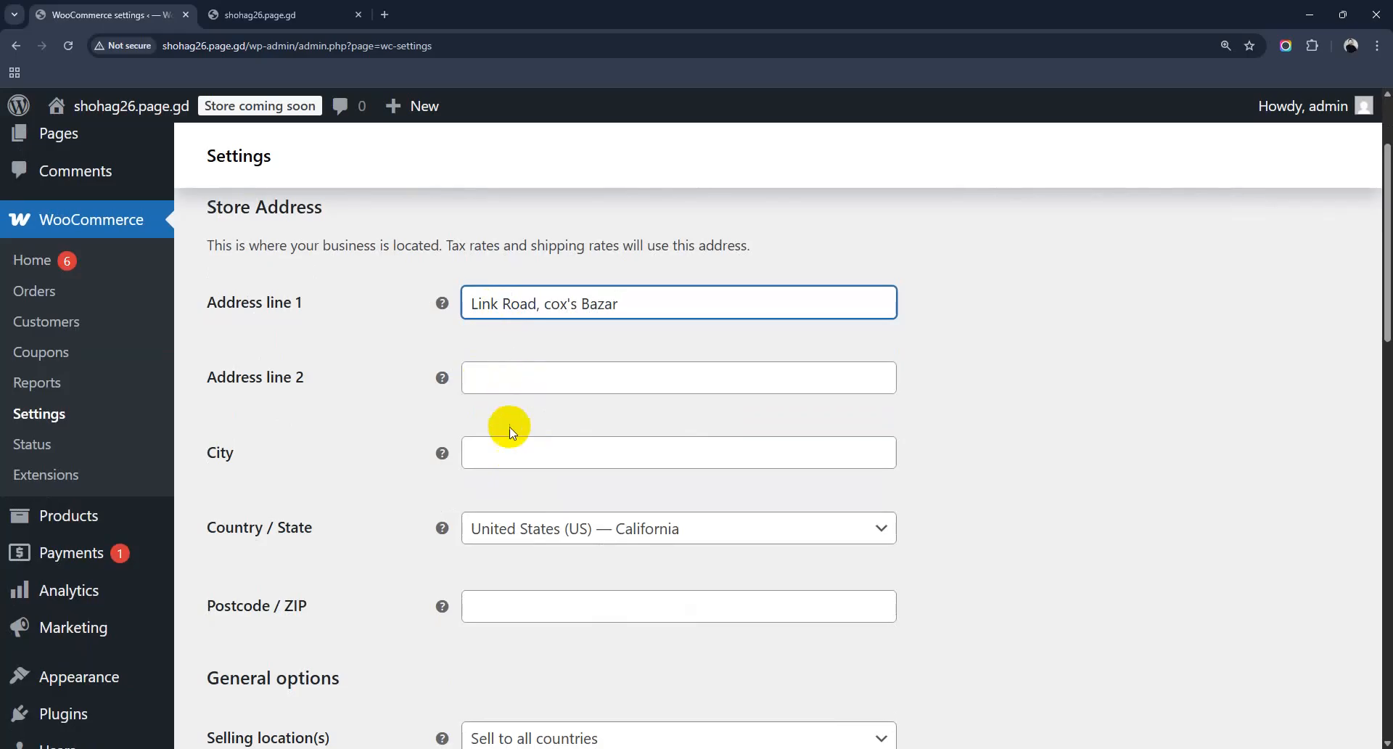
left_click(511, 449)
type("Co")
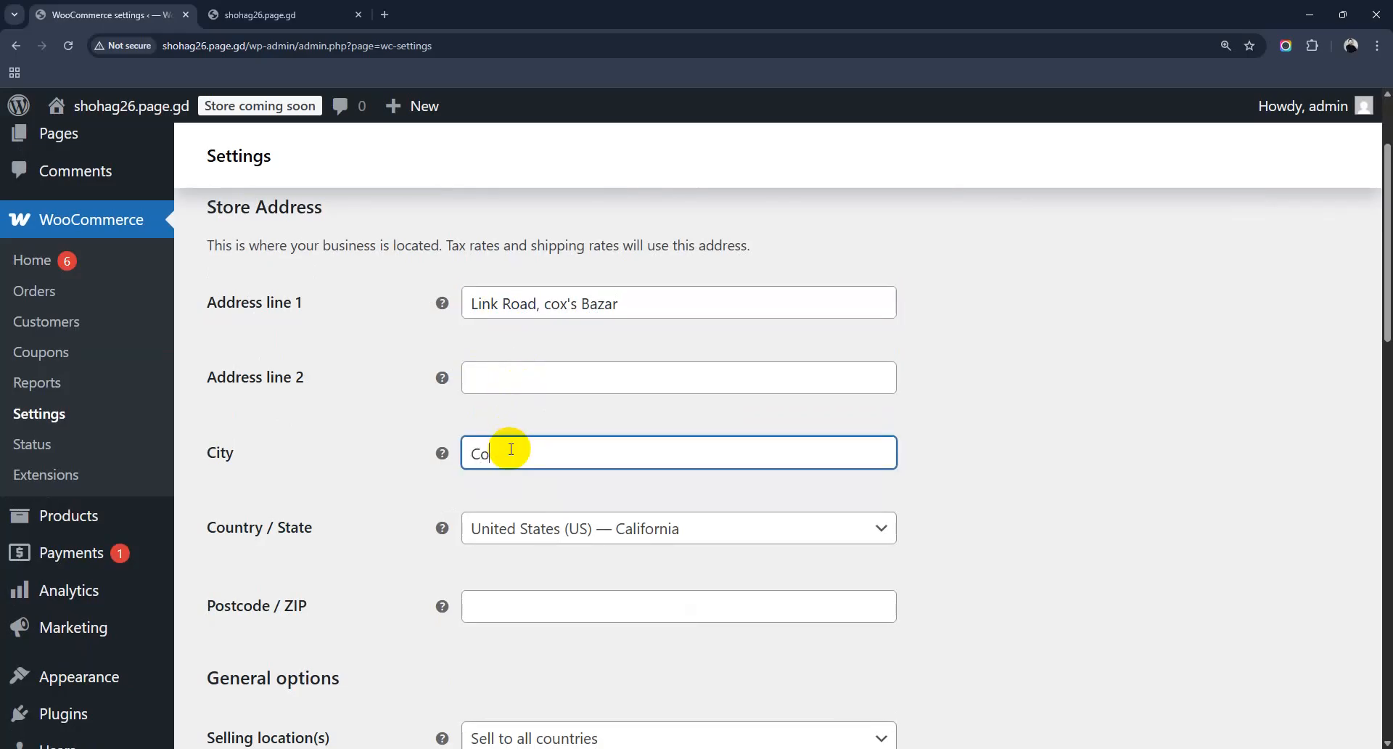
type("x's Bazar")
left_click(648, 534)
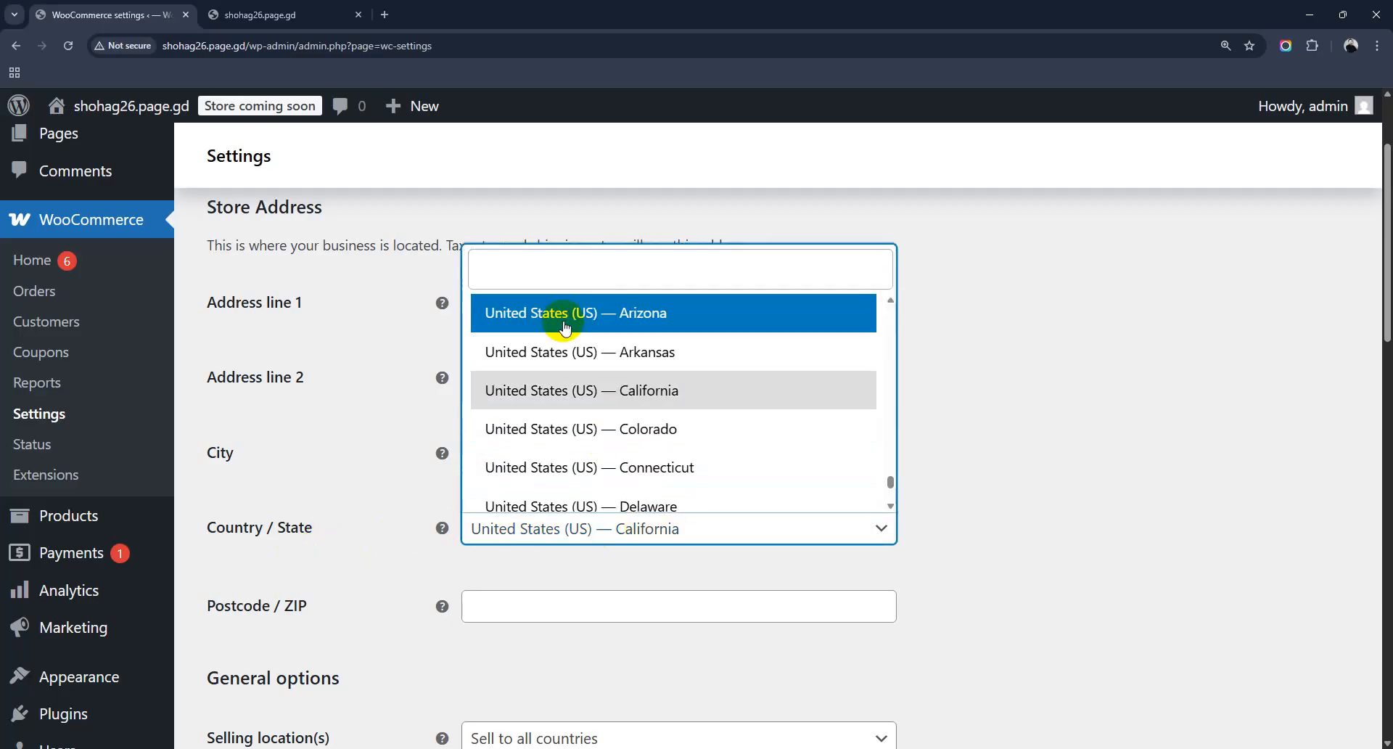
Step: Search 'Bang' in the Country / State list and choose Bangladesh — Cox's Bazar
type("Ban")
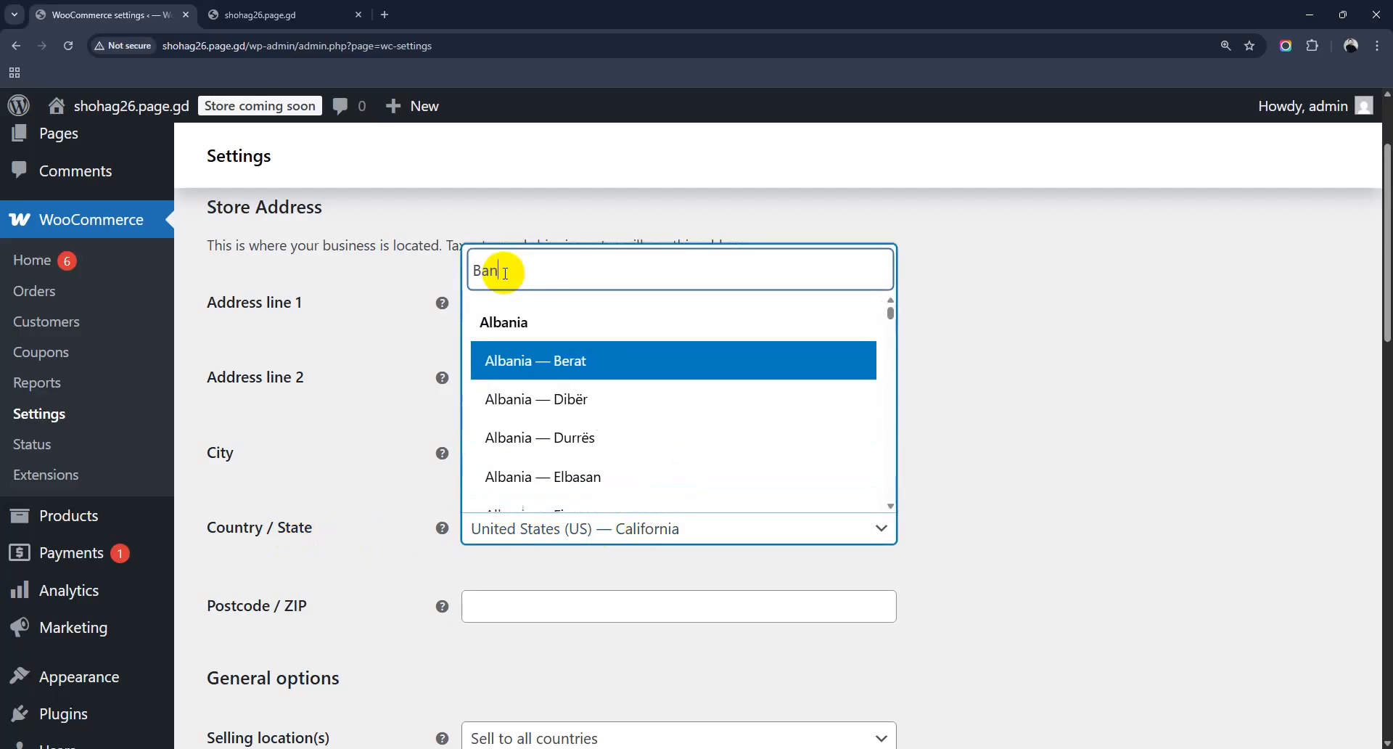
type("g")
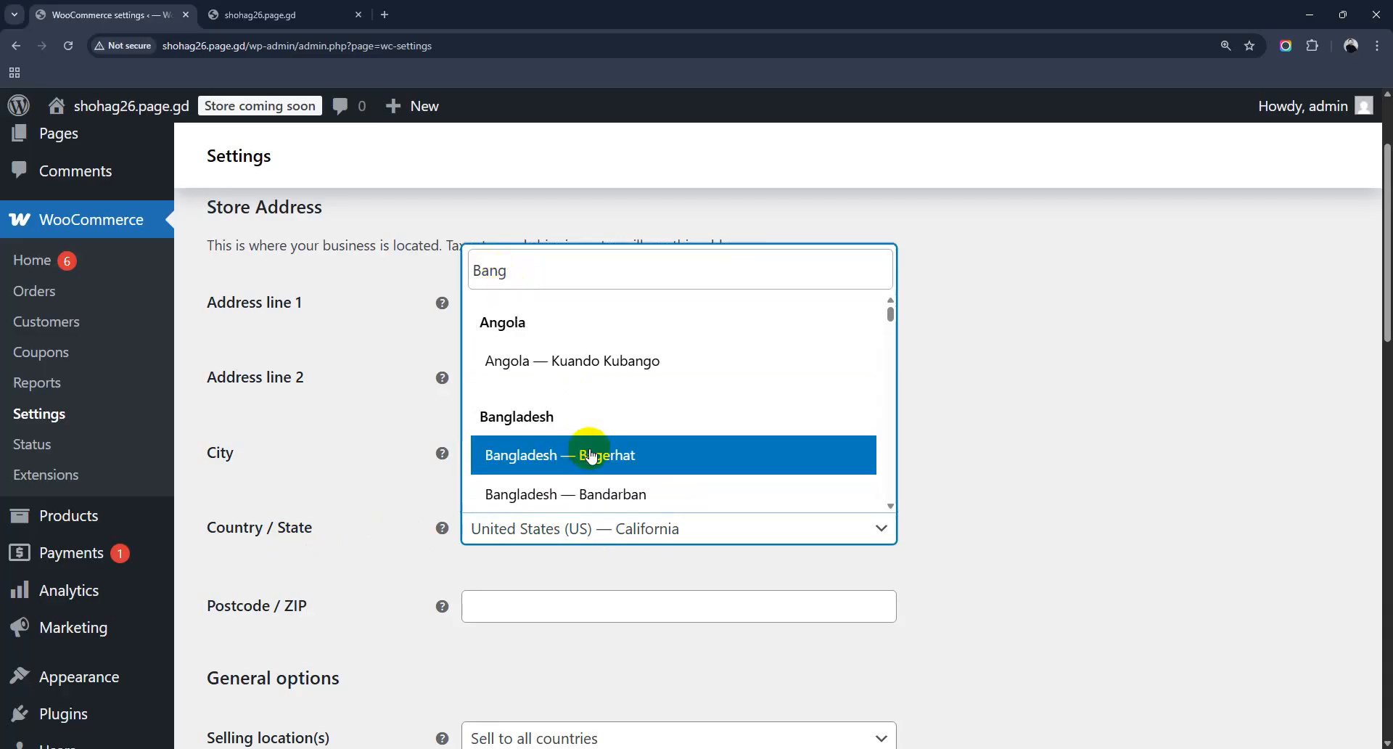
scroll(592, 455, "down", 5)
scroll(593, 434, "down", 3)
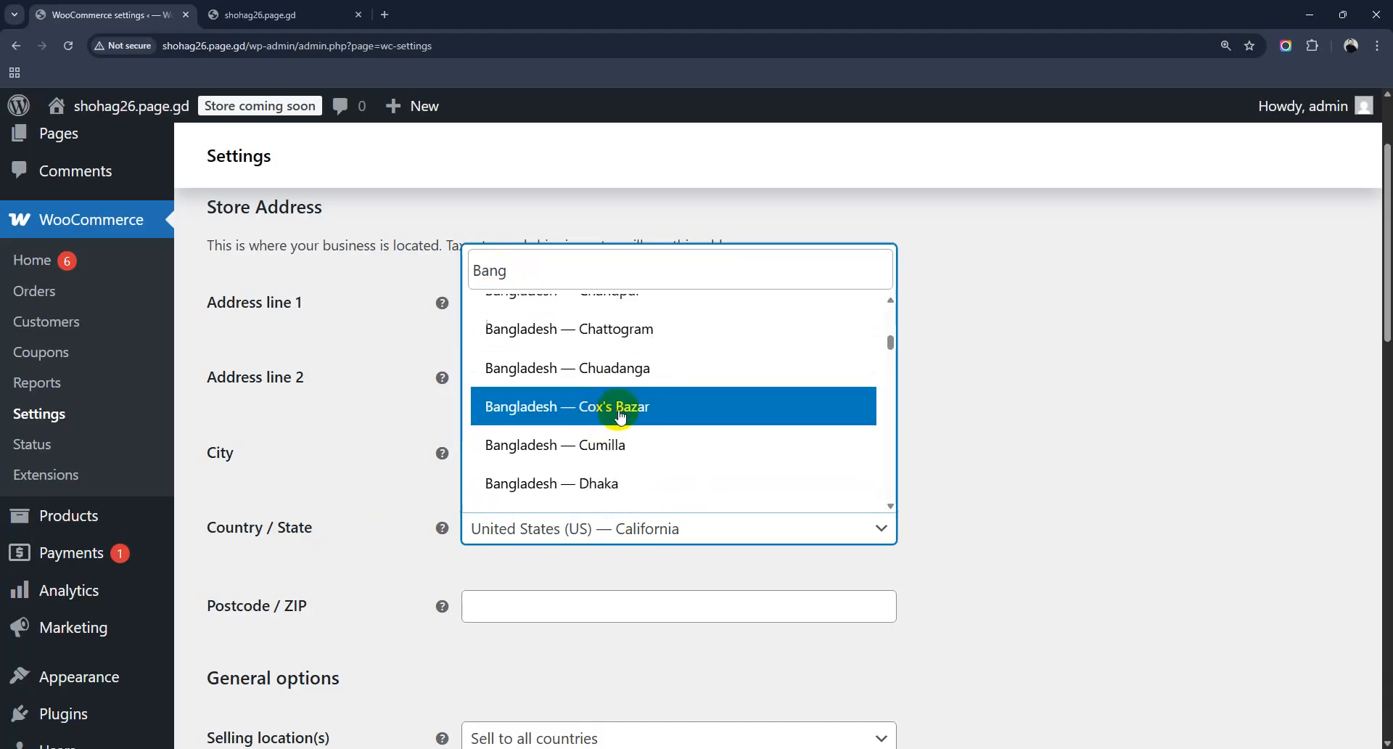
left_click(620, 412)
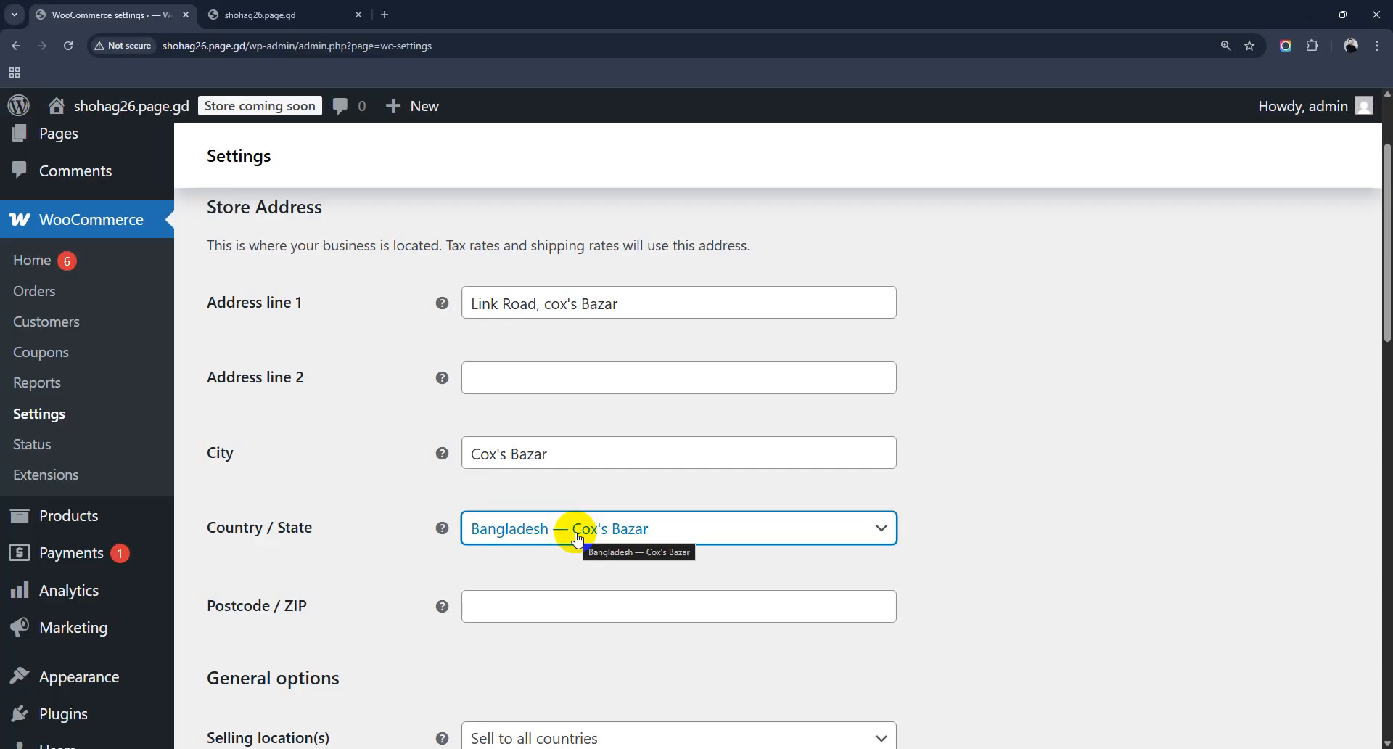
scroll(577, 537, "down", 1)
Step: Enter 4700 as the store's Postcode / ZIP and open the Selling location(s) choices
left_click(541, 532)
type("4700")
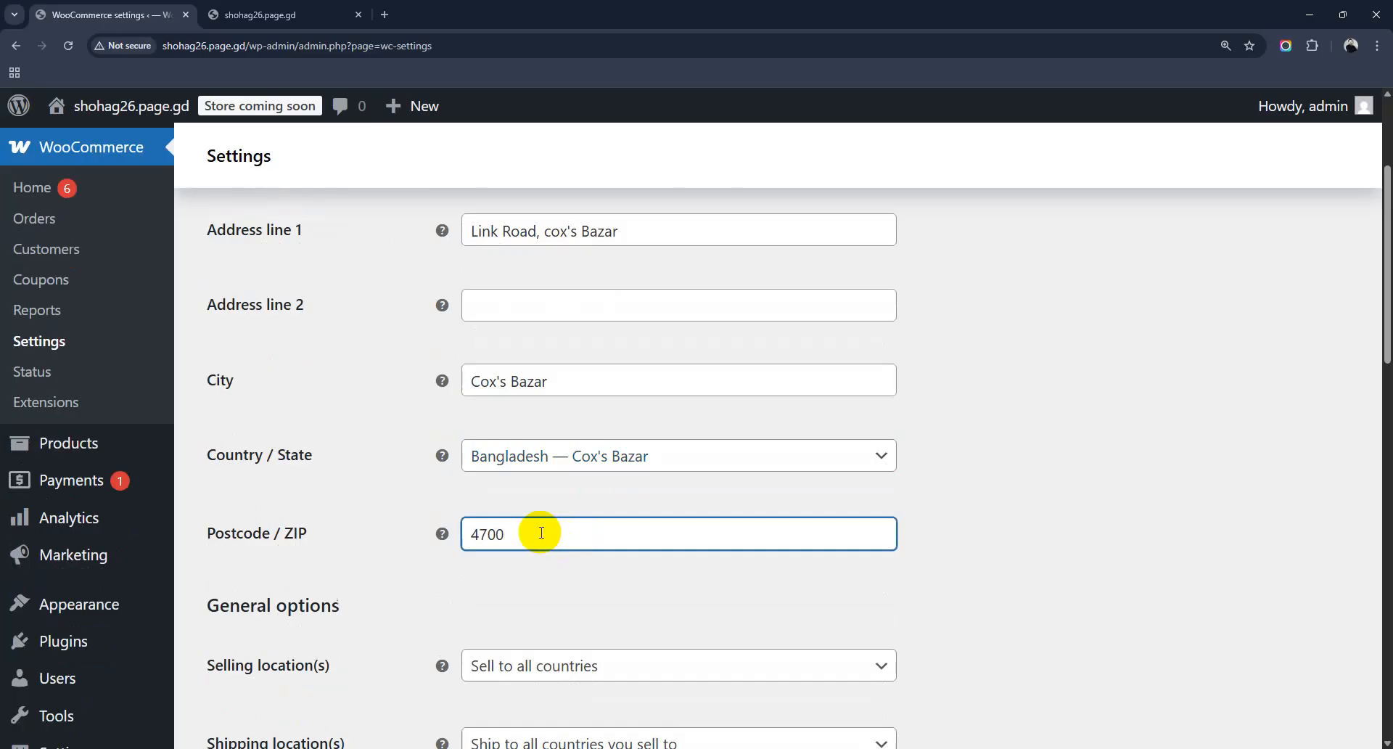
scroll(546, 529, "down", 2)
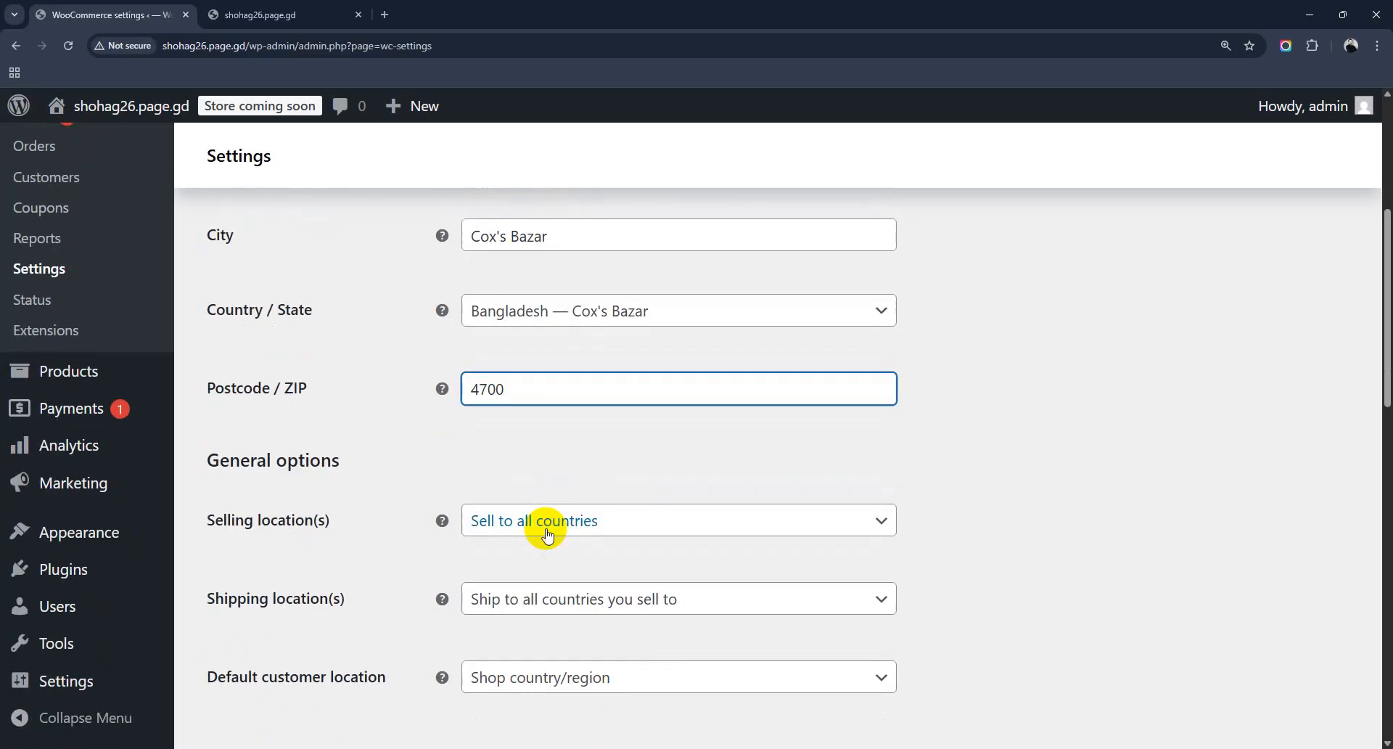
scroll(548, 534, "down", 1)
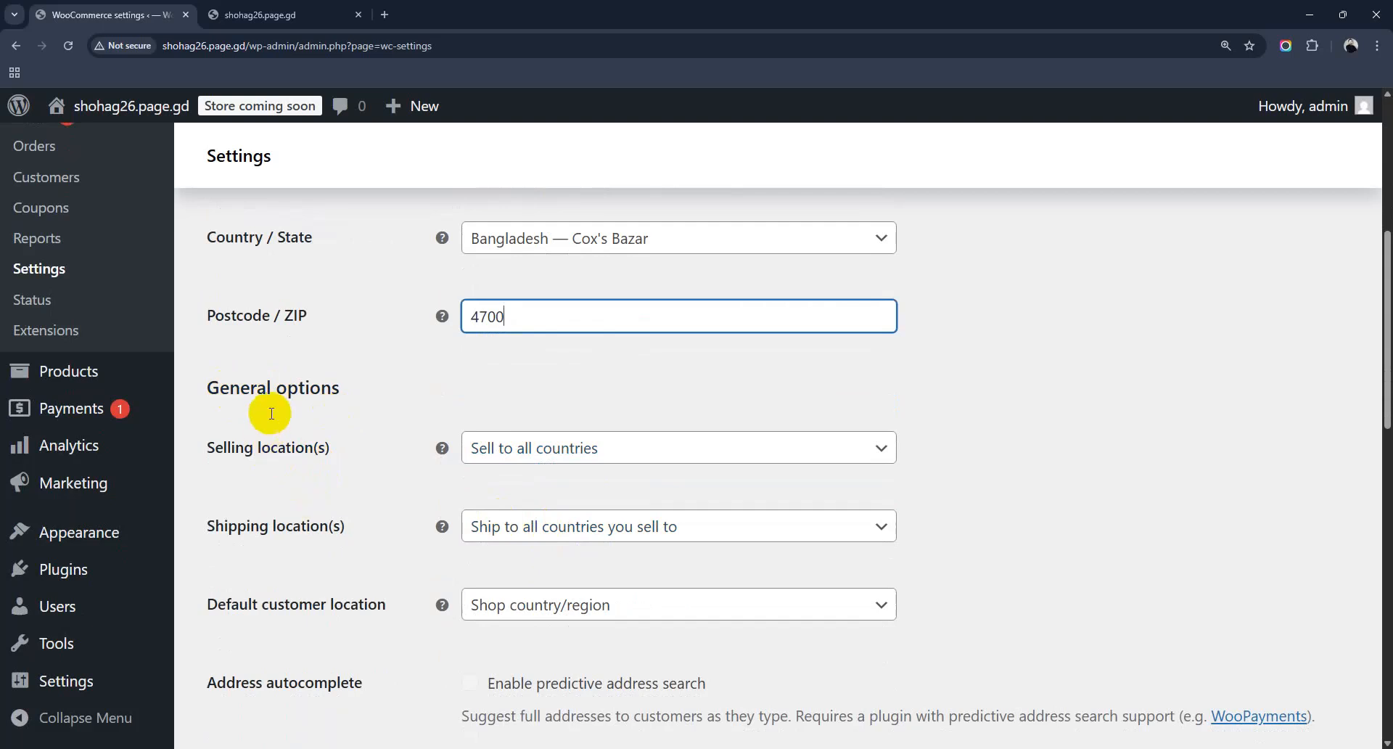
left_click(557, 446)
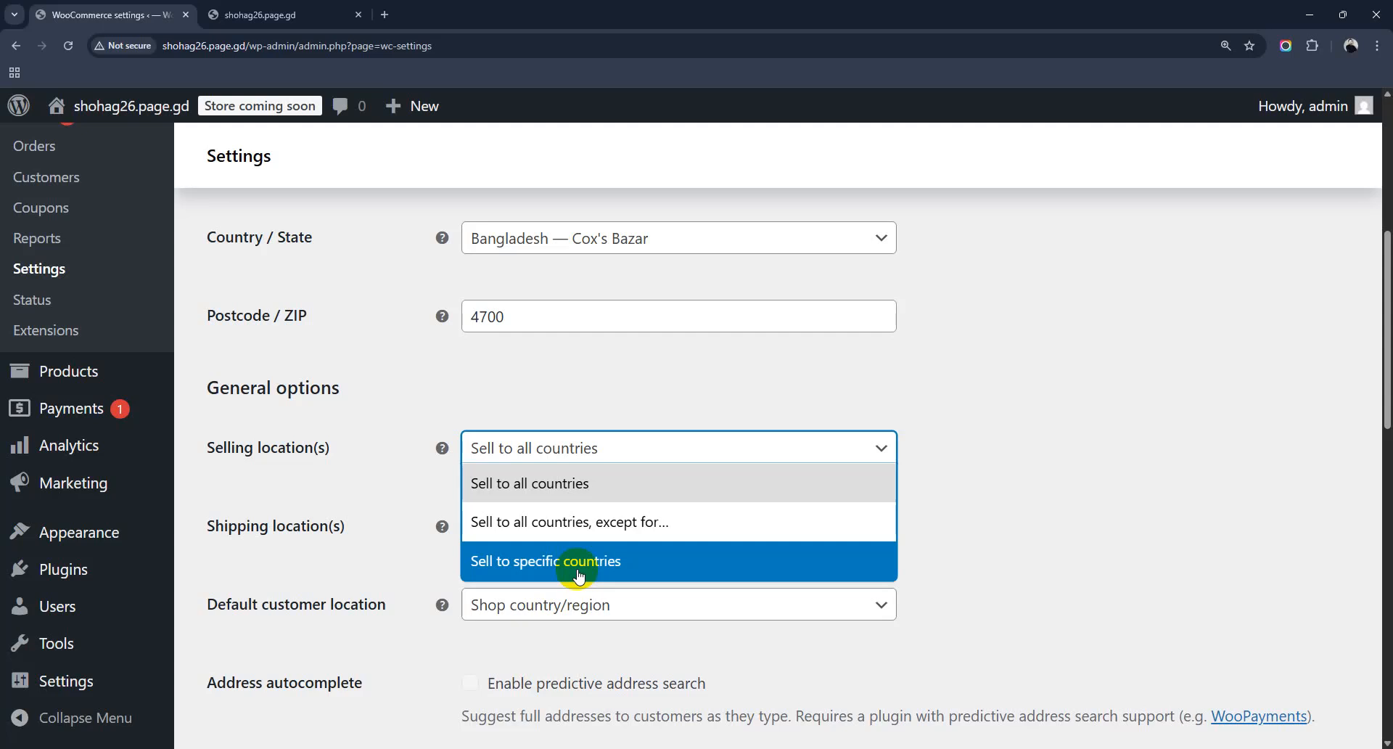
left_click(495, 664)
scroll(494, 665, "down", 2)
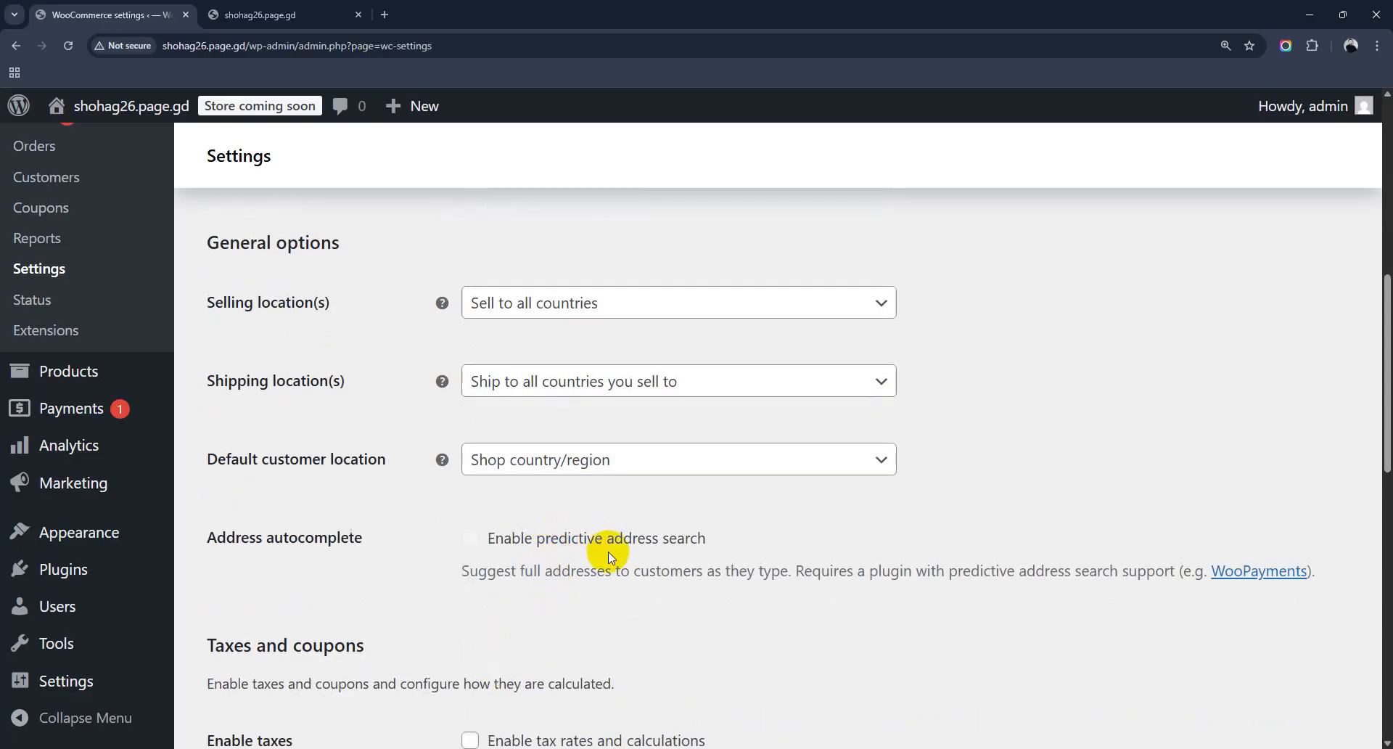
scroll(664, 544, "down", 4)
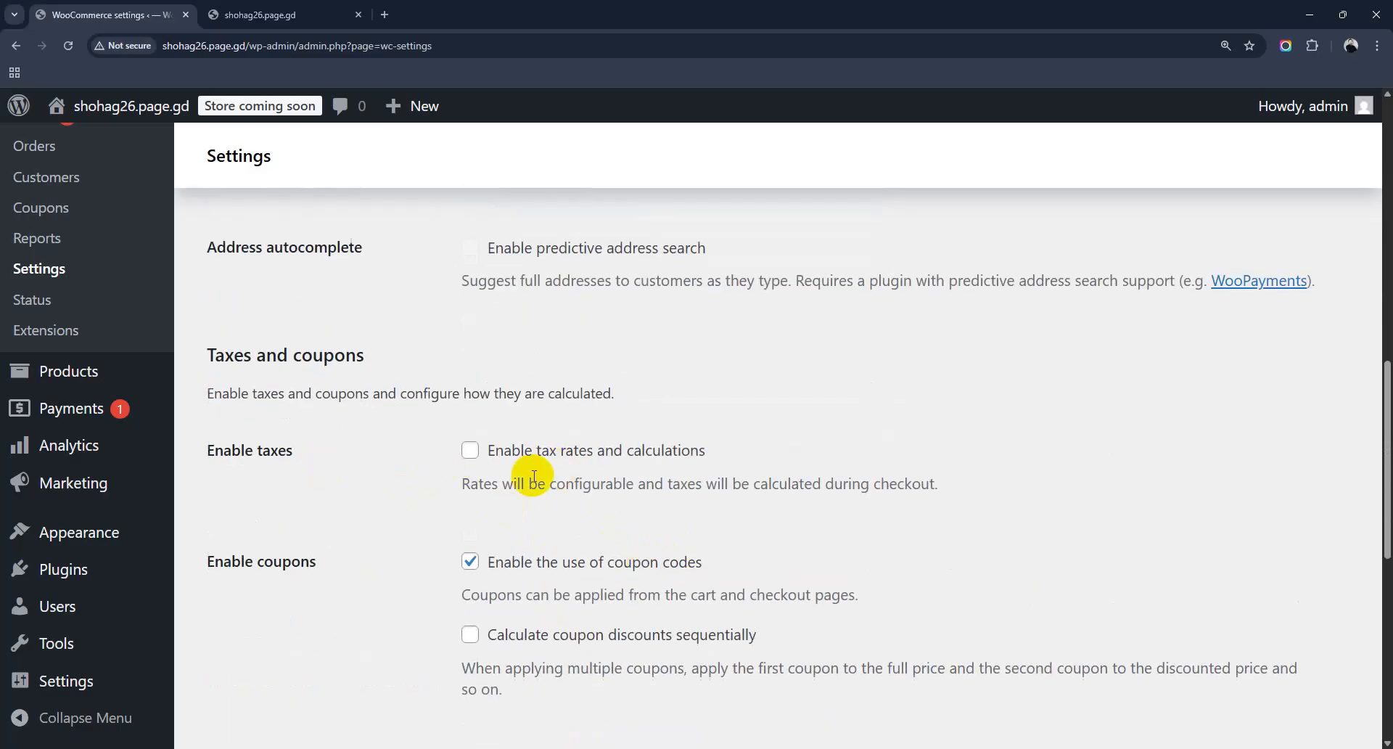
scroll(536, 476, "down", 3)
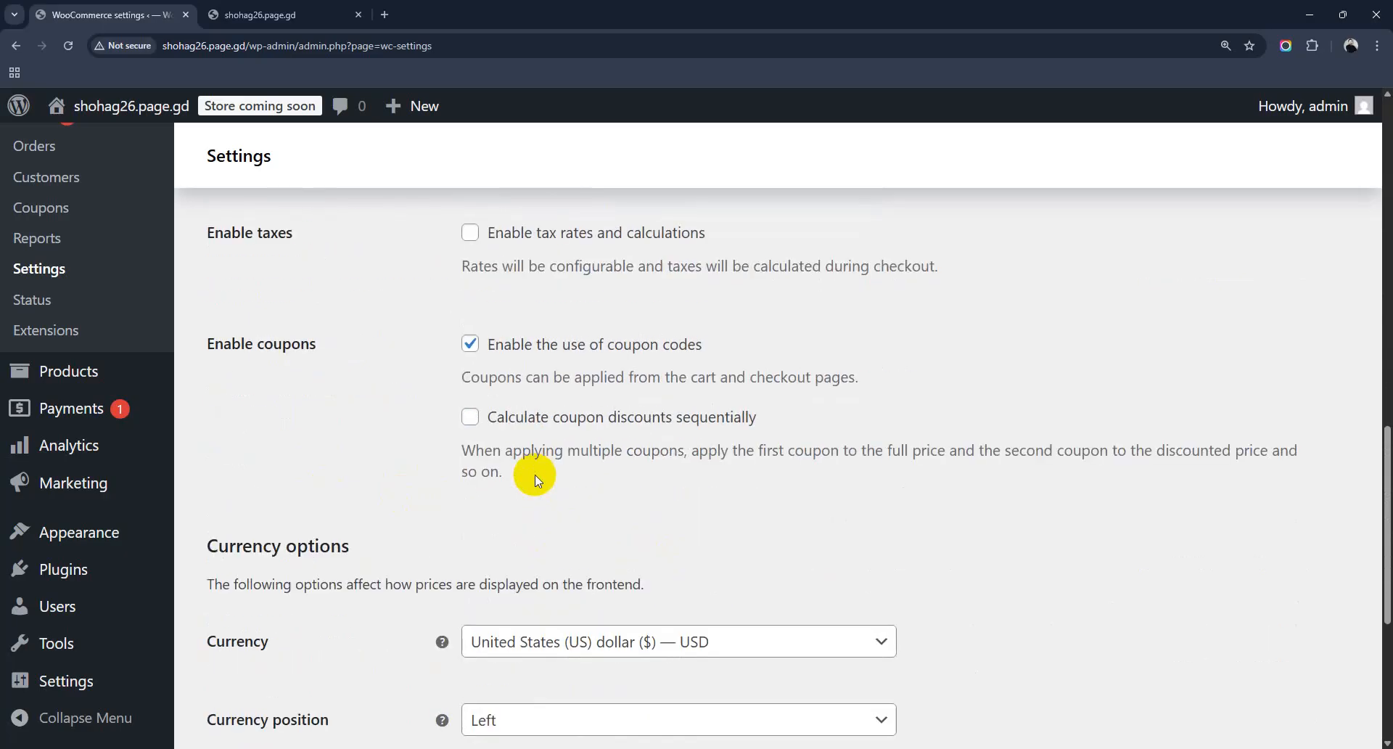
scroll(590, 480, "down", 3)
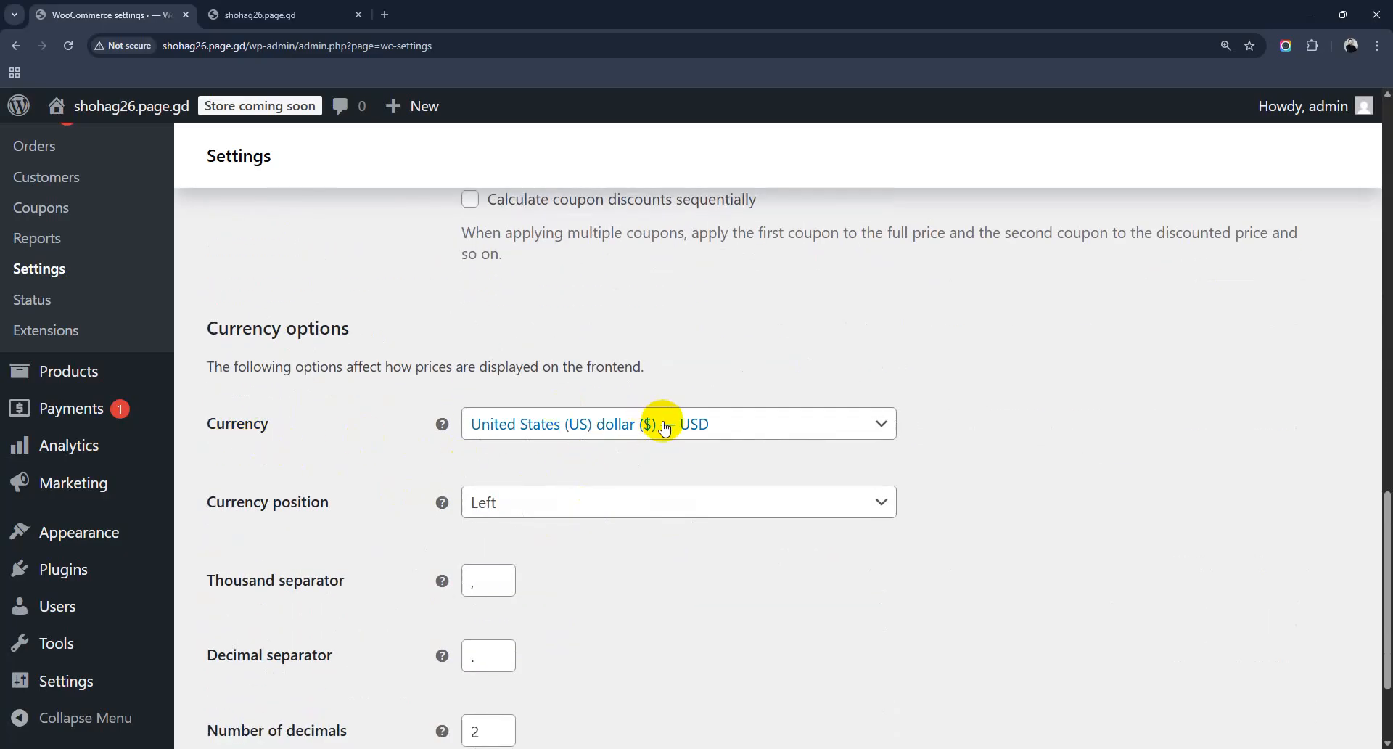
scroll(665, 426, "up", 10)
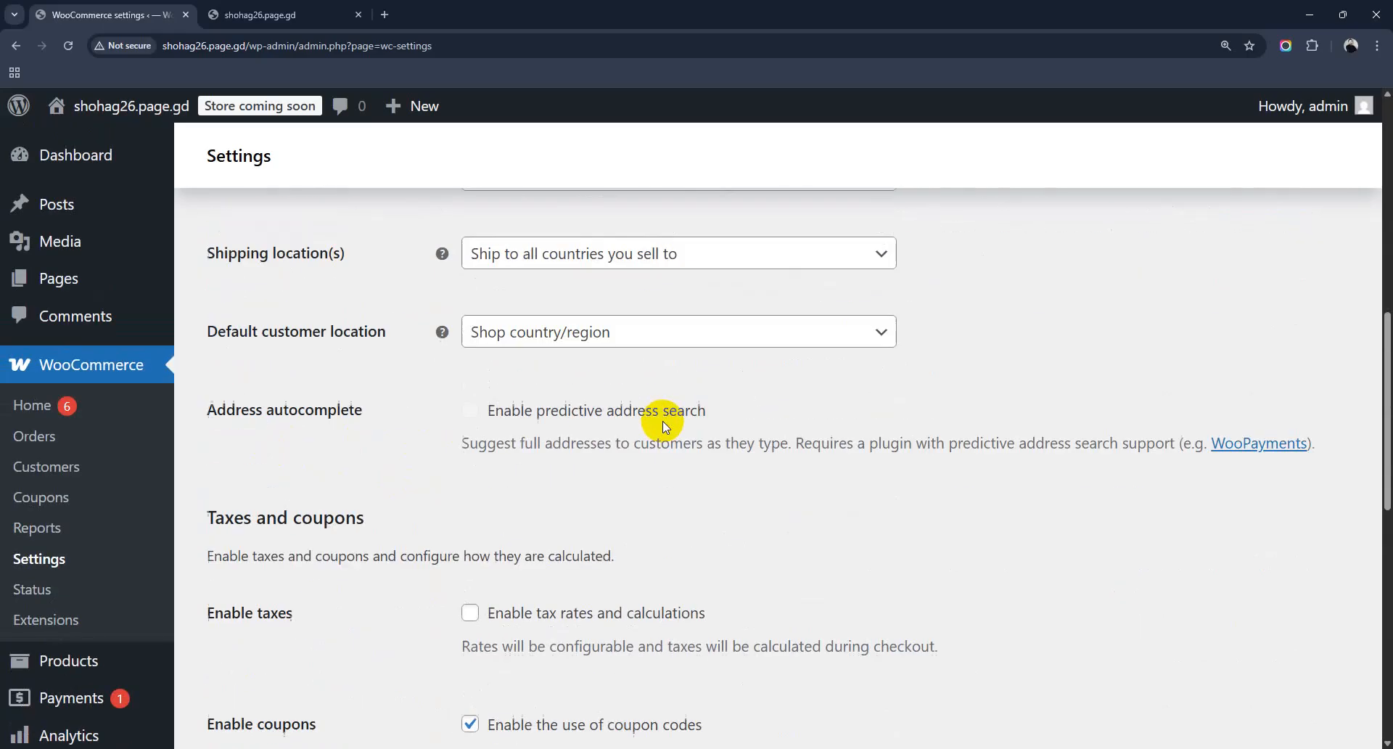
scroll(663, 421, "down", 10)
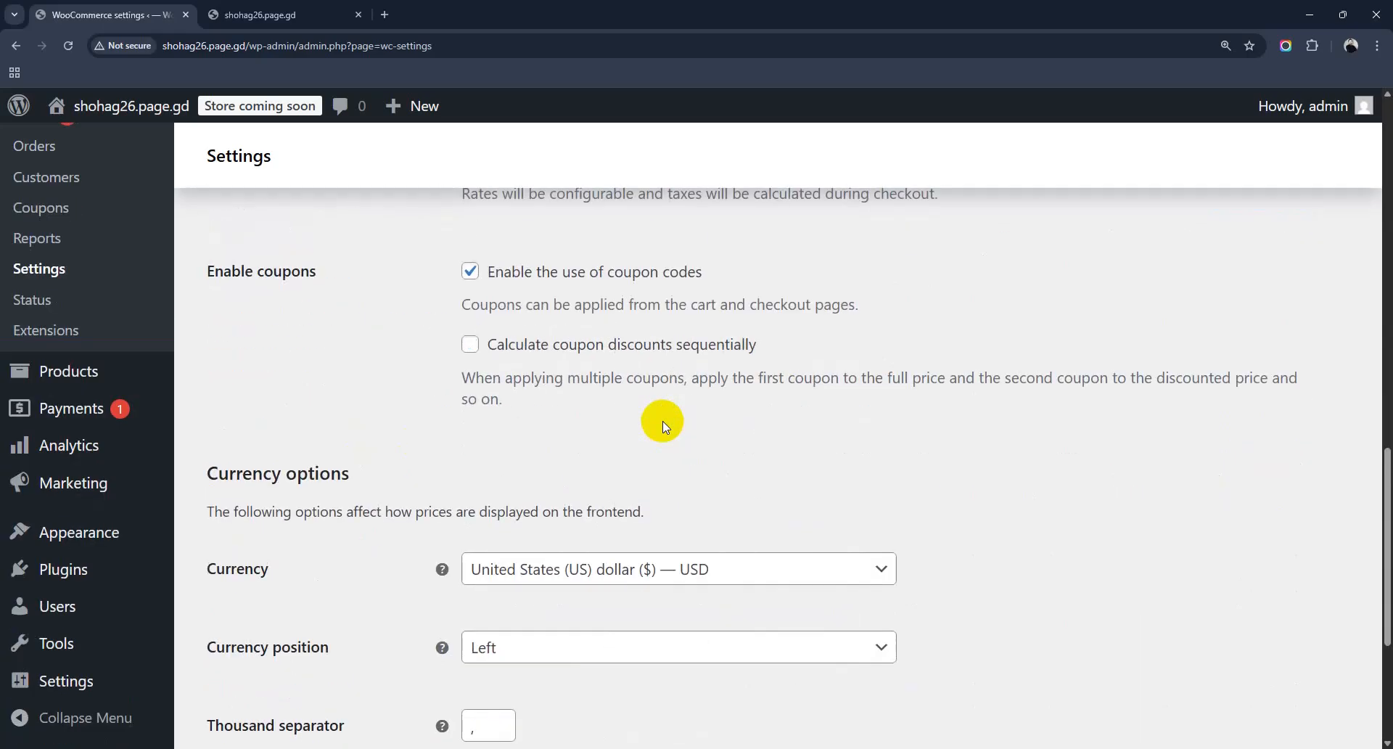
Step: Choose Bangladeshi taka (৳) — BDT as the store currency and save the general settings
left_click(624, 357)
left_click(595, 399)
type("Banga")
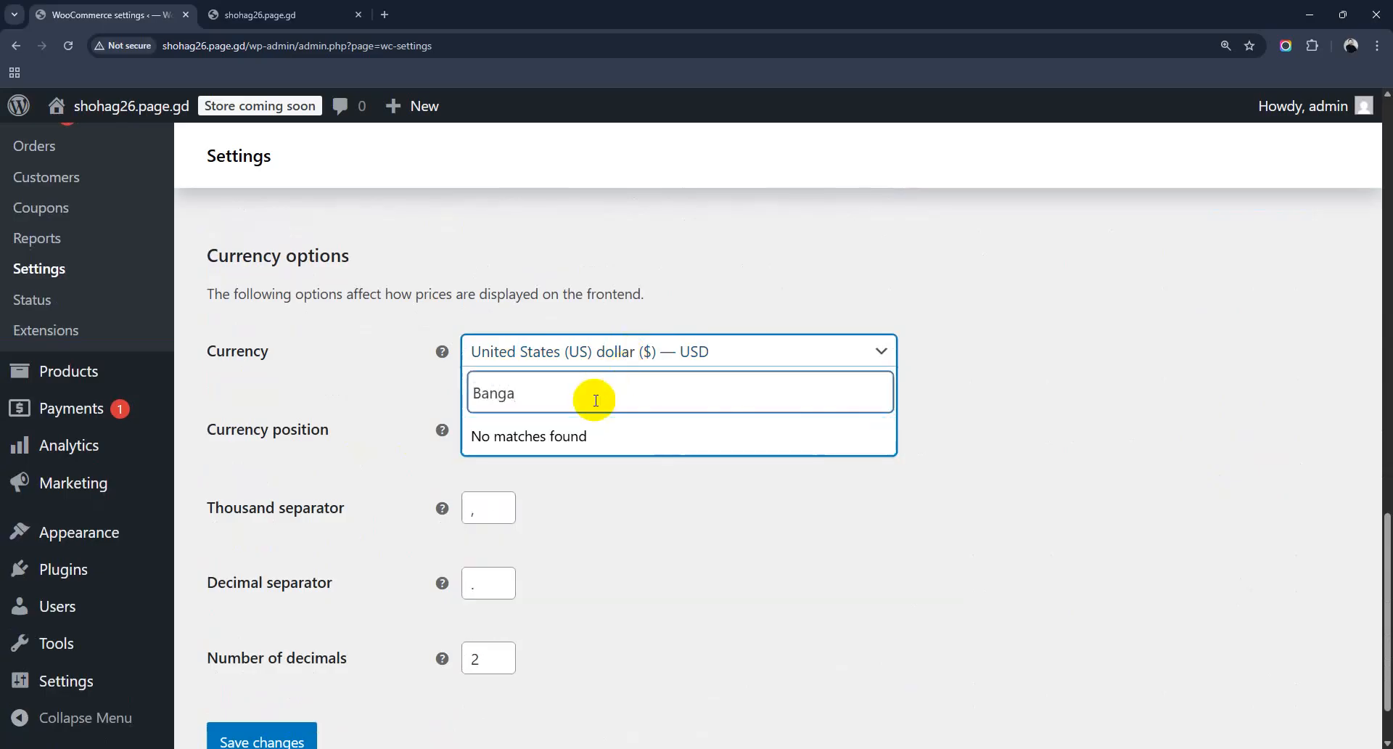
key("BackSpace")
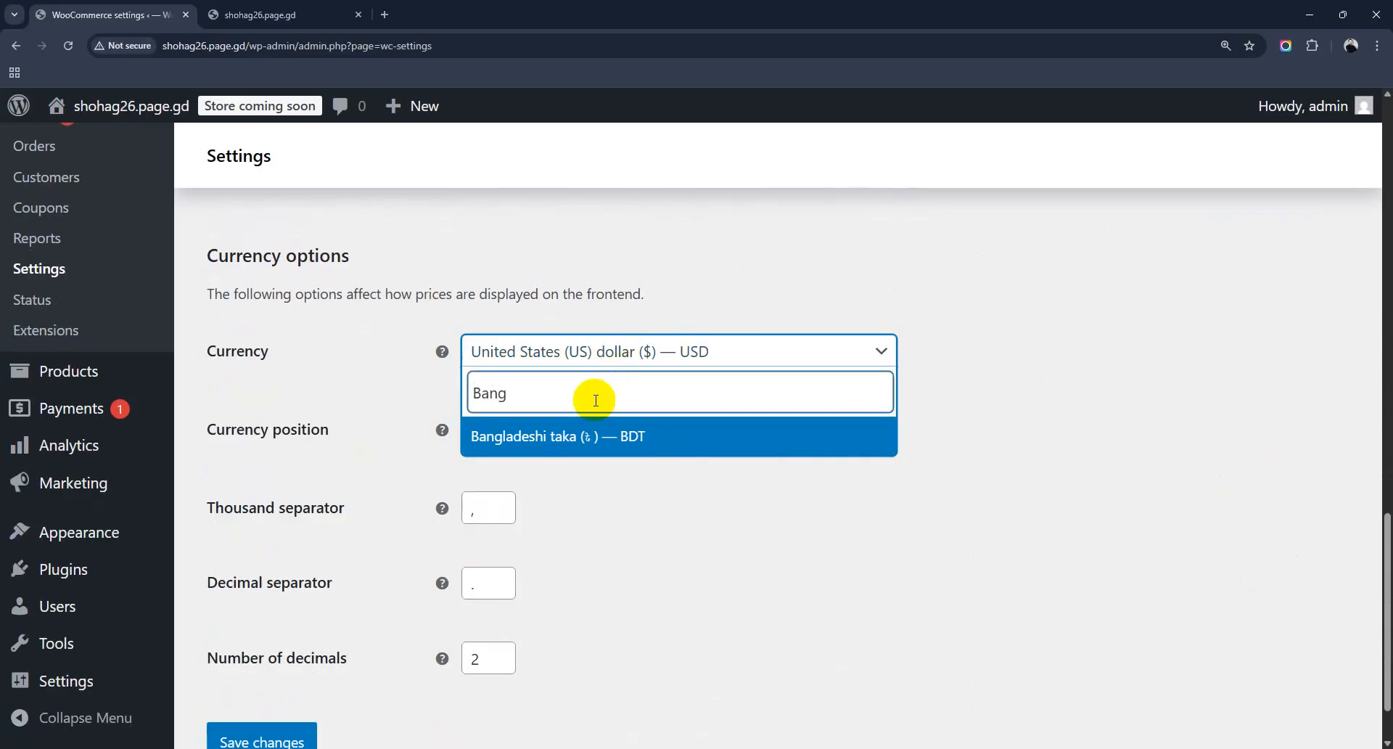
left_click(600, 439)
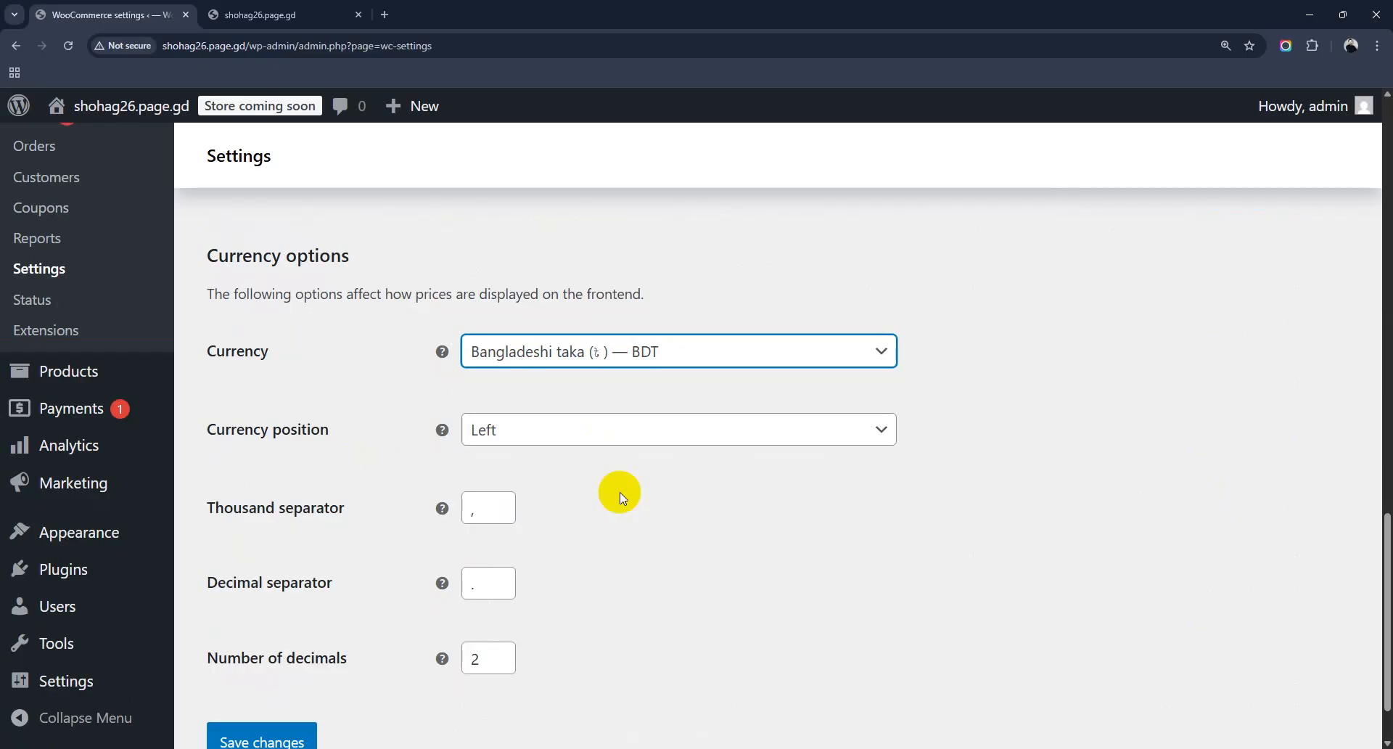
scroll(620, 492, "down", 1)
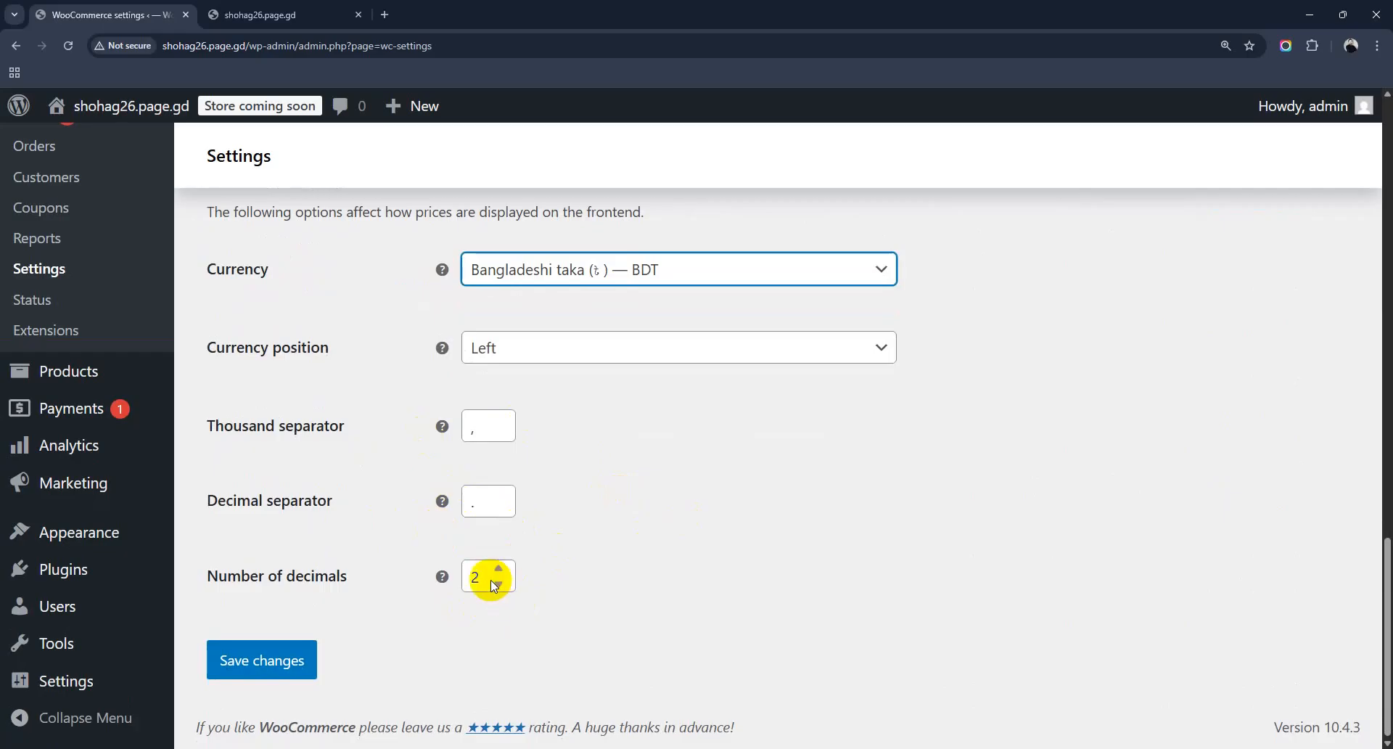
left_click(251, 662)
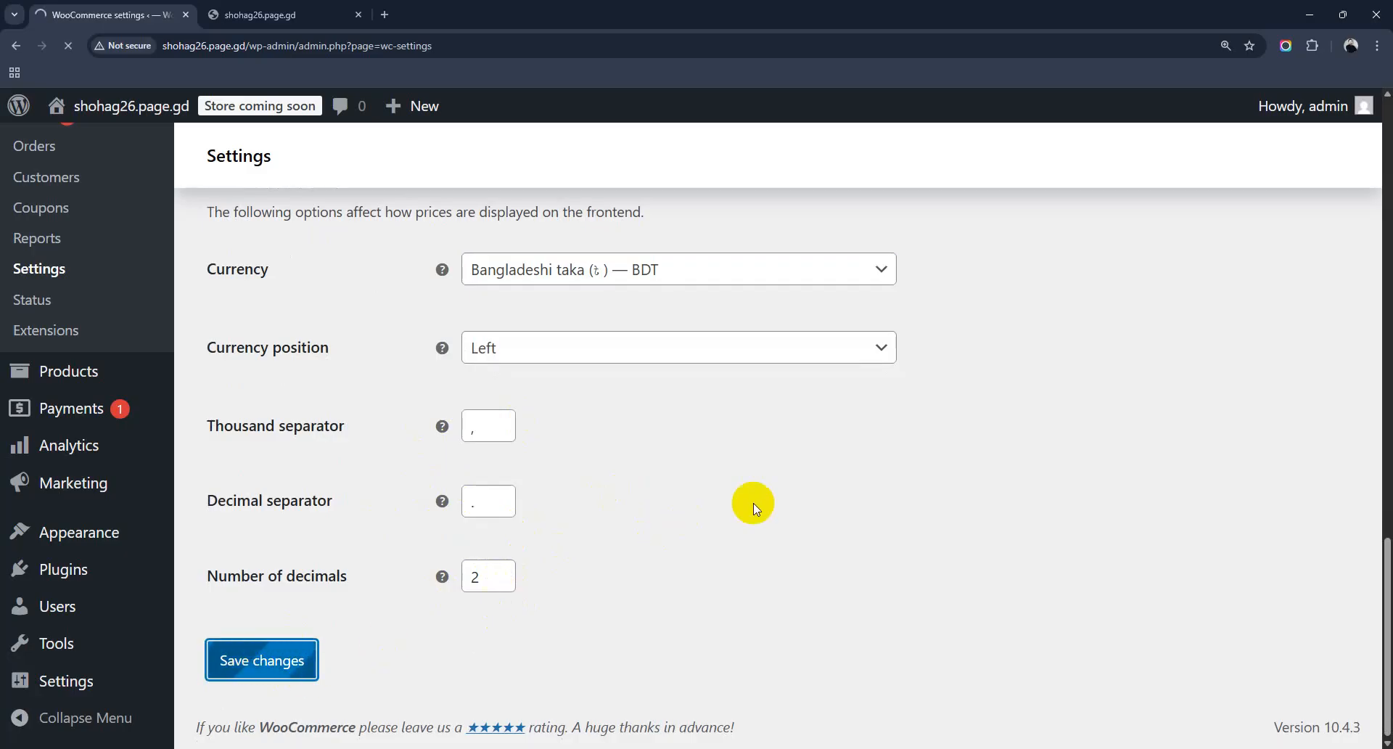
Step: Review the saved Bangladesh address and taka currency, then go to the Products settings
scroll(754, 508, "down", 8)
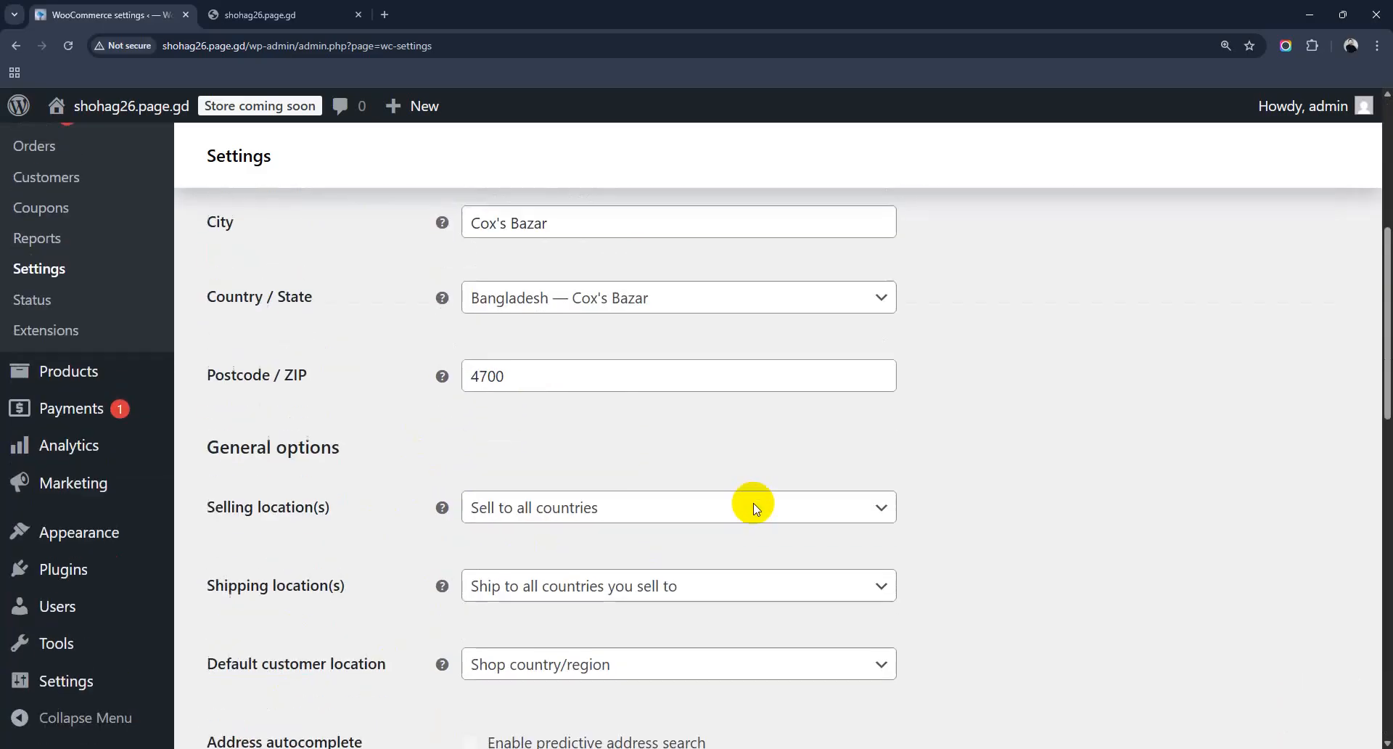
scroll(753, 502, "down", 8)
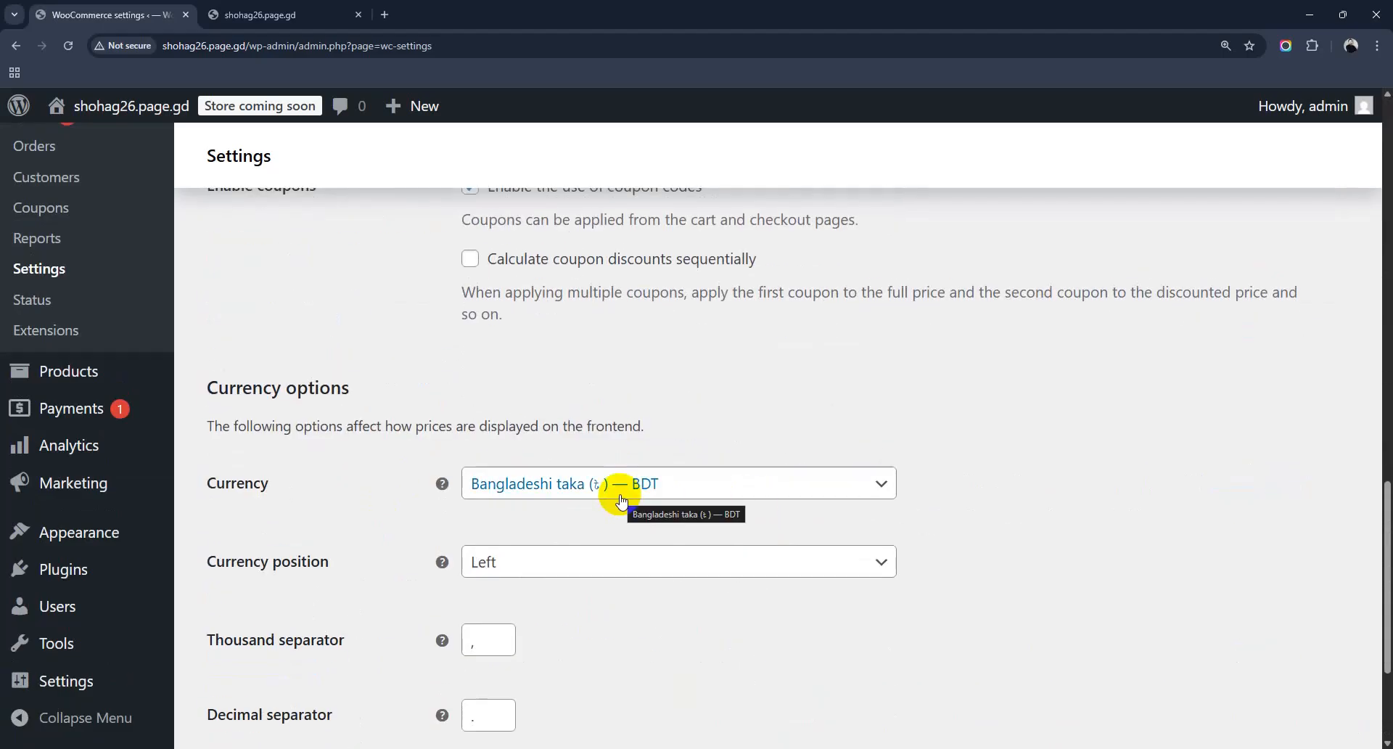
scroll(620, 499, "up", 8)
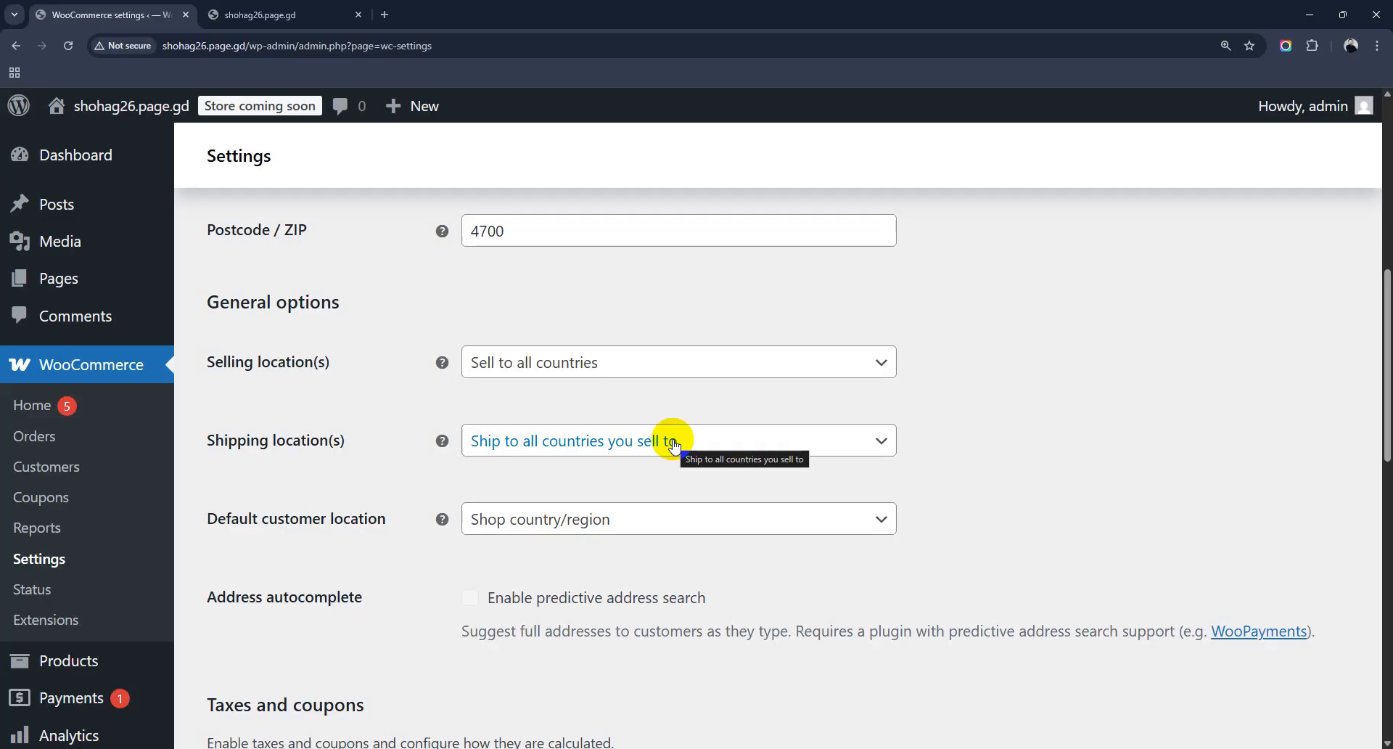
scroll(656, 435, "down", 4)
scroll(661, 503, "down", 6)
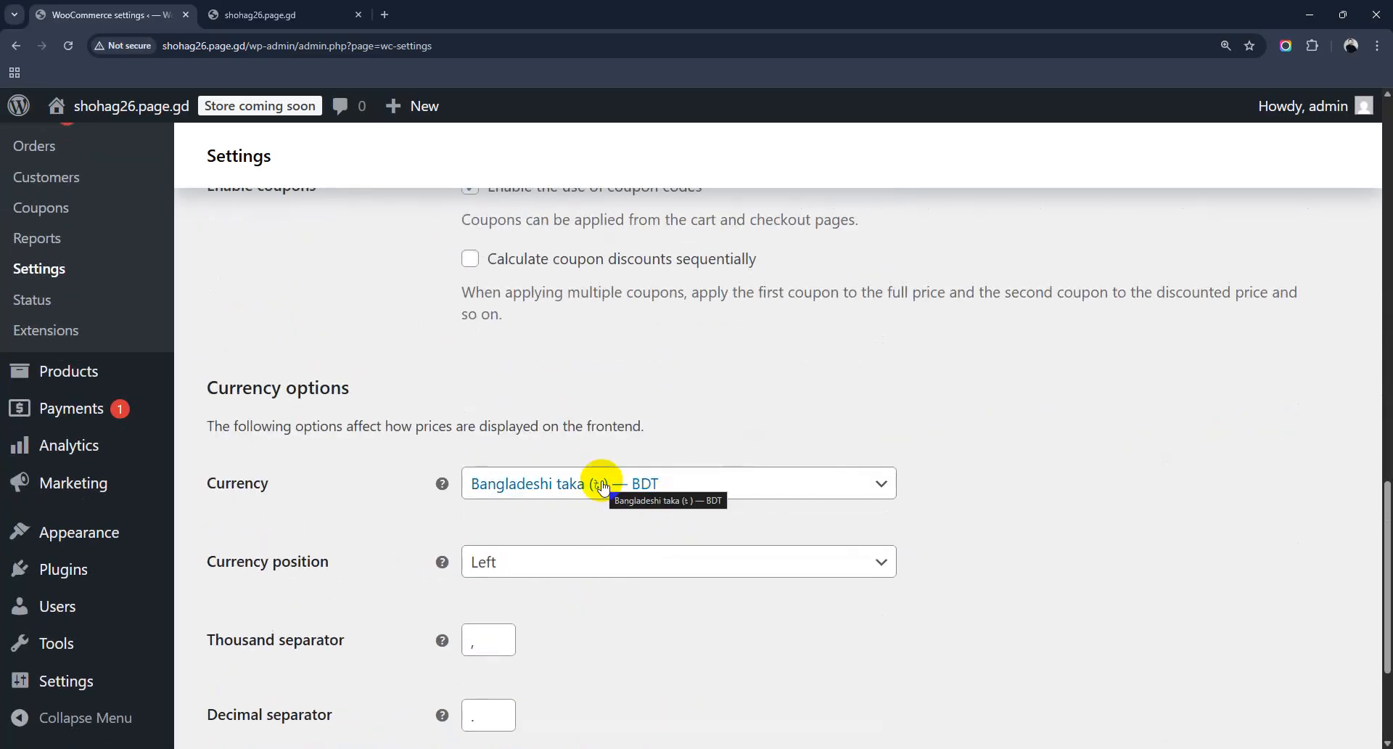
scroll(602, 485, "down", 3)
scroll(733, 412, "up", 15)
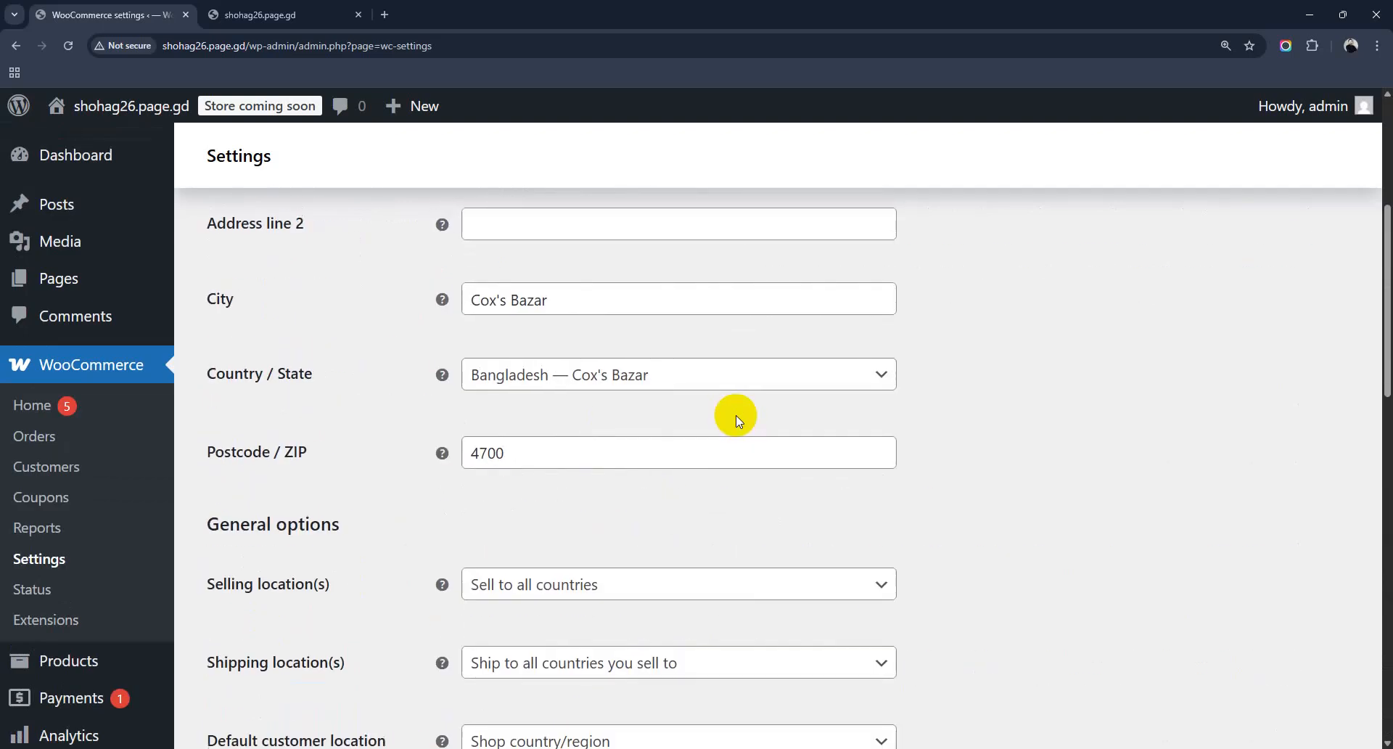
scroll(735, 415, "up", 5)
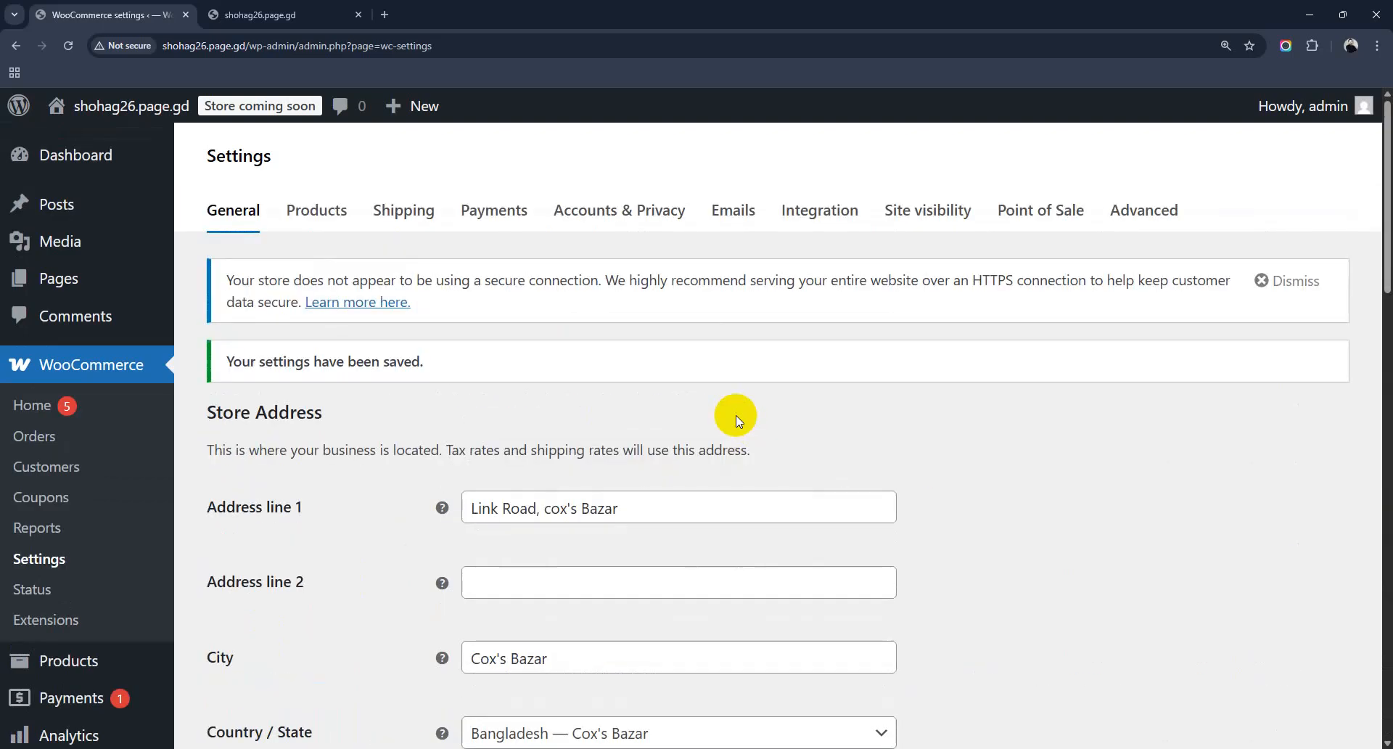
left_click(327, 209)
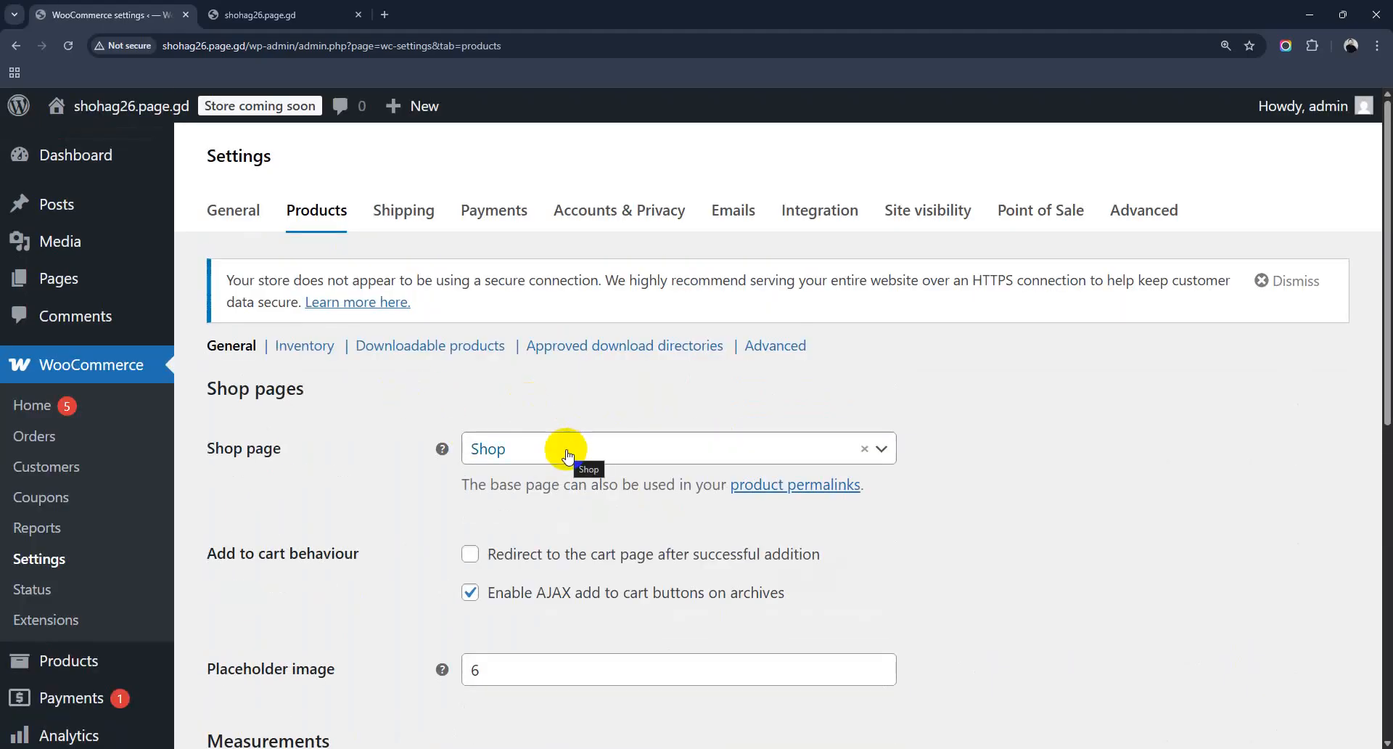
Step: Keep Shop as the shop page and delete the placeholder image value 6
left_click(567, 455)
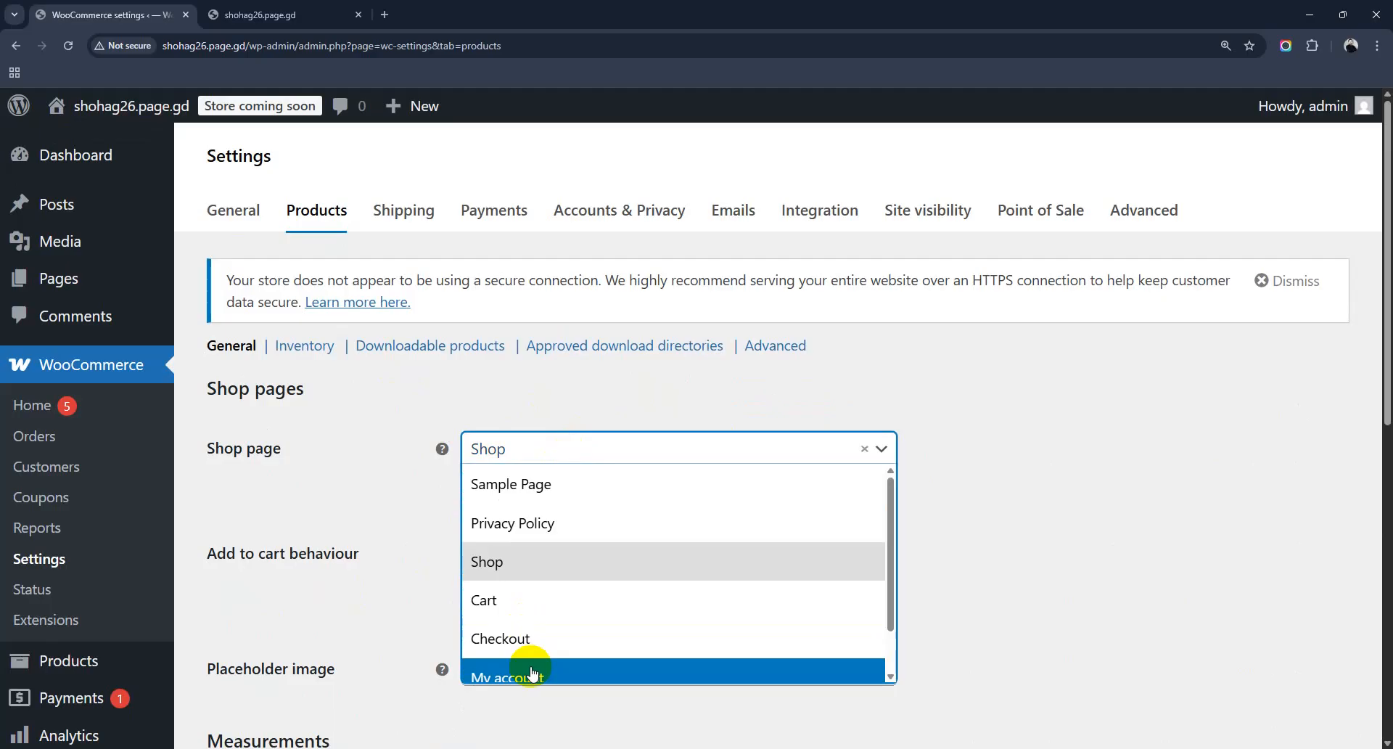
left_click(382, 498)
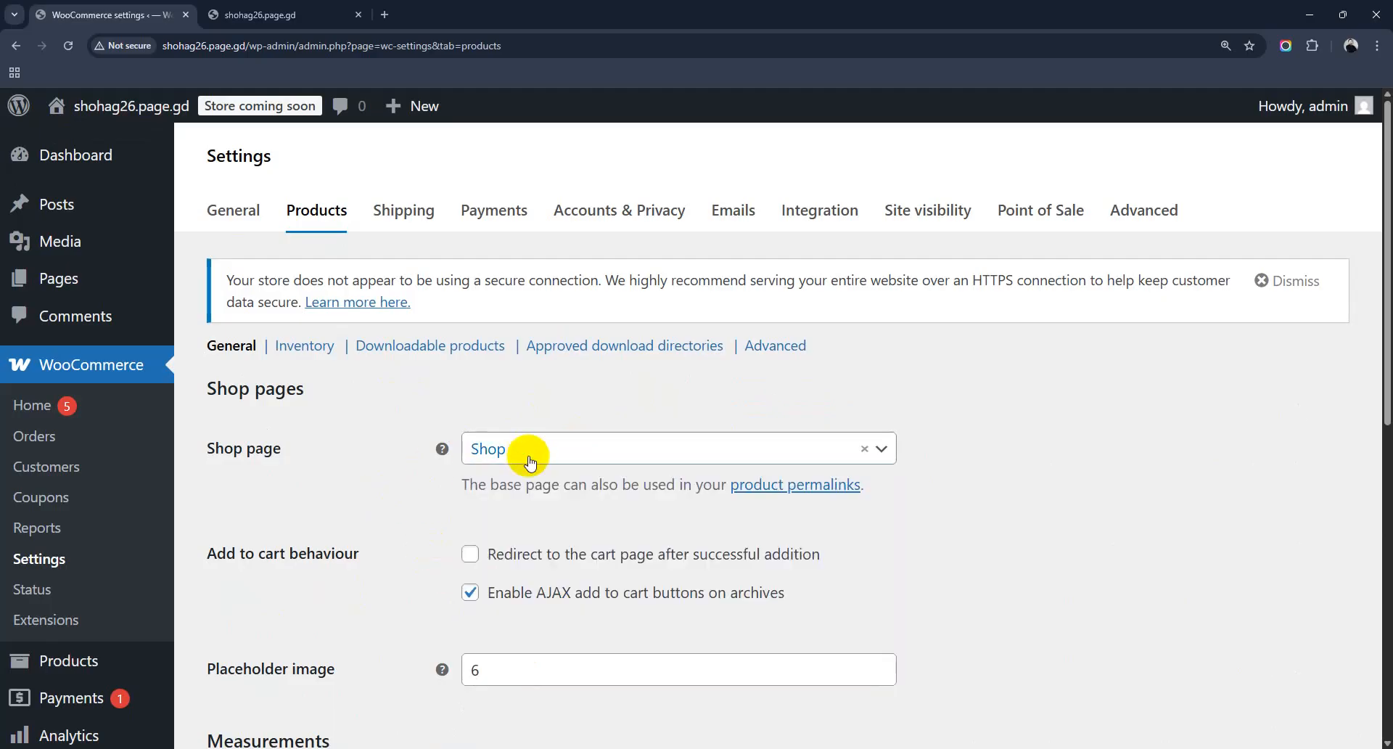
scroll(444, 519, "down", 3)
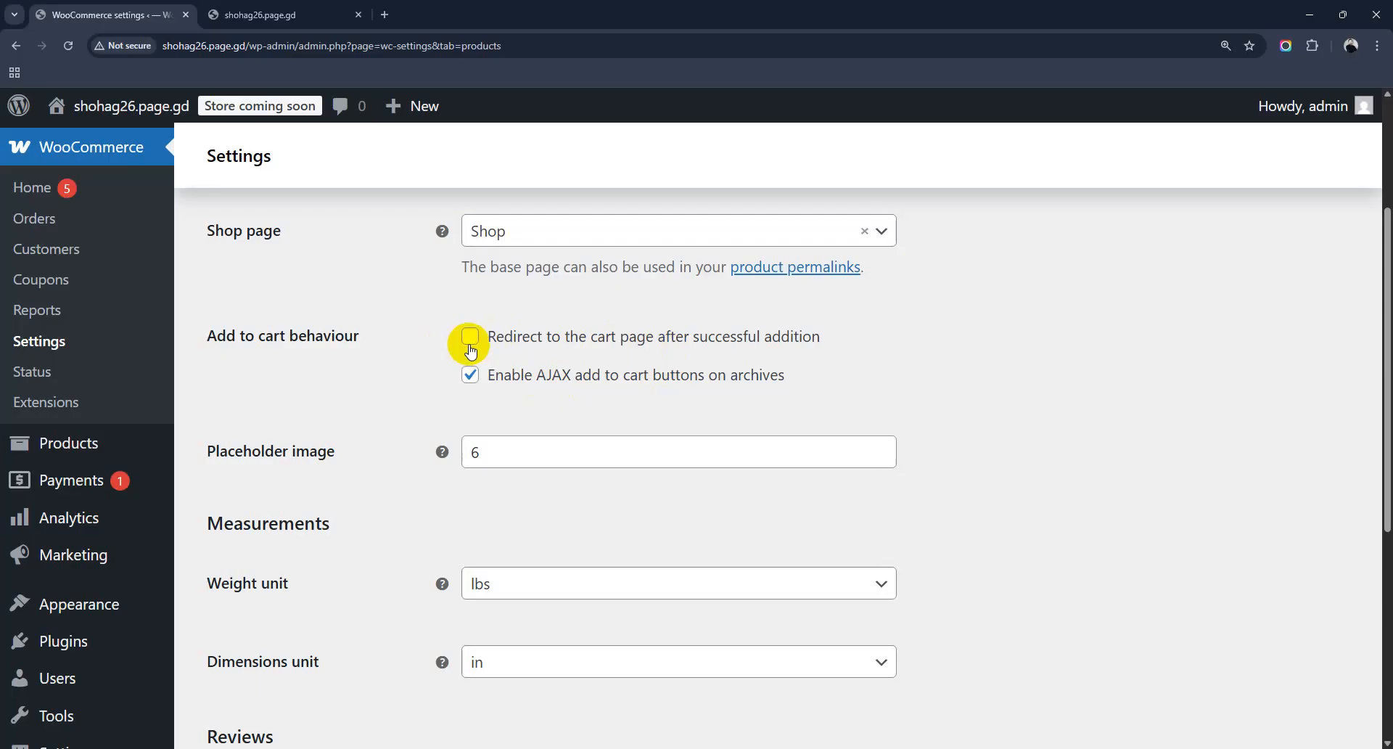
scroll(470, 350, "down", 2)
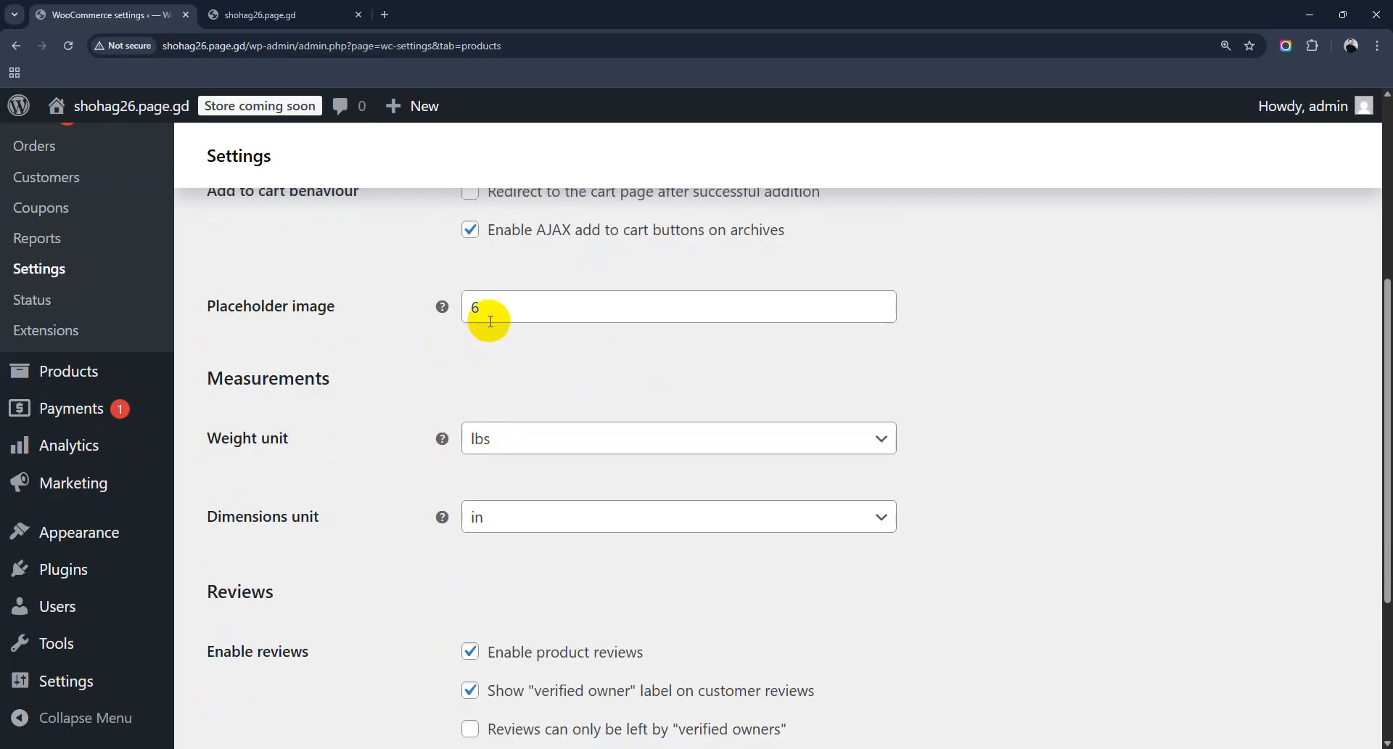
left_click_drag(483, 306, 463, 305)
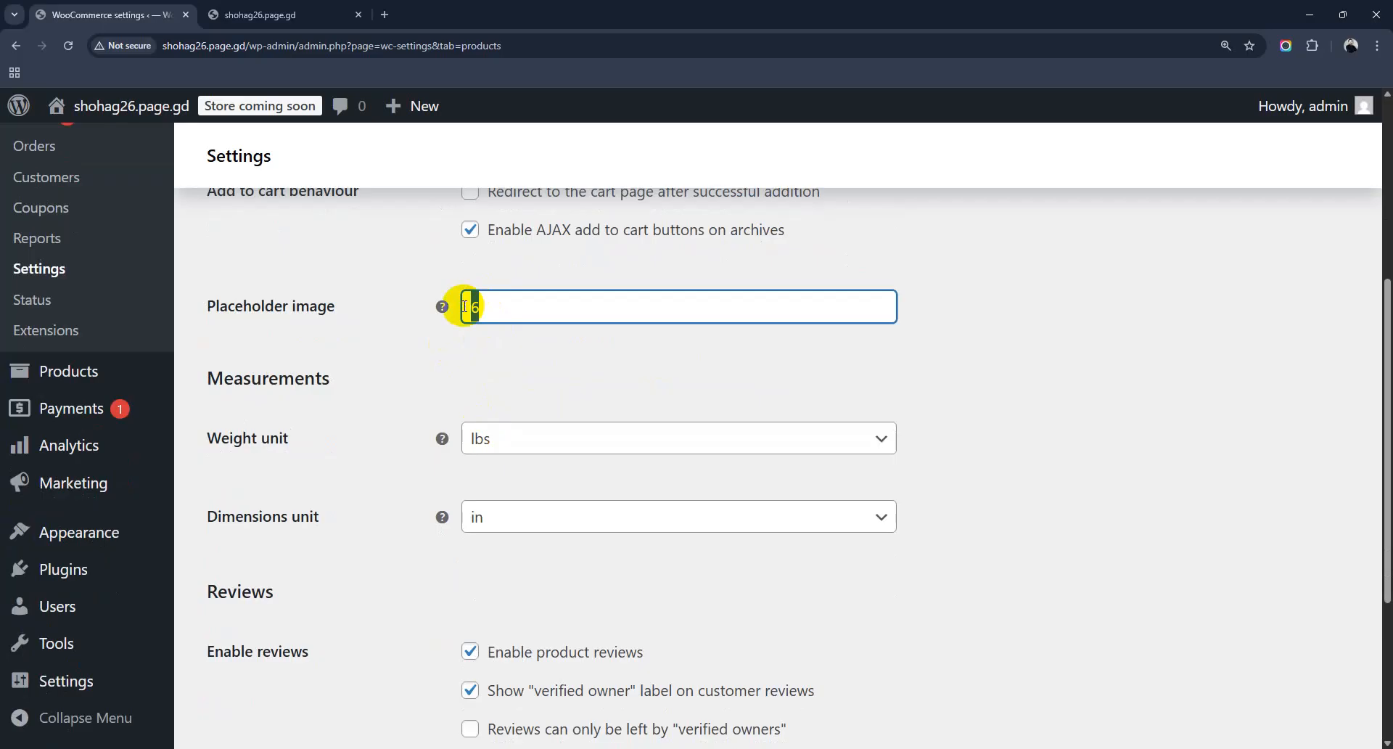
key("BackSpace")
scroll(473, 378, "down", 3)
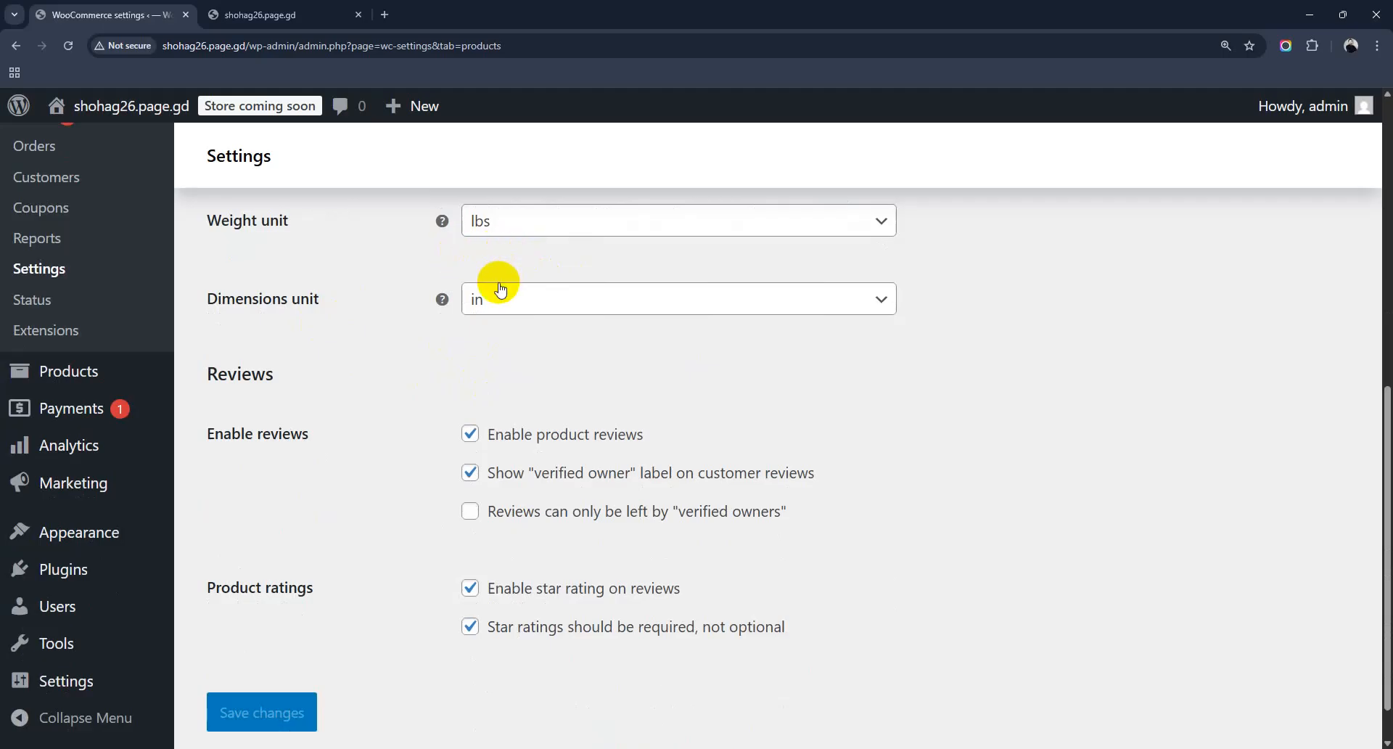
Step: Allow reviews only from verified owners and save the product settings
scroll(516, 330, "down", 1)
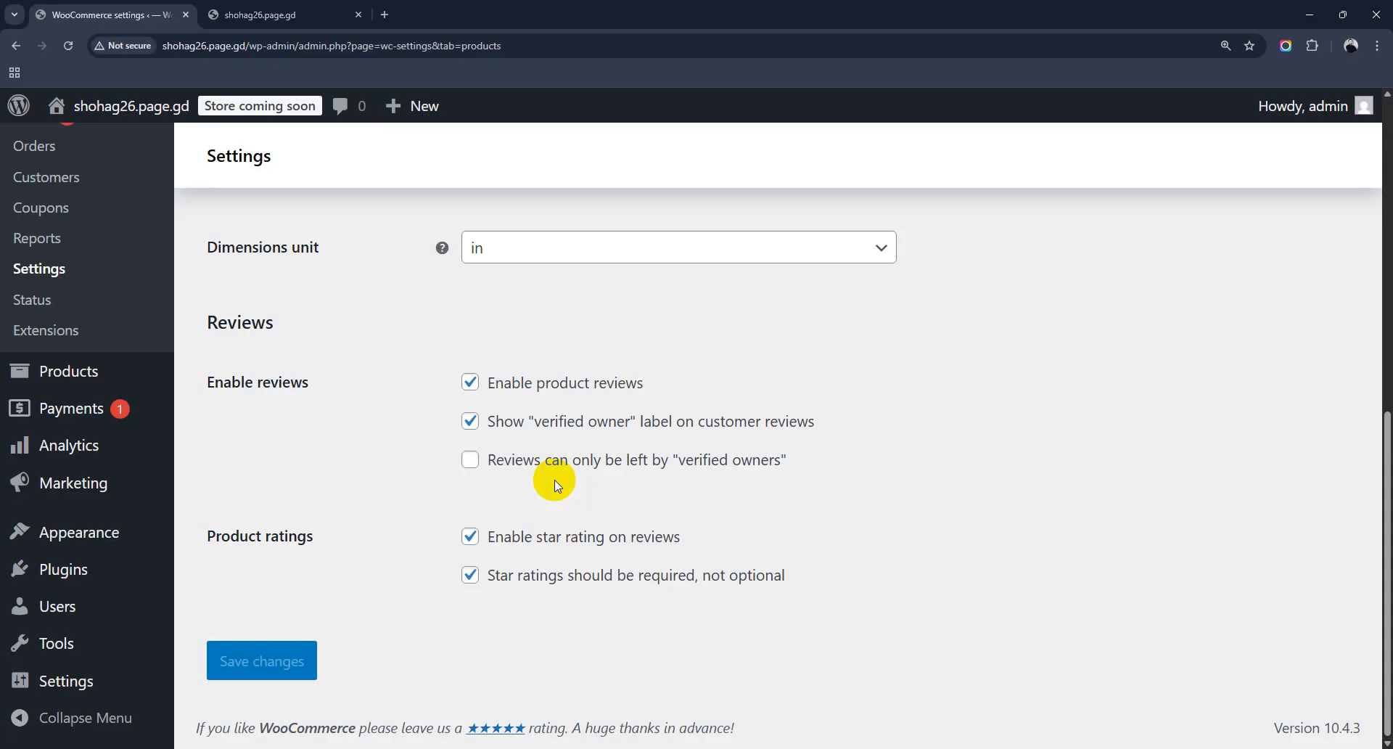
left_click(471, 461)
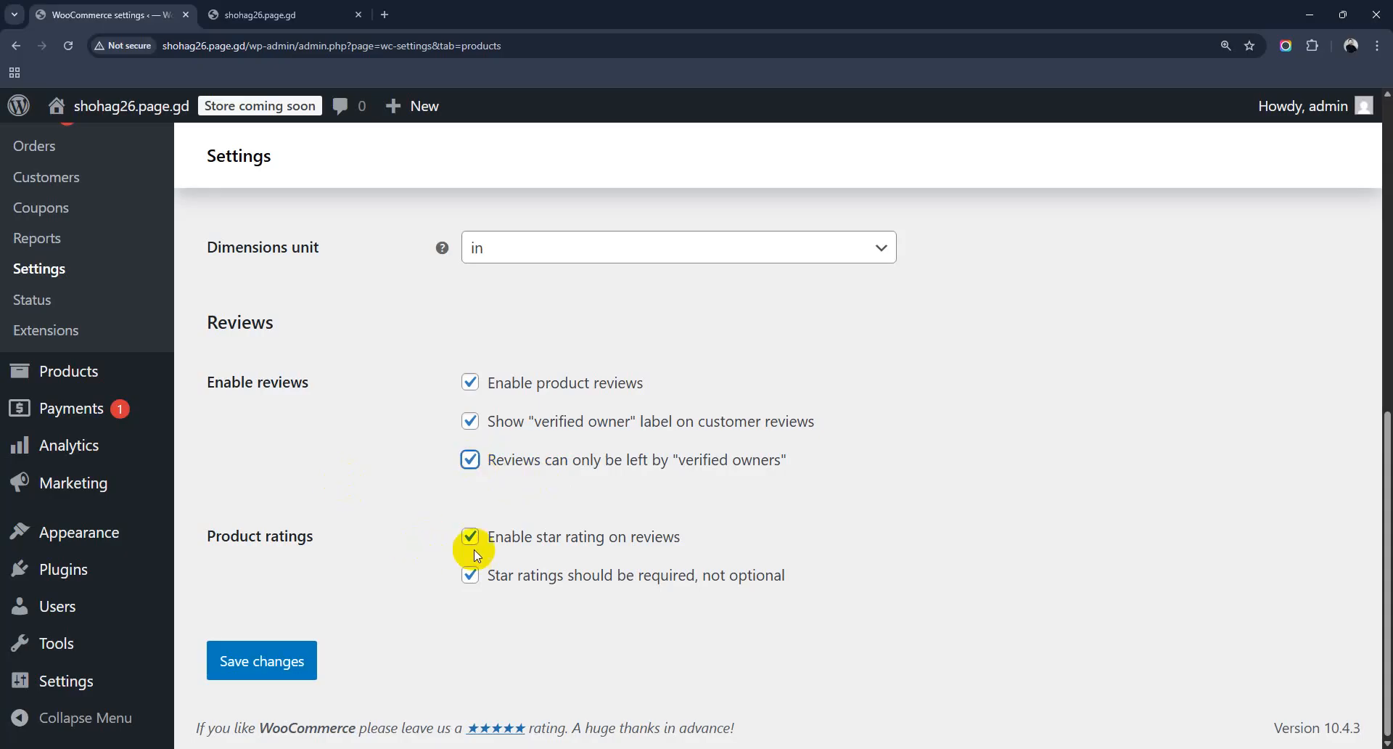
left_click(287, 657)
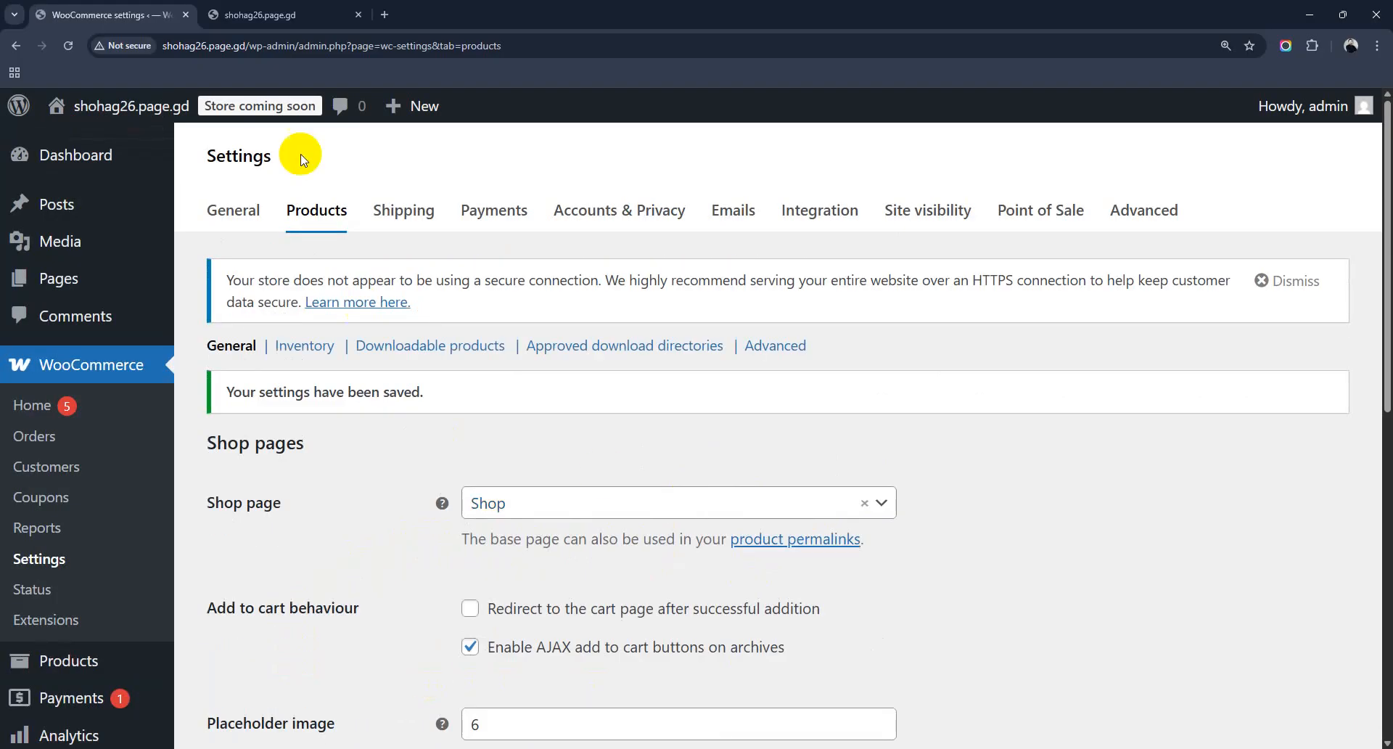
Step: Switch to the Payments settings and look over the providers offered for Bangladesh
left_click(497, 220)
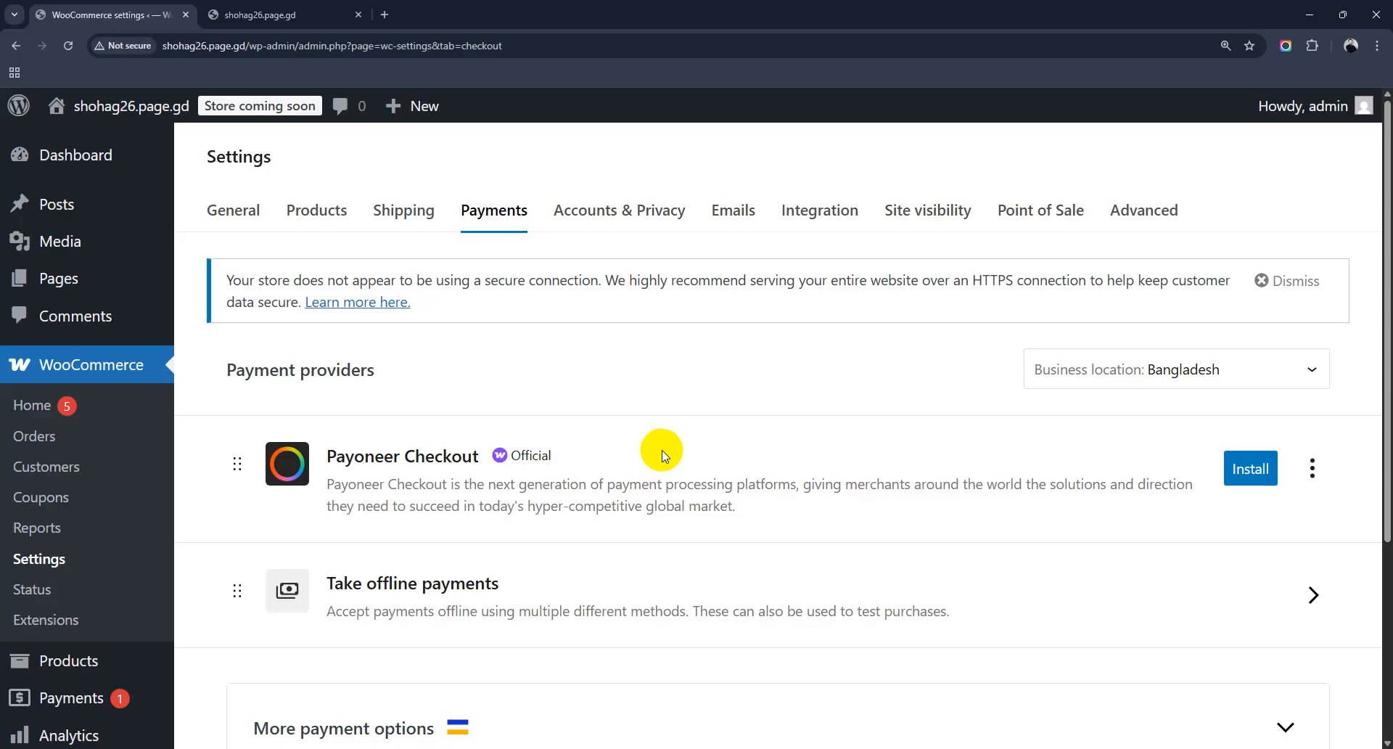
scroll(663, 453, "down", 3)
scroll(660, 507, "up", 3)
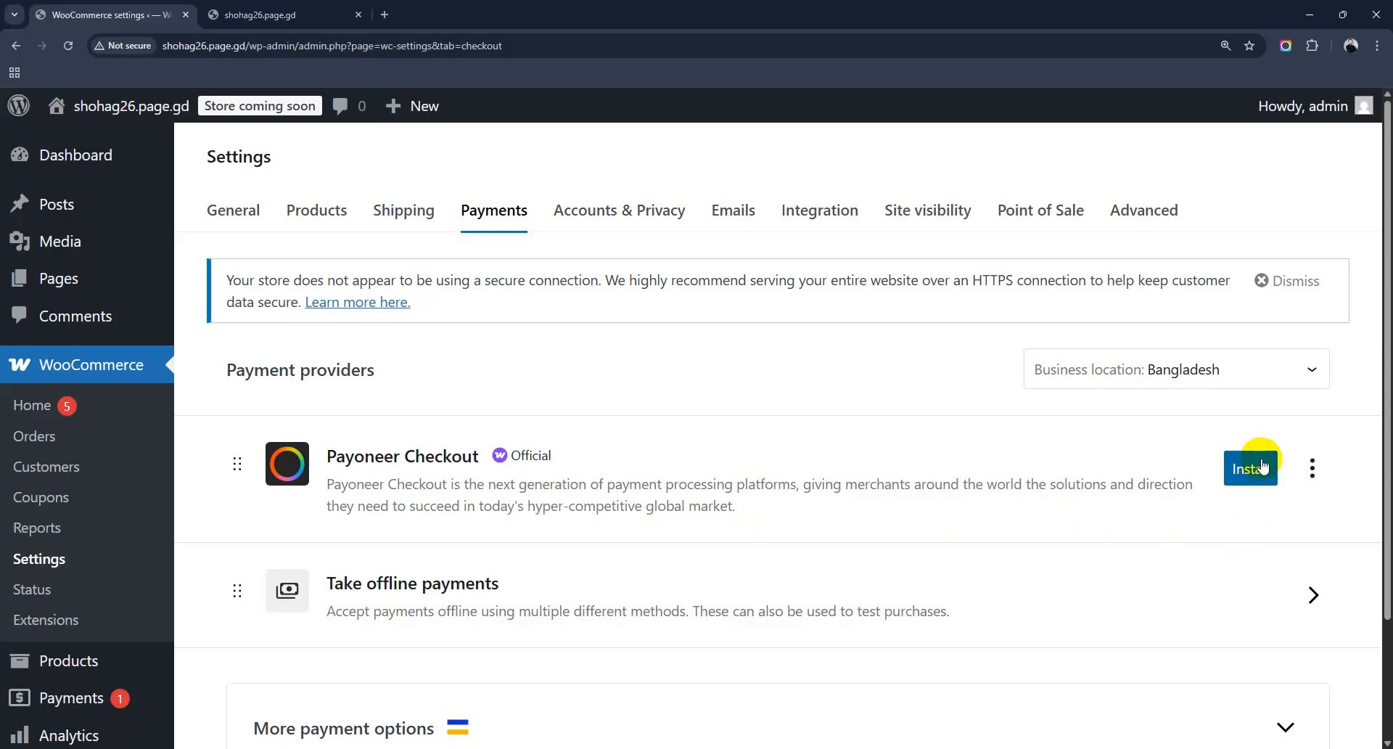
scroll(1252, 467, "down", 1)
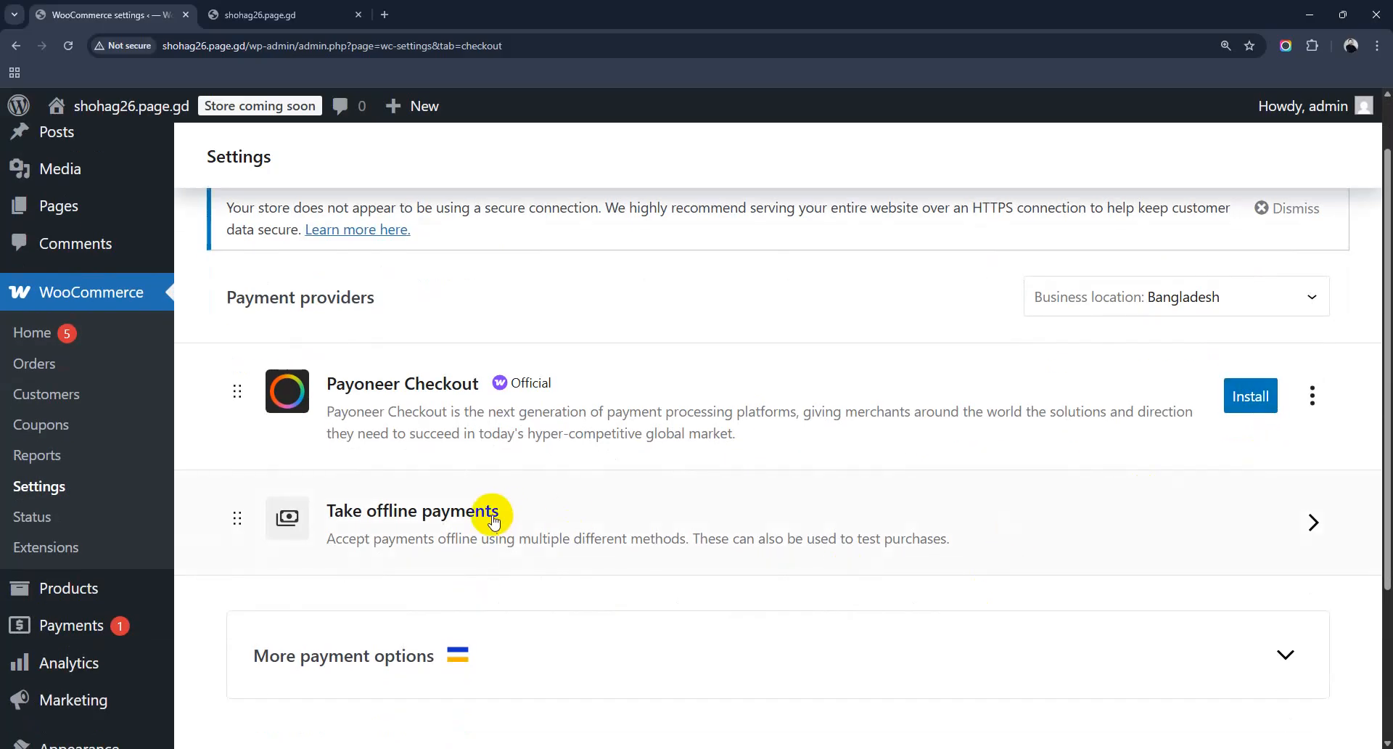
Step: Enable Cash on delivery under offline payments and go back to the providers list
left_click(1313, 524)
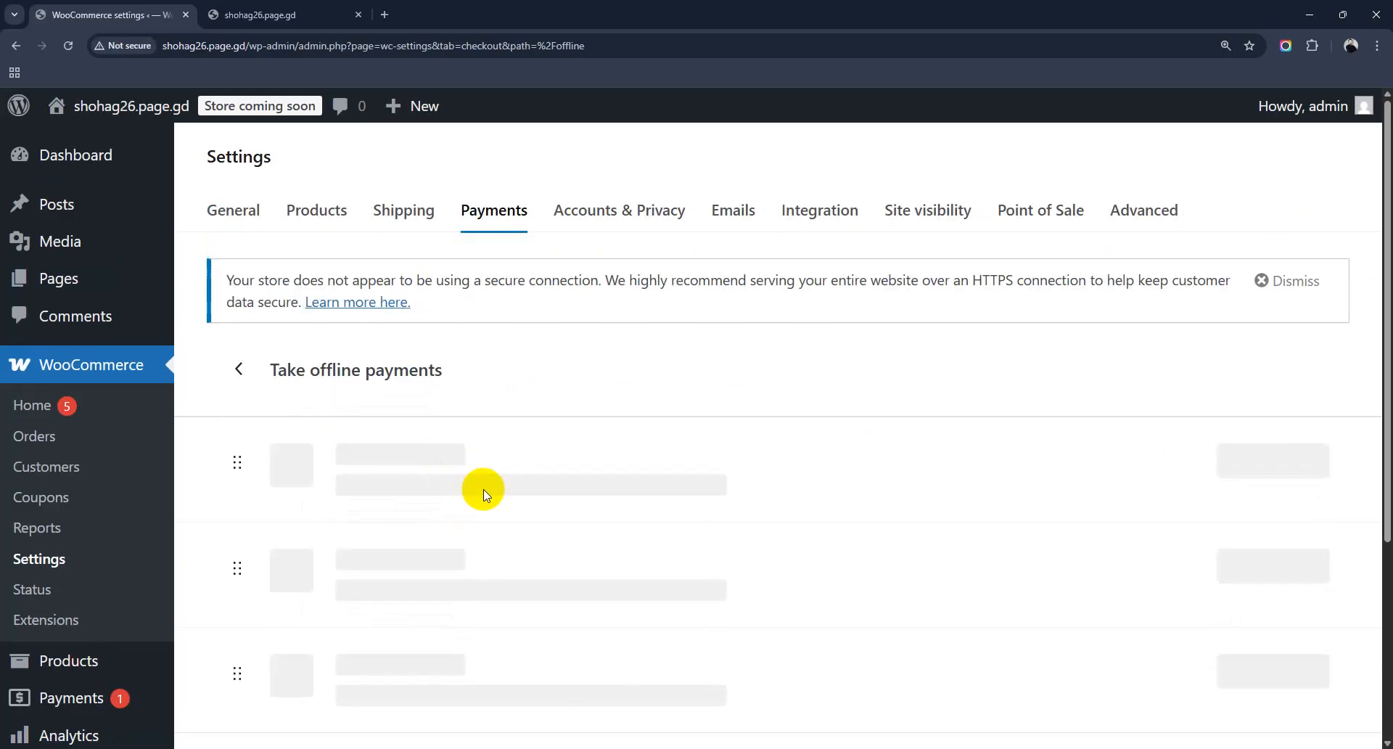
scroll(483, 489, "down", 1)
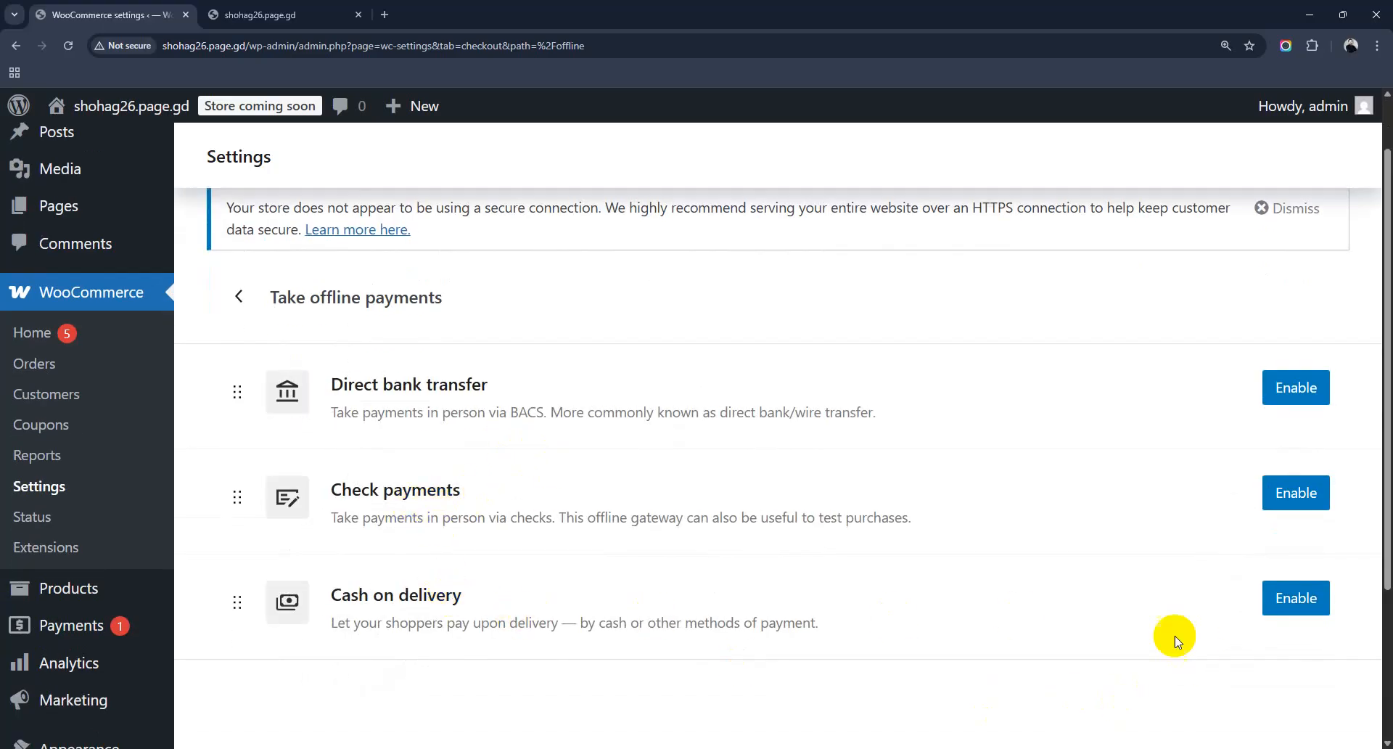
left_click(1298, 612)
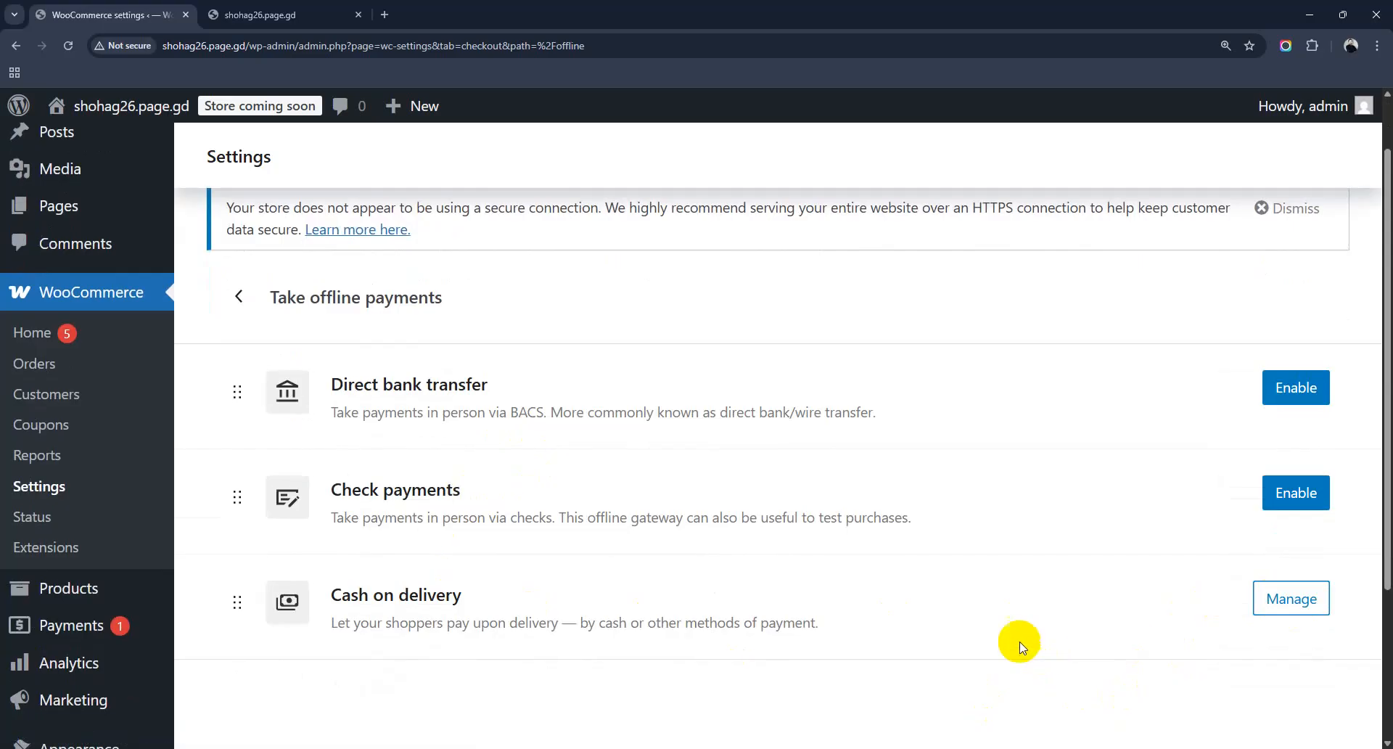
scroll(921, 601, "down", 3)
scroll(921, 597, "up", 4)
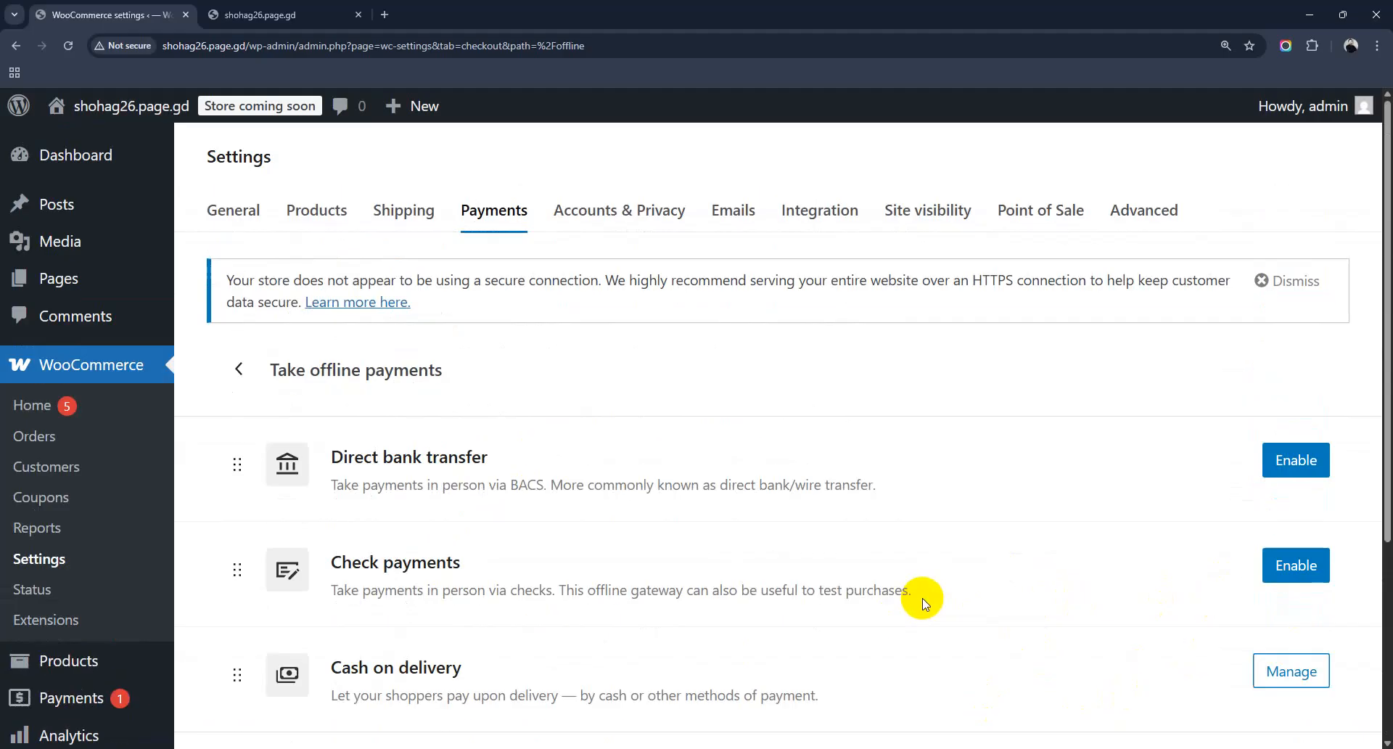
left_click(242, 370)
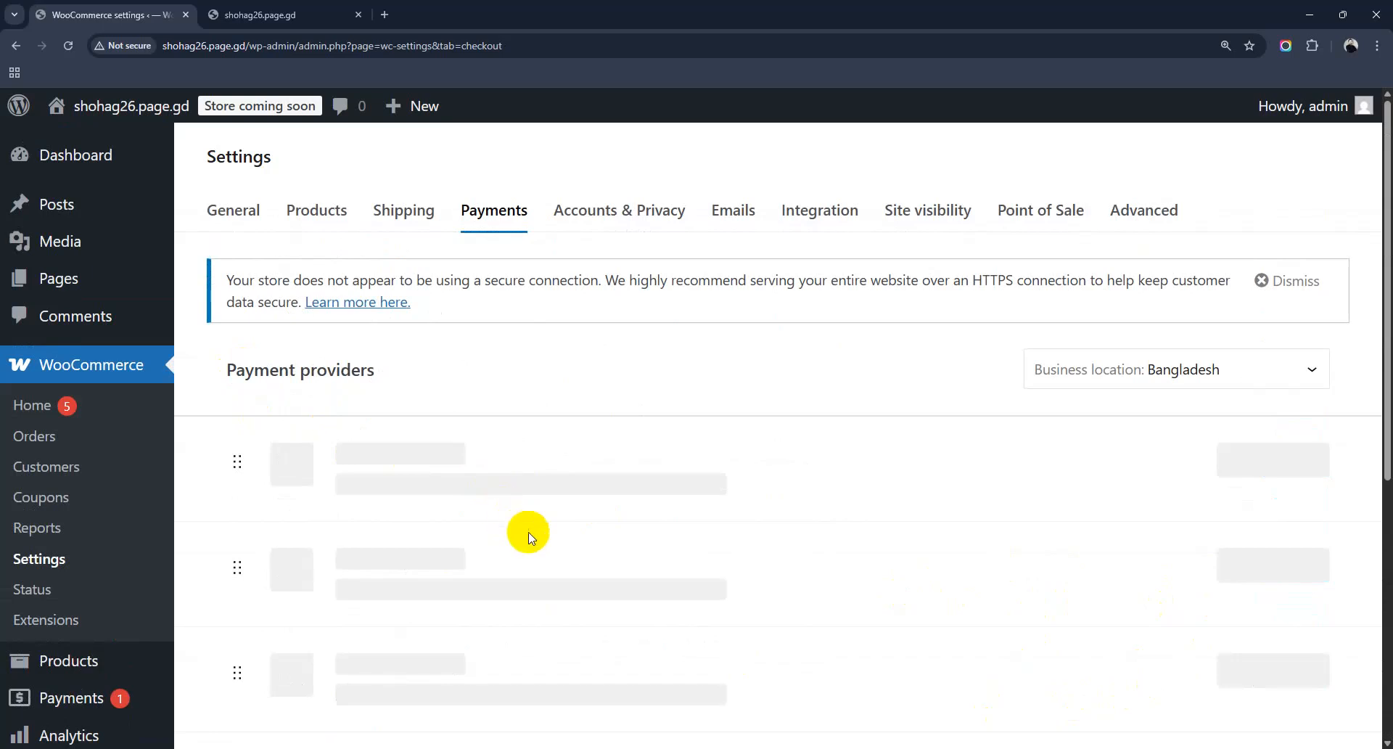
Step: Expand More payment options to show Visa Acceptance Solutions and scroll through the list
scroll(488, 507, "down", 2)
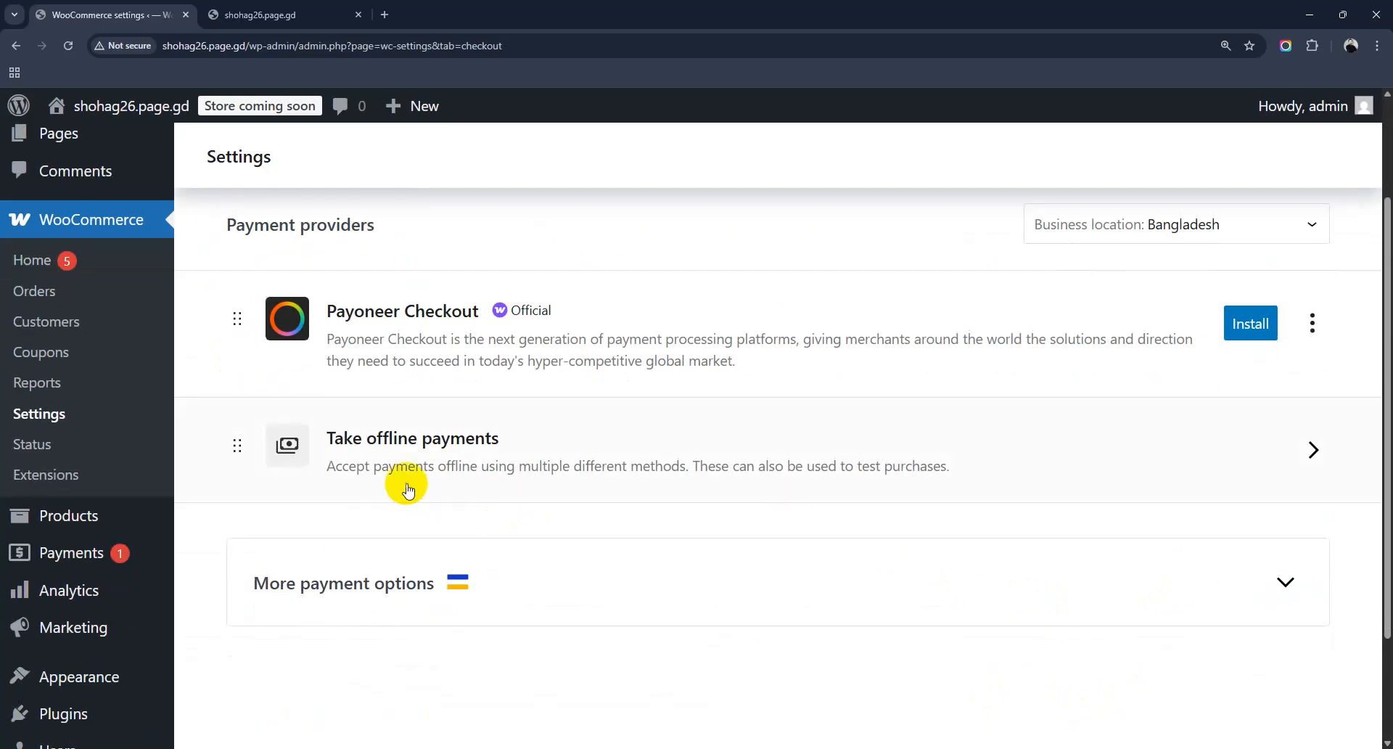
scroll(682, 457, "down", 2)
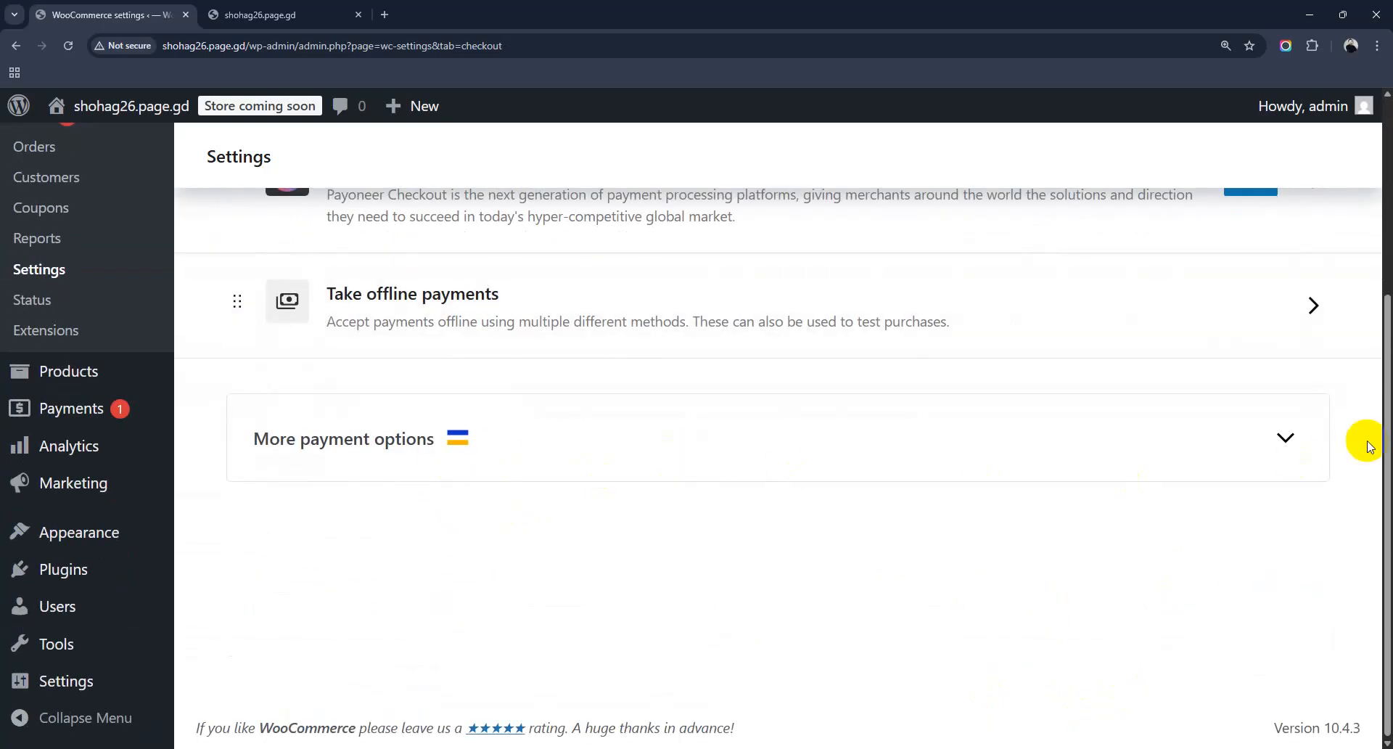
left_click(1283, 439)
scroll(872, 570, "down", 2)
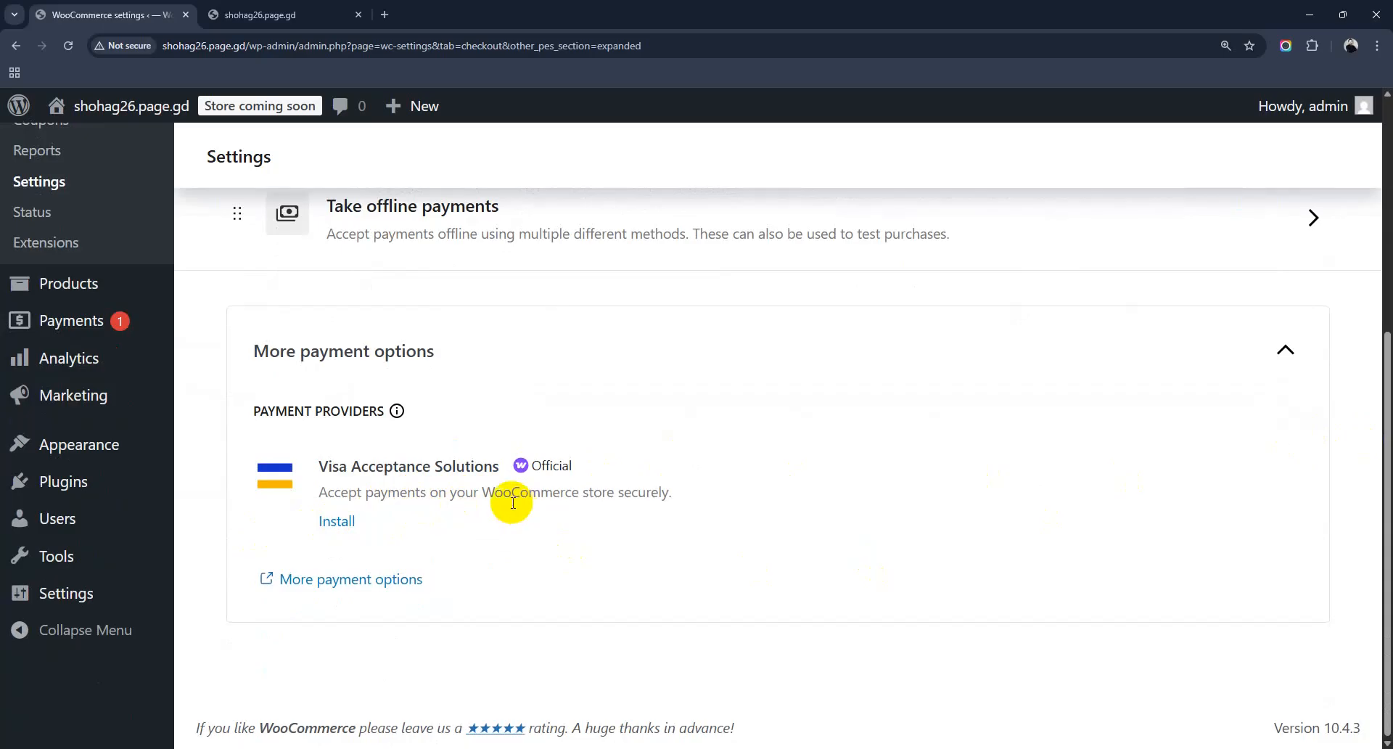
scroll(483, 506, "up", 5)
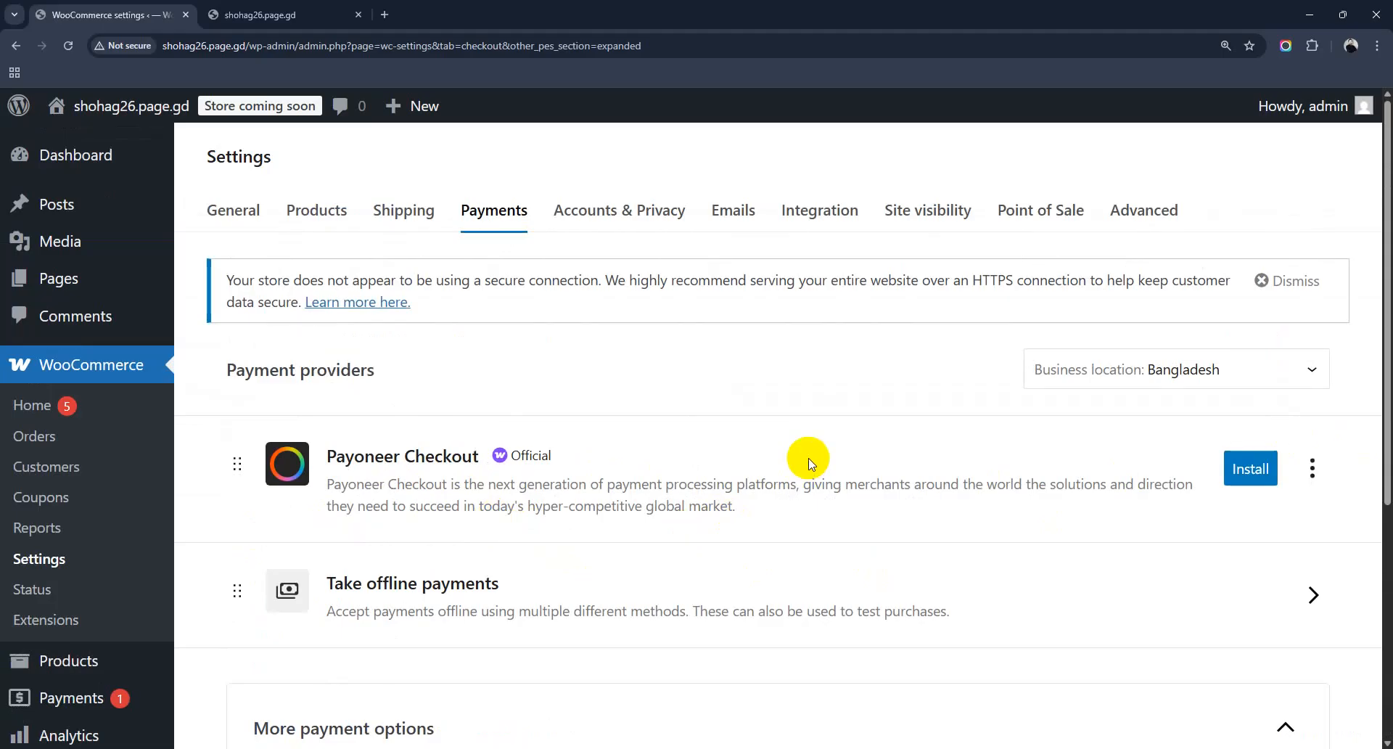
scroll(811, 463, "down", 3)
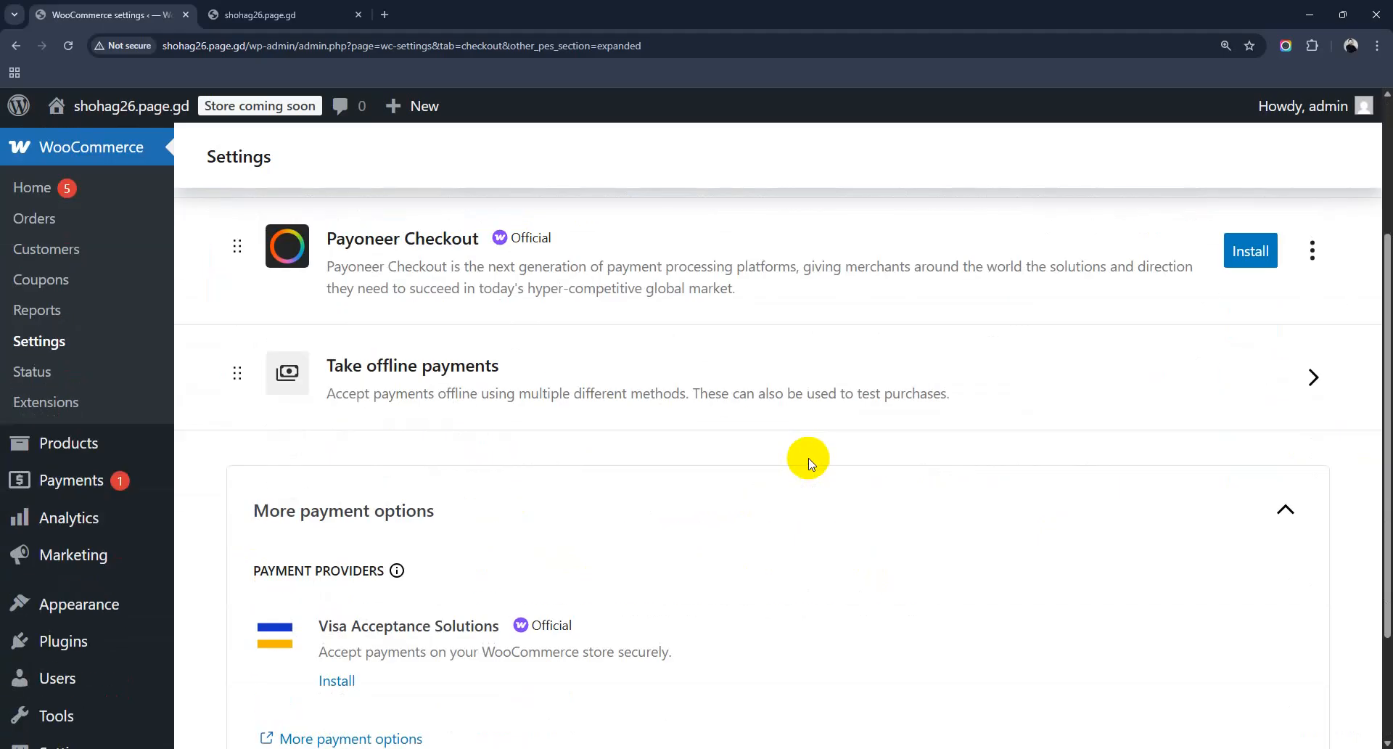
scroll(810, 463, "up", 3)
scroll(435, 535, "down", 5)
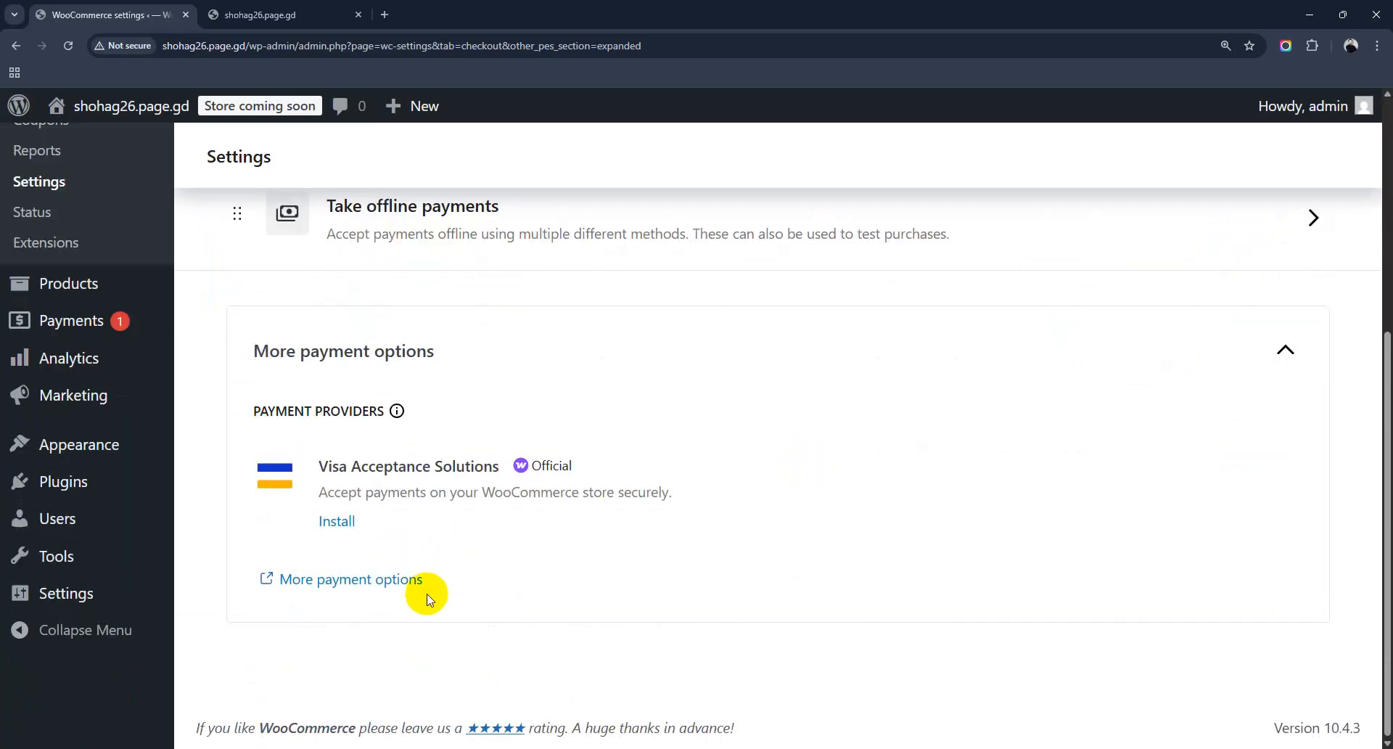
scroll(672, 568, "up", 5)
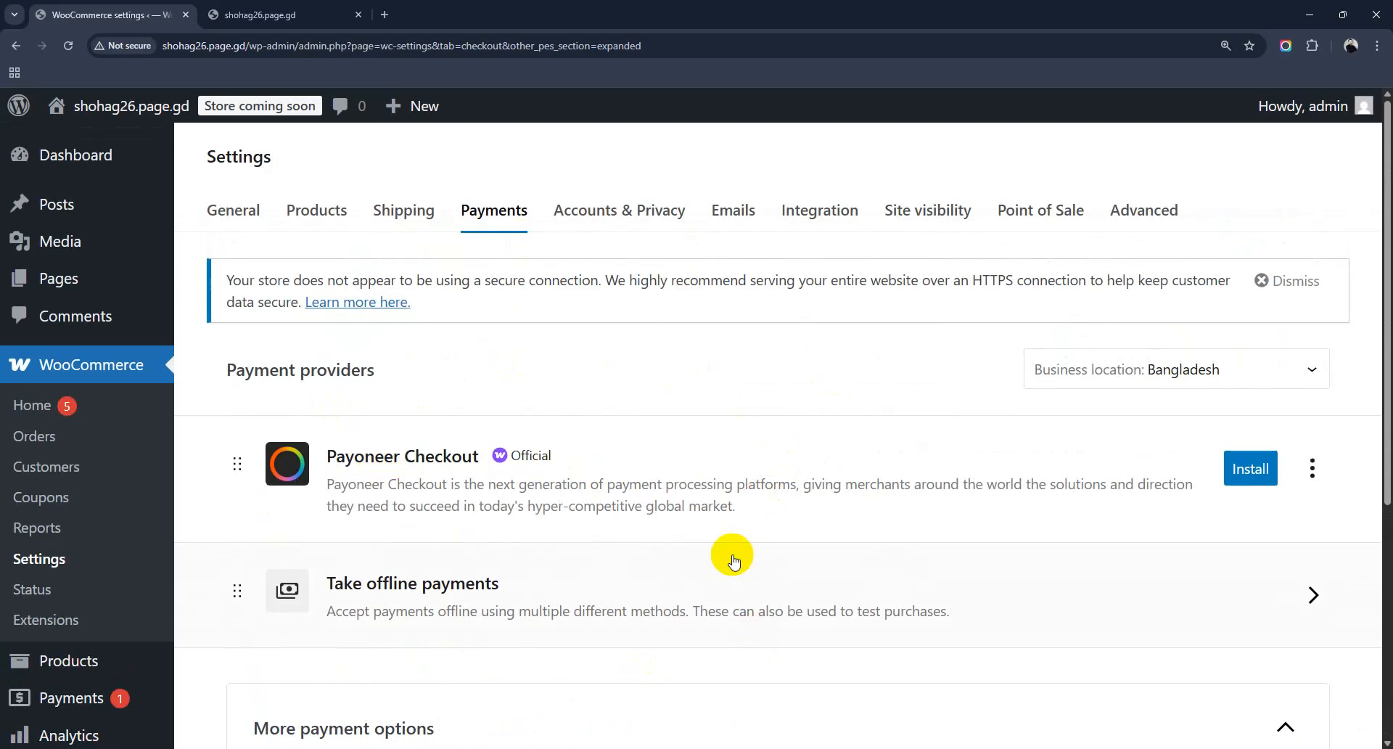
scroll(733, 560, "down", 5)
scroll(733, 561, "up", 5)
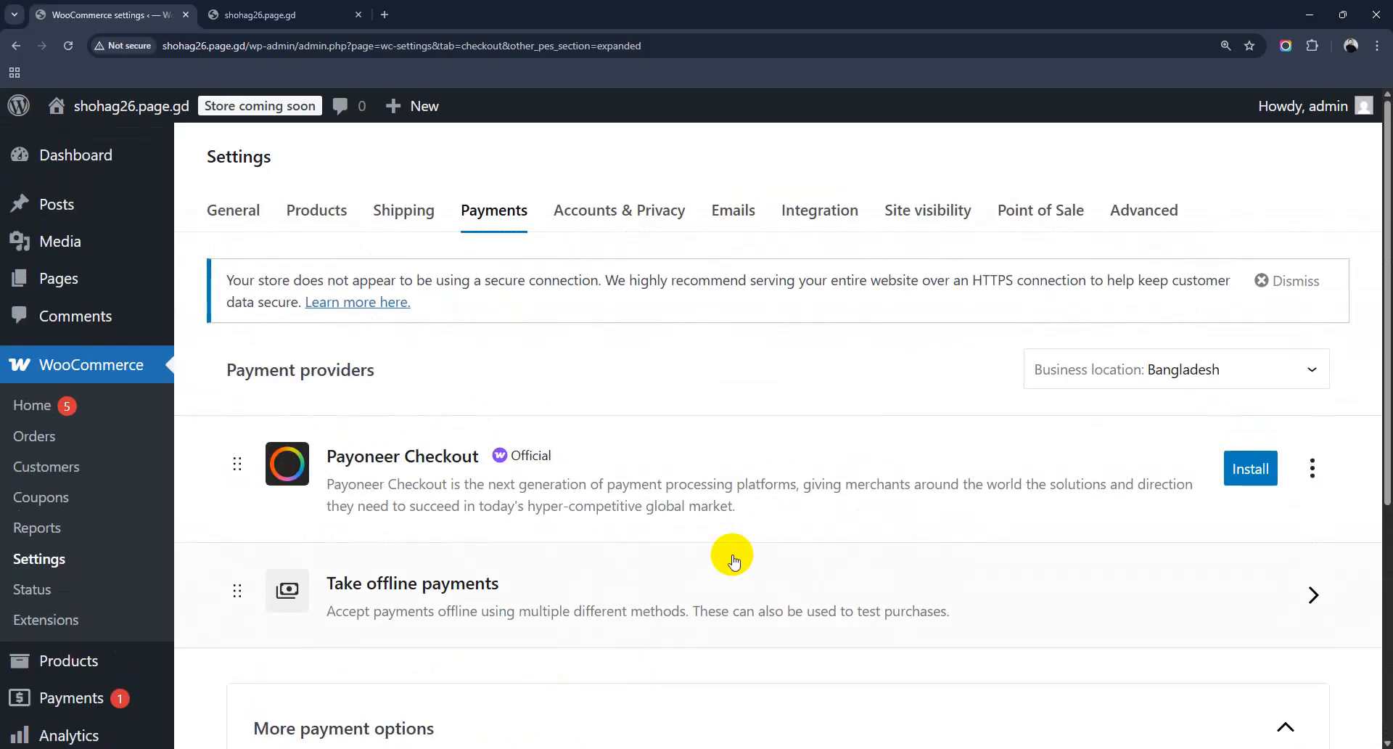
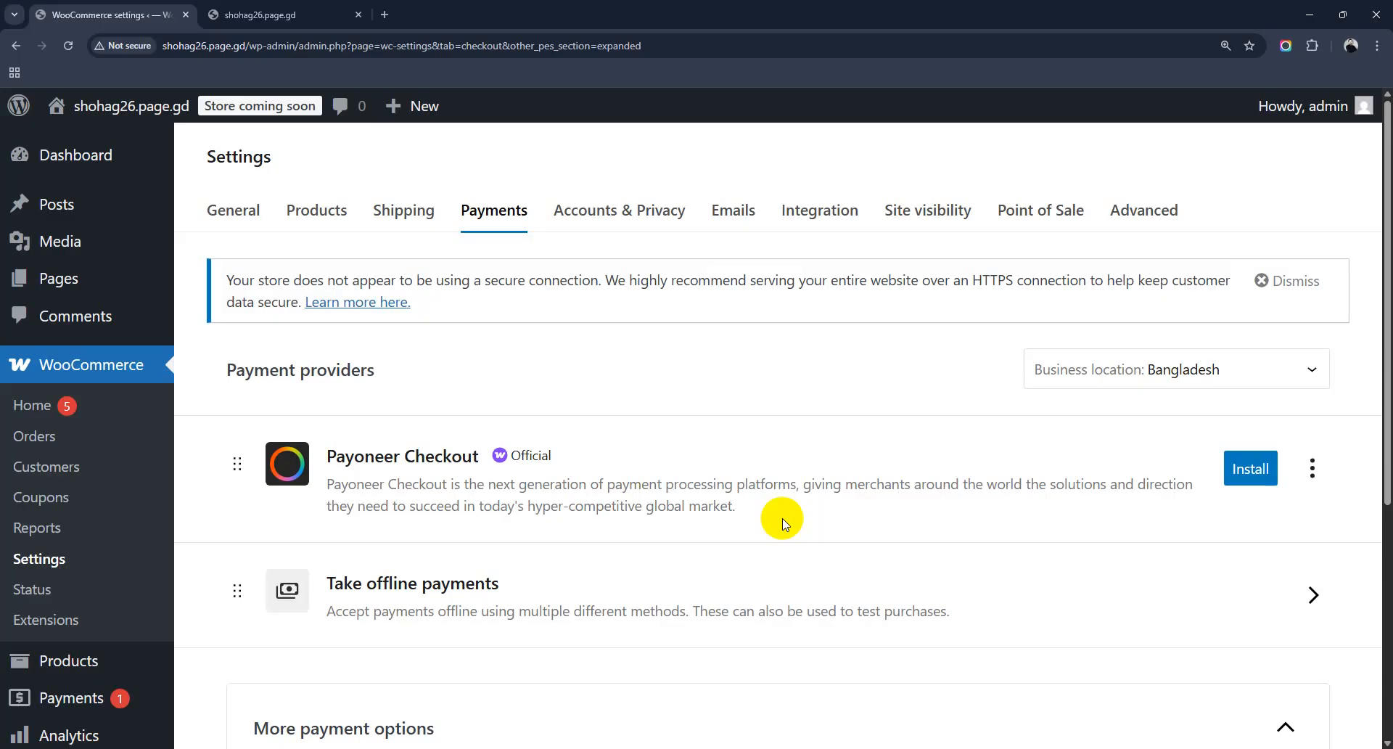
Step: Open the Accounts & Privacy settings and scroll through the guest checkout and account creation options
scroll(783, 522, "down", 3)
scroll(783, 522, "down", 3)
scroll(784, 523, "up", 6)
scroll(737, 433, "down", 3)
scroll(731, 435, "up", 4)
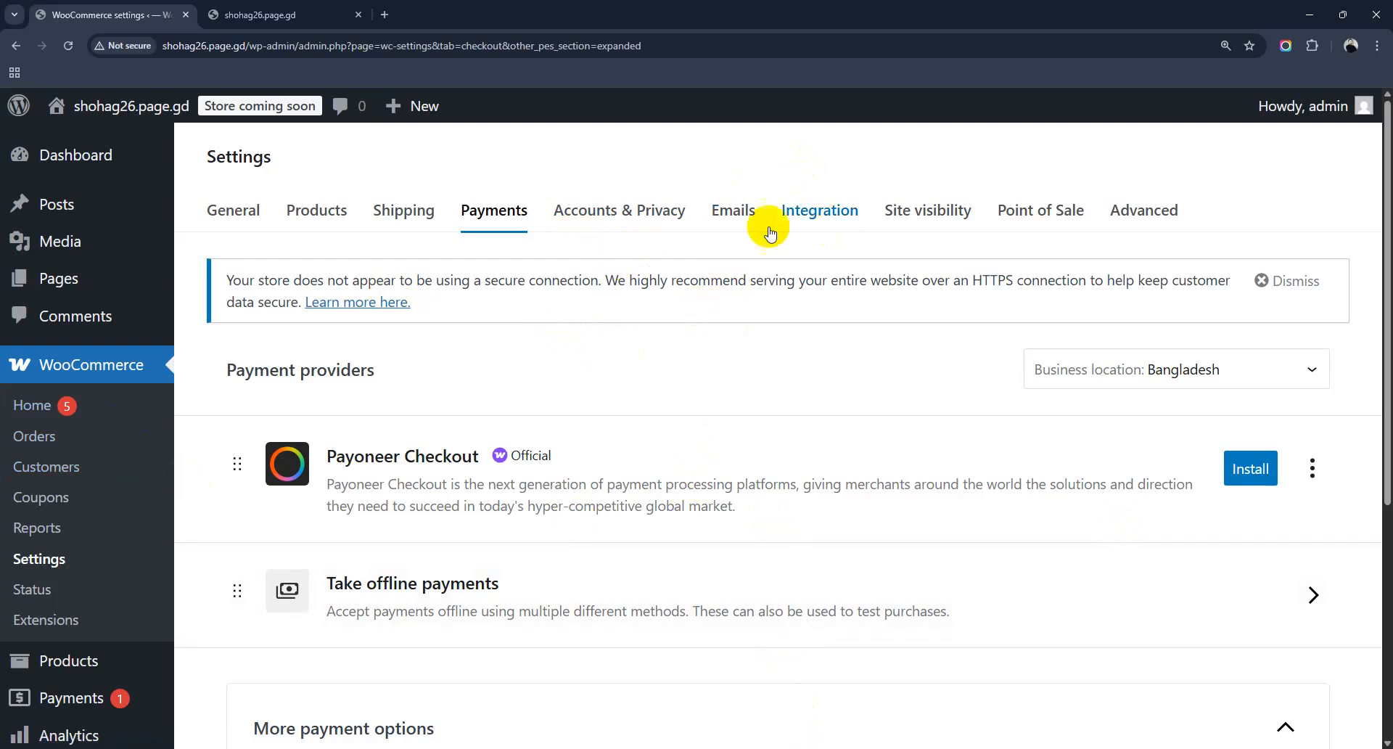
left_click(613, 211)
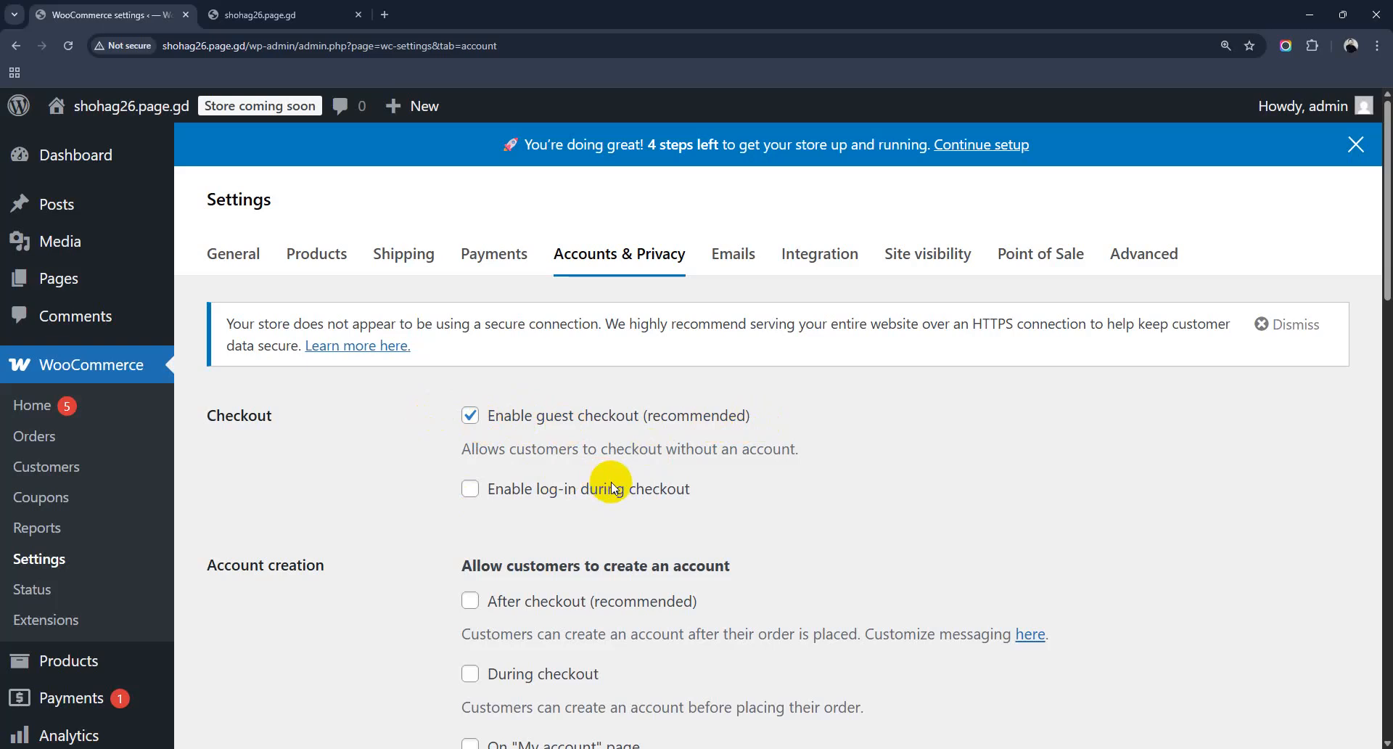
scroll(529, 507, "down", 2)
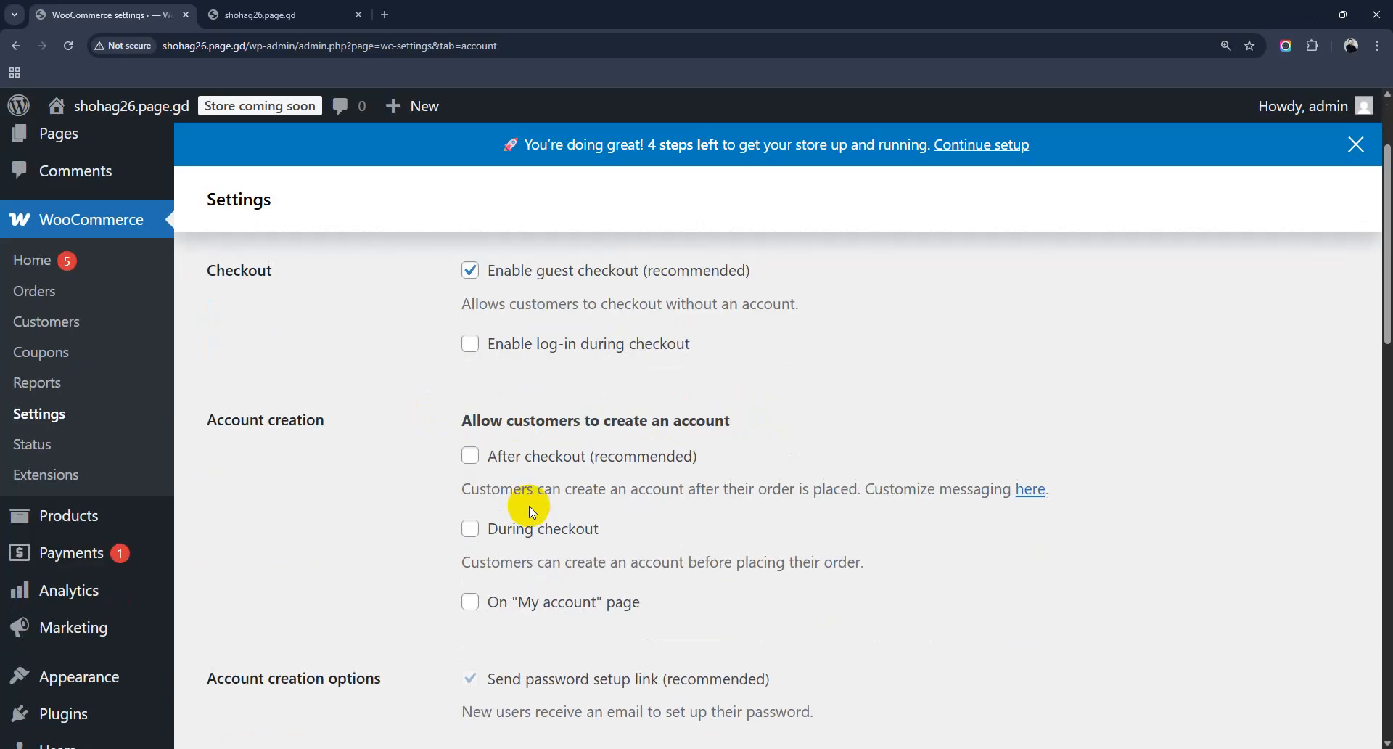
scroll(529, 506, "down", 18)
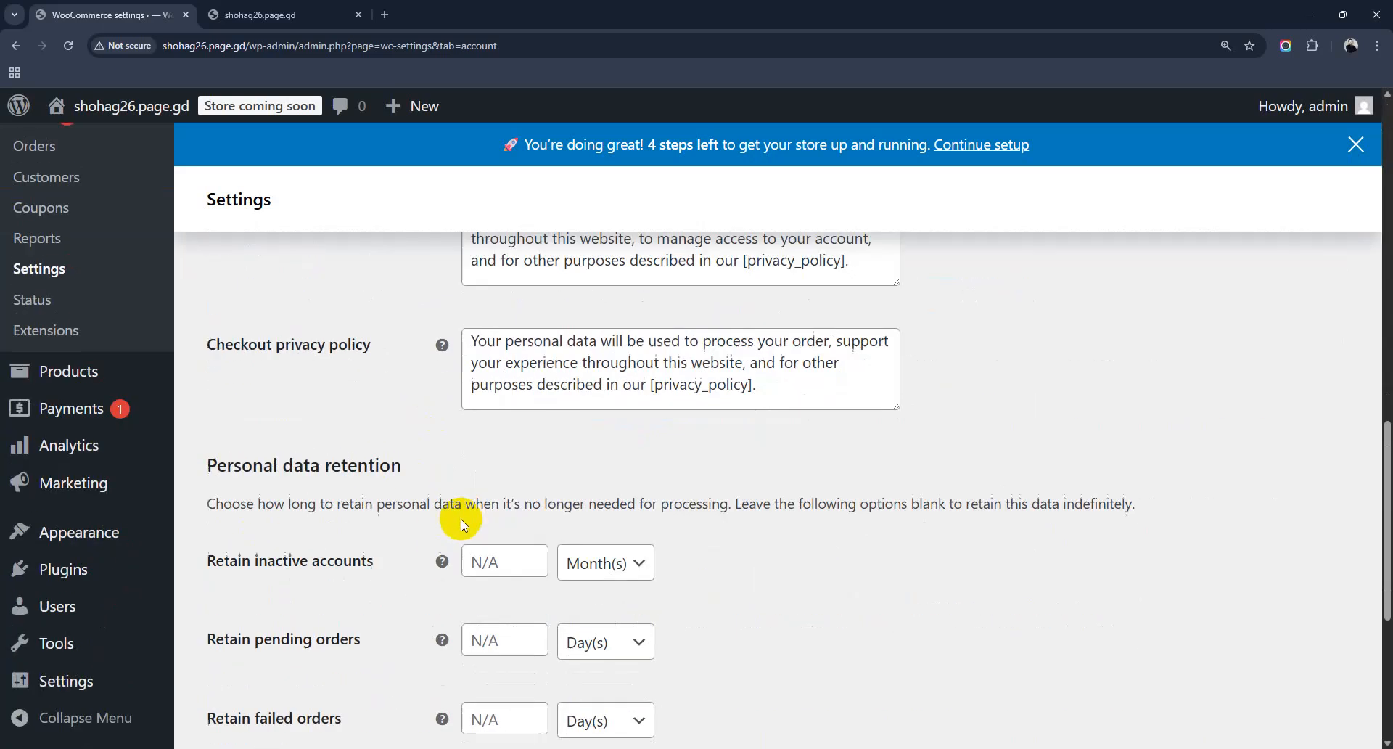
scroll(537, 487, "up", 20)
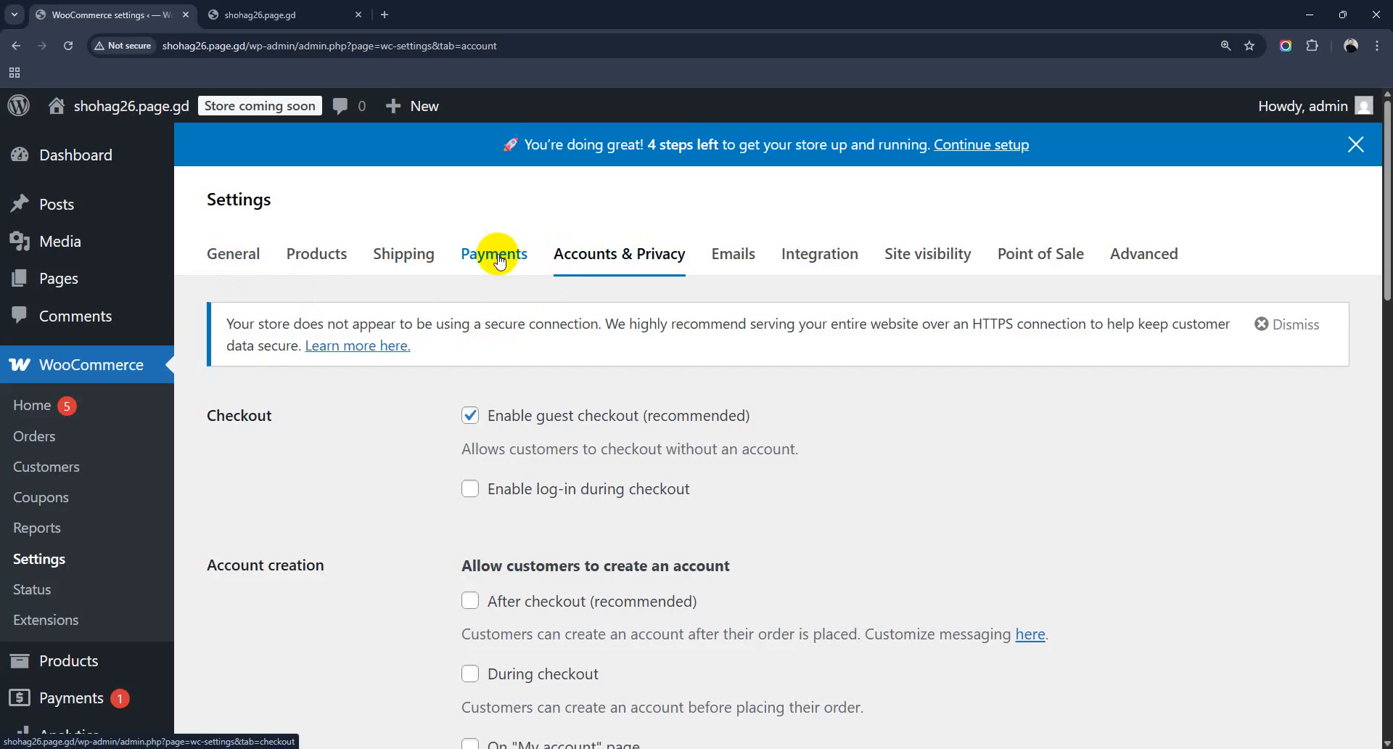
scroll(107, 519, "down", 7)
scroll(107, 519, "up", 7)
left_click(261, 15)
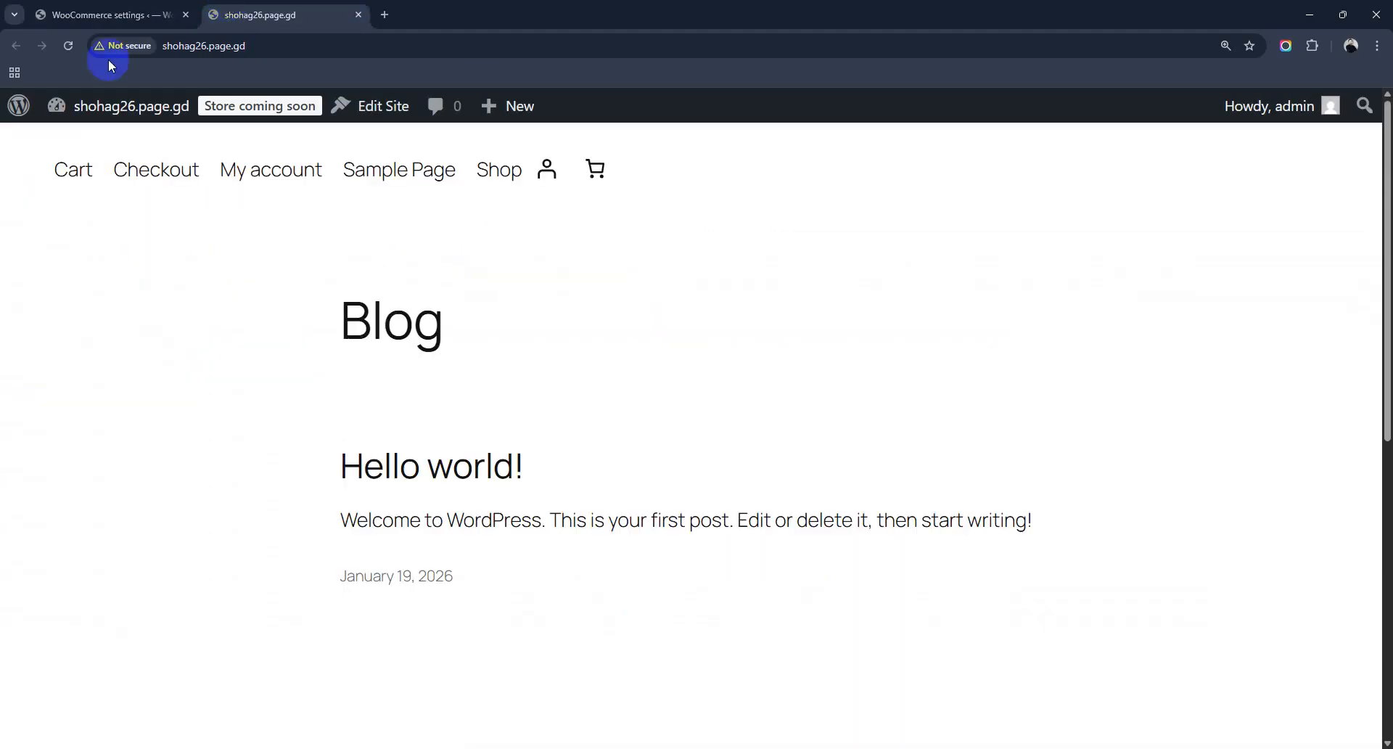
left_click(109, 14)
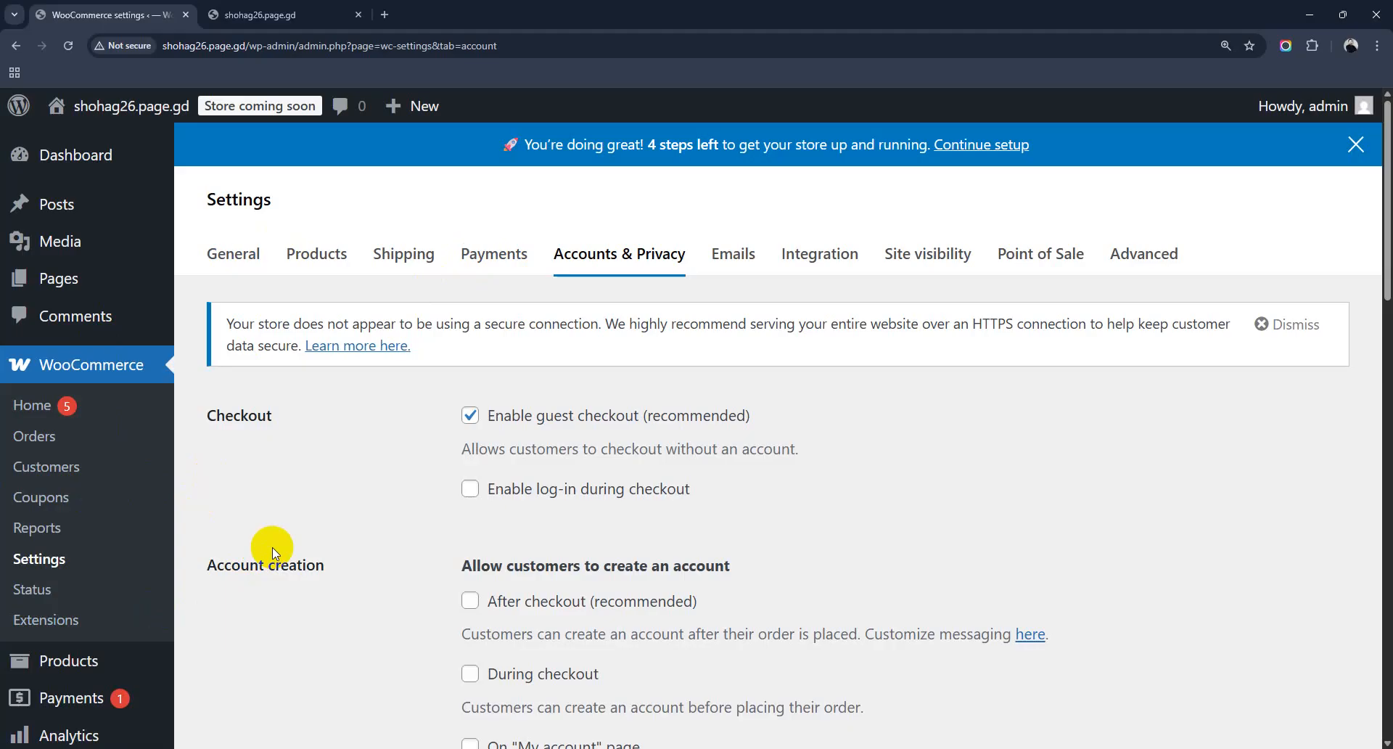
Step: Go to Products > All Products from the admin sidebar
scroll(272, 546, "down", 1)
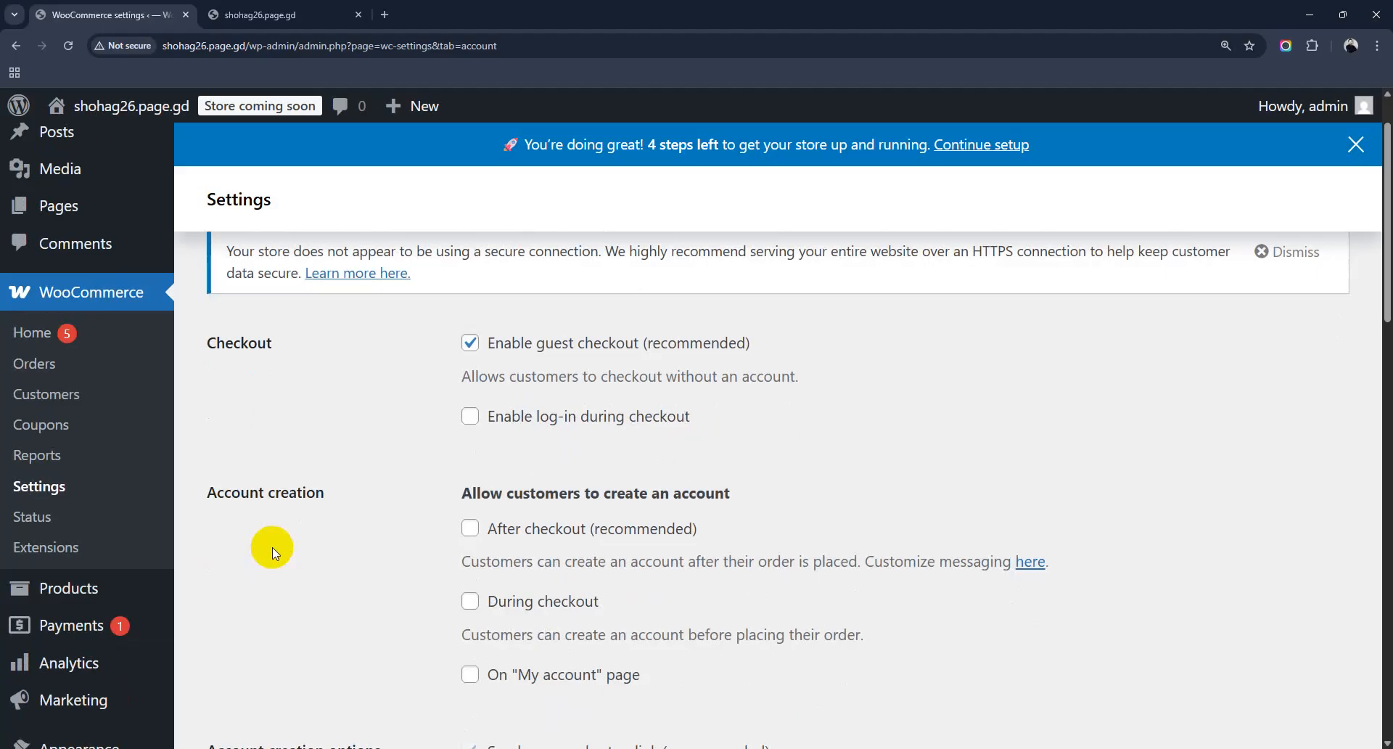
scroll(272, 547, "down", 2)
left_click(85, 457)
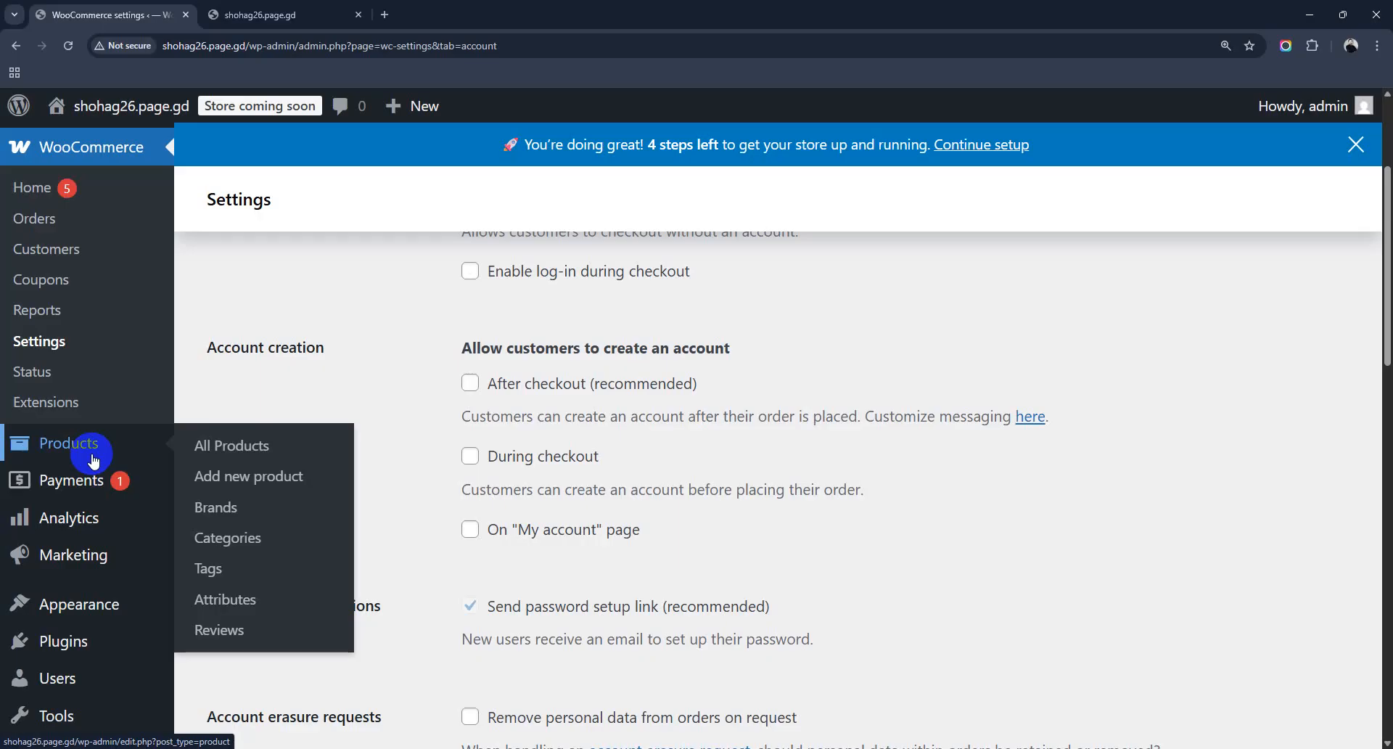
left_click(239, 448)
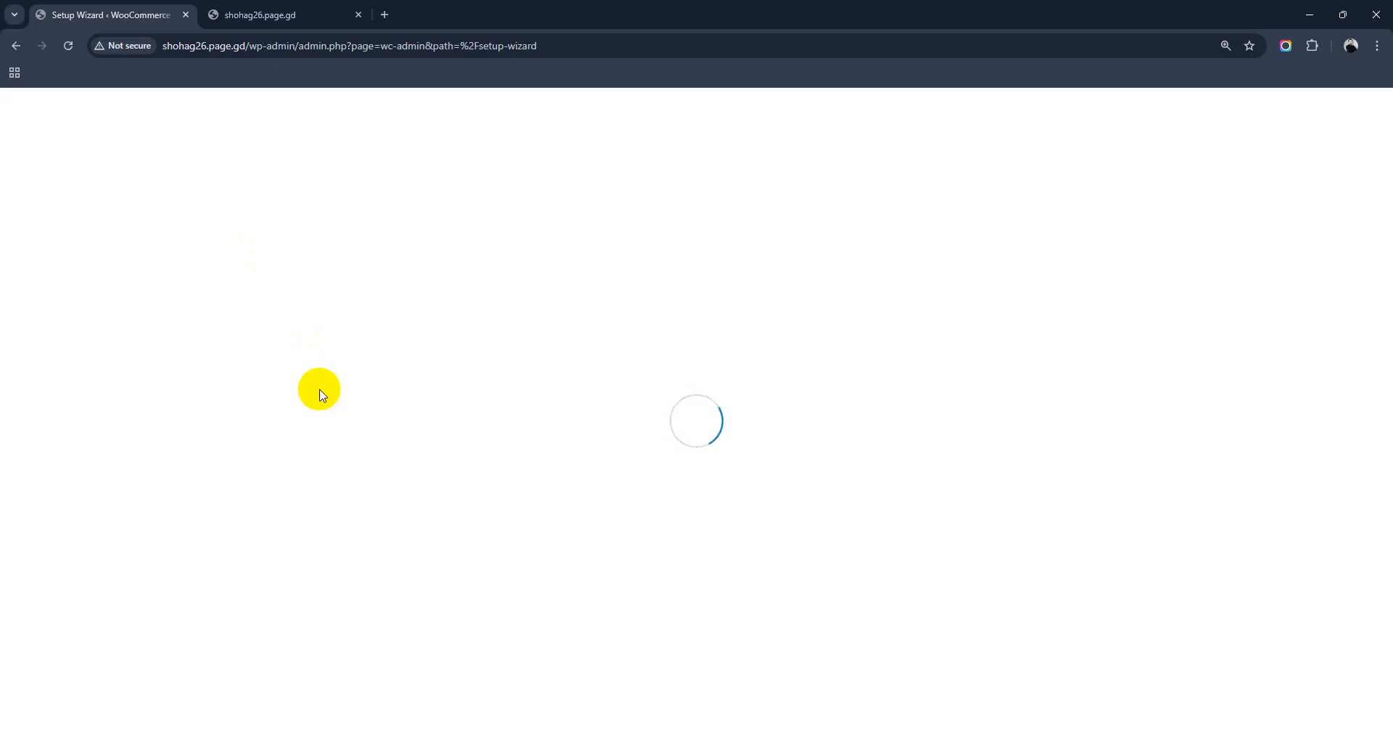
Step: Trim the address to shohag26.page.gd/wp-admin/ to leave the setup wizard for the Dashboard
left_click_drag(249, 46, 737, 46)
key("BackSpace")
key("Return")
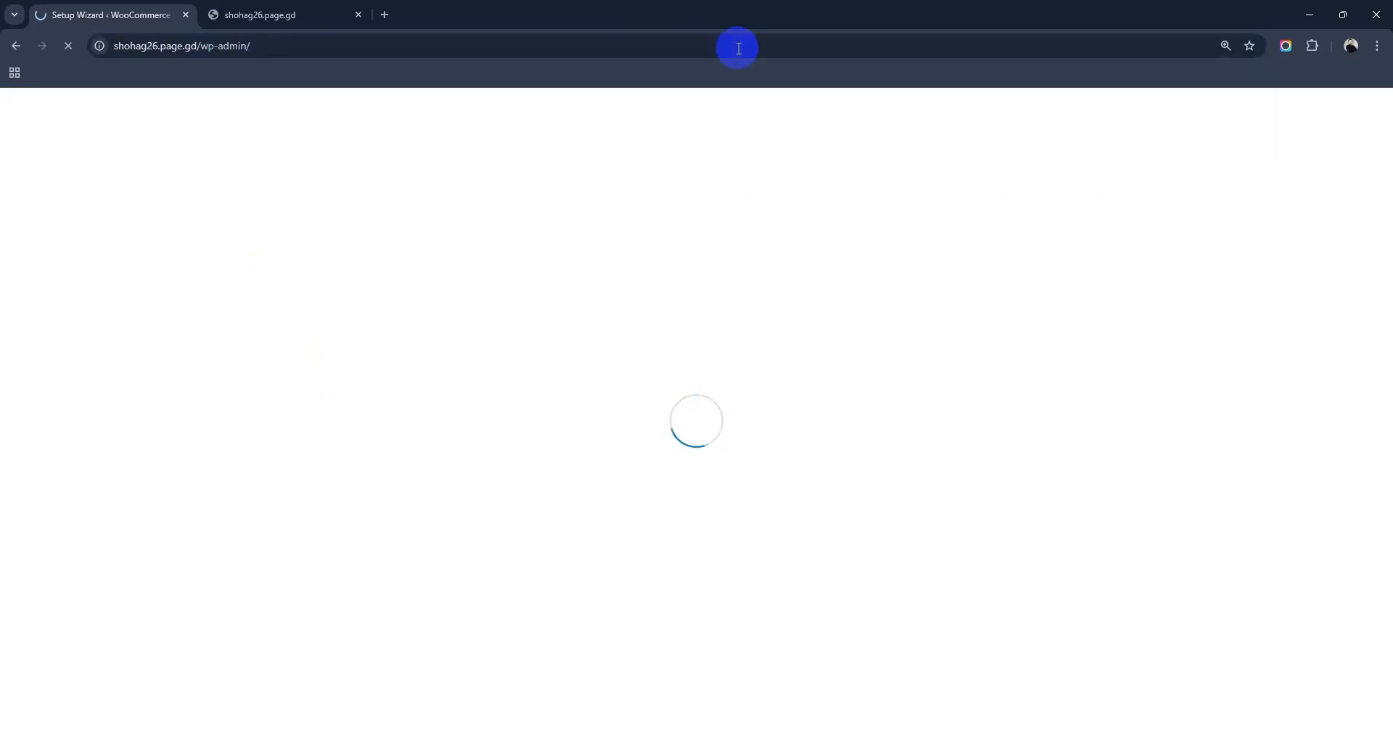
scroll(745, 630, "down", 3)
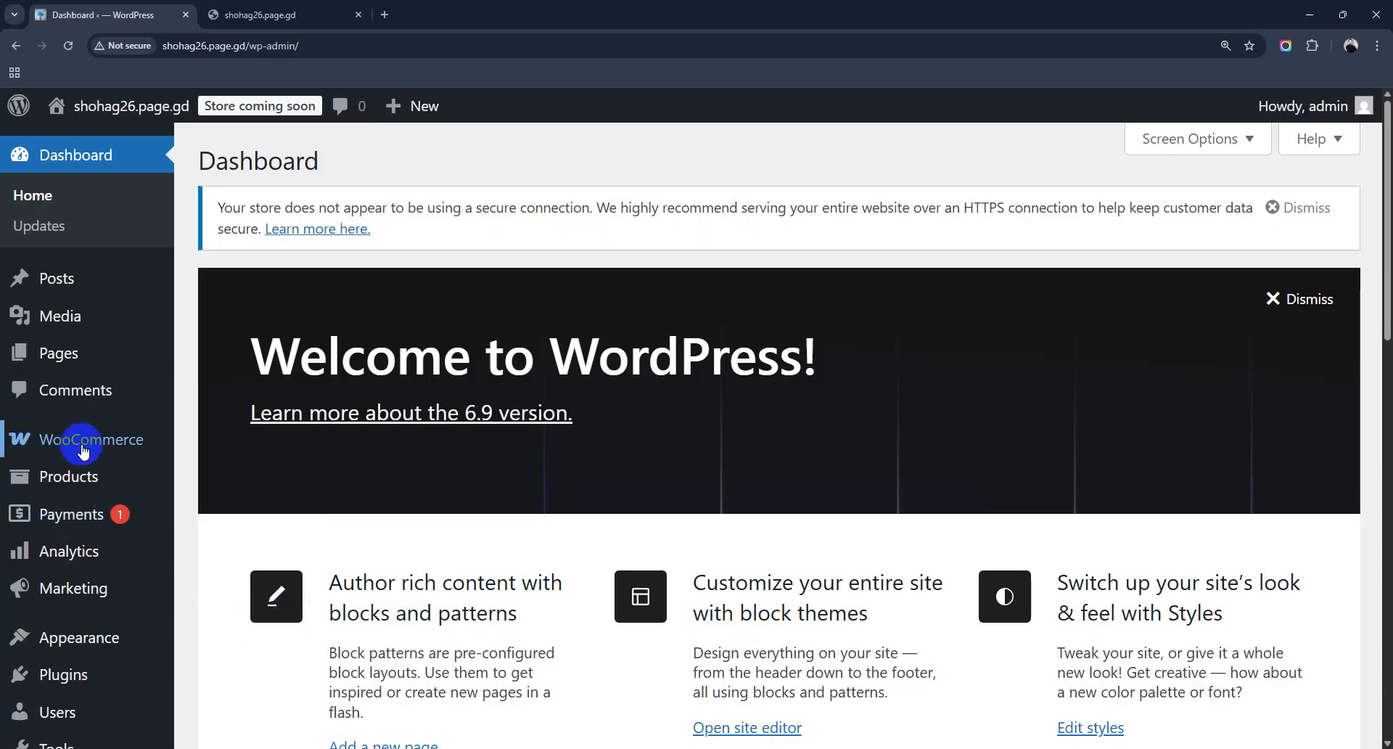
mouse_move(78, 469)
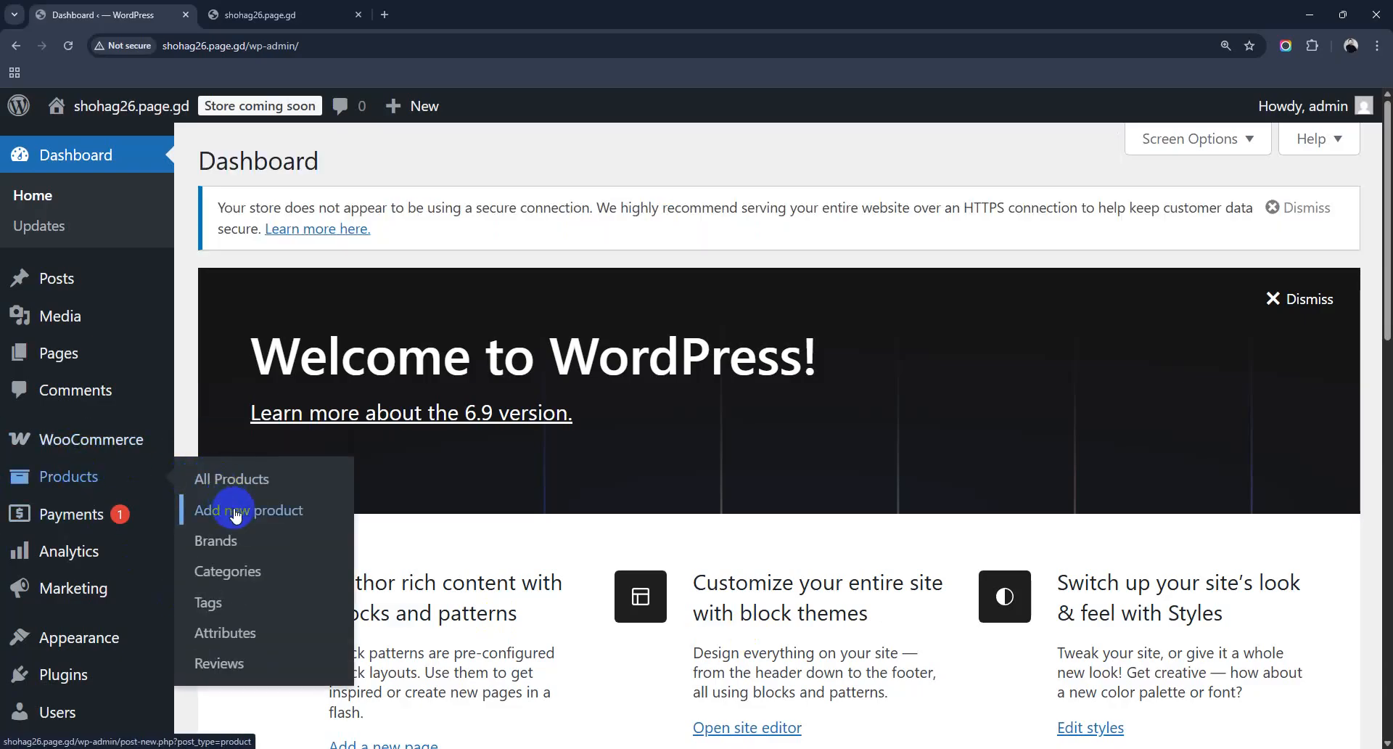
Step: Skip the guided setup with business location Bangladesh — Cox's Bazar, then go to the store
left_click(219, 479)
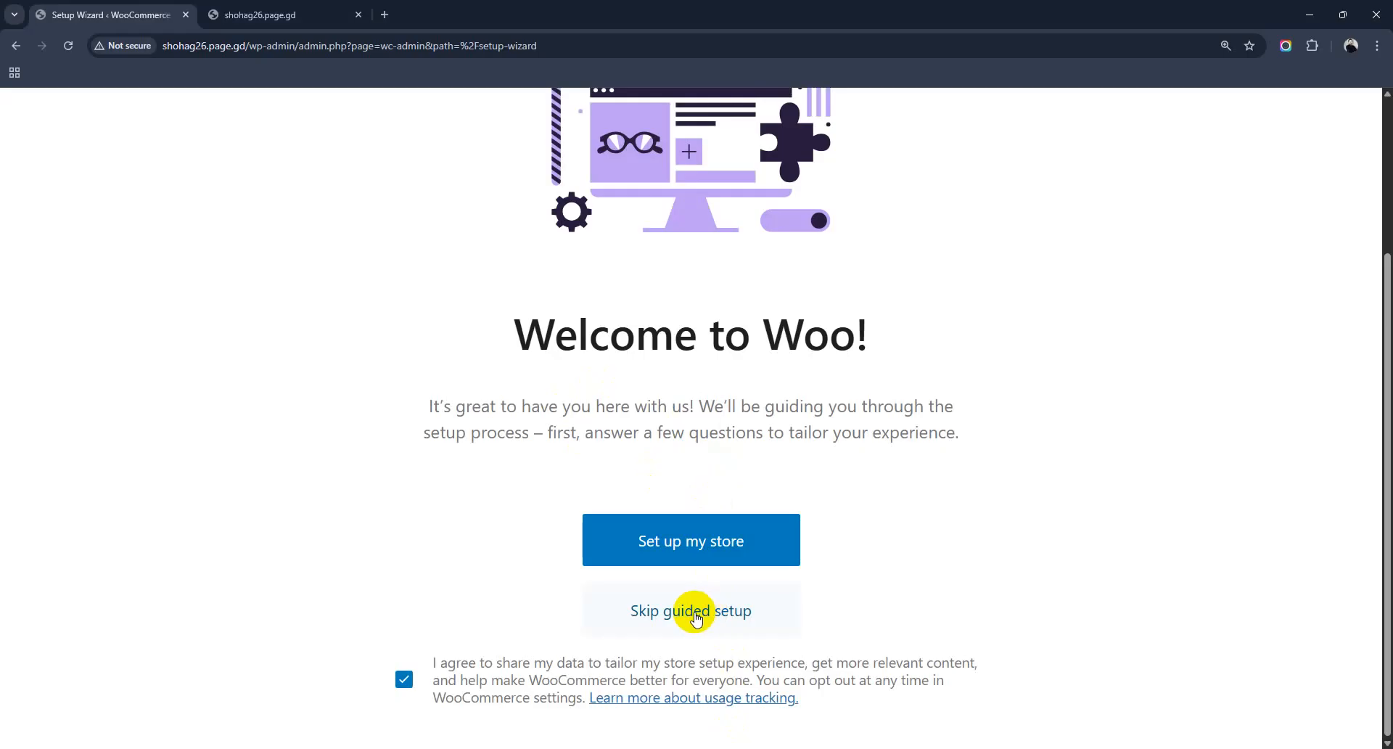
left_click(694, 611)
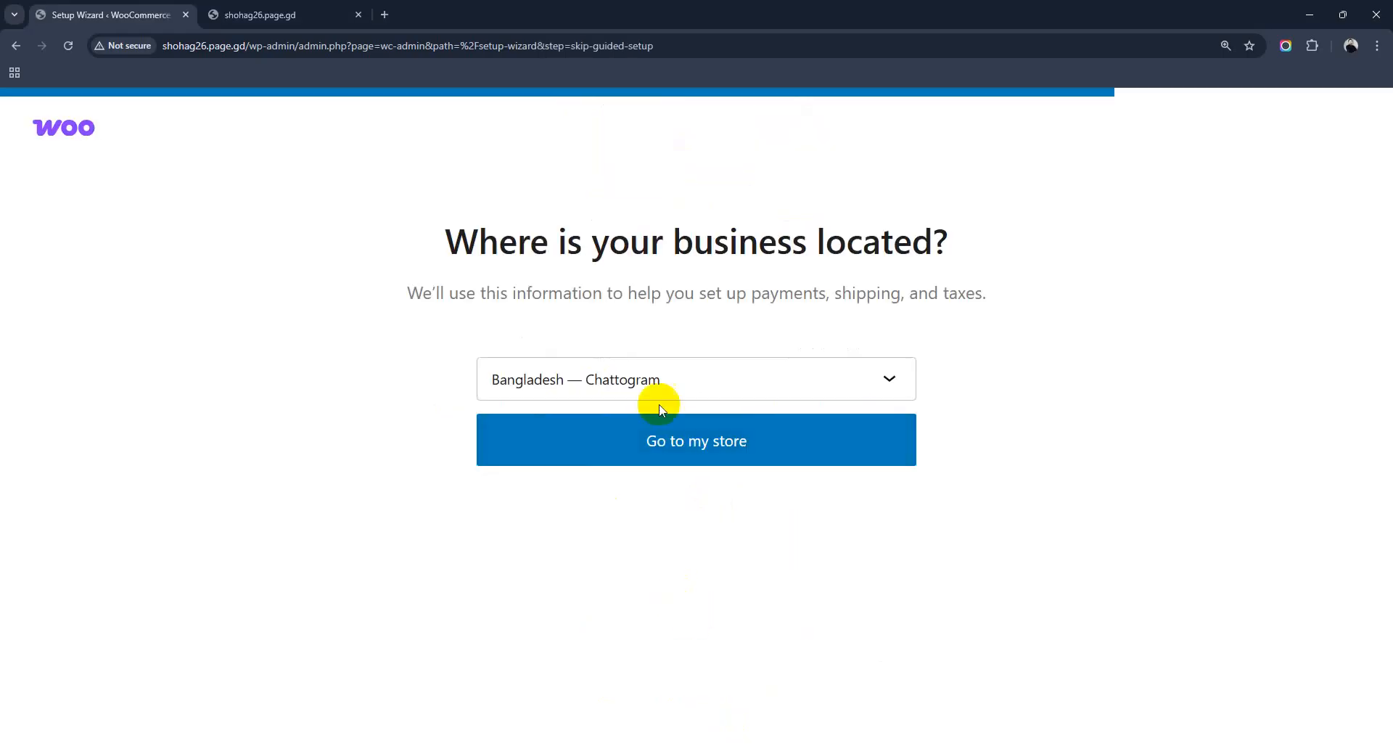
left_click(667, 383)
scroll(629, 650, "down", 12)
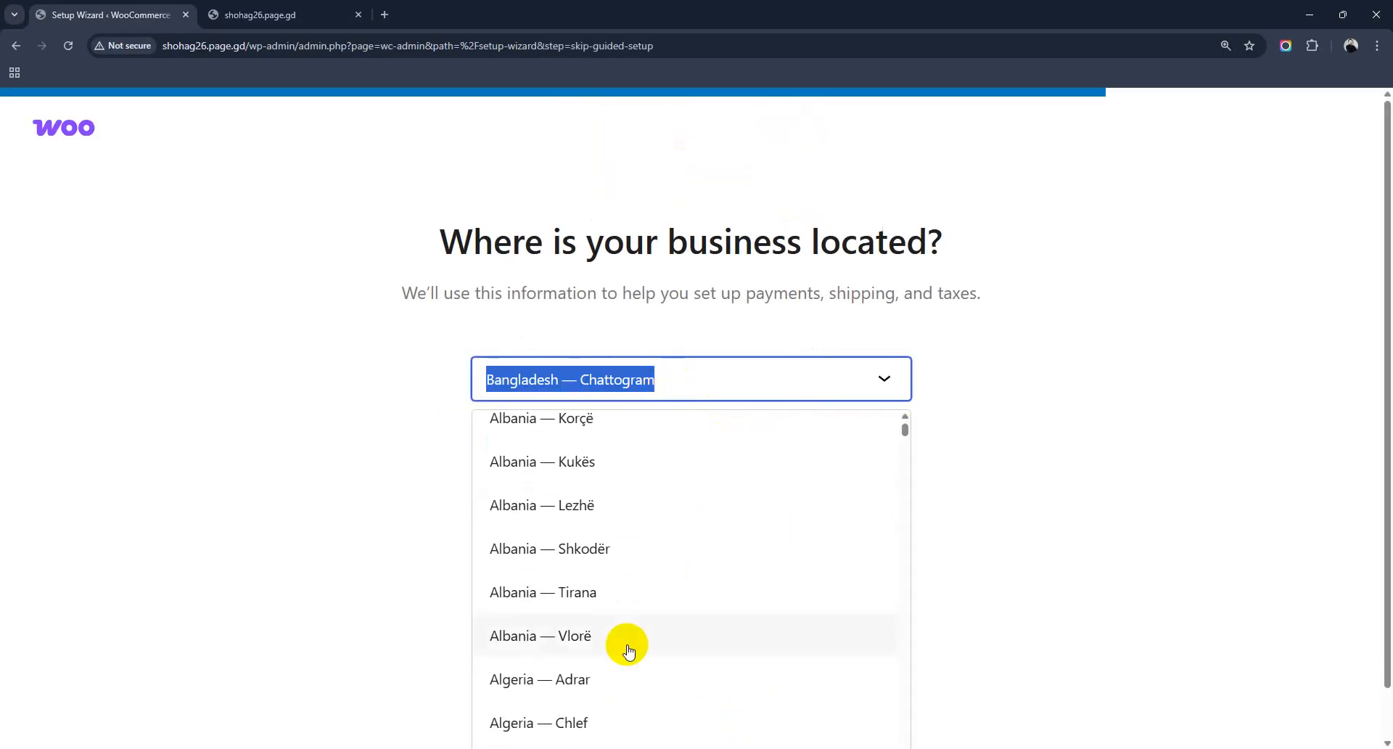
scroll(628, 650, "up", 12)
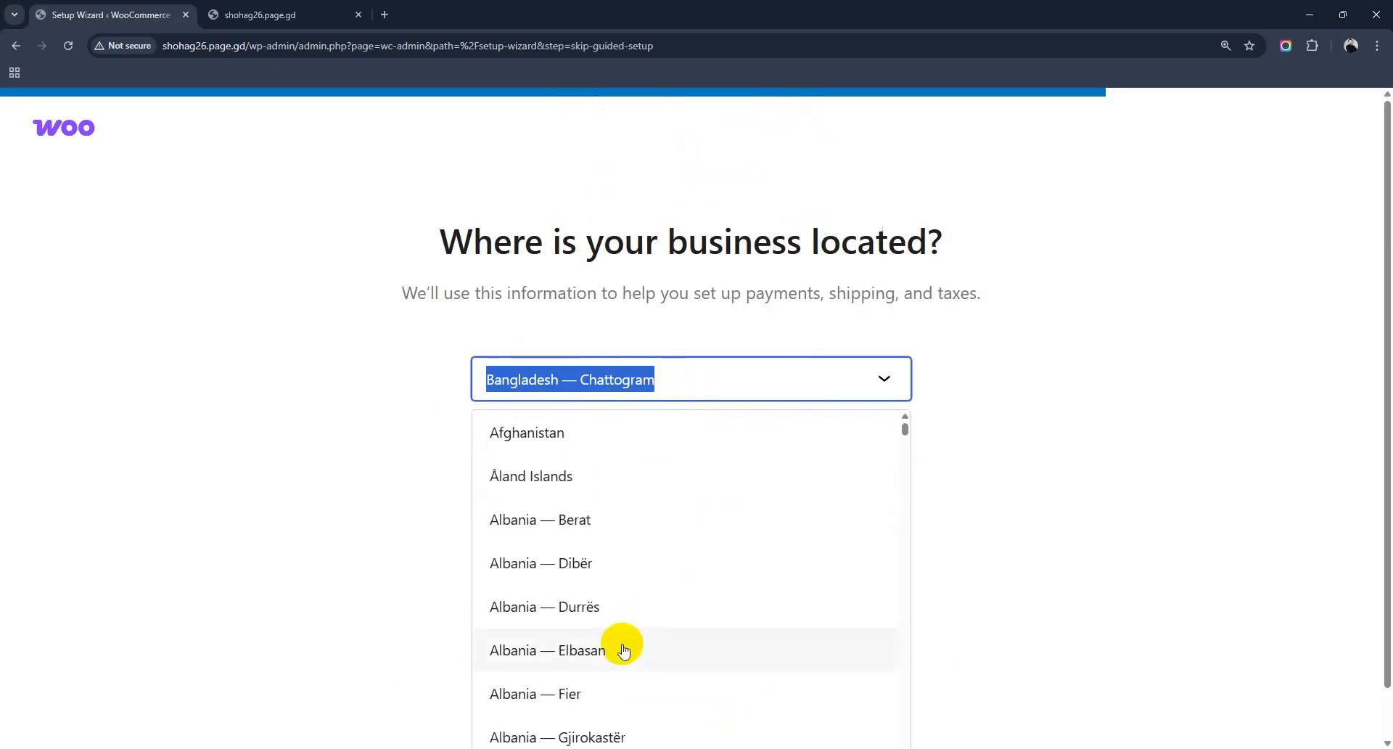
type("Bangla")
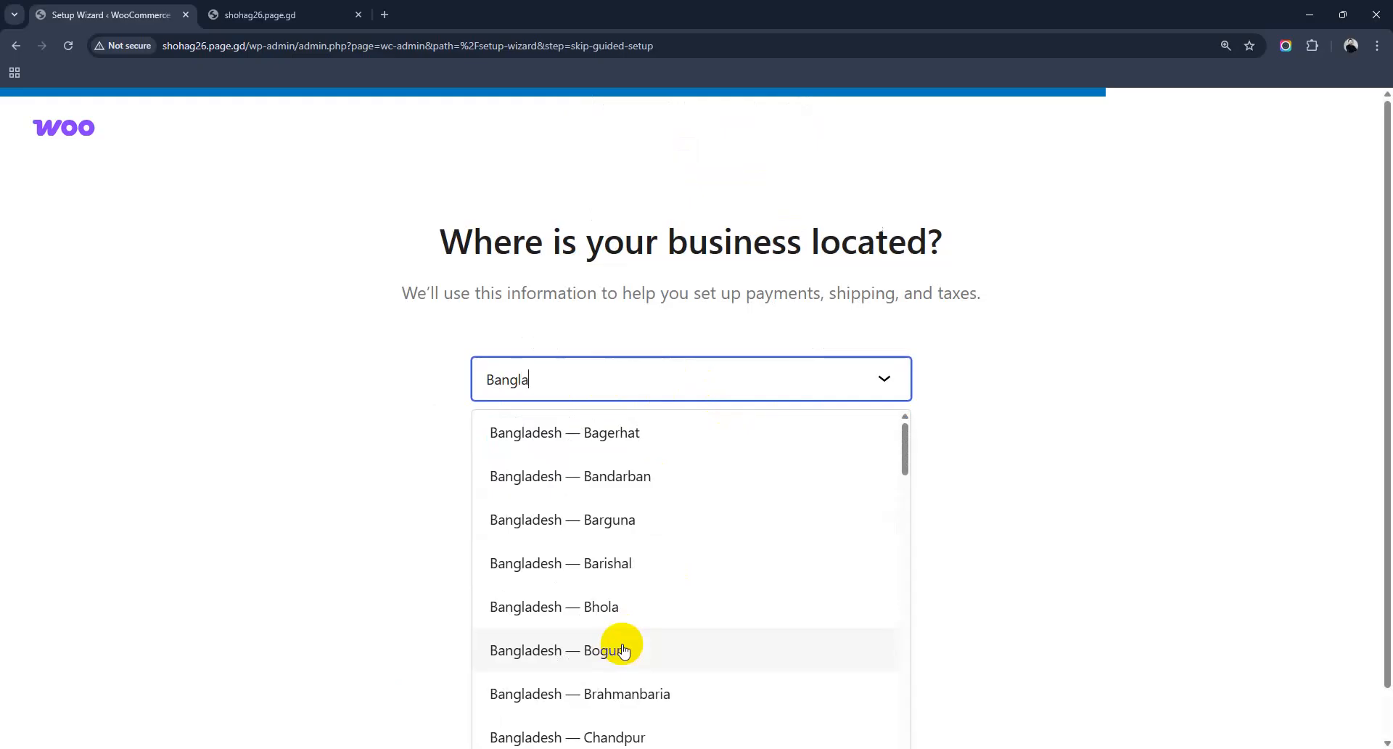
scroll(597, 678, "down", 3)
left_click(610, 617)
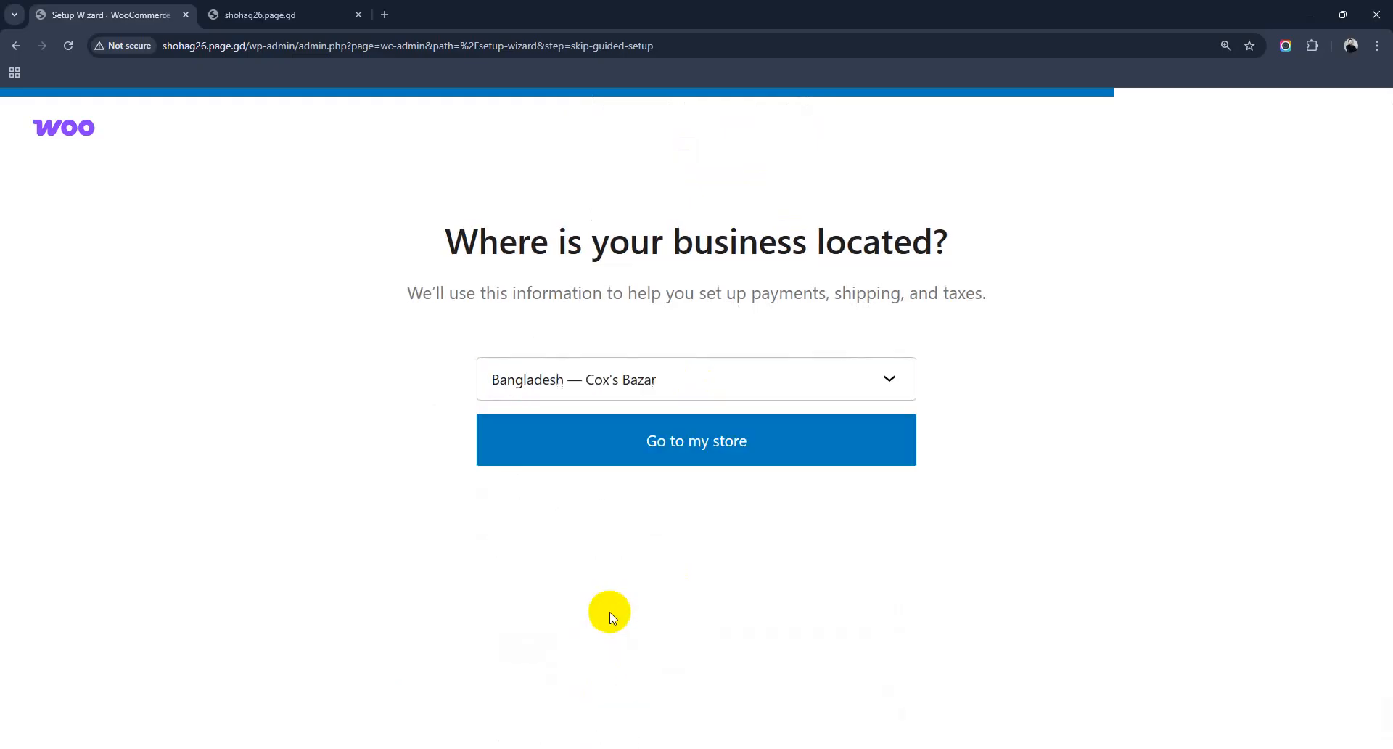
left_click(690, 444)
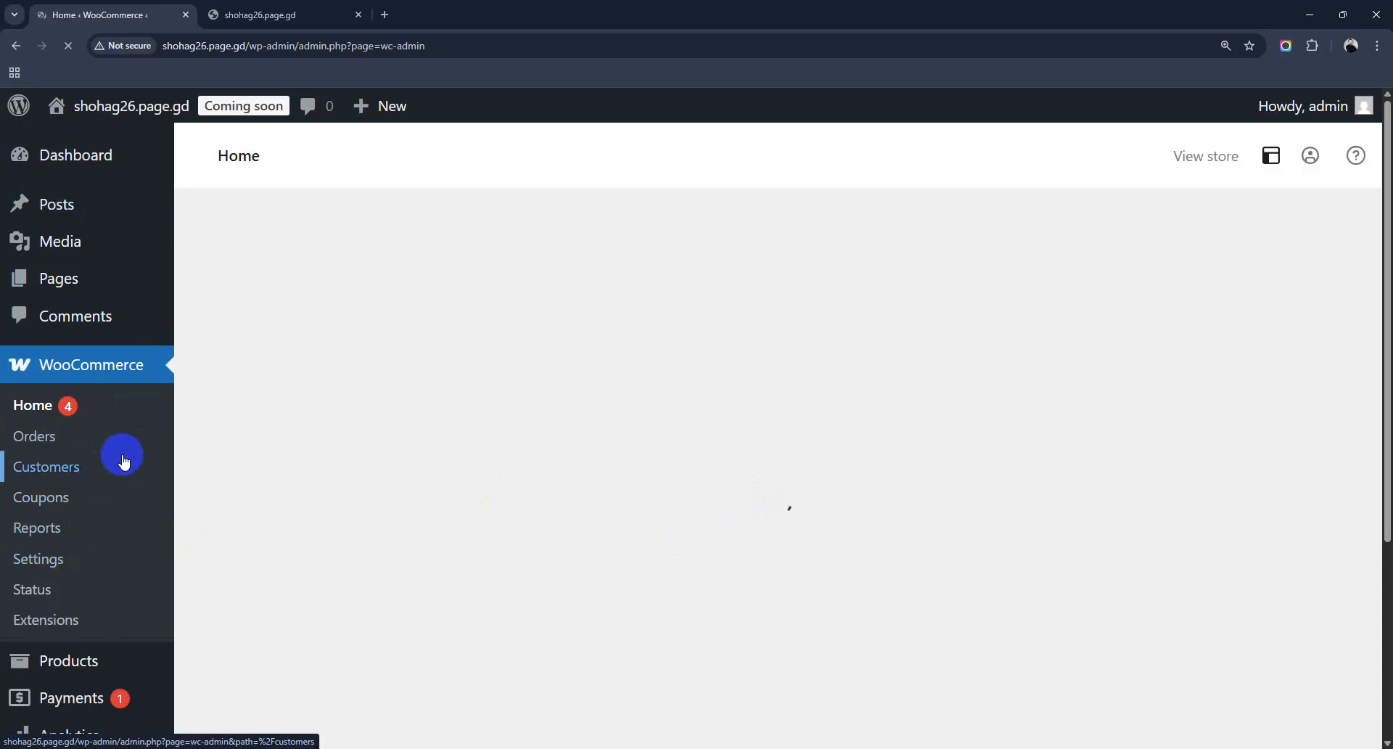
Step: Pick the Physical product card once the Add your products page loads
scroll(100, 488, "down", 4)
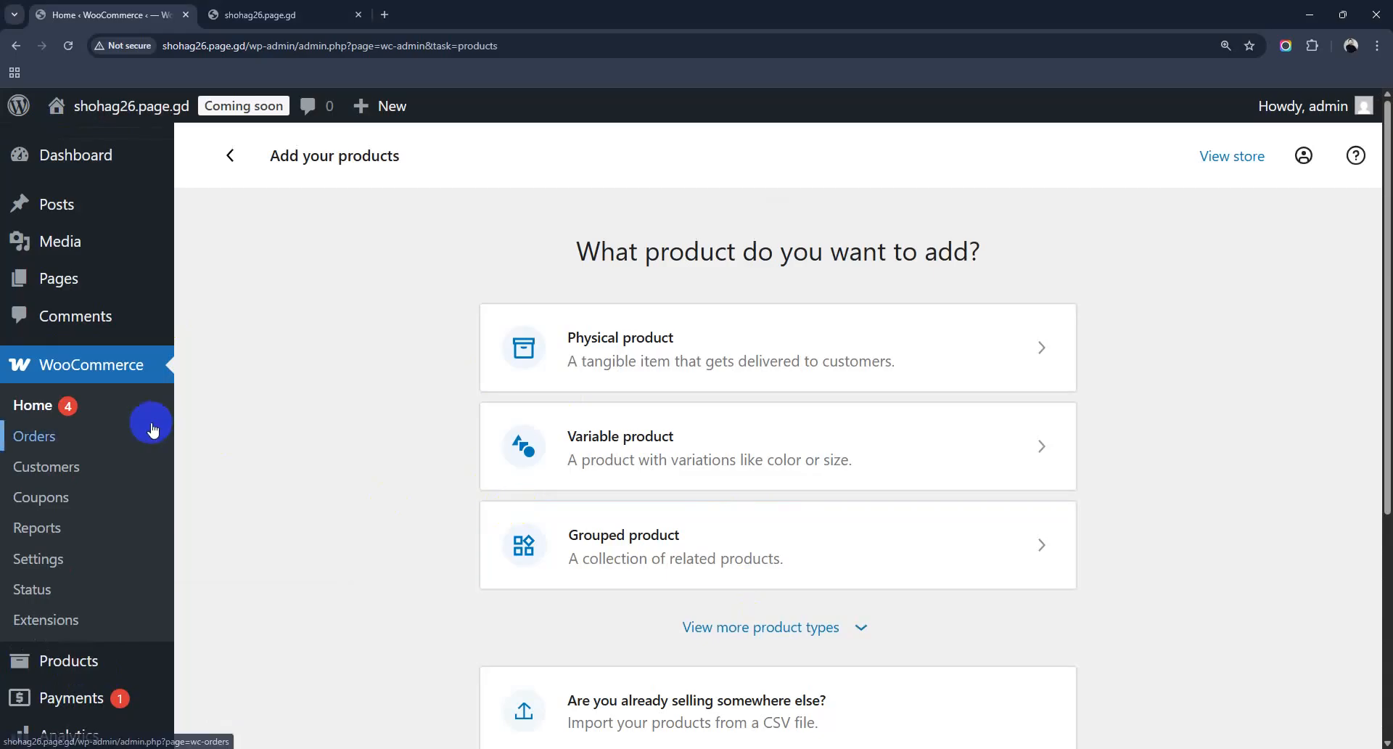
mouse_move(116, 653)
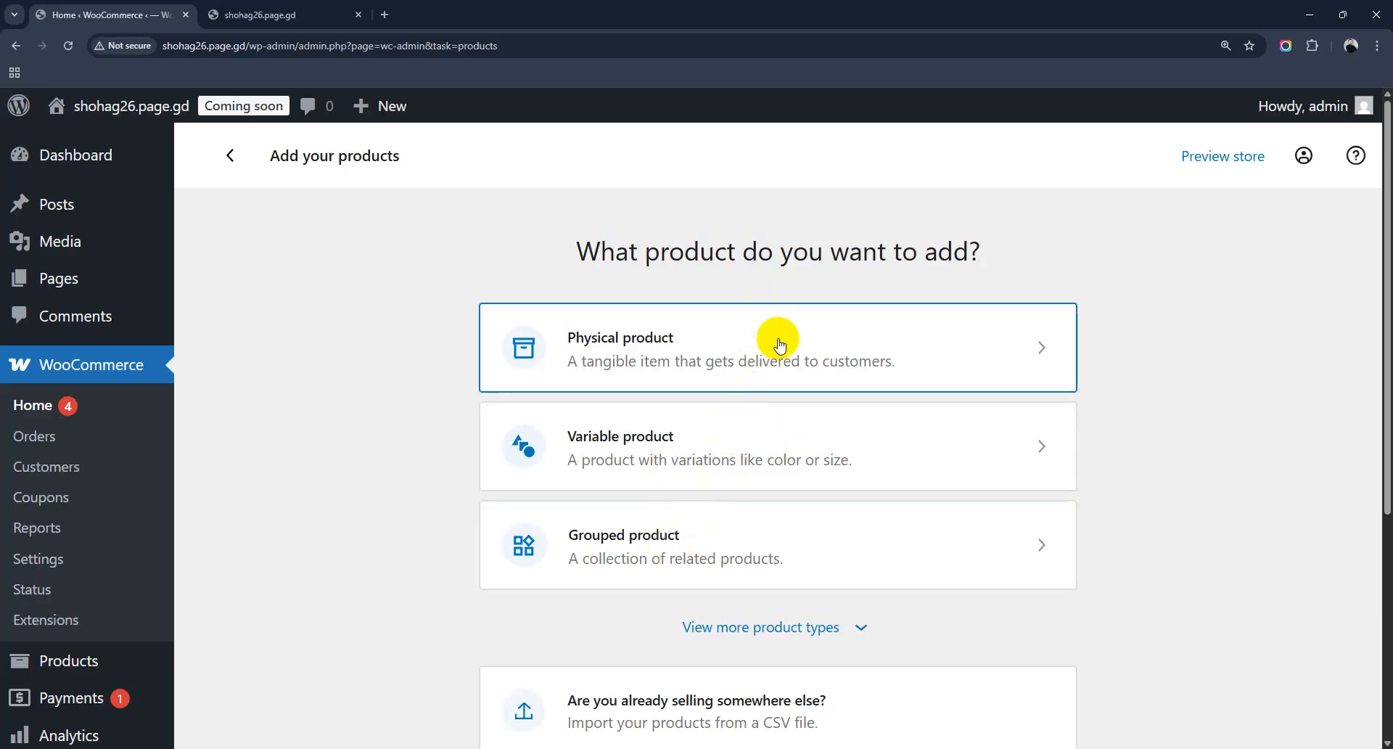
scroll(780, 354, "down", 1)
left_click(758, 281)
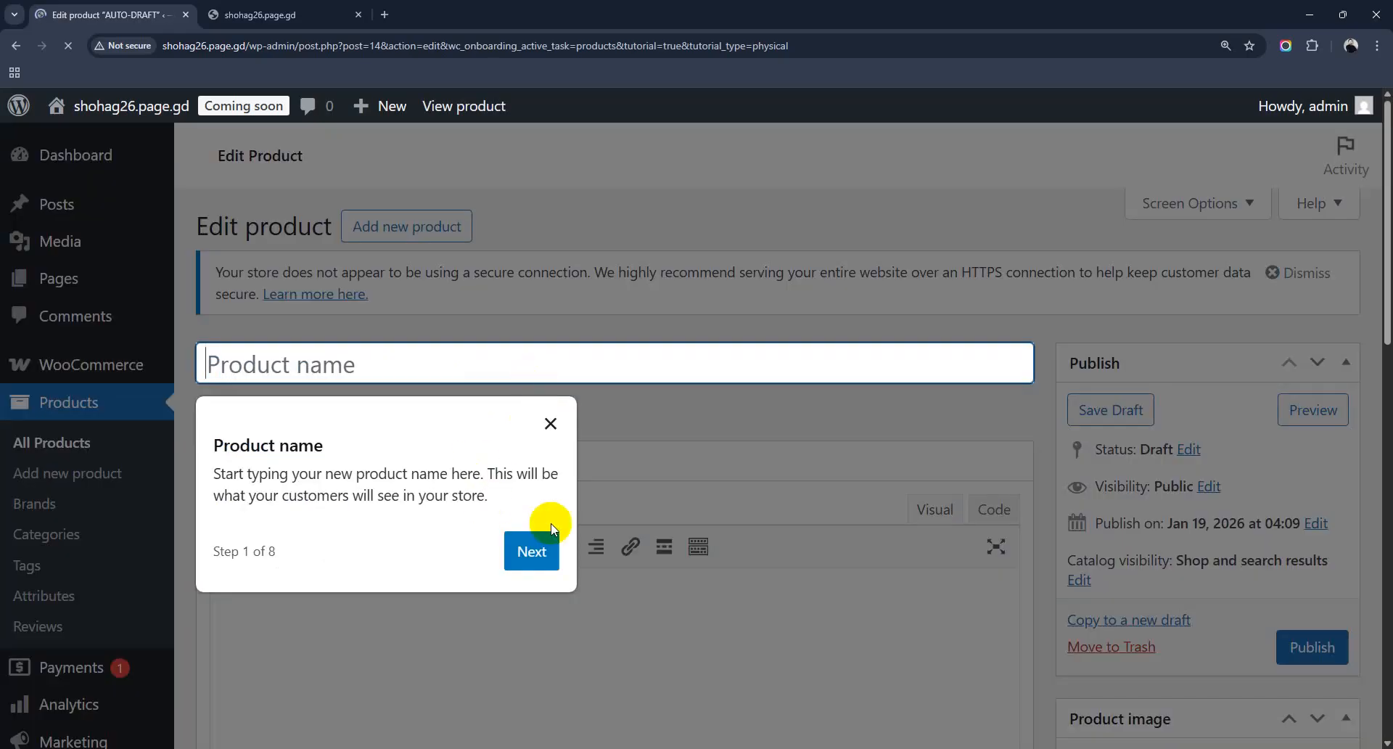
Step: Dismiss the product tour and put the cursor in the empty Product name field
left_click(532, 553)
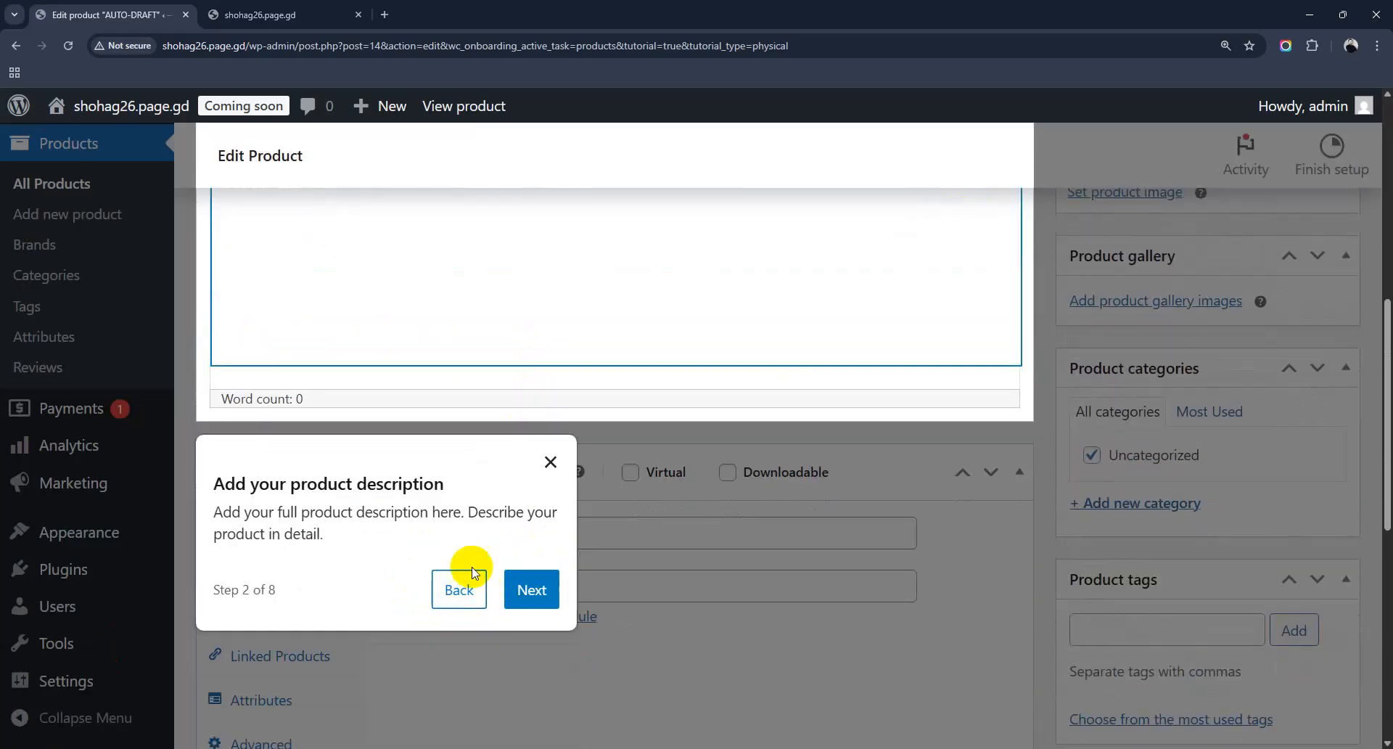
left_click(549, 462)
scroll(612, 550, "up", 6)
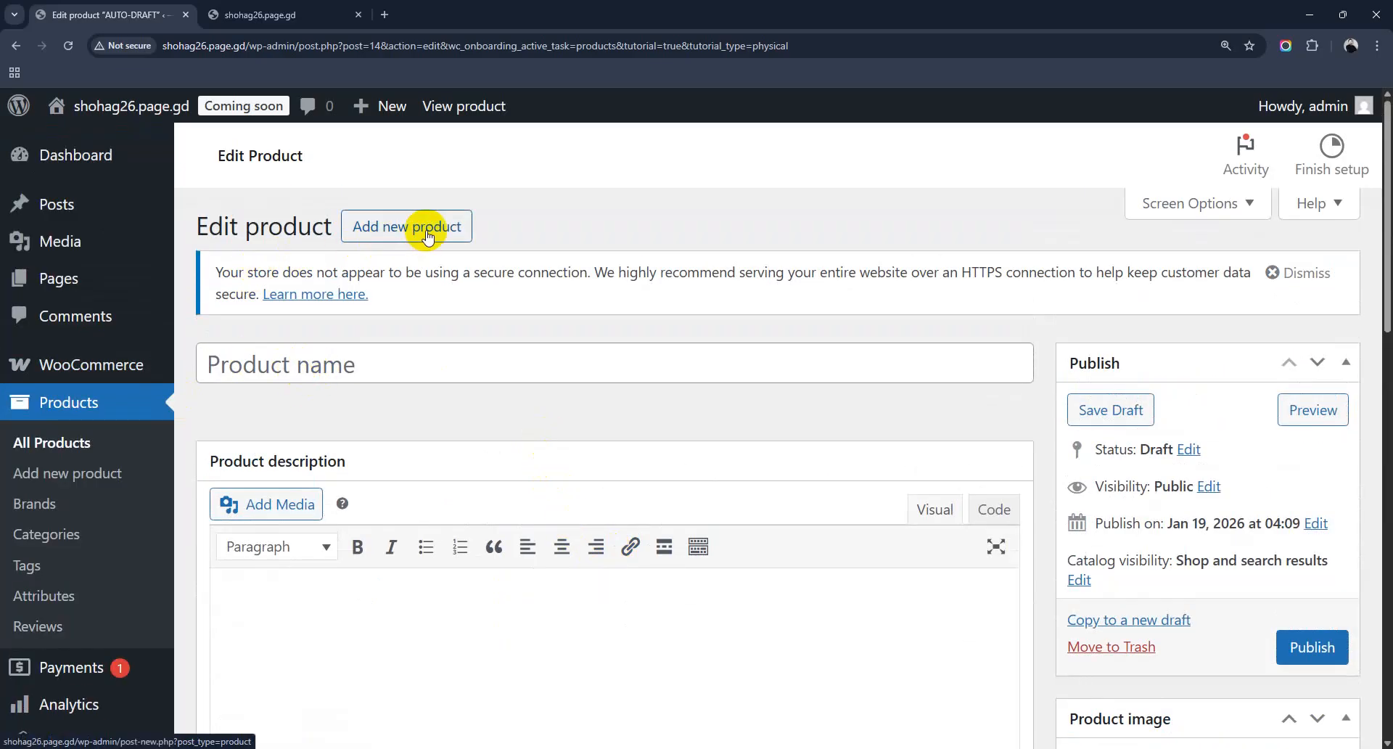
left_click(351, 362)
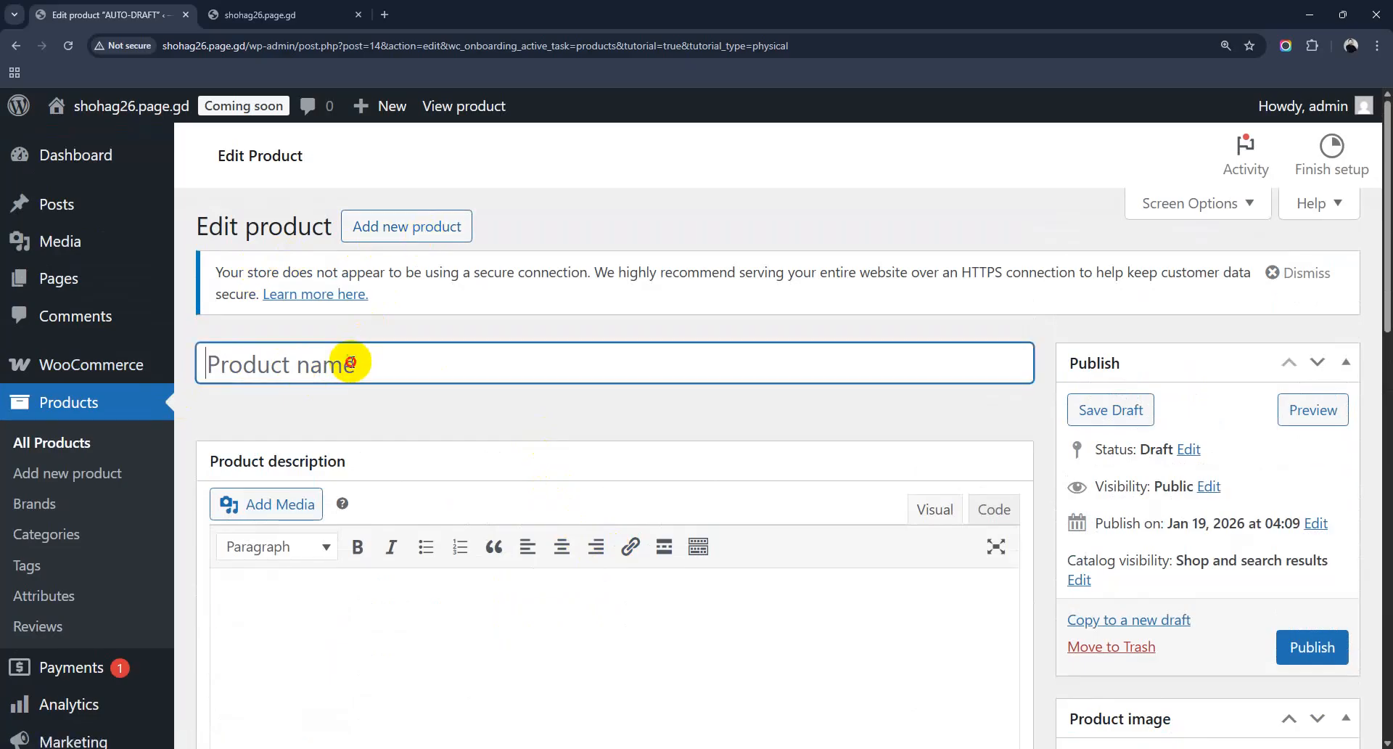
Step: Open chaldal.com in a new browser tab
left_click(388, 15)
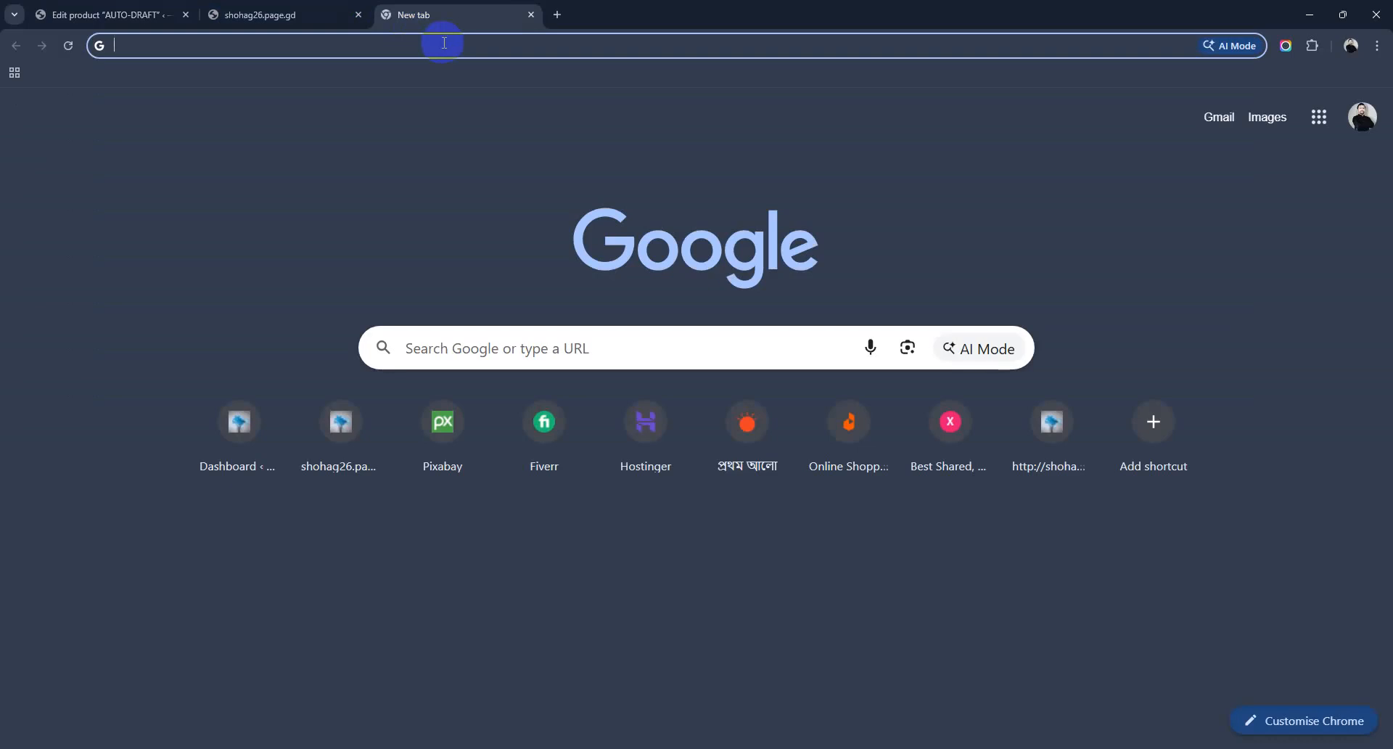
type("chaldal")
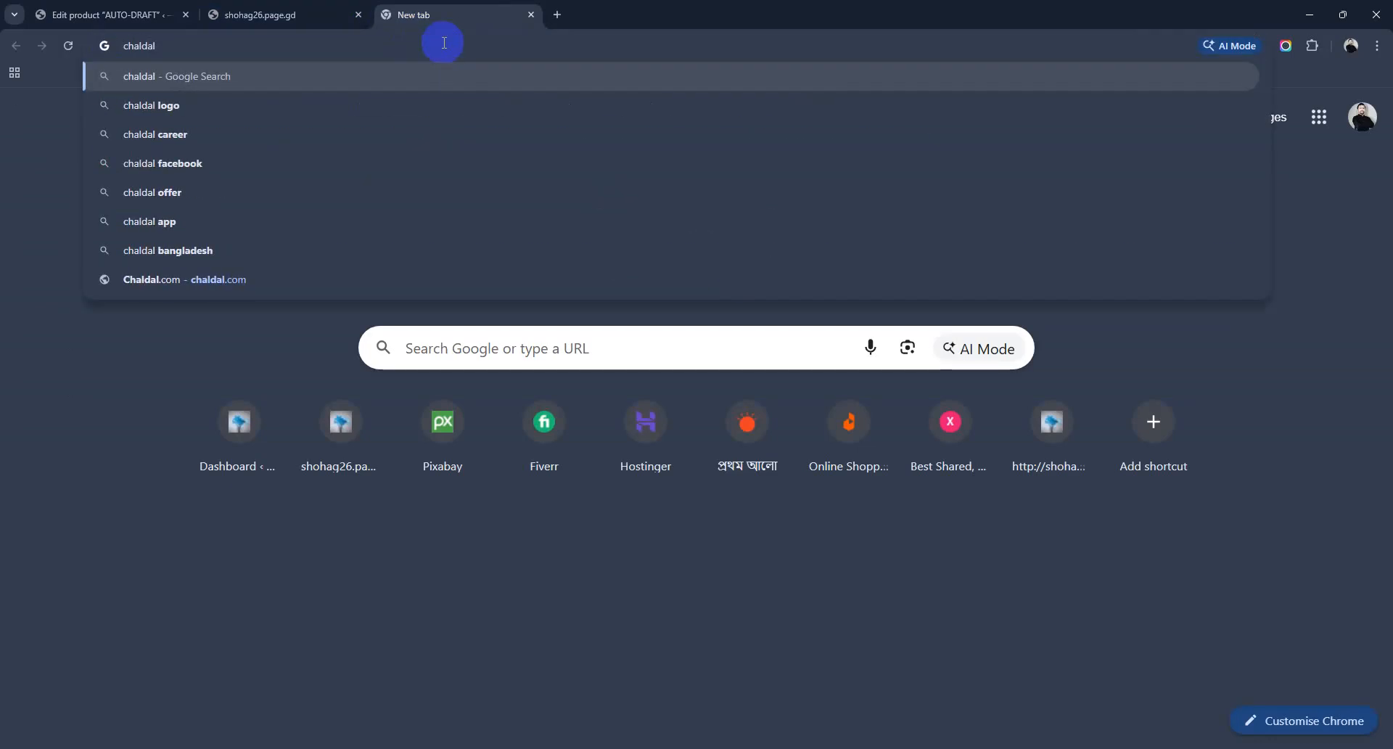
type(".com")
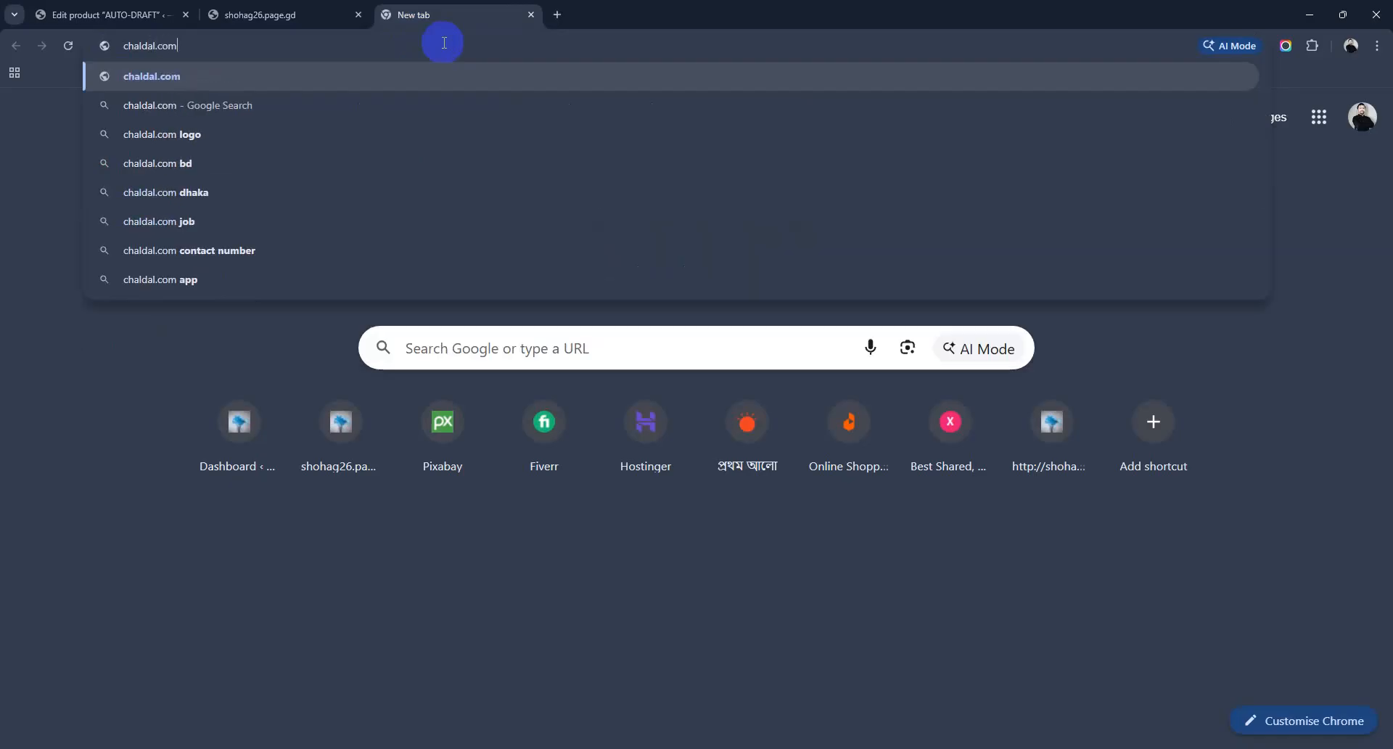
key("Return")
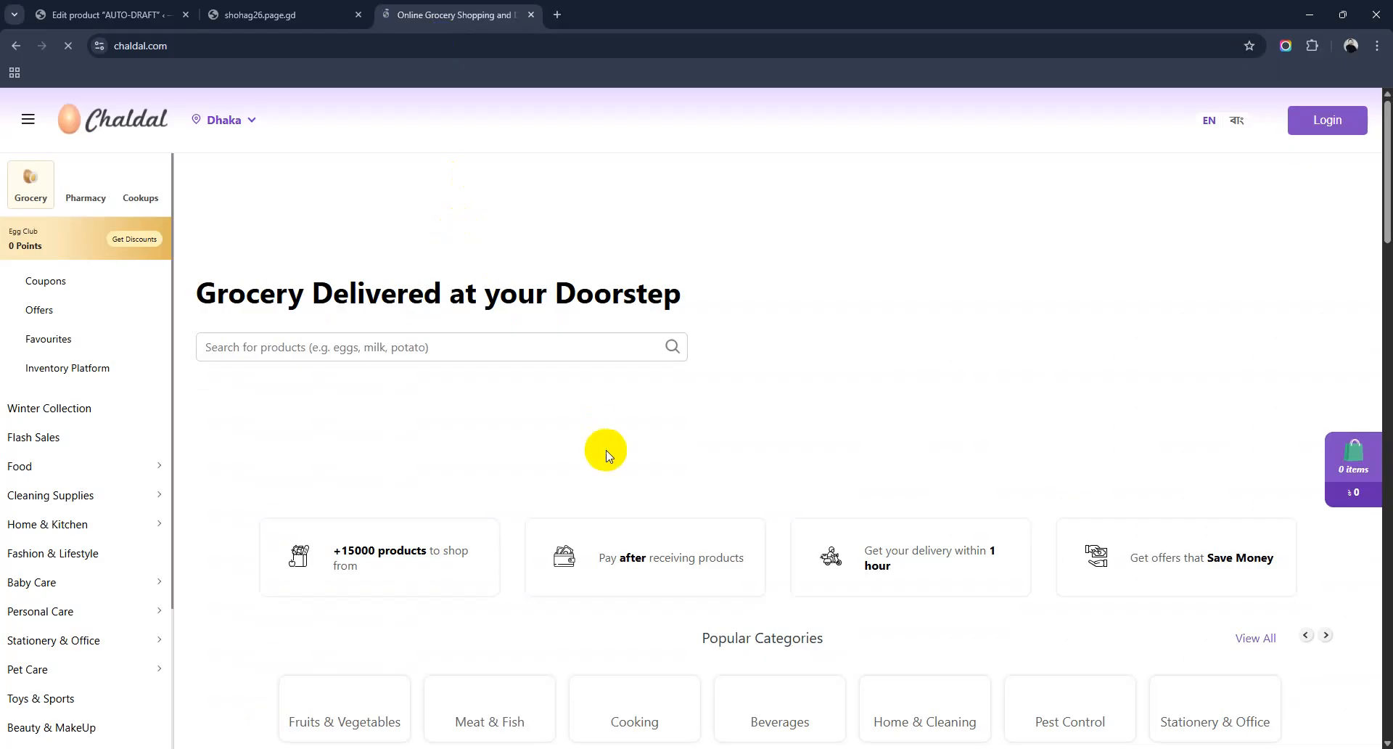
Step: Allow Chaldal to use the location and show notifications
scroll(630, 469, "down", 5)
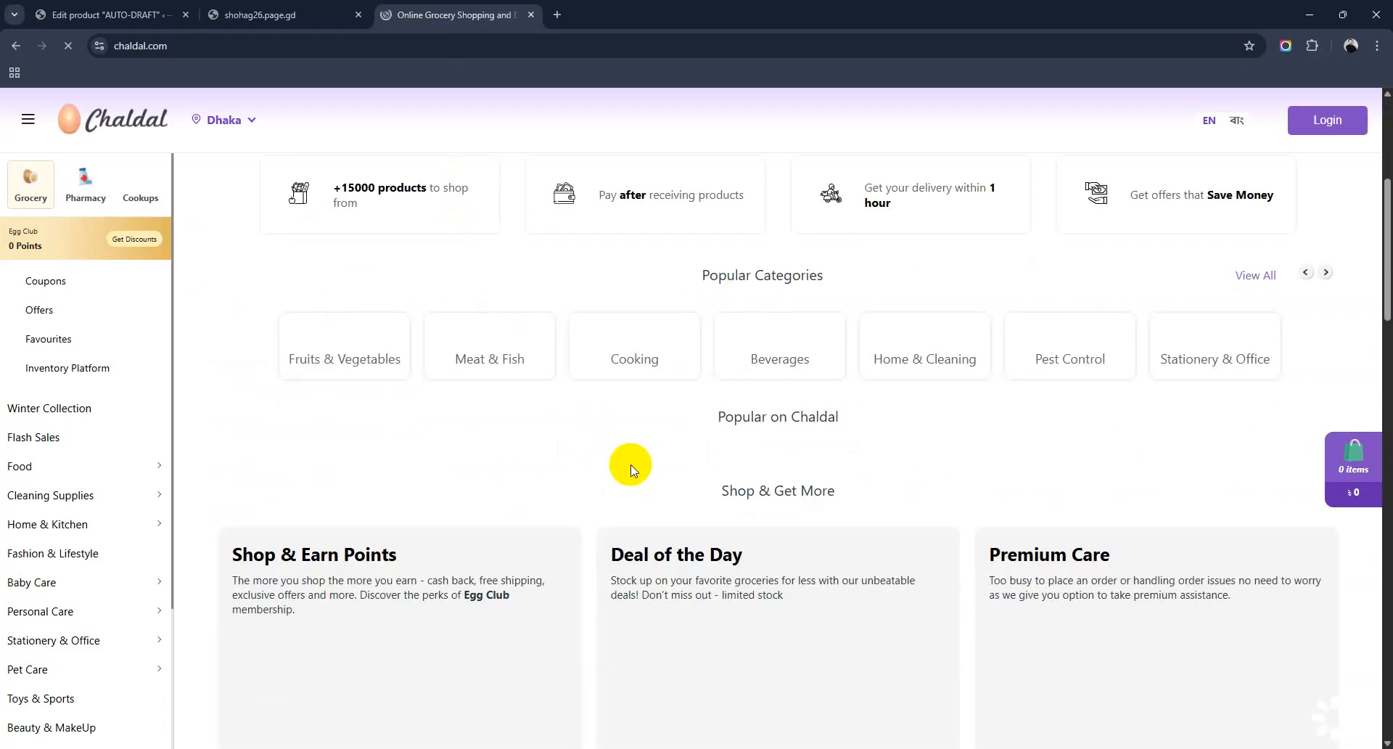
scroll(631, 470, "down", 13)
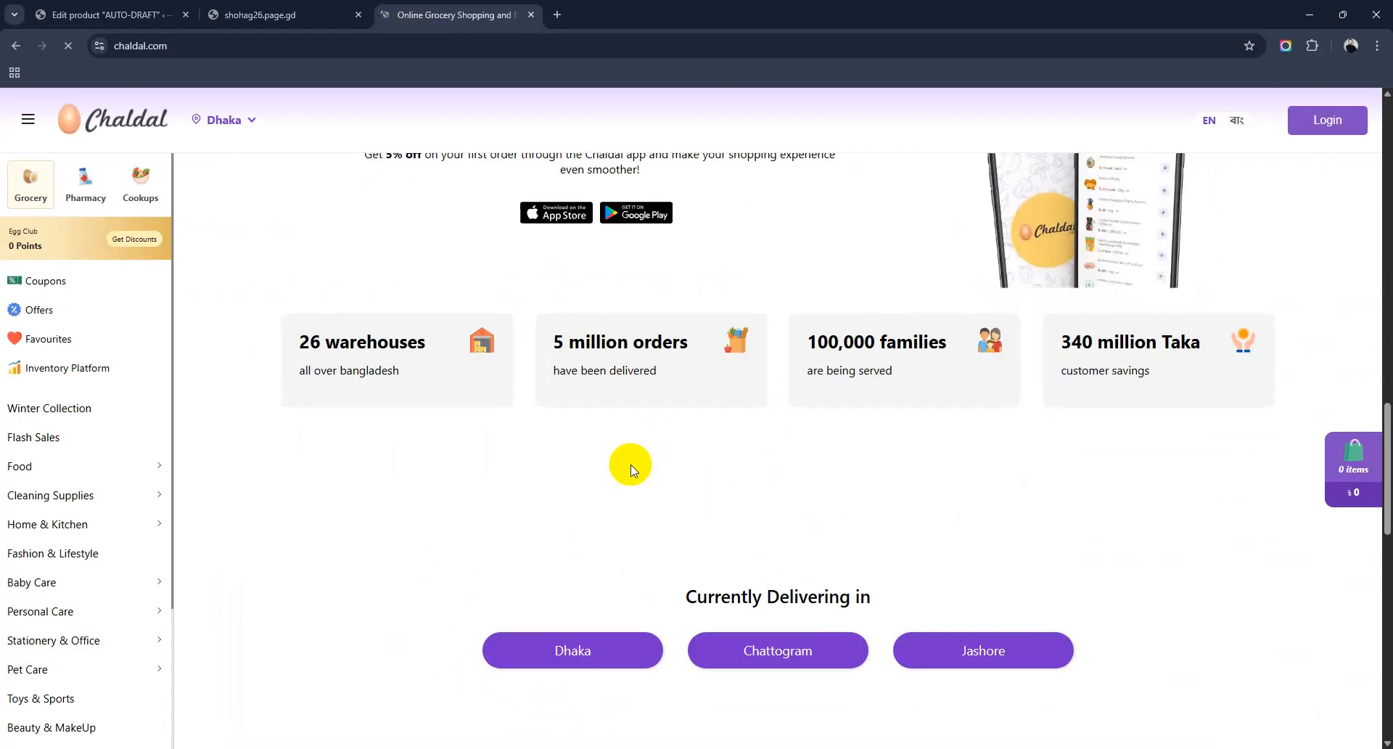
scroll(629, 469, "down", 14)
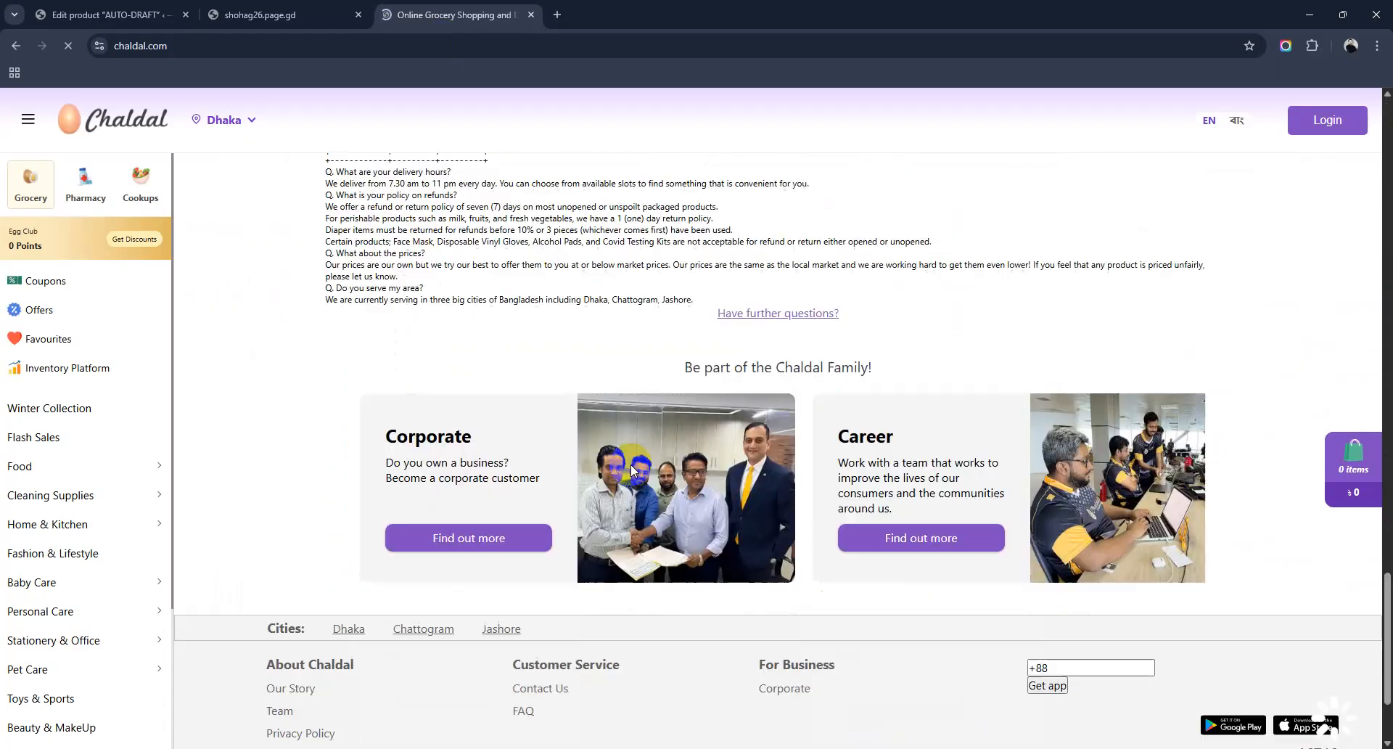
scroll(630, 465, "up", 20)
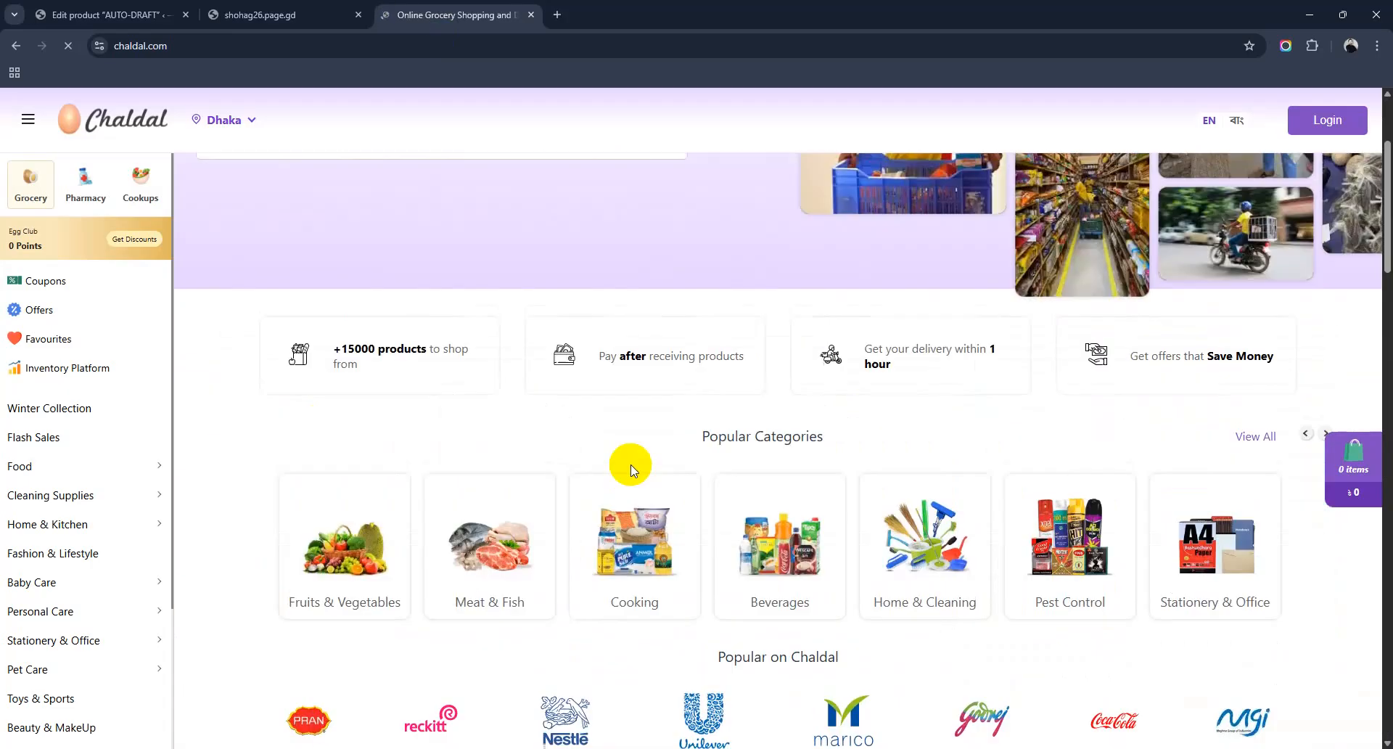
scroll(630, 465, "down", 4)
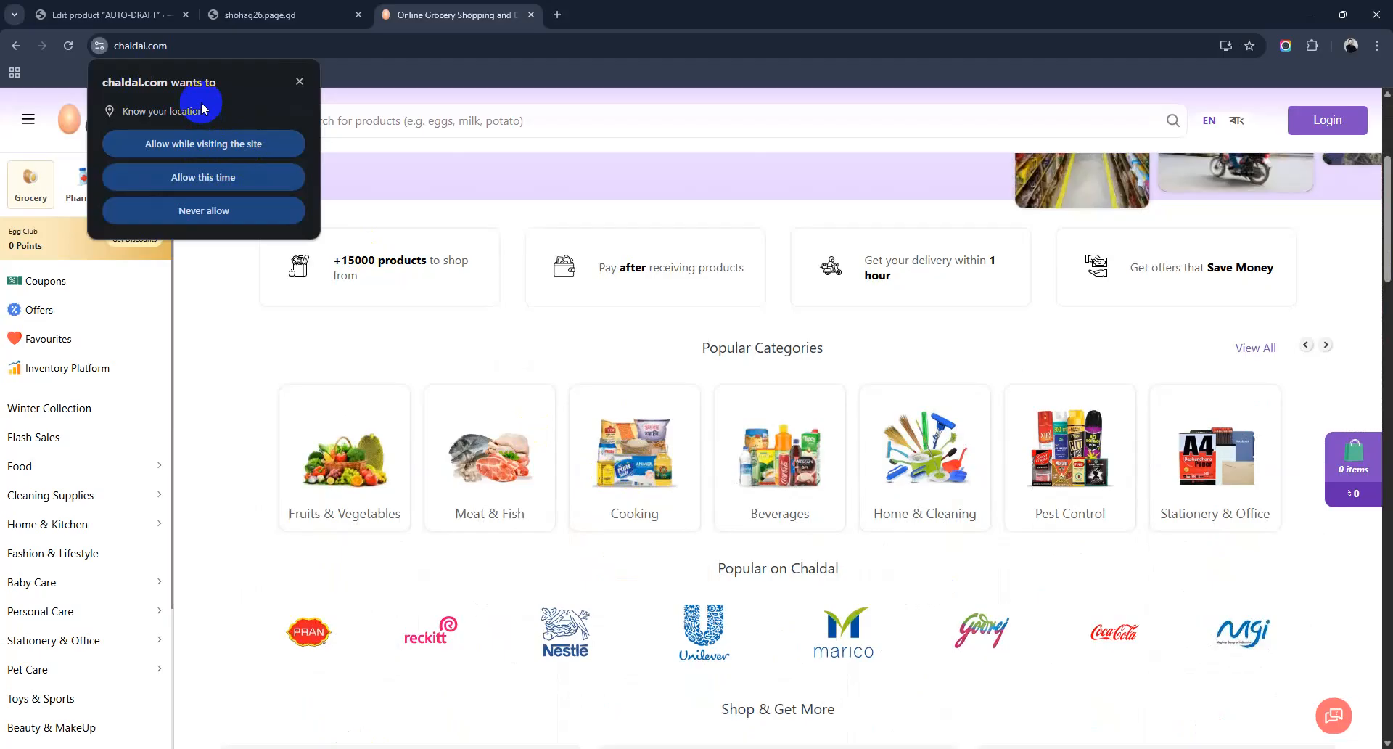
left_click(221, 179)
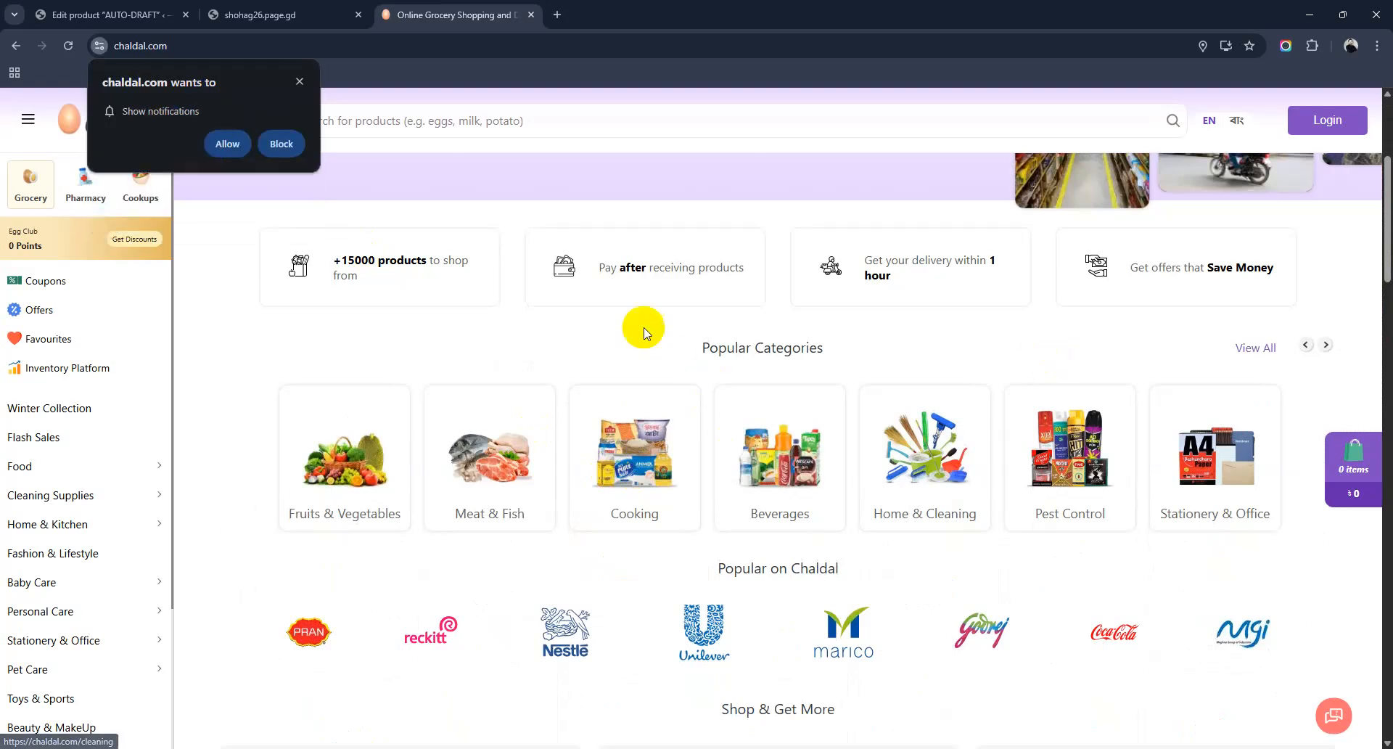
left_click(229, 144)
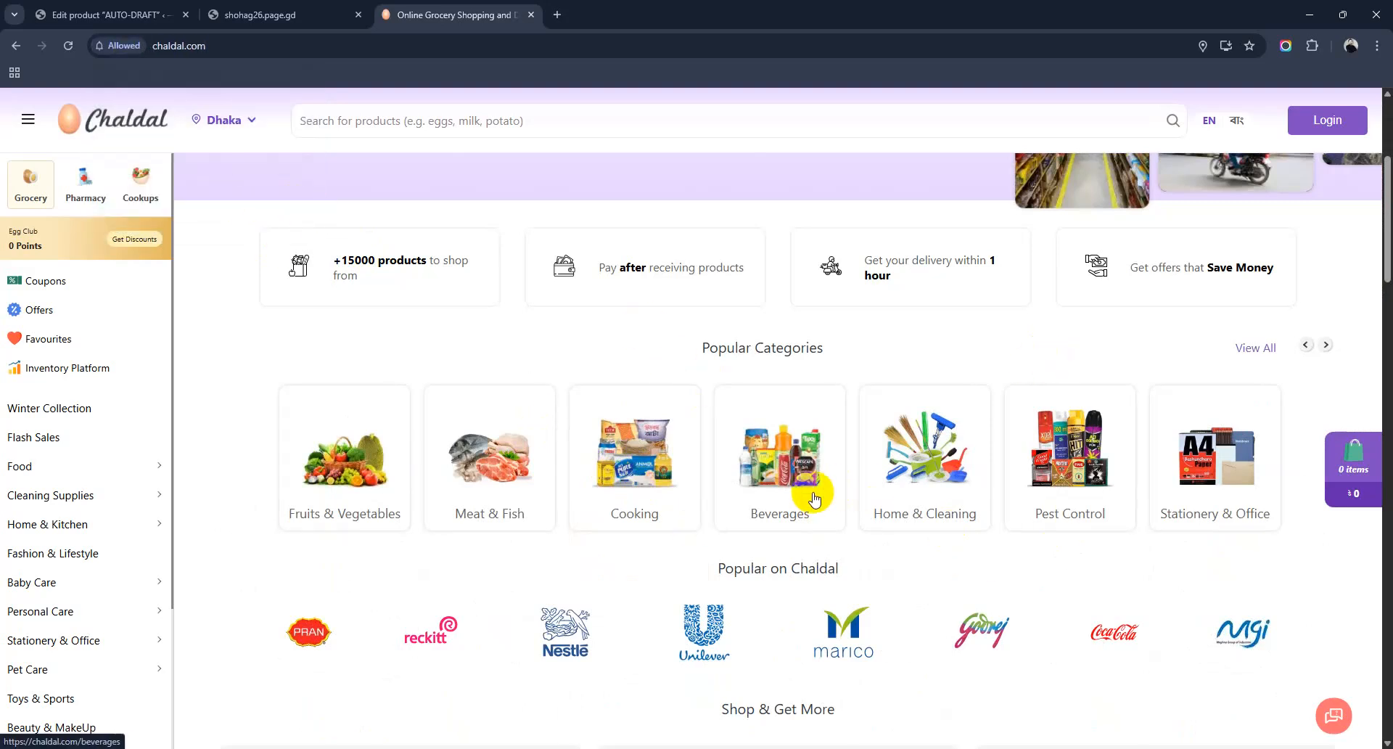
Step: From Beverages > Tea, bag two Dr. H&H Pure Arjun Tea and one Dilmah Ceylon Tea, then view Arjun's details
scroll(814, 499, "down", 1)
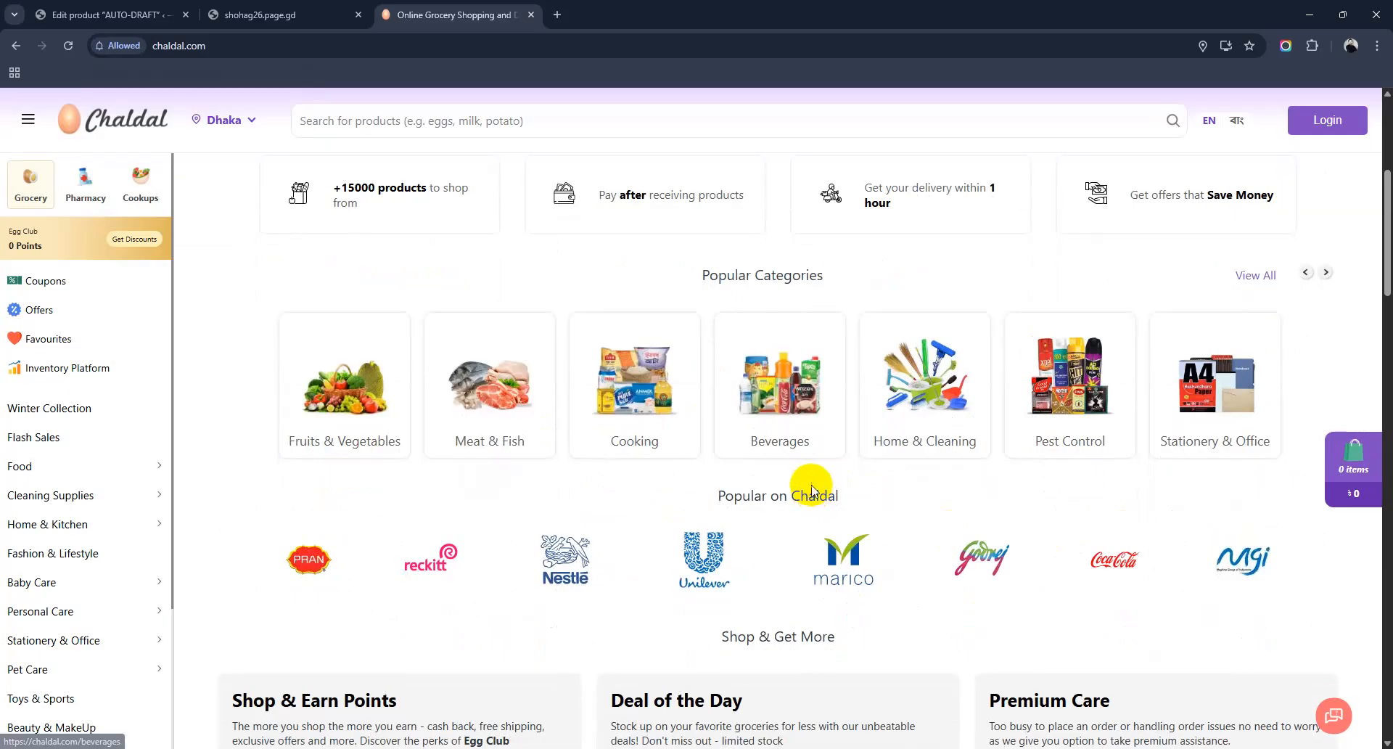
left_click(801, 391)
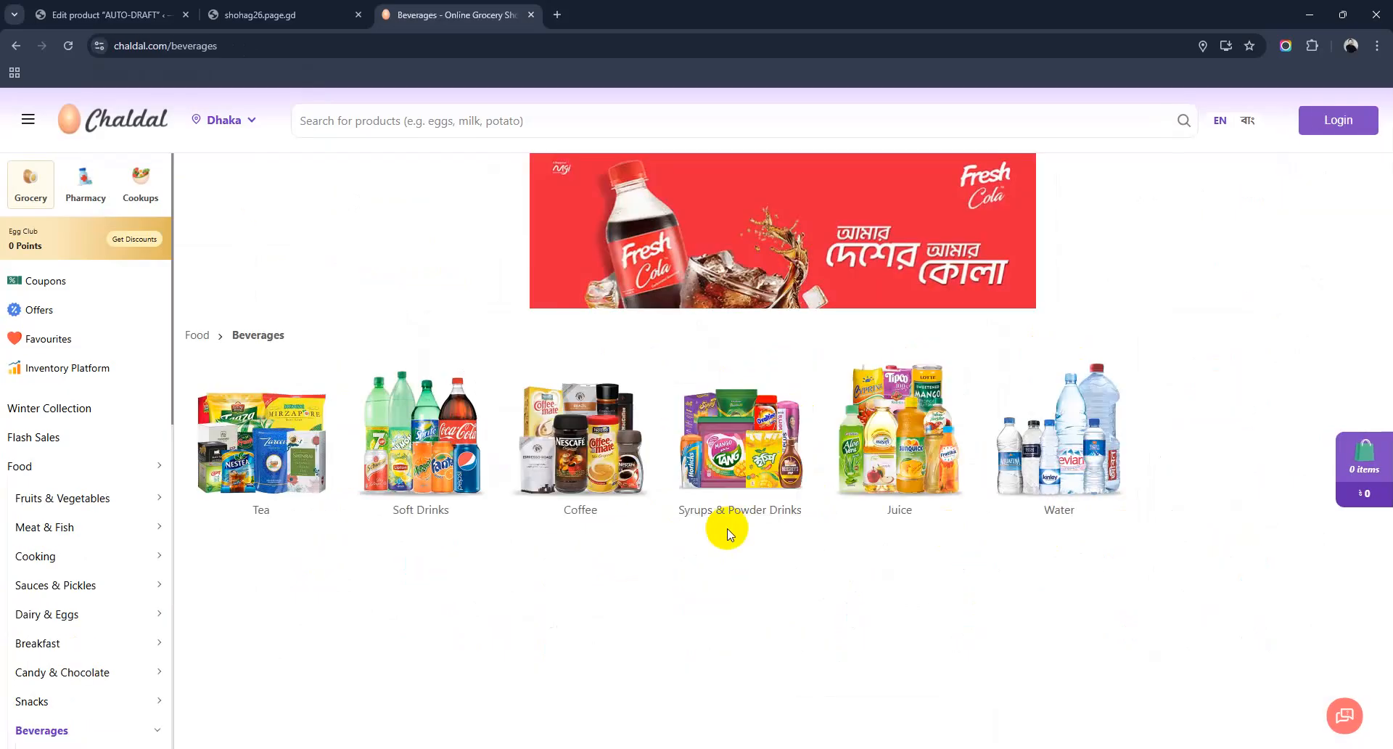
left_click(262, 428)
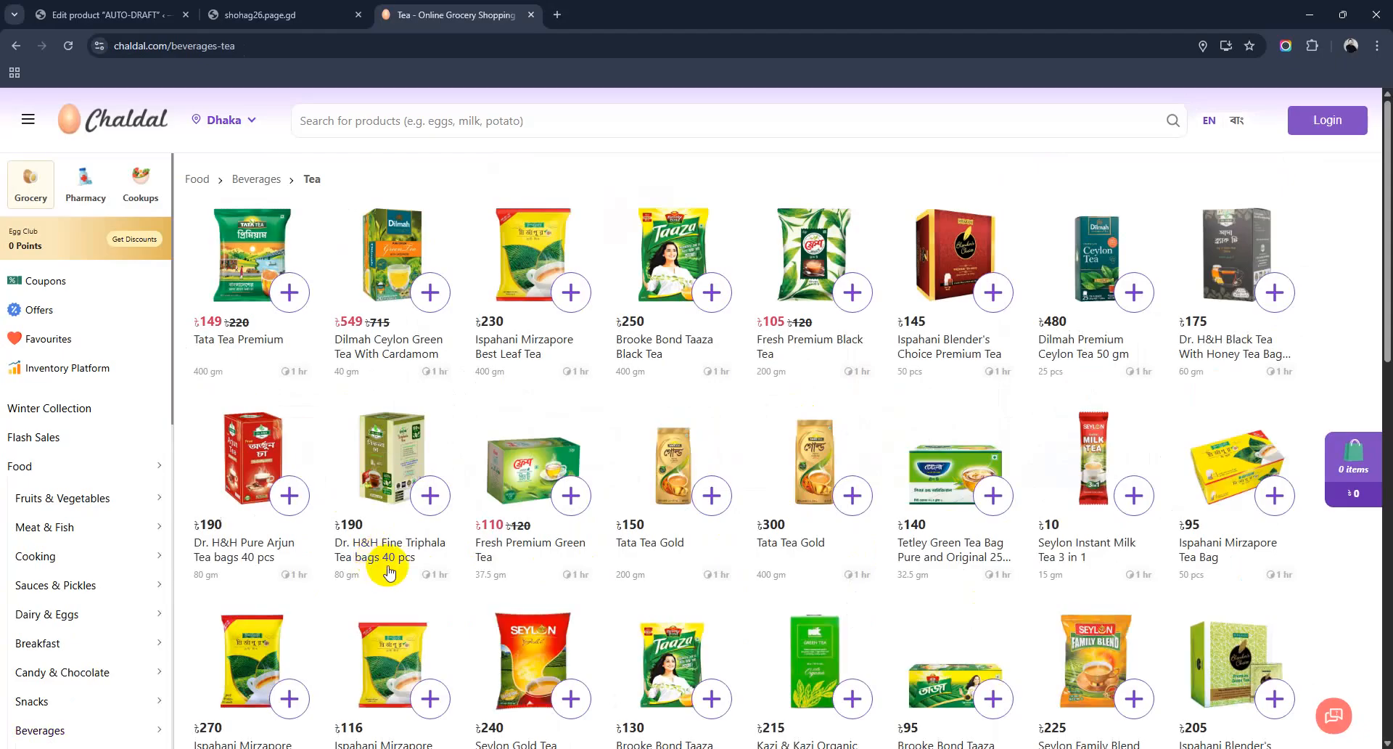
left_click(239, 481)
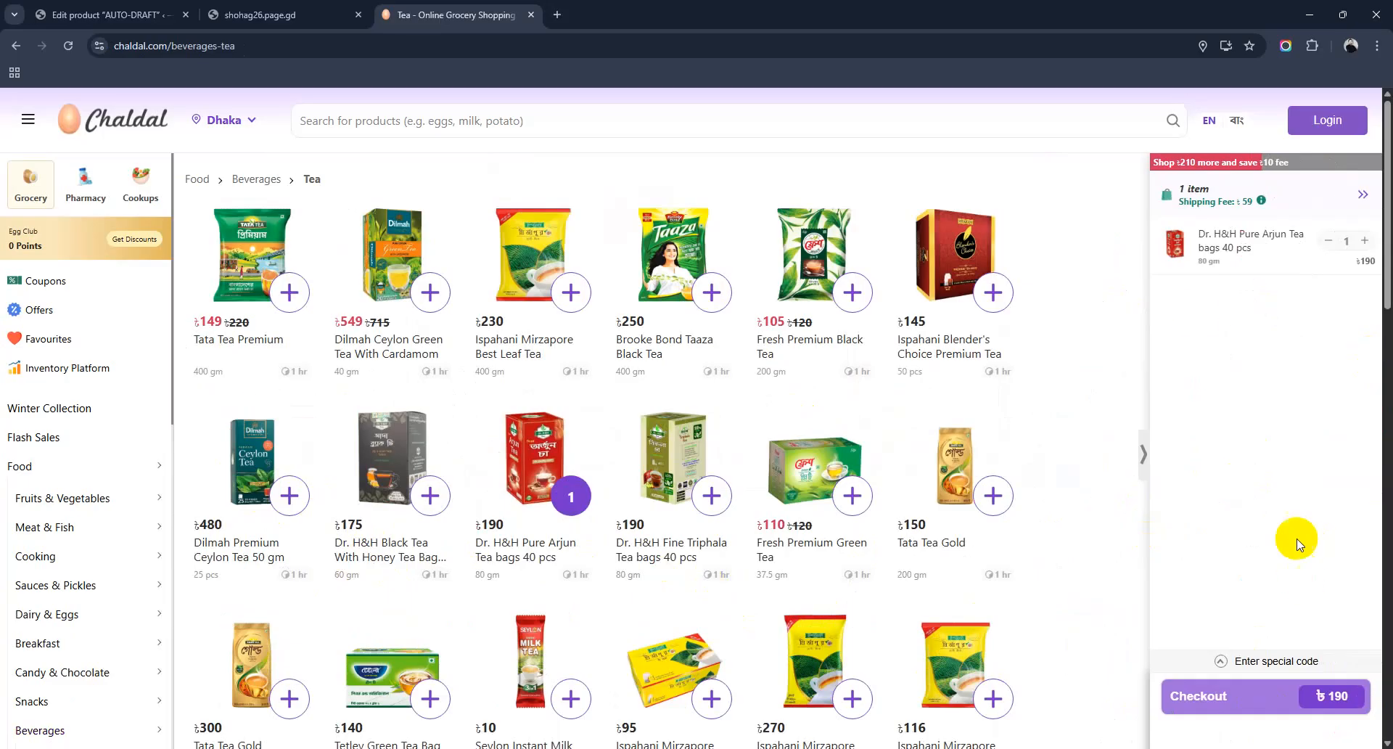
left_click(242, 453)
left_click(1247, 246)
left_click(1188, 263)
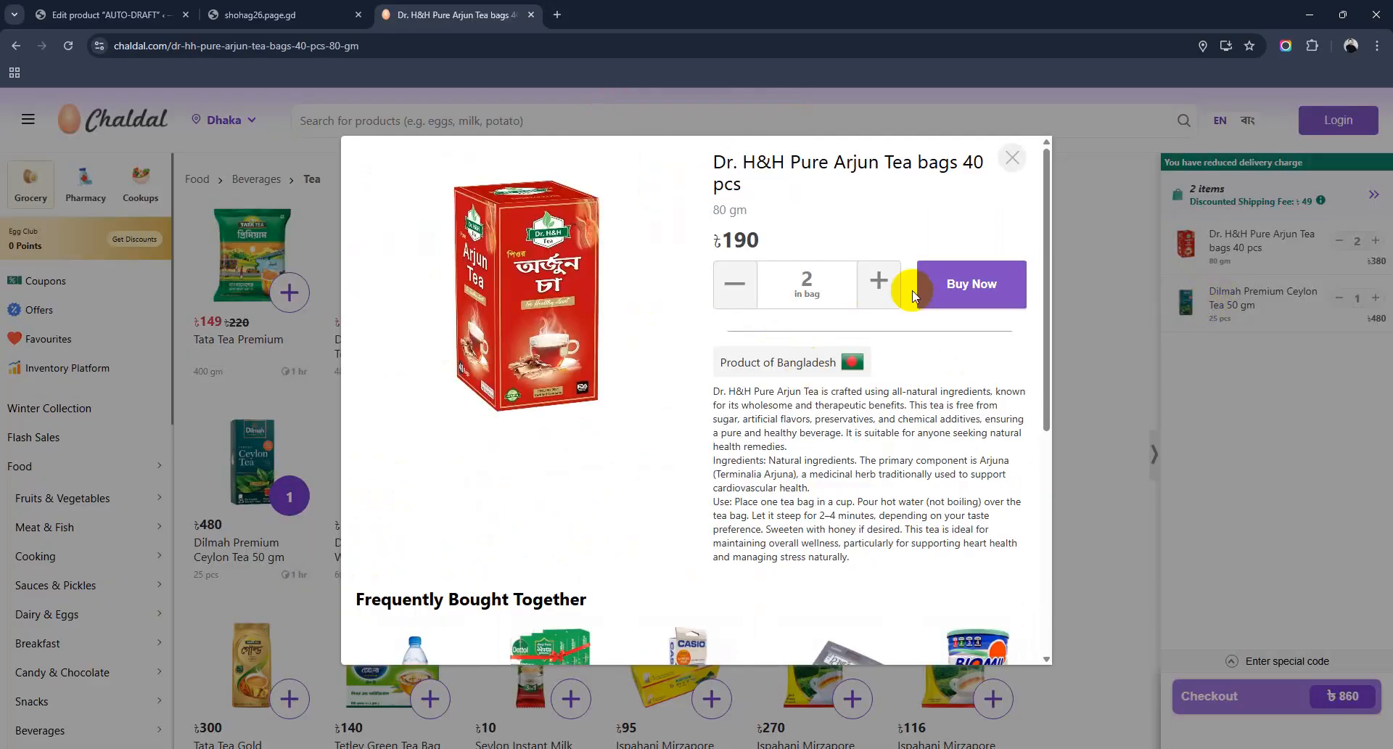
Step: Copy the Chaldal title into the Product name as 'Dr. H&H Pure Arjun Tea bags 40 pcs'
left_click_drag(718, 161, 776, 185)
key("ctrl+c")
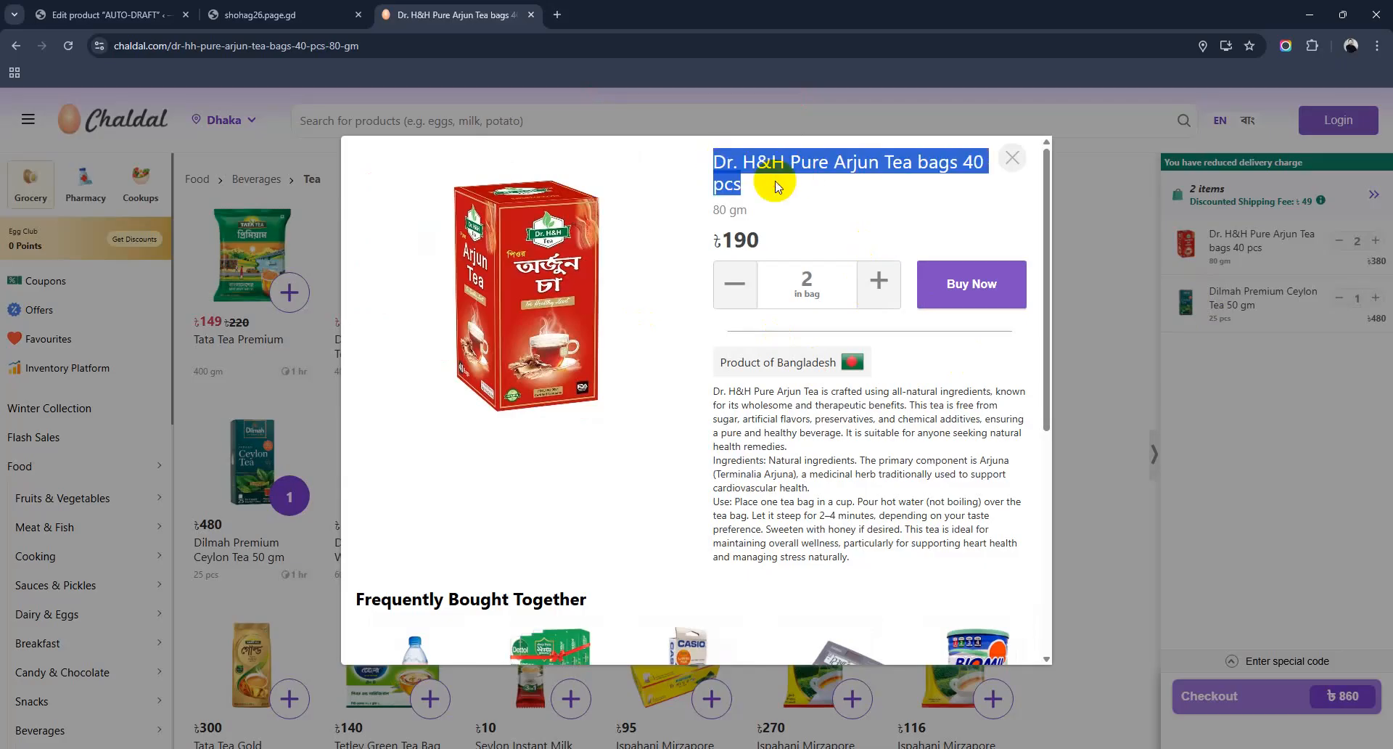
key("ctrl+shift+Tab")
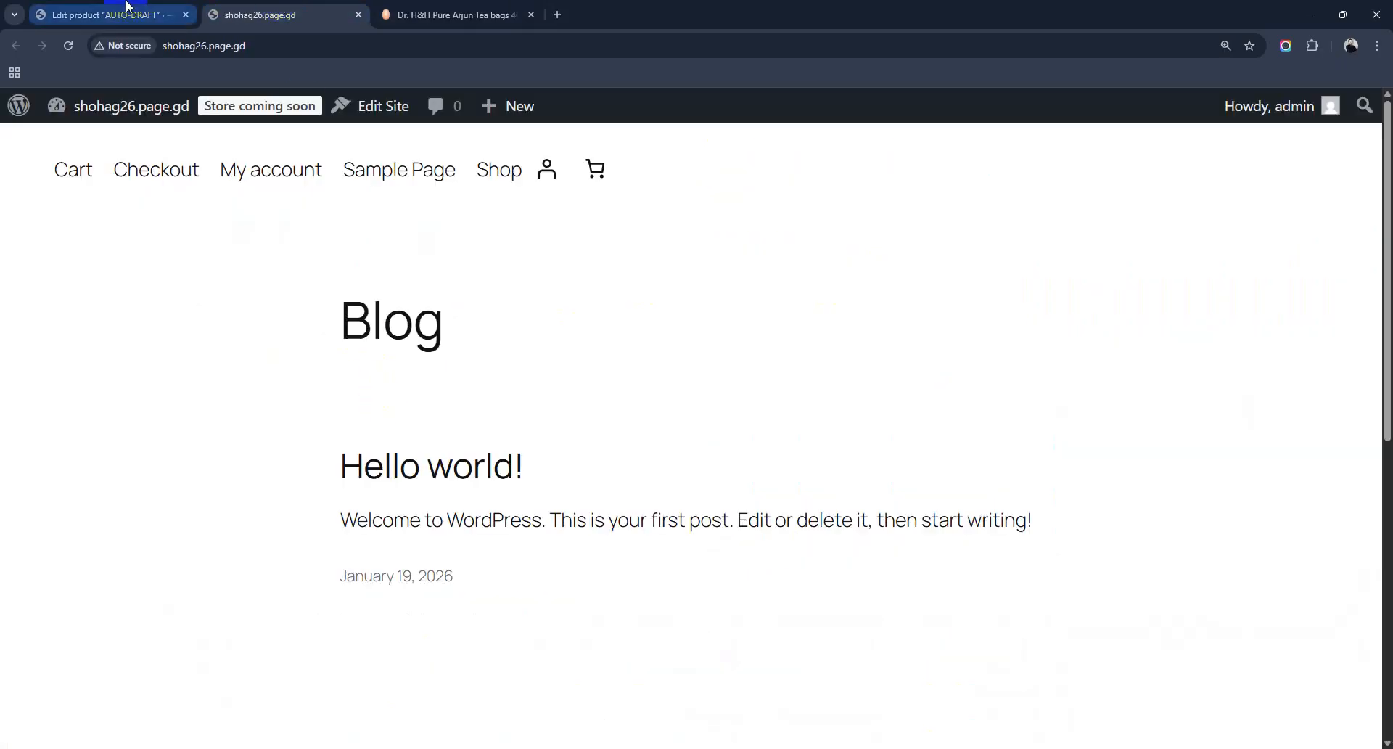
key("ctrl+shift+Tab")
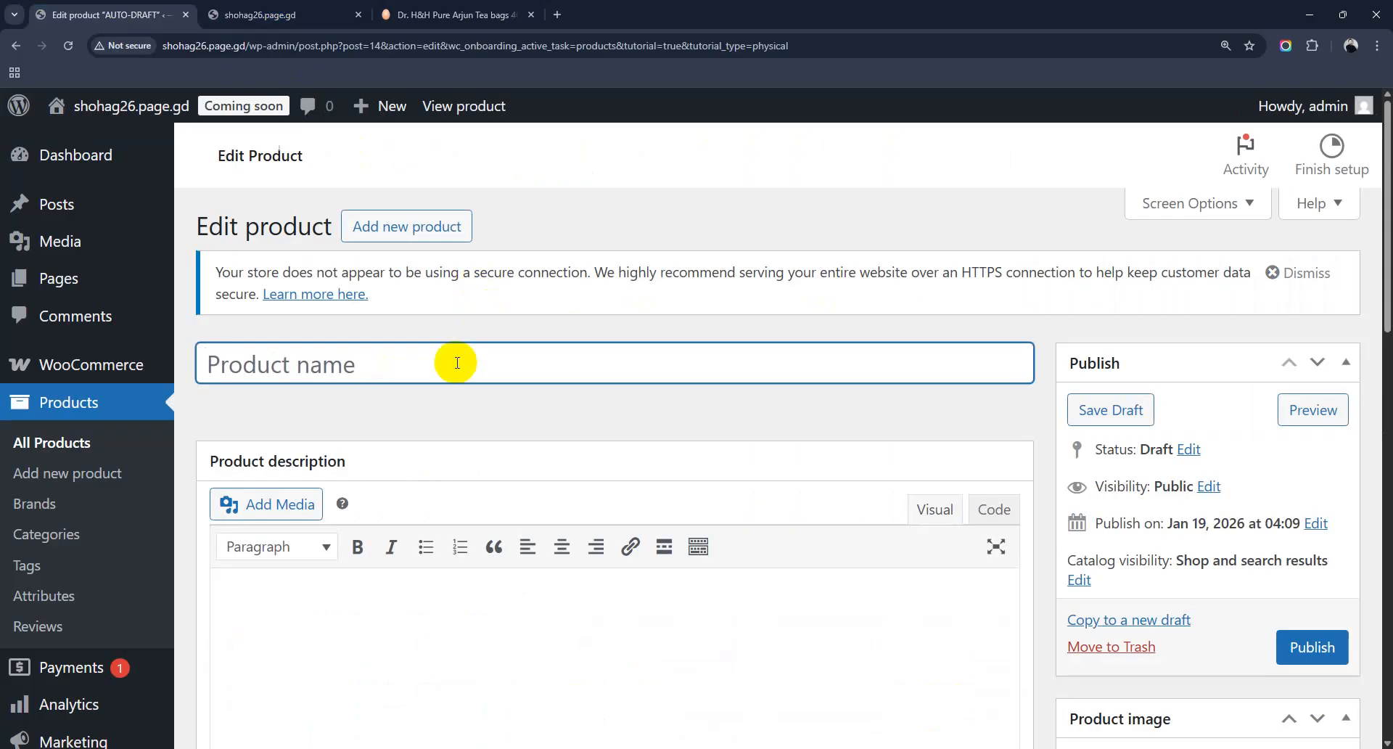
key("ctrl+v")
Step: Copy Chaldal's Arjun Tea description into the product description editor
key("ctrl+Tab")
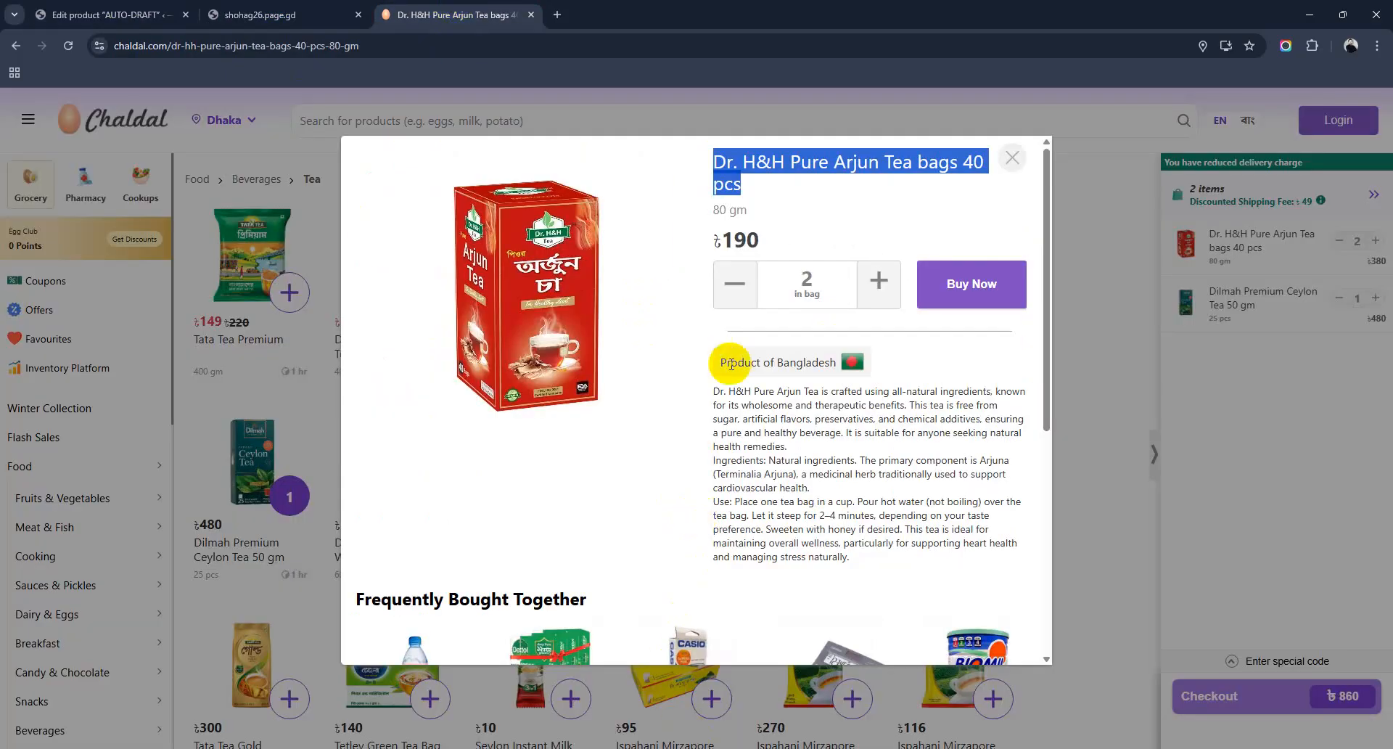
left_click_drag(718, 393, 848, 558)
key("ctrl+c")
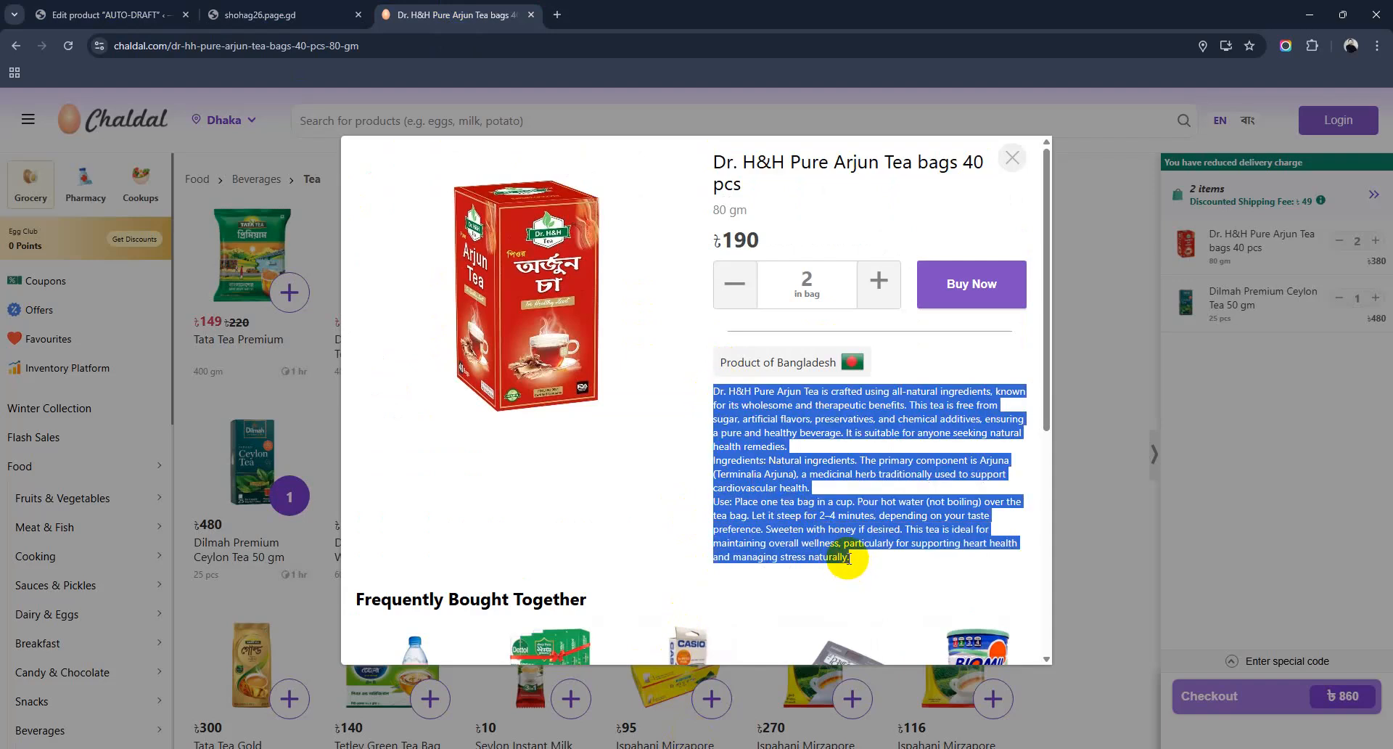
left_click(130, 6)
left_click(415, 610)
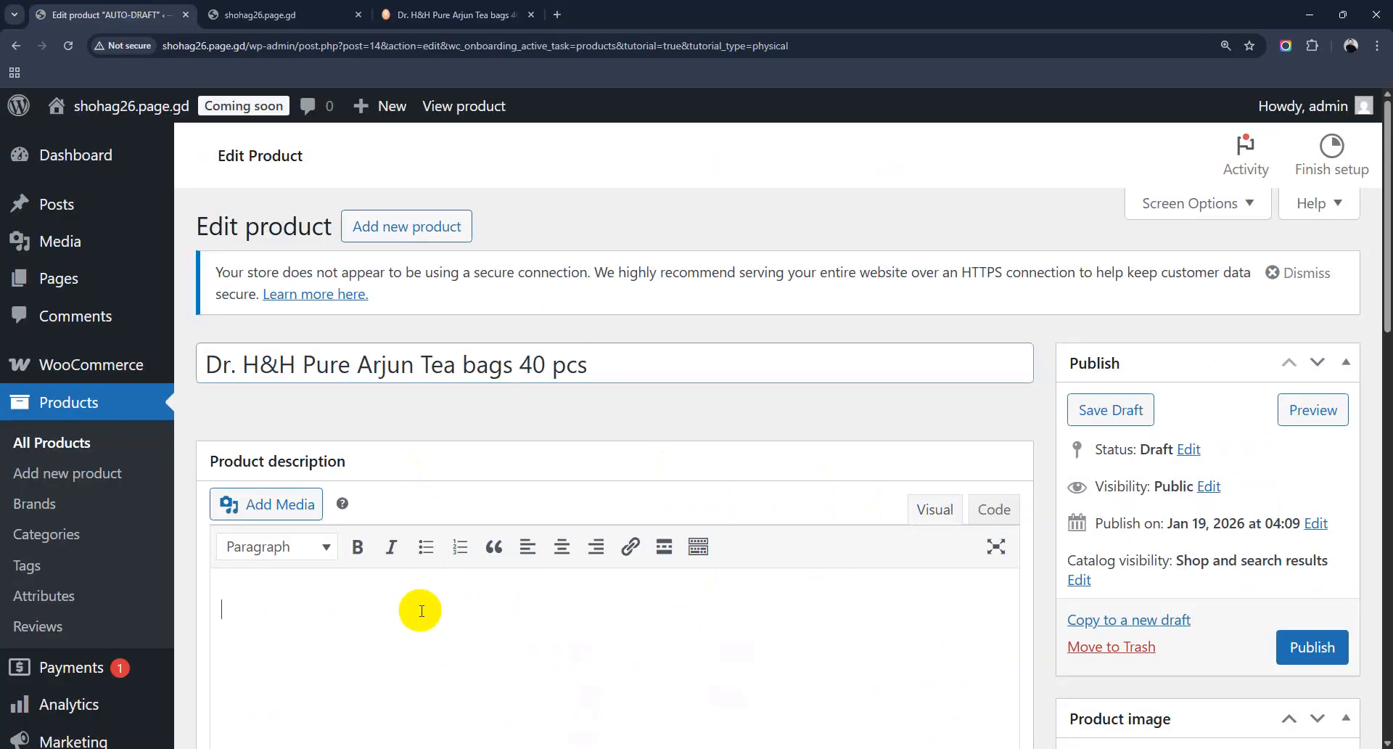
key("ctrl+v")
scroll(414, 609, "down", 2)
scroll(457, 516, "up", 3)
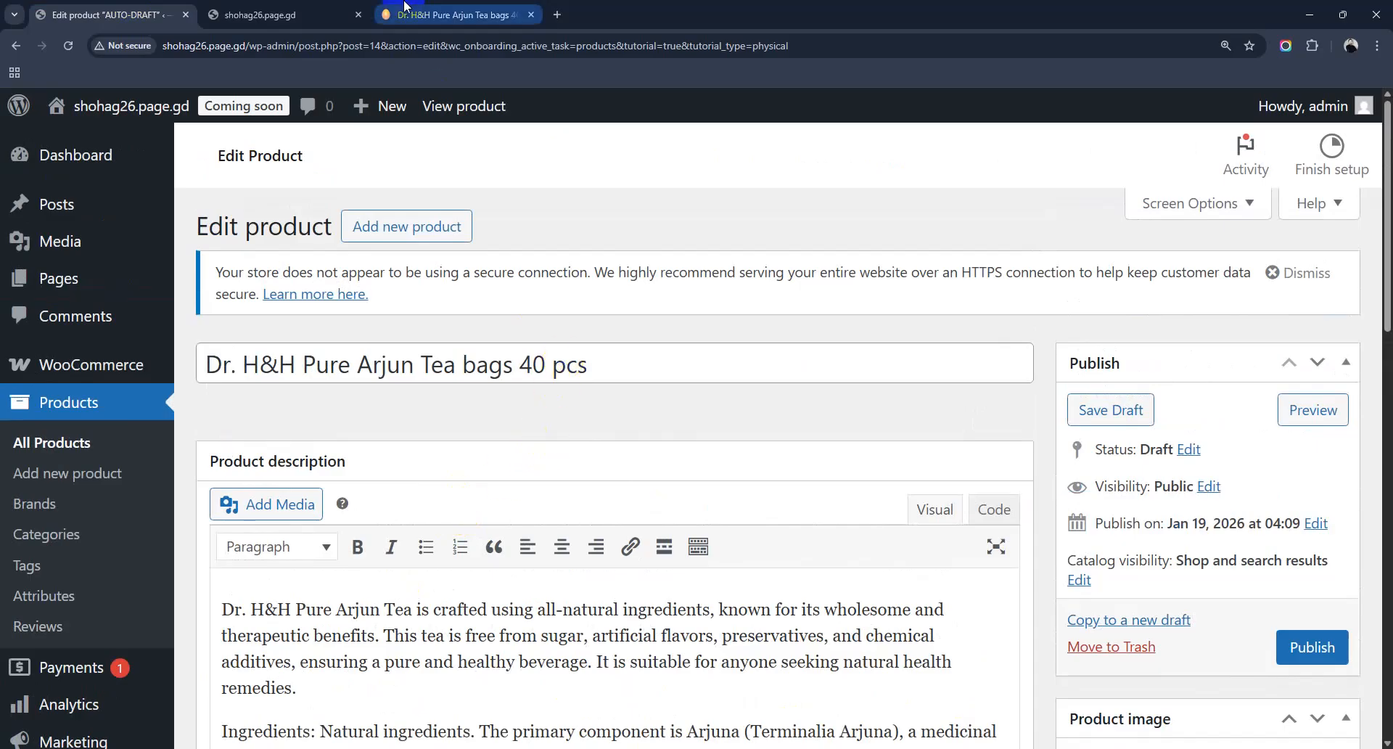
left_click(454, 15)
Step: Open the Arjun Tea image in its own tab and save it to Downloads as 'tea' (WEBP)
right_click(511, 304)
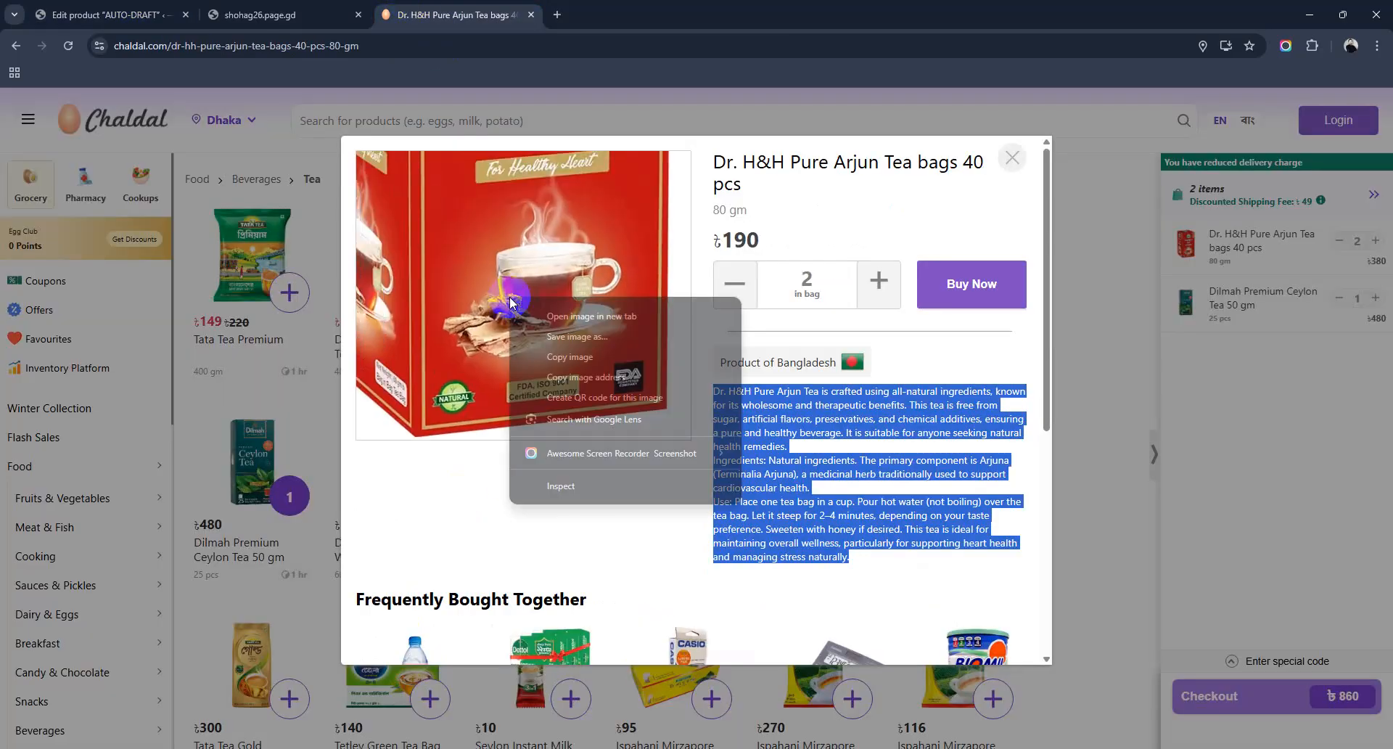
left_click(580, 317)
left_click(618, 9)
right_click(715, 387)
left_click(795, 427)
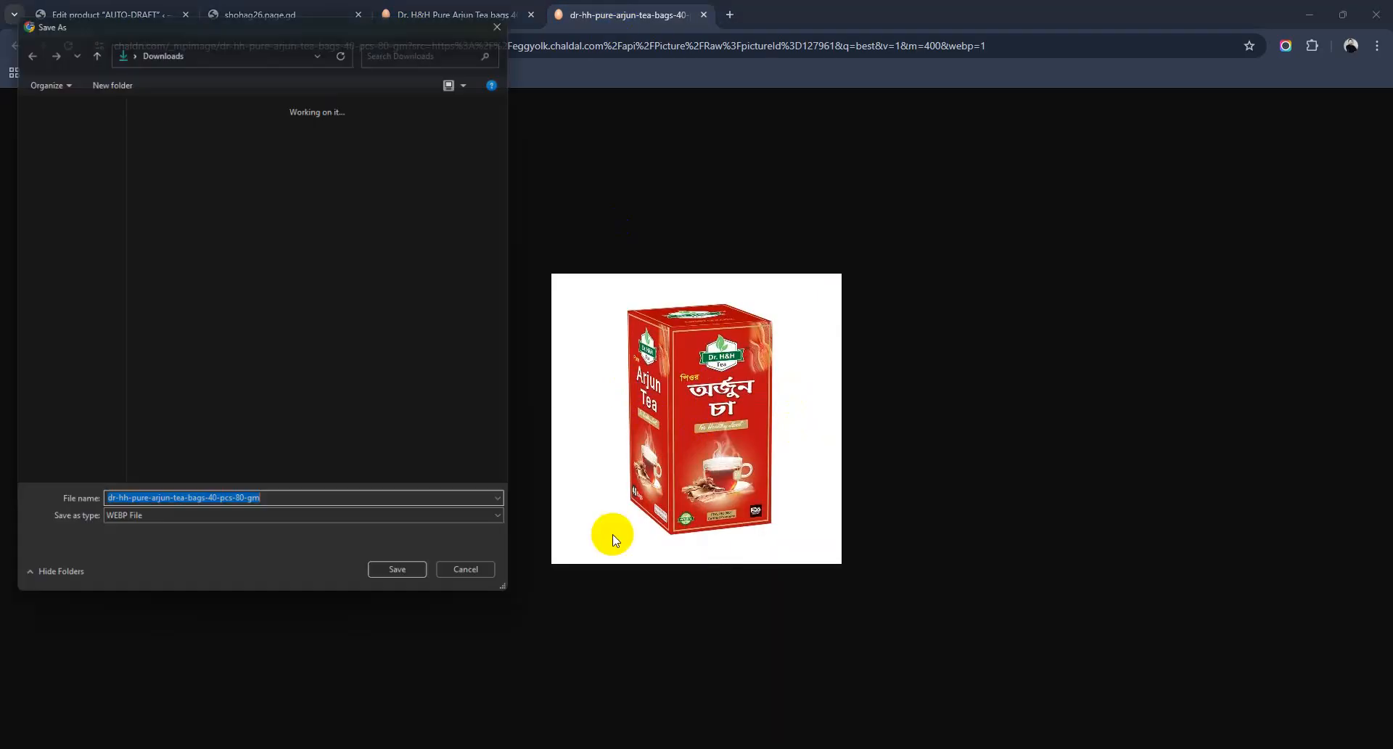
type("tea")
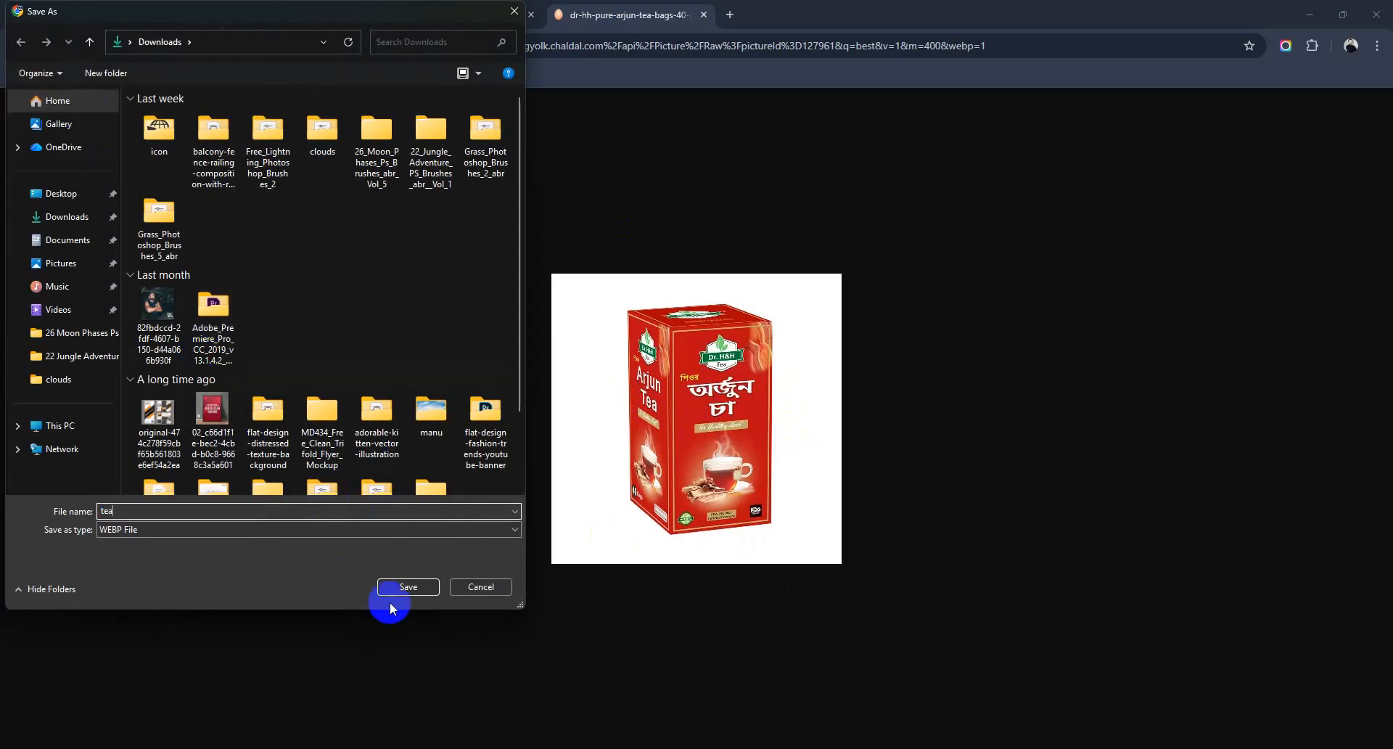
left_click(408, 584)
left_click(450, 15)
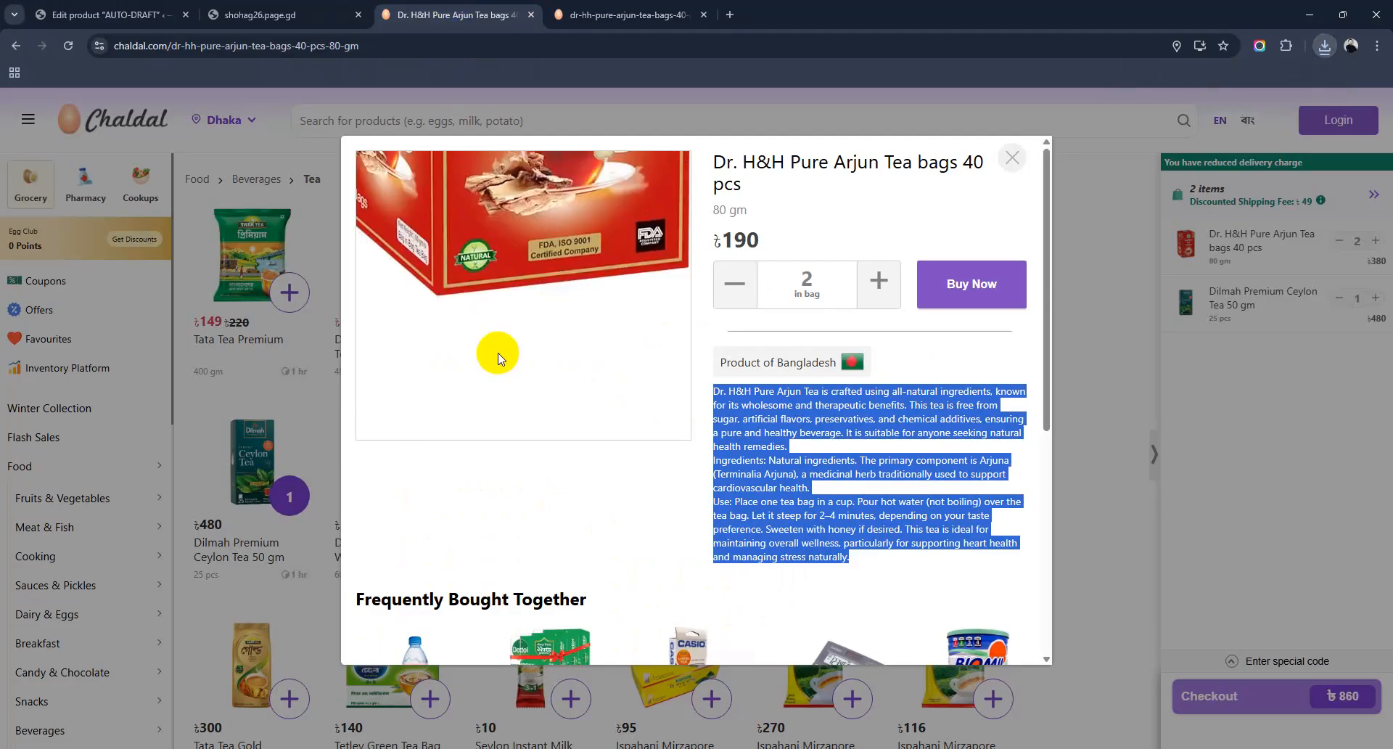
left_click(254, 8)
left_click(99, 6)
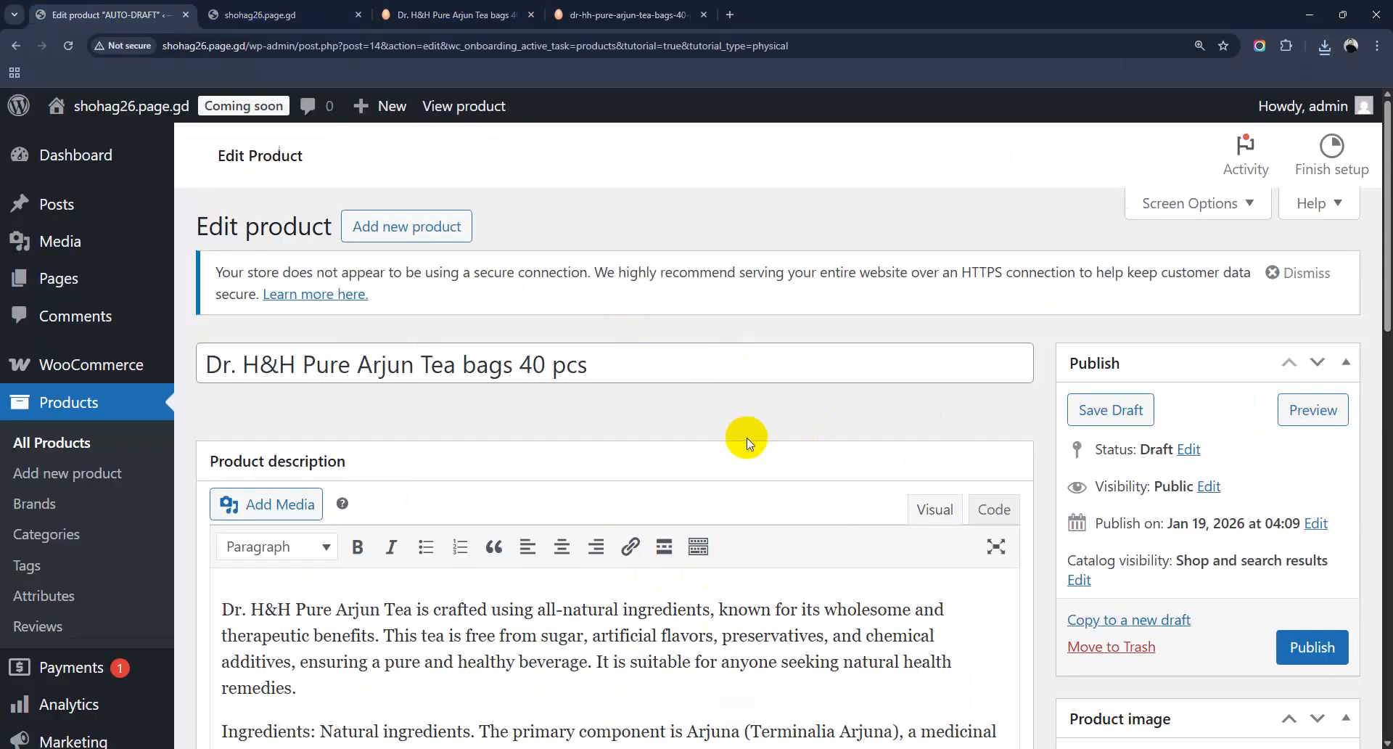
Step: Upload tea.webp from the Downloads folder and set it as the Arjun Tea product image
scroll(753, 438, "down", 3)
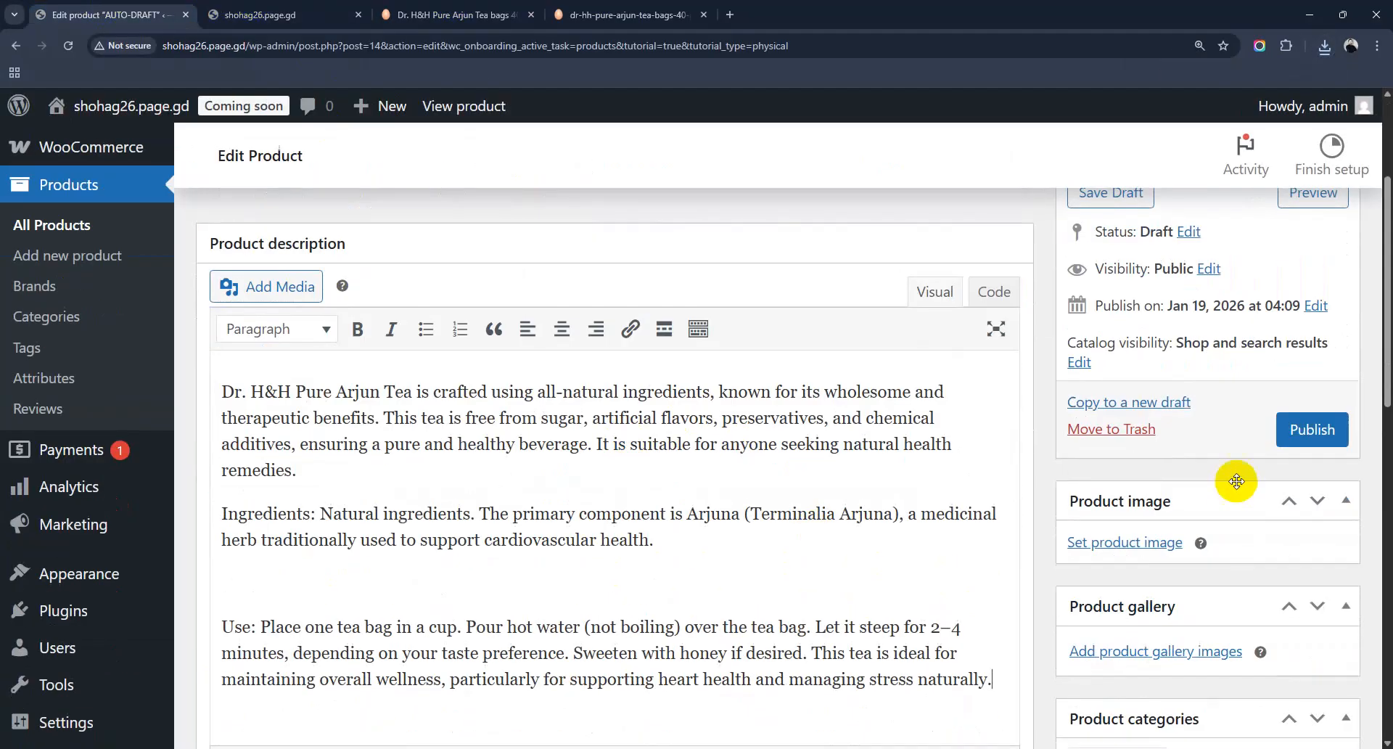
left_click(1153, 550)
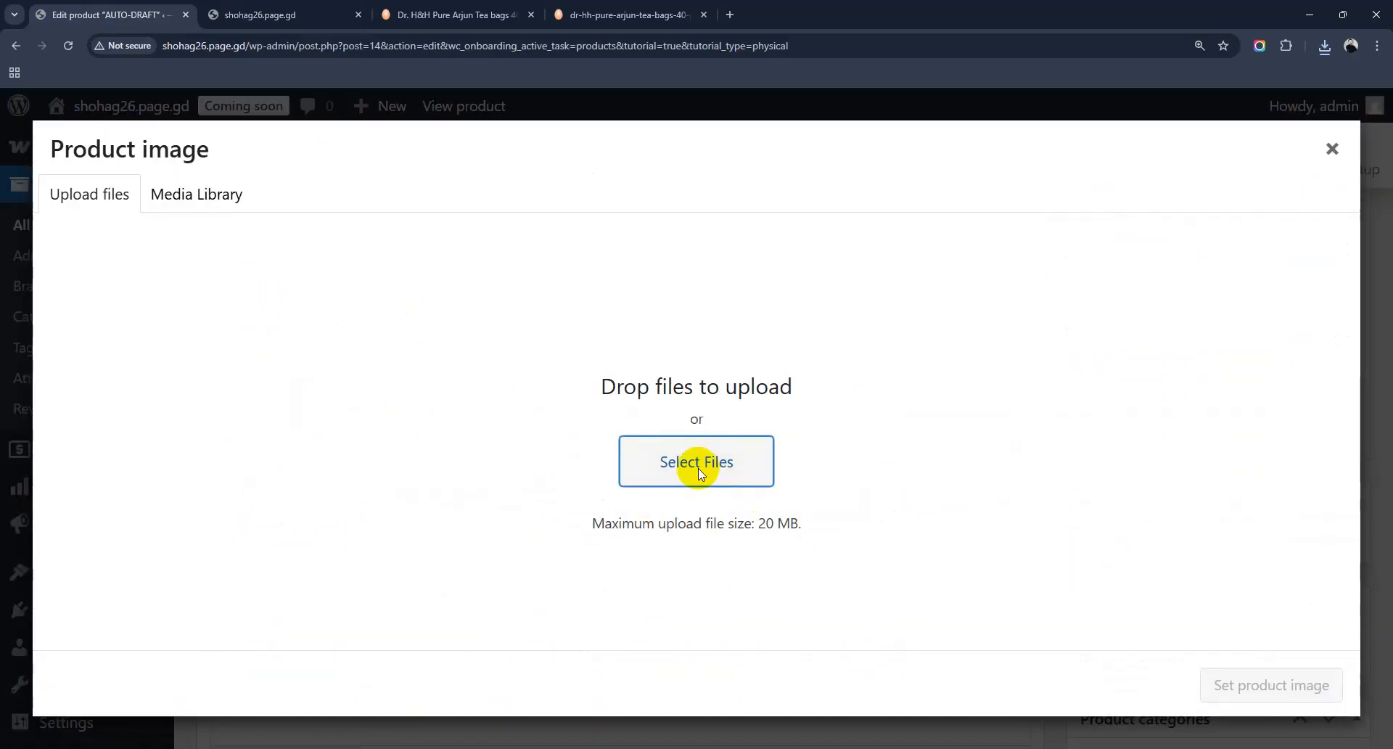
left_click(698, 472)
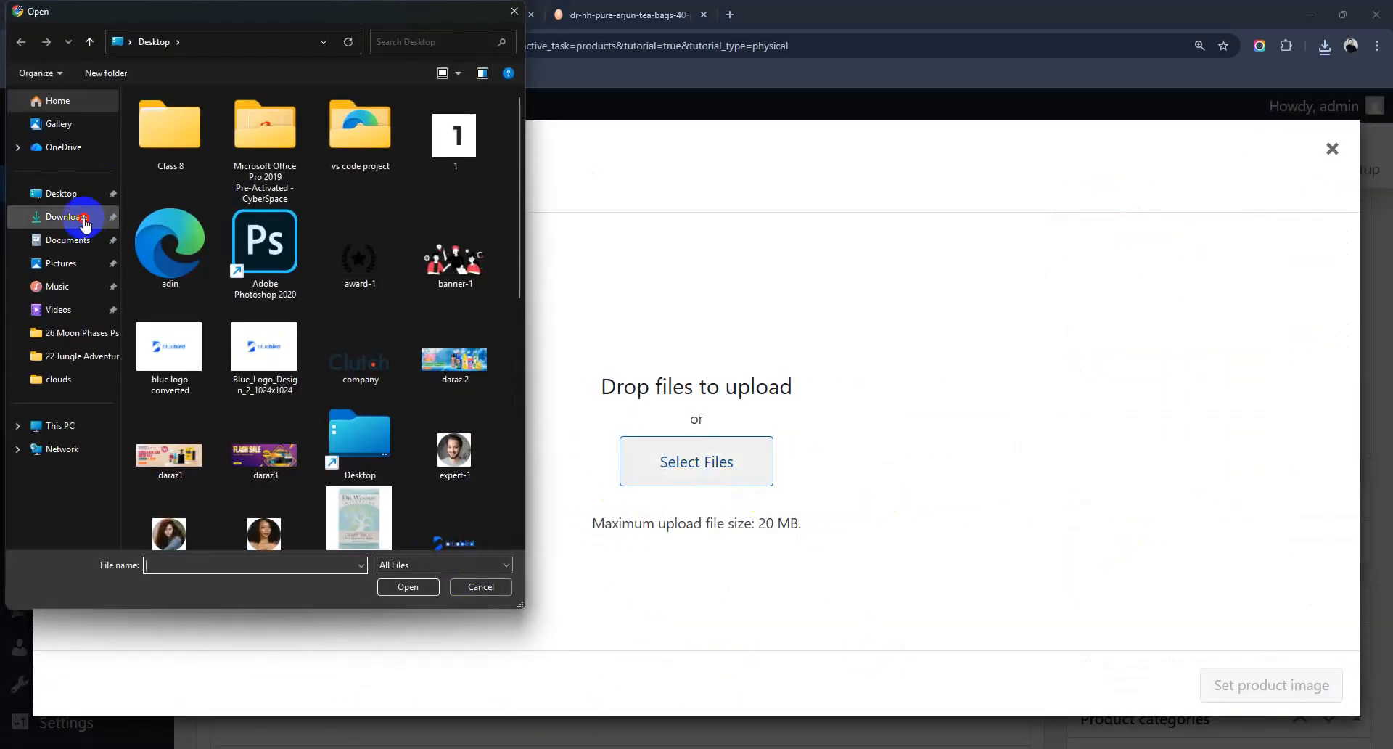
left_click(86, 221)
left_click(159, 131)
left_click(429, 587)
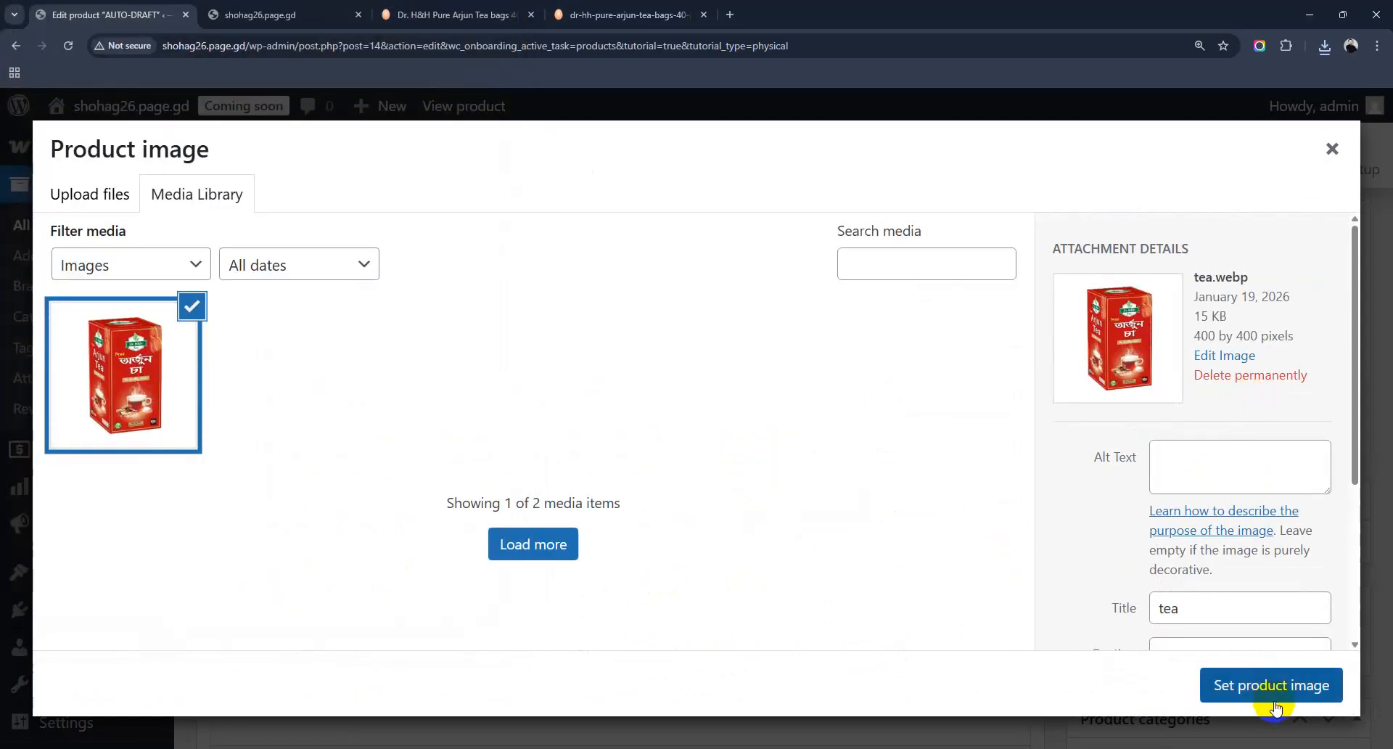
left_click(1268, 686)
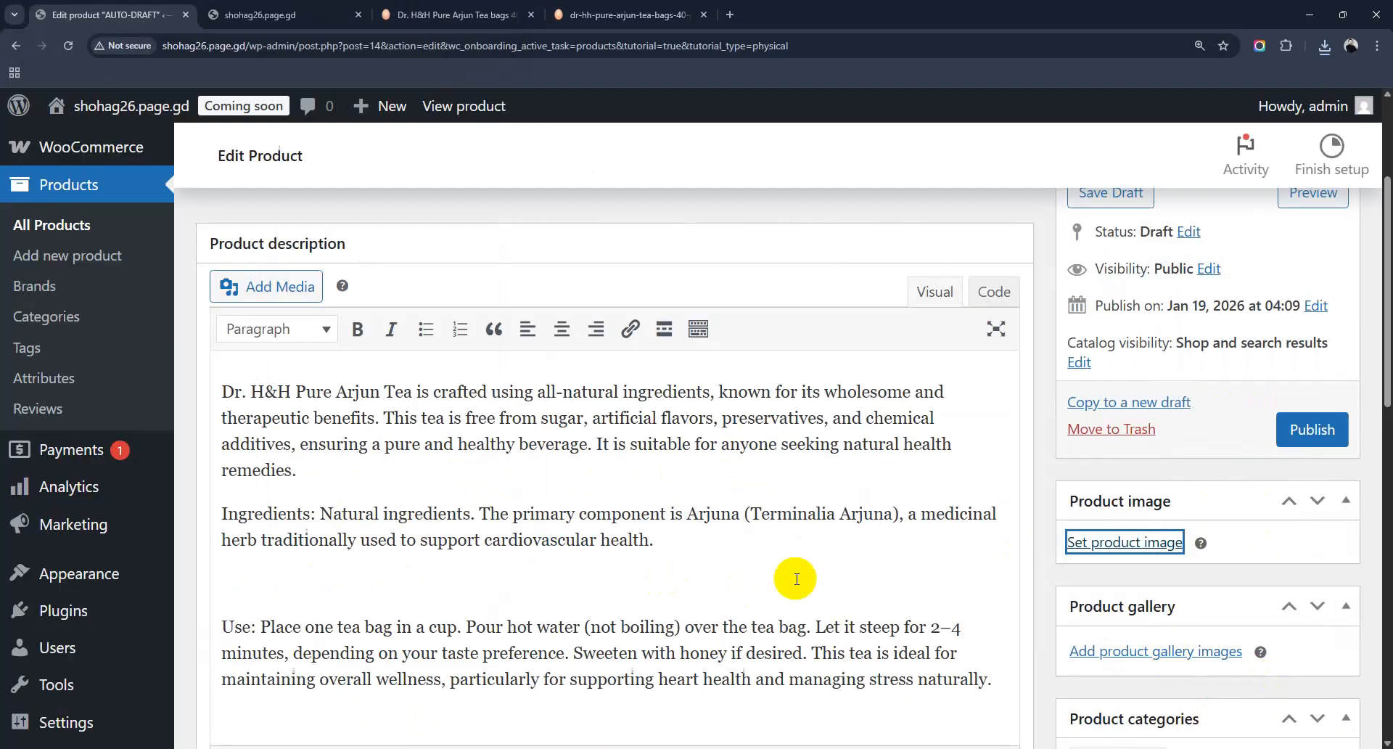
Step: Add a new product category 'Bevarage or Drinks' and untick Uncategorized
scroll(1170, 587, "down", 5)
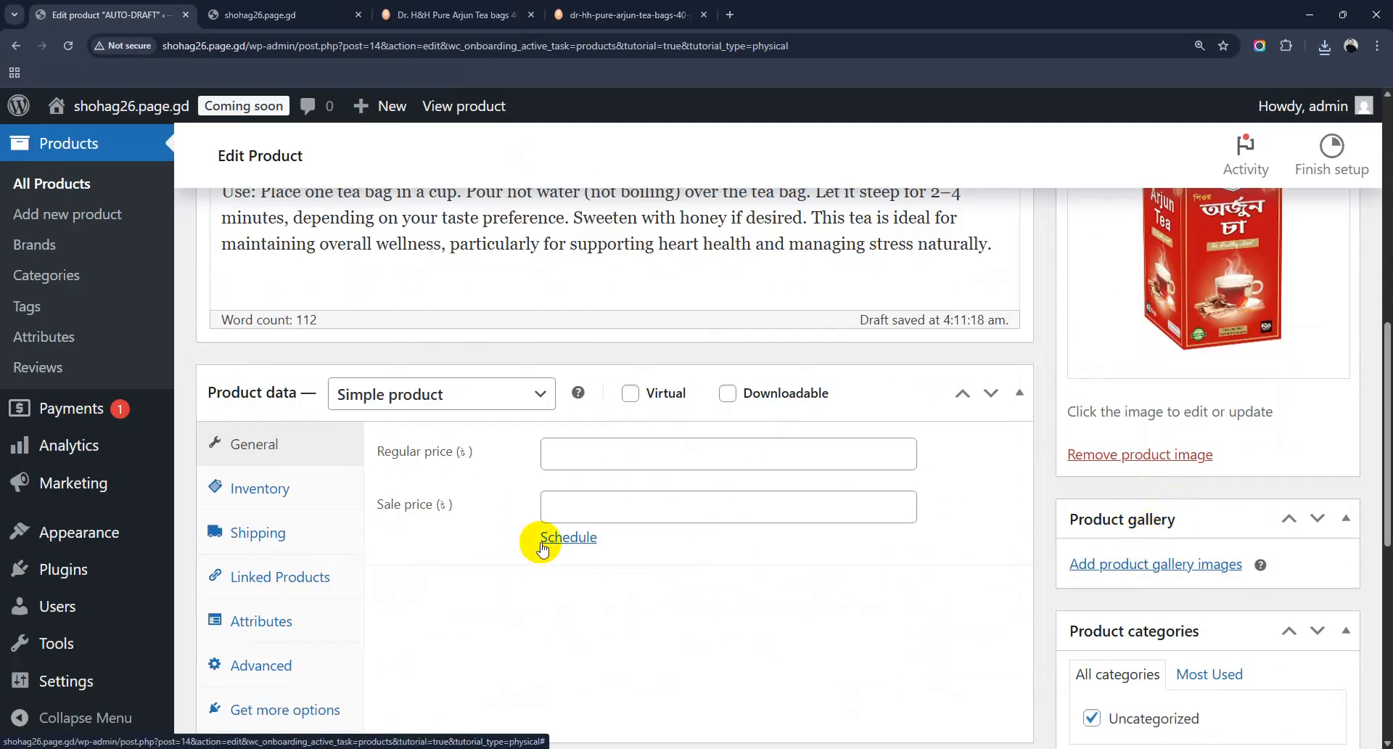
scroll(1226, 613, "down", 4)
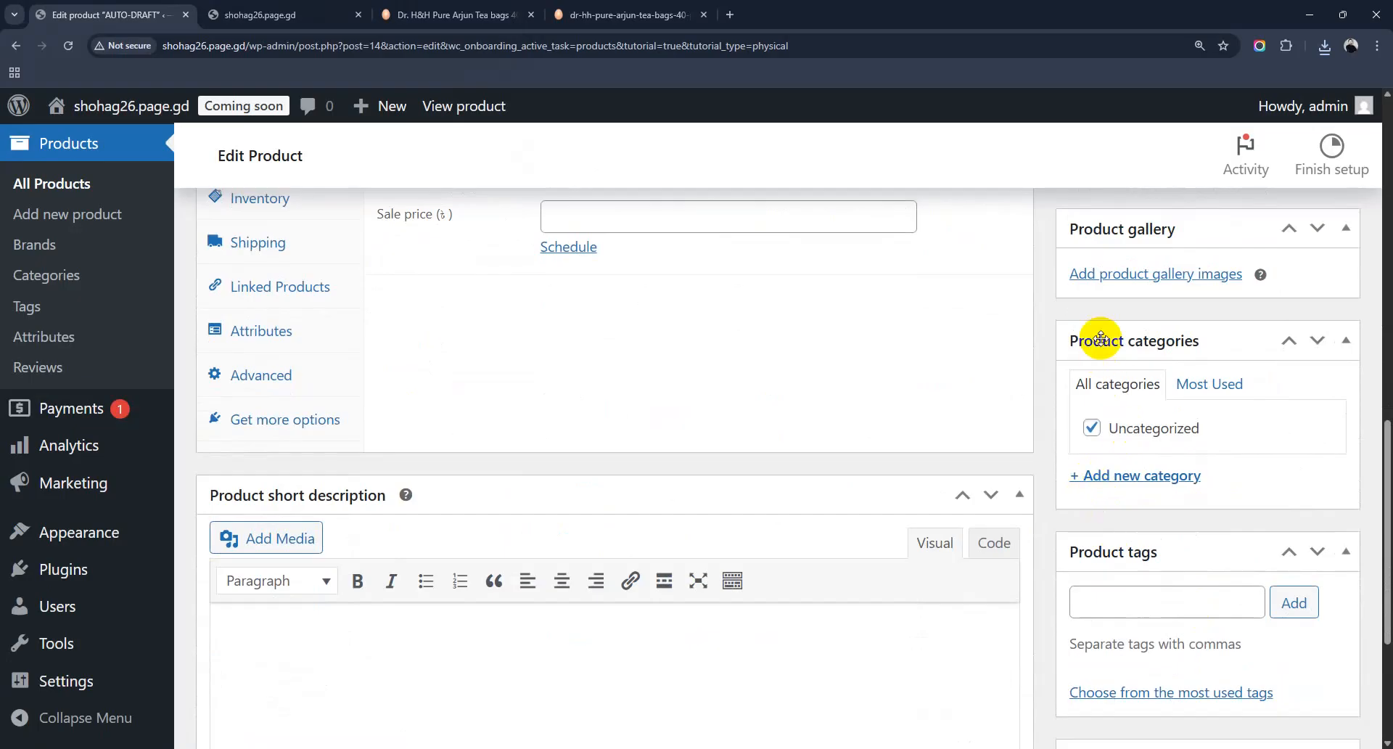
left_click(1140, 478)
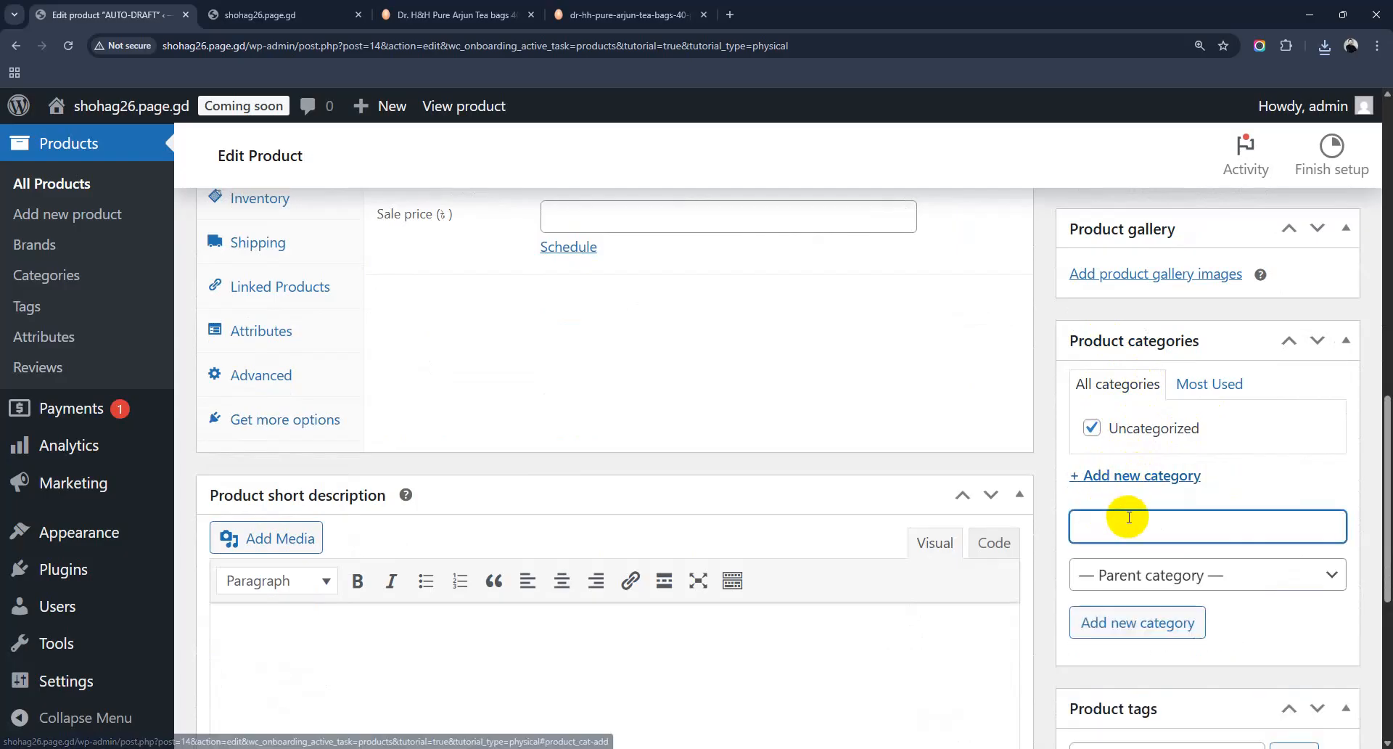
type("Bevarage")
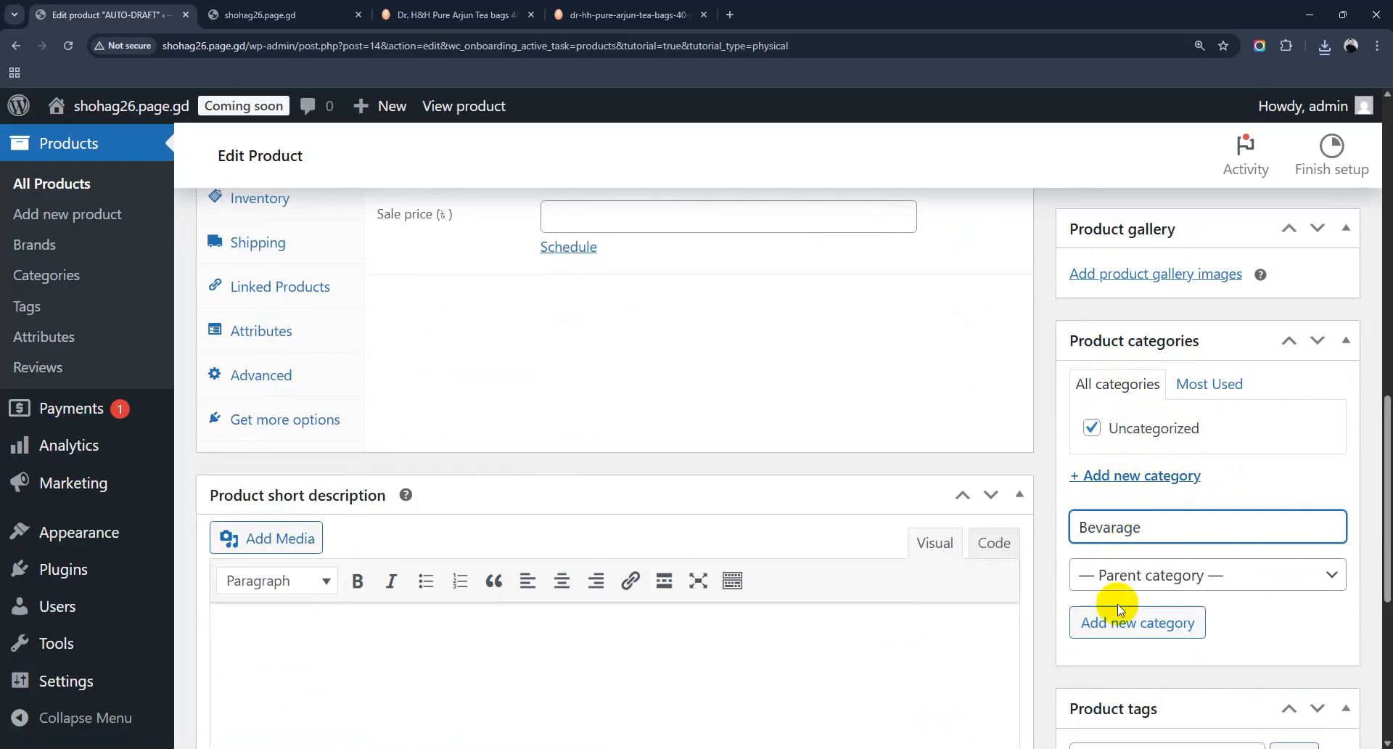
type("or Drinks")
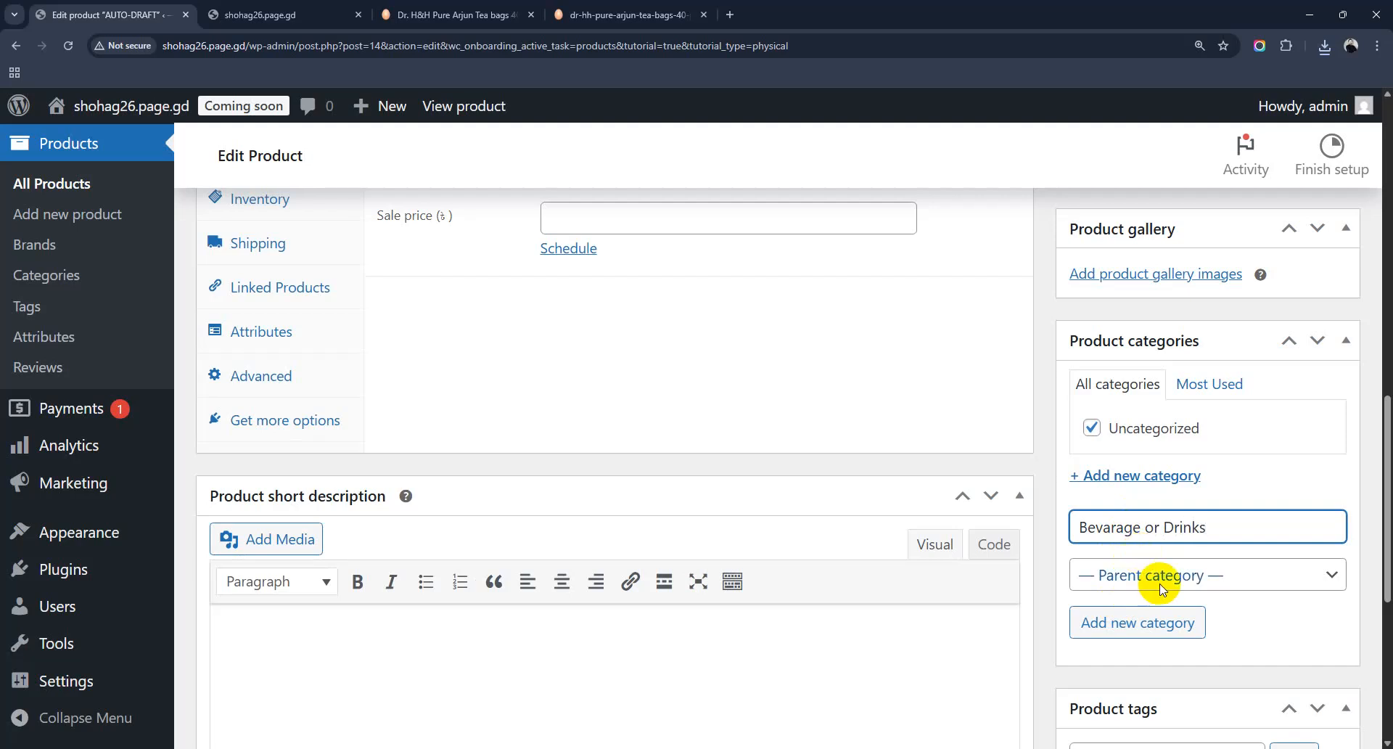
left_click(1159, 623)
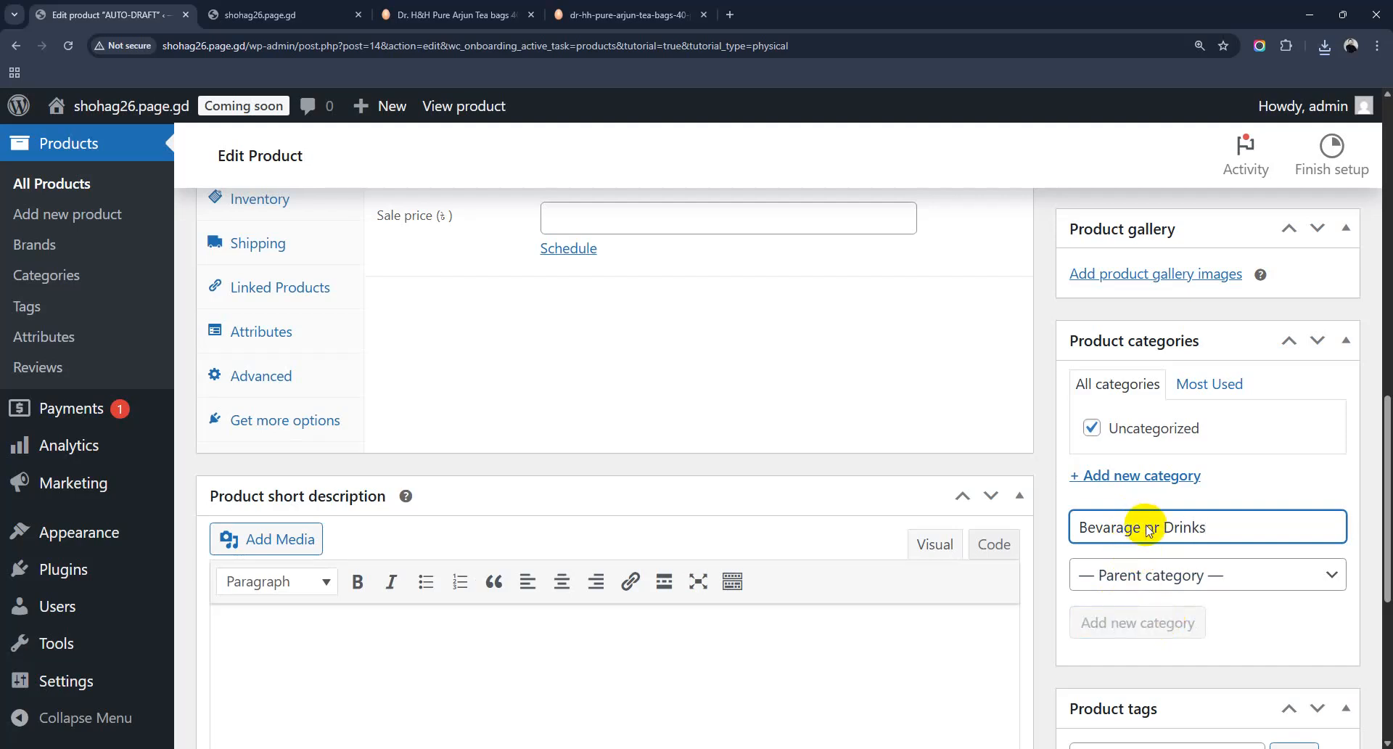
left_click(1095, 457)
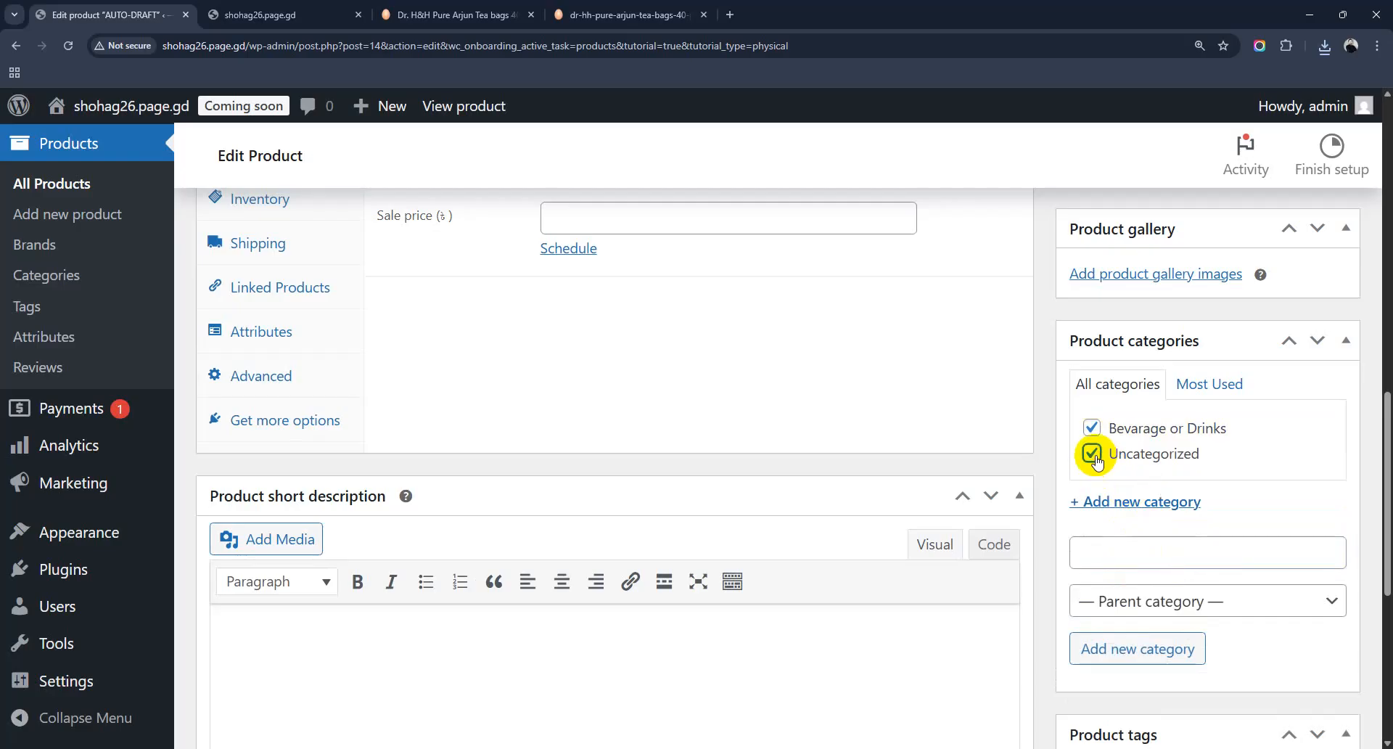
Step: Enter 'tea, arjun tea, healthy tea, clone tea' in Product tags and add them
scroll(1228, 472, "down", 6)
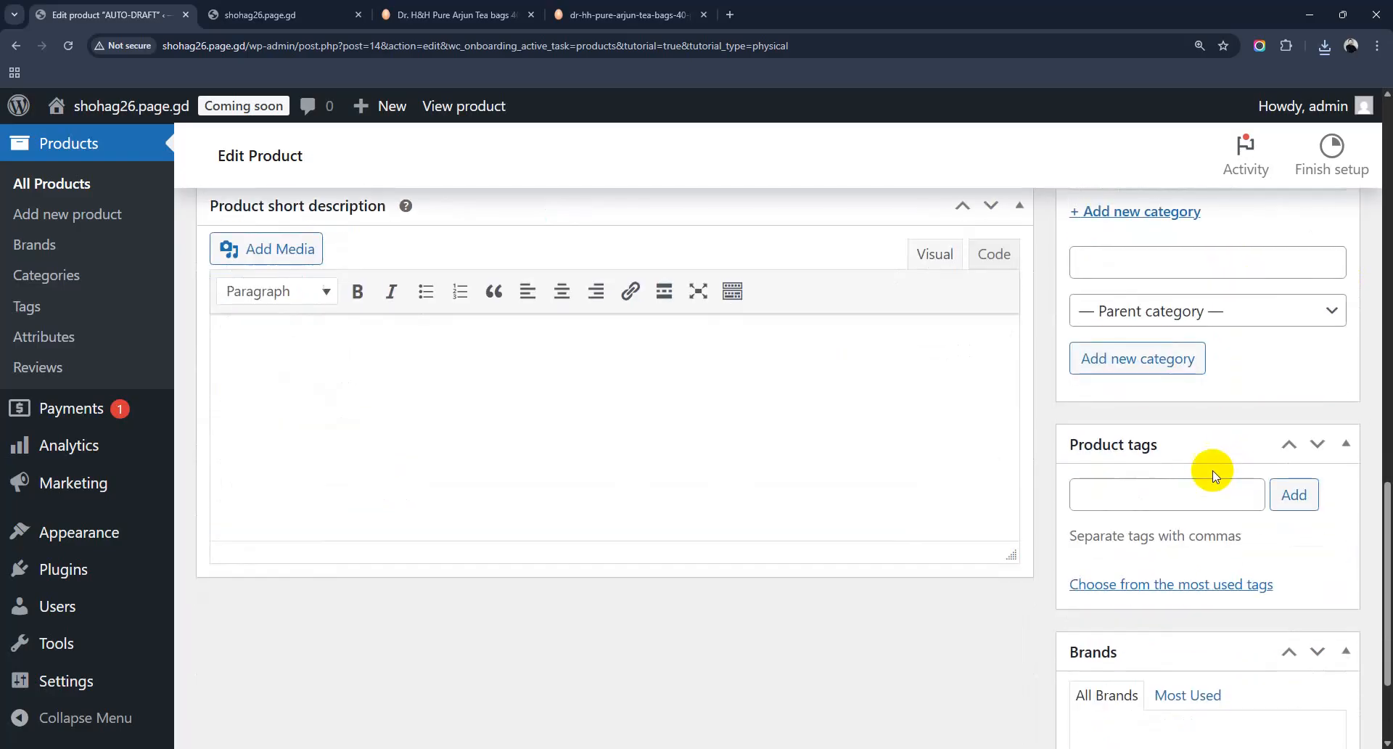
left_click(1130, 332)
type("tea,")
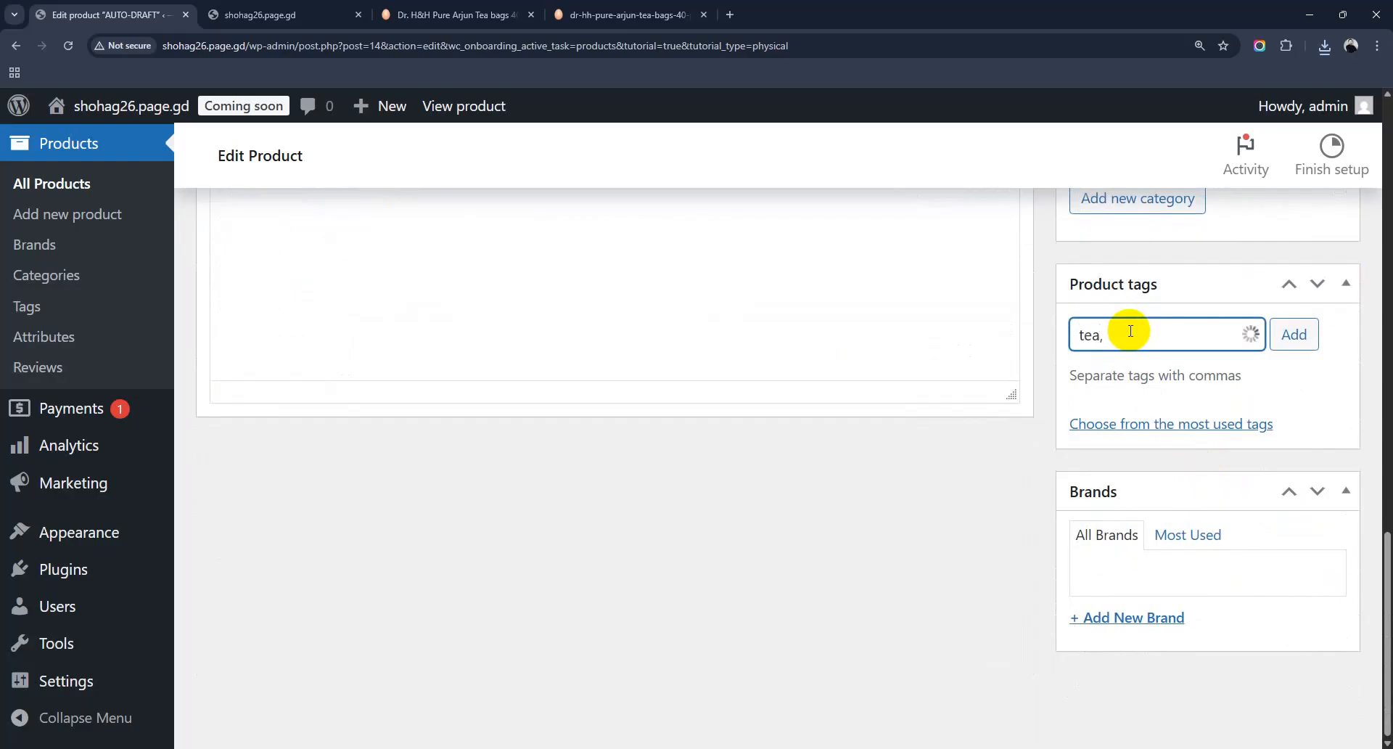
type(" arjun")
type(" tea")
type(", heal")
type("thy t")
type("ea, clone te")
type("a")
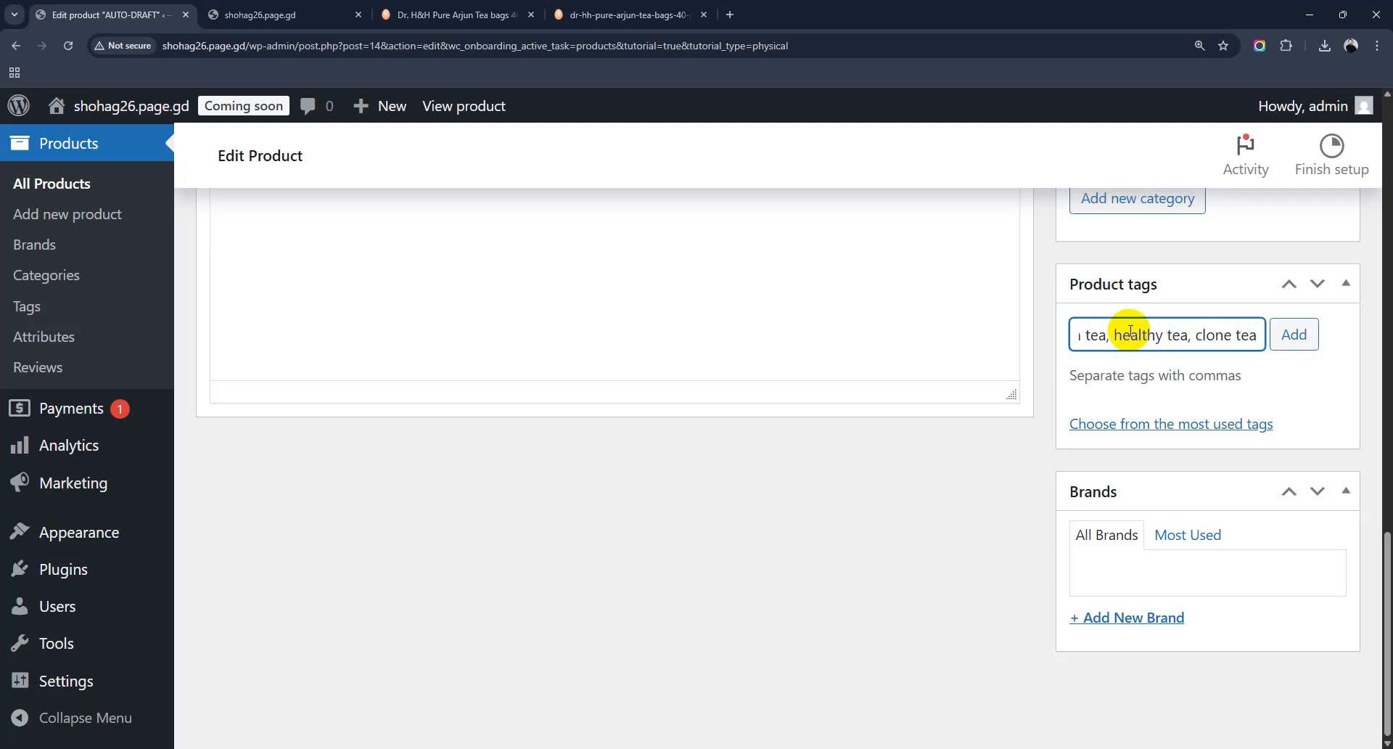
left_click(1289, 337)
Step: Add a new brand named 'Bin Amin', correcting the capital A, for the product
scroll(1242, 499, "down", 1)
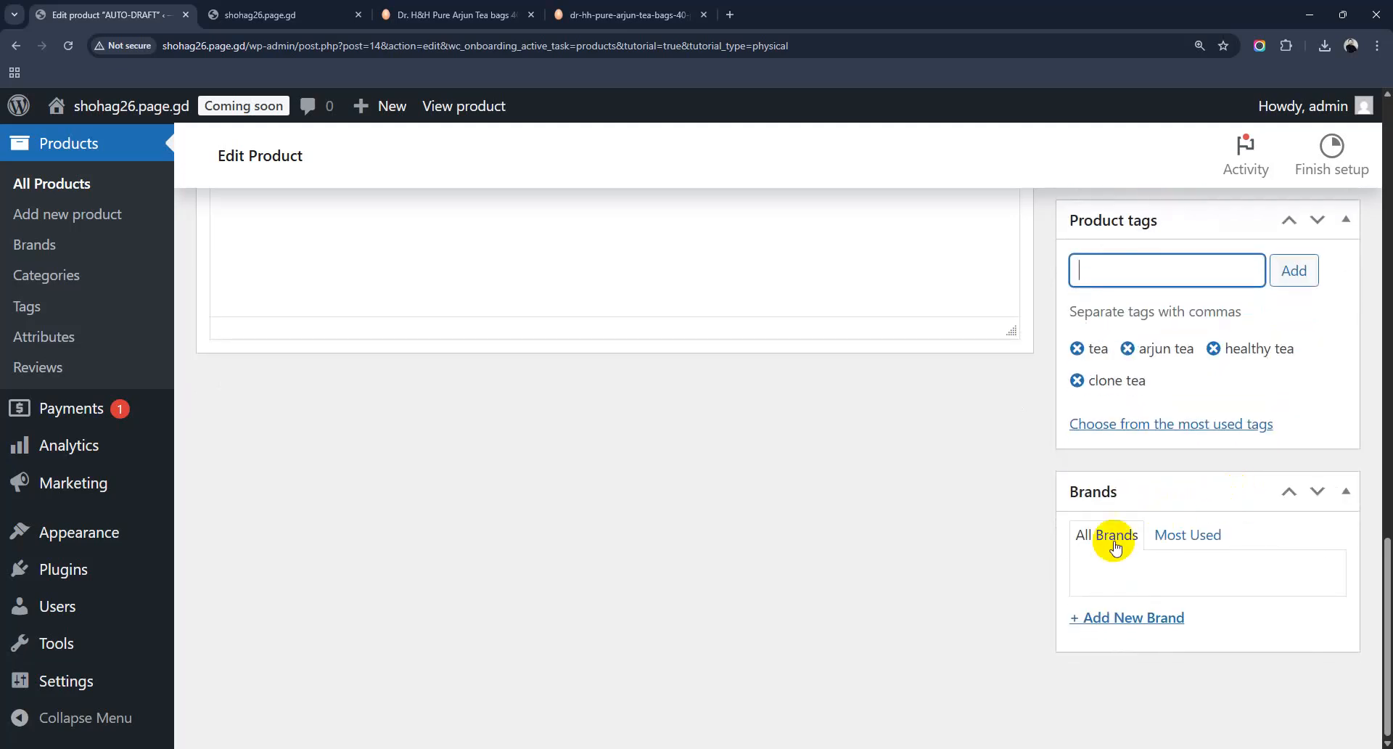
left_click(1131, 619)
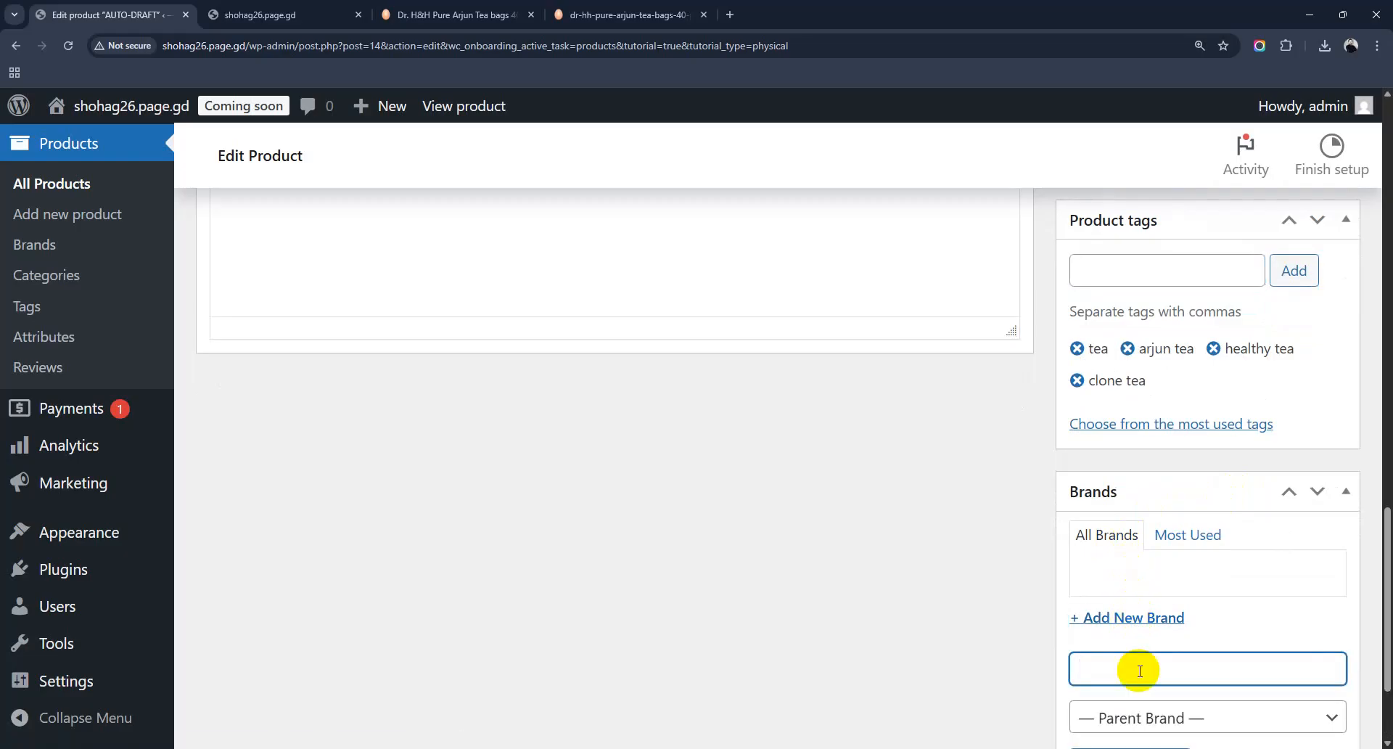
type("Bin amin")
scroll(1218, 580, "down", 2)
left_click(1112, 515)
left_click_drag(1110, 515, 1103, 509)
type("A")
left_click(1126, 608)
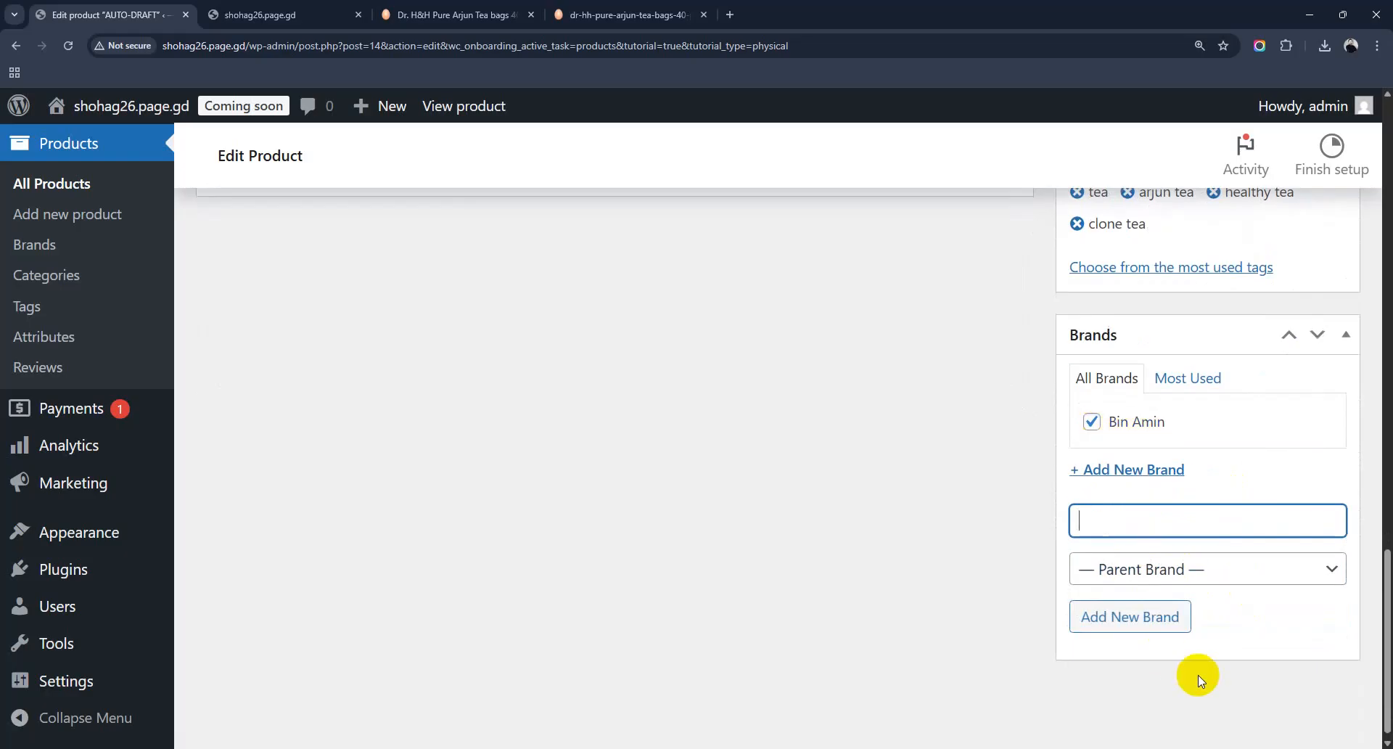
Step: Enter 1500 in Regular price and 100 in Sale price on the General tab
scroll(662, 500, "up", 10)
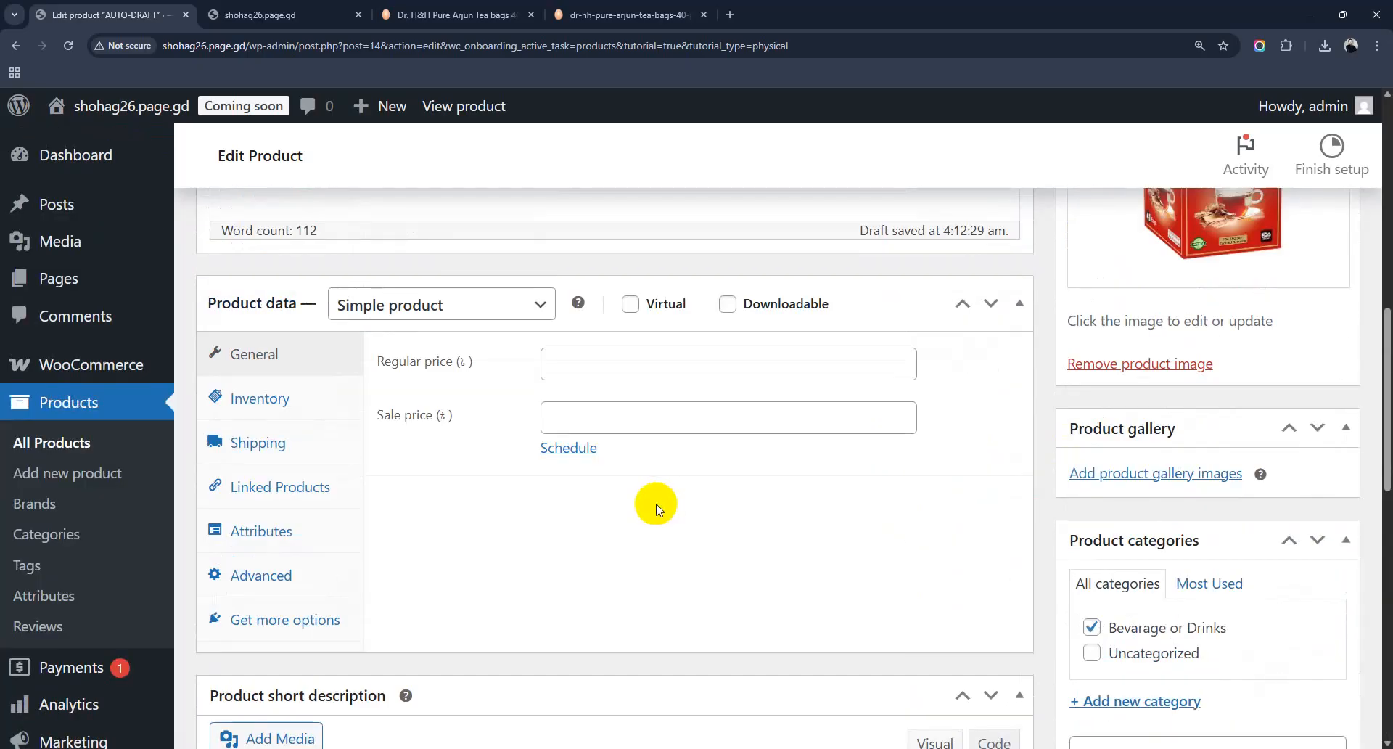
scroll(638, 515, "up", 6)
scroll(1228, 386, "down", 5)
scroll(1228, 386, "down", 10)
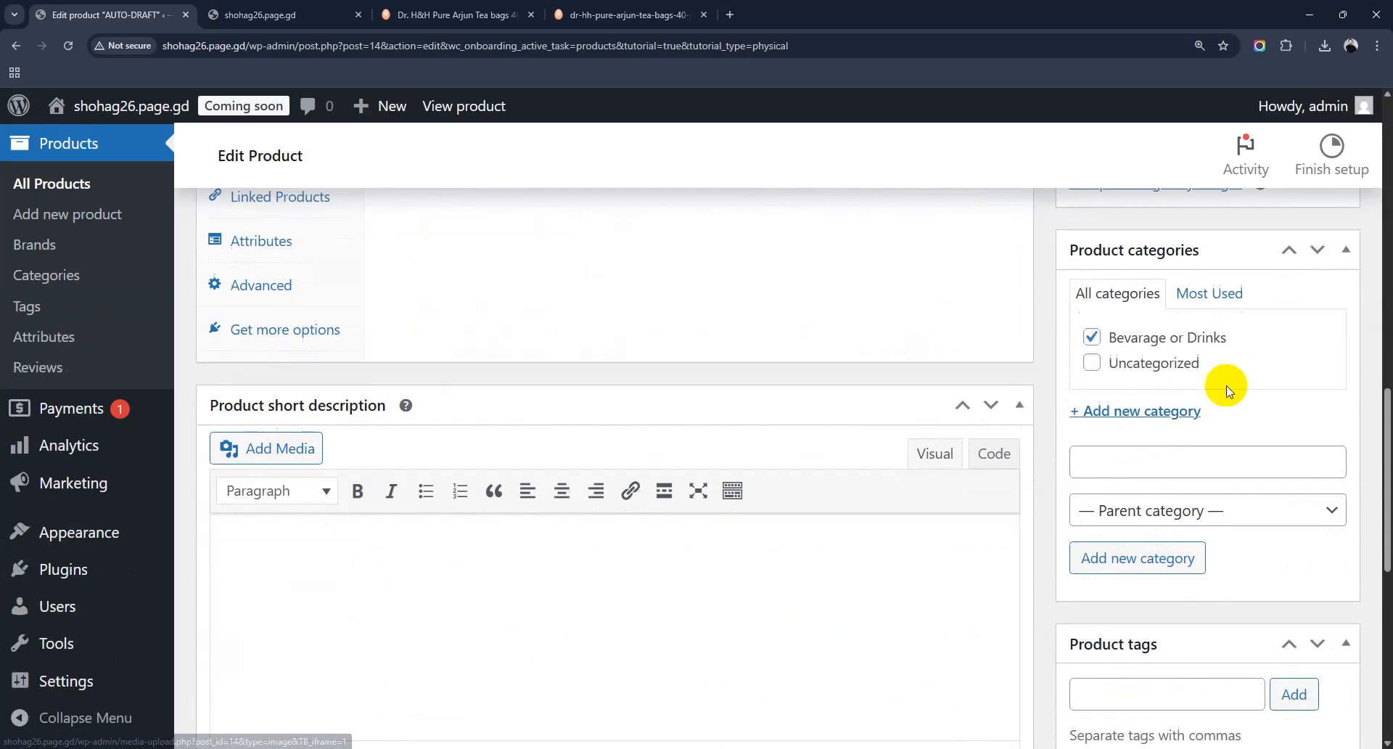
scroll(1226, 533, "up", 4)
scroll(1226, 534, "up", 10)
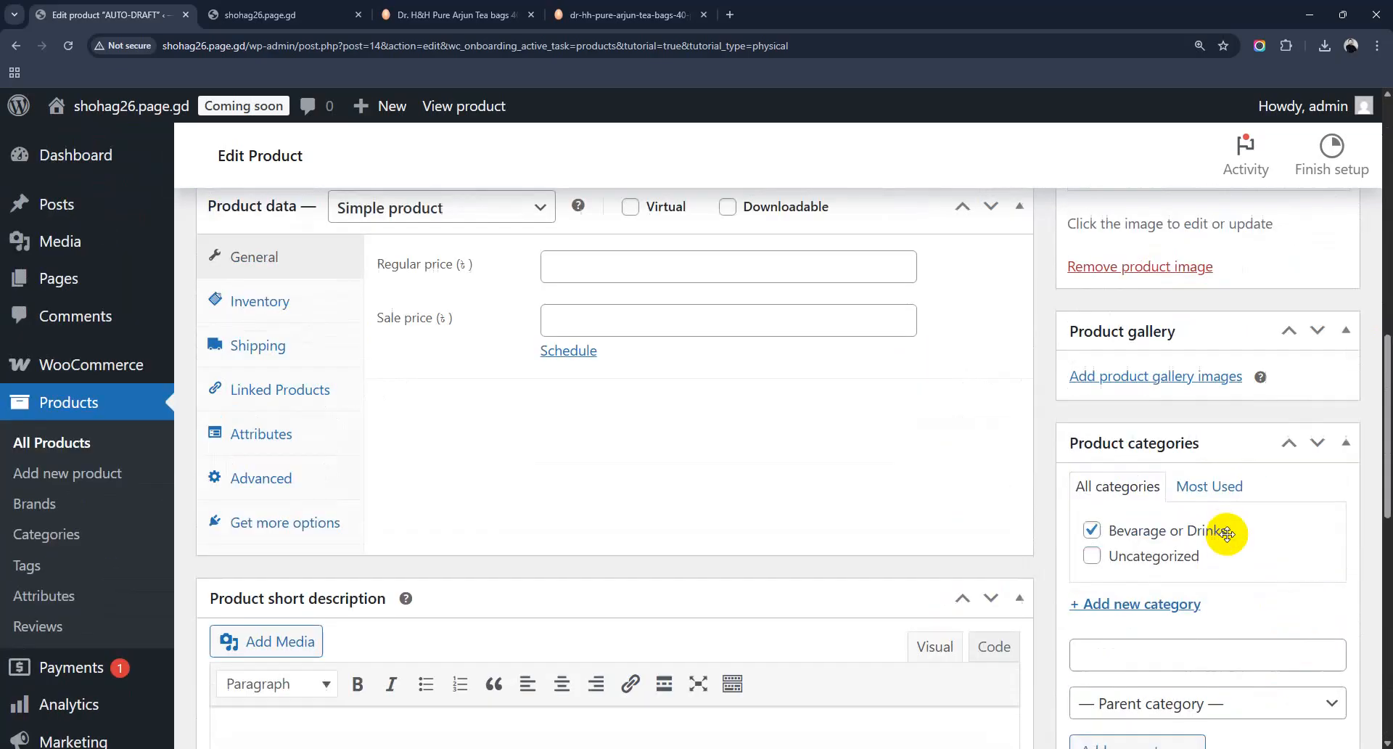
scroll(534, 535, "down", 4)
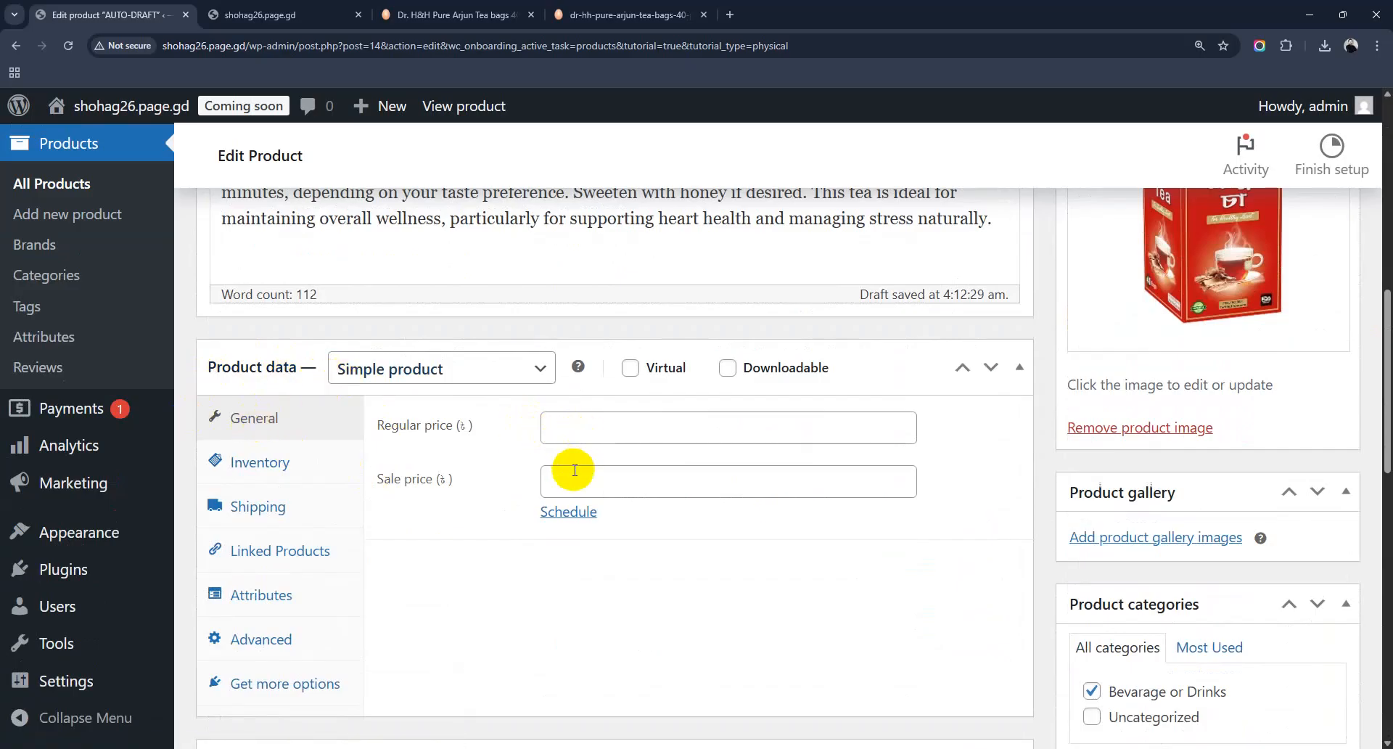
left_click(599, 430)
type("1500")
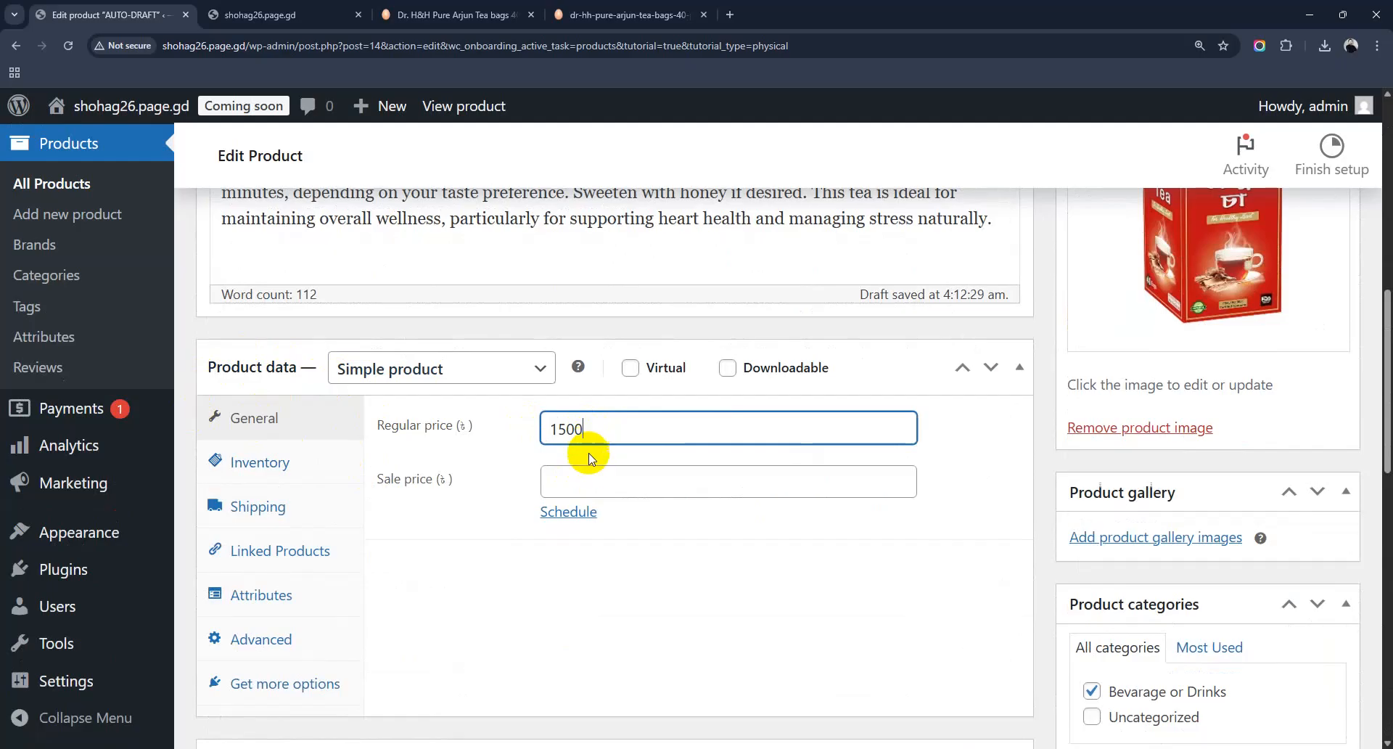
left_click(579, 482)
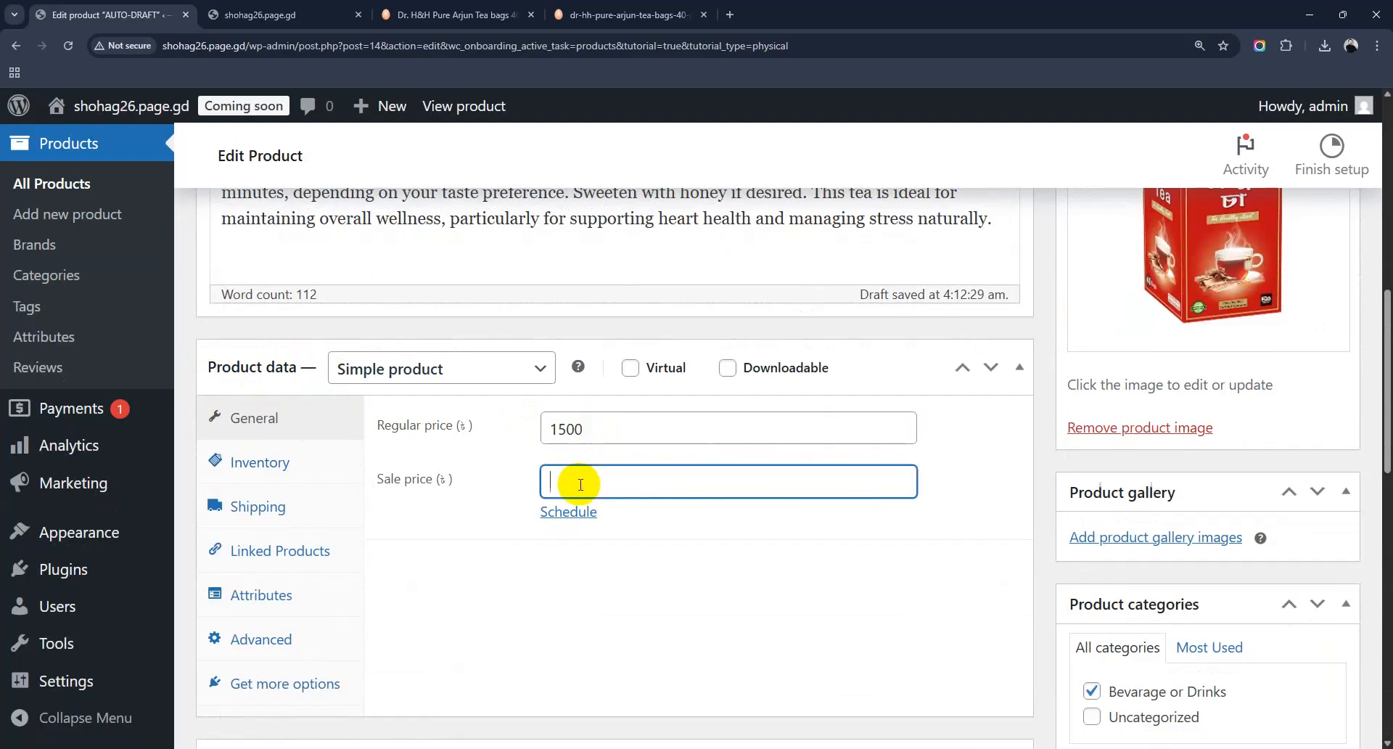
type("100")
scroll(644, 541, "down", 3)
scroll(653, 538, "down", 1)
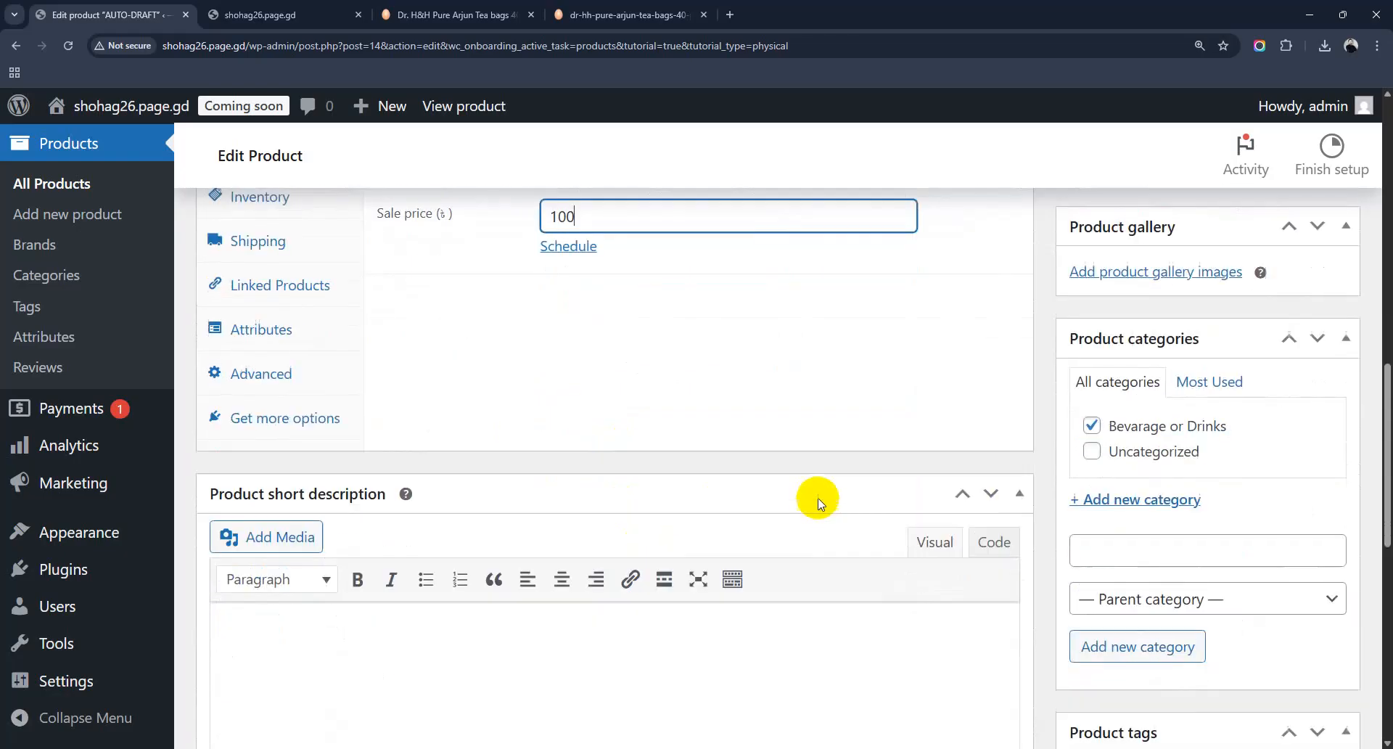
scroll(798, 499, "up", 2)
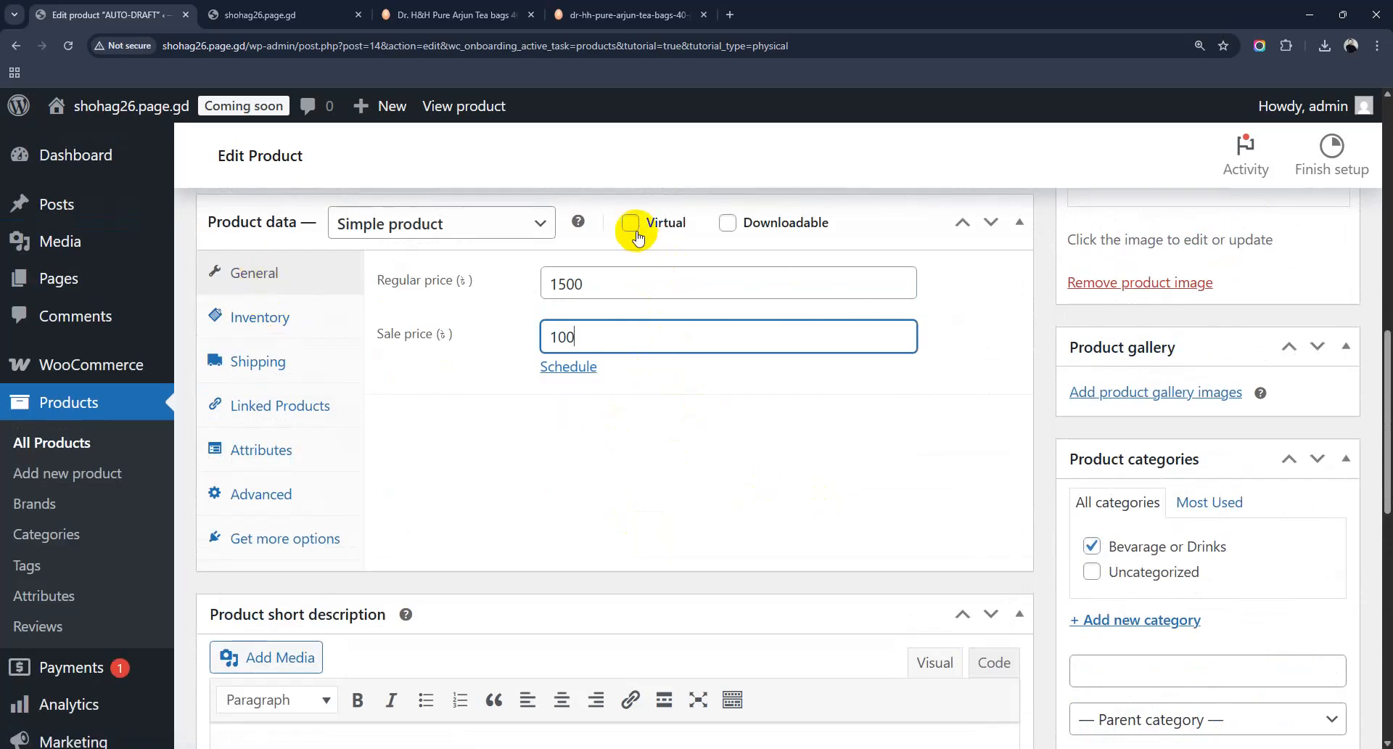
Step: Switch the Product data panel to the Inventory section
mouse_move(730, 232)
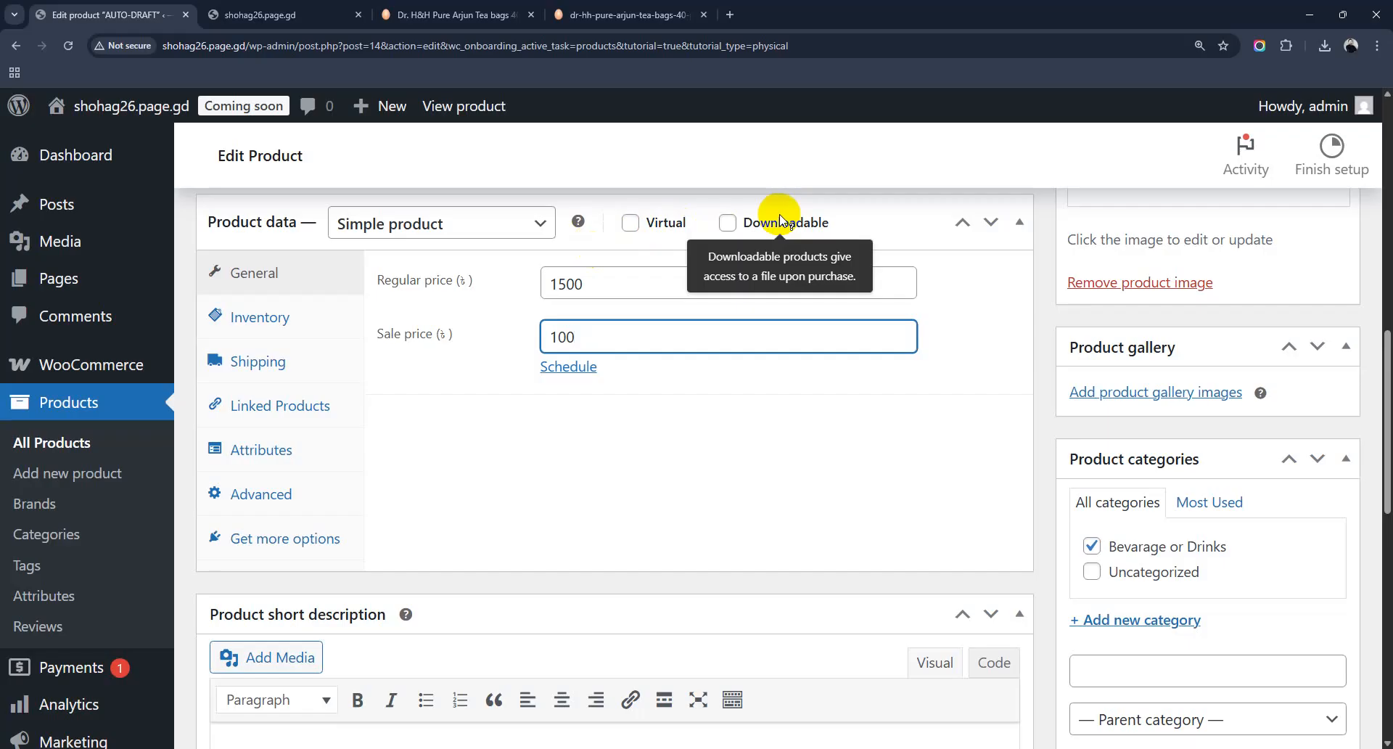
left_click(261, 334)
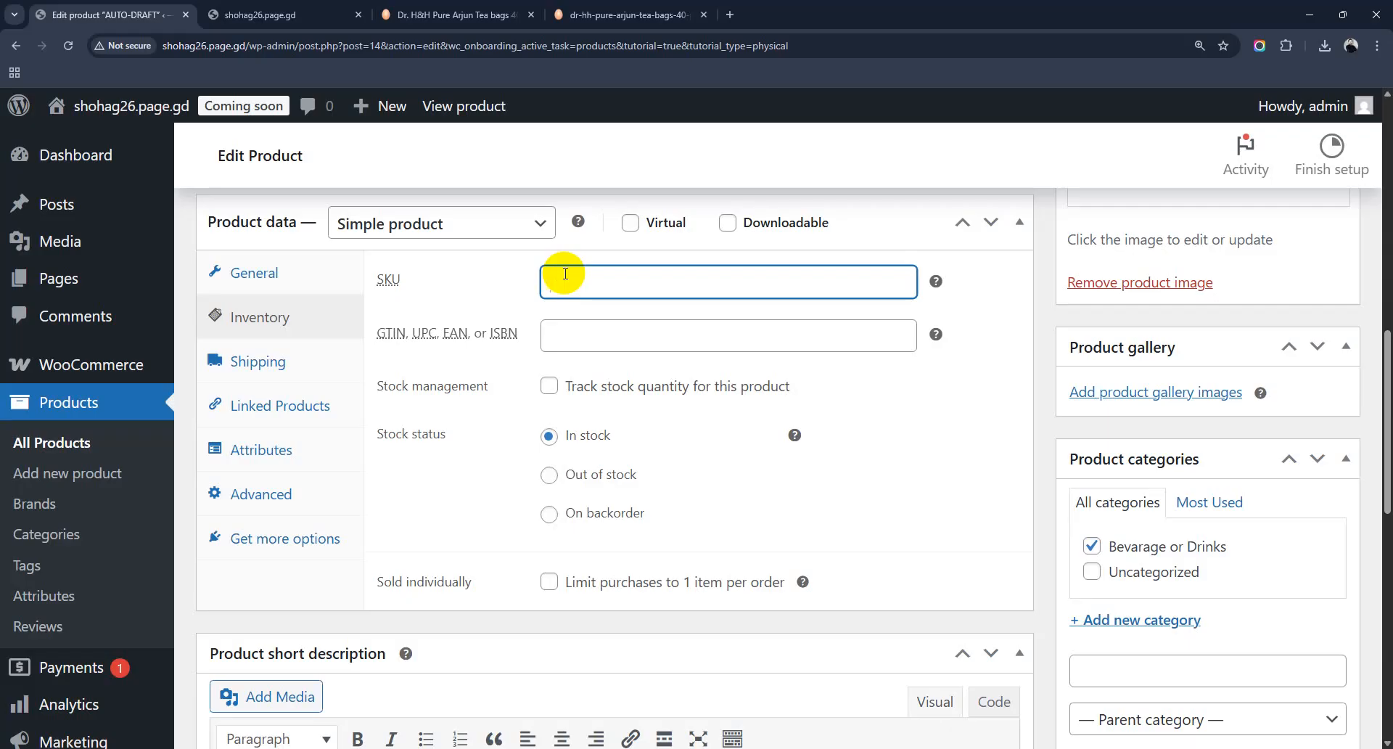
Step: Enter SKU BA-0004115 and enable 'Track stock quantity for this product'
type("BA")
type("-004")
type("04")
type("115")
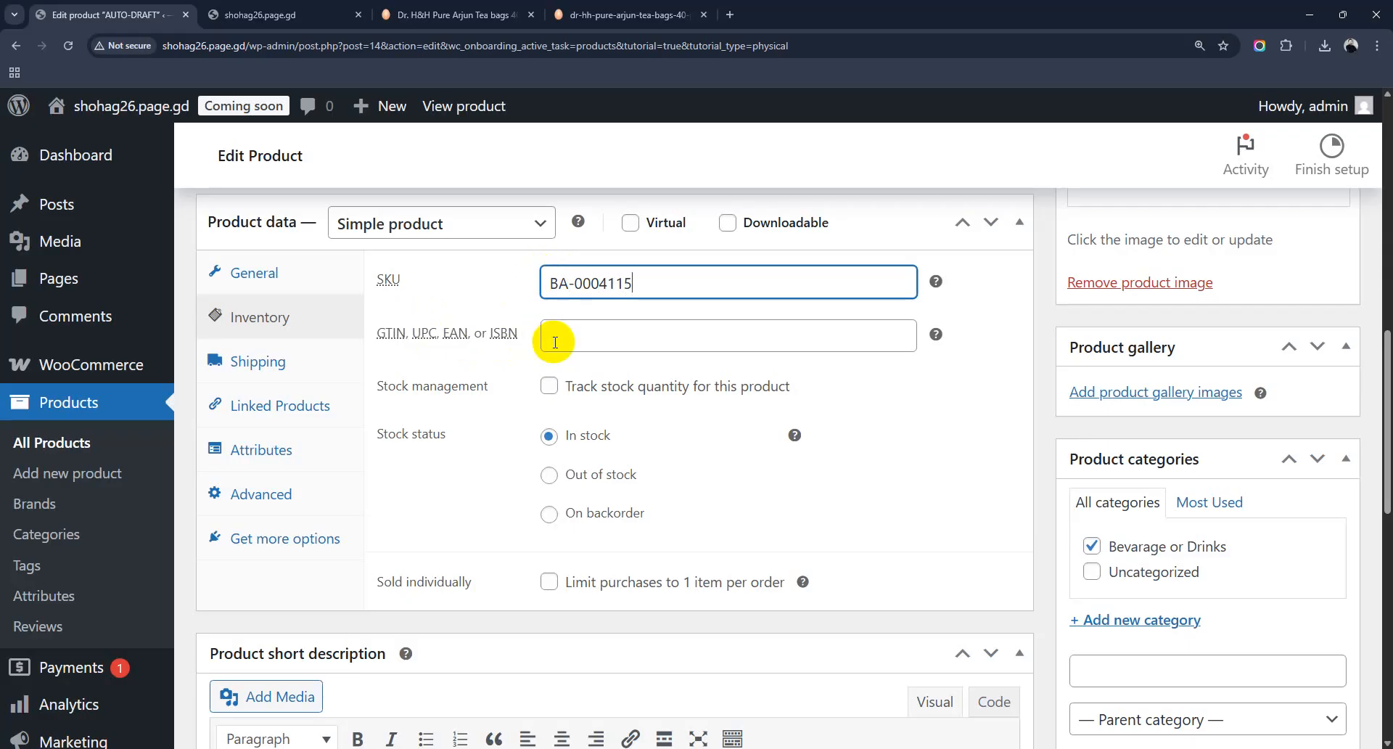
left_click(553, 391)
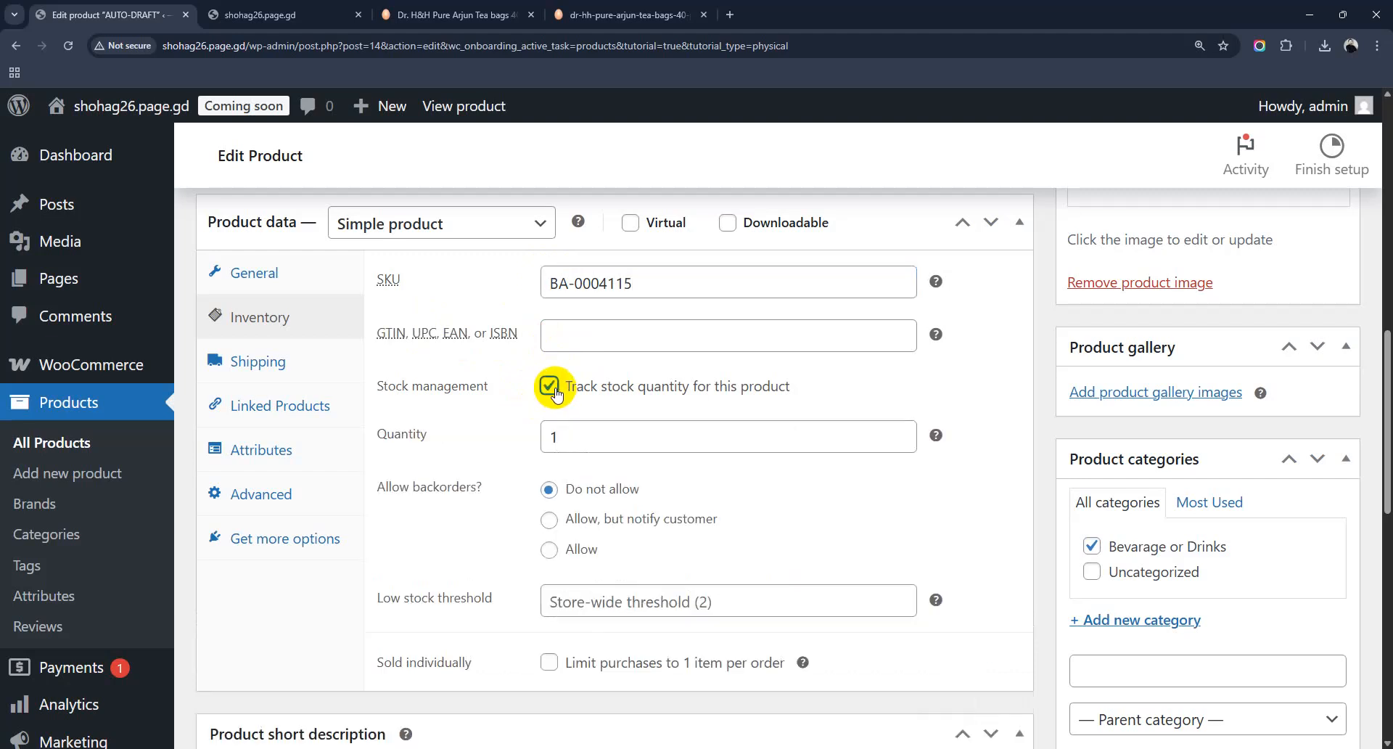
Step: Set stock quantity to 100, low stock threshold to 5, and tick Sold individually
left_click(567, 441)
type("00")
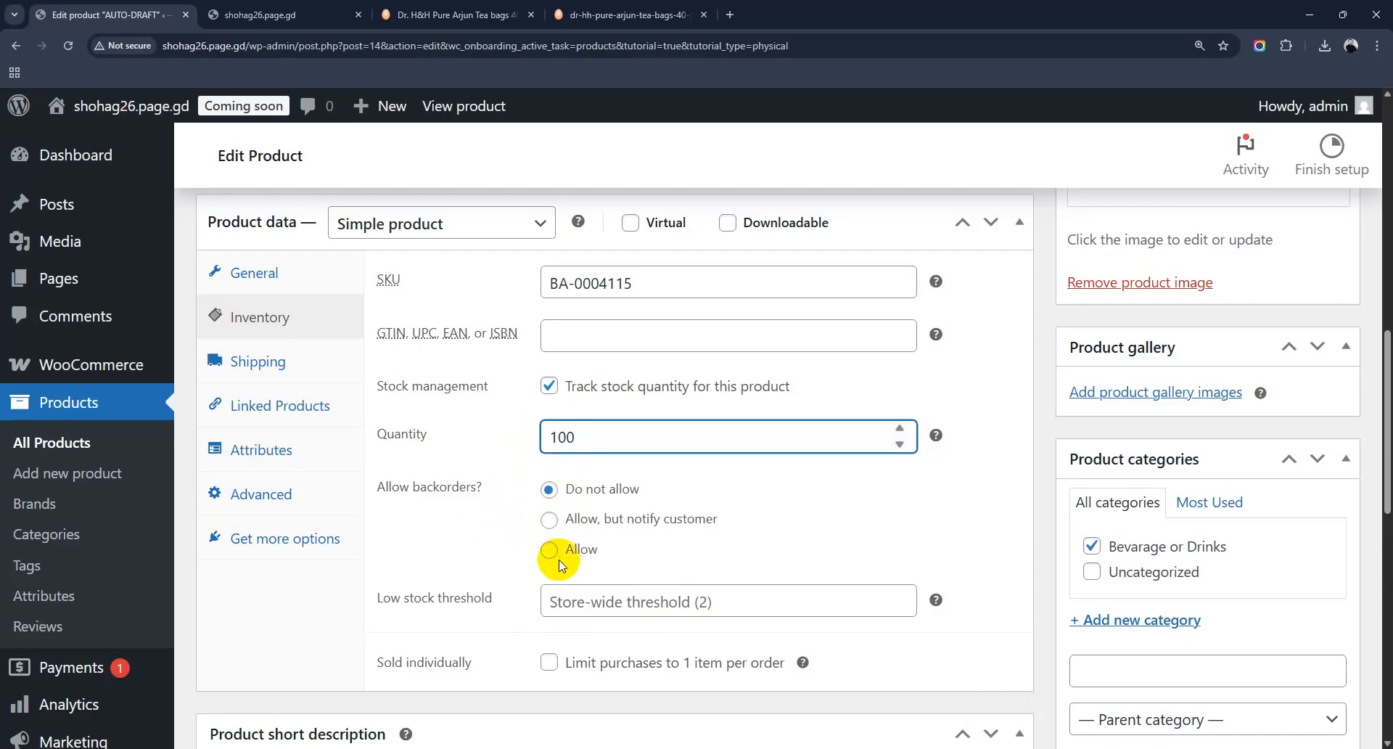
scroll(558, 566, "down", 2)
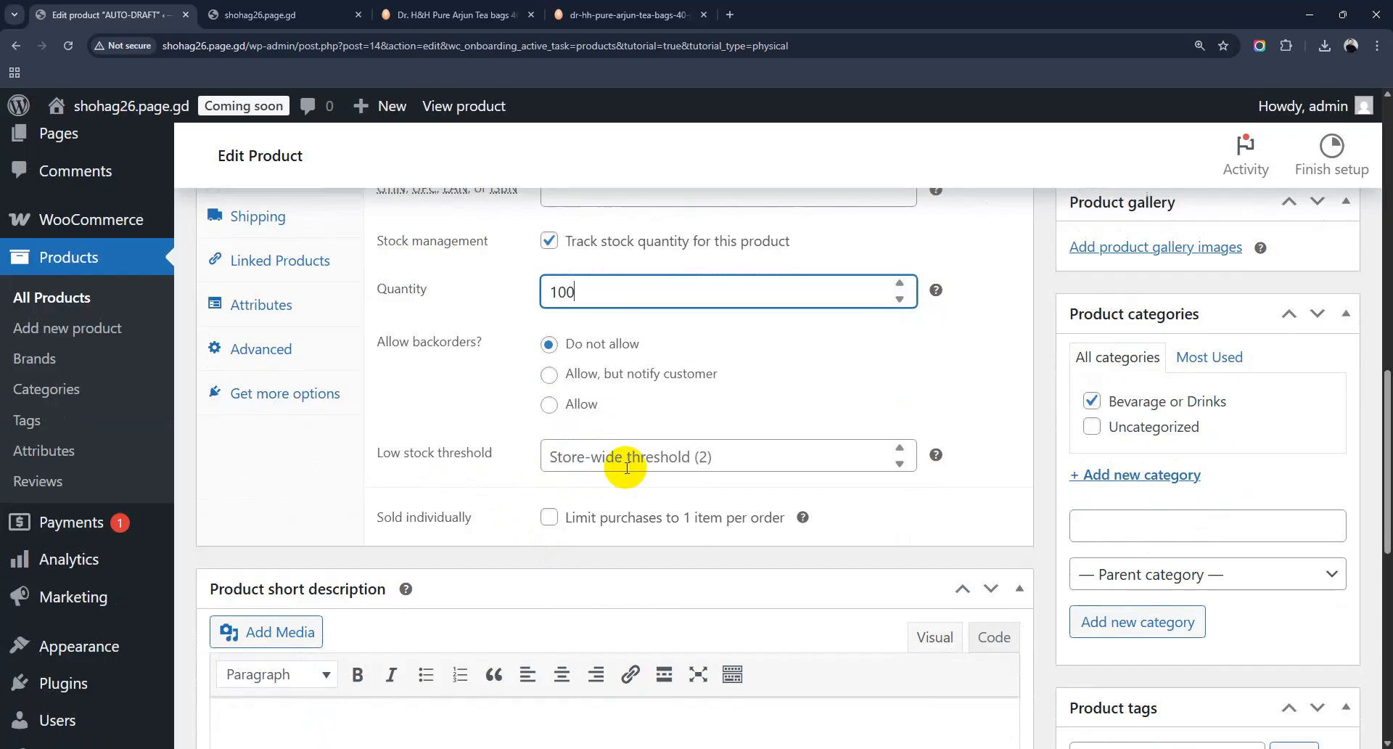
left_click(608, 468)
type("5")
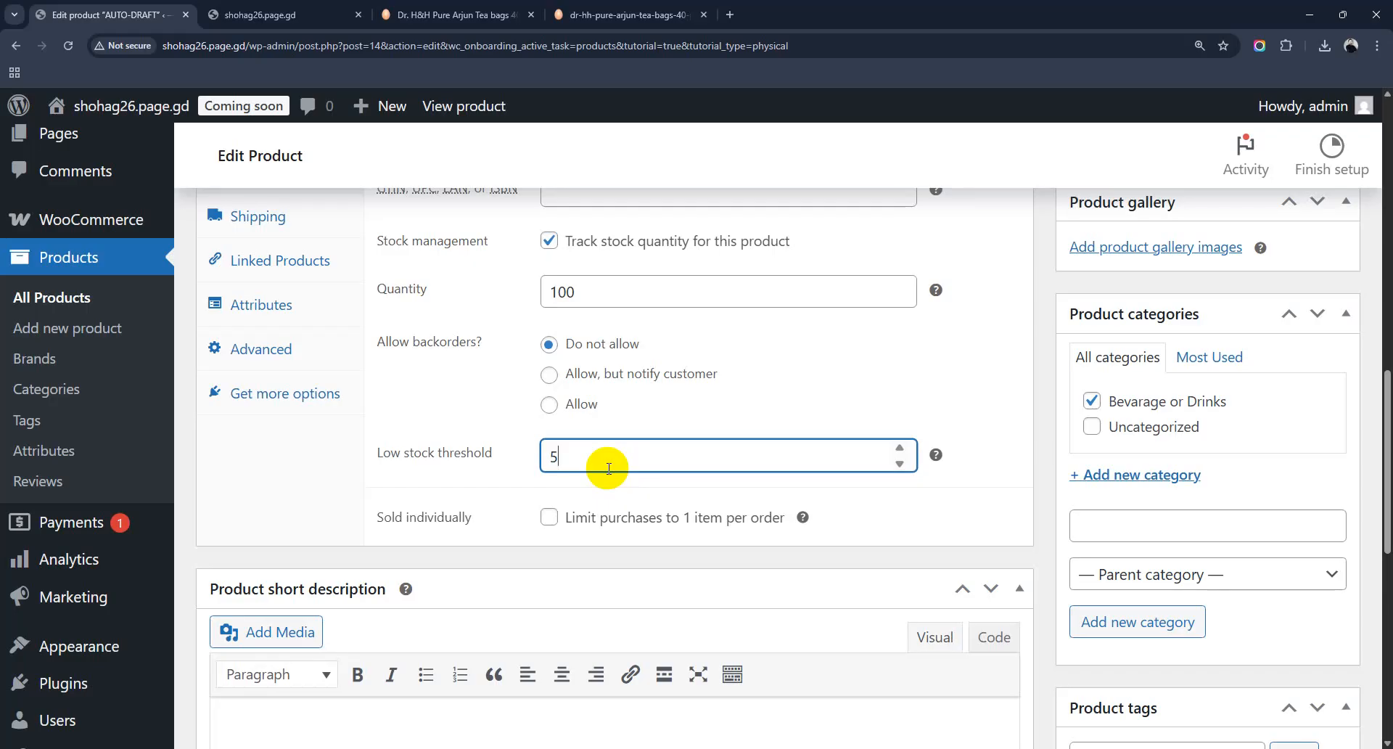
left_click(556, 523)
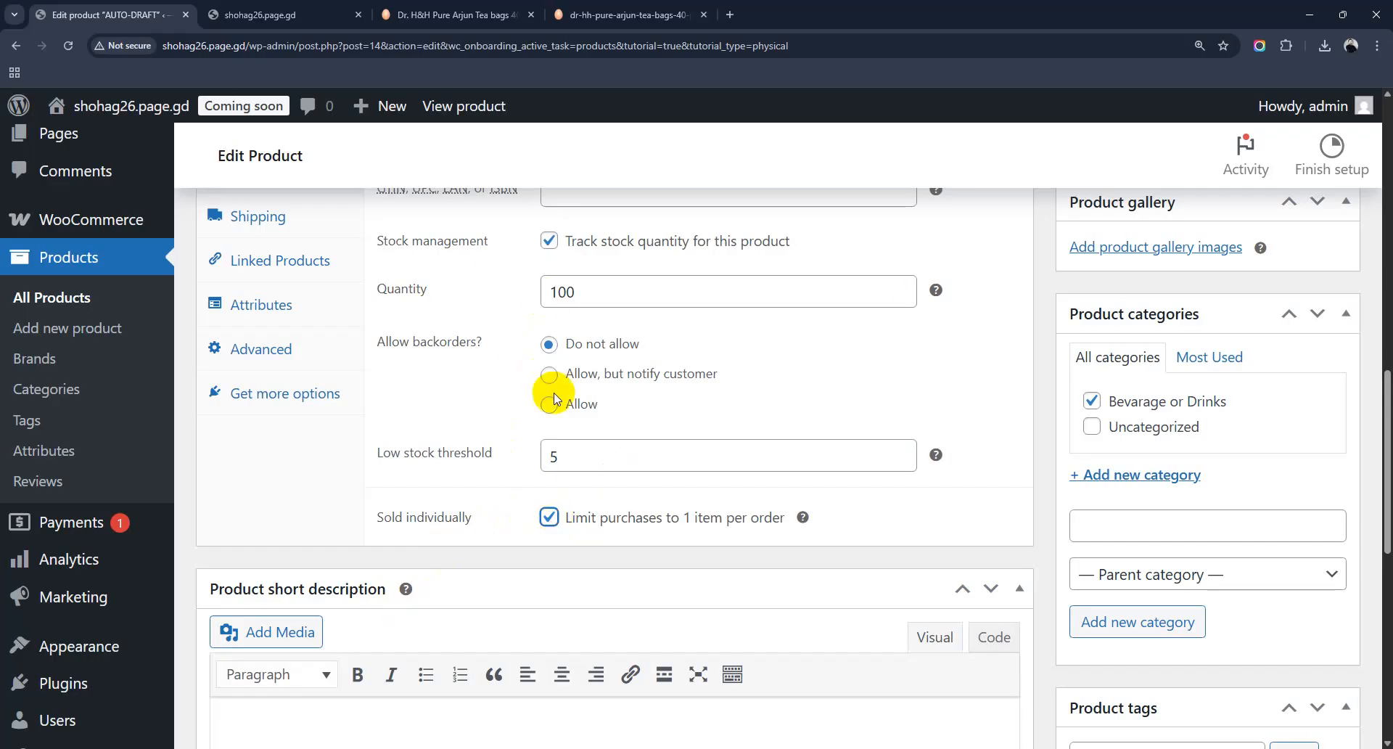
scroll(554, 388, "up", 2)
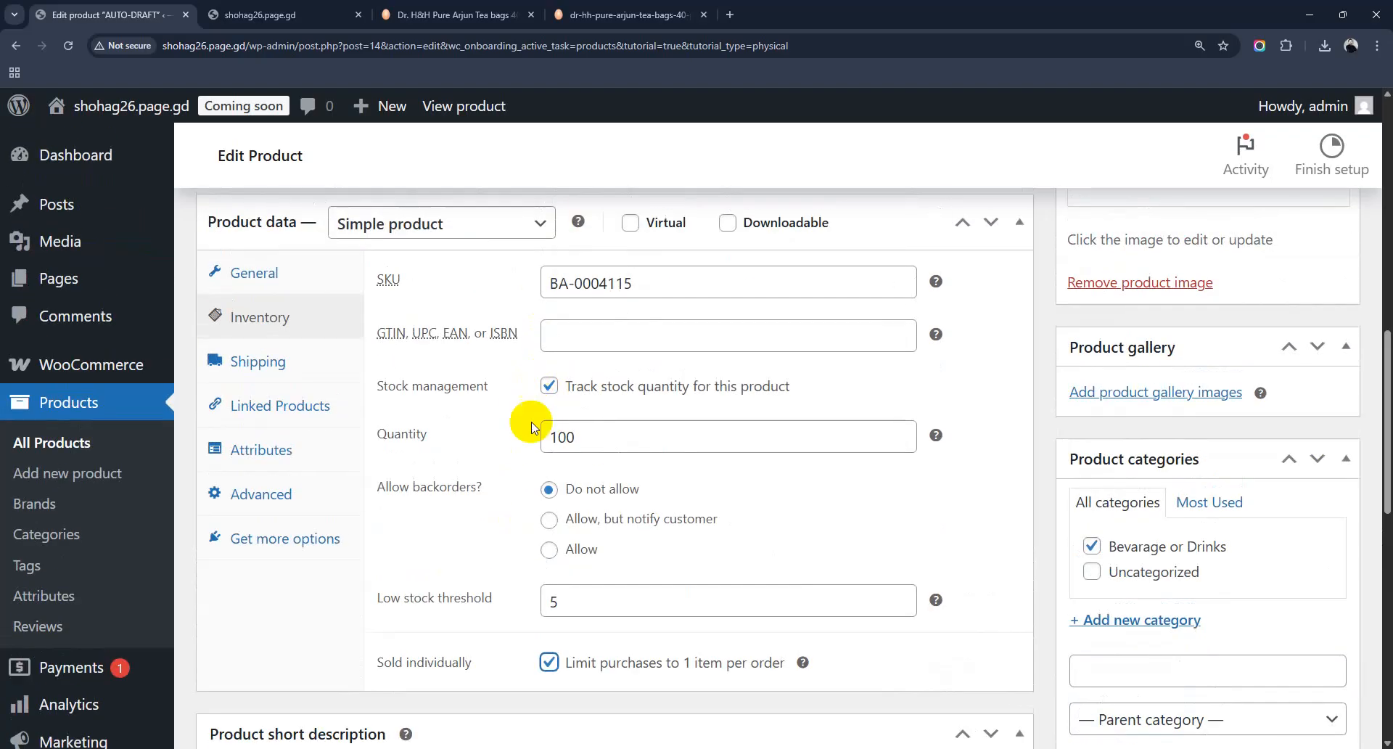
left_click(283, 361)
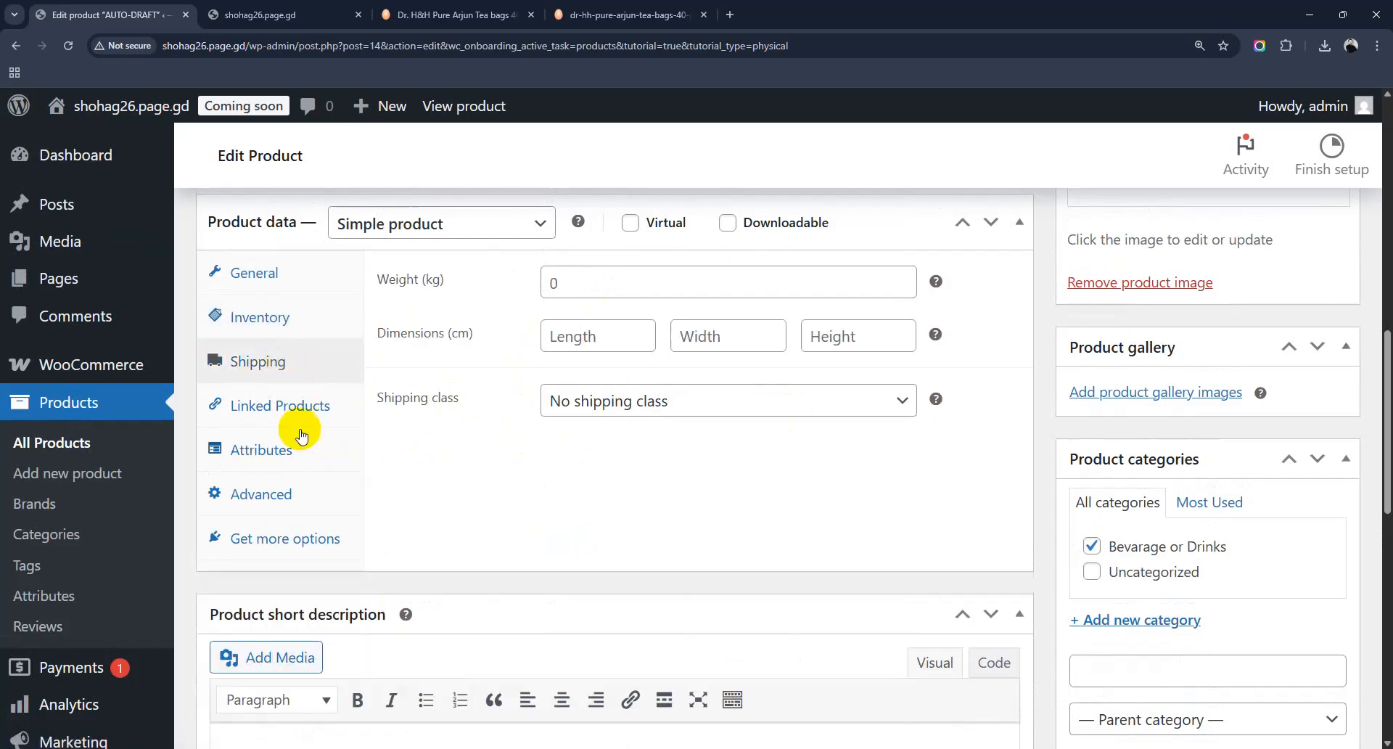
Step: Glance at the Linked Products tab without changes, then go to the Attributes tab
left_click(288, 410)
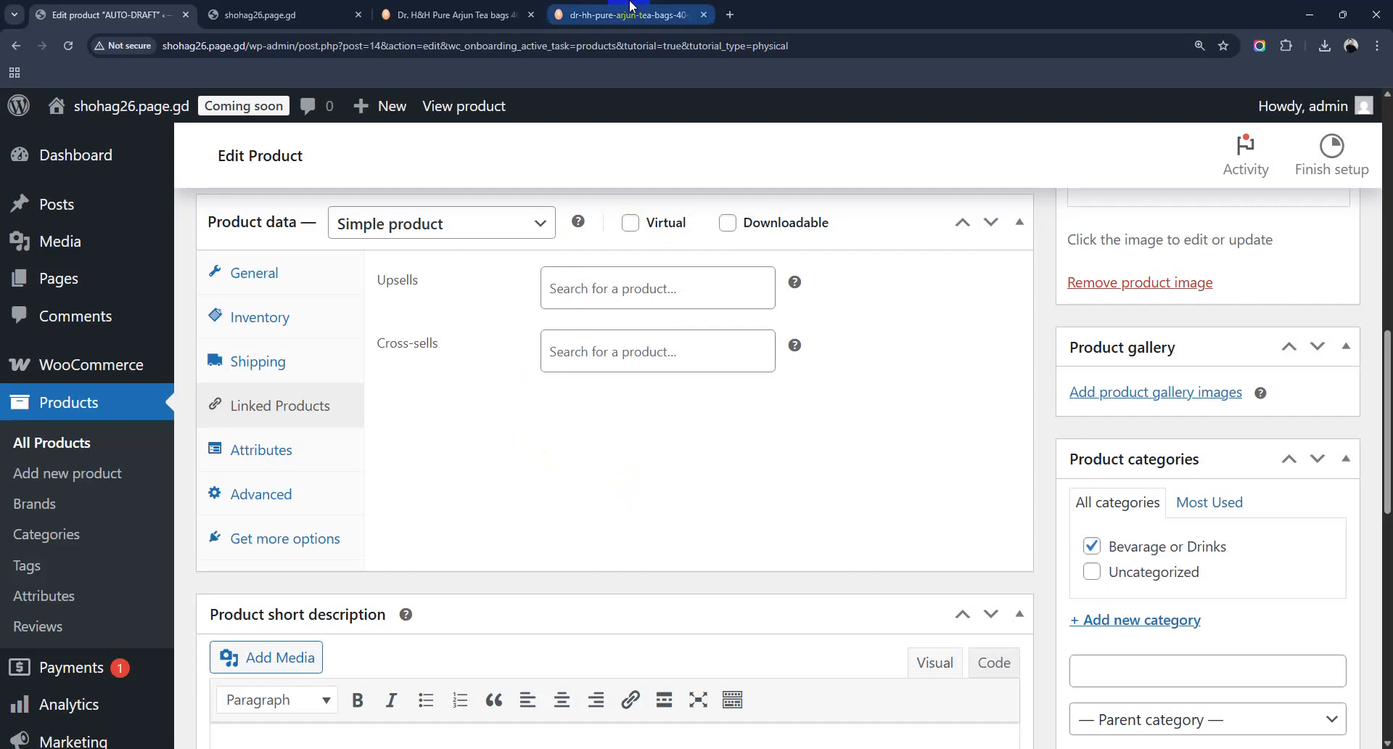
mouse_move(630, 5)
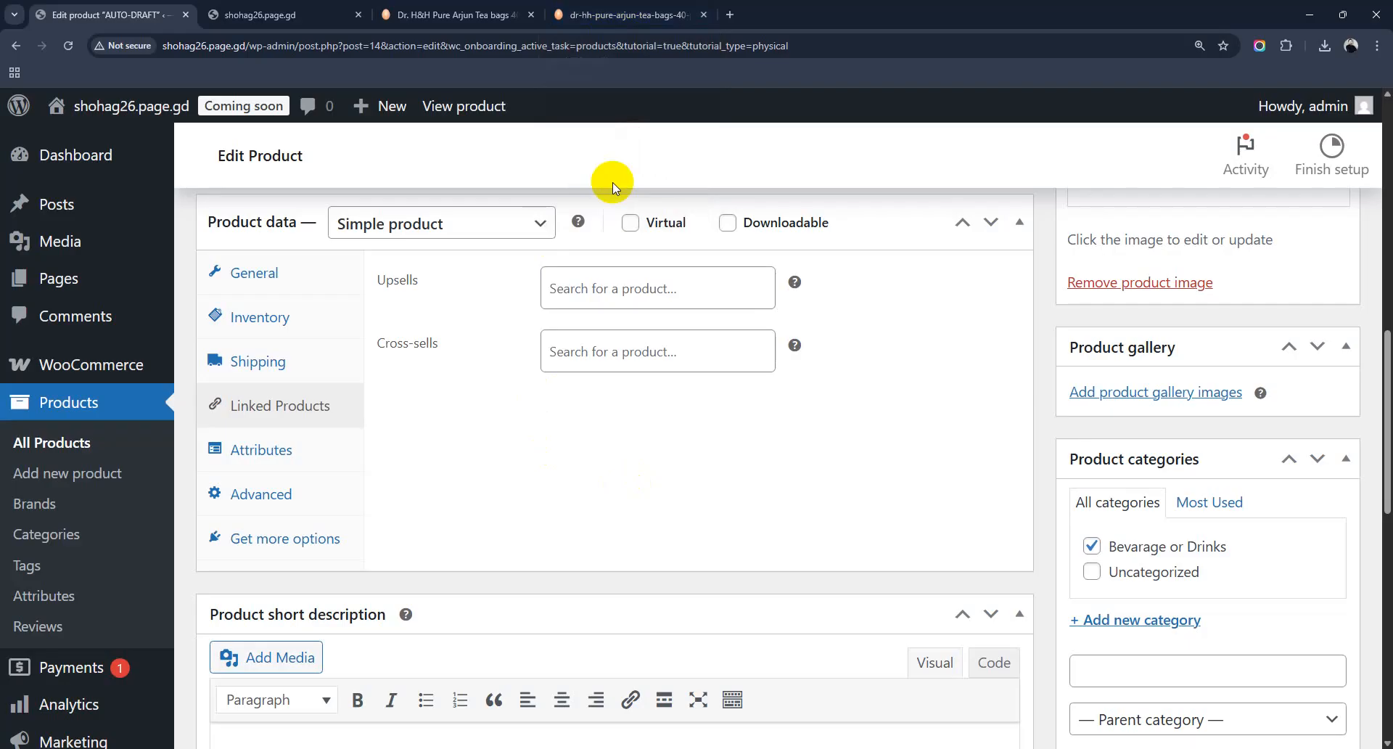
left_click(290, 457)
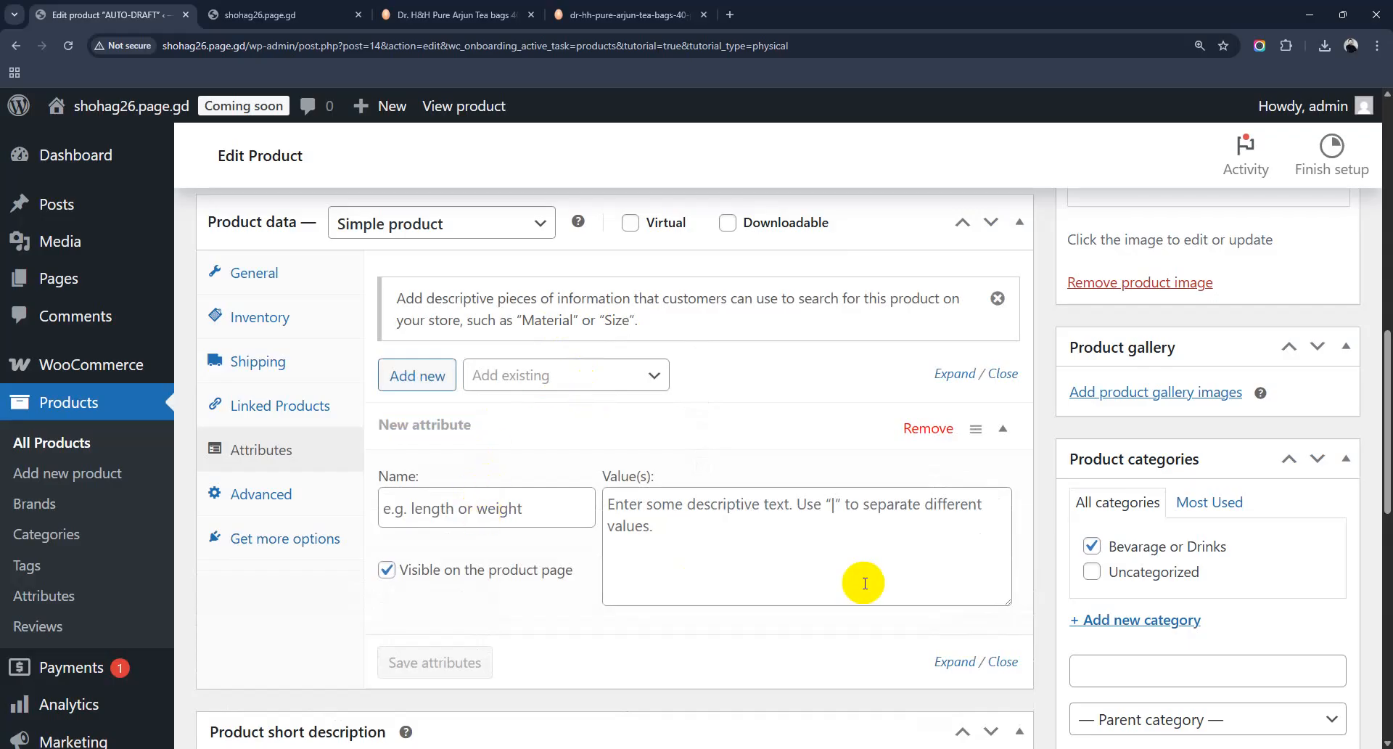
Step: Add a visible attribute named 'Weight' with value '100gm' and save the attributes
left_click(465, 512)
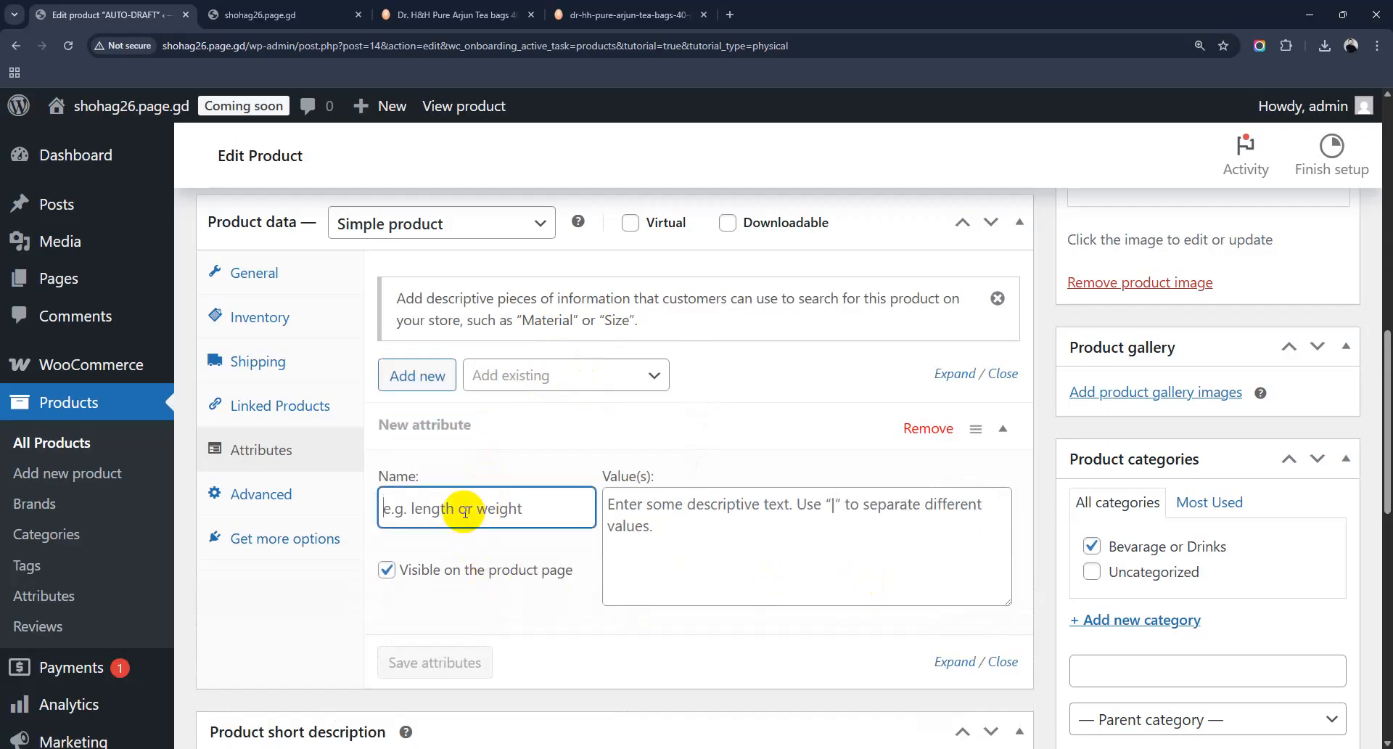
type("Weight")
left_click(658, 508)
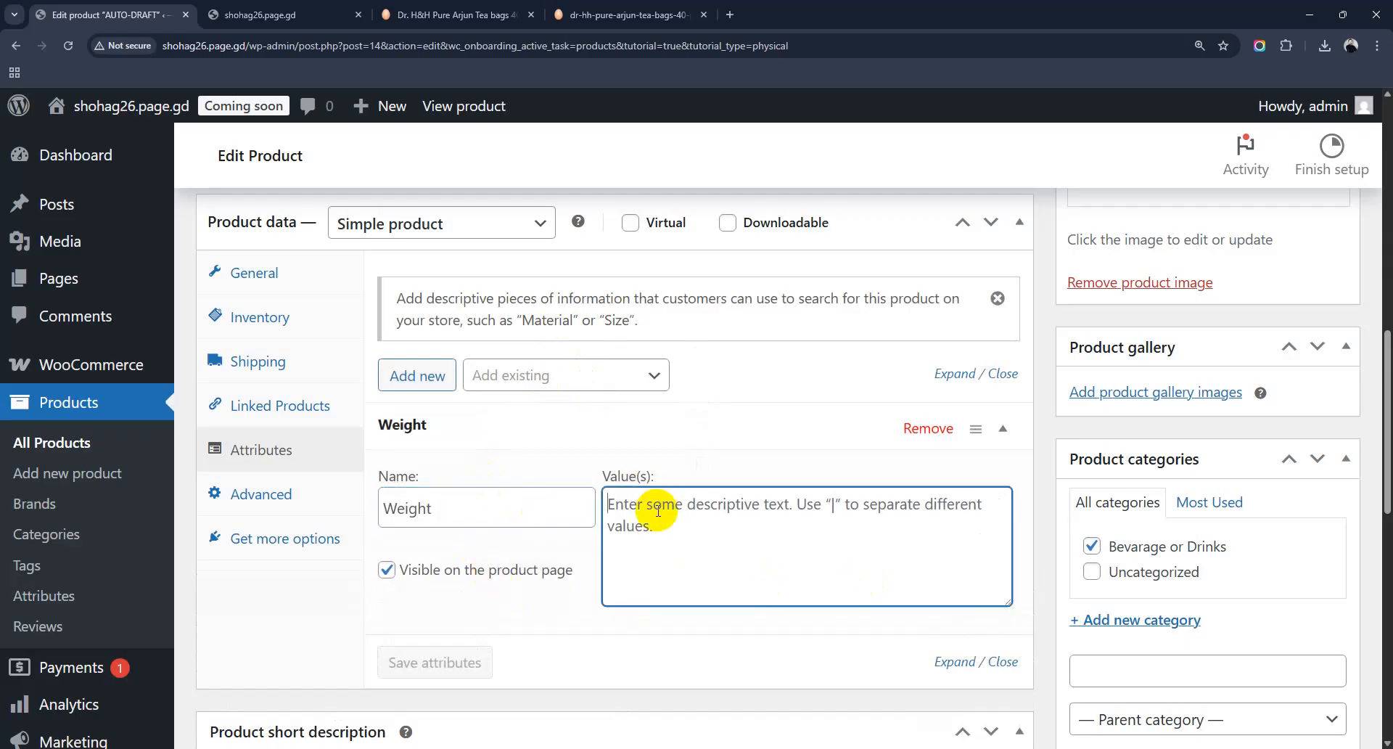
type("100gm")
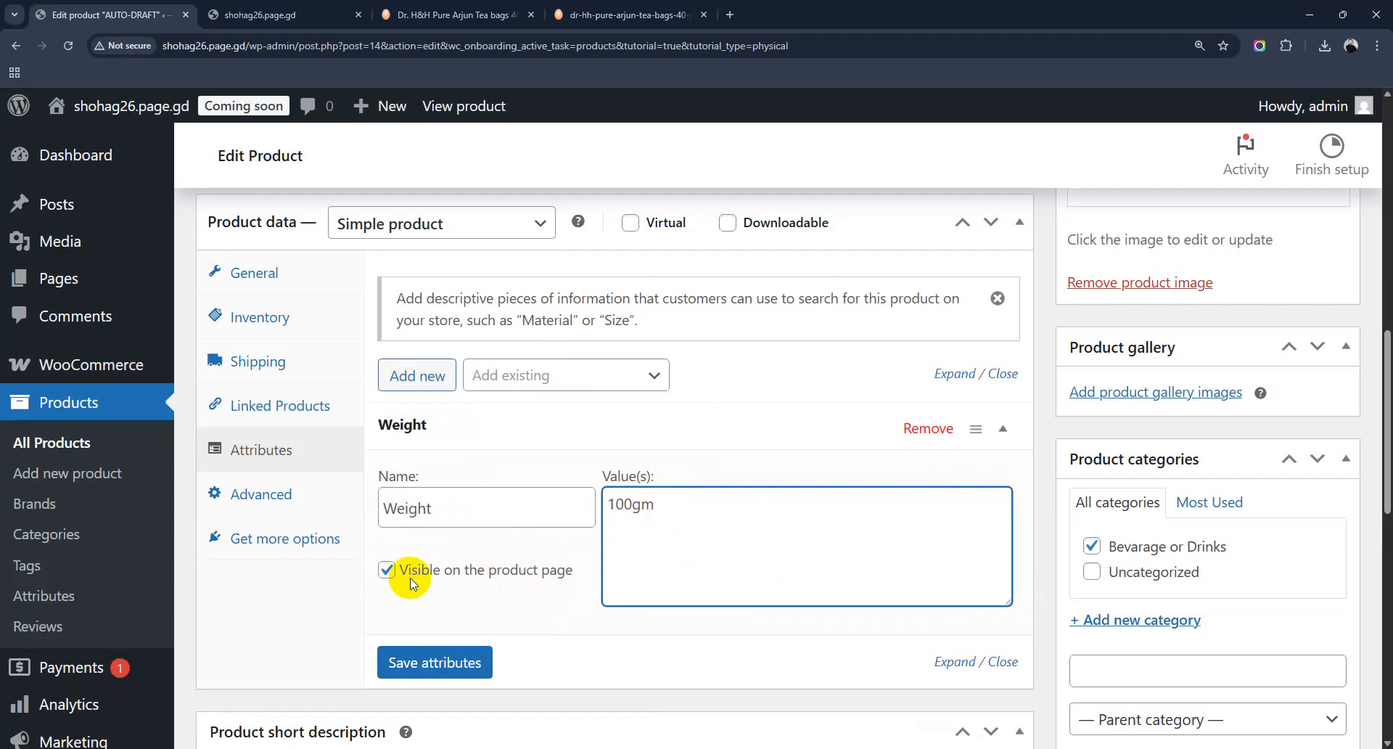
left_click(444, 661)
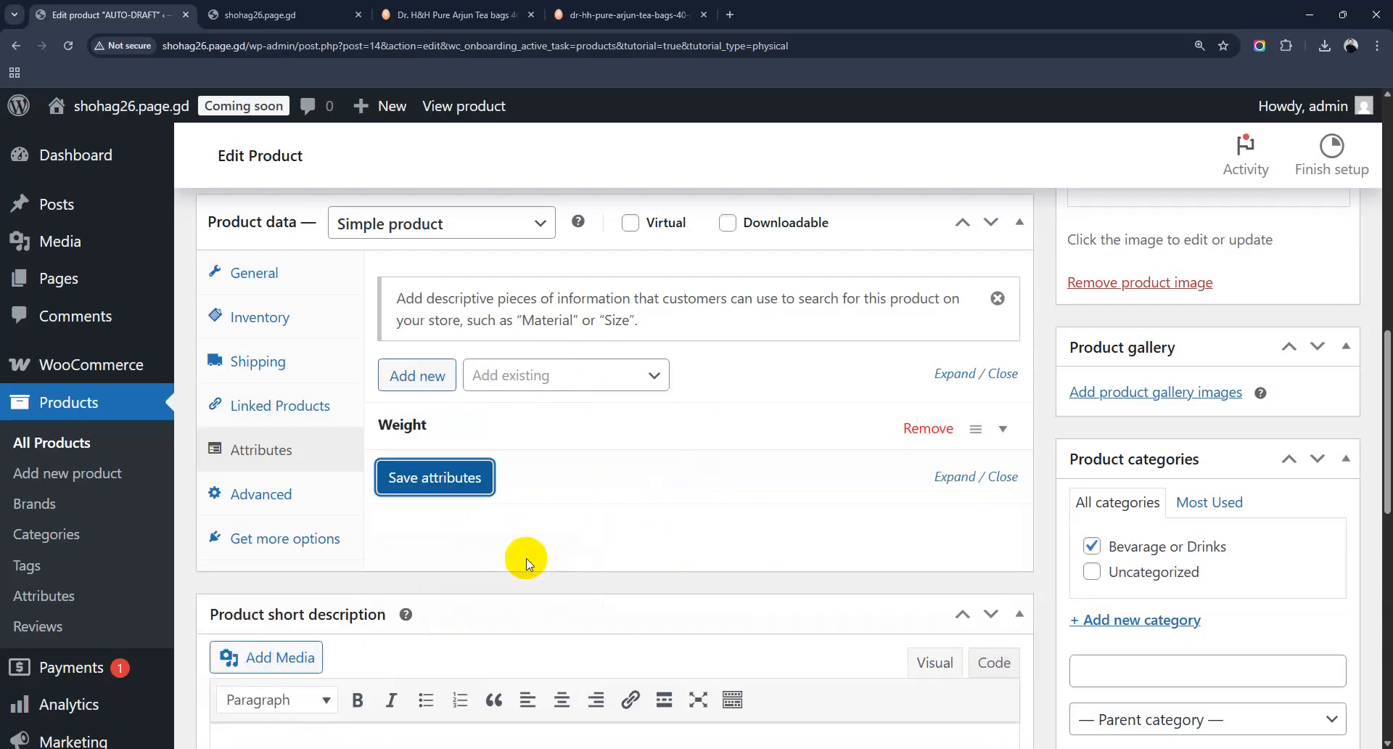
left_click(278, 494)
Step: Look over the Advanced and Get more options tabs, leaving them unchanged, and place the cursor in the short description editor
left_click(254, 511)
scroll(584, 417, "up", 2)
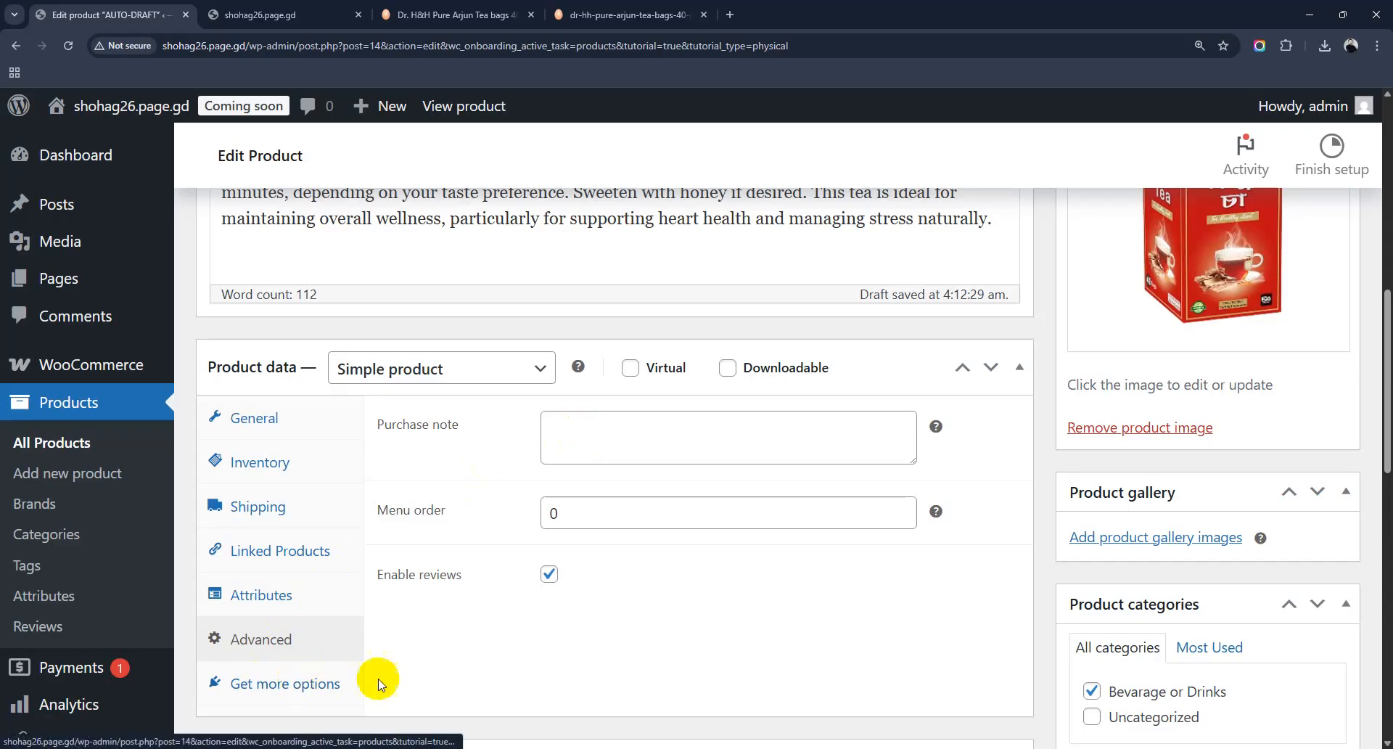
left_click(308, 693)
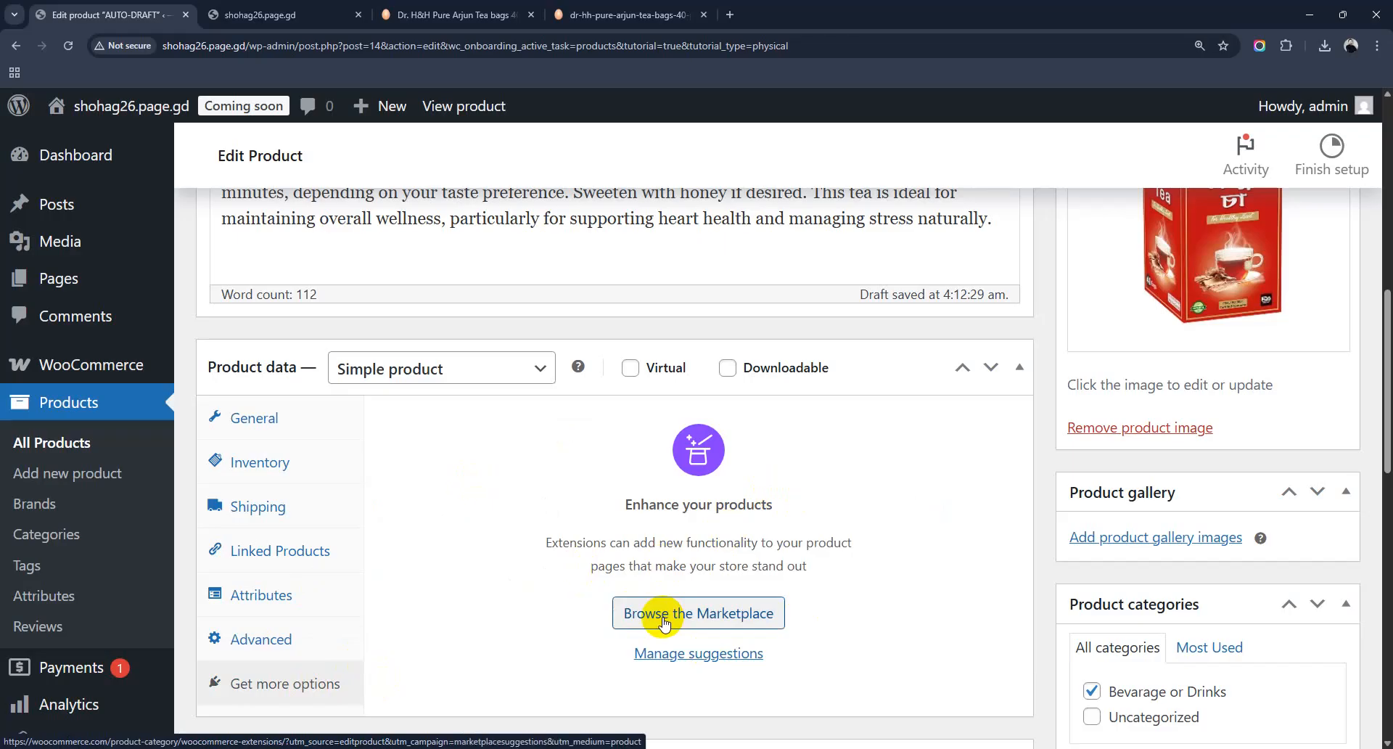
scroll(650, 488, "down", 5)
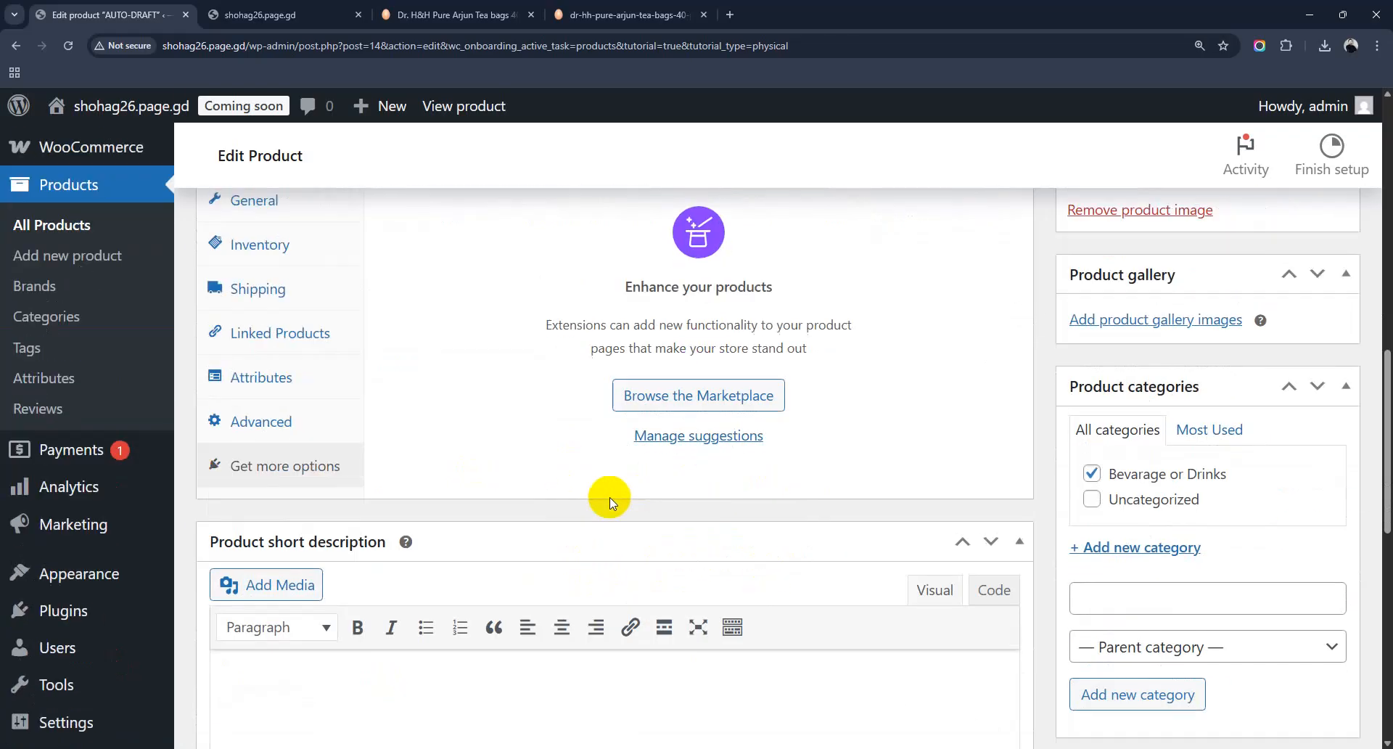
left_click(386, 486)
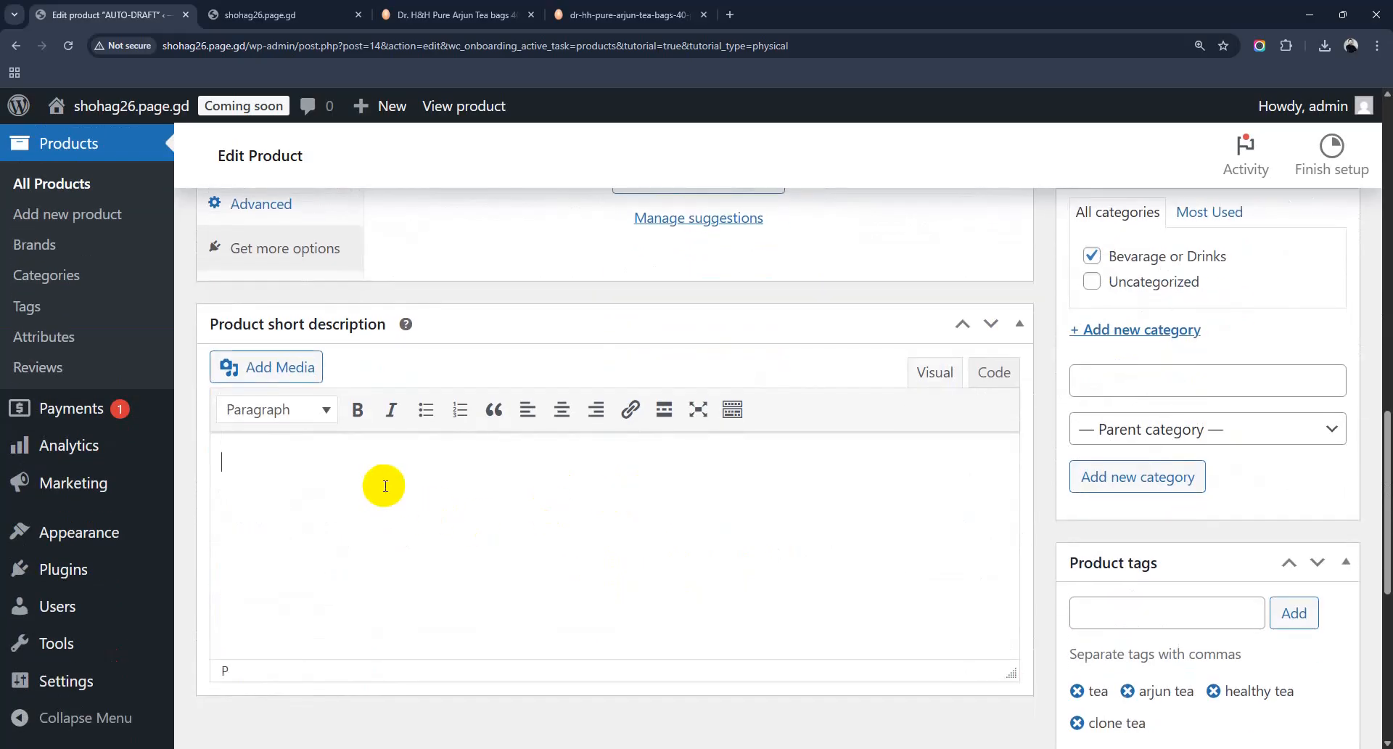
Step: Copy the description's opening paragraph about Dr. H&H Pure Arjun Tea into the Product short description
scroll(385, 486, "up", 6)
left_click_drag(216, 438, 305, 523)
key("ctrl+c")
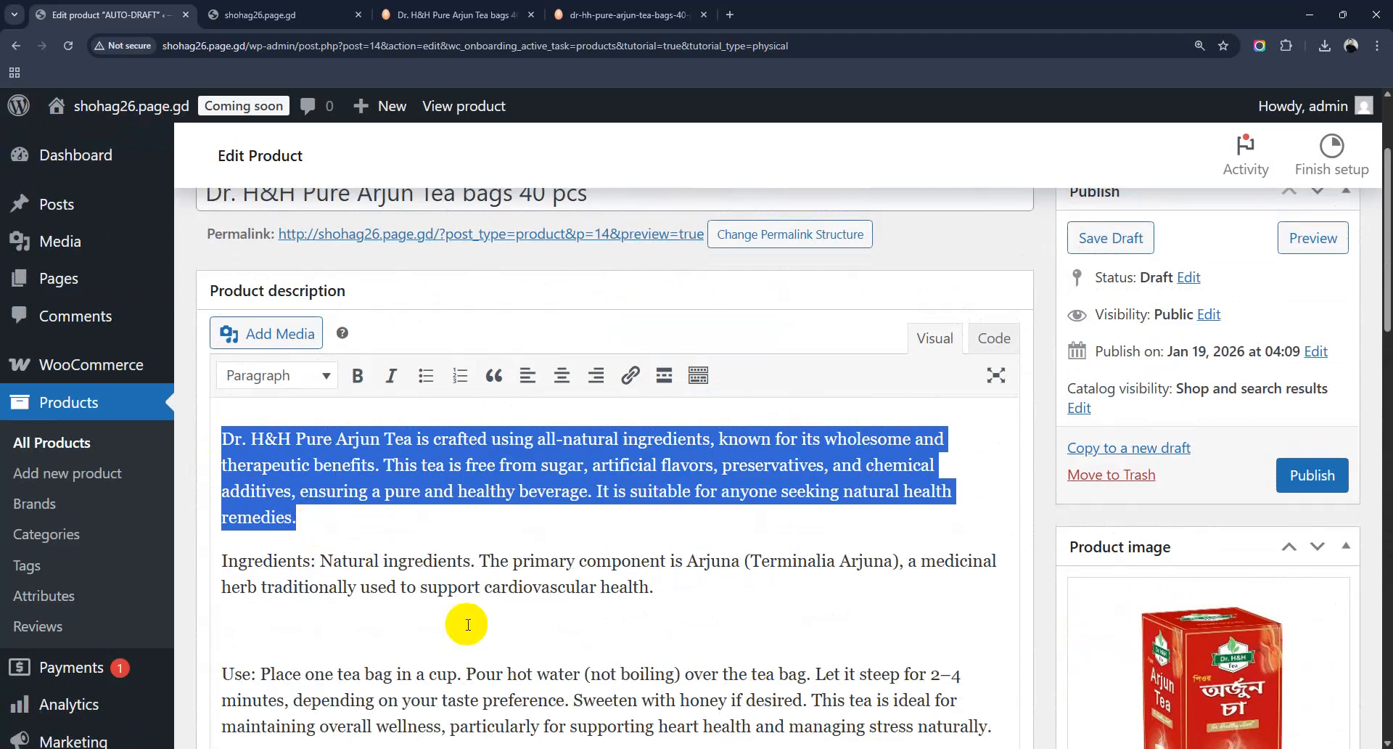
scroll(460, 622, "down", 6)
scroll(467, 634, "down", 3)
key("ctrl+v")
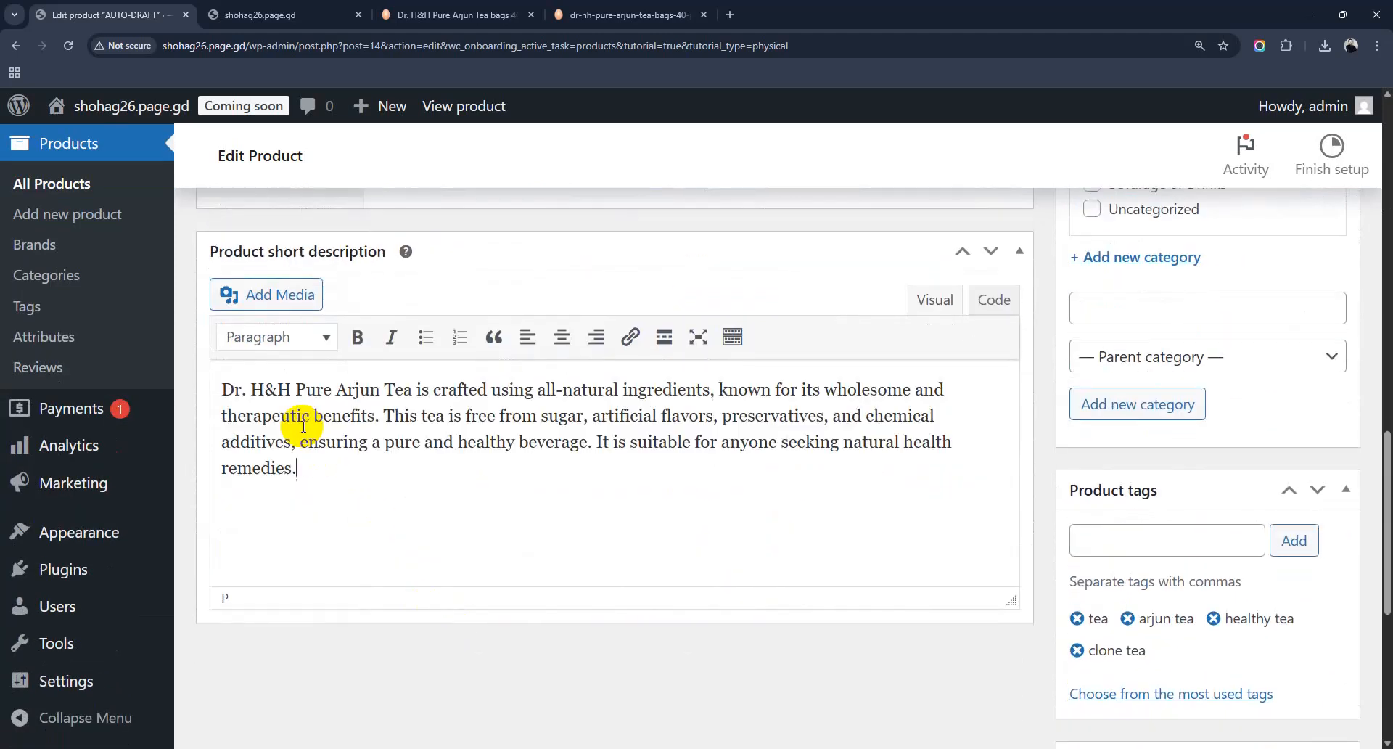
scroll(638, 596, "down", 6)
scroll(639, 623, "up", 15)
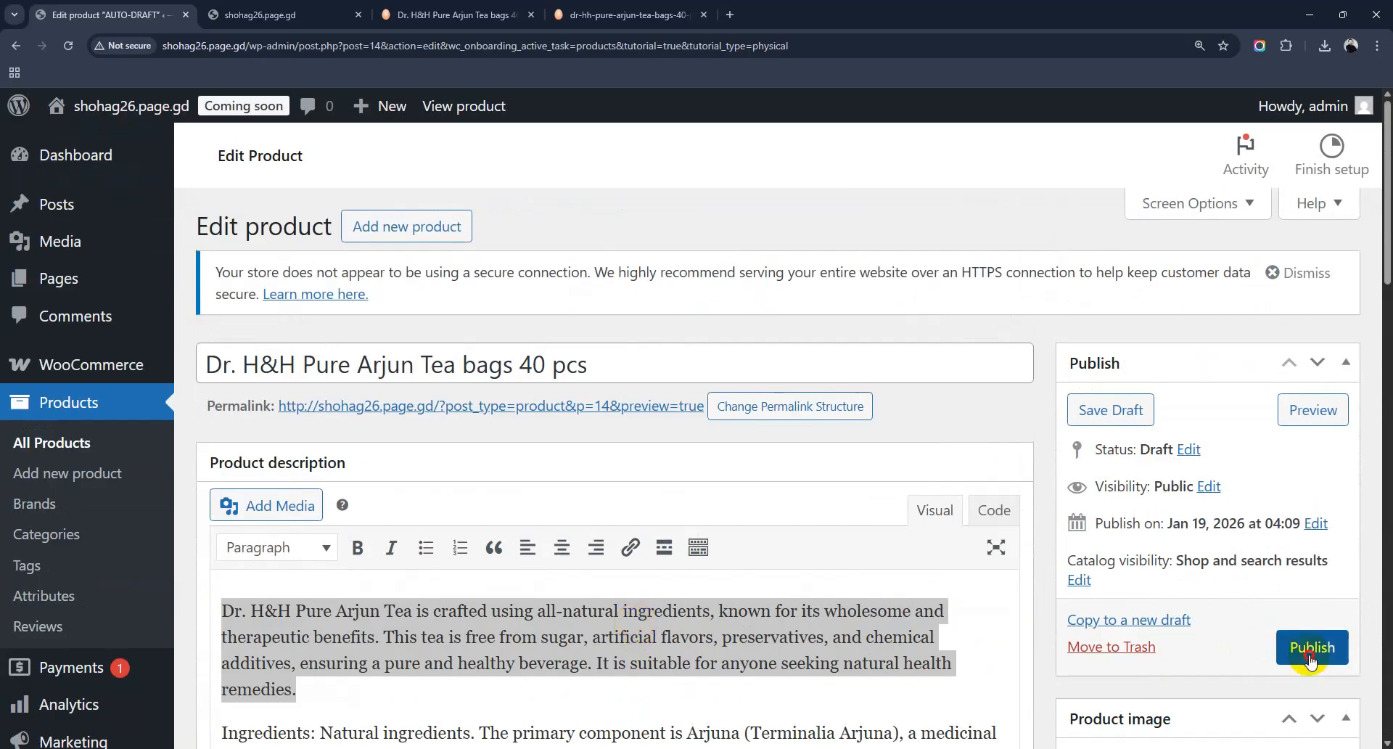
Step: Publish the Arjun Tea bags 40 pcs product and switch to the shohag26.page.gd storefront
left_click(1309, 661)
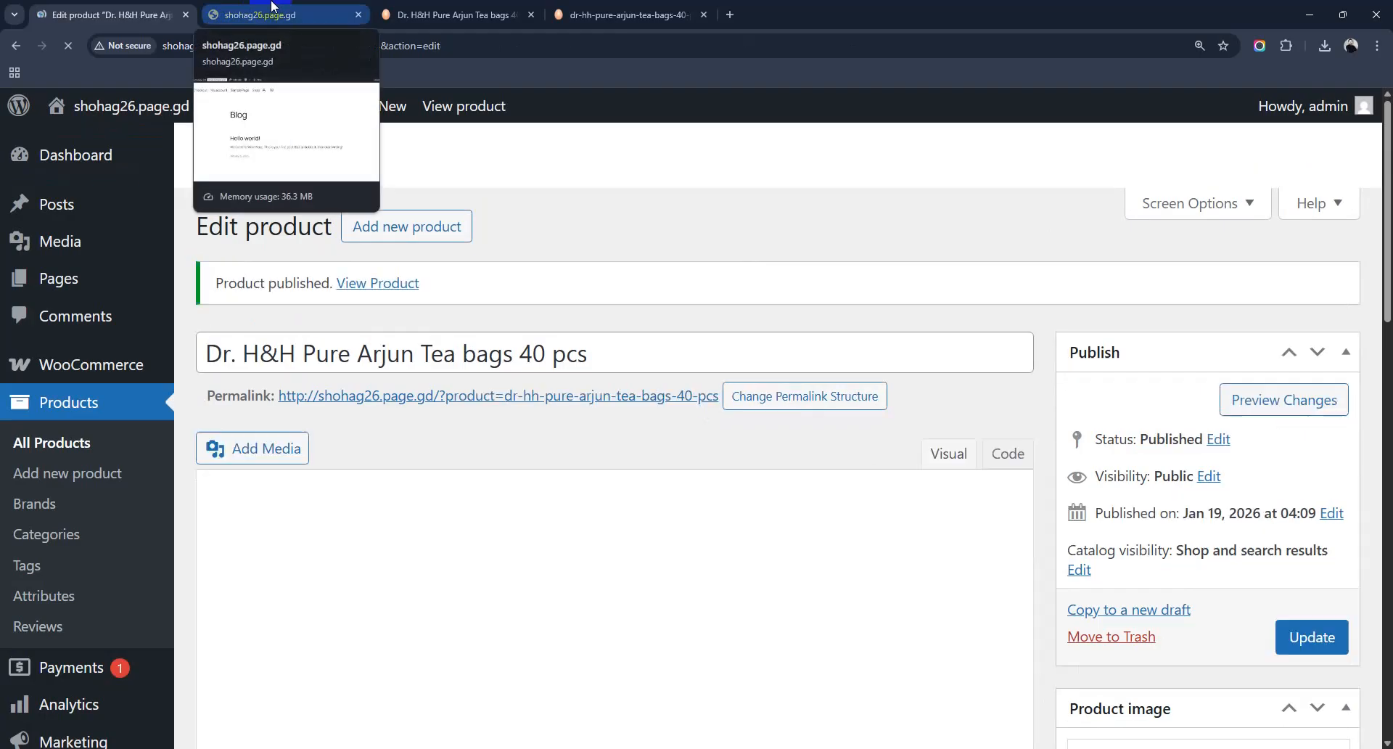
left_click(272, 9)
Step: Reload the storefront Blog page showing the 'Coming soon' notice and scroll through it to the footer
left_click(68, 45)
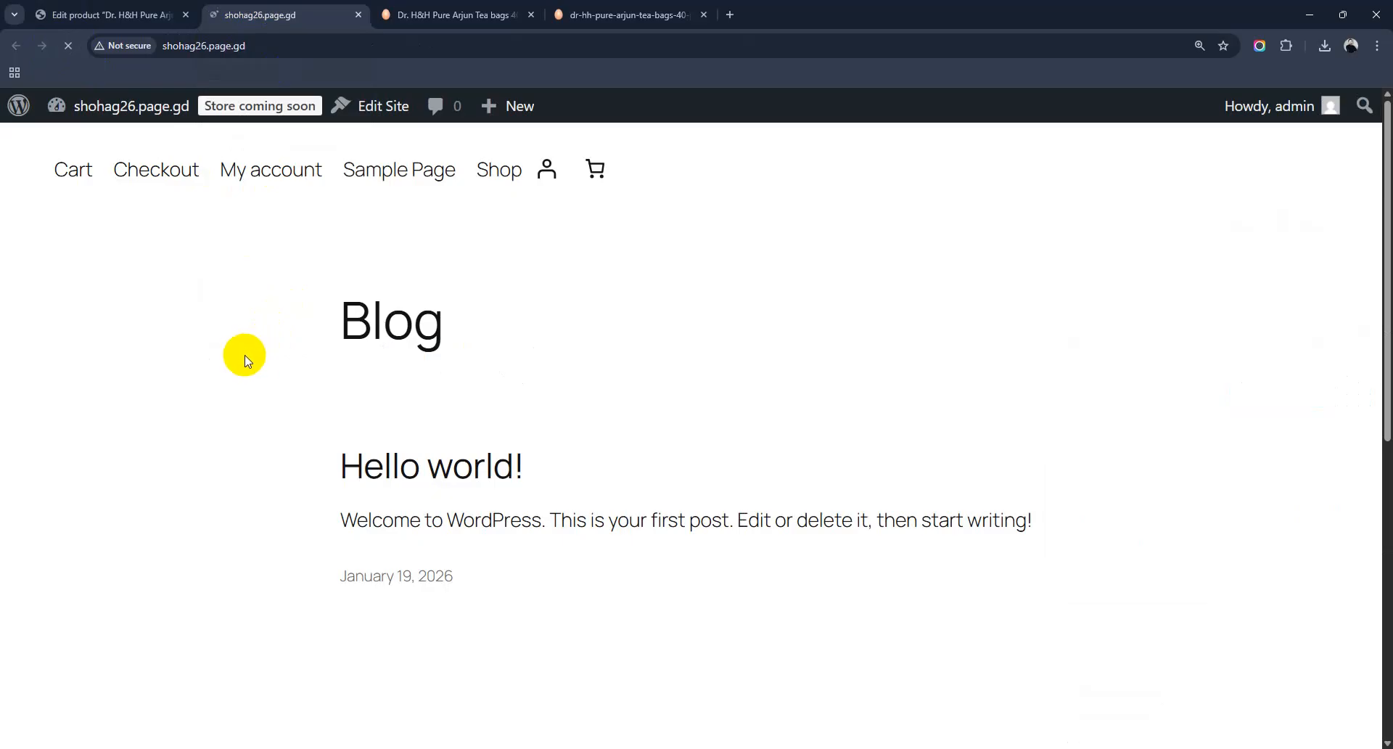
scroll(666, 612, "down", 1)
scroll(666, 611, "down", 5)
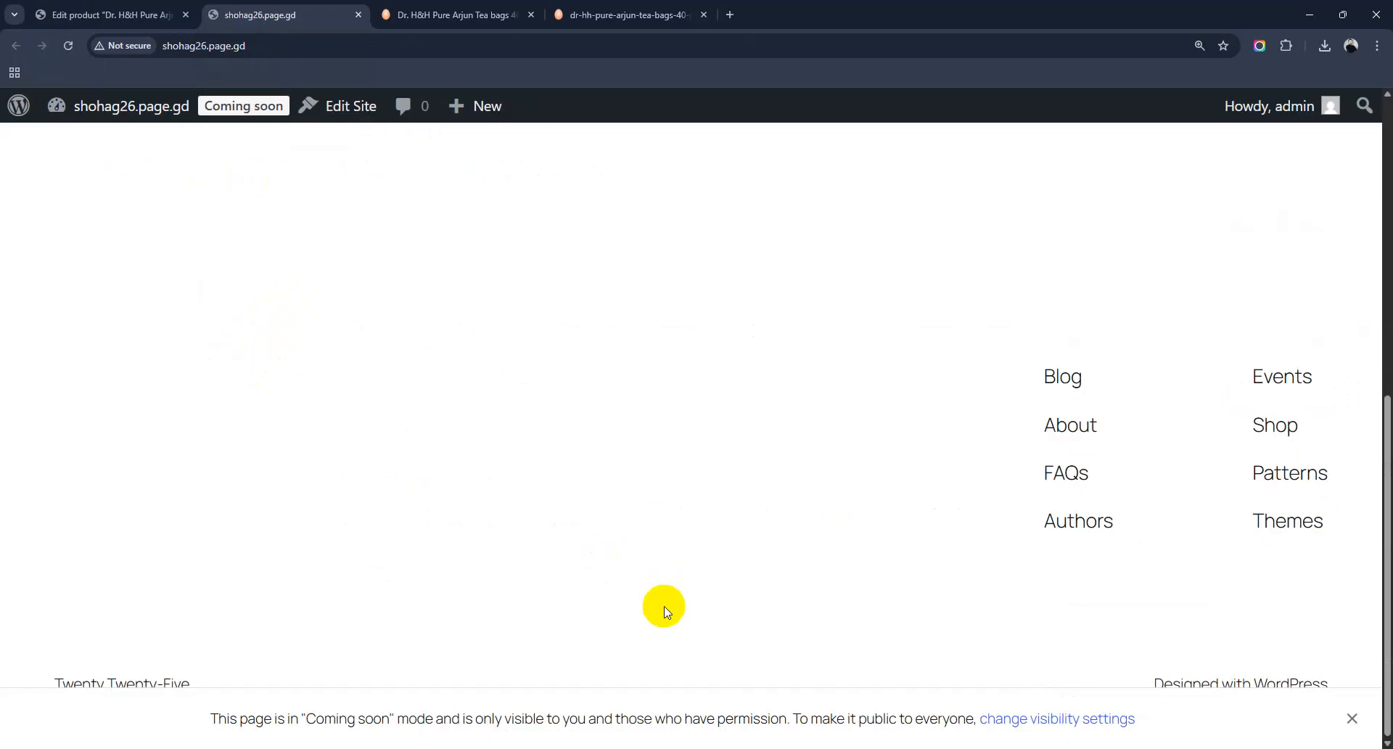
scroll(662, 608, "up", 6)
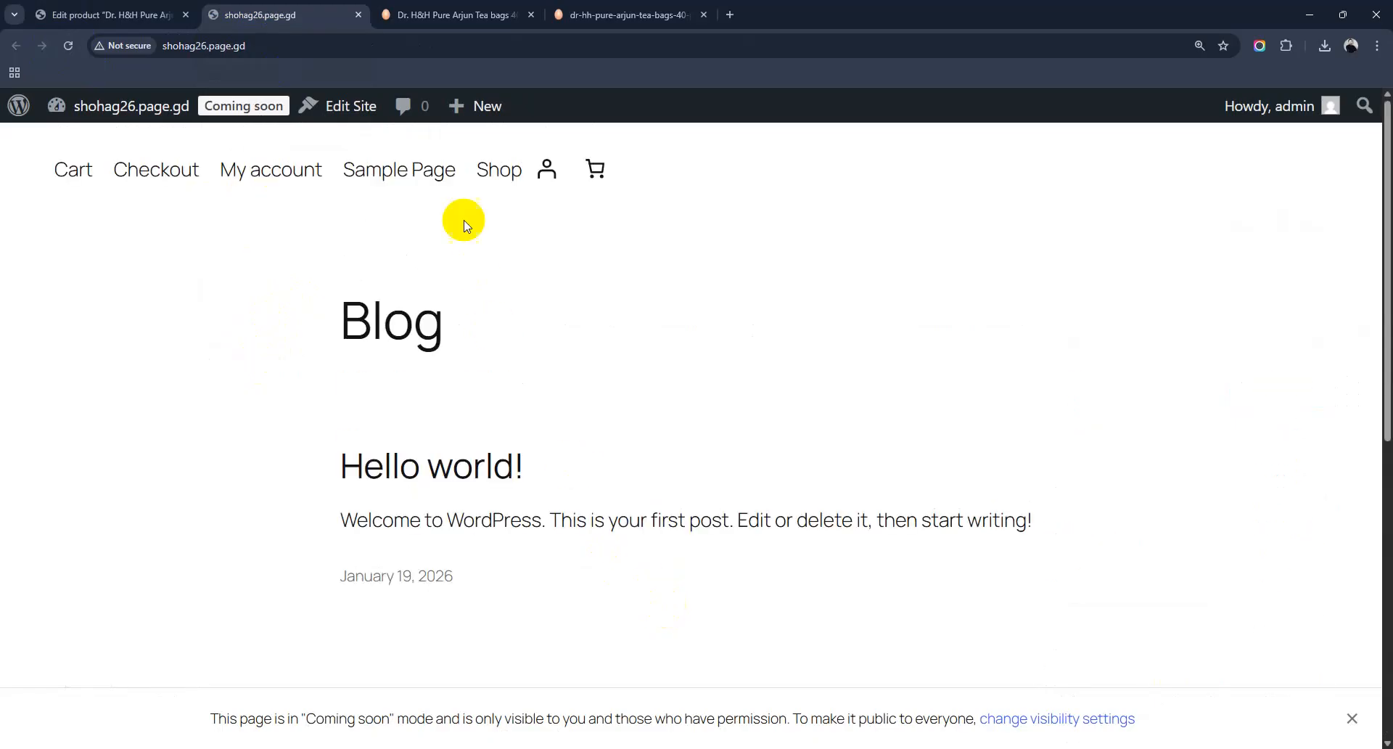
Step: Find Arjun Tea bags on the Shop page, checking its 100.00৳ sale price against 1,500.00৳
left_click(493, 171)
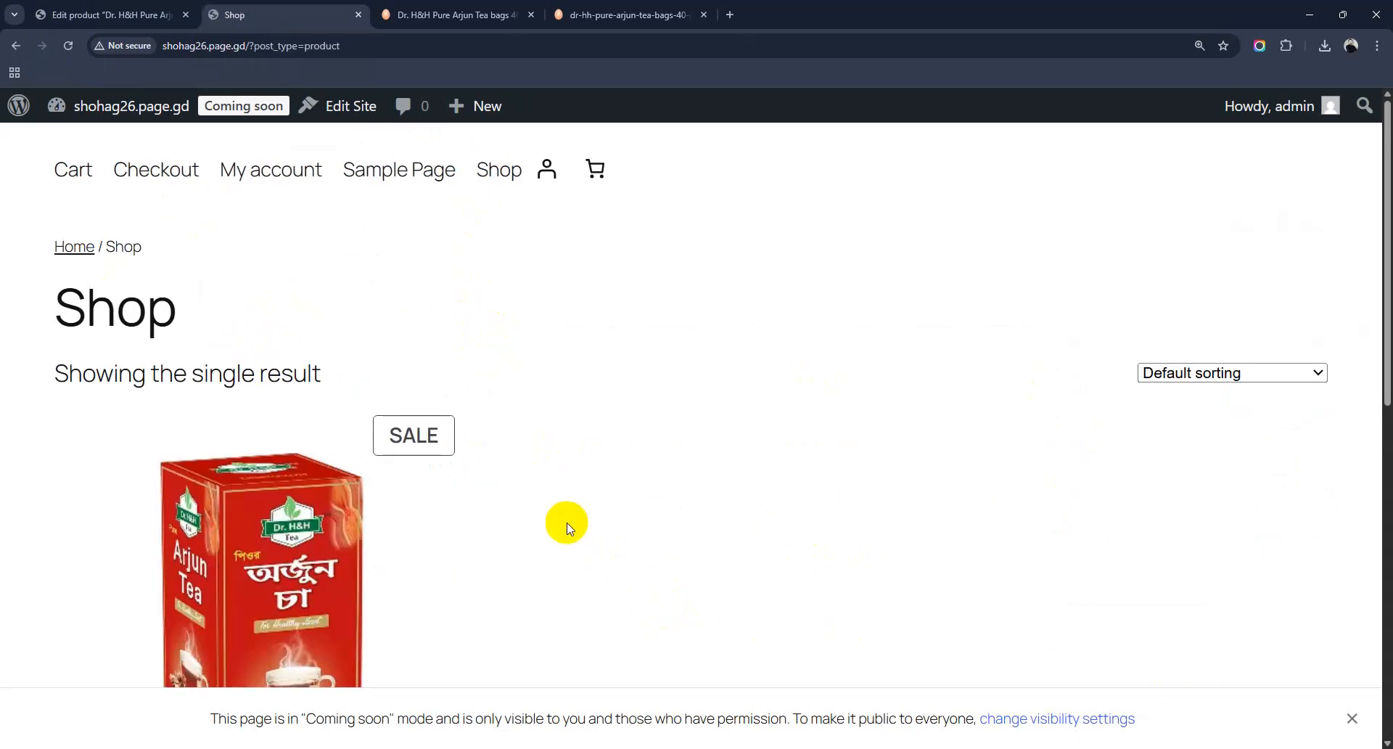
scroll(566, 524, "down", 2)
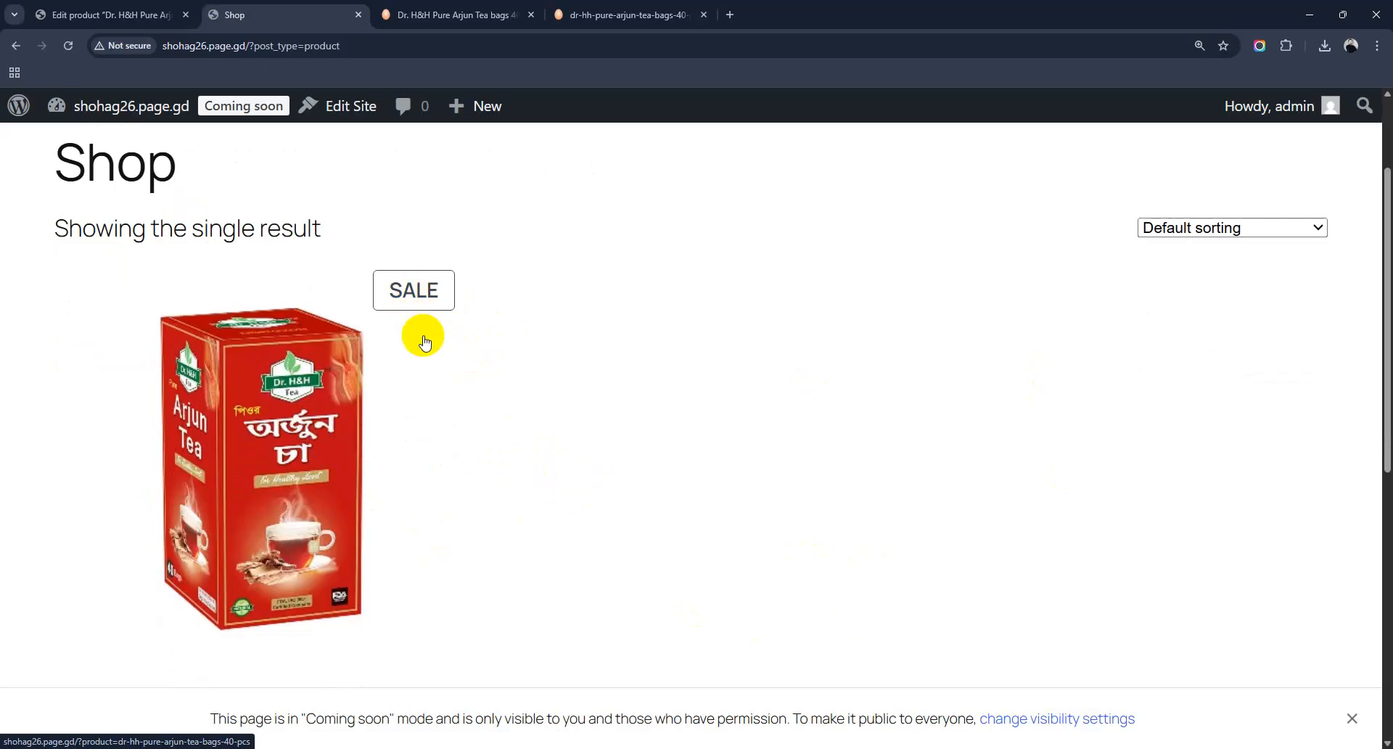
scroll(414, 316, "down", 1)
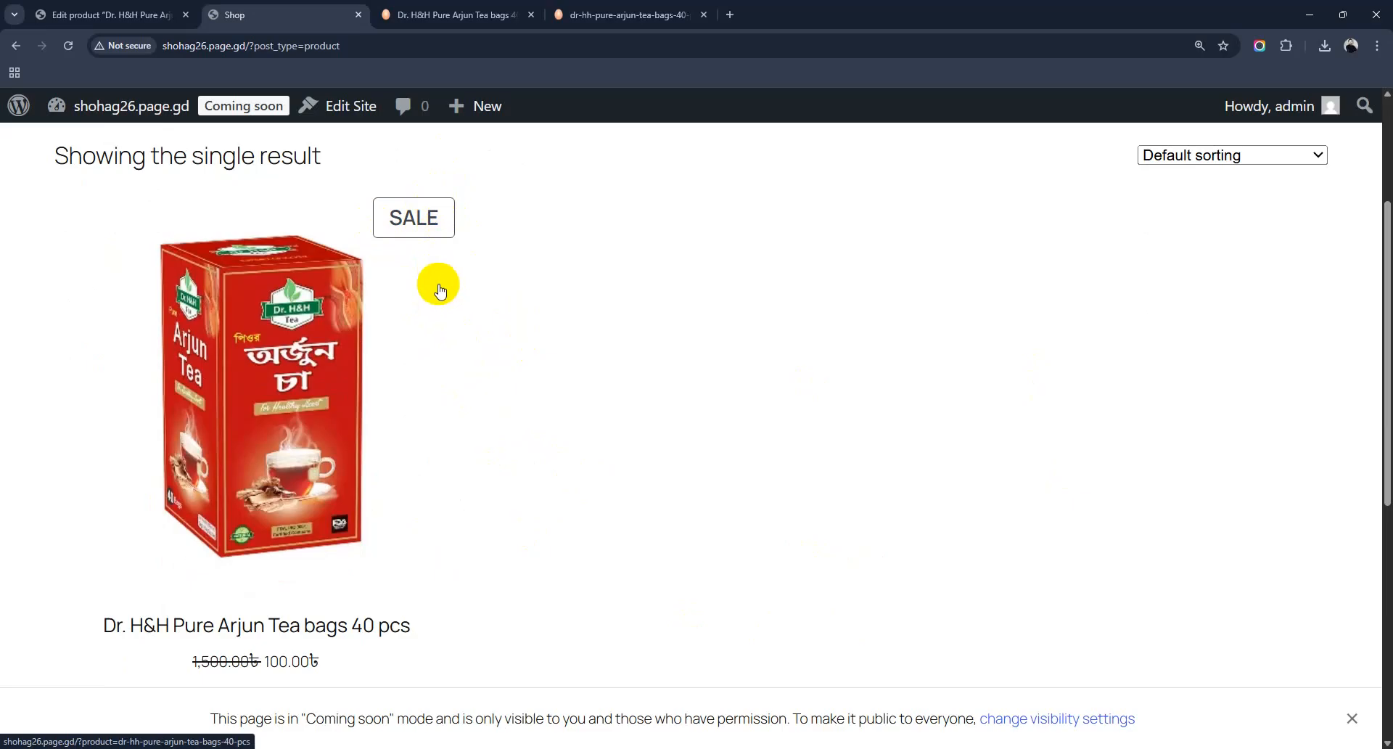
scroll(351, 419, "down", 2)
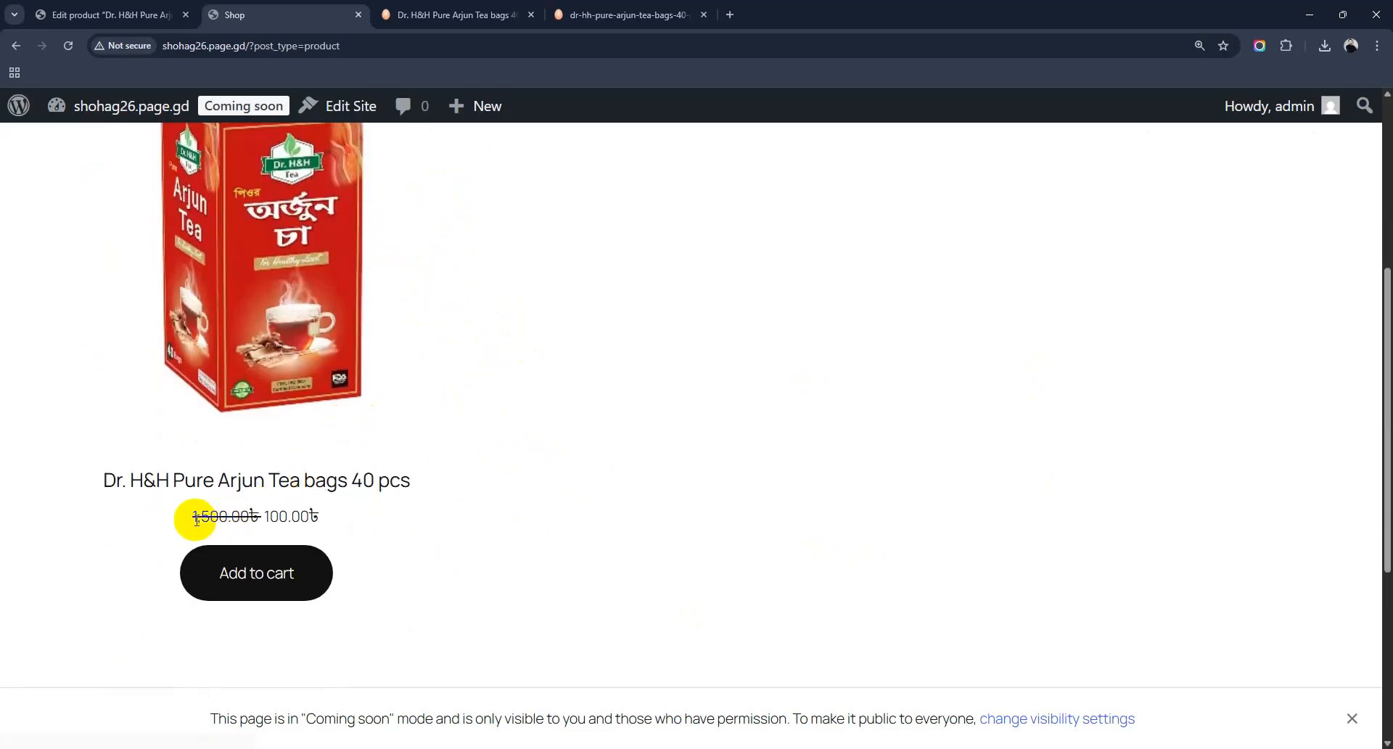
left_click_drag(192, 516, 242, 515)
left_click(283, 515)
left_click(261, 584)
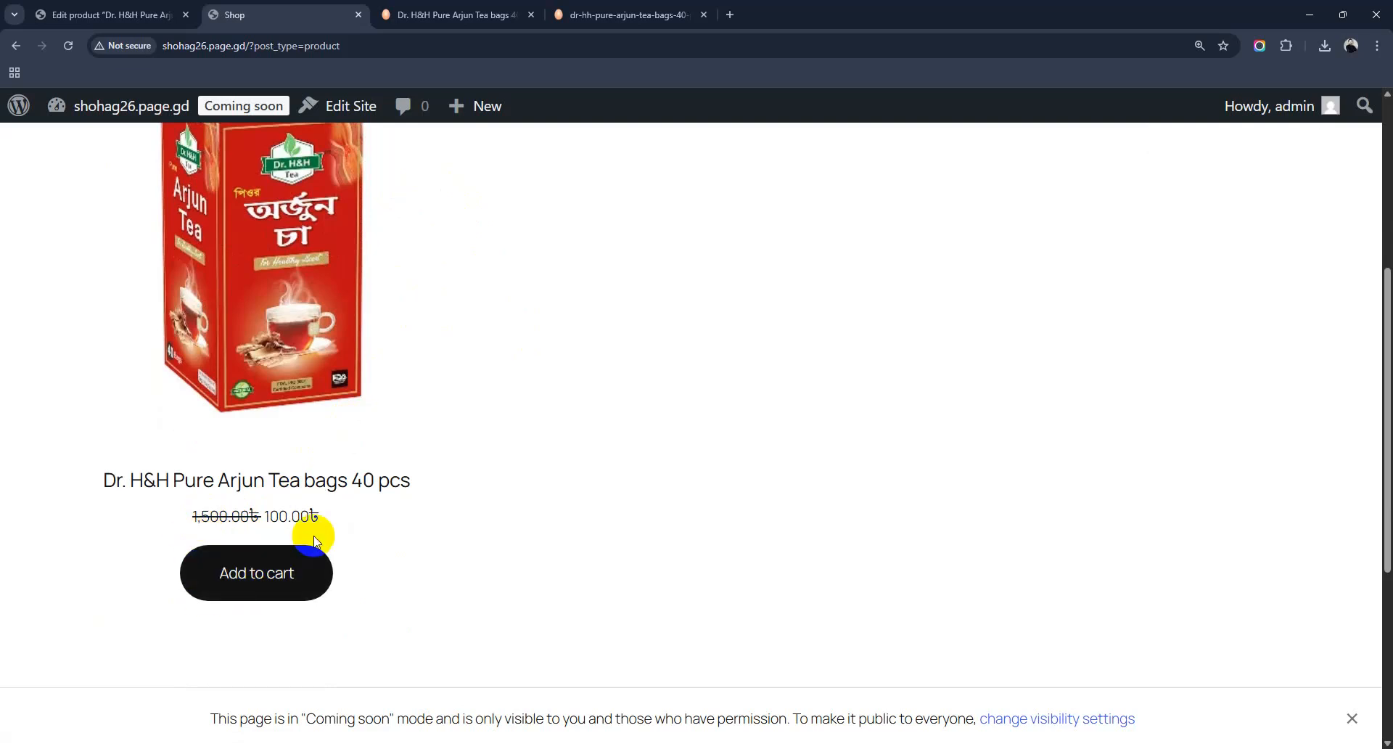
left_click(249, 576)
Step: Add one Dr. H&H Pure Arjun Tea bags 40 pcs to the cart so the badge shows 1
left_click(258, 591)
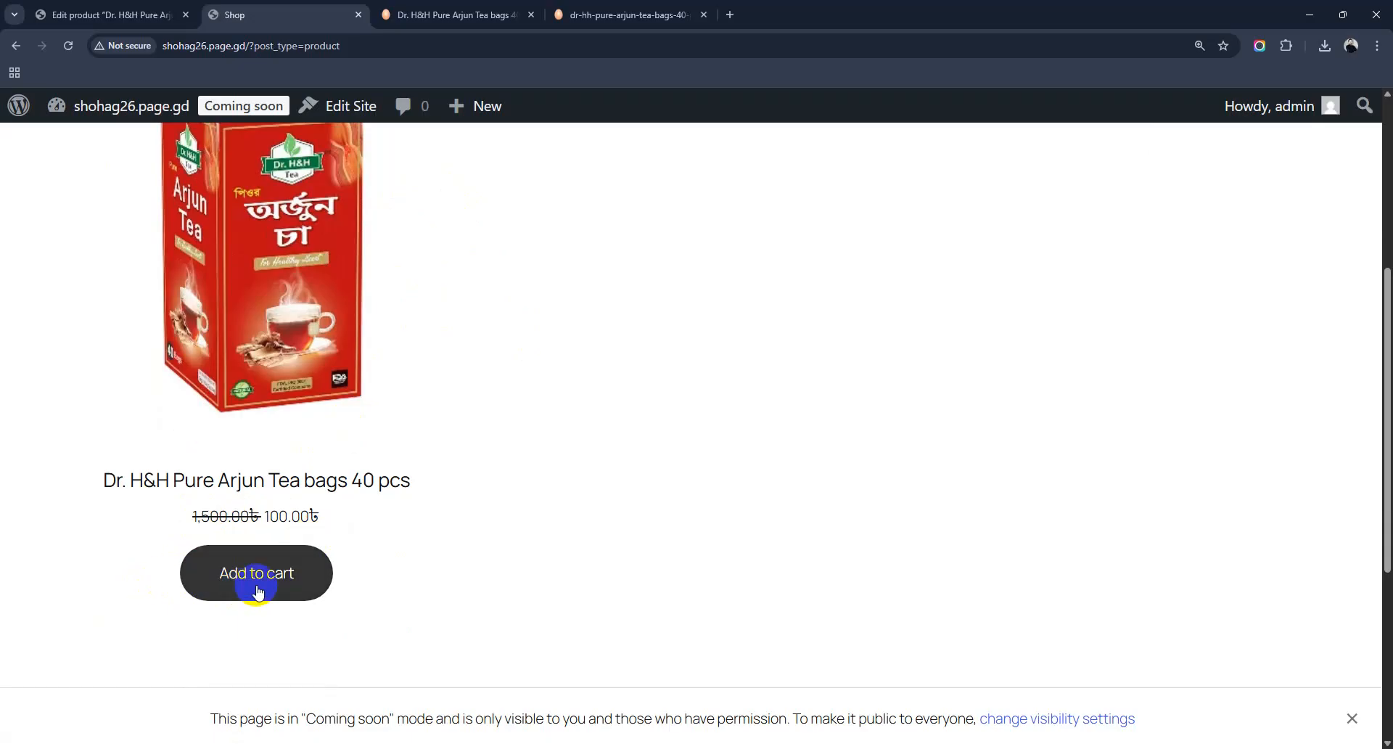
left_click(256, 587)
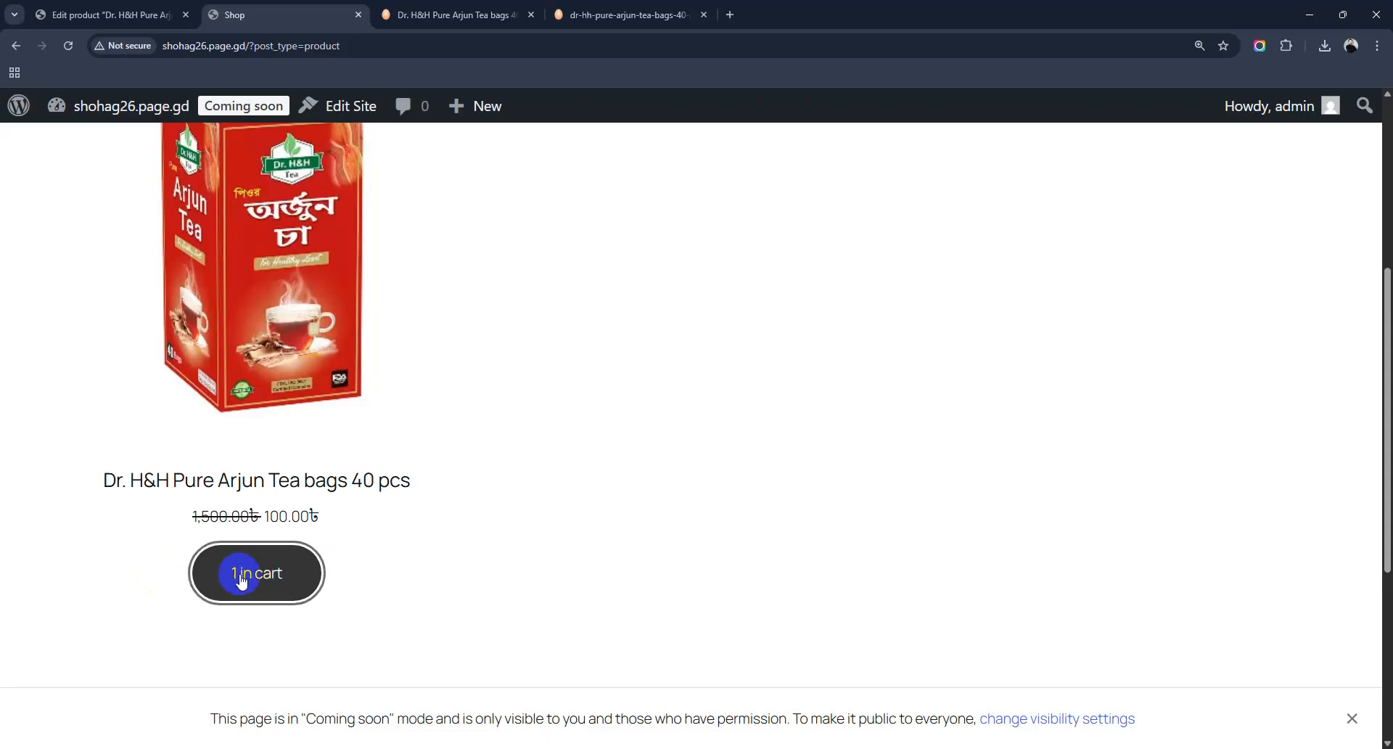
scroll(498, 471, "up", 5)
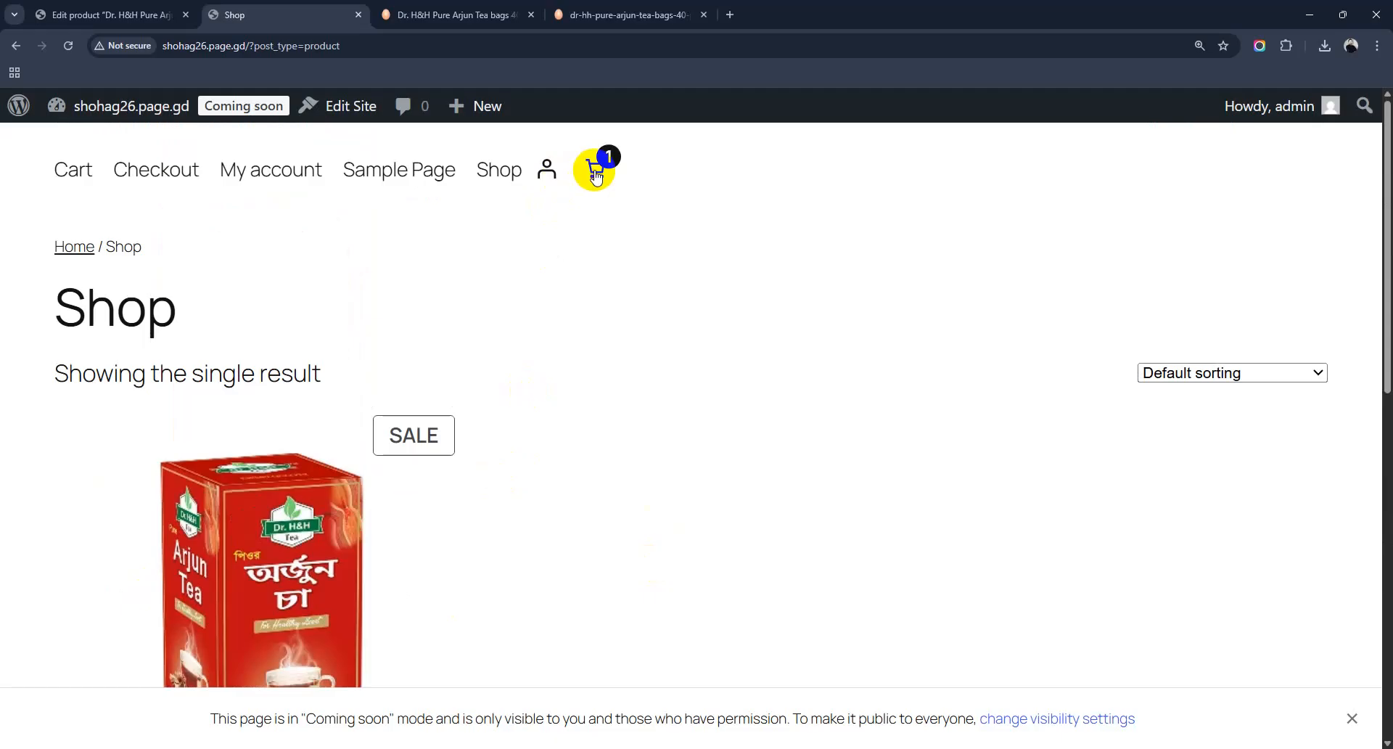
Step: Review the cart's 1,400.00 savings and proceed to checkout with the 100.00৳ order
left_click(594, 174)
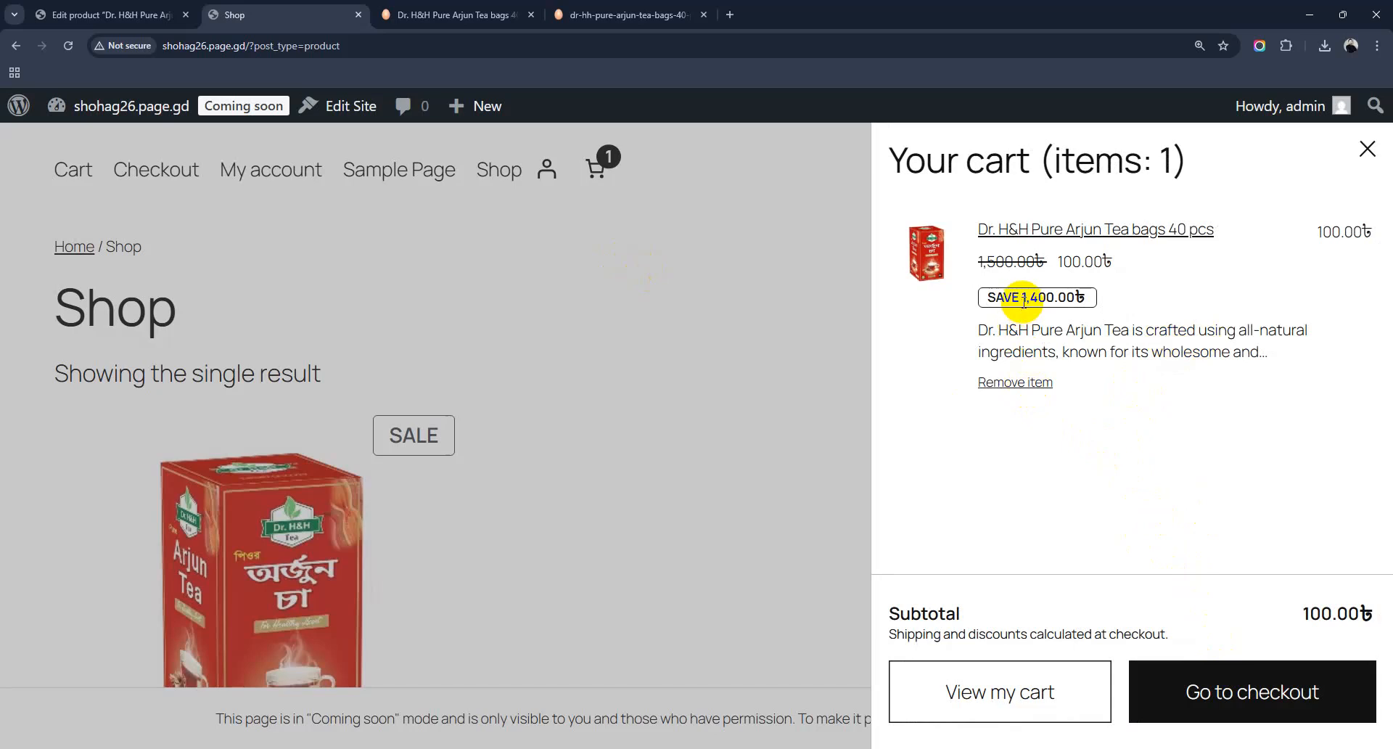
left_click_drag(1022, 298, 1064, 305)
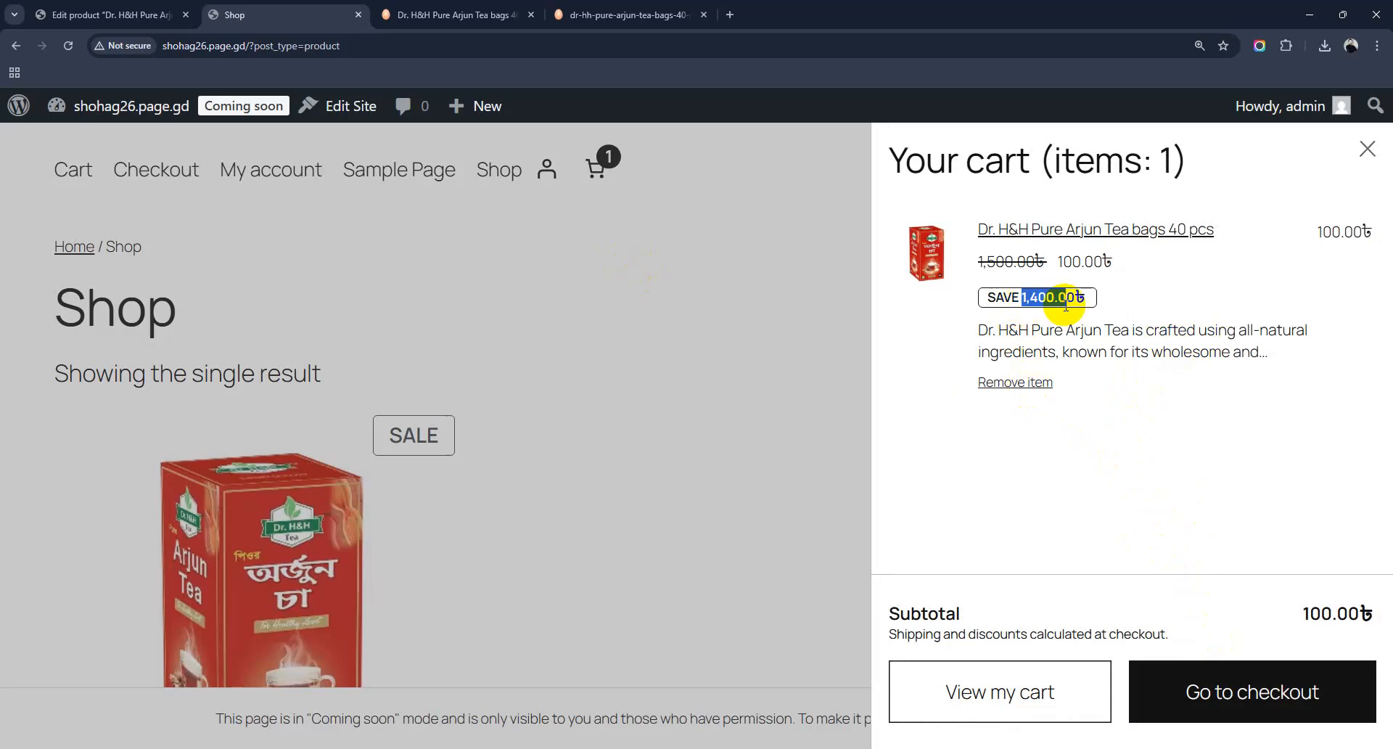
left_click(1022, 504)
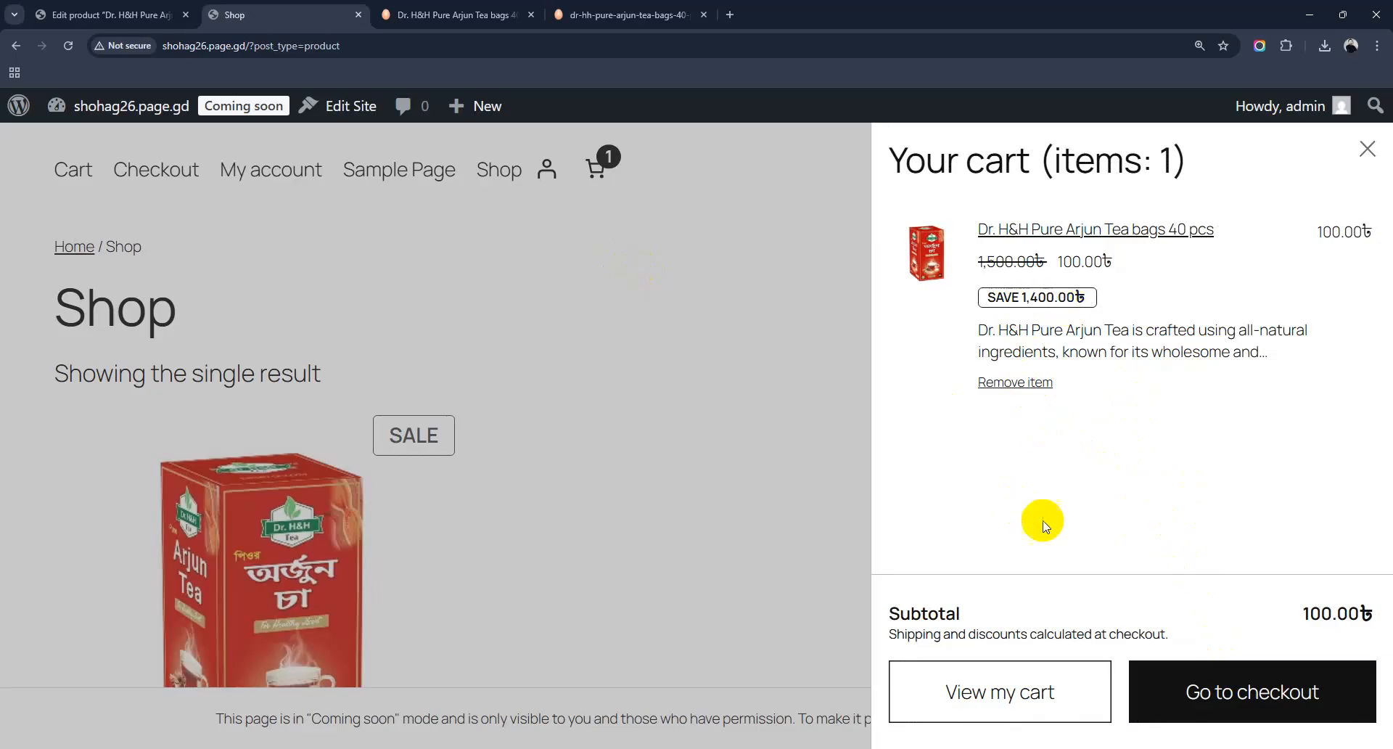
left_click(1245, 708)
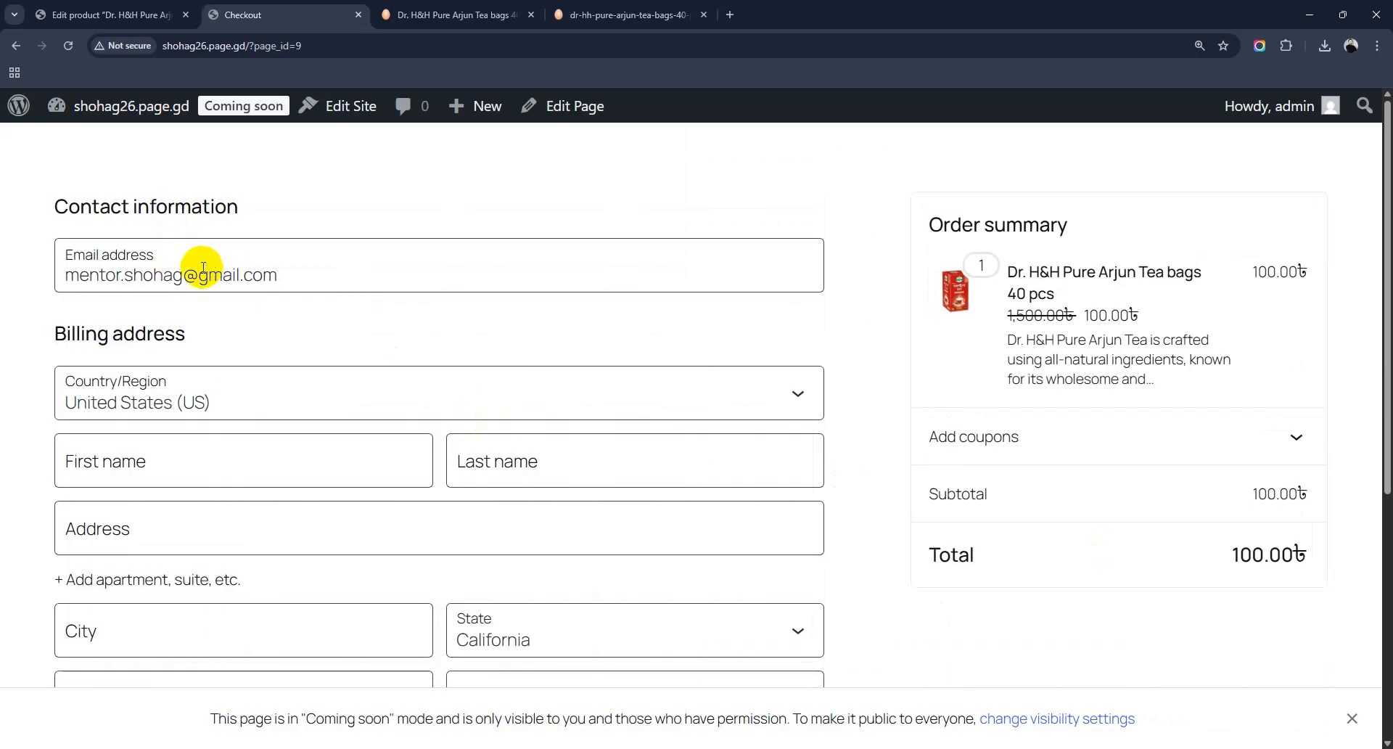
left_click(195, 408)
scroll(199, 236, "down", 5)
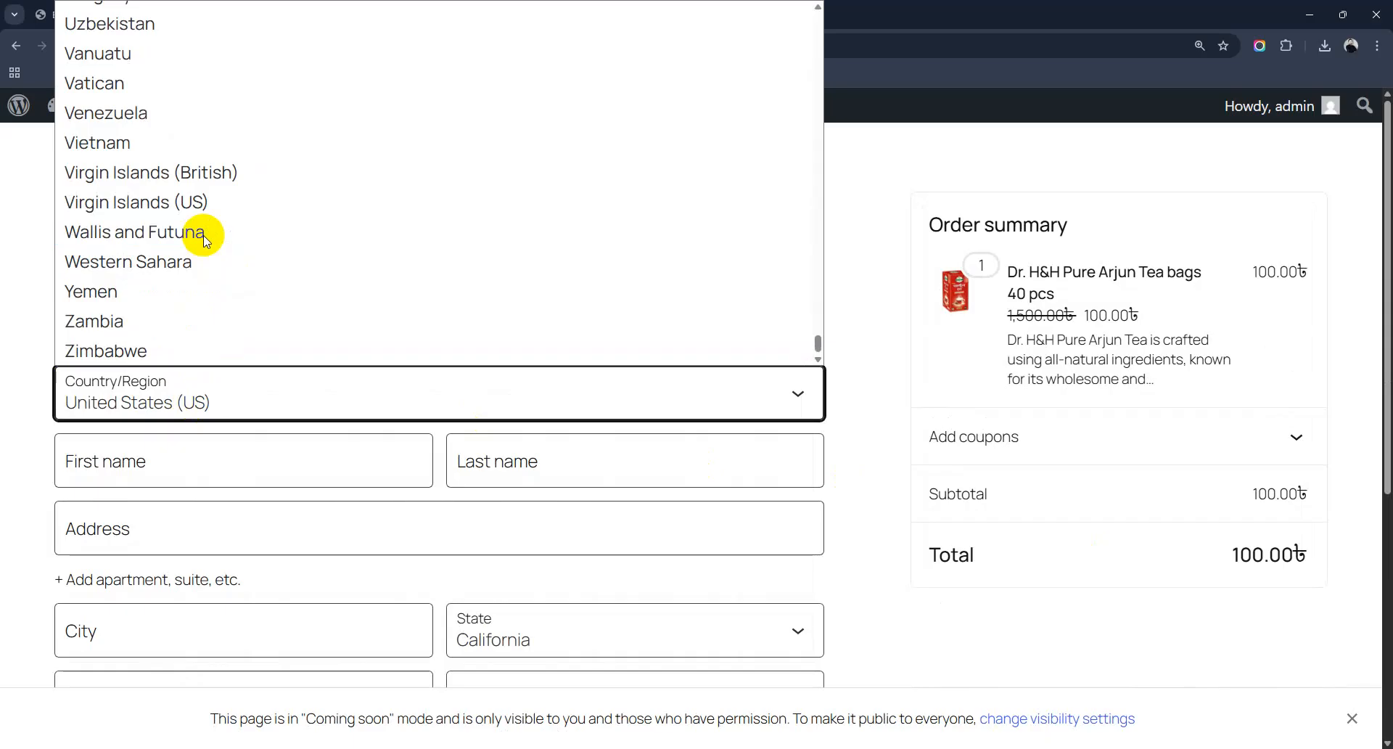
scroll(205, 239, "up", 20)
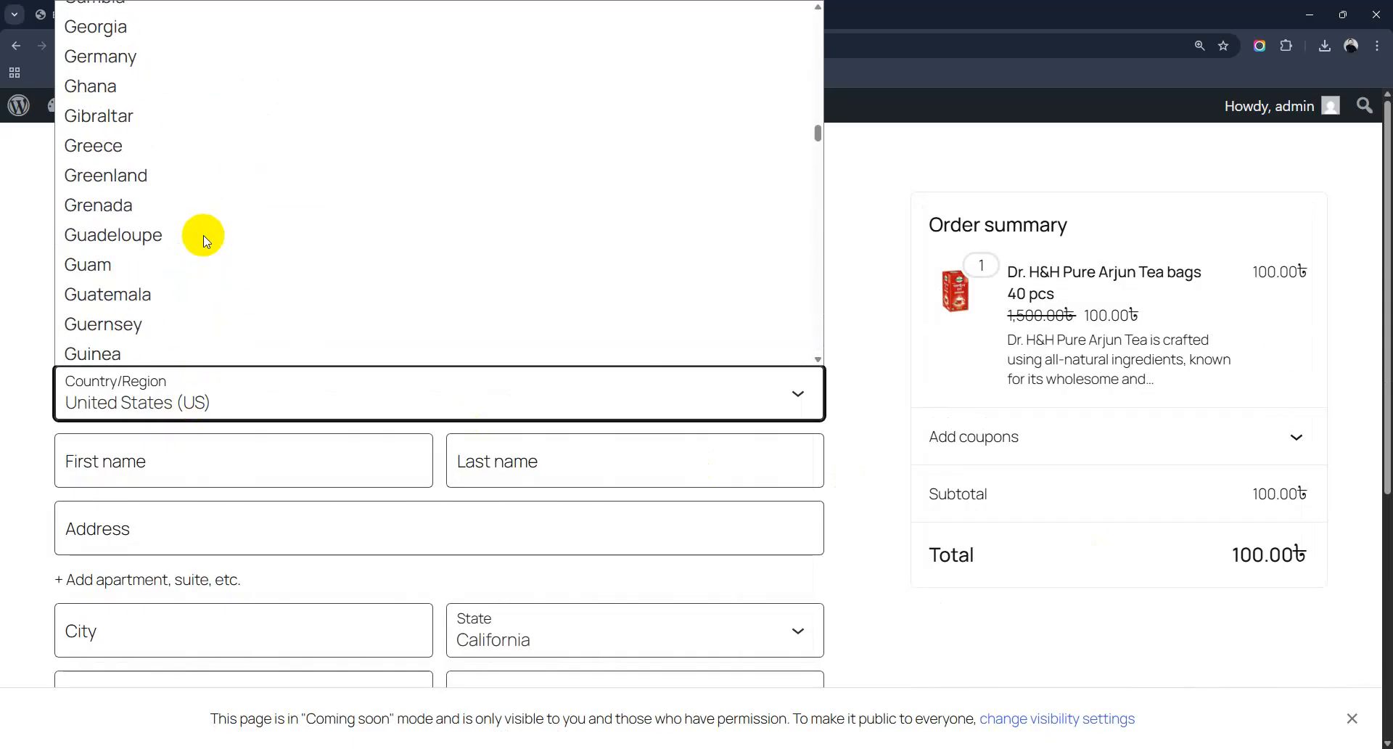
left_click(186, 480)
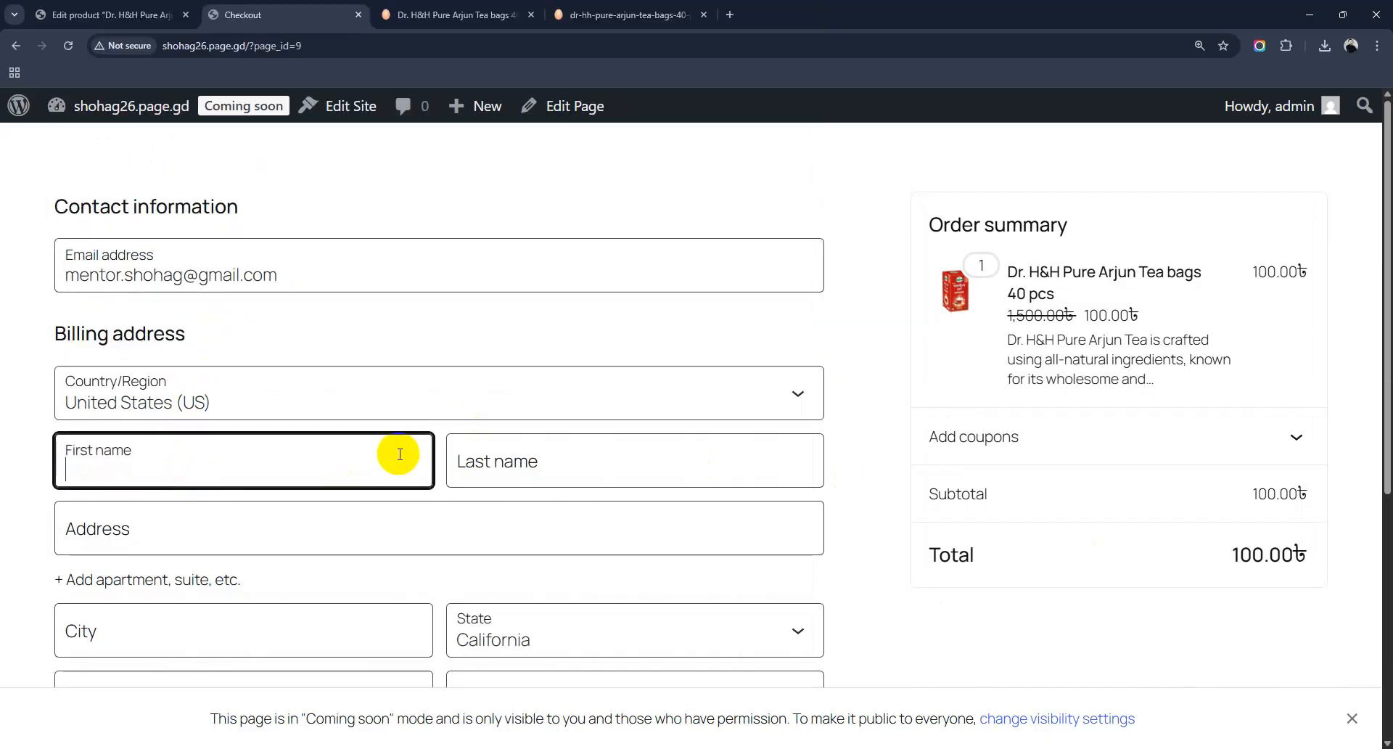
scroll(174, 523, "down", 3)
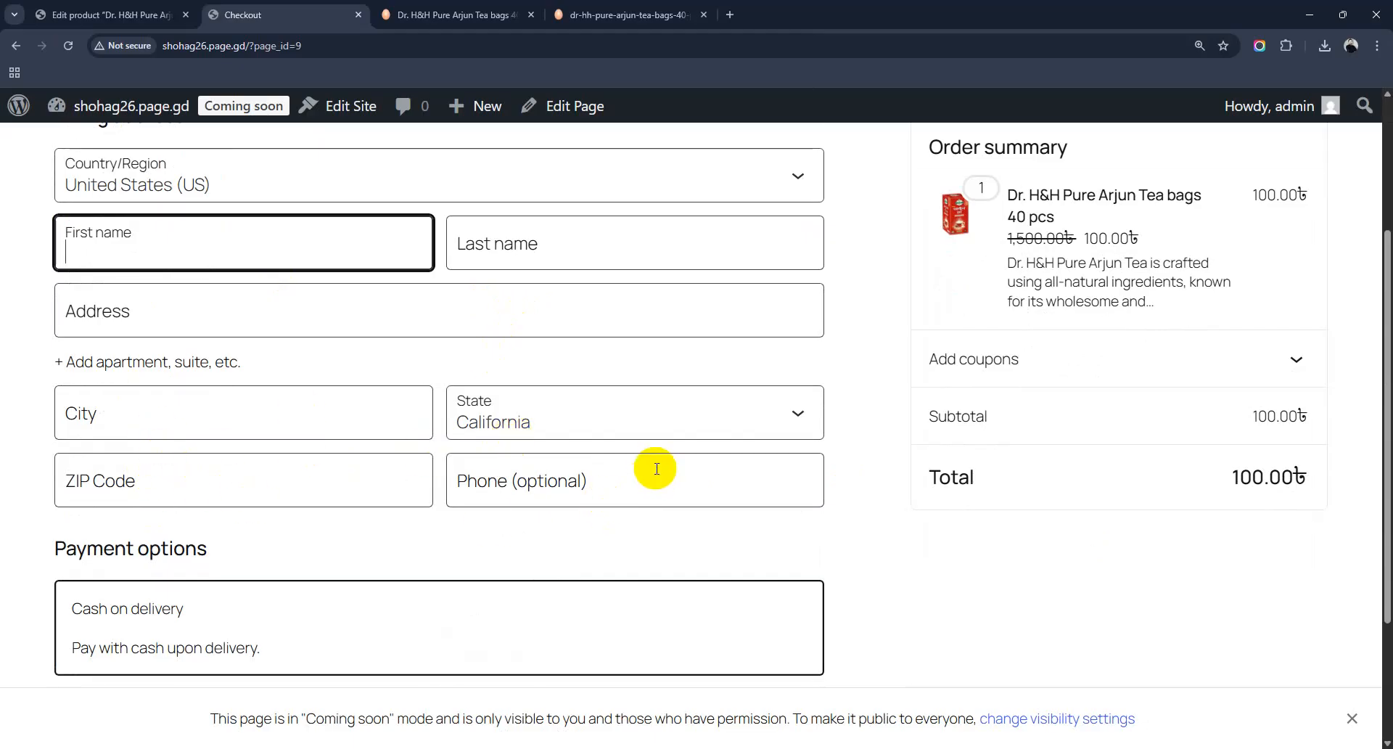
scroll(653, 471, "down", 2)
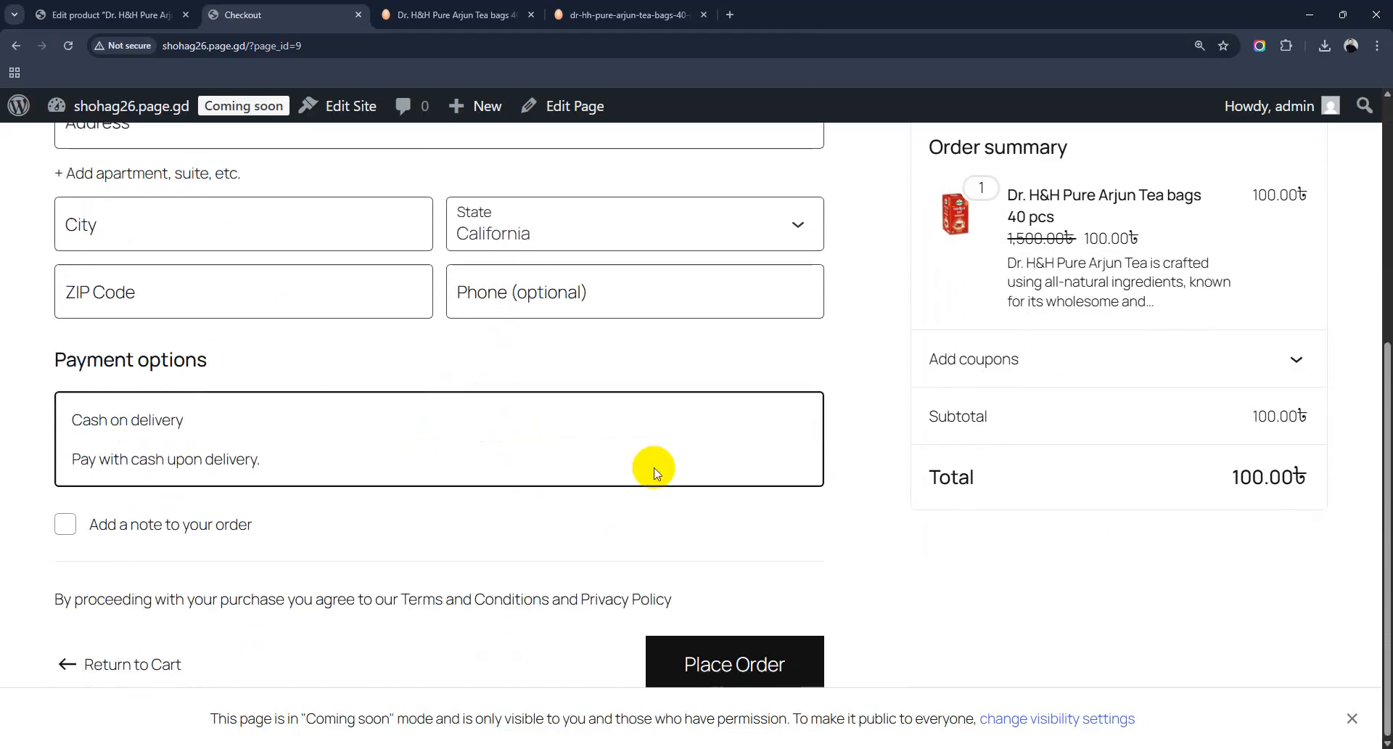
scroll(190, 423, "up", 1)
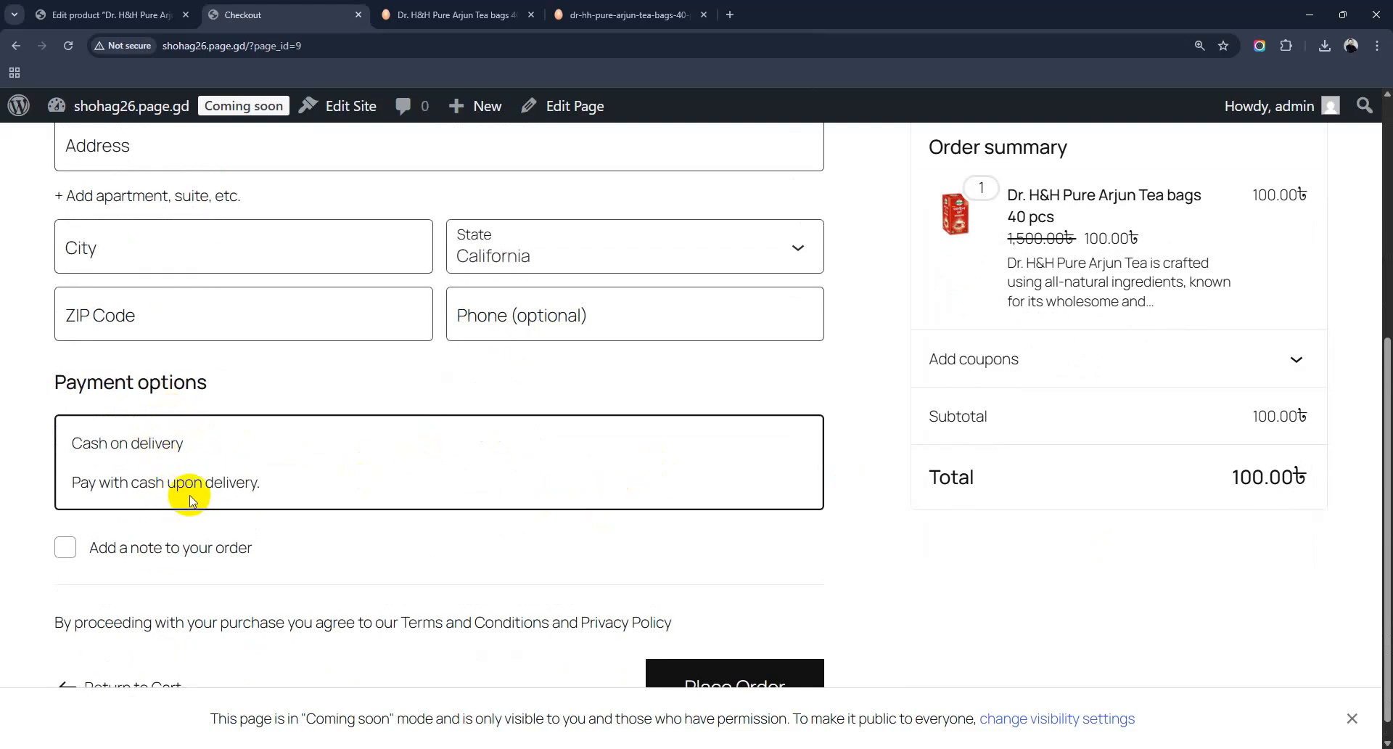
scroll(245, 487, "down", 1)
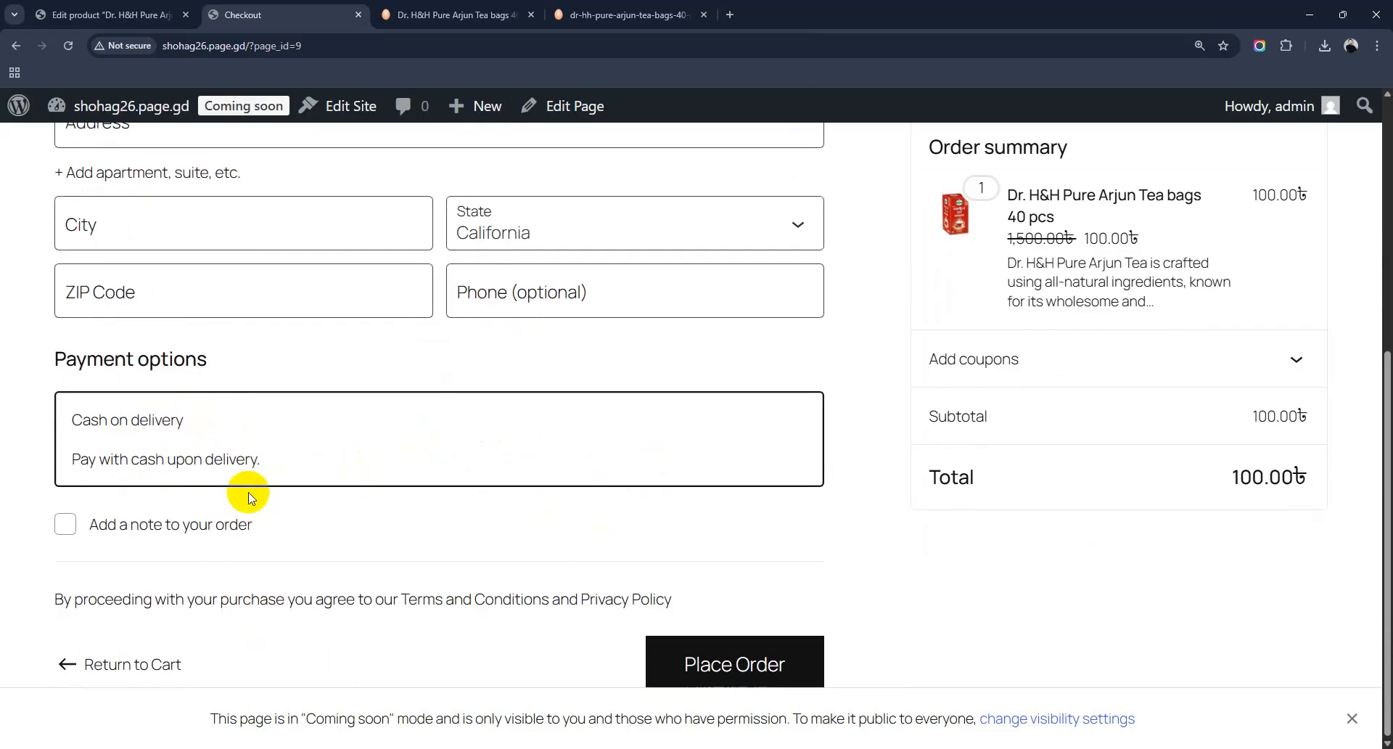
scroll(248, 496, "up", 4)
scroll(249, 493, "up", 1)
Step: Fill in the billing first name, last name, street address and city on the checkout form
left_click(155, 448)
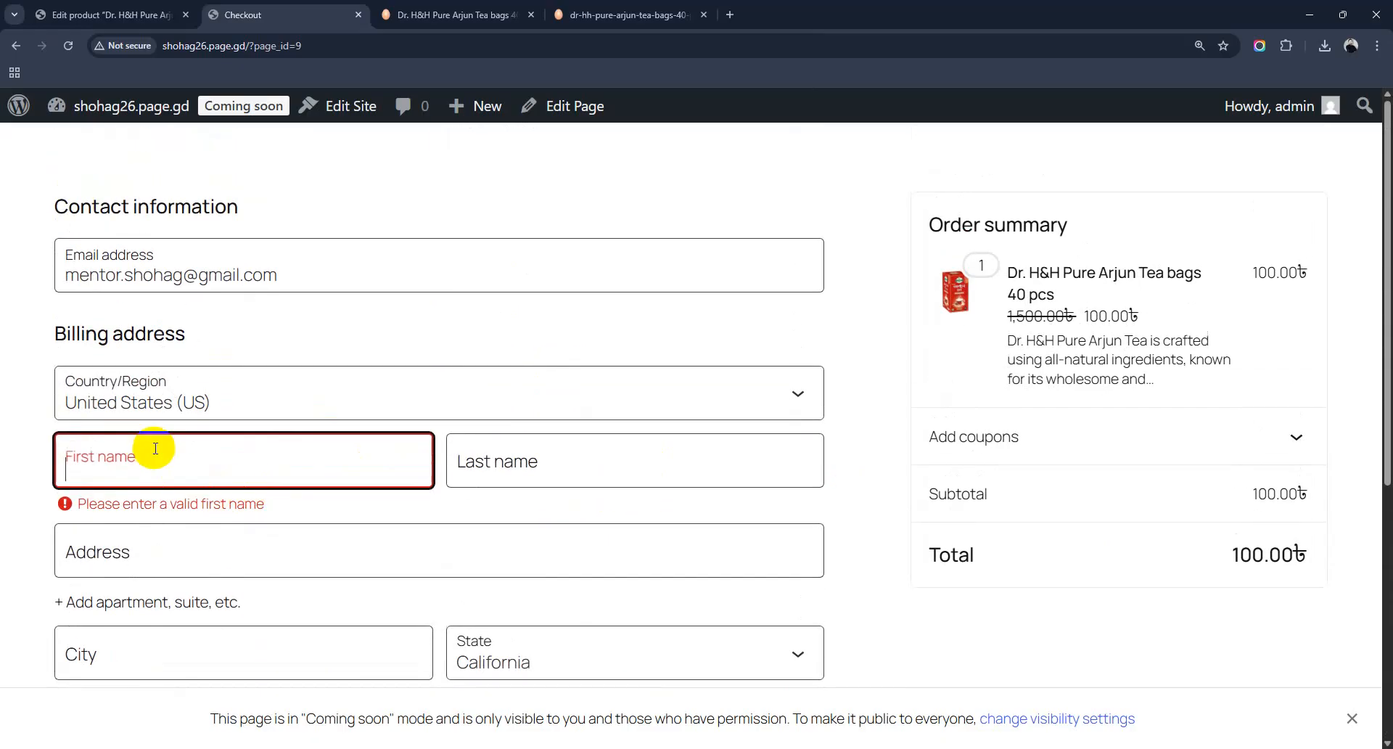
type("Shoh")
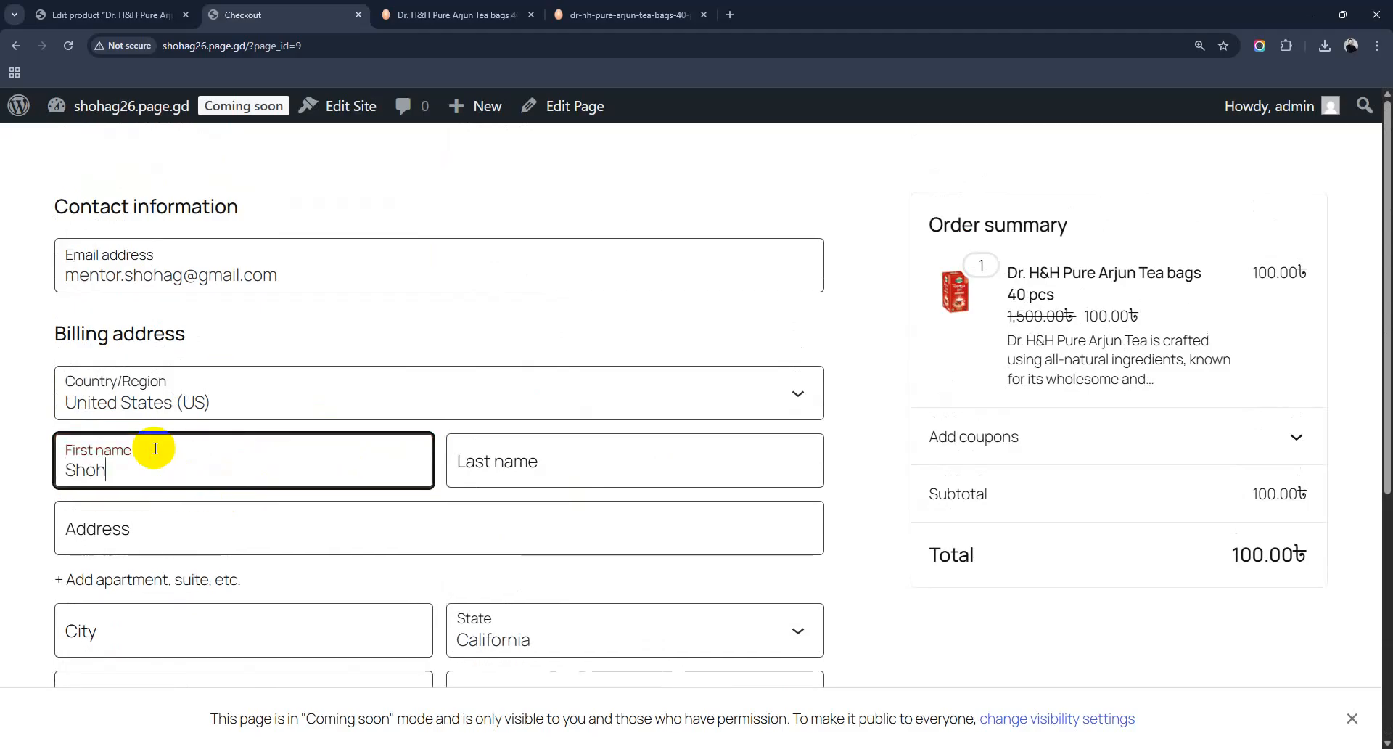
left_click(601, 482)
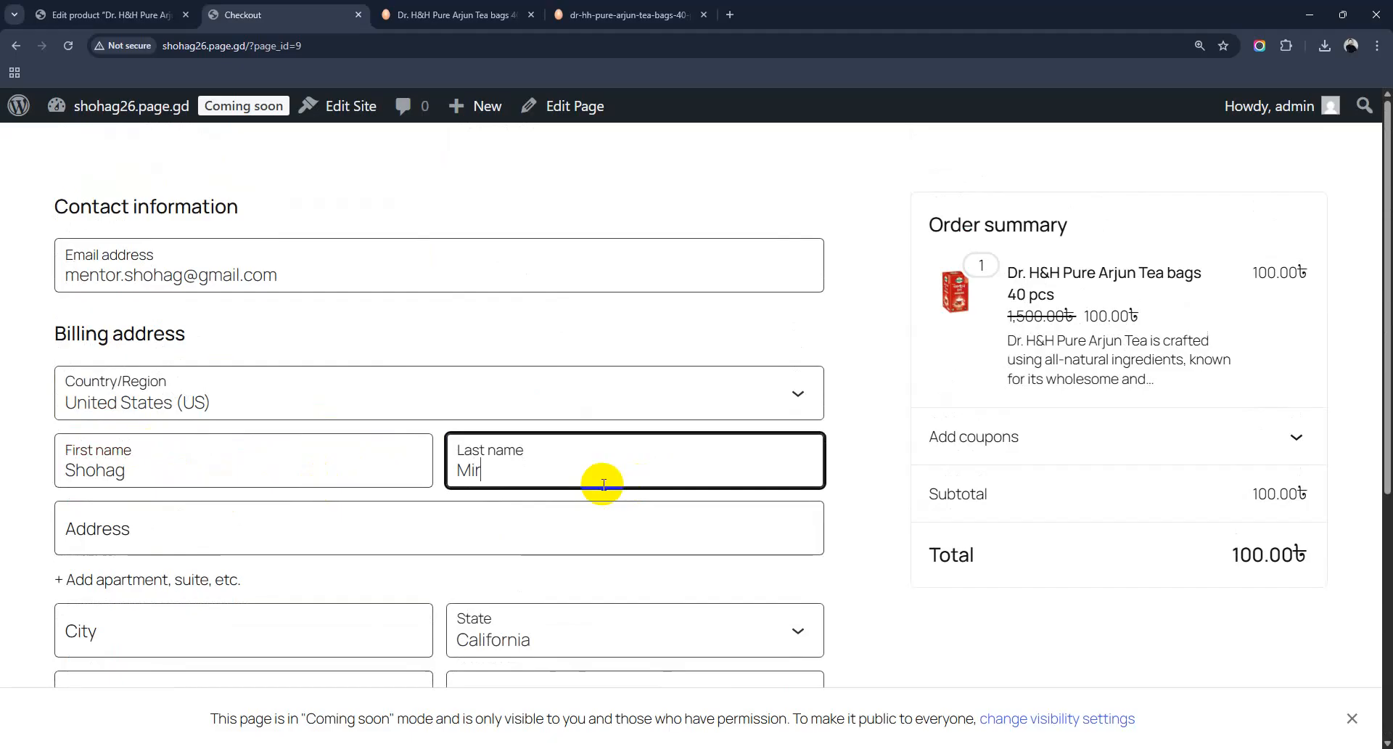
scroll(508, 493, "down", 2)
left_click(134, 384)
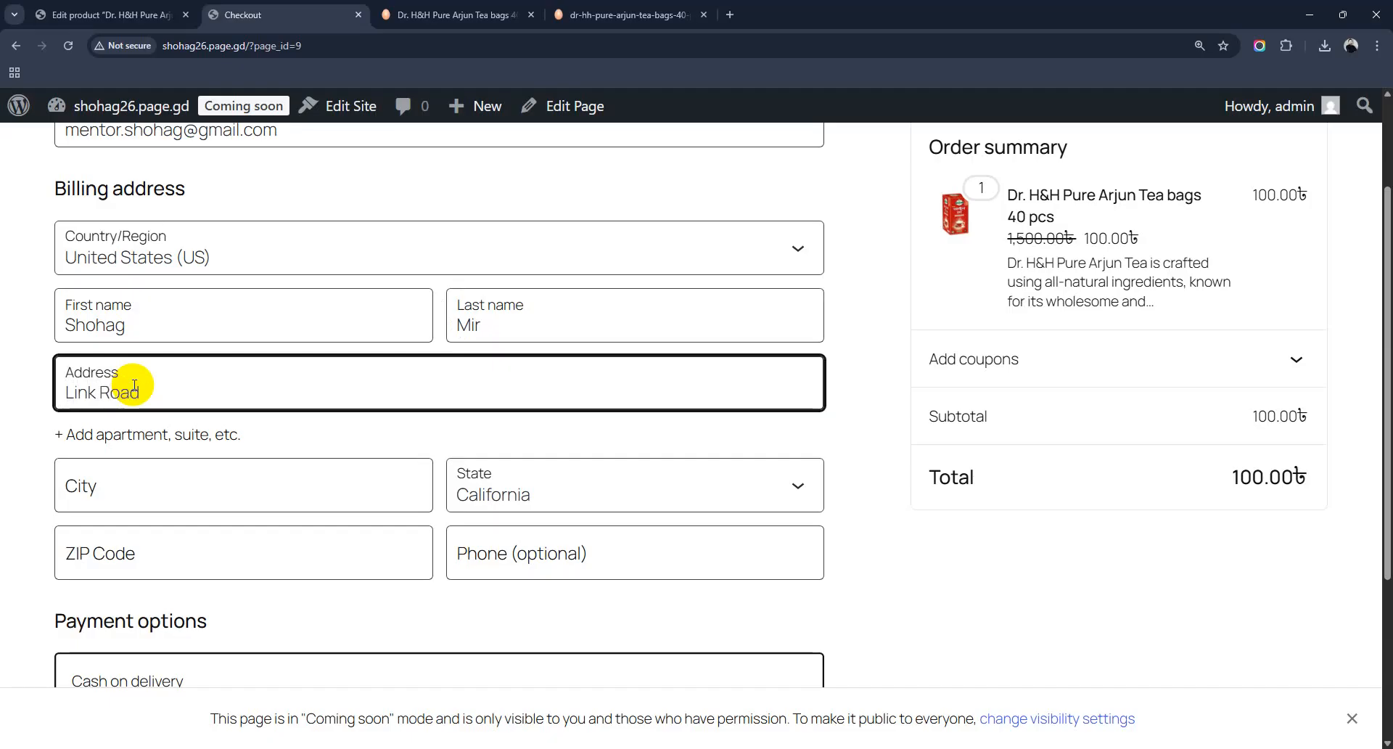
scroll(134, 385, "down", 2)
left_click(141, 350)
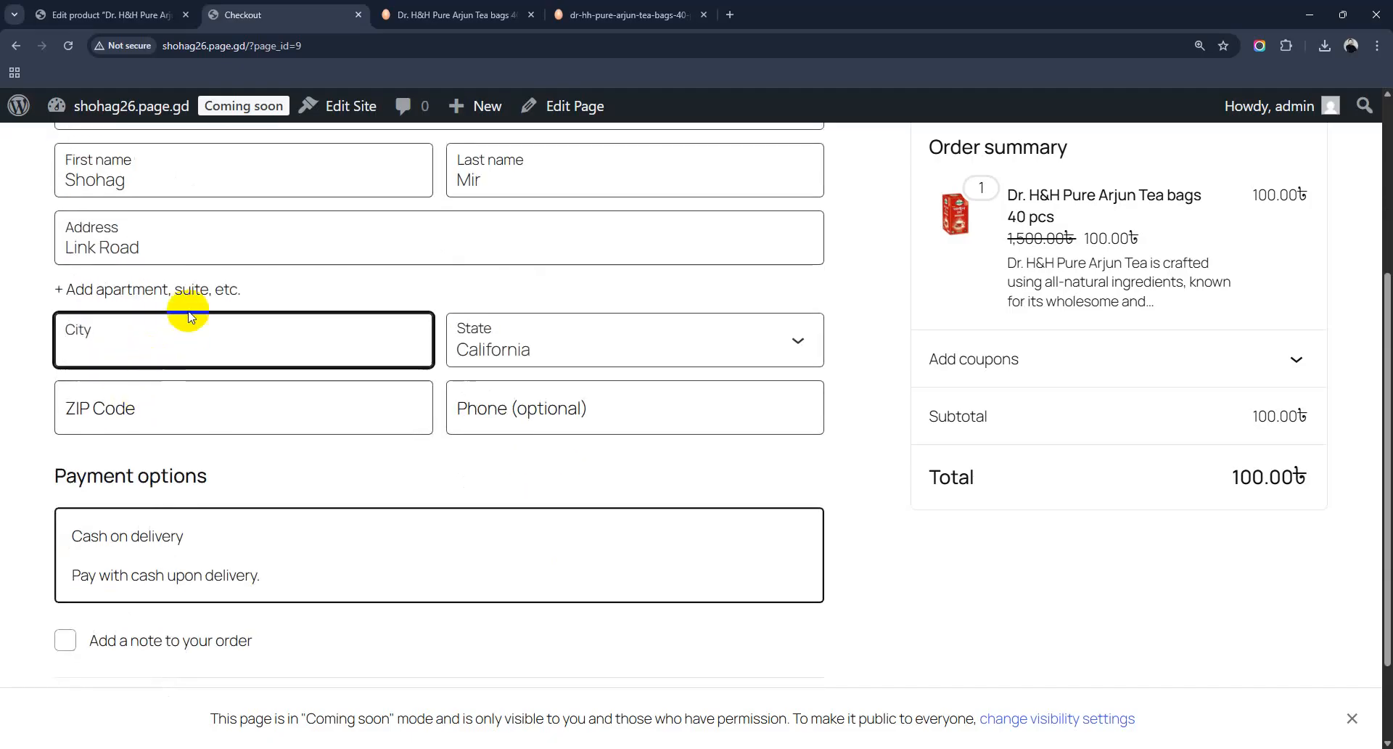
left_click(183, 254)
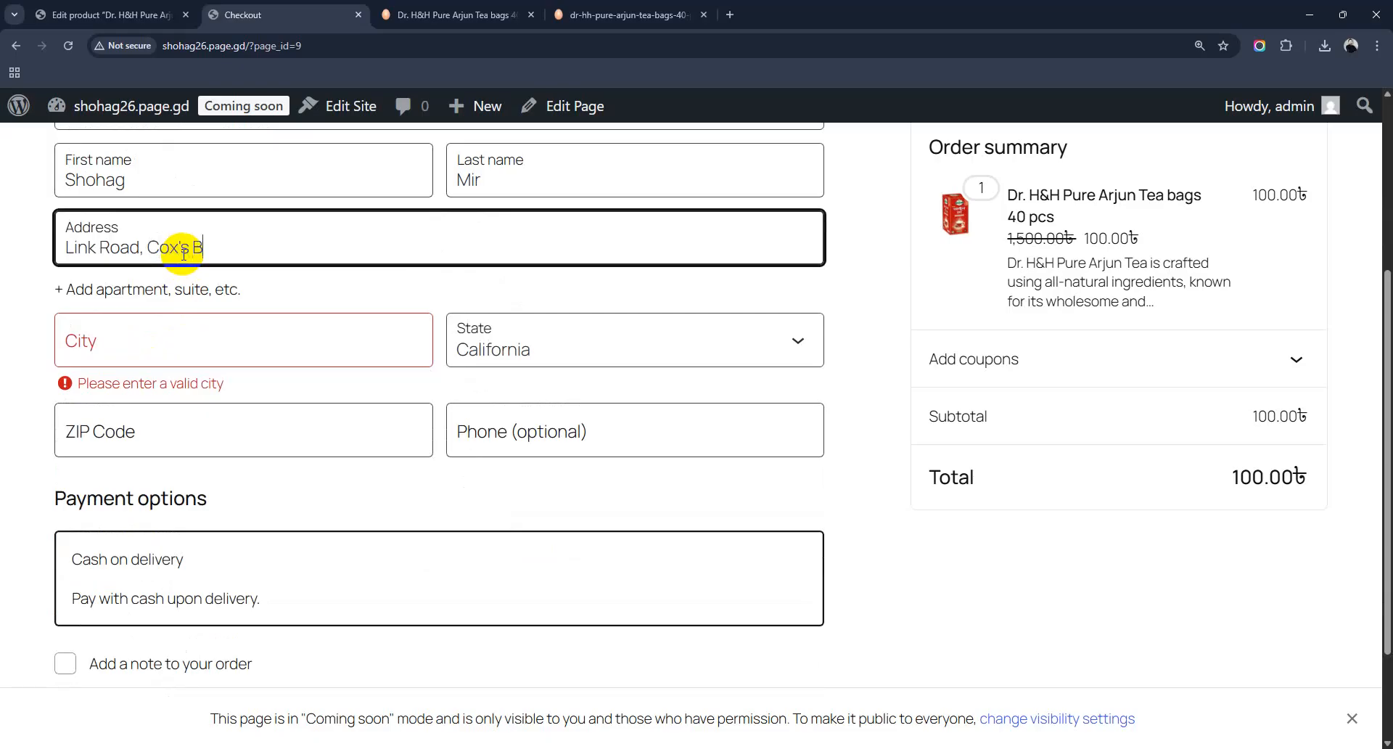
left_click(152, 346)
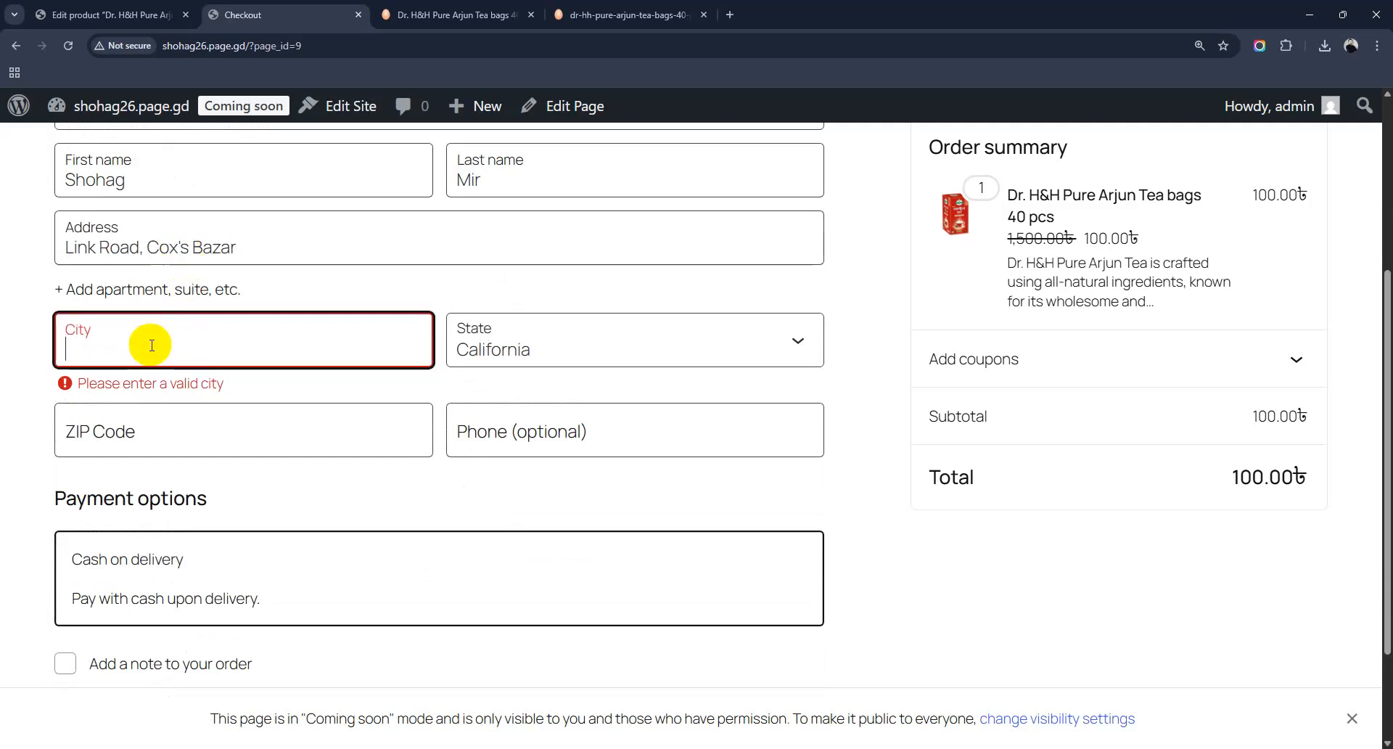
type("Cox's Bazar")
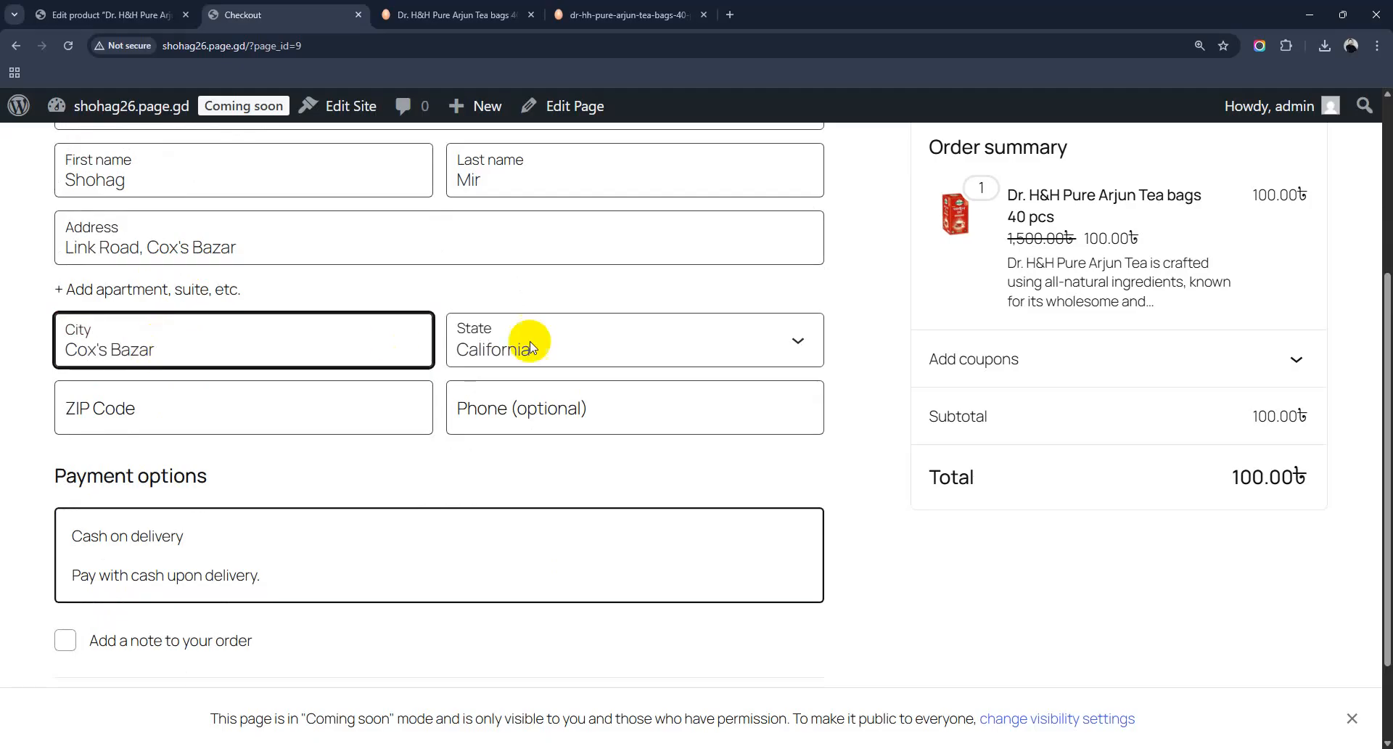
Step: Choose Texas as the state, enter the ZIP code, then return to the Edit product page
left_click(549, 346)
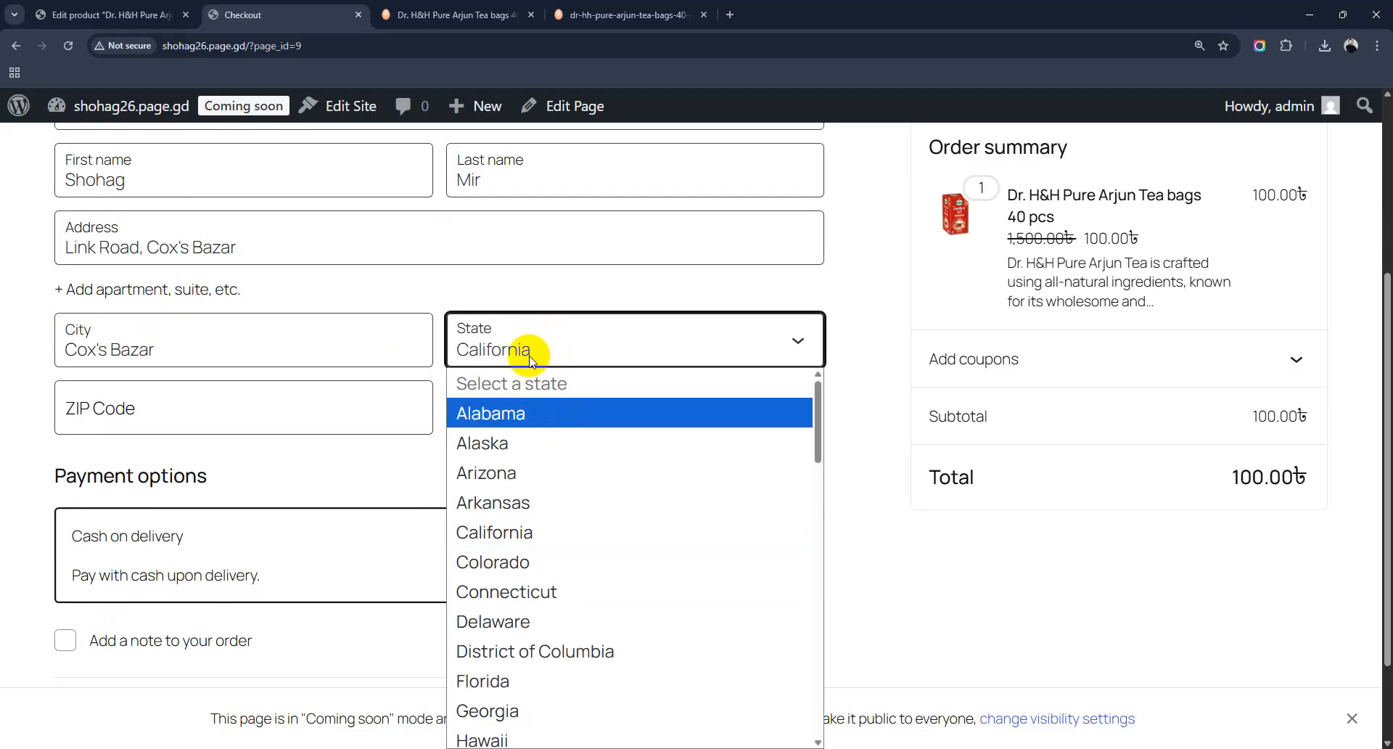
scroll(531, 522, "down", 10)
scroll(530, 522, "down", 5)
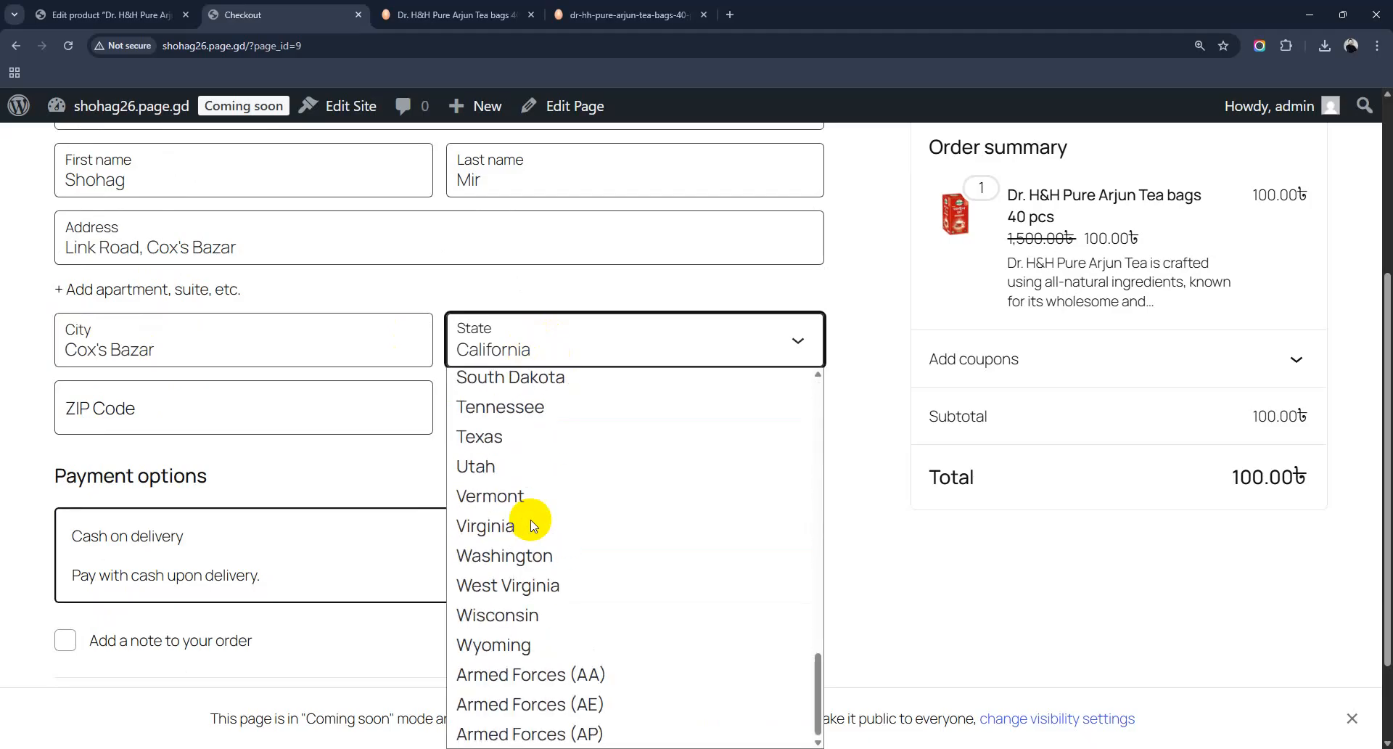
scroll(534, 525, "up", 15)
scroll(534, 525, "down", 9)
scroll(530, 524, "down", 5)
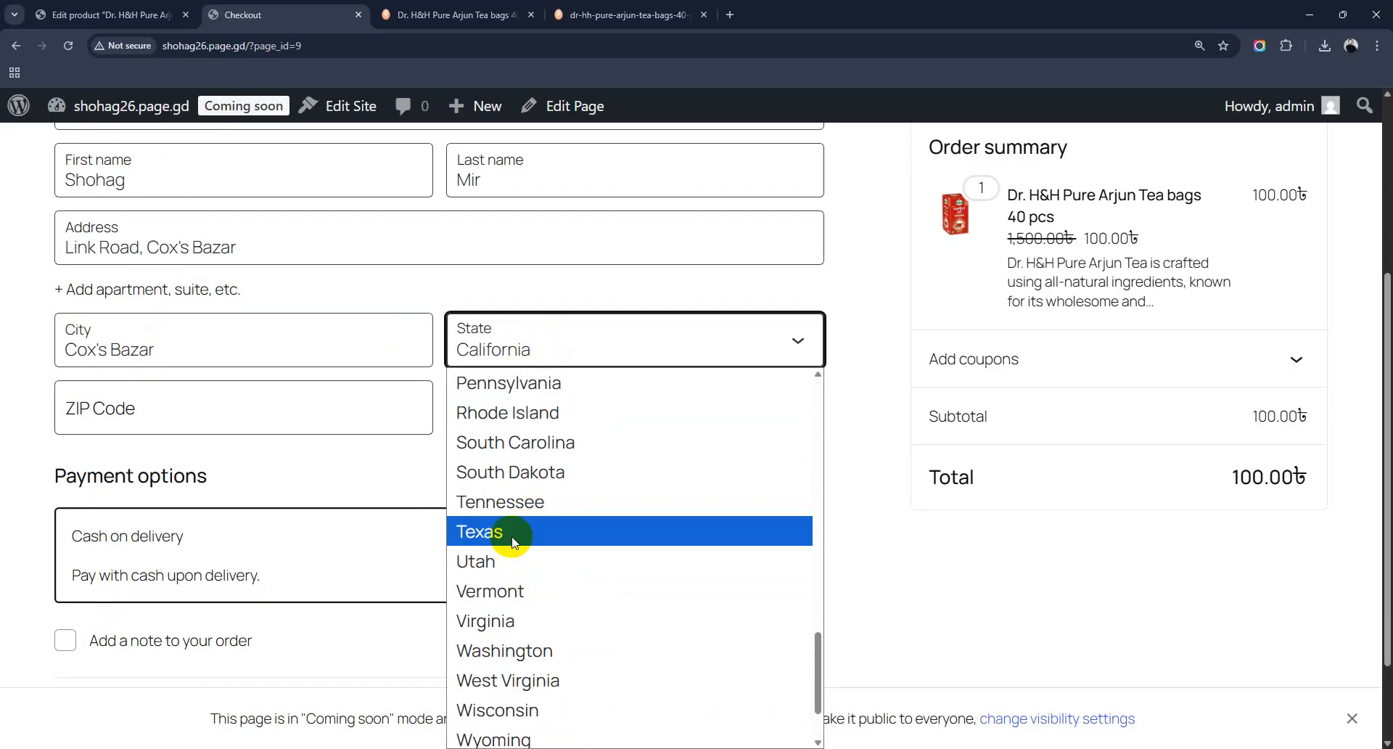
left_click(512, 540)
left_click(136, 415)
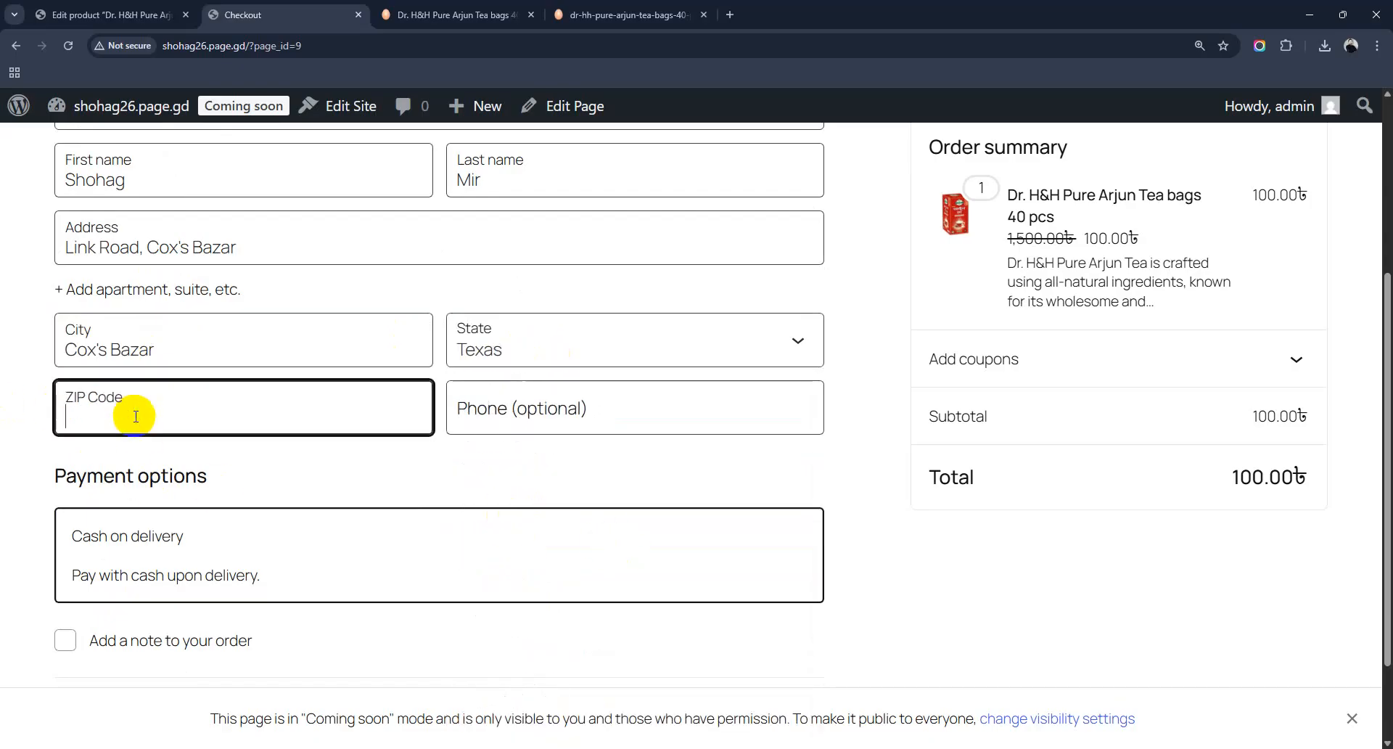
type("4700")
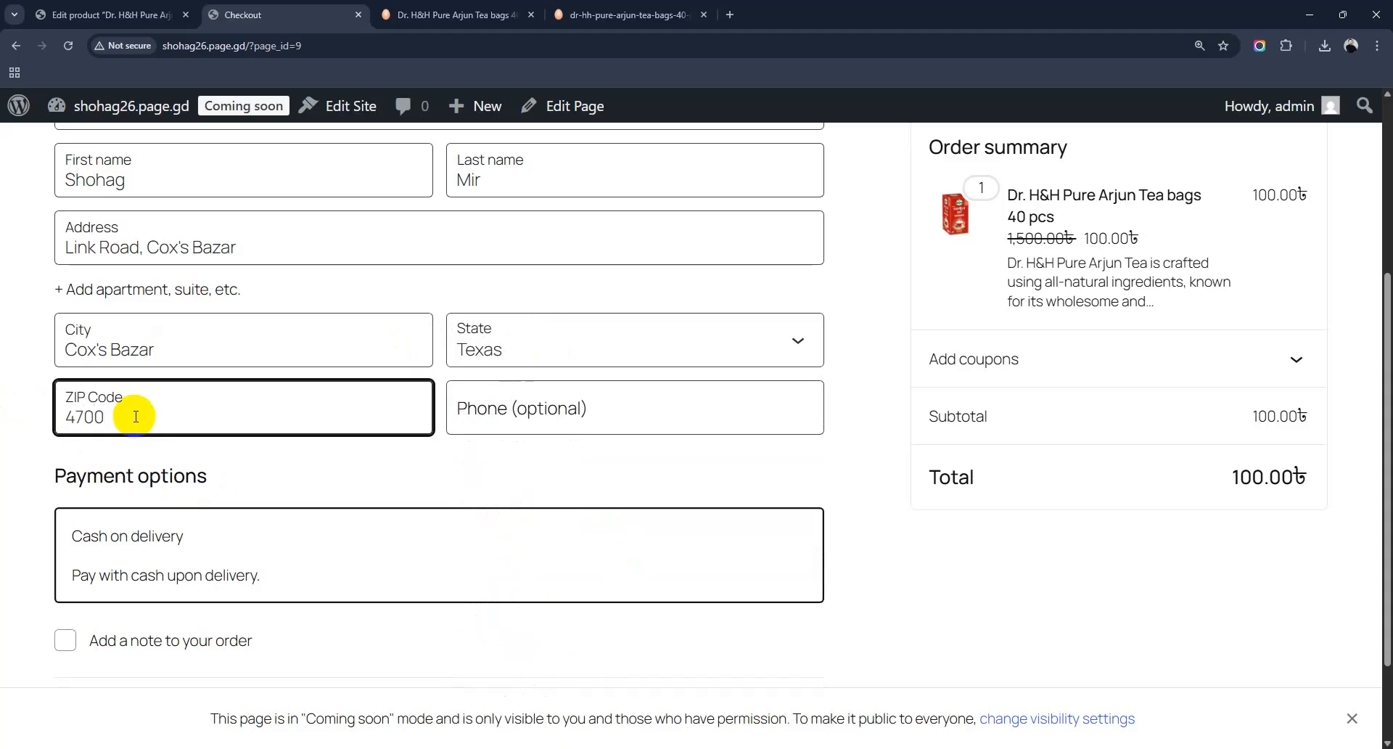
left_click(365, 483)
left_click(119, 423)
type("00")
left_click_drag(119, 423, 44, 406)
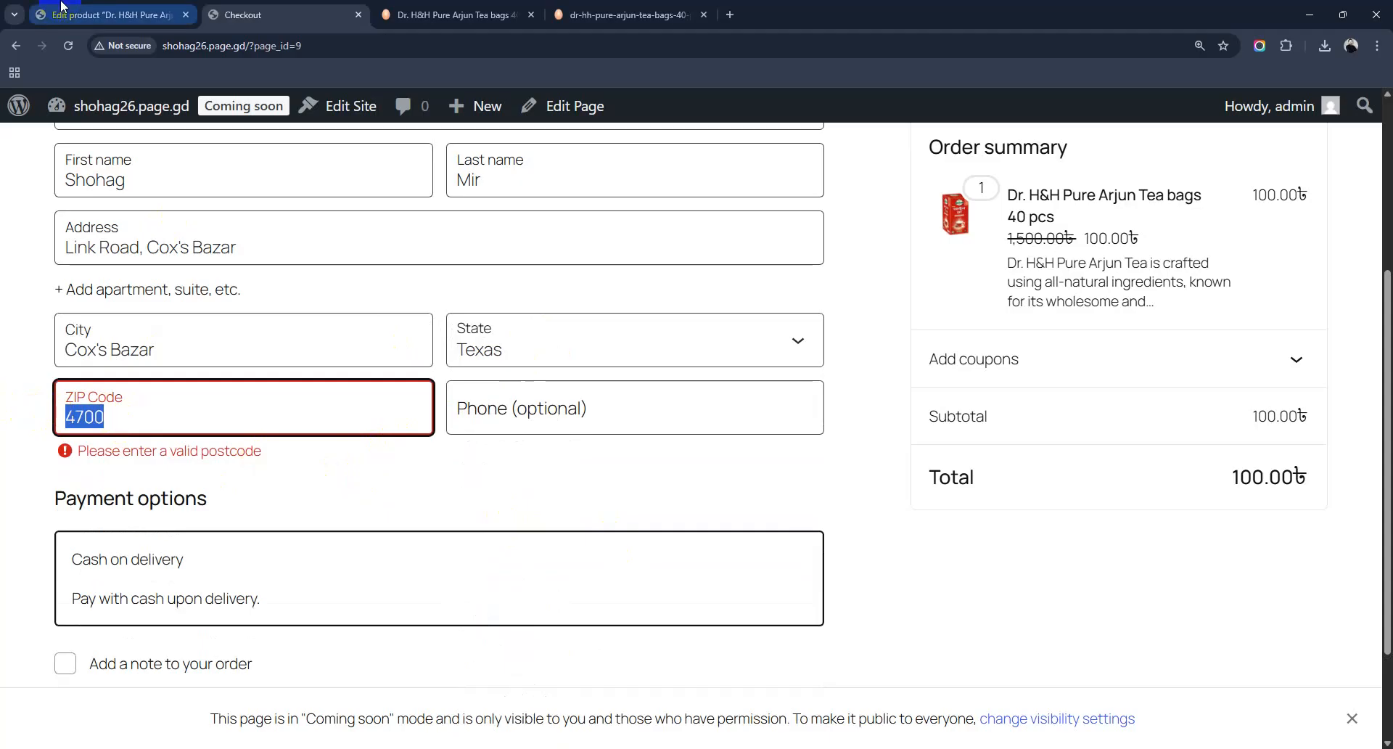
left_click(62, 6)
scroll(29, 407, "down", 4)
Step: In WooCommerce General settings, set Selling location(s) to Sell to specific countries
scroll(93, 344, "up", 4)
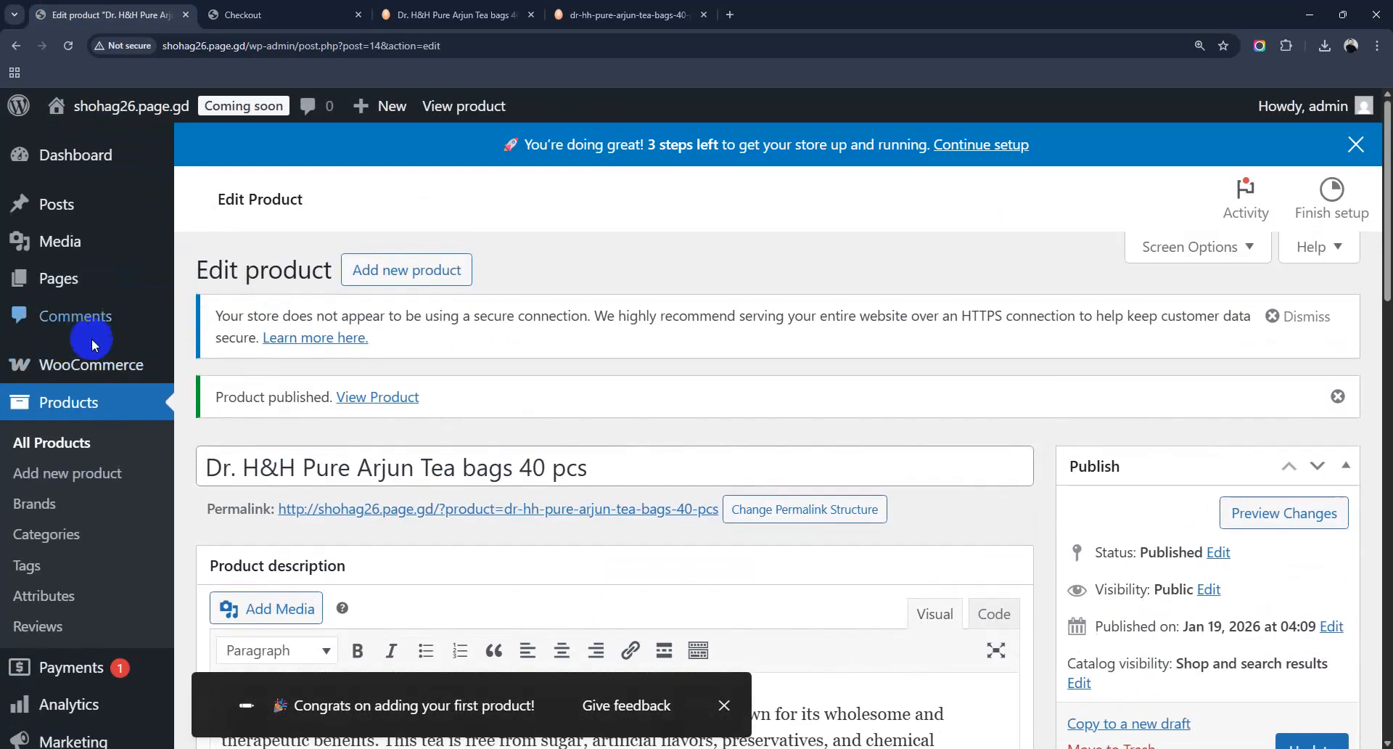
mouse_move(90, 365)
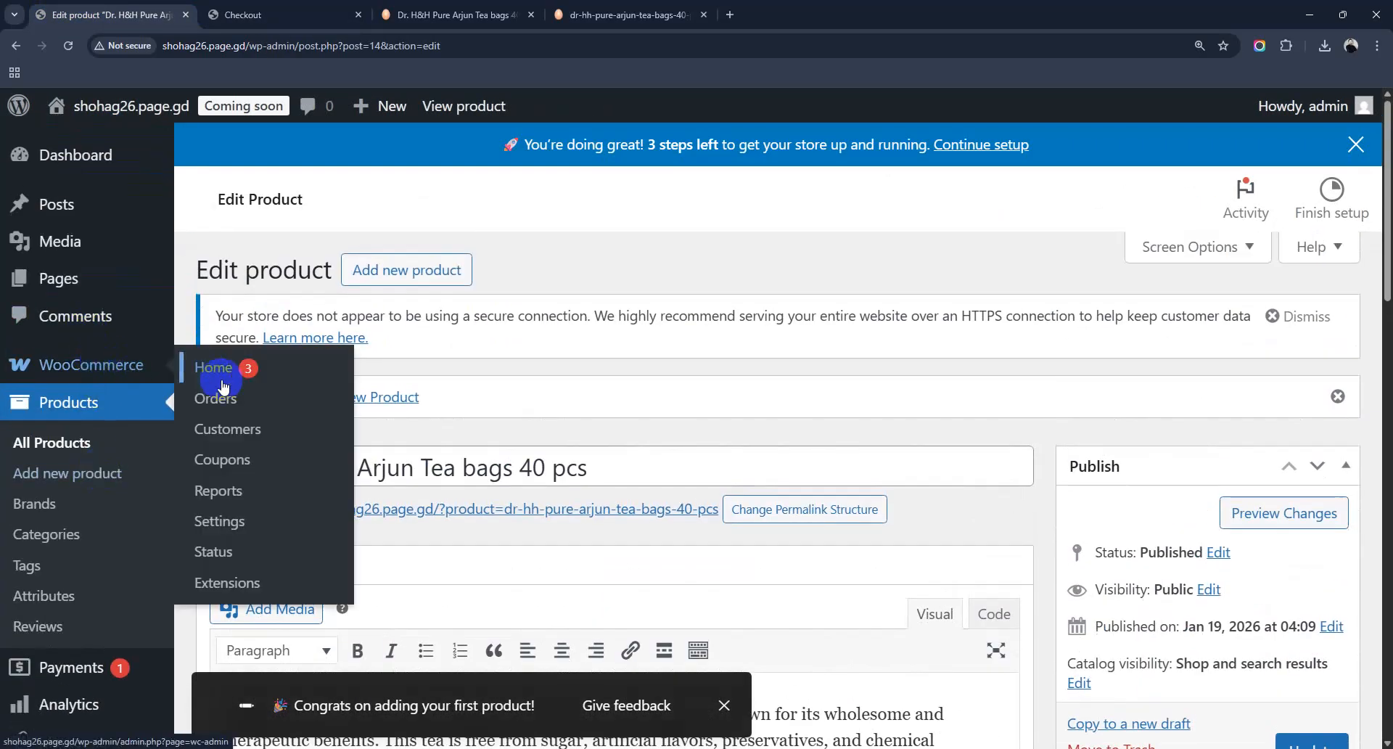
left_click(226, 498)
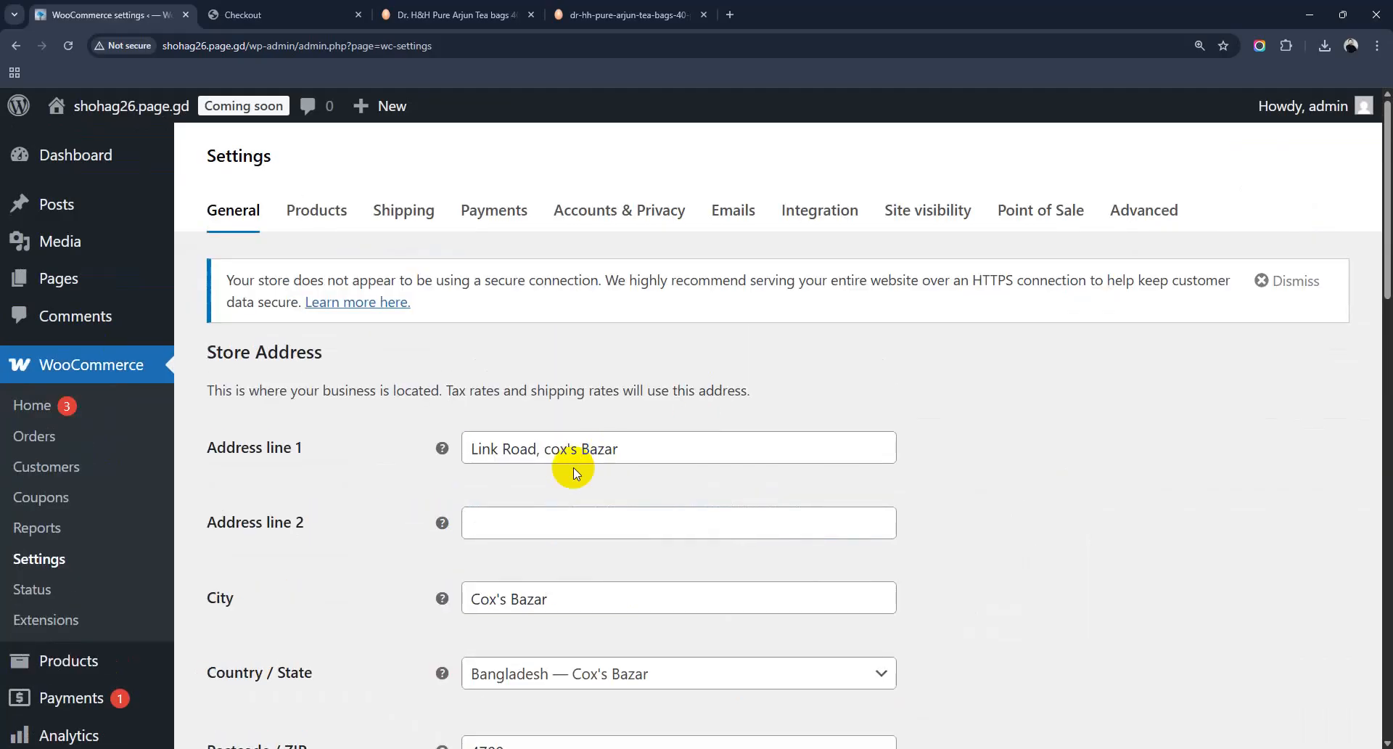
scroll(442, 479, "down", 5)
scroll(445, 485, "down", 3)
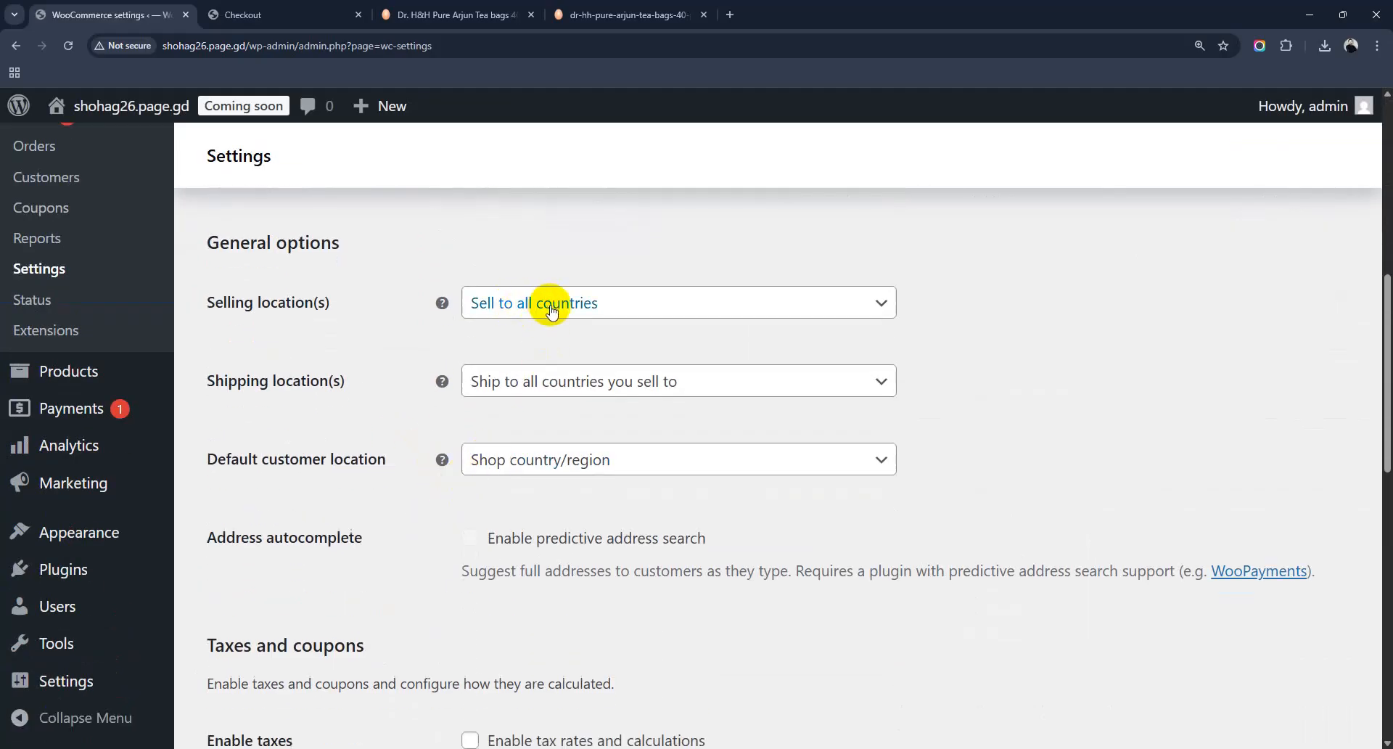
left_click(546, 302)
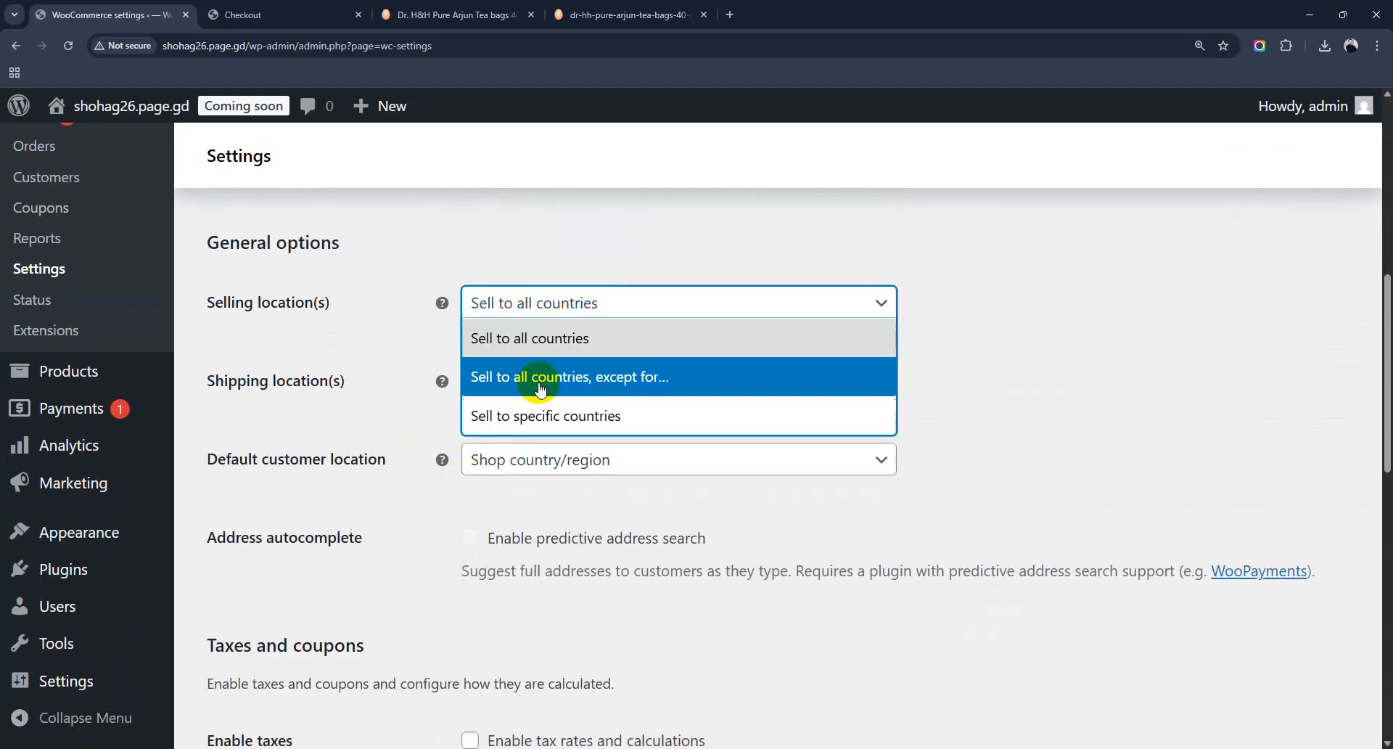
left_click(555, 423)
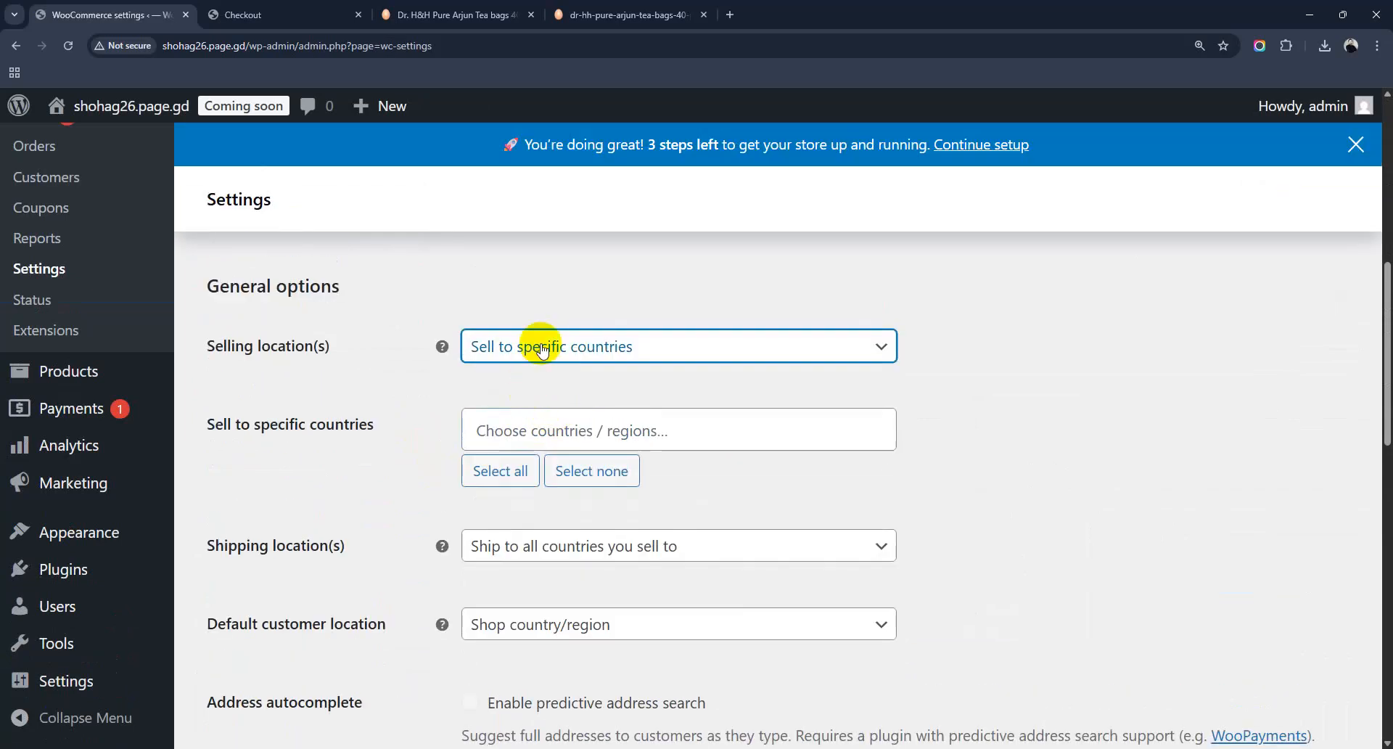
Step: Add Bangladesh as the only allowed country and save the settings
left_click(535, 430)
type("Bangla")
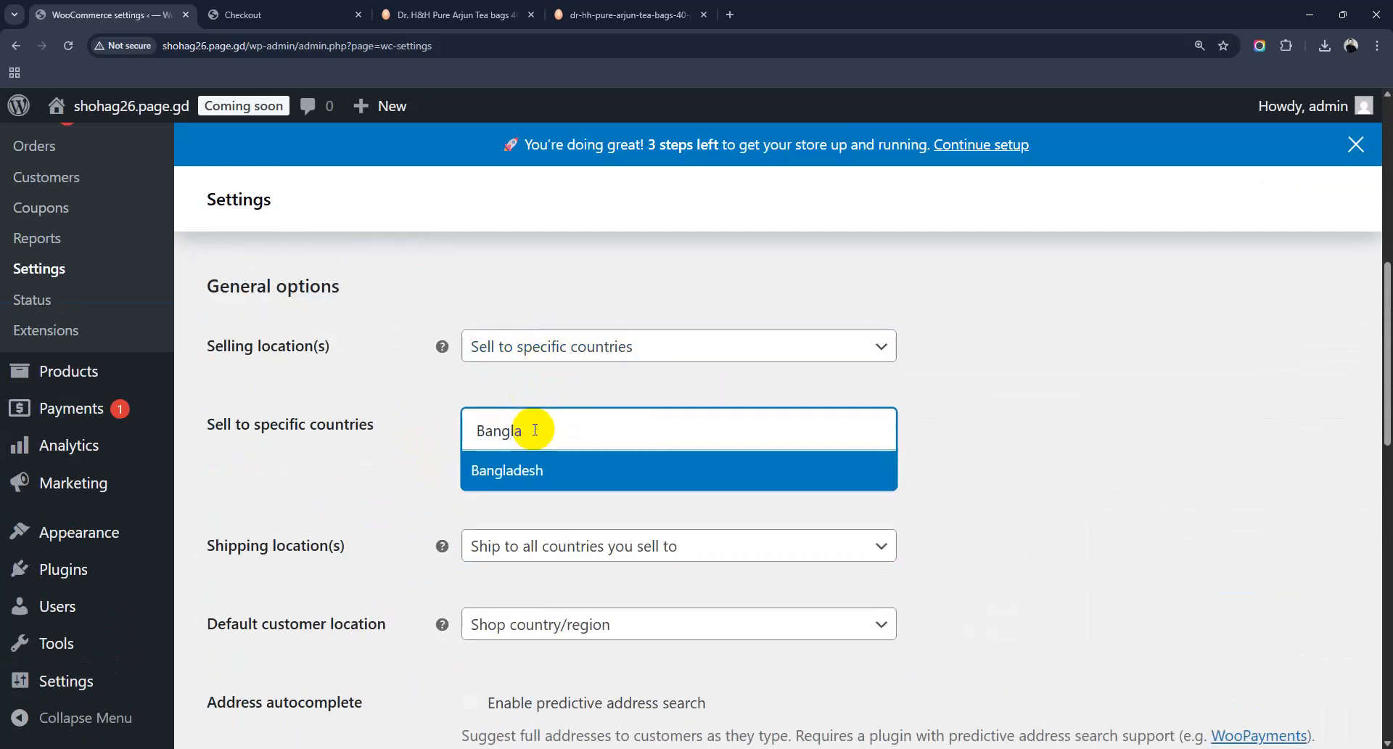
left_click(536, 468)
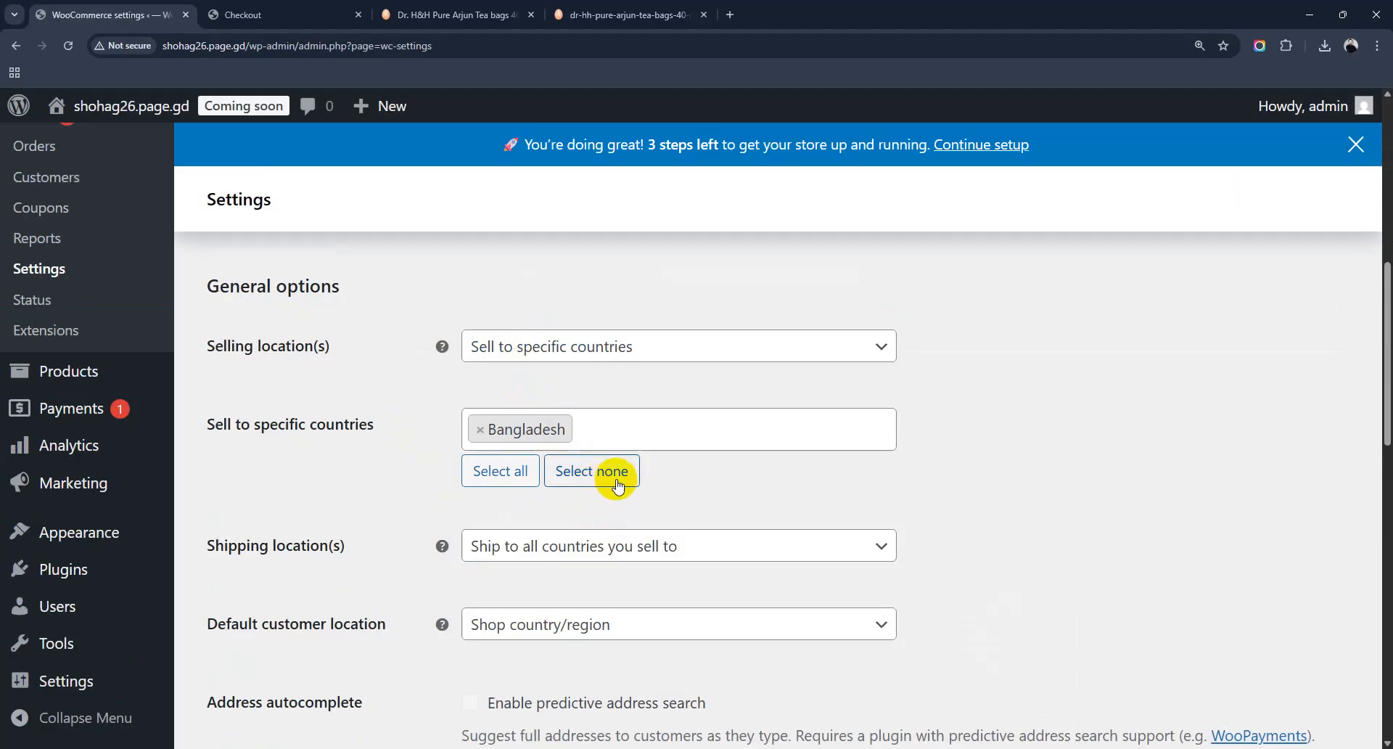
scroll(618, 486, "down", 6)
scroll(549, 578, "down", 8)
left_click(290, 658)
scroll(689, 573, "up", 1)
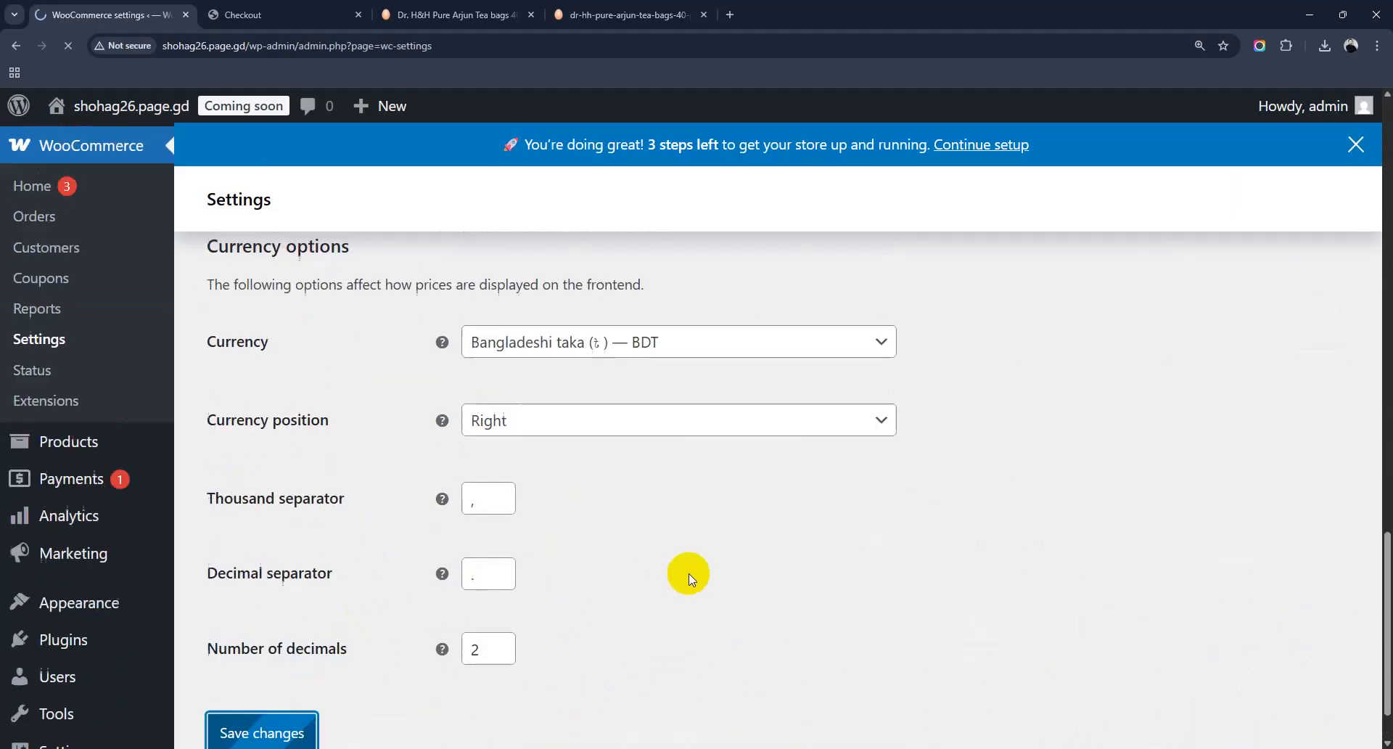
scroll(689, 573, "up", 10)
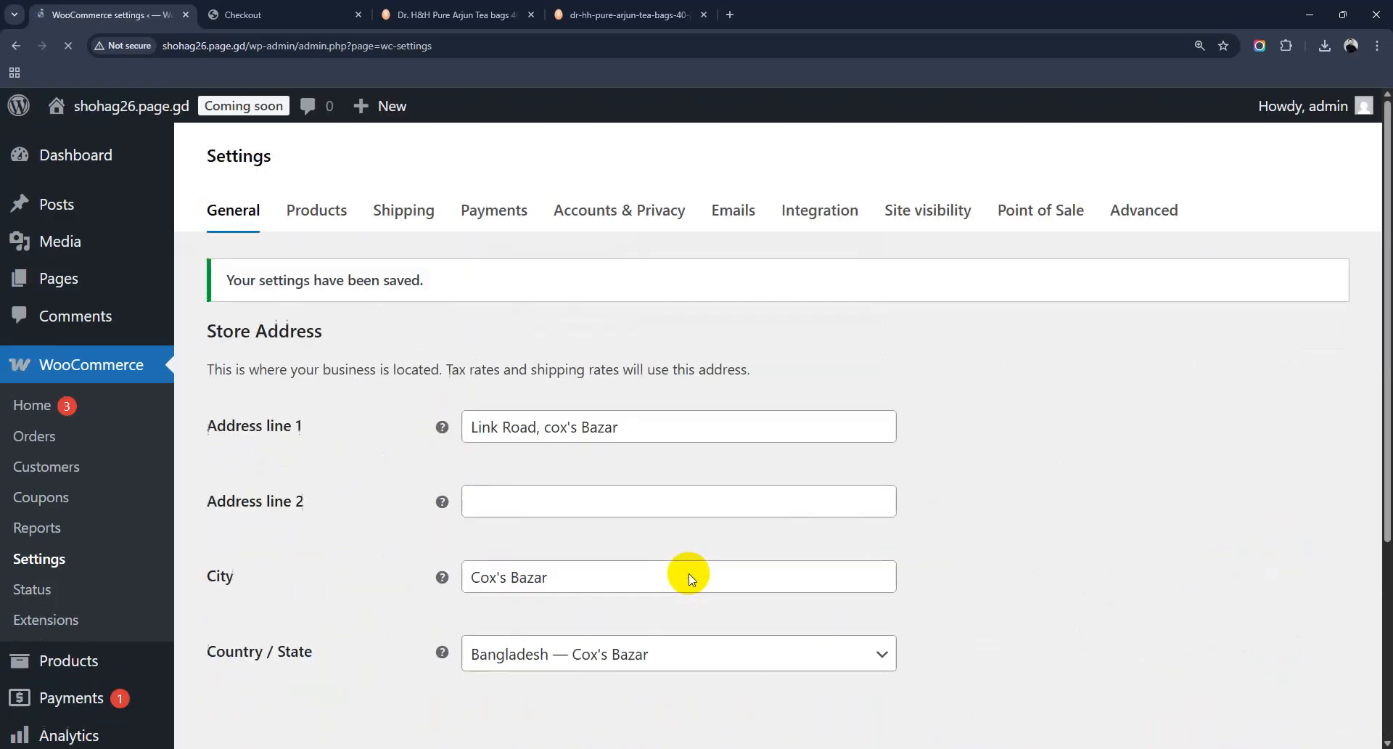
left_click(243, 15)
Step: Reload the checkout and reselect Bangladesh as billing country, seeing it flagged as not allowed
left_click(68, 46)
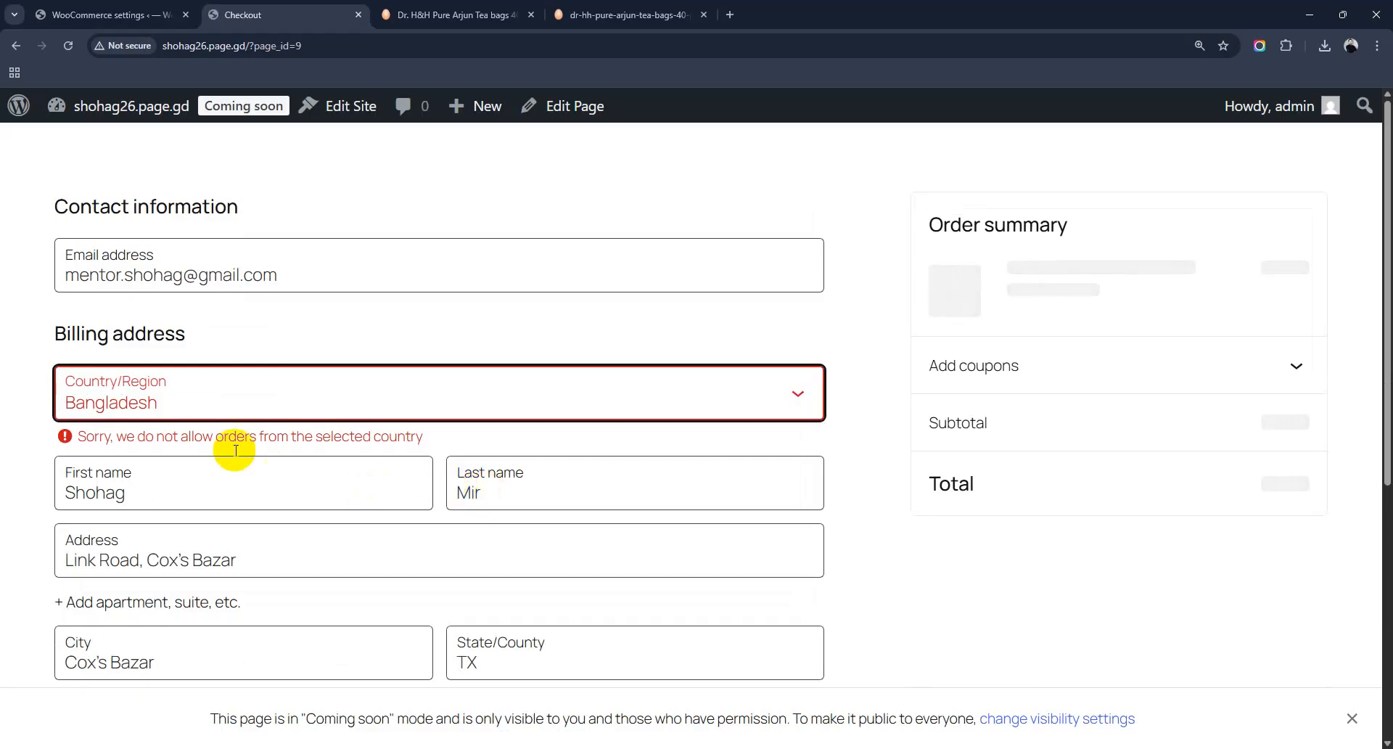
left_click(204, 391)
left_click(187, 466)
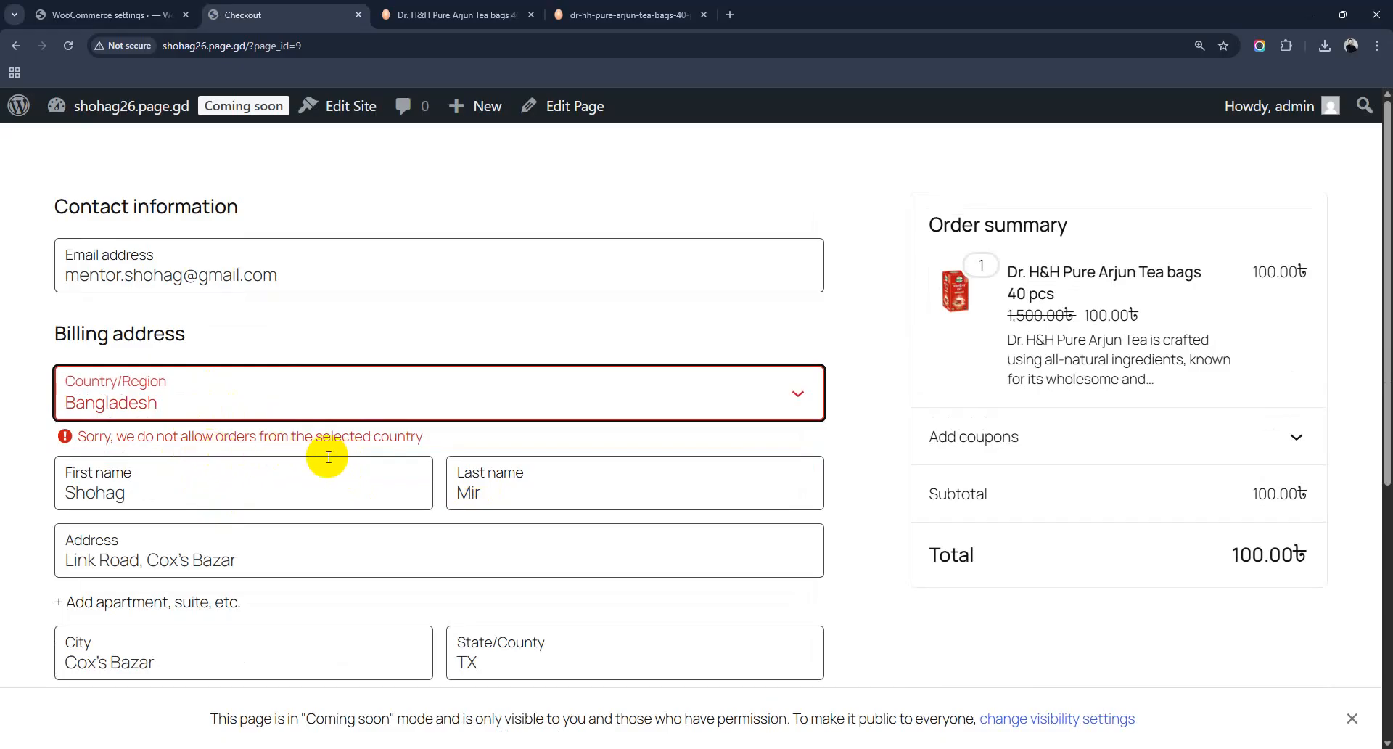
key("ctrl+shift+Tab")
scroll(665, 536, "down", 6)
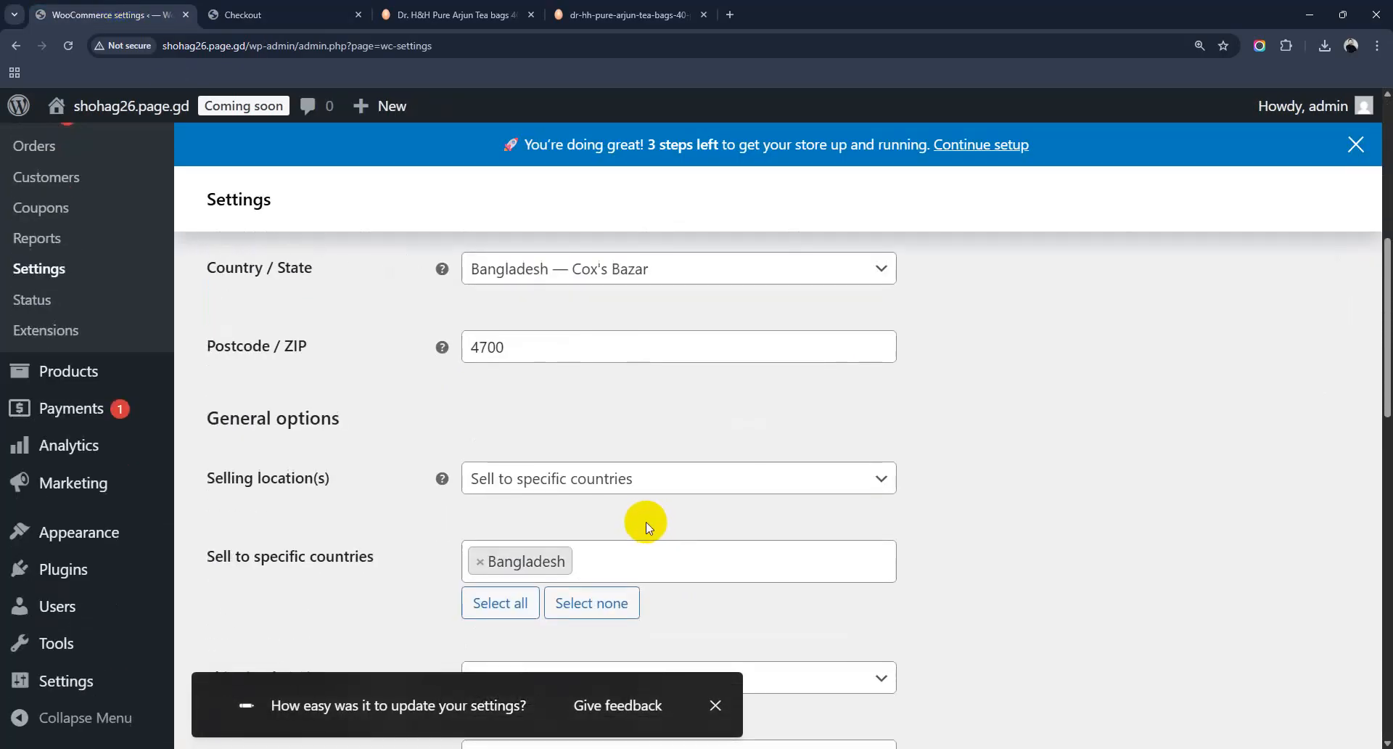
Step: Remove Bangladesh from the allowed countries and set selling to all countries
scroll(524, 536, "down", 2)
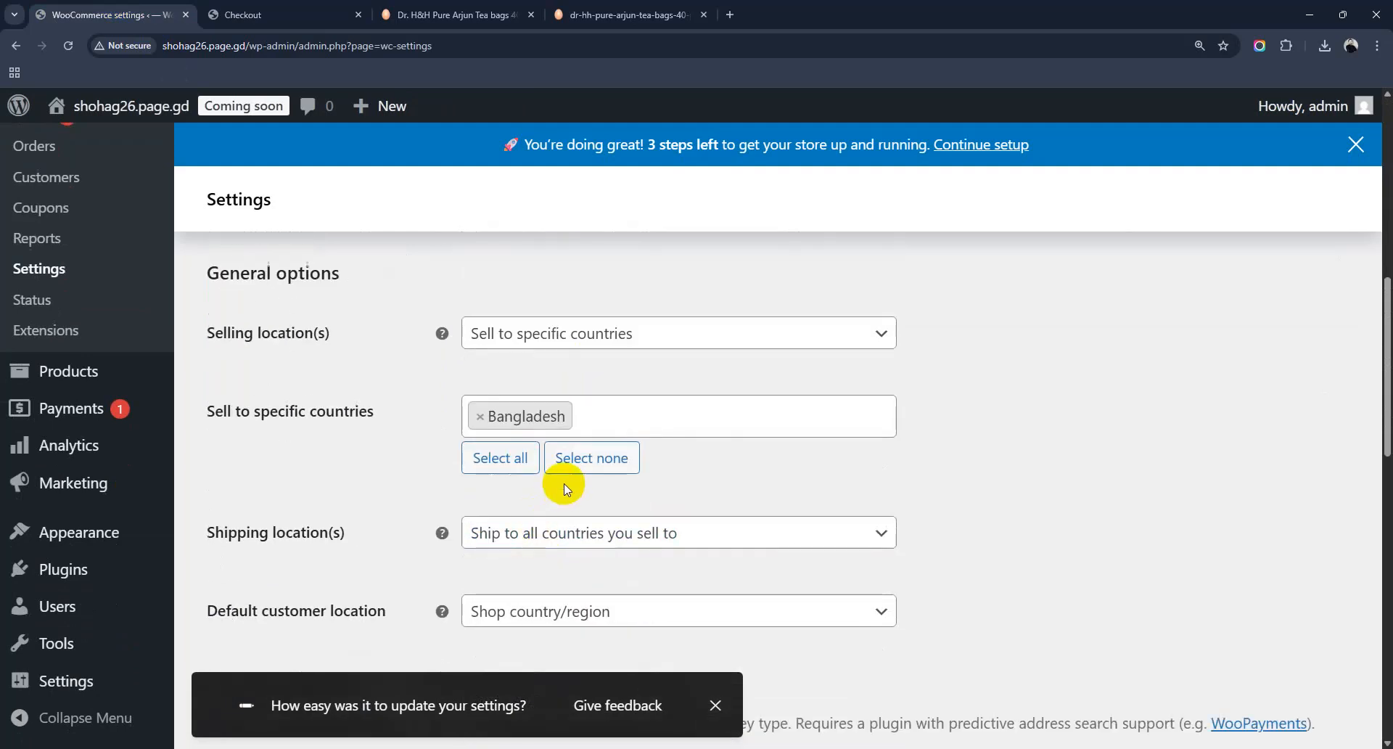
left_click(593, 459)
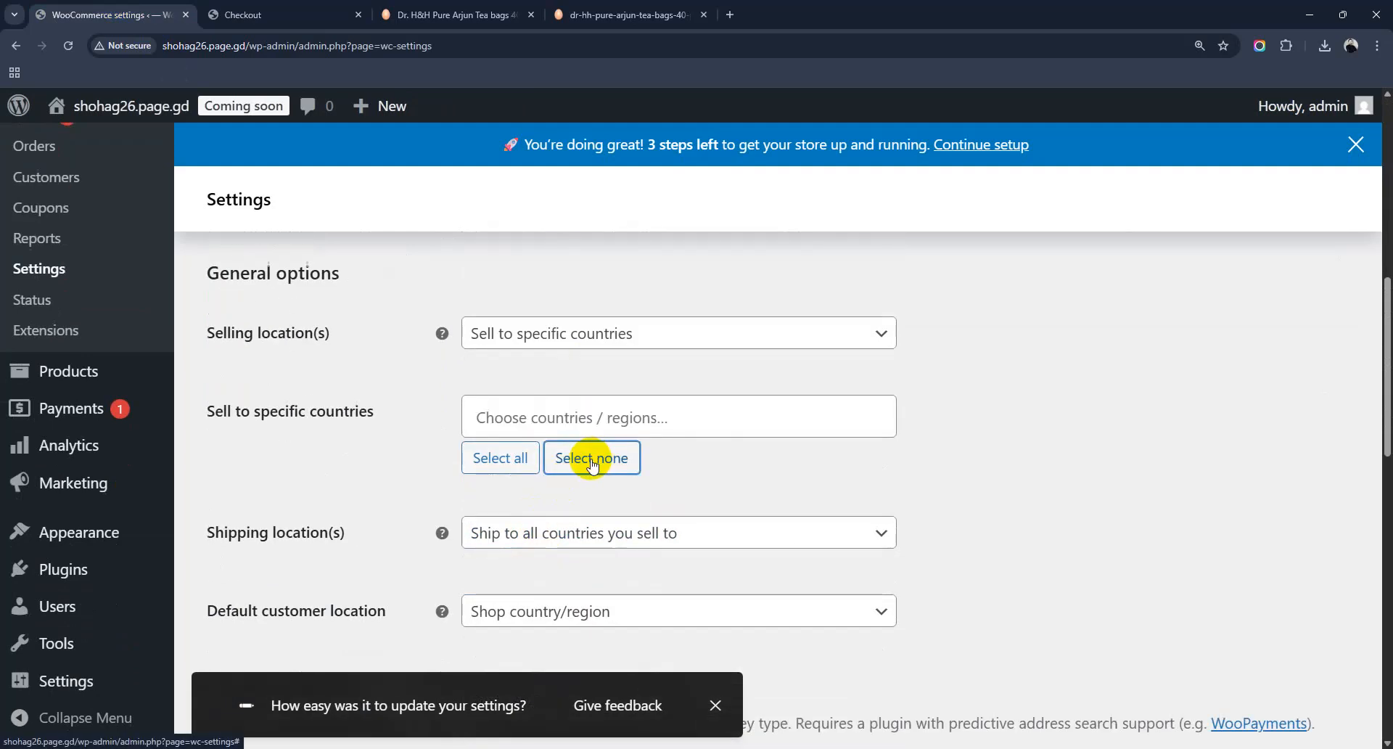
left_click(512, 454)
scroll(682, 512, "down", 5)
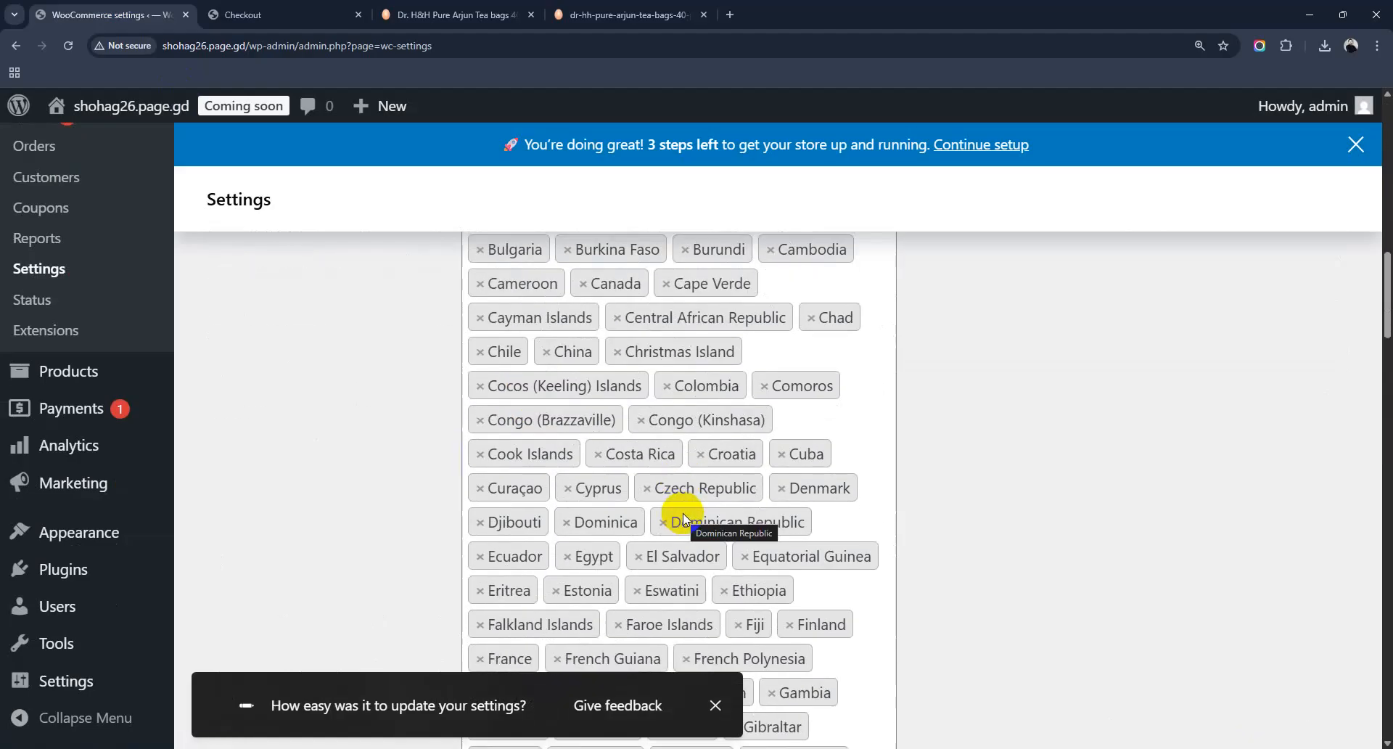
scroll(682, 512, "down", 8)
scroll(682, 512, "up", 14)
scroll(684, 517, "down", 20)
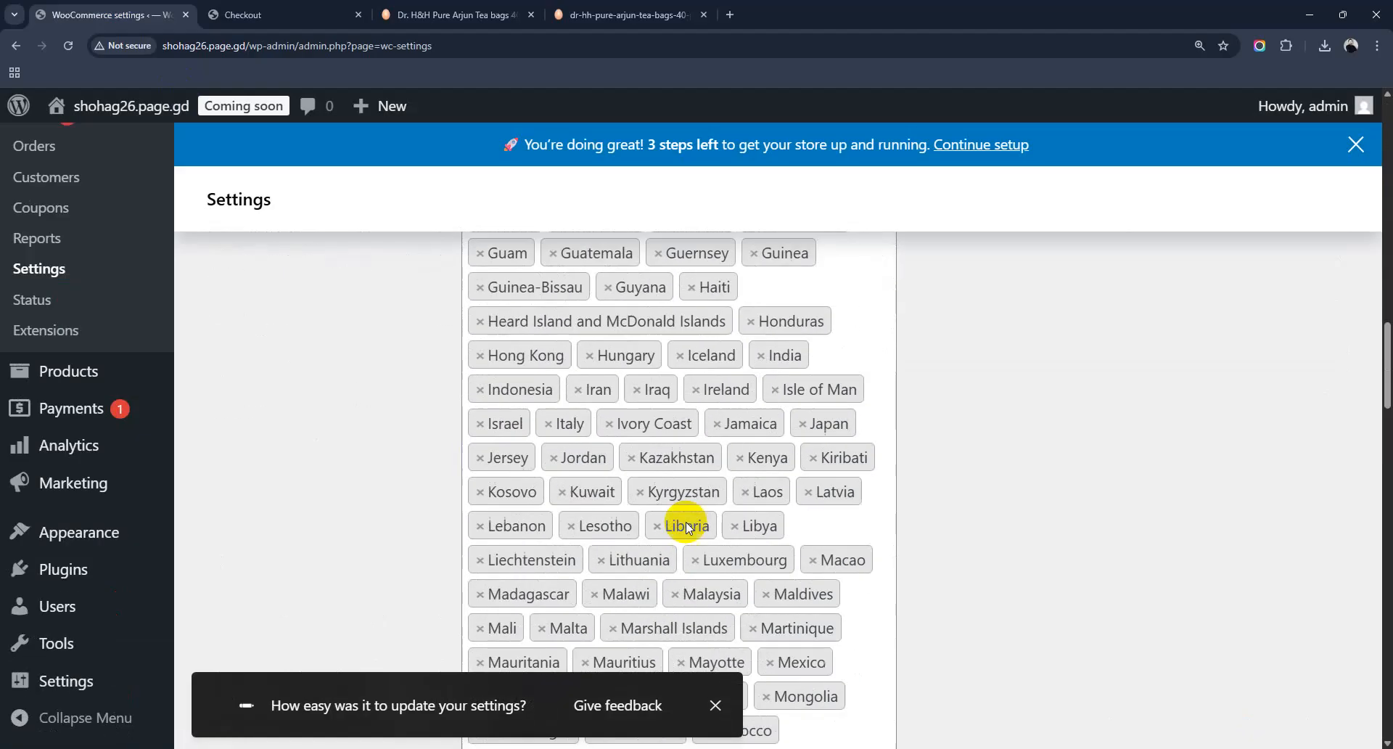
scroll(653, 500, "up", 4)
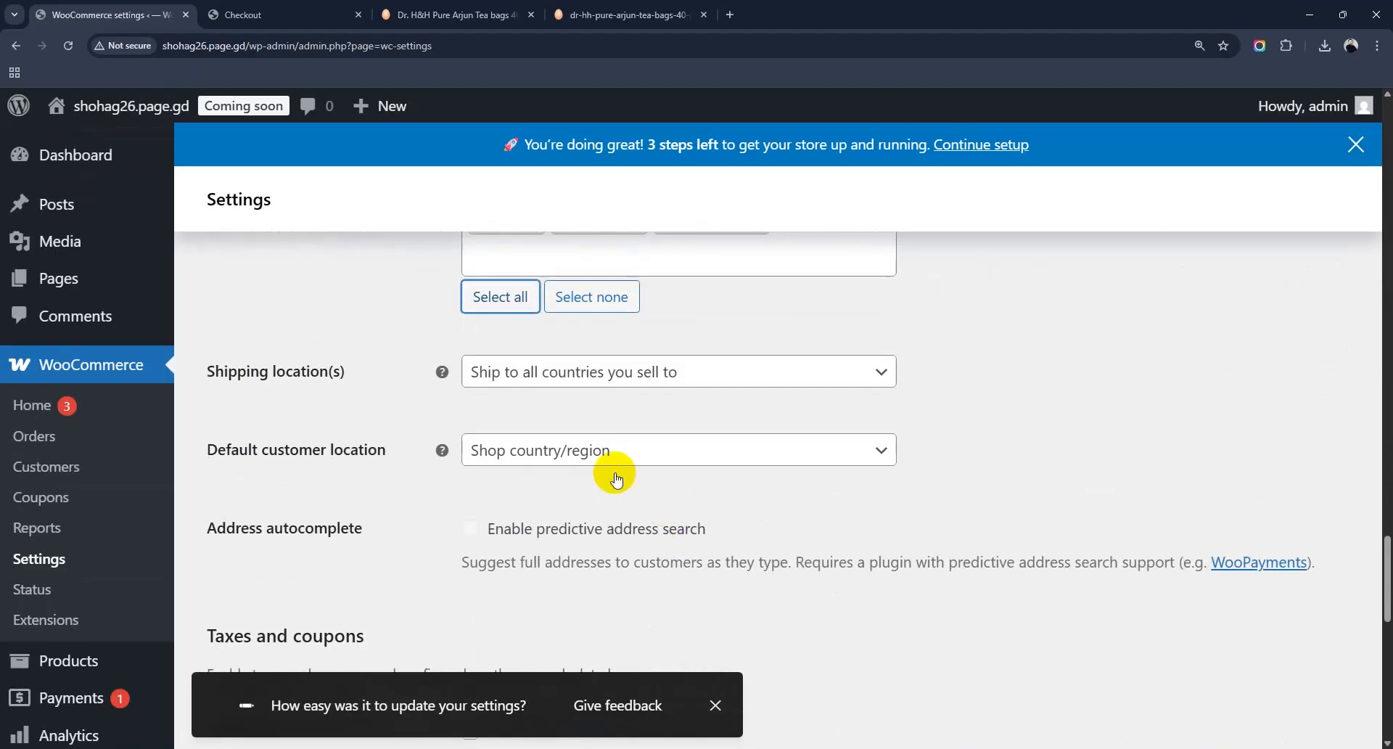
scroll(617, 407, "down", 4)
scroll(638, 442, "down", 7)
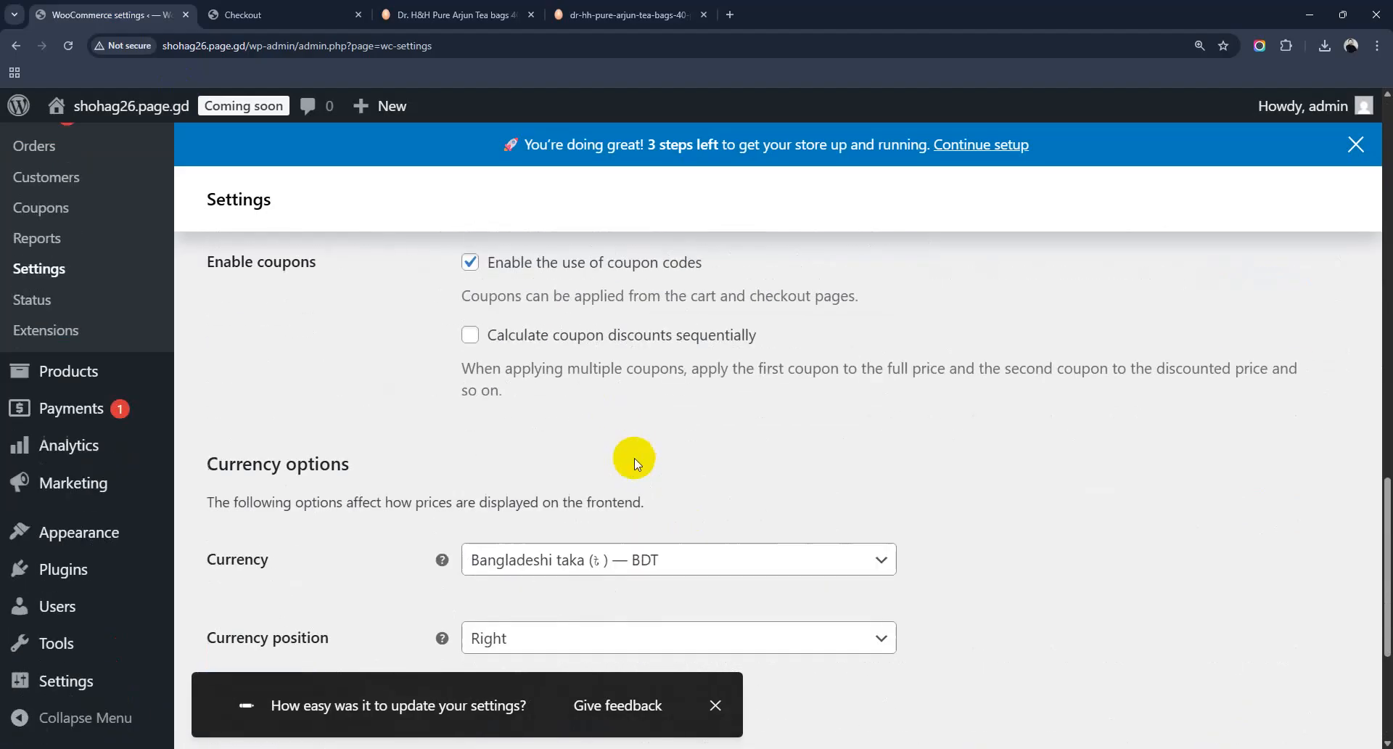
scroll(603, 455, "up", 11)
scroll(577, 426, "up", 2)
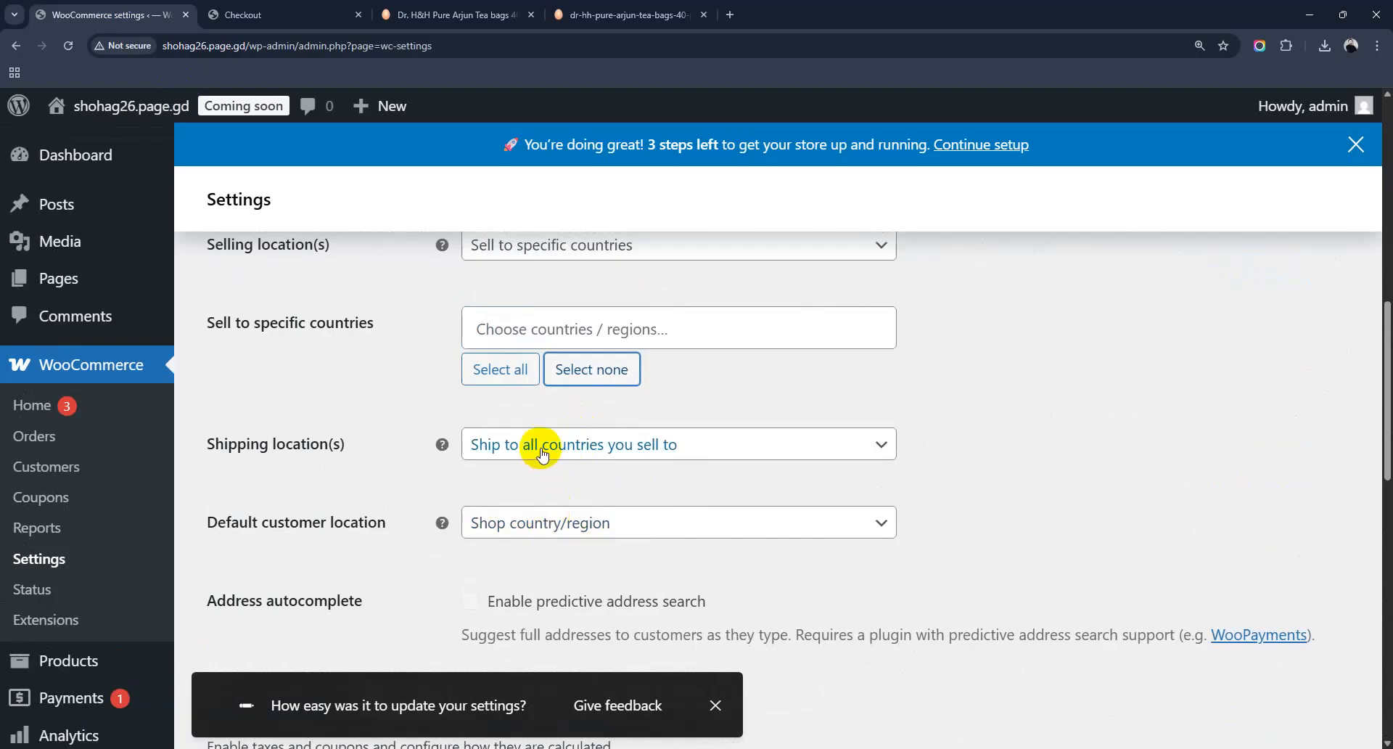
scroll(540, 451, "up", 3)
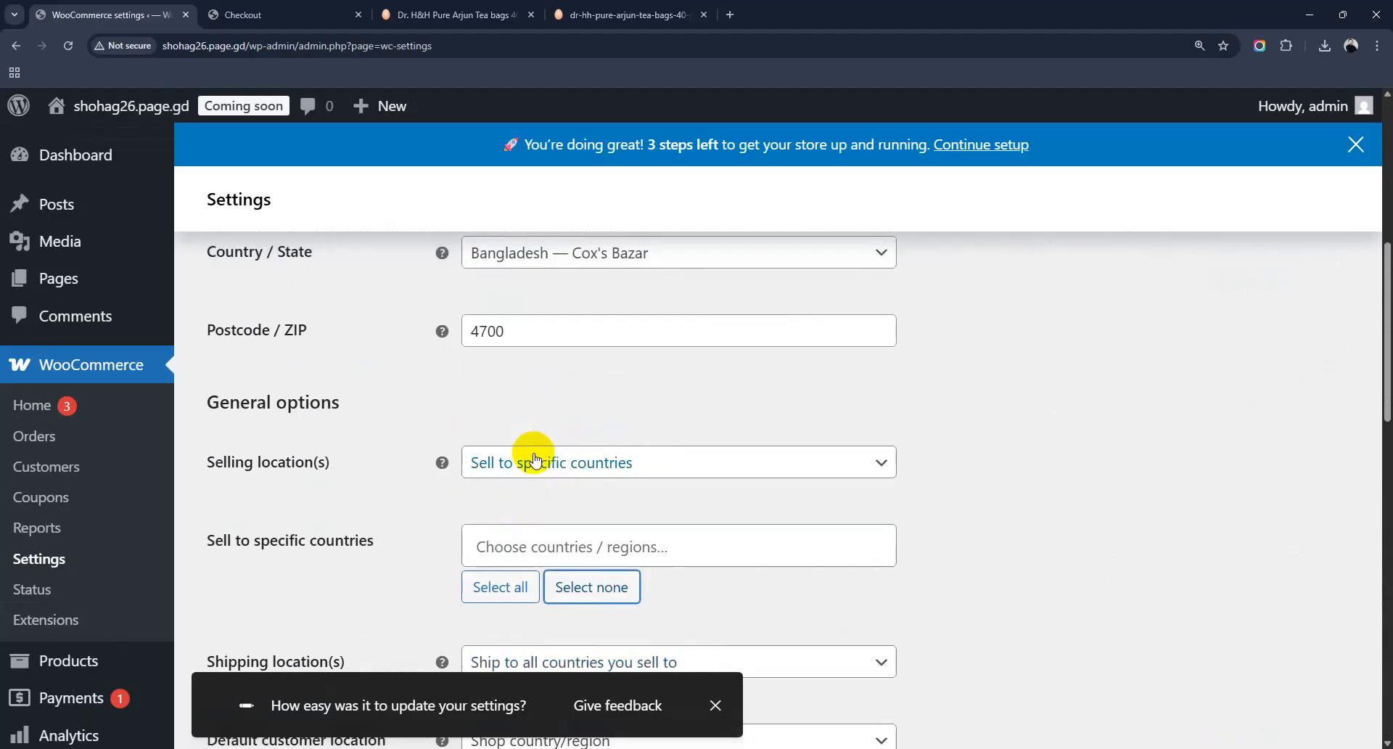
Step: Add Bangladesh as the only specific selling country and open the Shipping location(s) choices
left_click(542, 547)
type("Bangla")
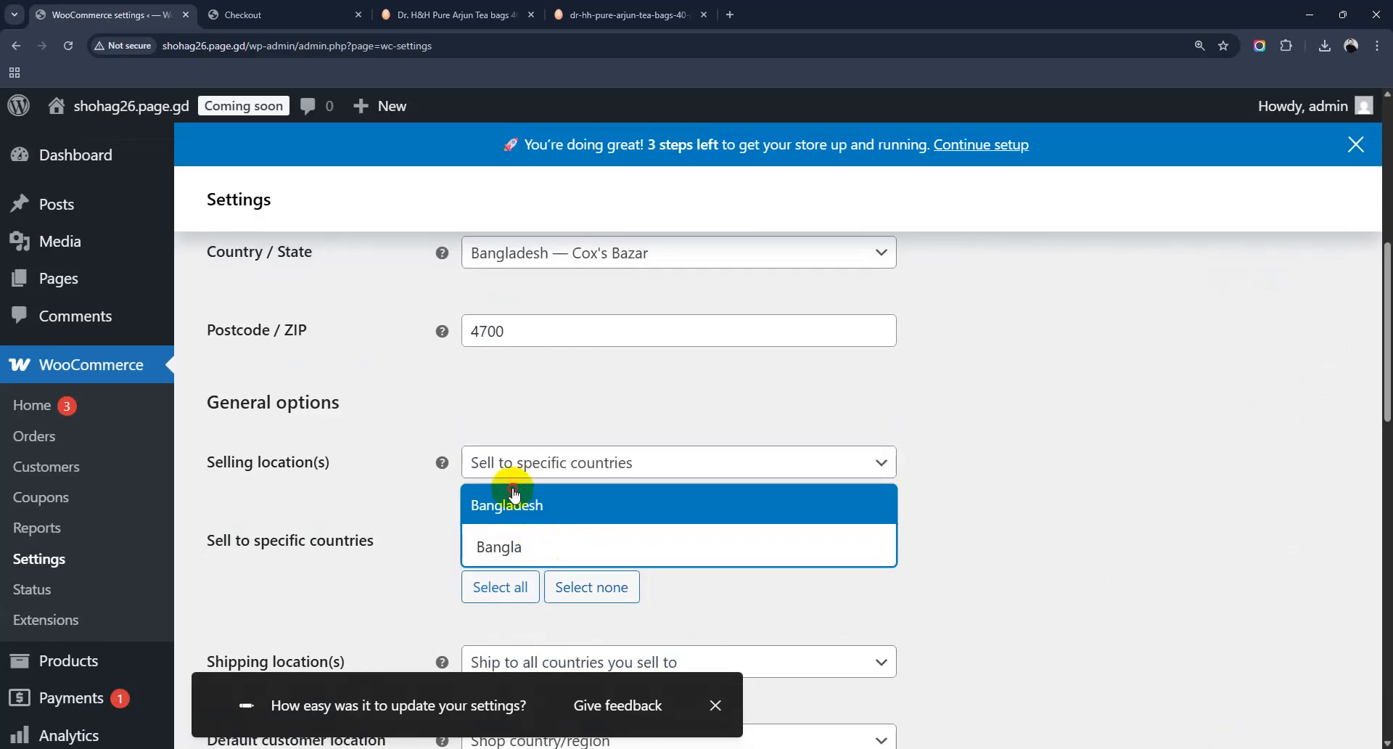
left_click(565, 500)
scroll(341, 564, "down", 3)
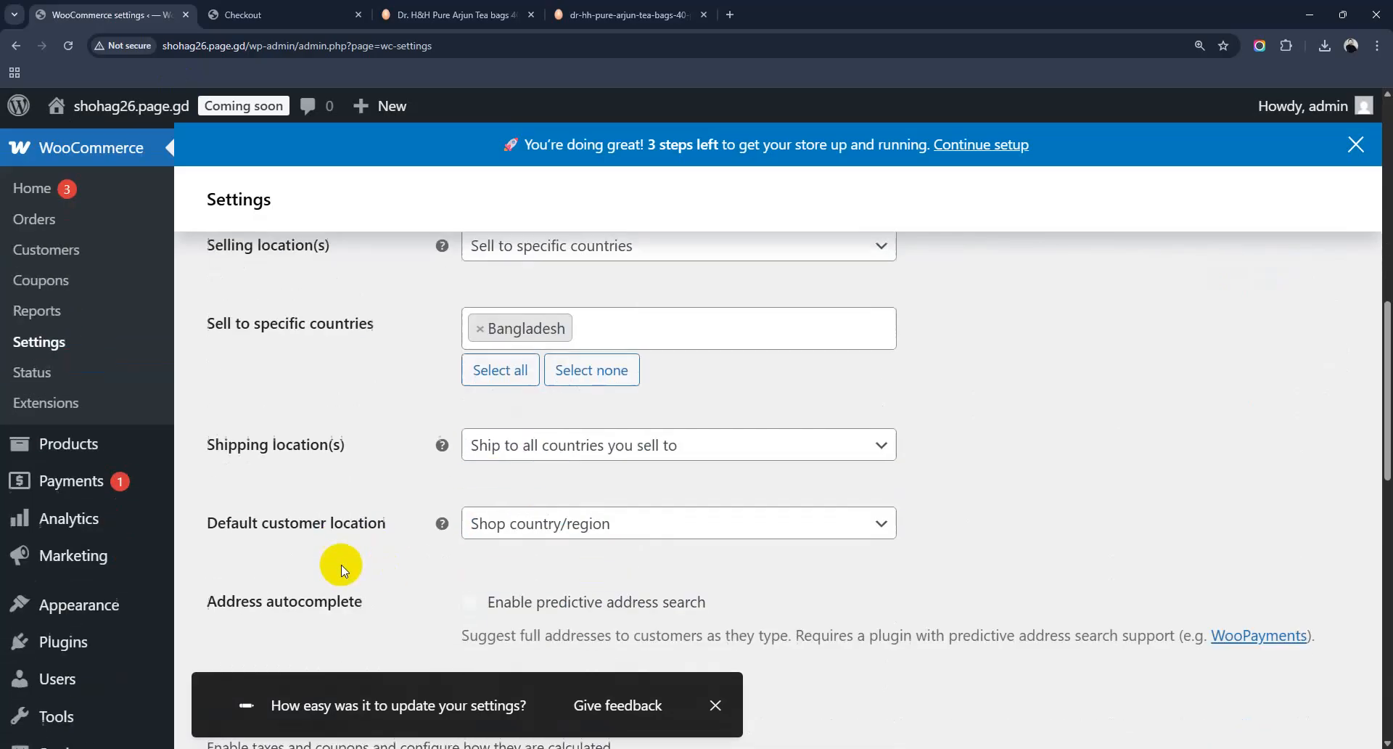
left_click(511, 448)
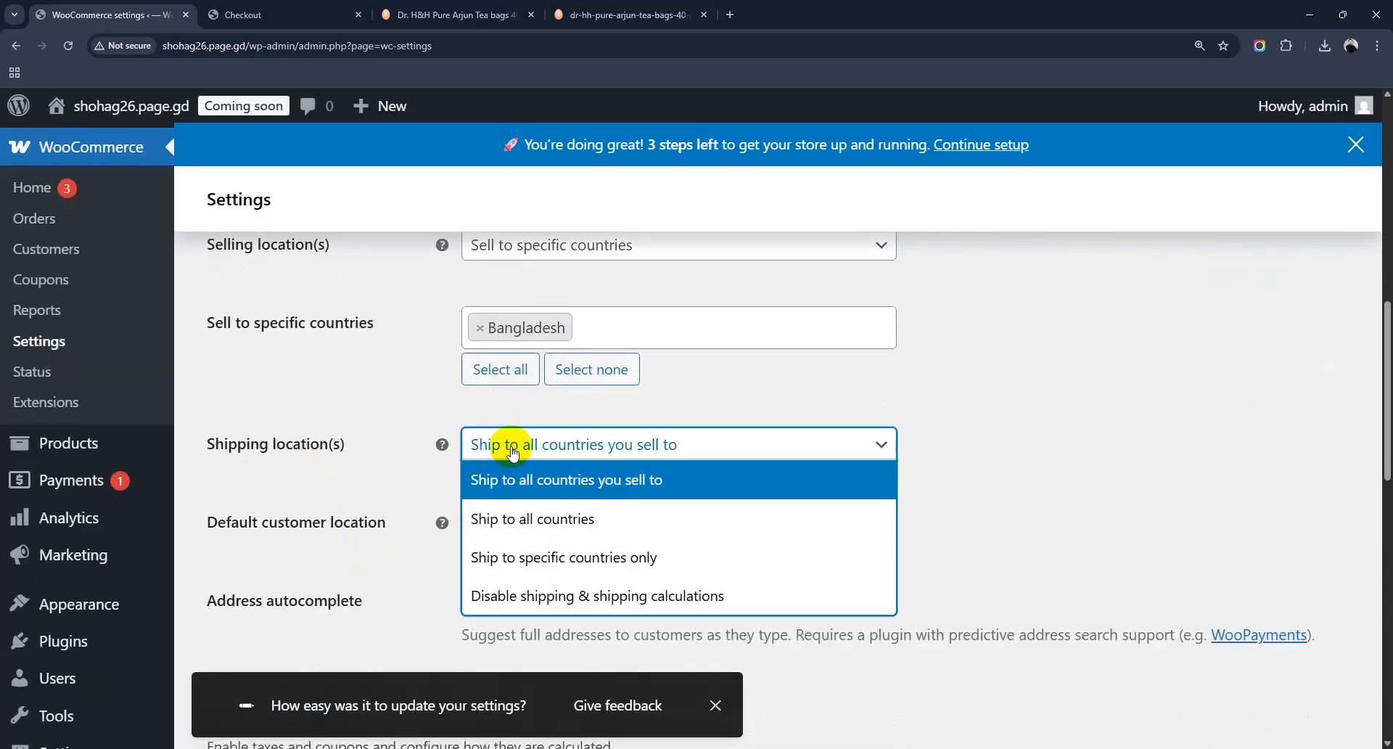
Step: Set shipping to 'Ship to specific countries only' with Bangladesh as the only country
left_click(570, 568)
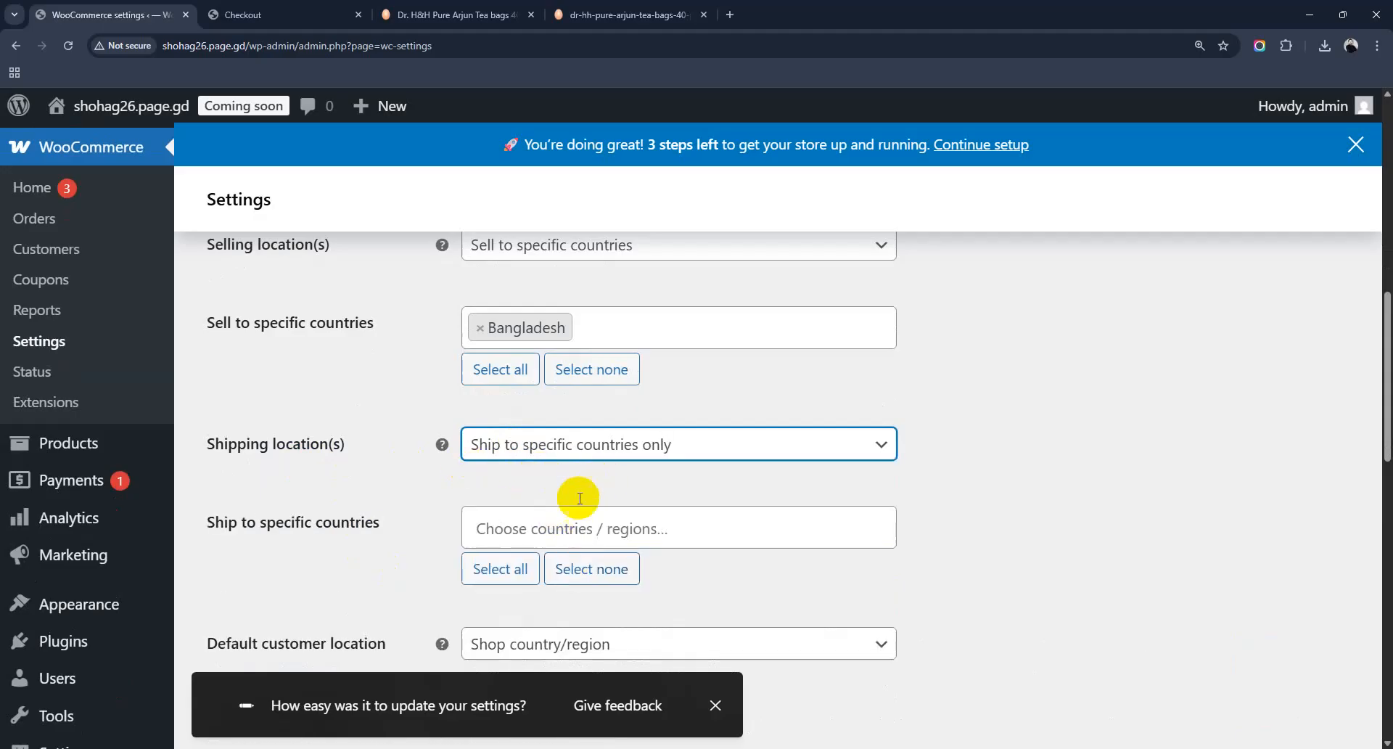
left_click(545, 528)
type("Bang")
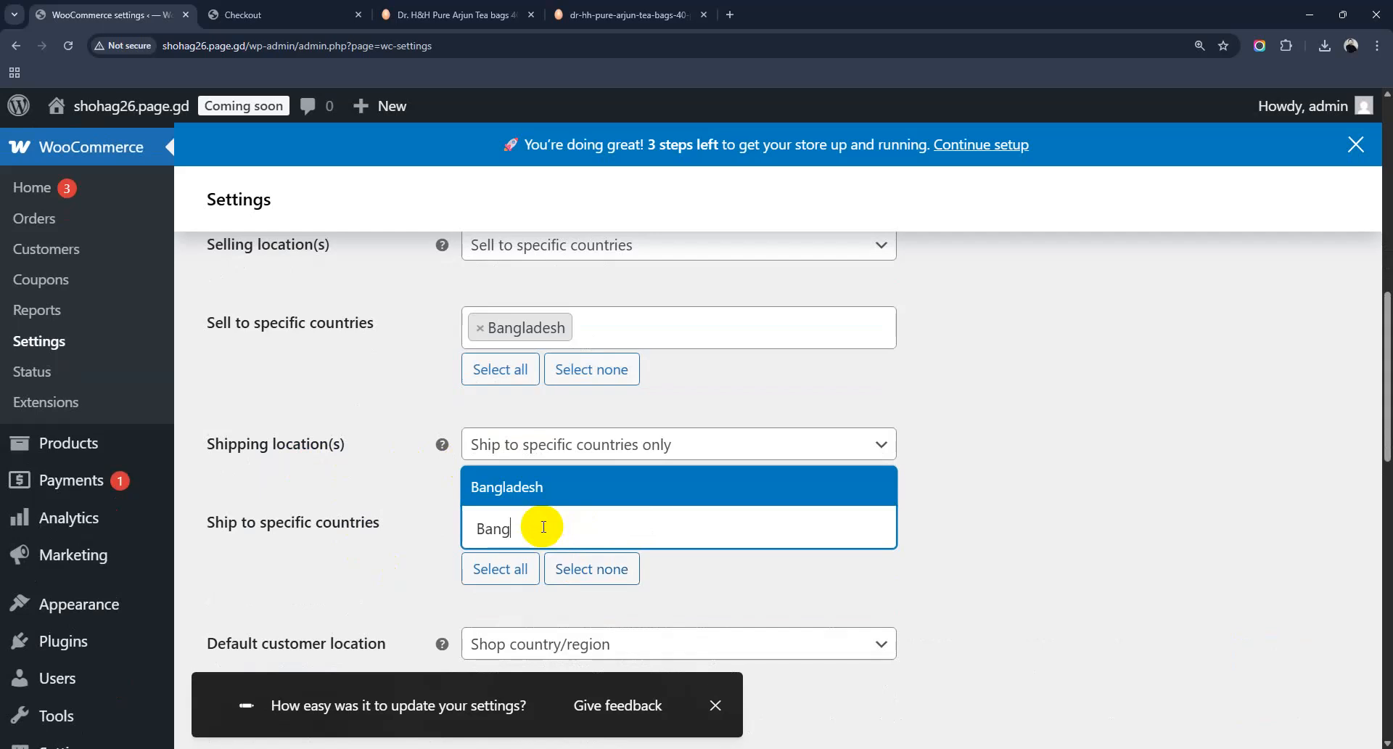
left_click(512, 486)
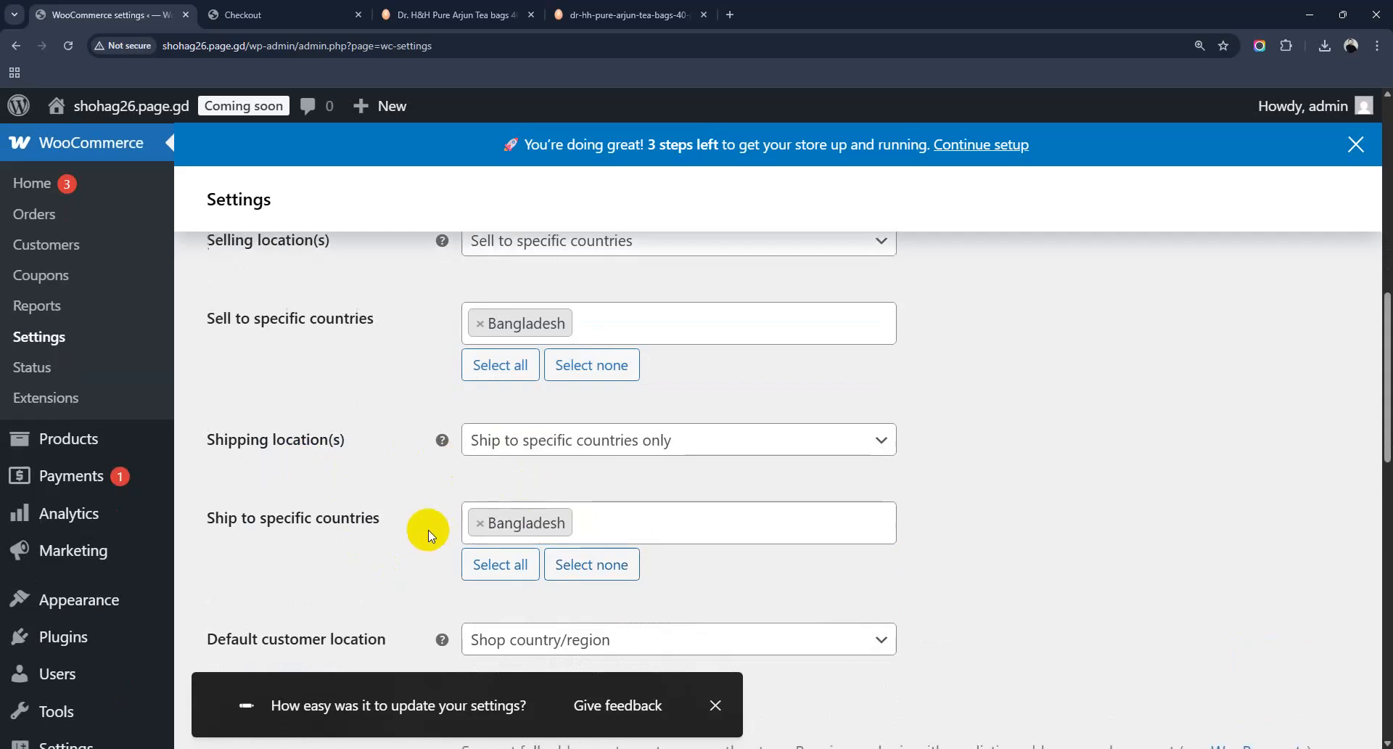
Step: Save the WooCommerce general settings and switch to the checkout page
scroll(428, 533, "down", 3)
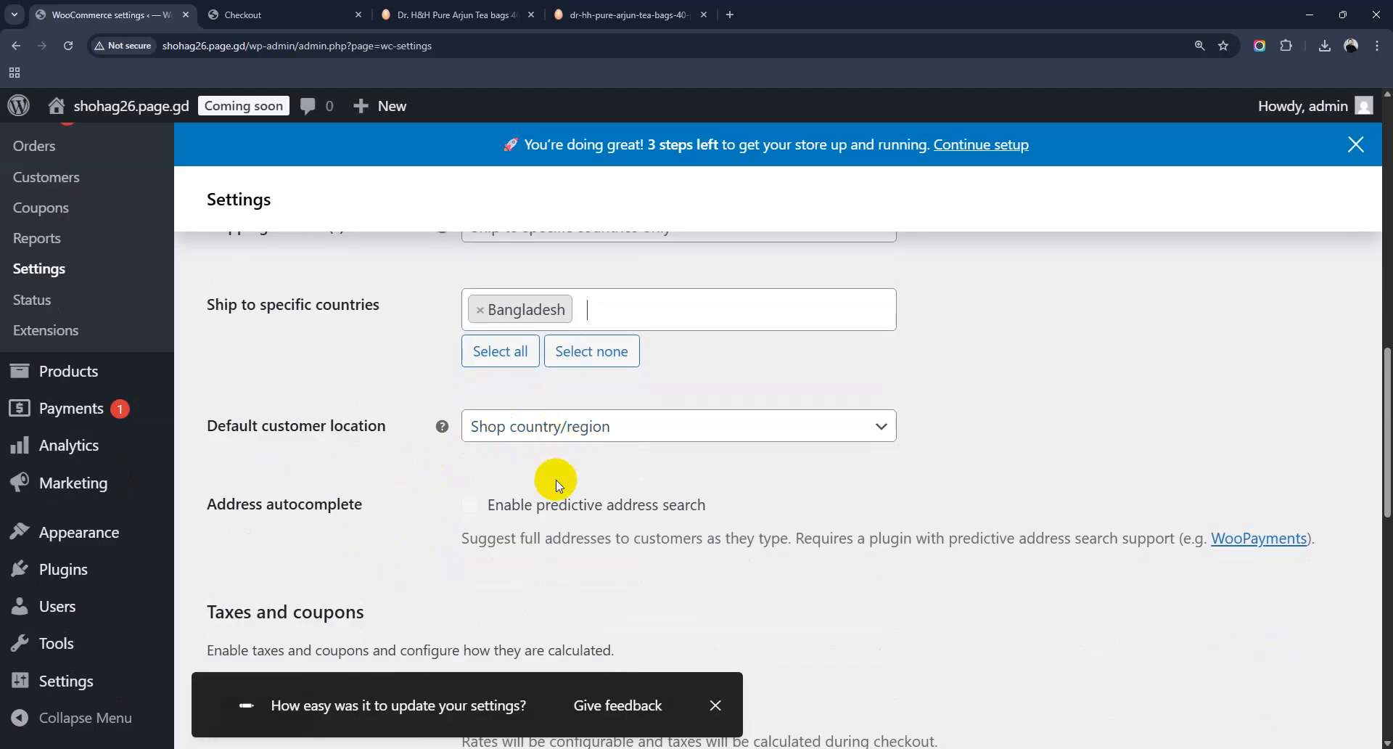
scroll(555, 480, "down", 1)
scroll(556, 480, "down", 8)
left_click(293, 653)
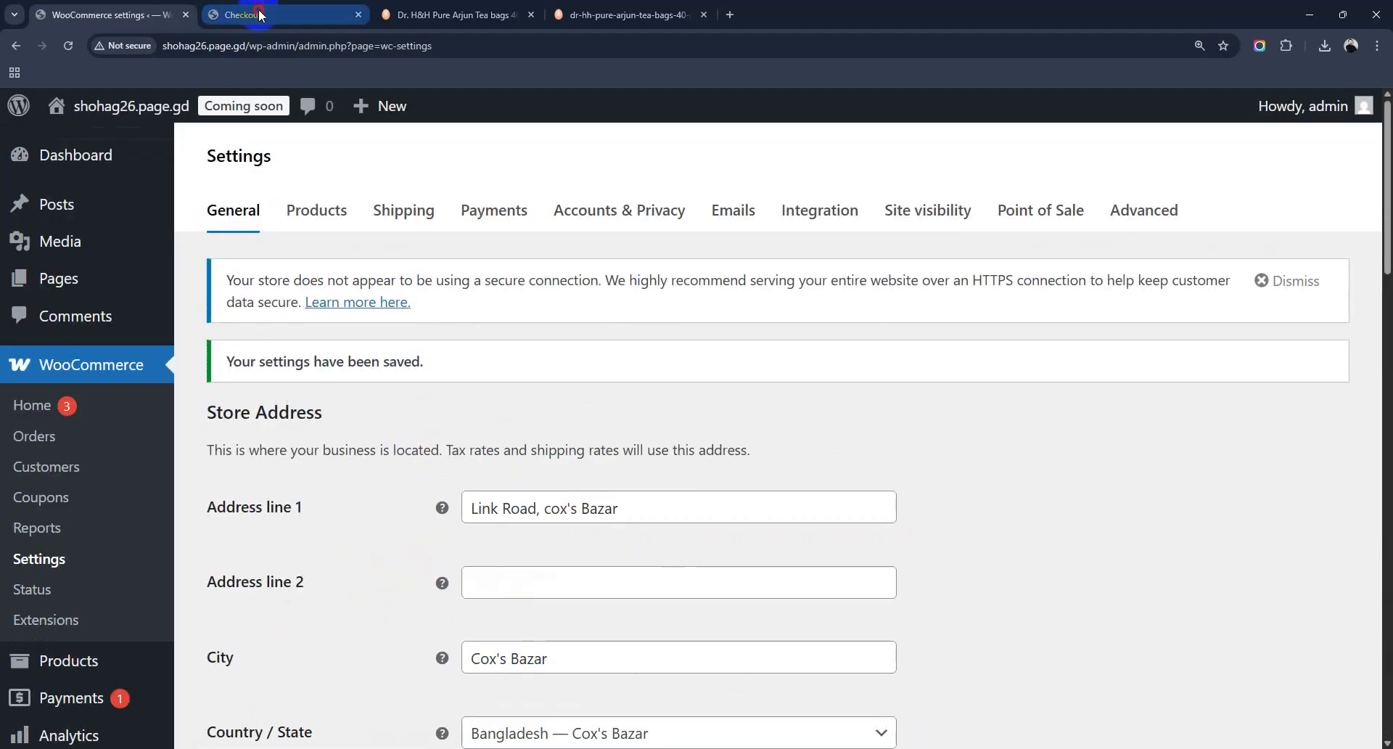
left_click(275, 14)
Step: Reload the checkout, then remove 'page_id=9' from the address to load the home page
left_click(68, 46)
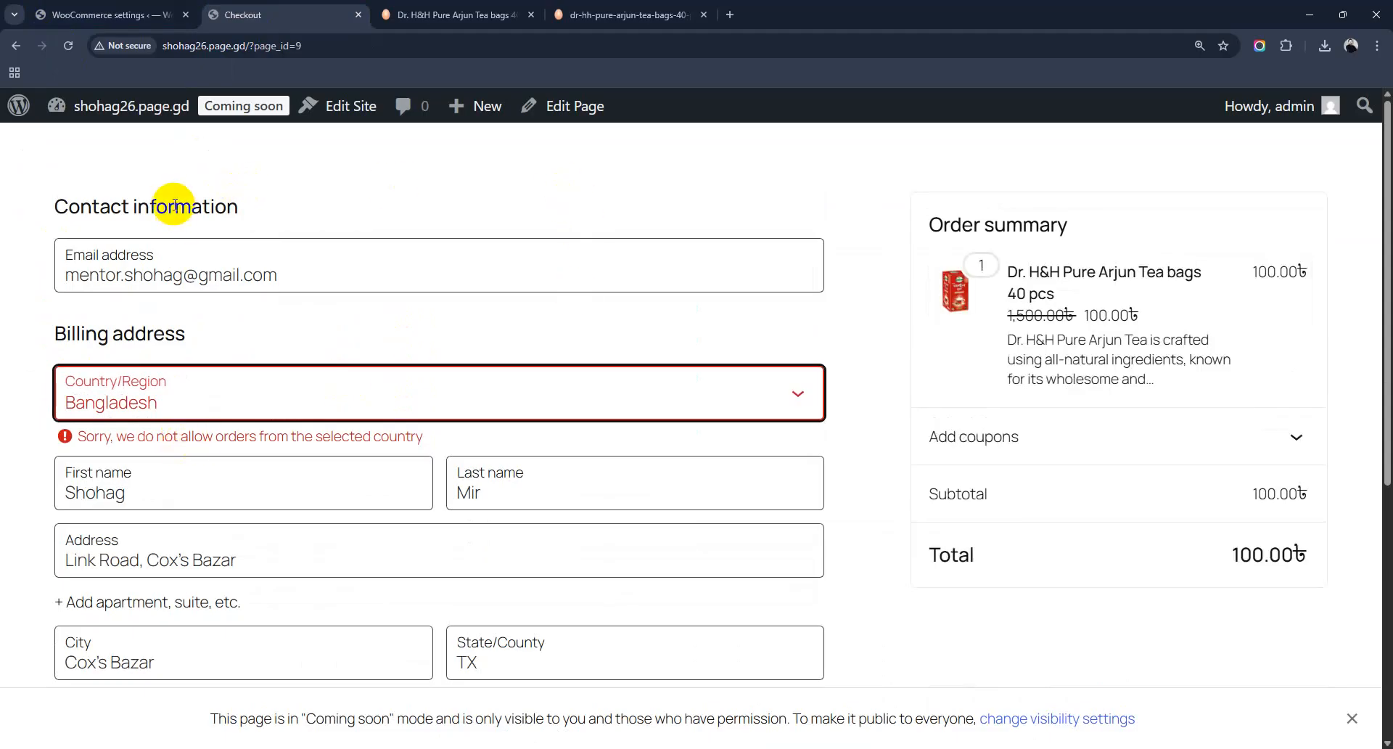
left_click_drag(253, 45, 510, 55)
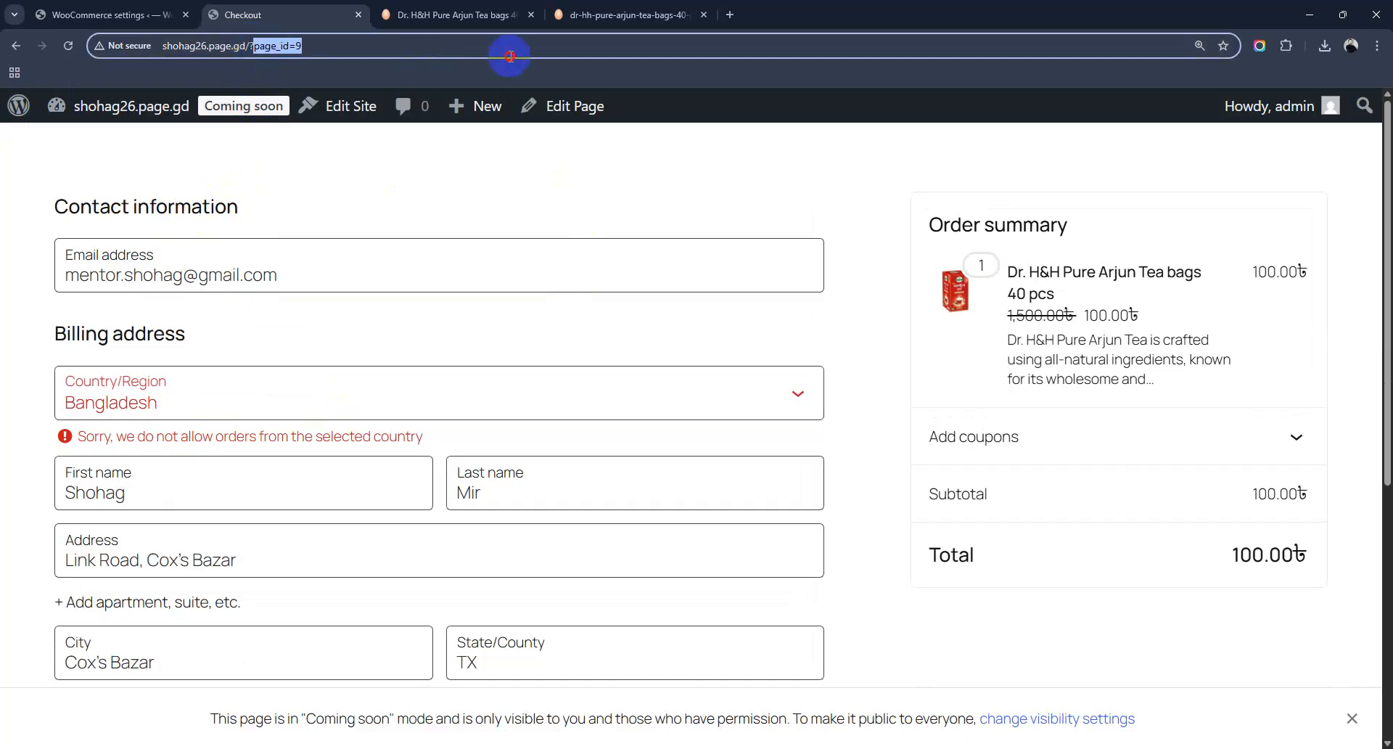
key("BackSpace")
key("Return")
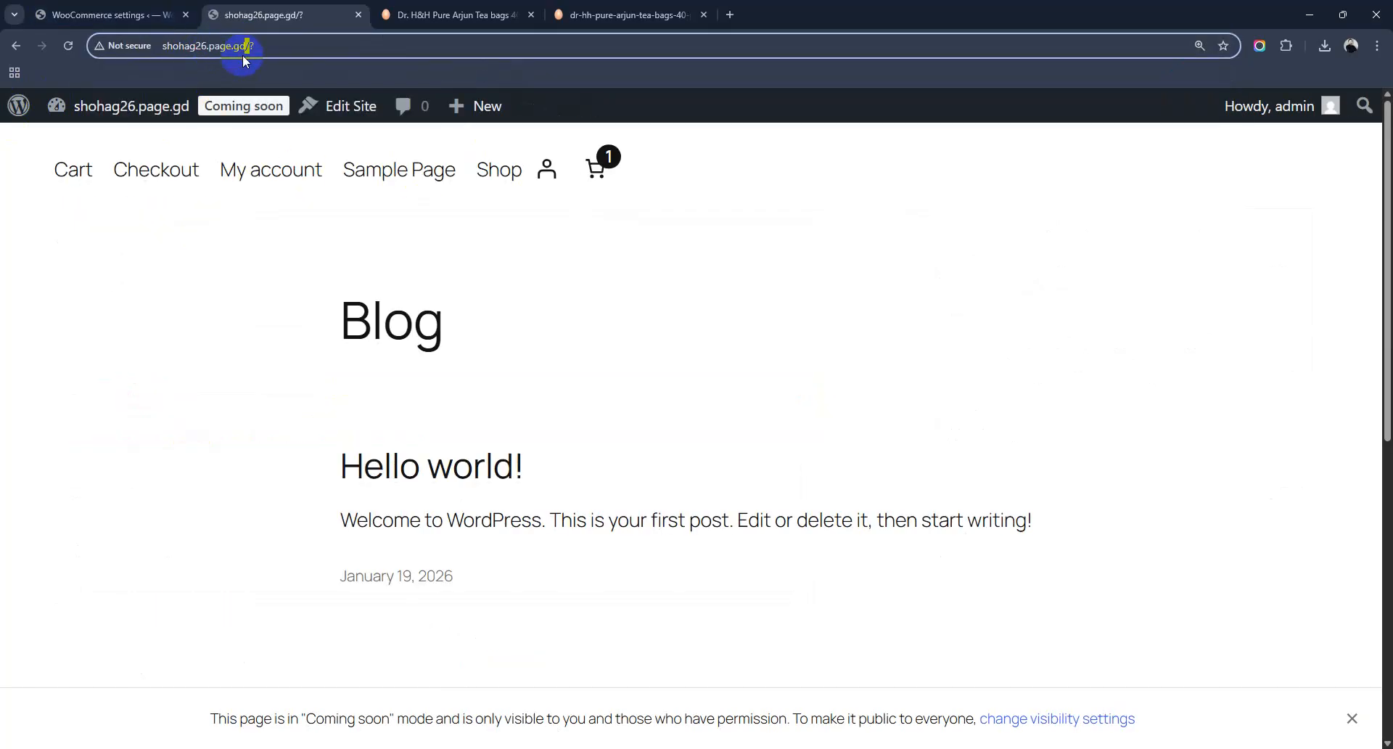
left_click(498, 170)
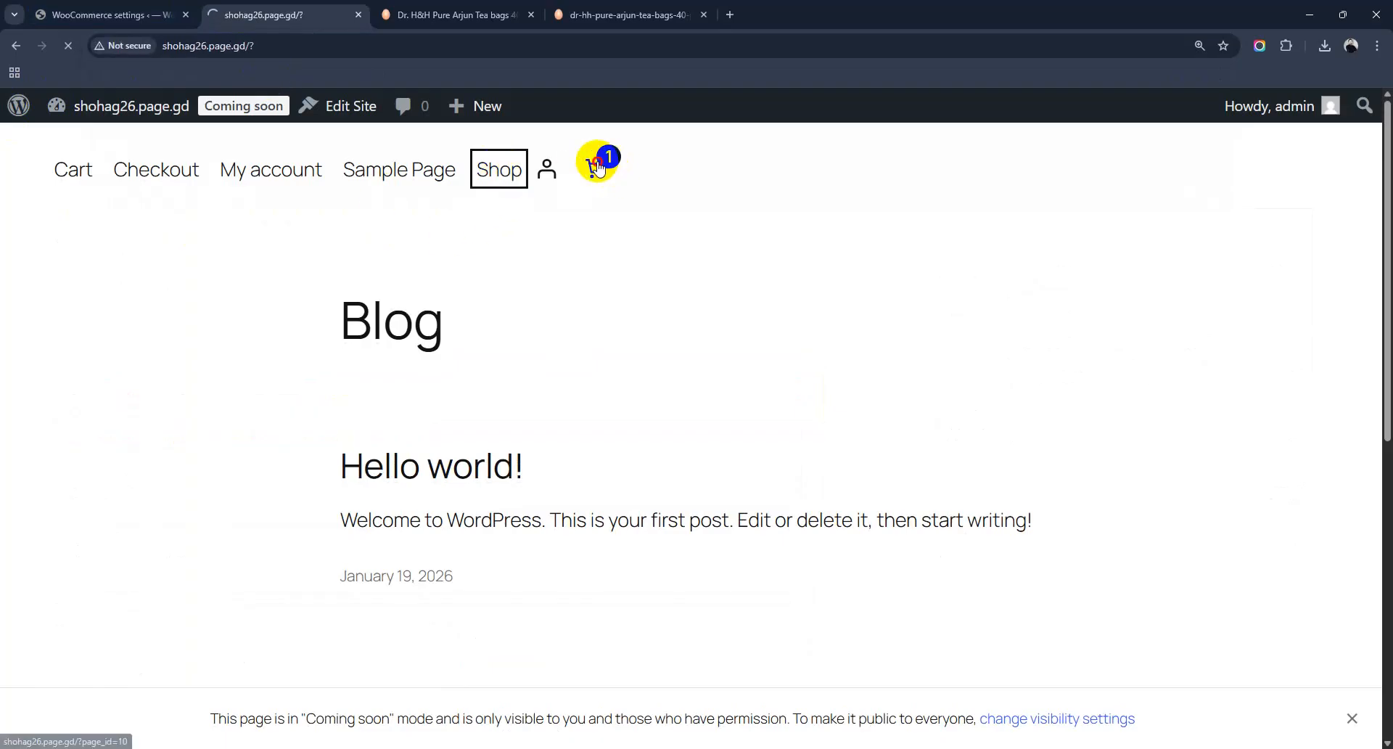
Step: Go from the cart to checkout, choose Bangladesh as billing country, and reload the page
left_click(595, 167)
left_click(1203, 689)
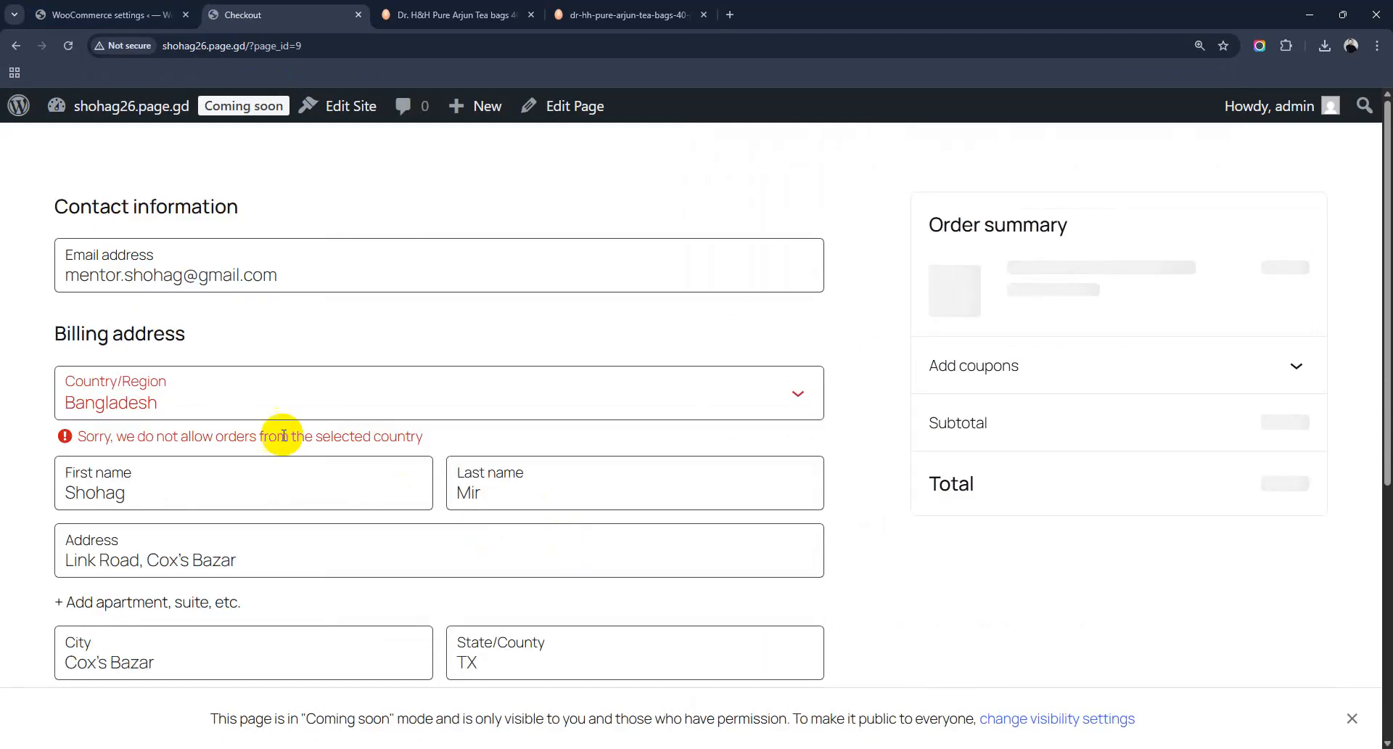
left_click(149, 394)
left_click(160, 468)
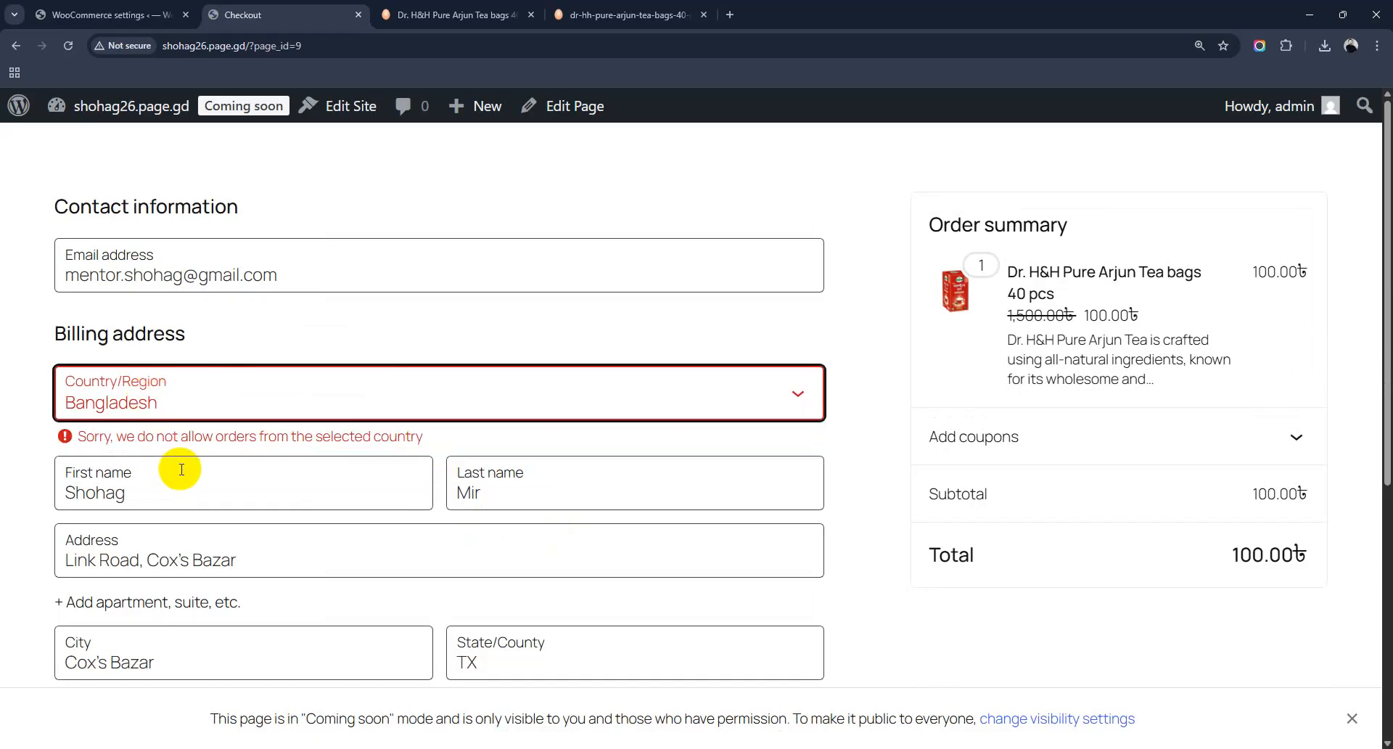
left_click(206, 486)
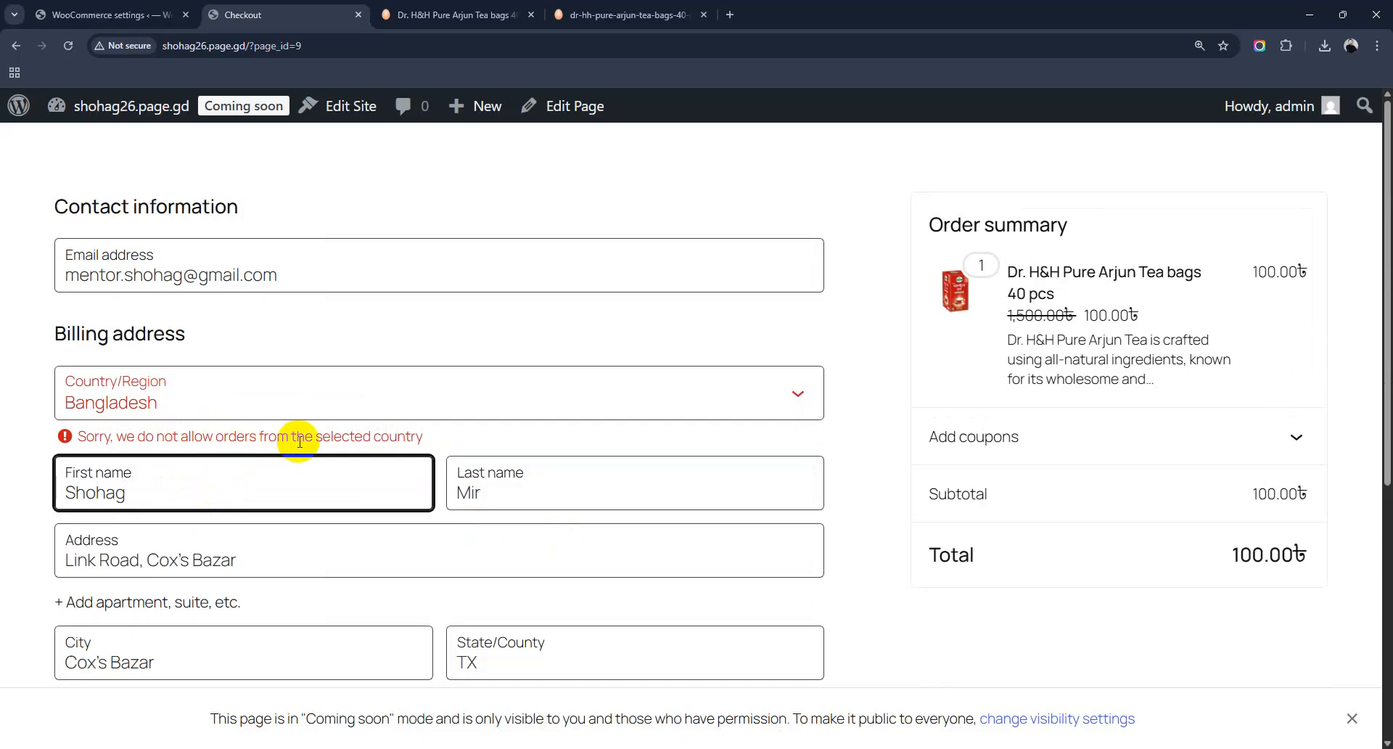
left_click(71, 44)
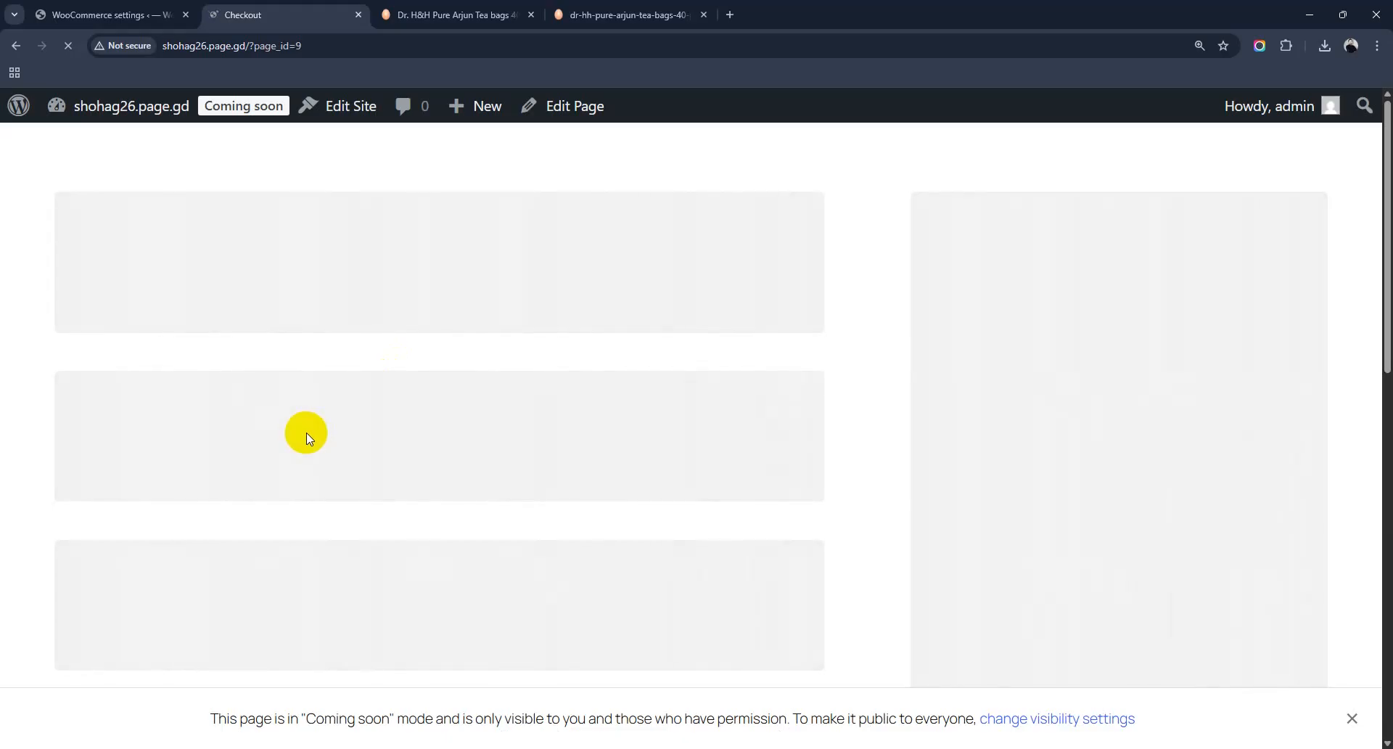
left_click(99, 5)
scroll(653, 519, "down", 4)
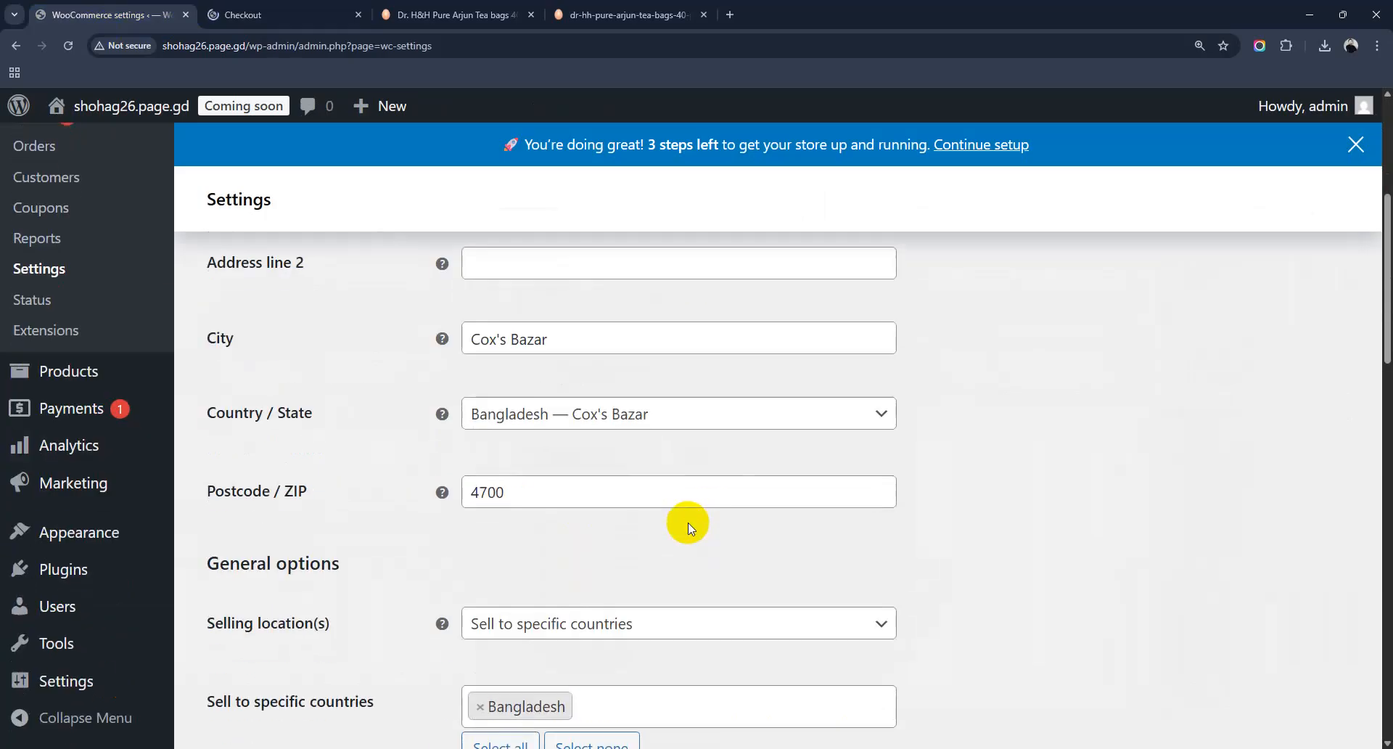
scroll(688, 523, "down", 3)
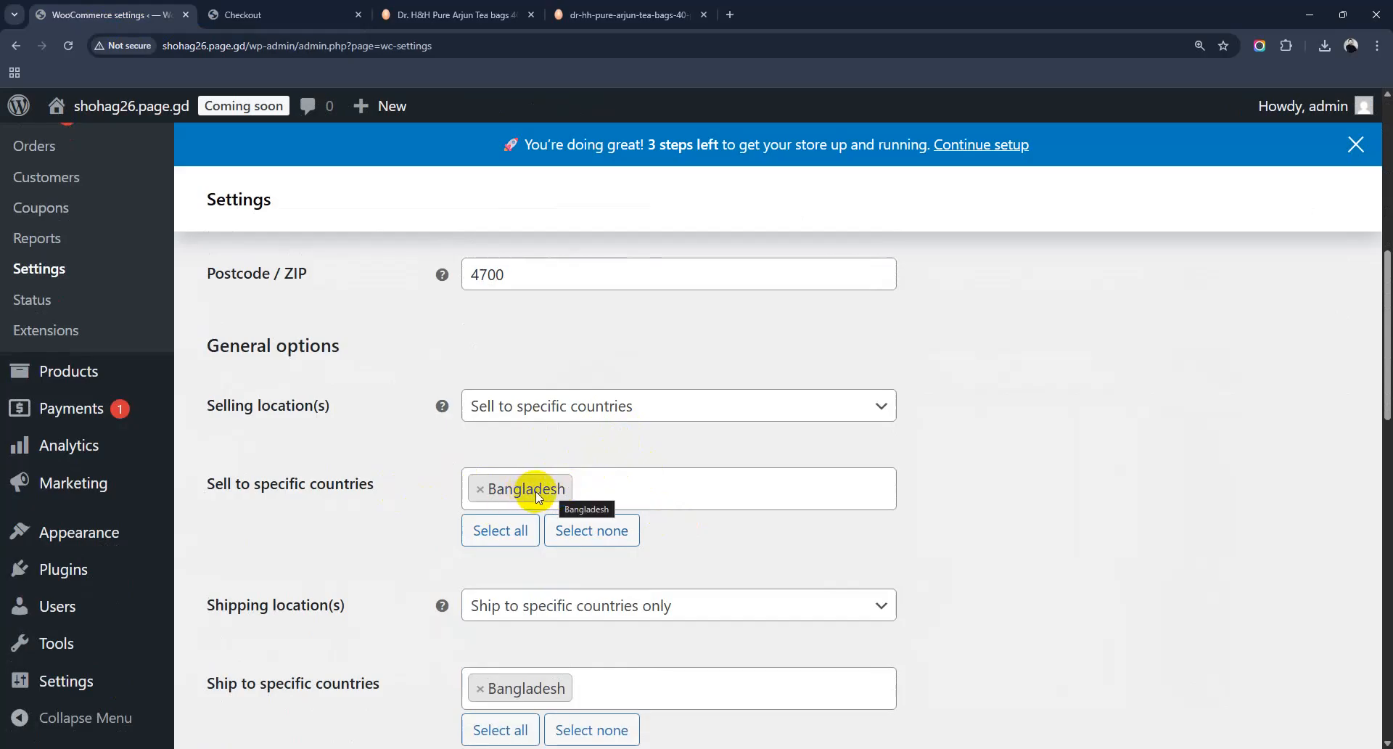
left_click(536, 406)
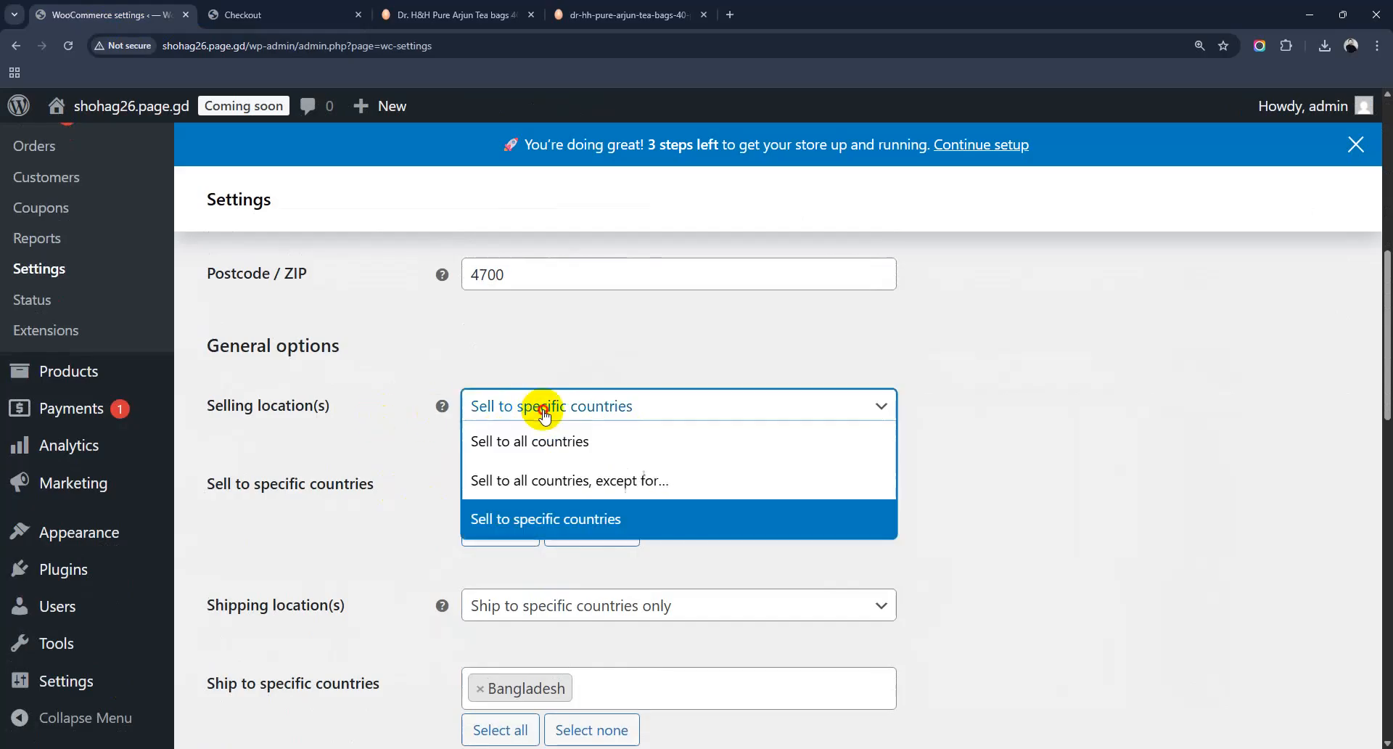
left_click(558, 526)
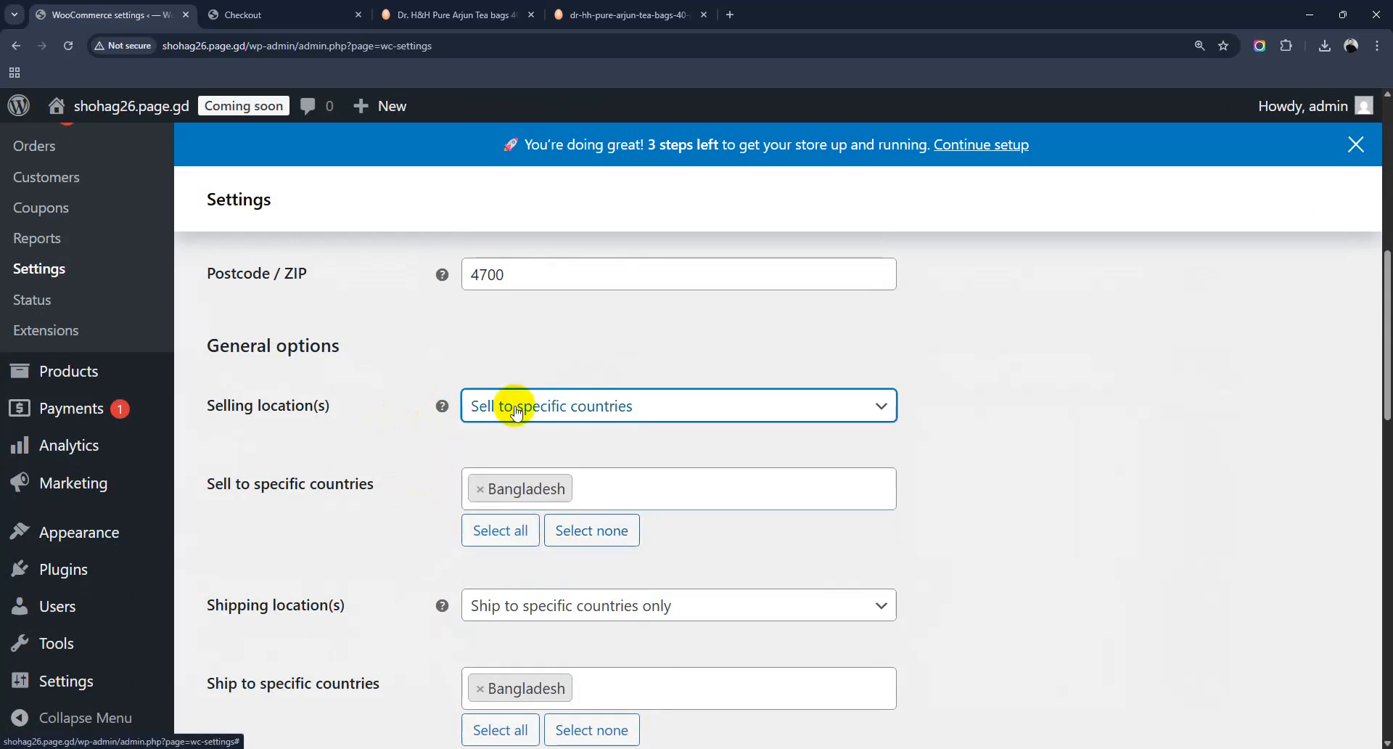
scroll(476, 514, "down", 3)
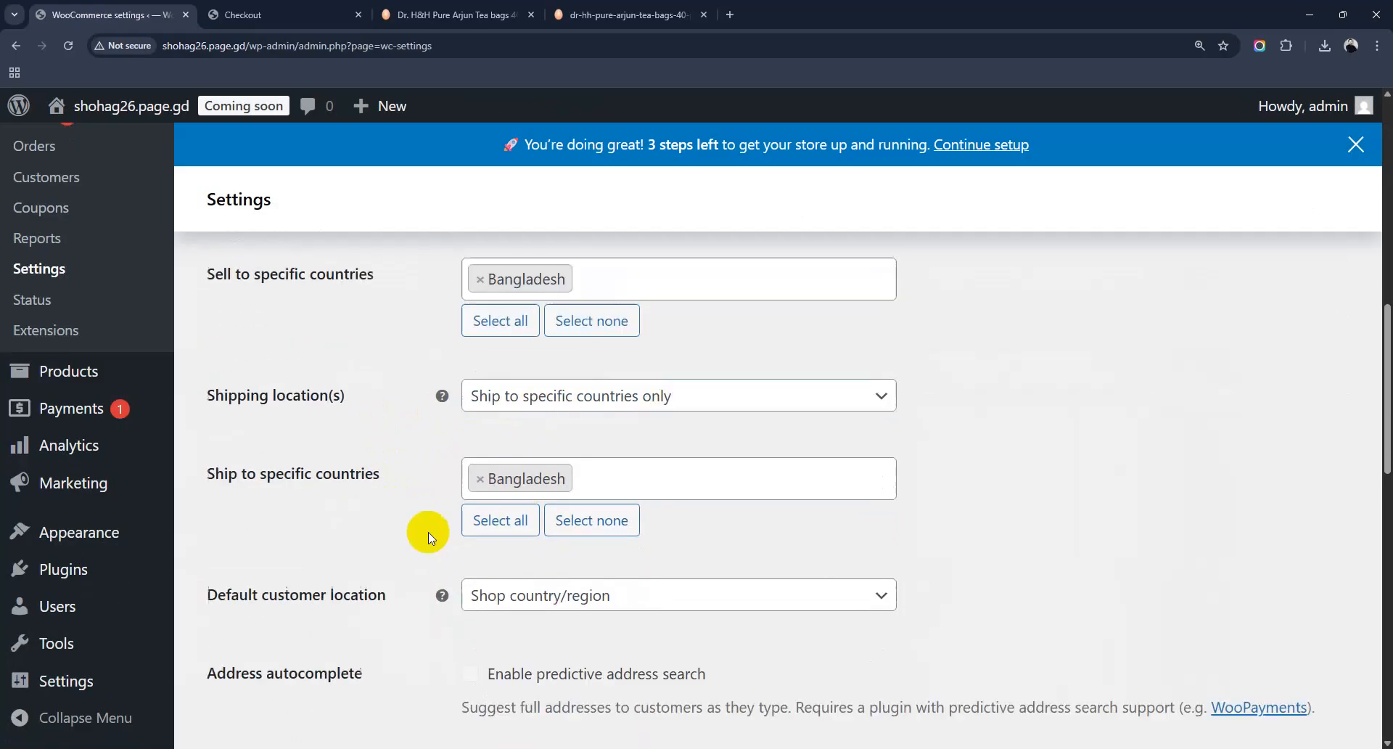
scroll(373, 473, "down", 2)
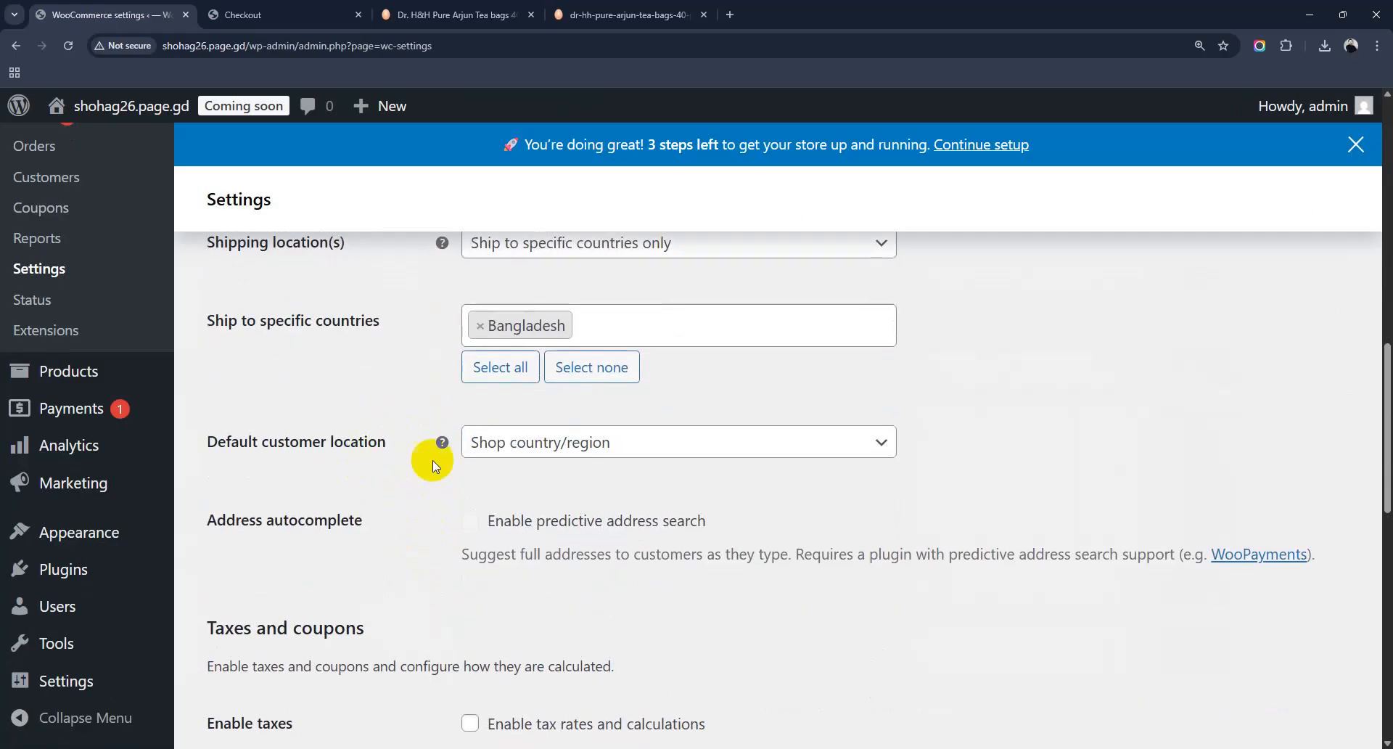
scroll(490, 536, "down", 2)
scroll(488, 536, "down", 6)
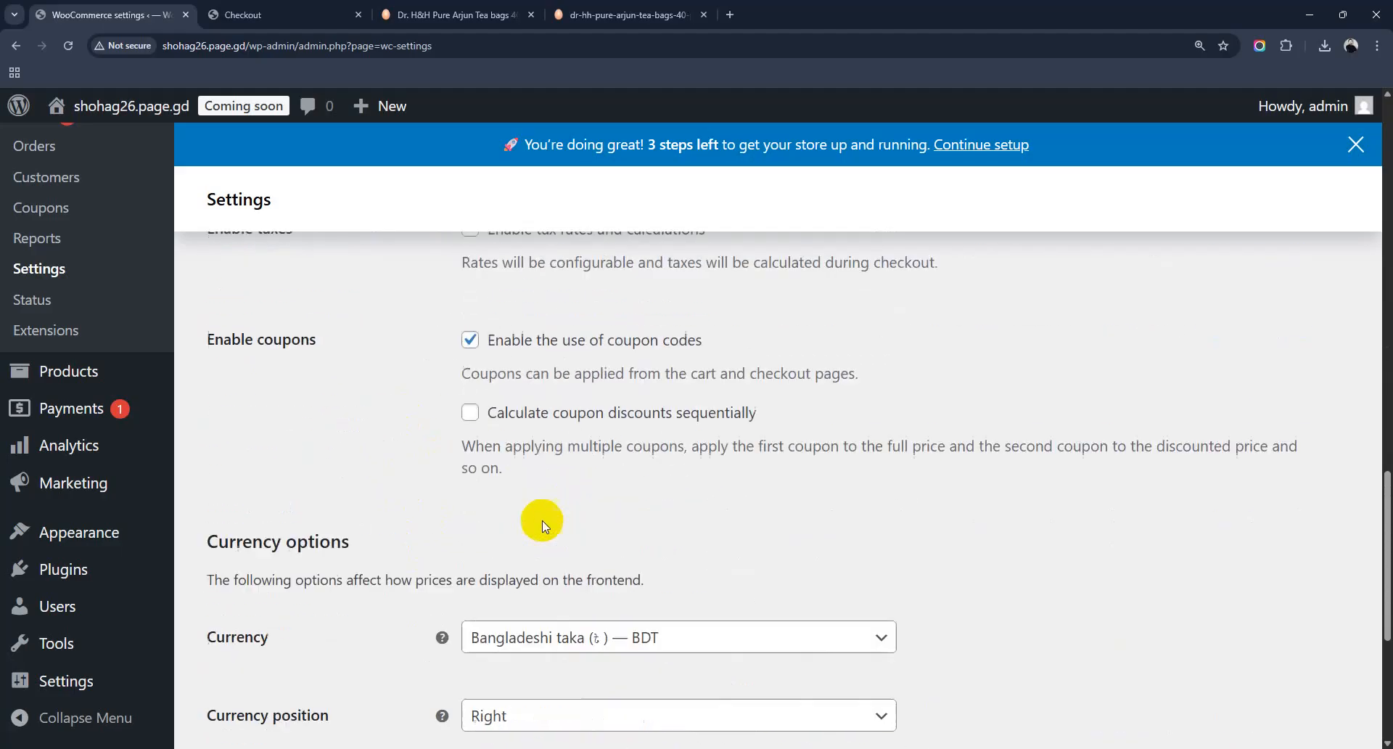
scroll(492, 528, "down", 4)
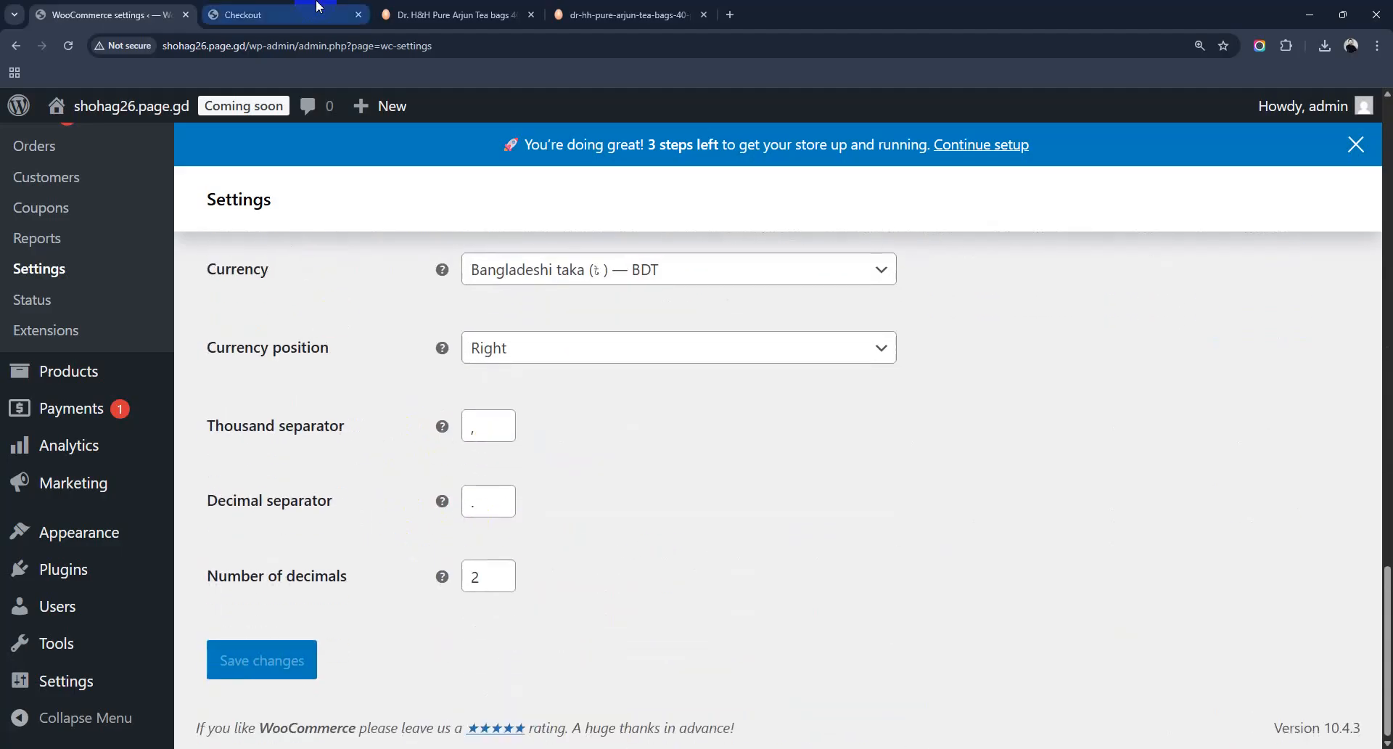
left_click(275, 14)
left_click(69, 49)
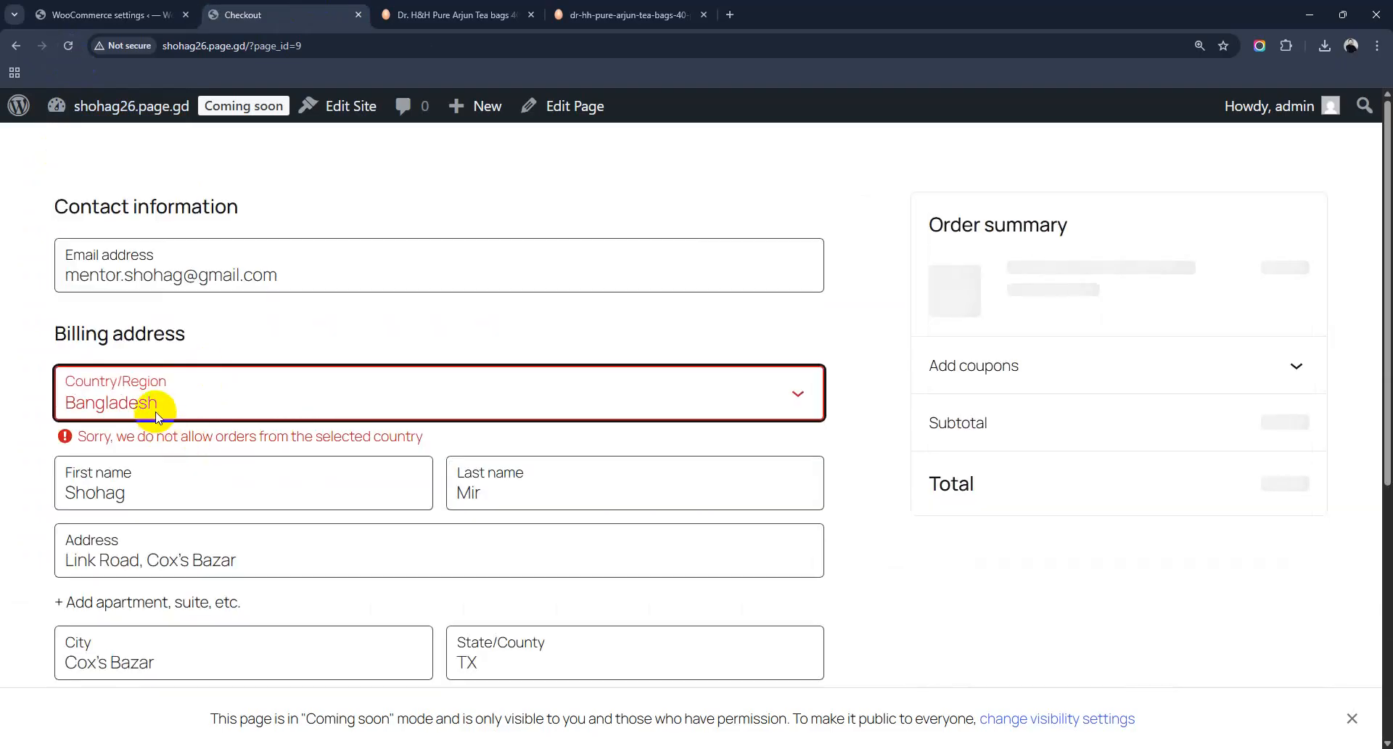
Step: Choose Bangladesh as billing country and delete TX from the State/County field
left_click(211, 392)
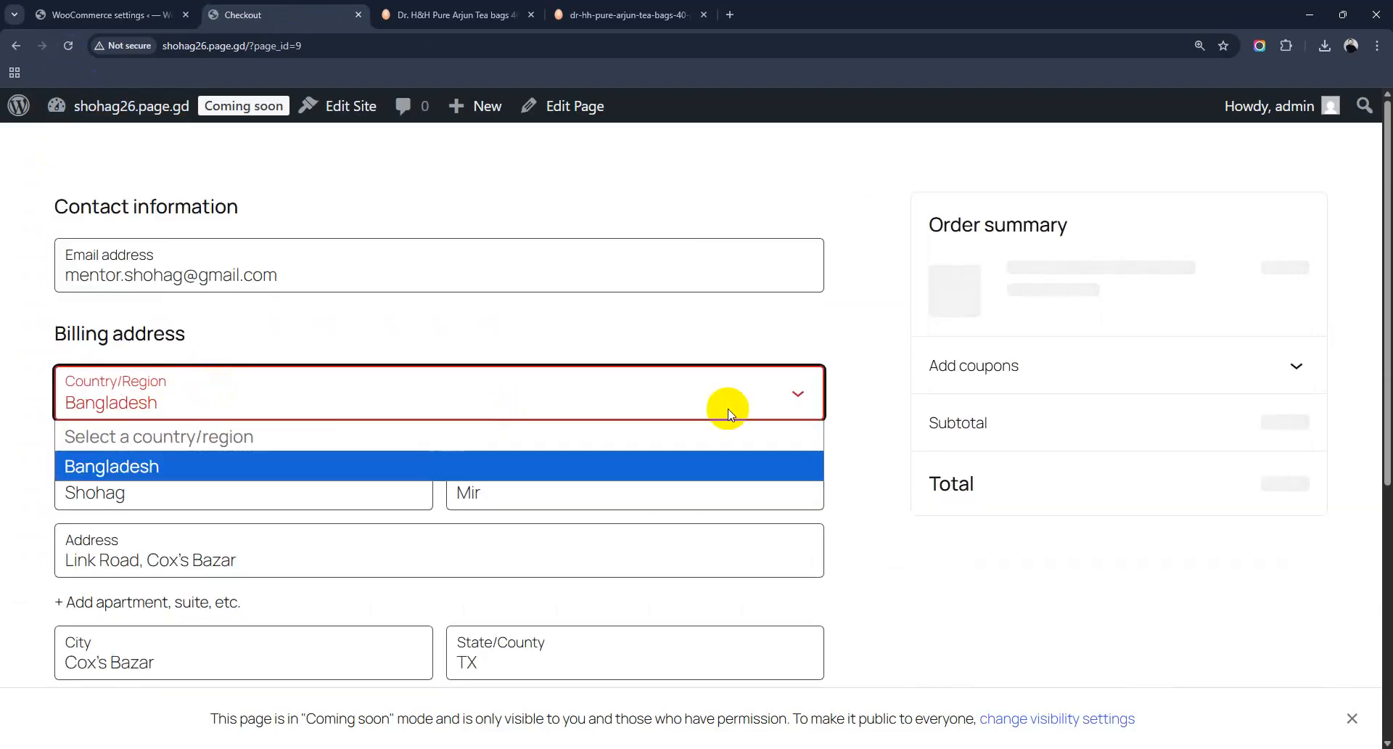
left_click(790, 390)
scroll(1121, 626, "down", 5)
scroll(1121, 625, "up", 5)
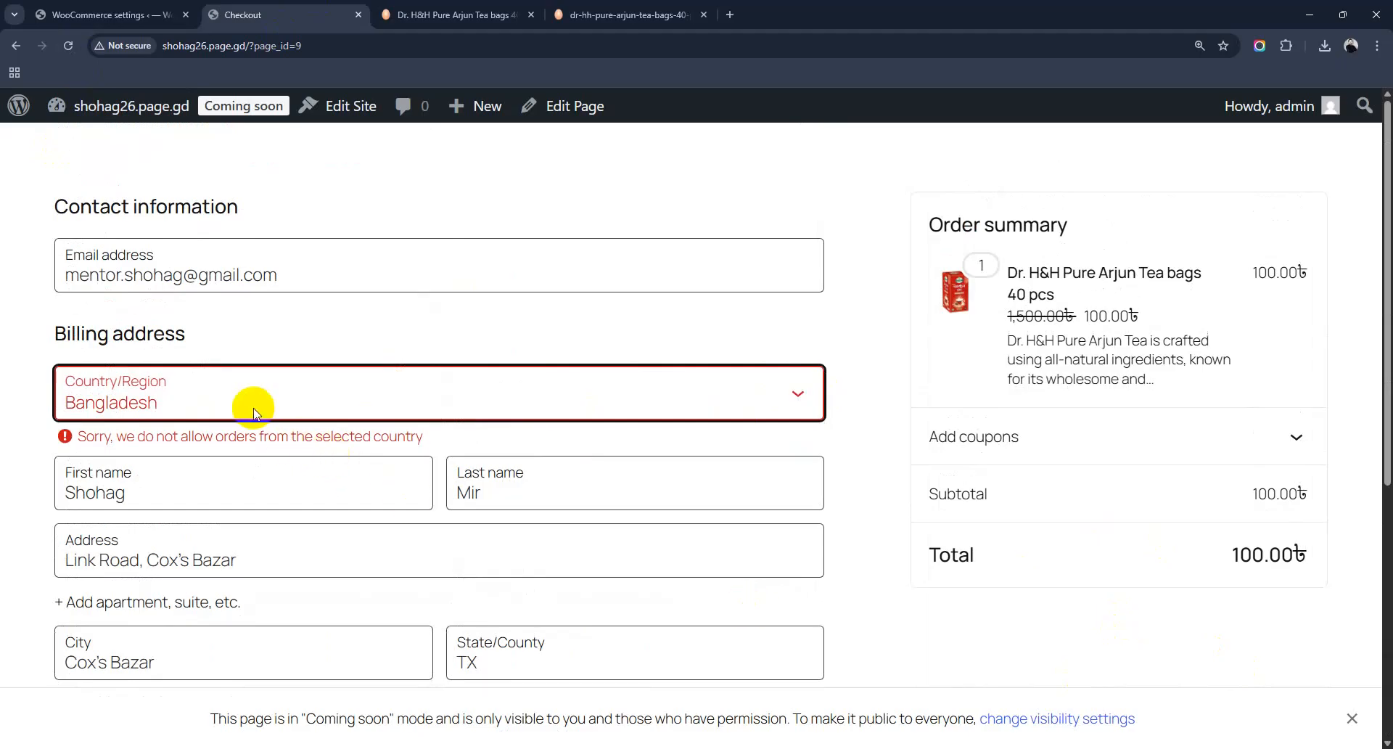
scroll(254, 414, "down", 5)
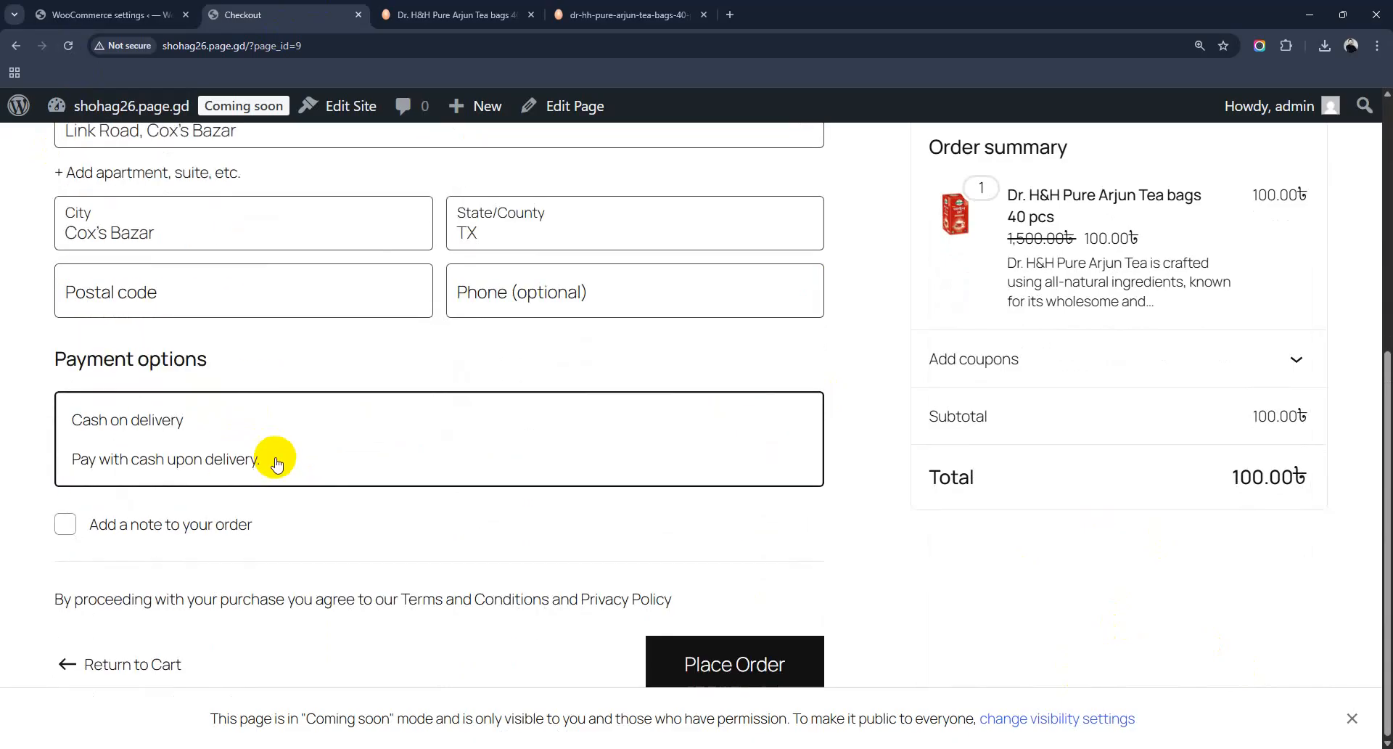
scroll(275, 465, "up", 2)
left_click(503, 379)
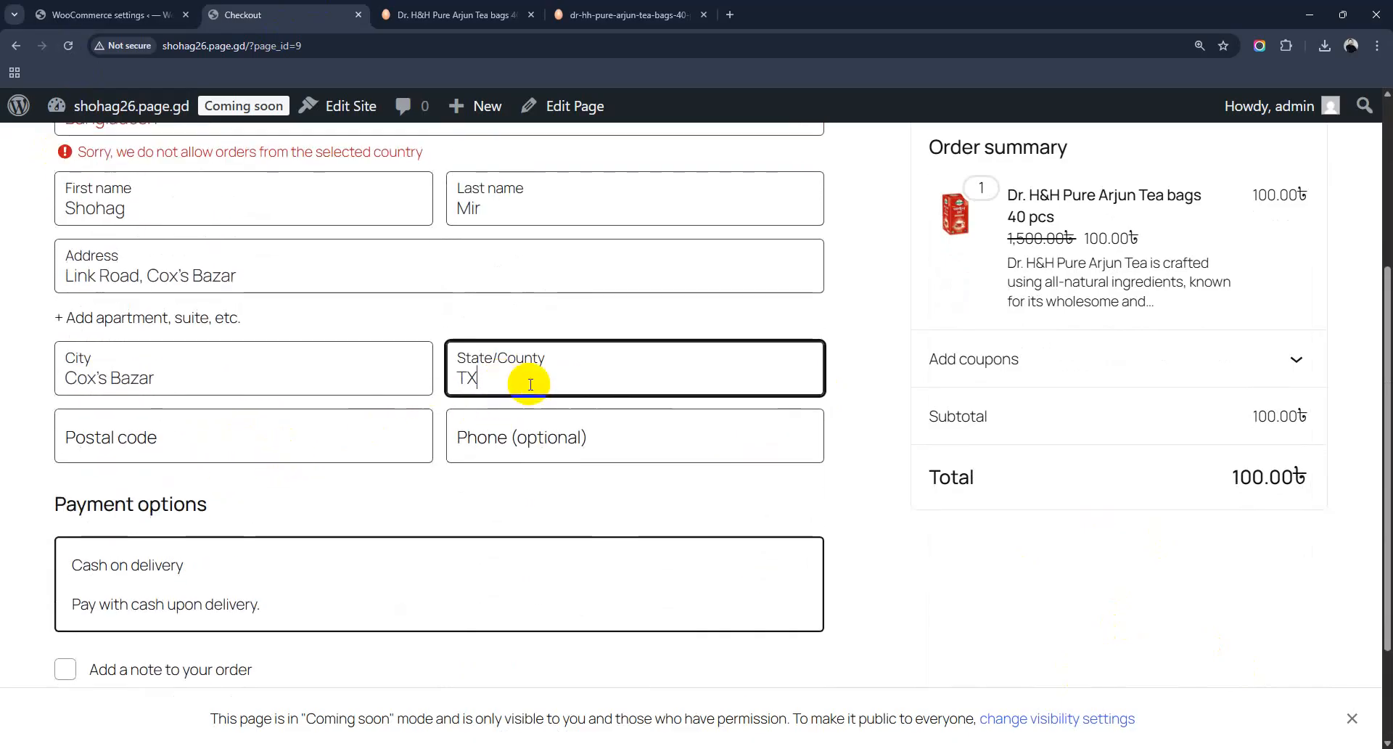
left_click_drag(512, 377, 370, 392)
key("BackSpace")
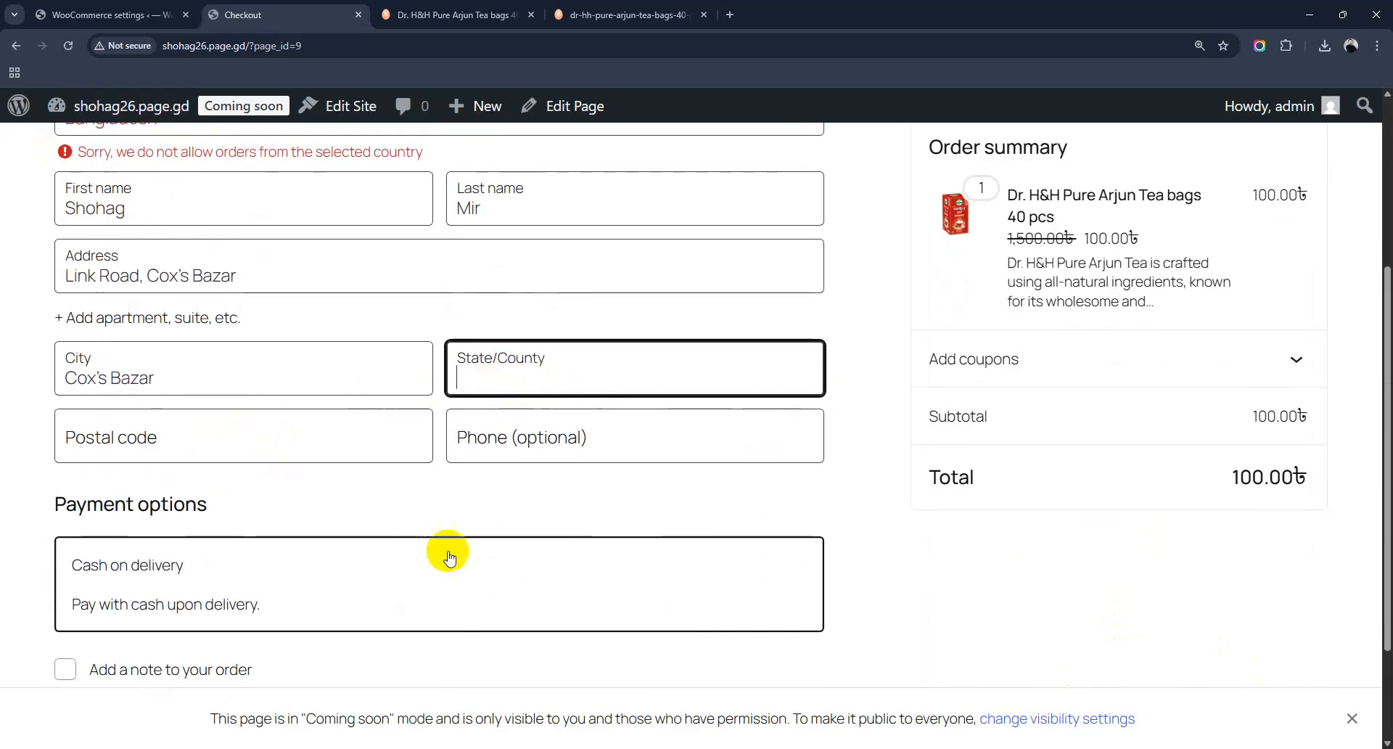
Step: Try to place the order, see it refused for Bangladesh, and return to WooCommerce settings
scroll(448, 553, "down", 2)
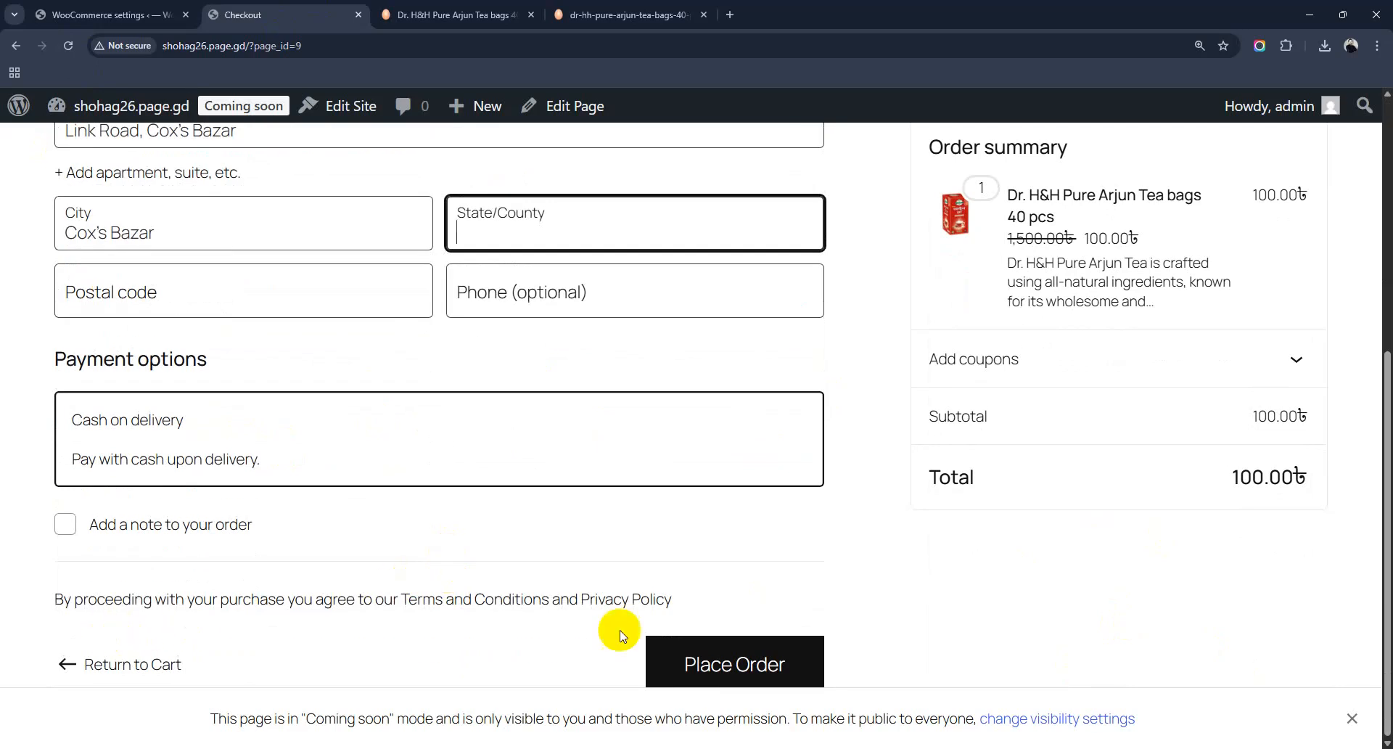
left_click(736, 668)
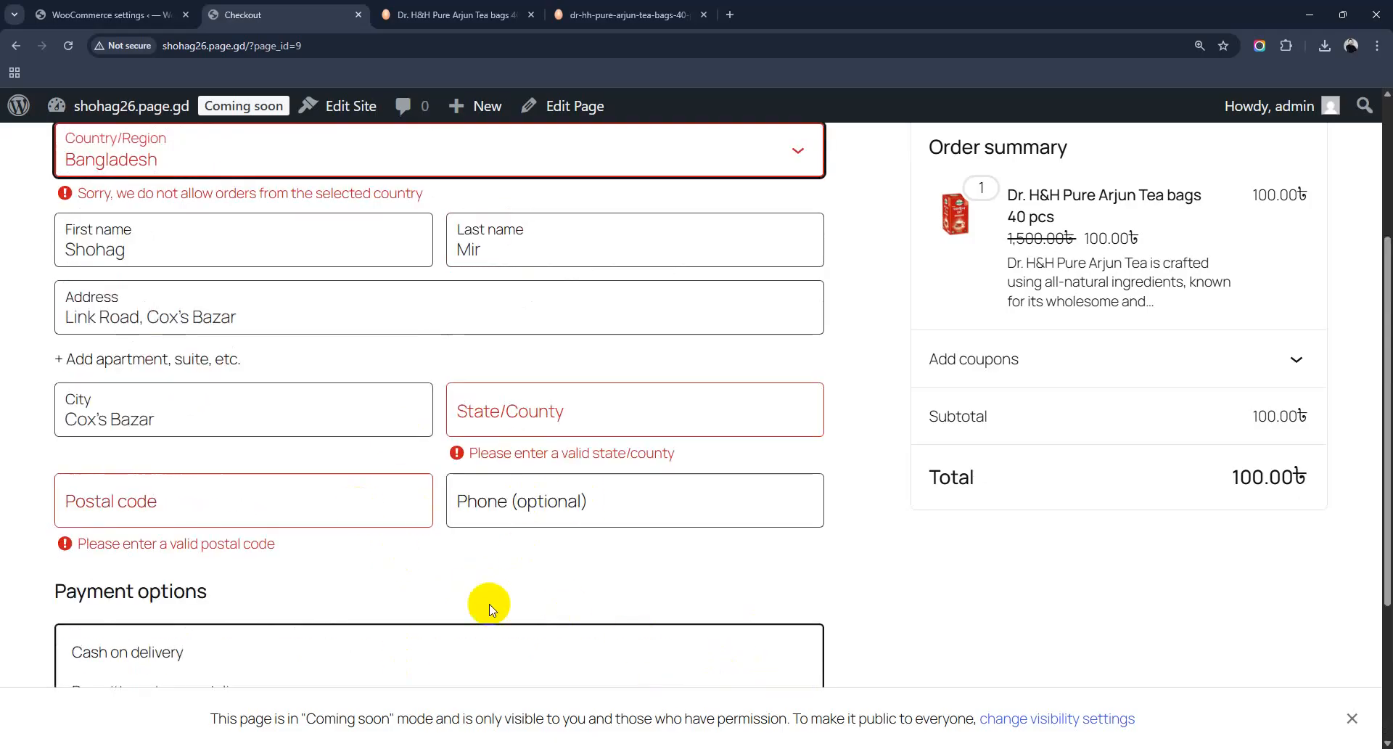
scroll(492, 610, "up", 4)
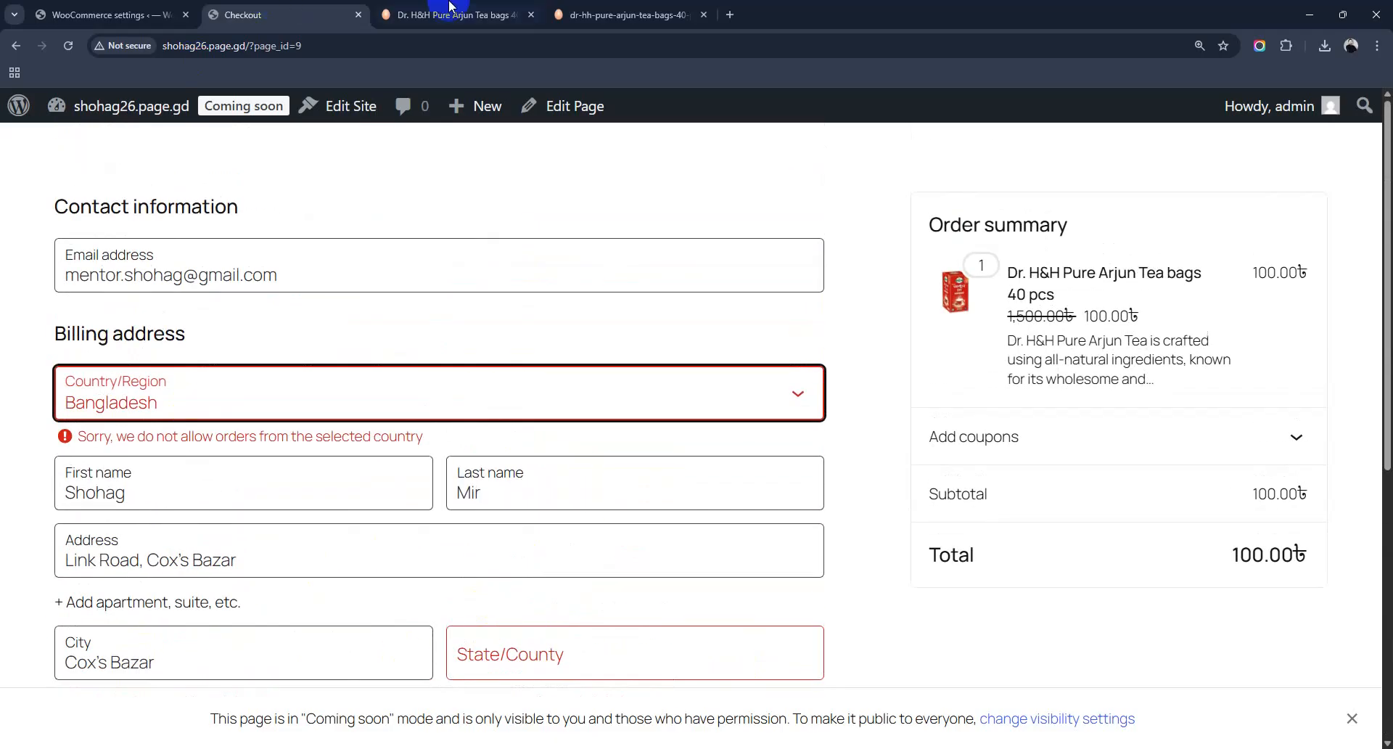
left_click(116, 14)
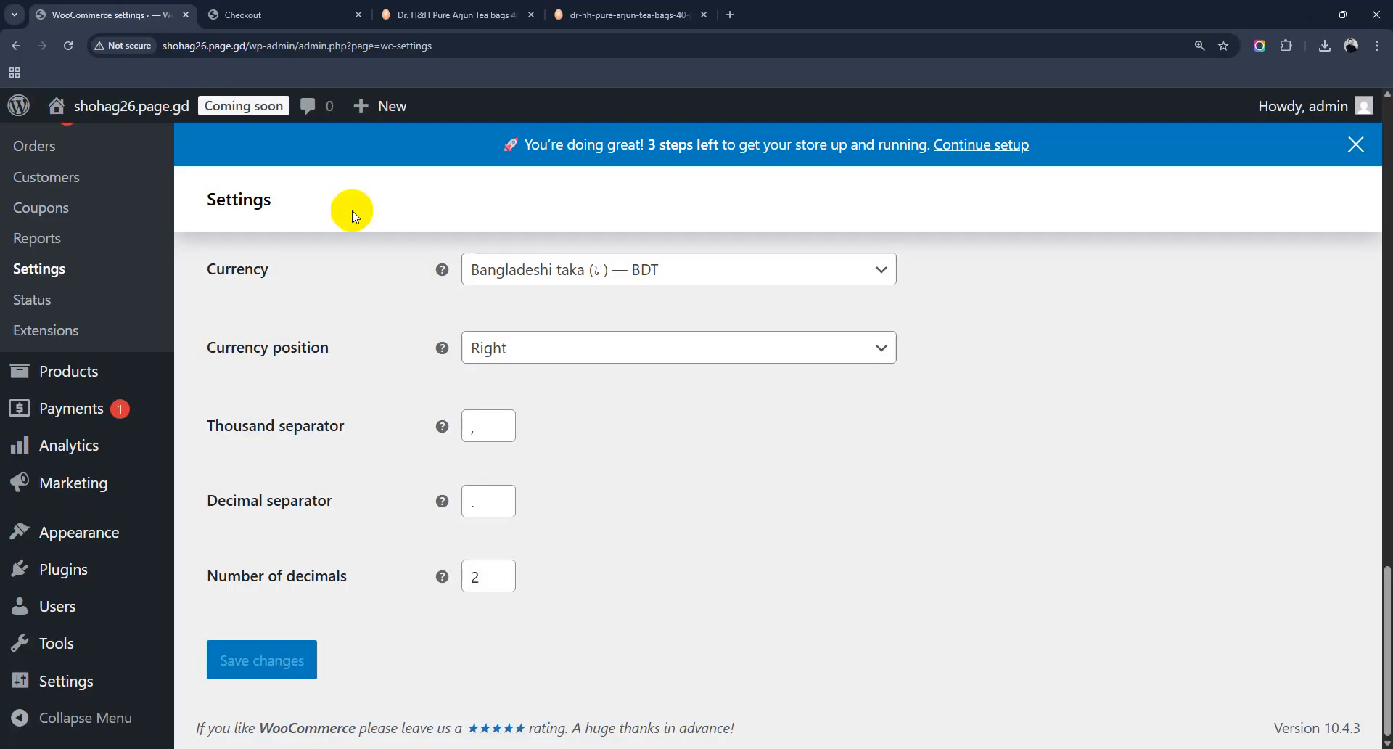
Step: Place the Arjun Tea order with cash on delivery from the checkout page
left_click(780, 748)
left_click(247, 15)
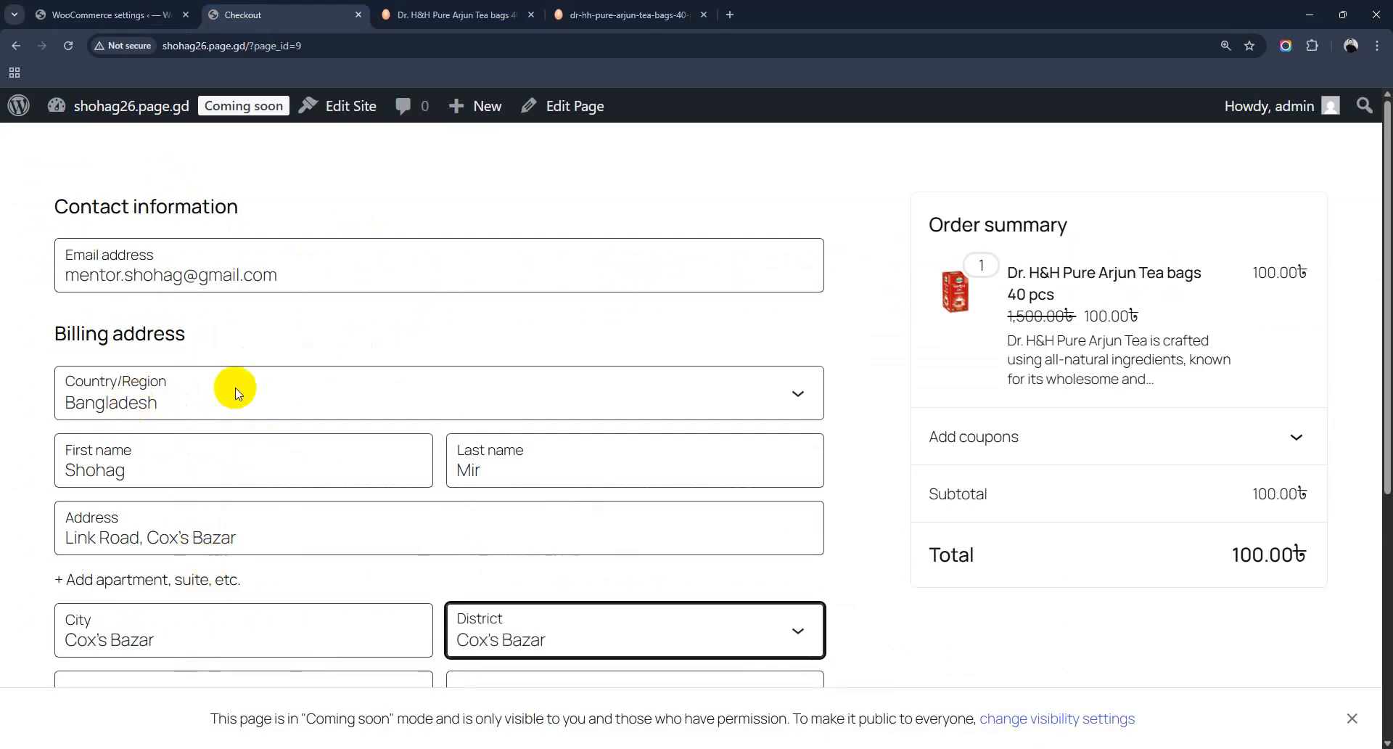
scroll(235, 392, "down", 5)
left_click(693, 653)
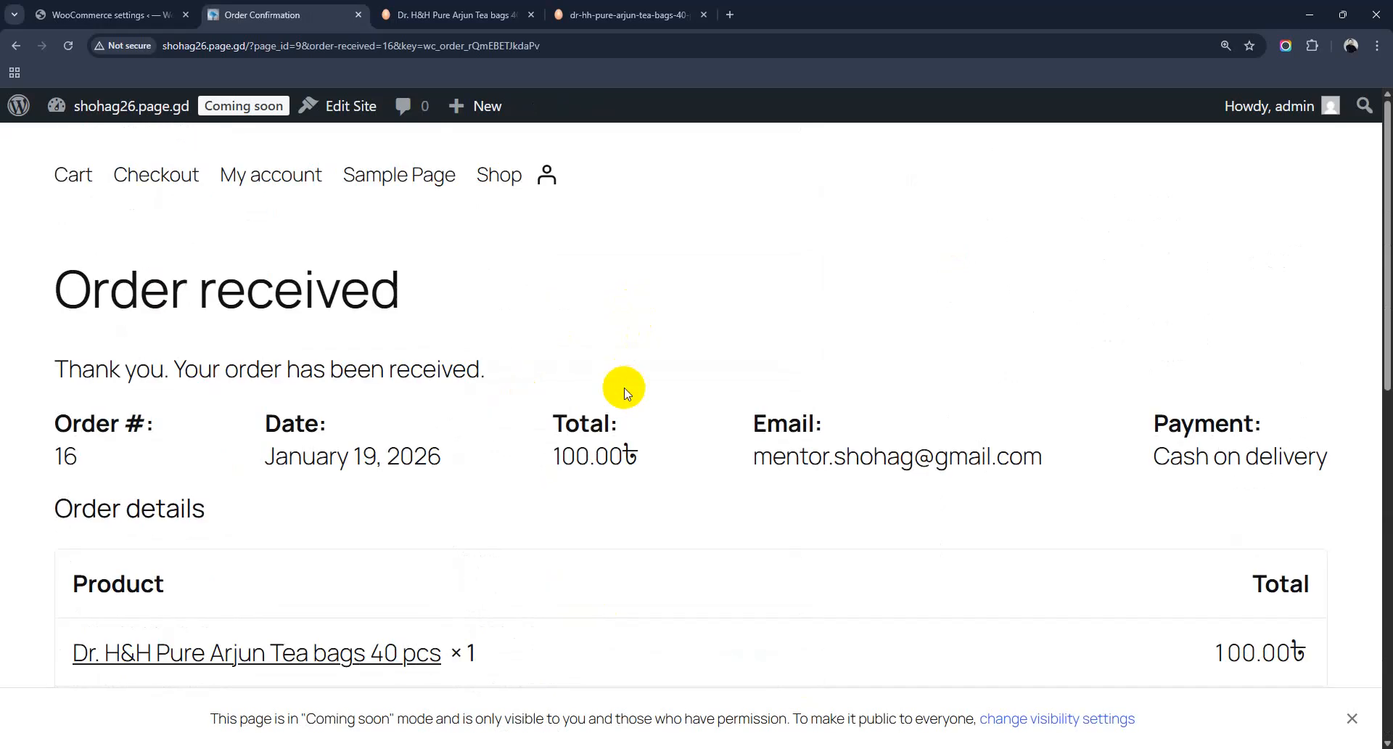
Step: Highlight the order number, date, total, email and payment method, then return to WooCommerce settings
scroll(584, 411, "down", 2)
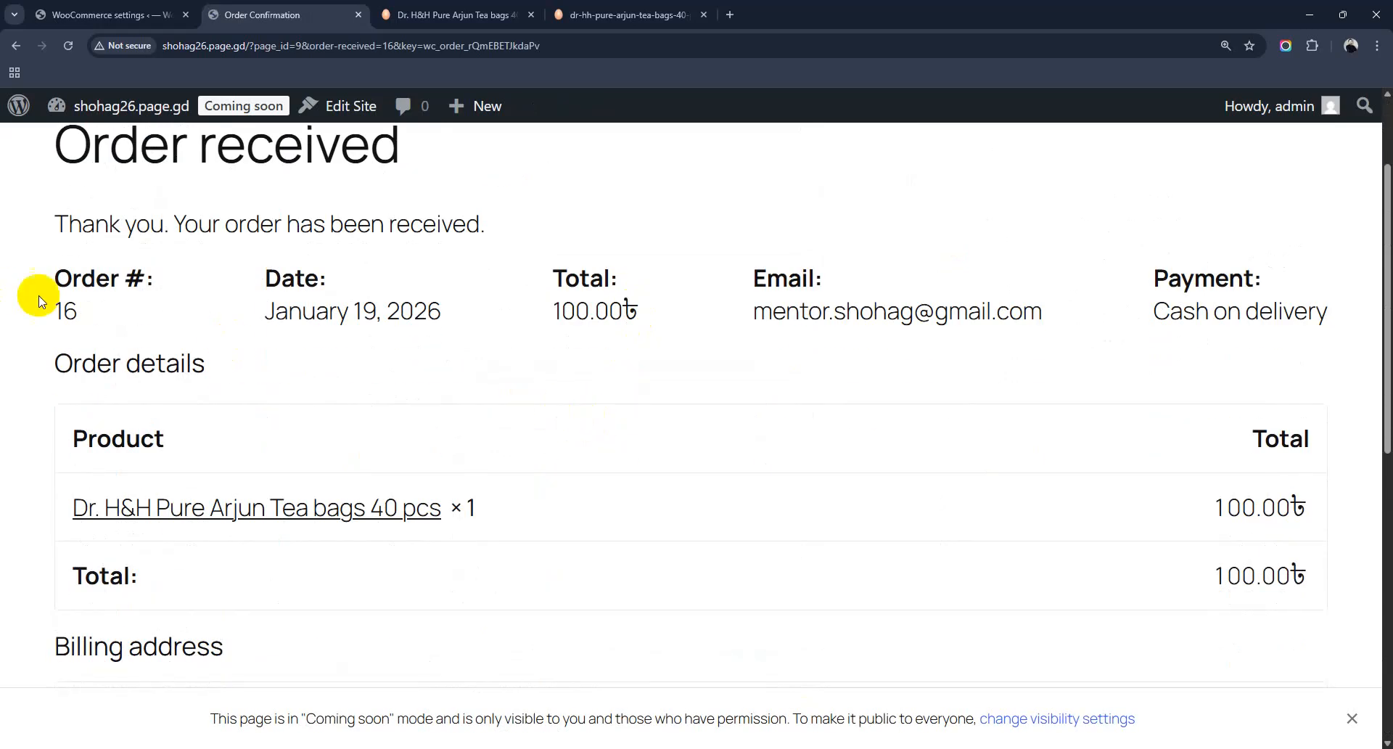
double_click(64, 308)
left_click_drag(261, 311, 443, 312)
left_click_drag(550, 312, 638, 305)
left_click_drag(753, 310, 989, 311)
double_click(1226, 312)
left_click_drag(1230, 312, 1317, 312)
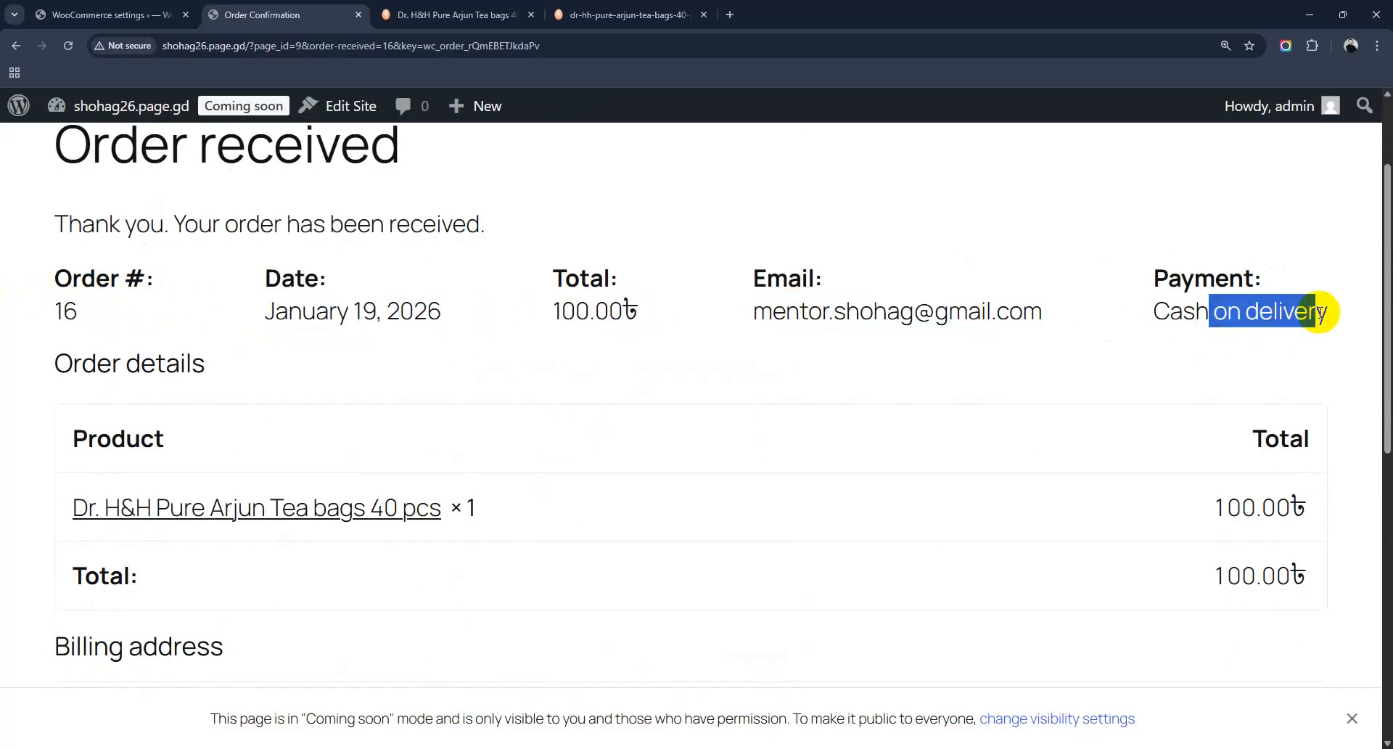
scroll(591, 481, "down", 2)
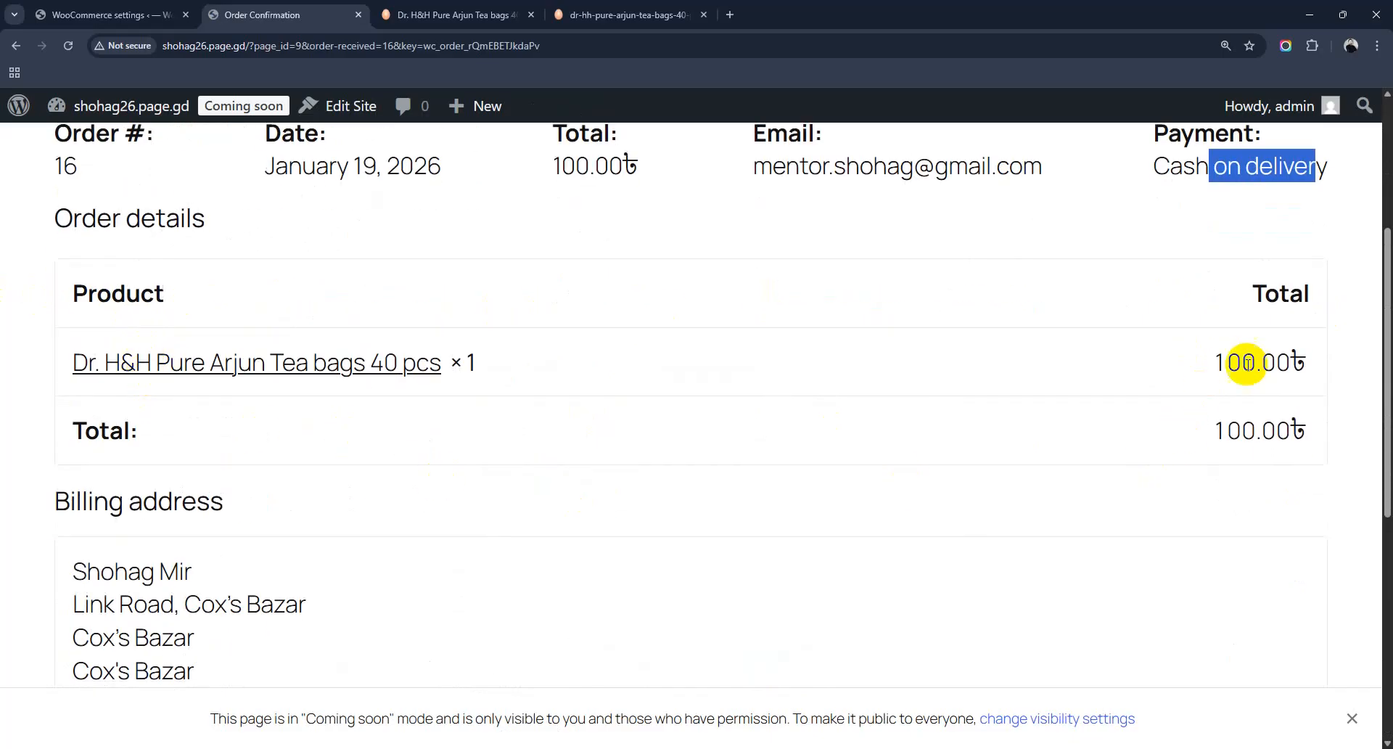
scroll(638, 504, "down", 4)
scroll(638, 410, "down", 2)
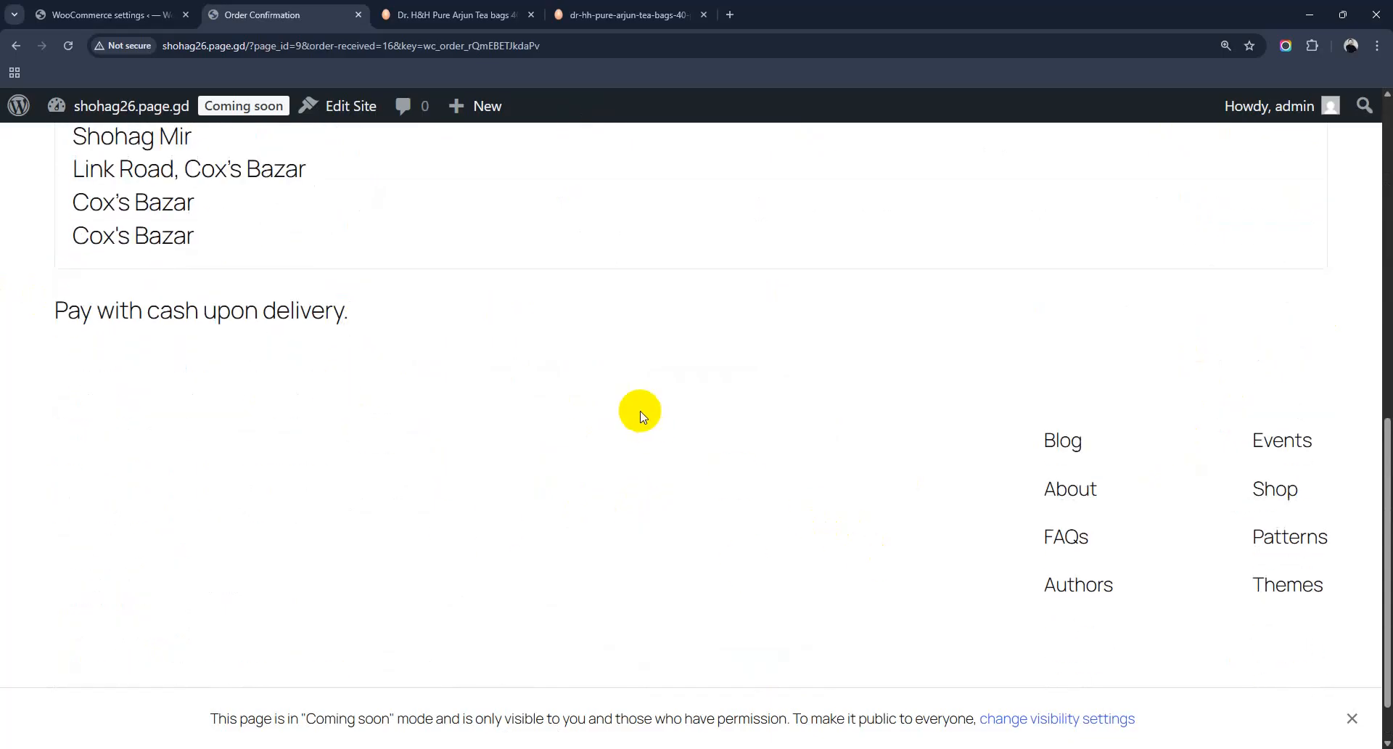
scroll(274, 523, "up", 4)
left_click(151, 6)
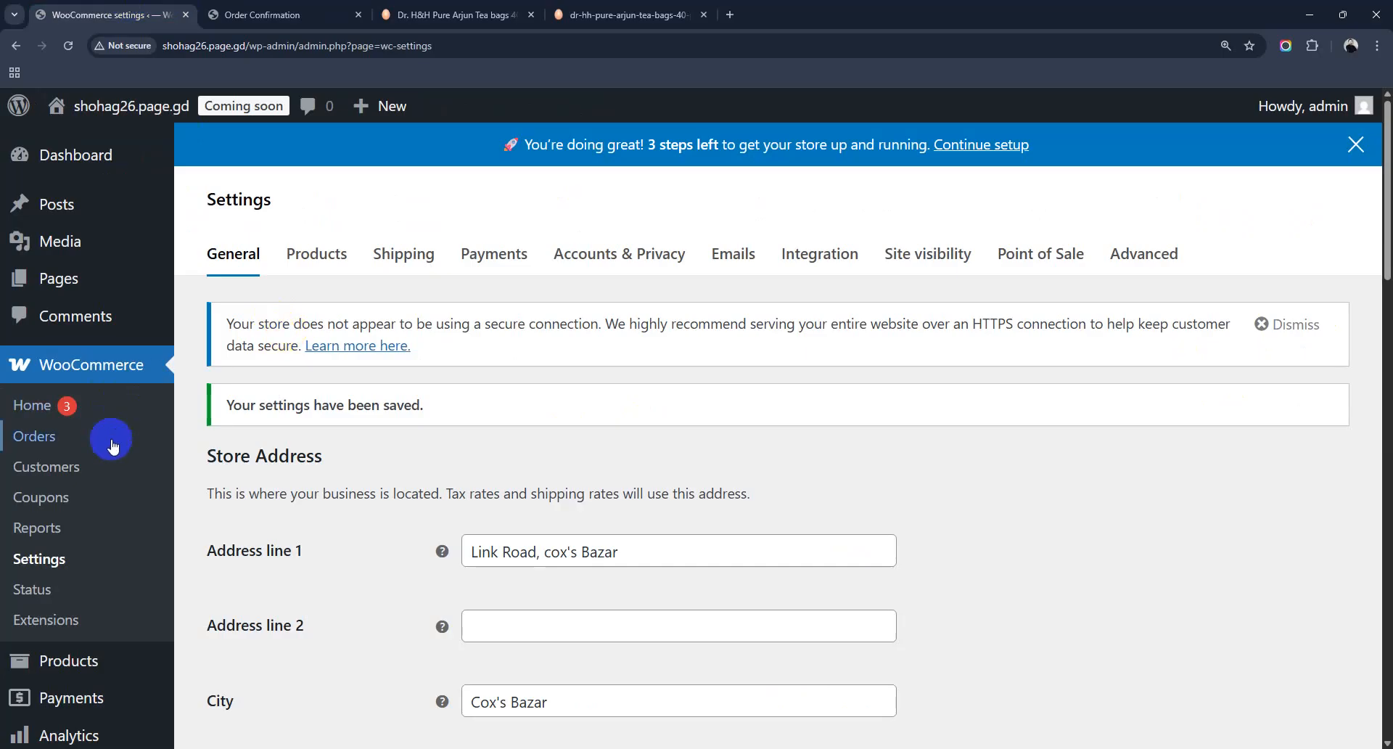
Step: Open WooCommerce Orders, tick the Arjun Tea order, and show the Bulk actions choices
left_click(36, 439)
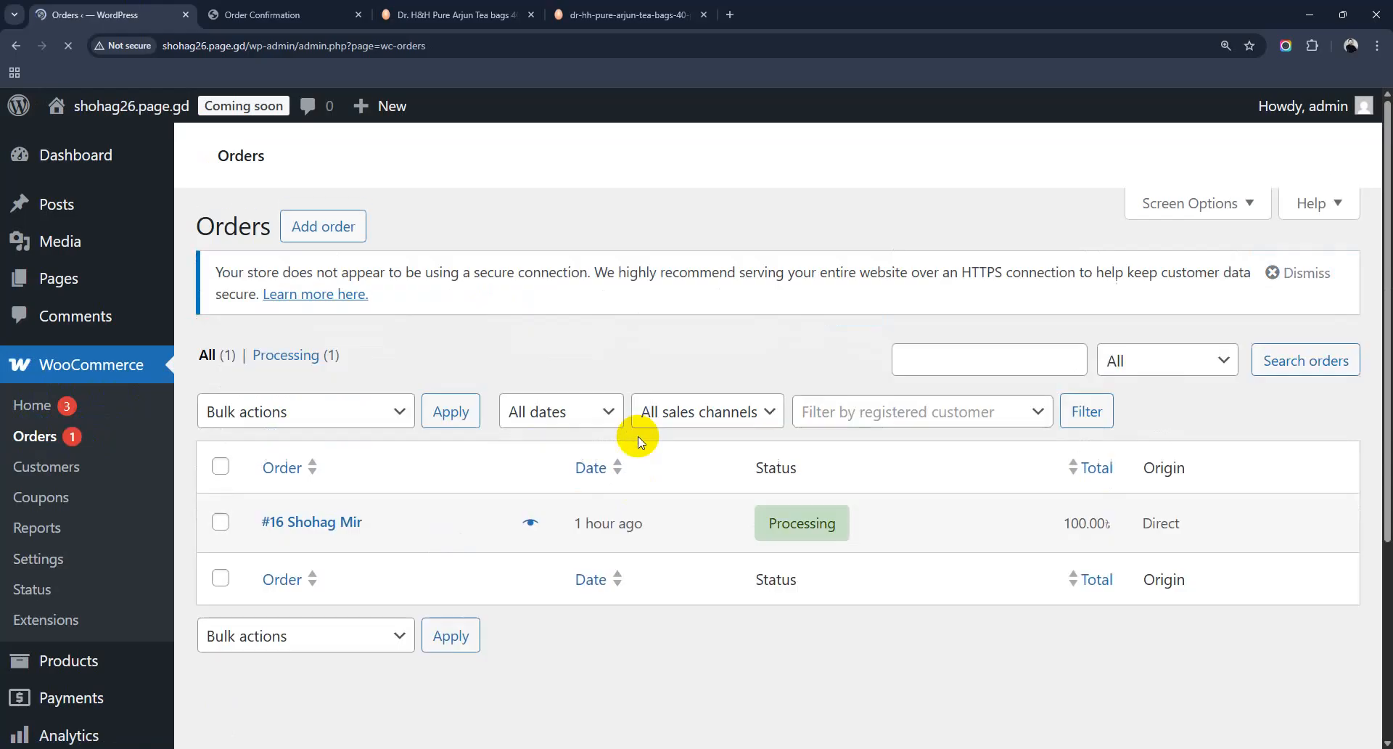
mouse_move(809, 528)
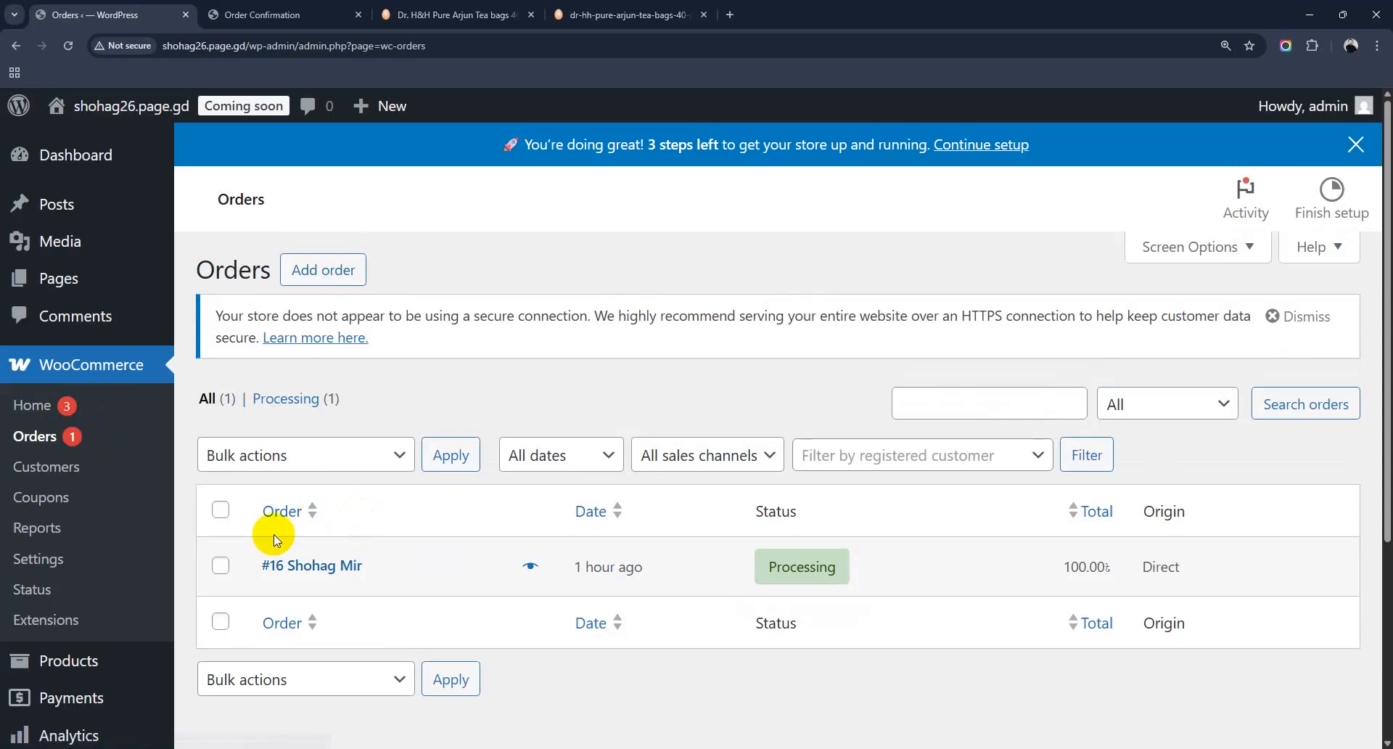
left_click(220, 565)
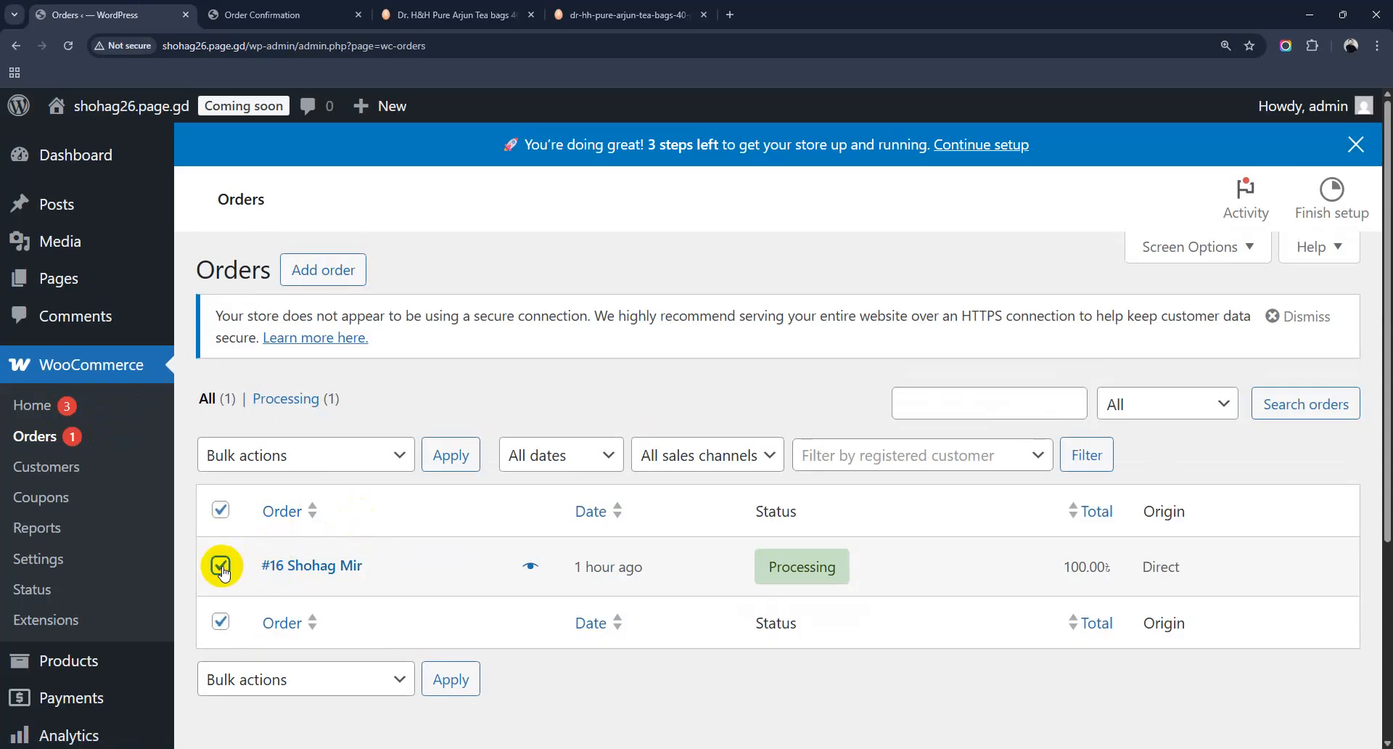
left_click(392, 464)
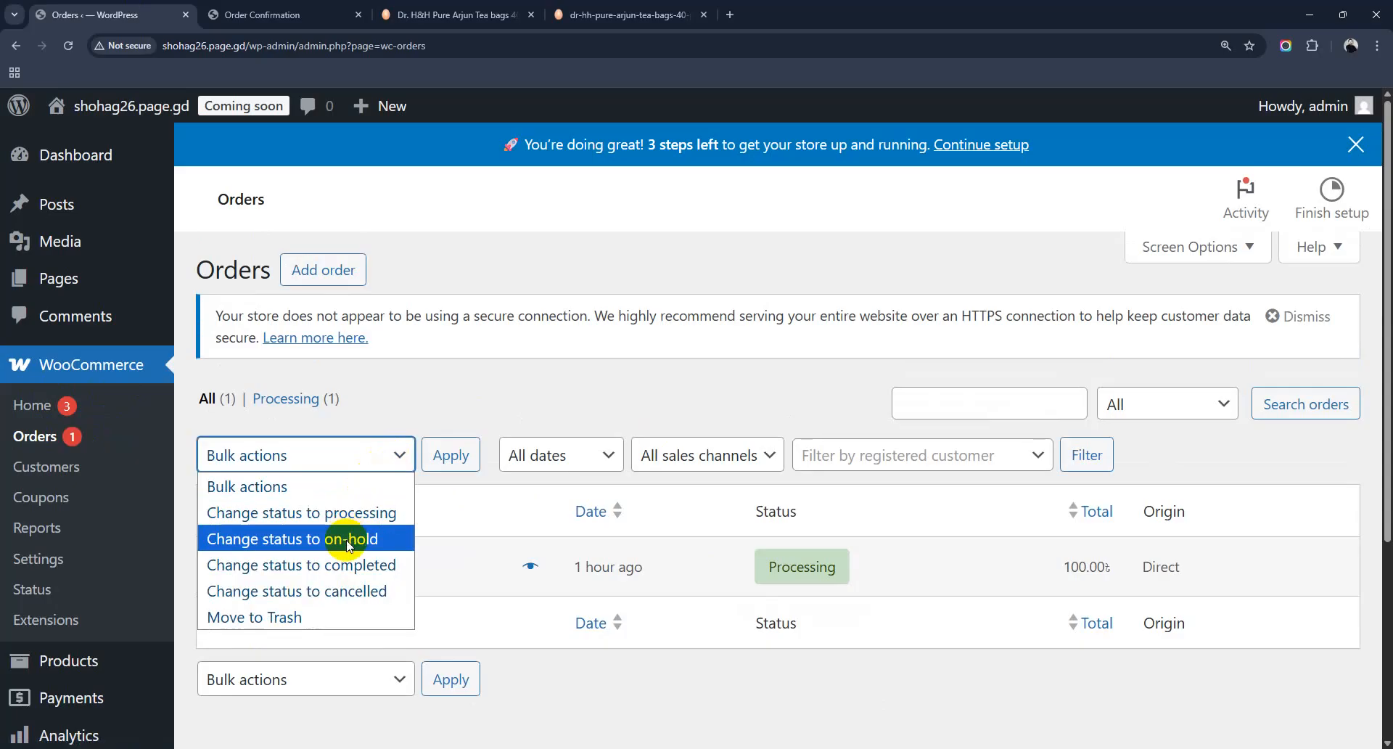
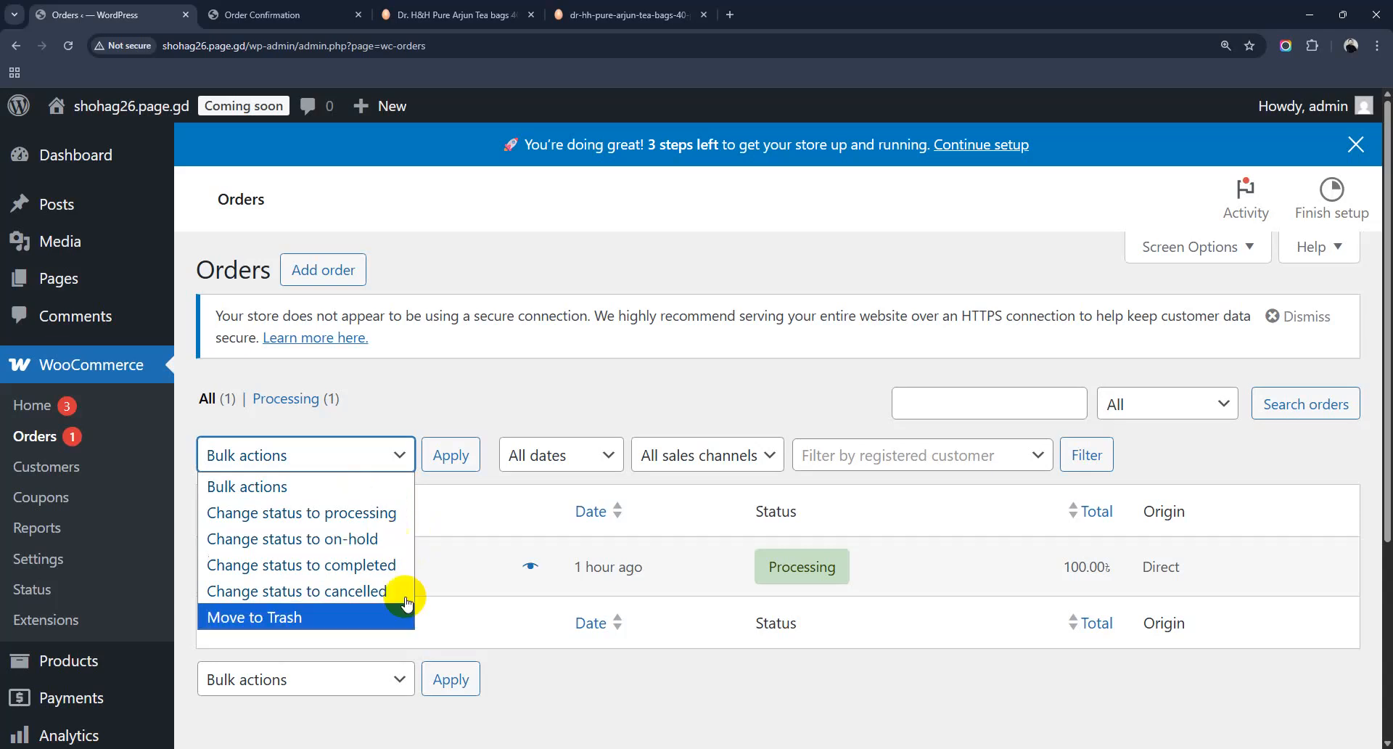
Step: Reload the orders list, then search ThemeForest for 'radios' themes and browse the results
left_click(639, 390)
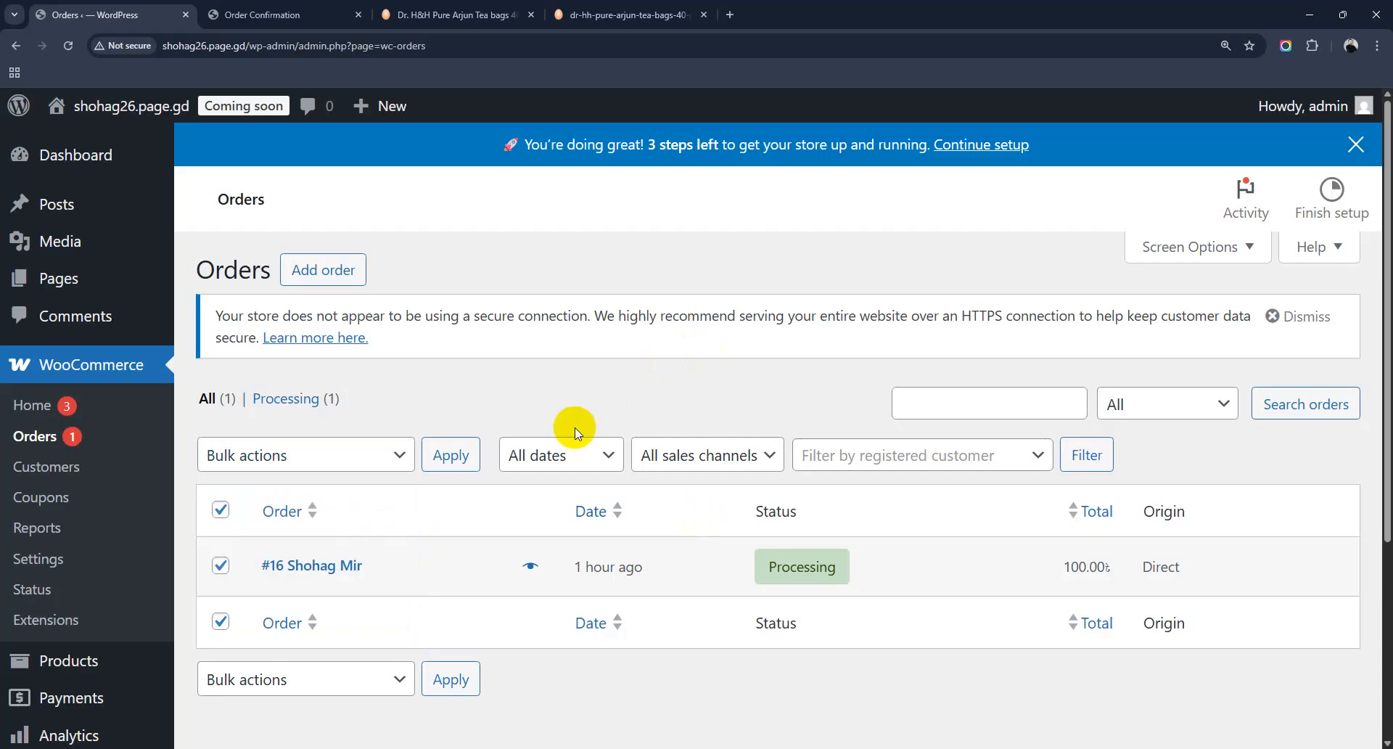
left_click(45, 453)
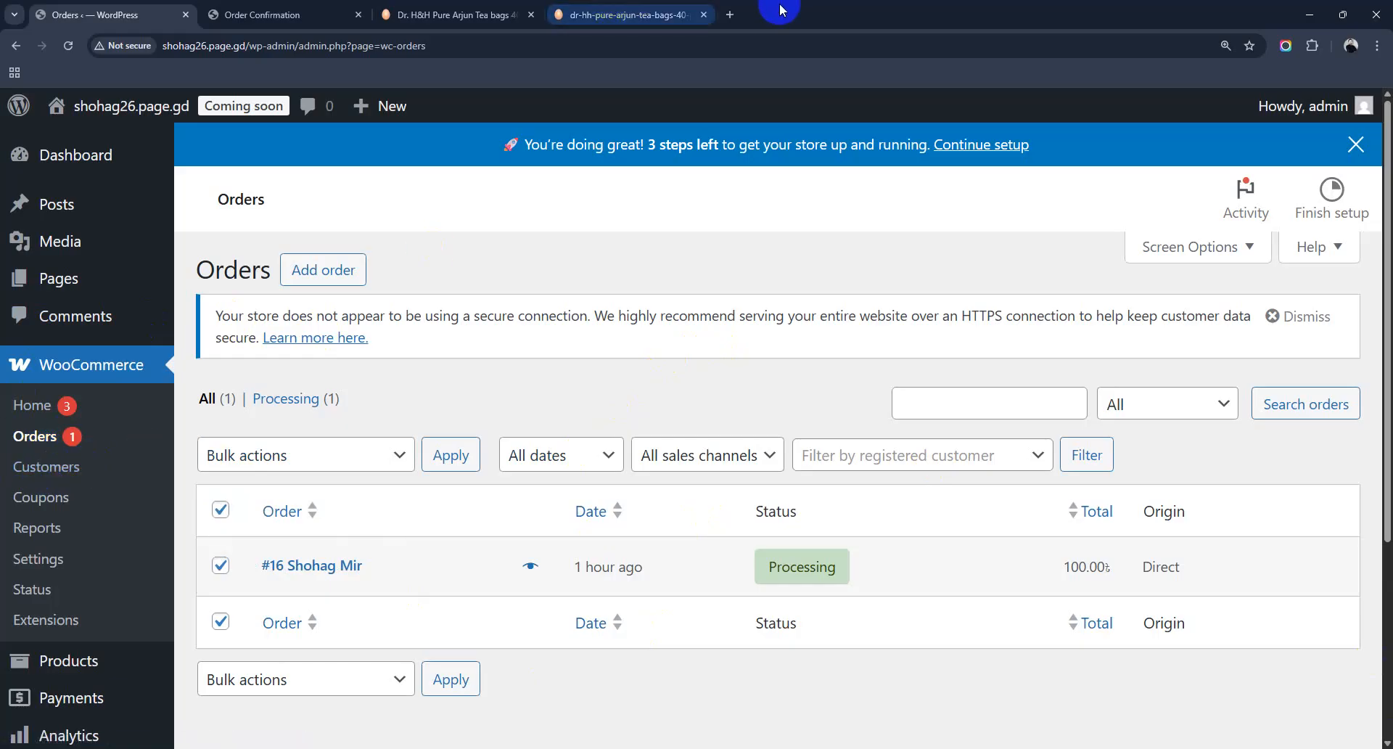
left_click(729, 15)
type("theme")
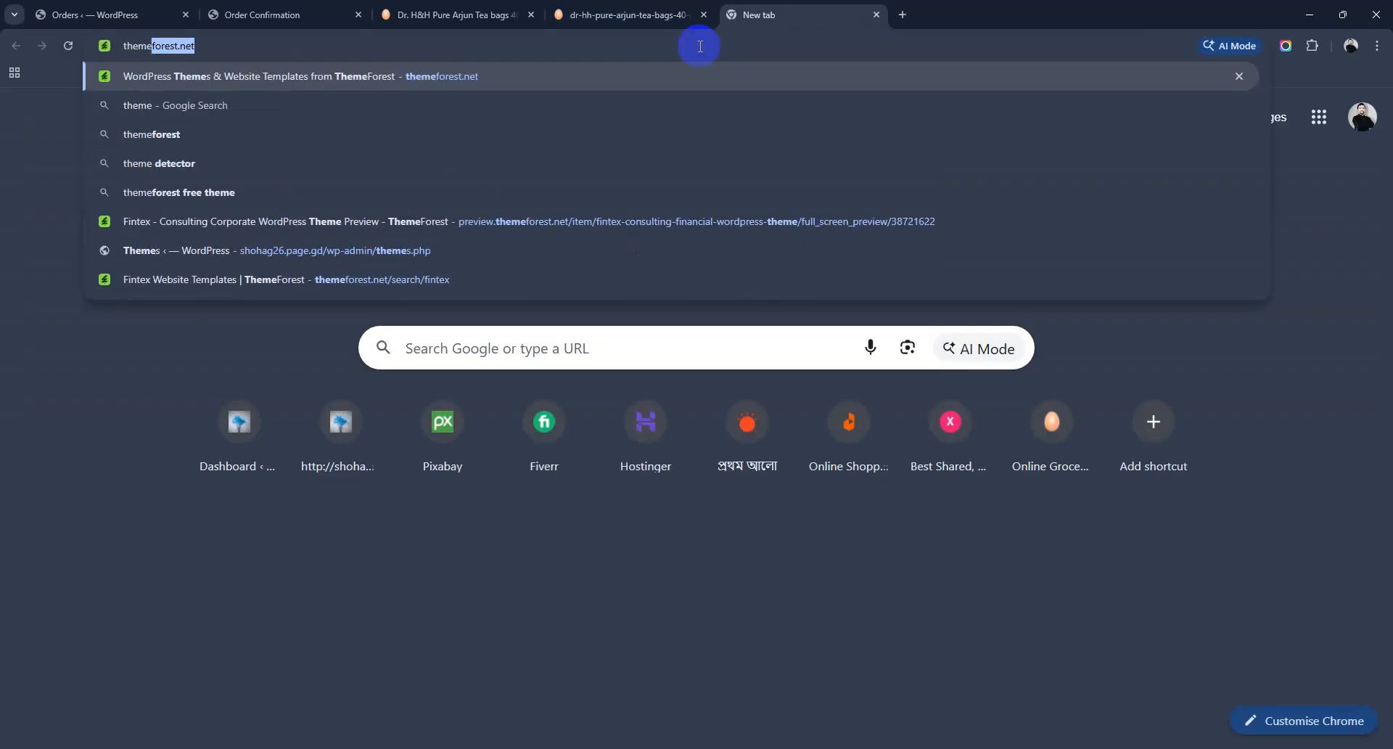
key("Return")
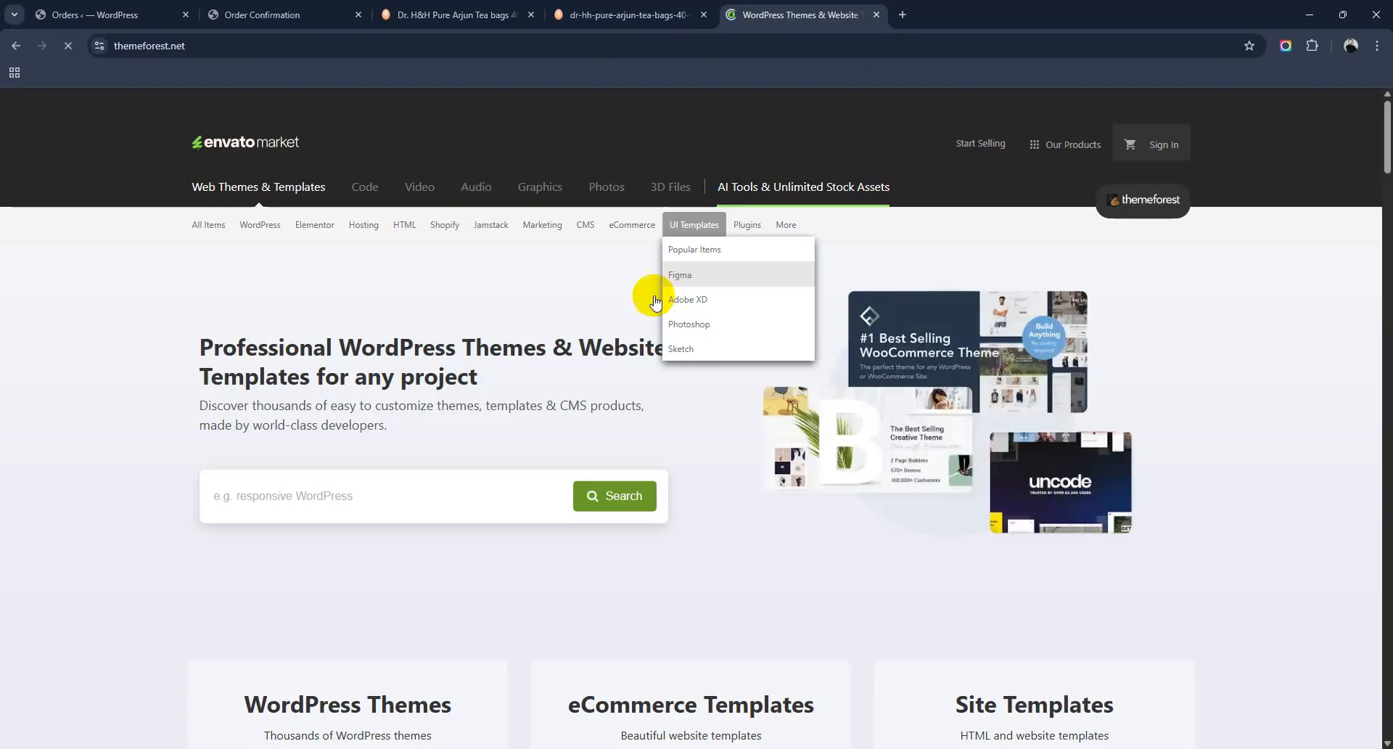
left_click(434, 499)
type("radios")
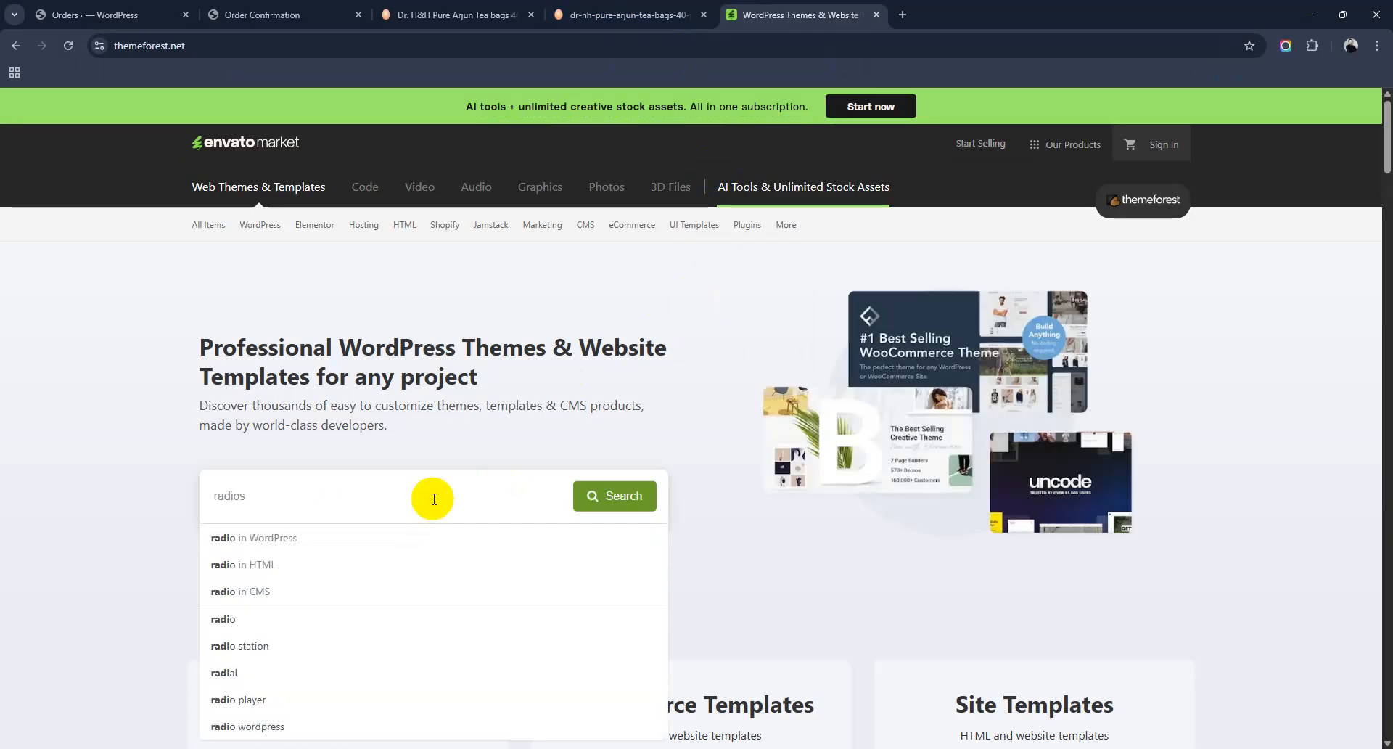
key("Return")
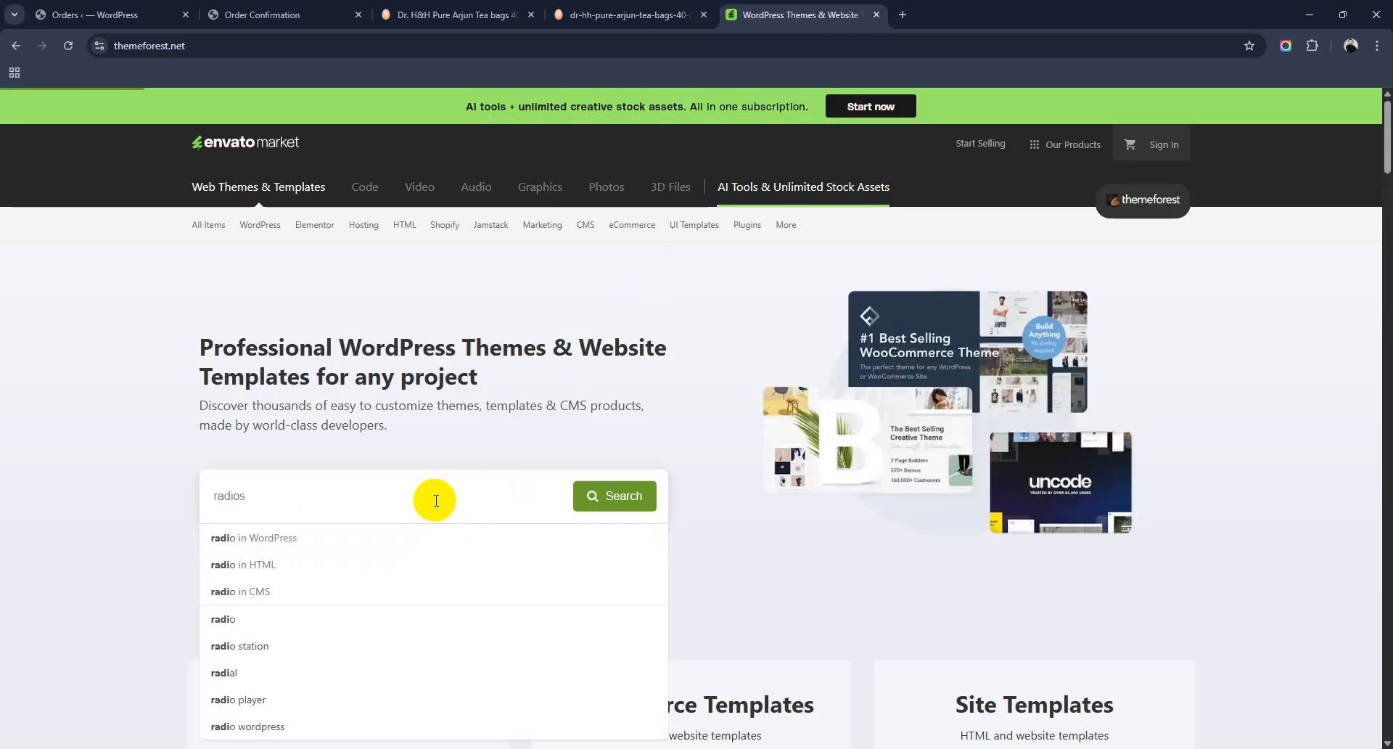
scroll(649, 486, "down", 8)
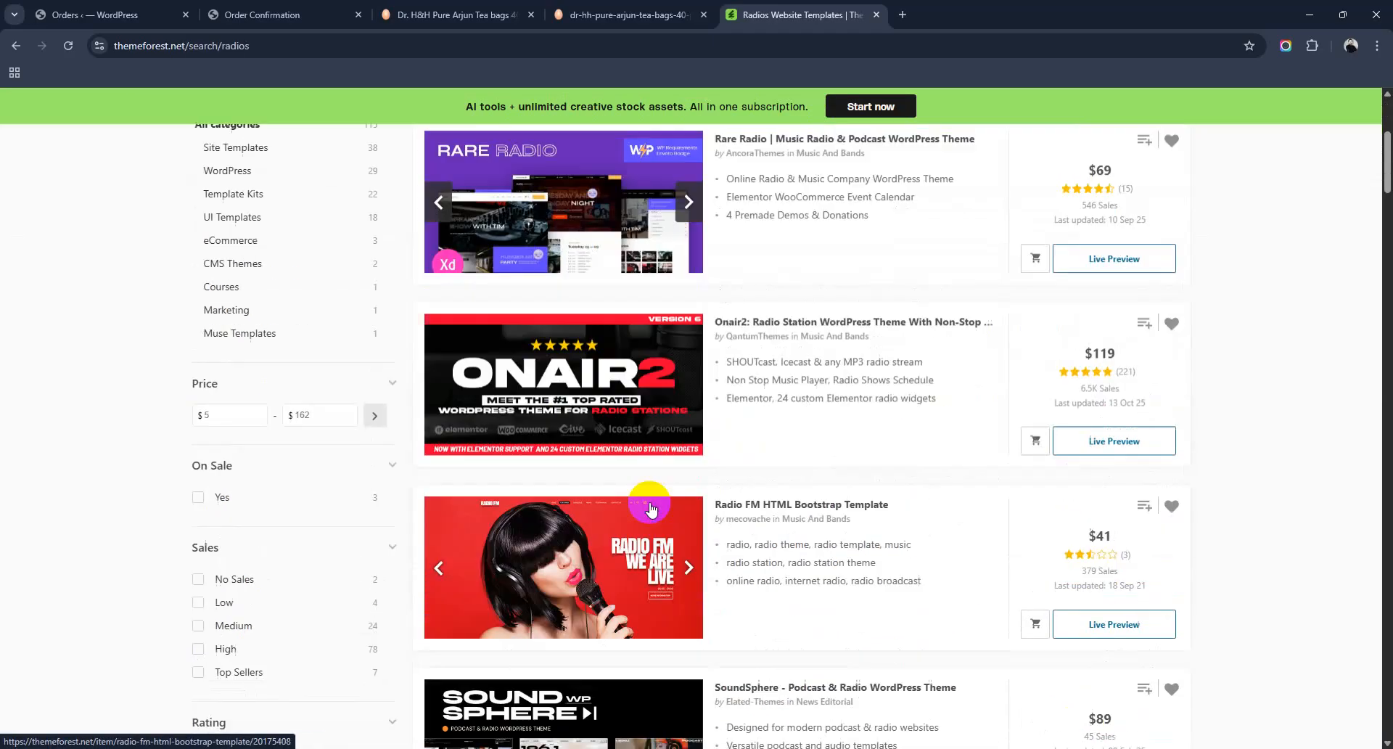
scroll(651, 510, "down", 11)
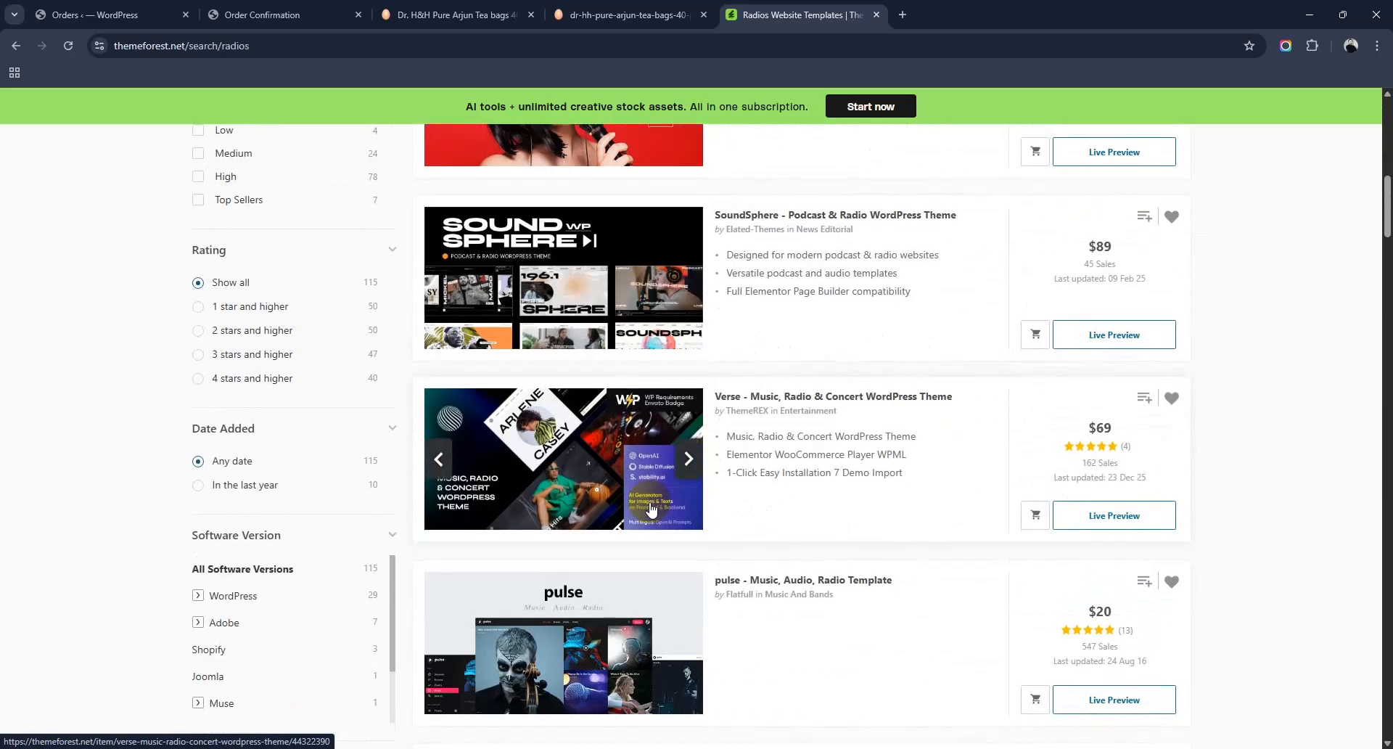
scroll(650, 509, "up", 20)
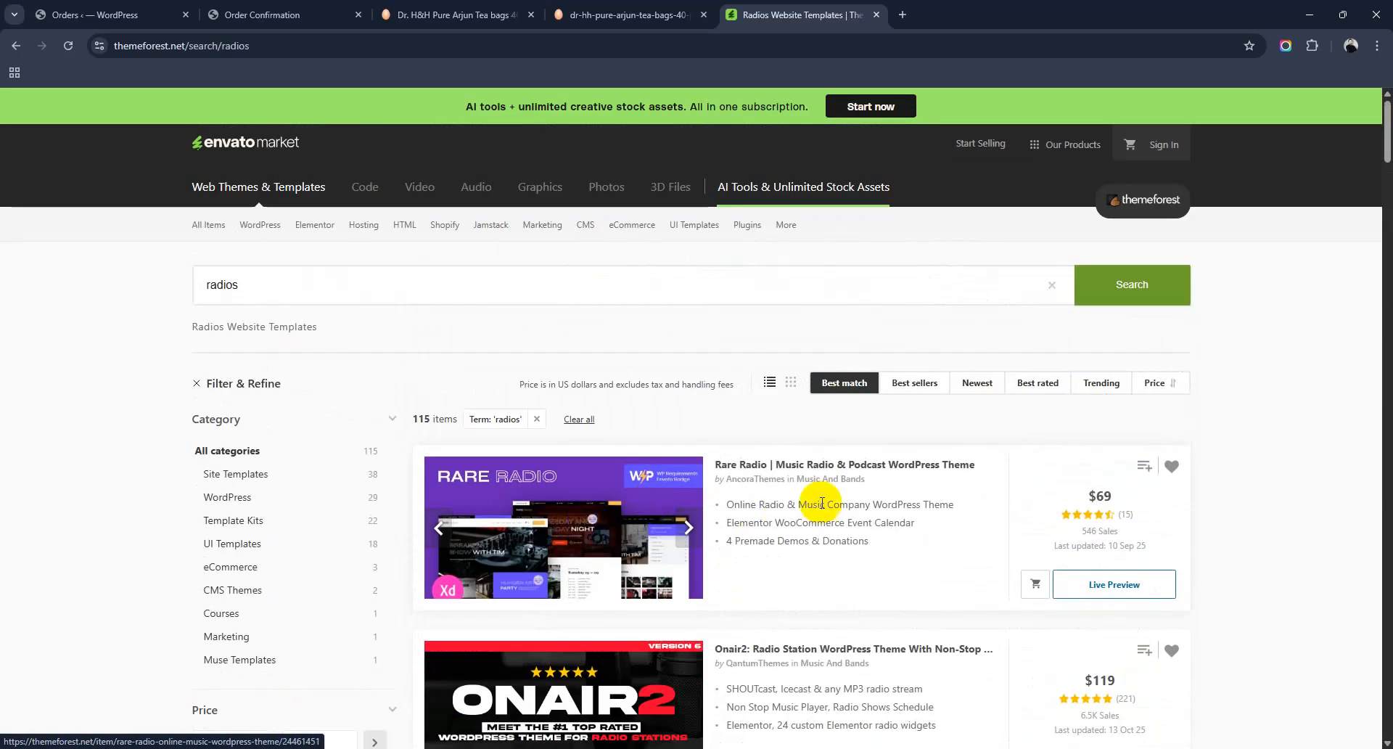
scroll(827, 501, "down", 4)
scroll(852, 494, "down", 3)
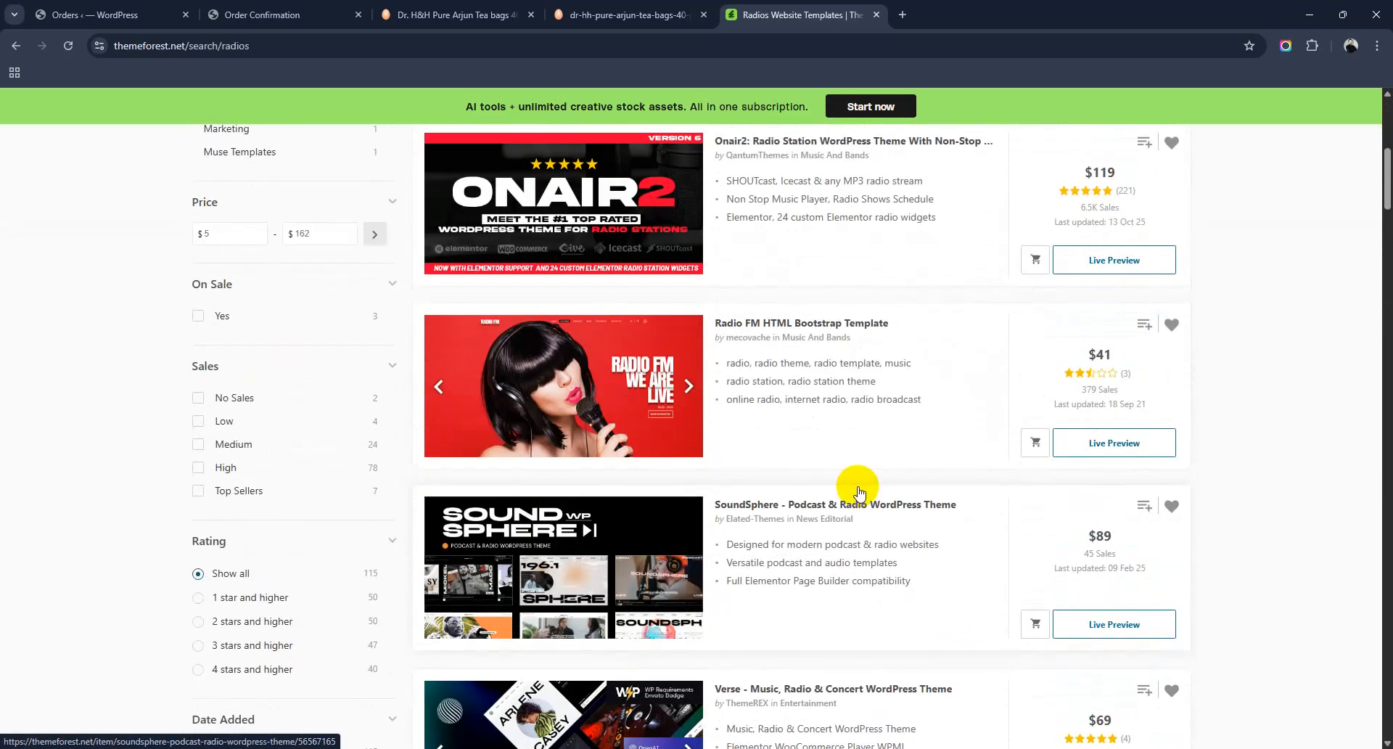
scroll(857, 486, "up", 7)
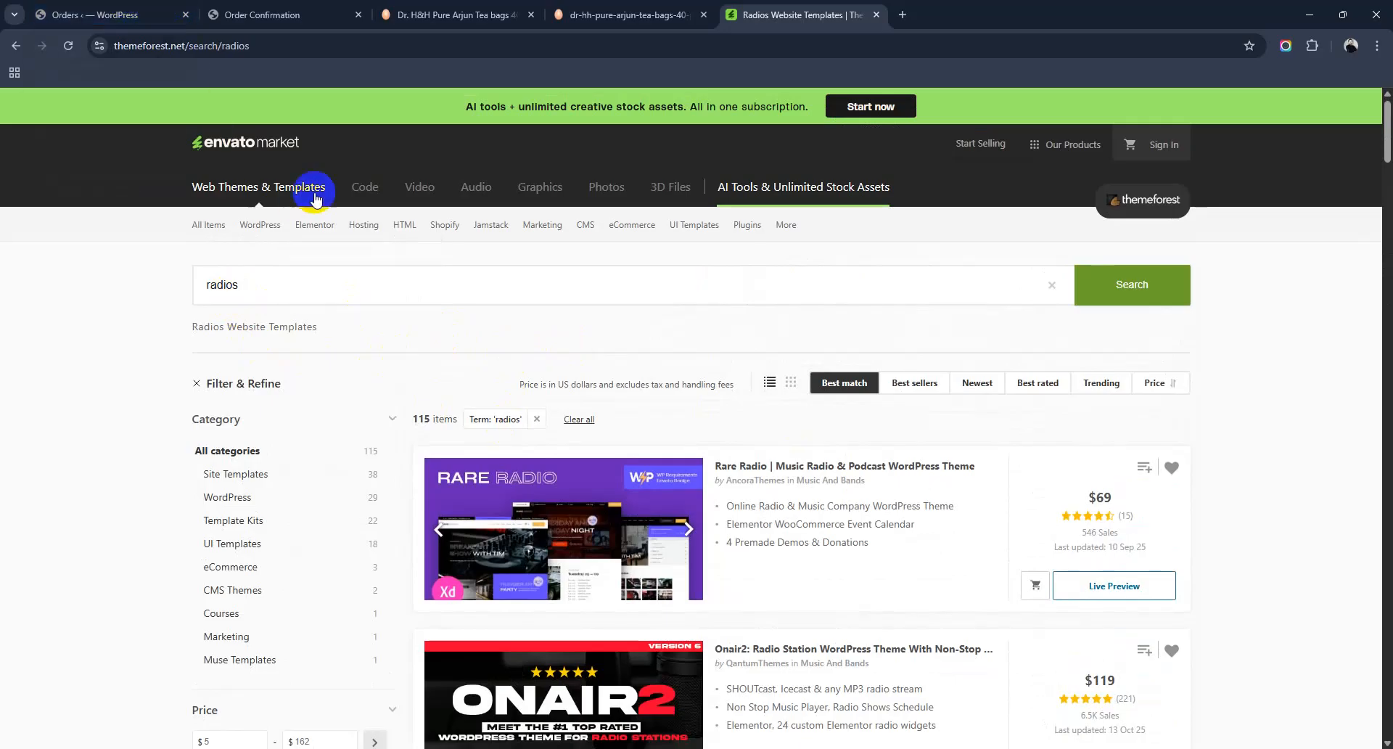
left_click(875, 15)
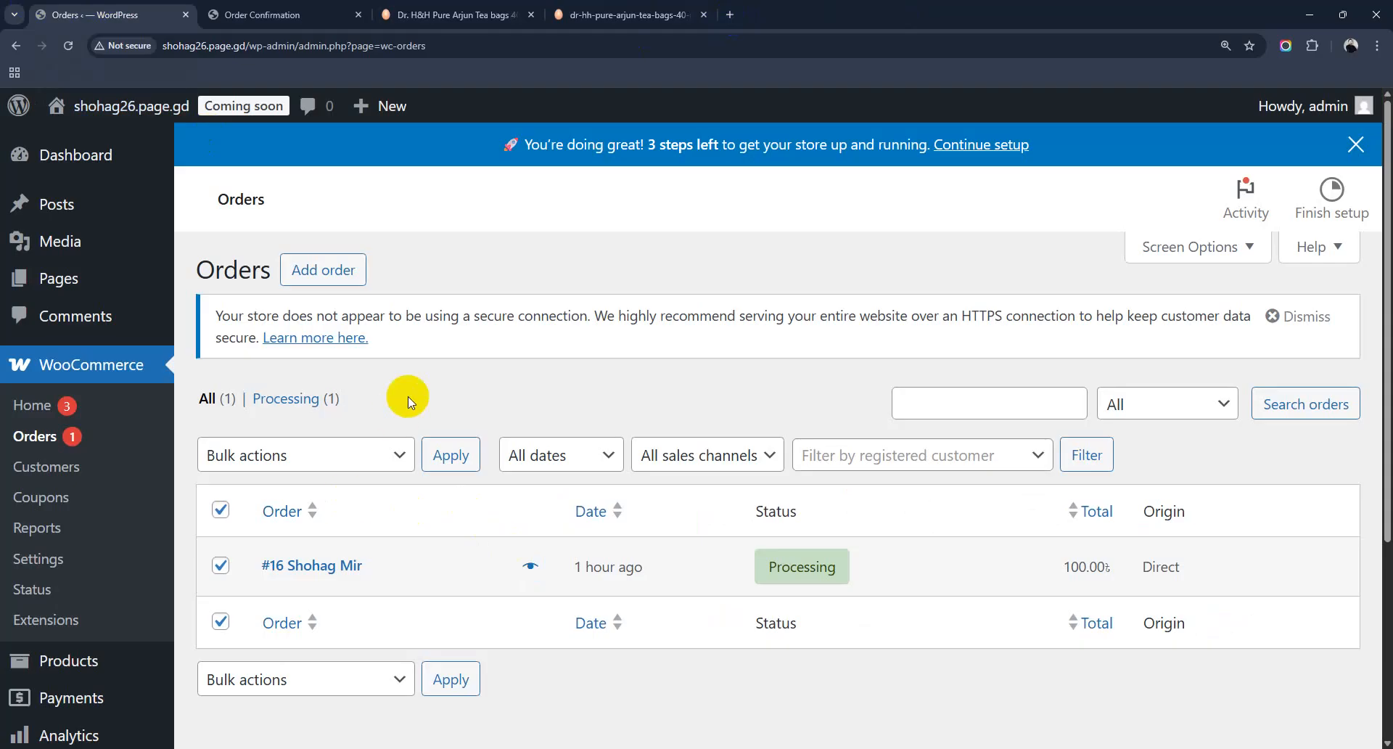
Step: Bring up the Upload Theme form under Appearance > Themes > Add Theme
scroll(108, 406, "down", 4)
mouse_move(82, 542)
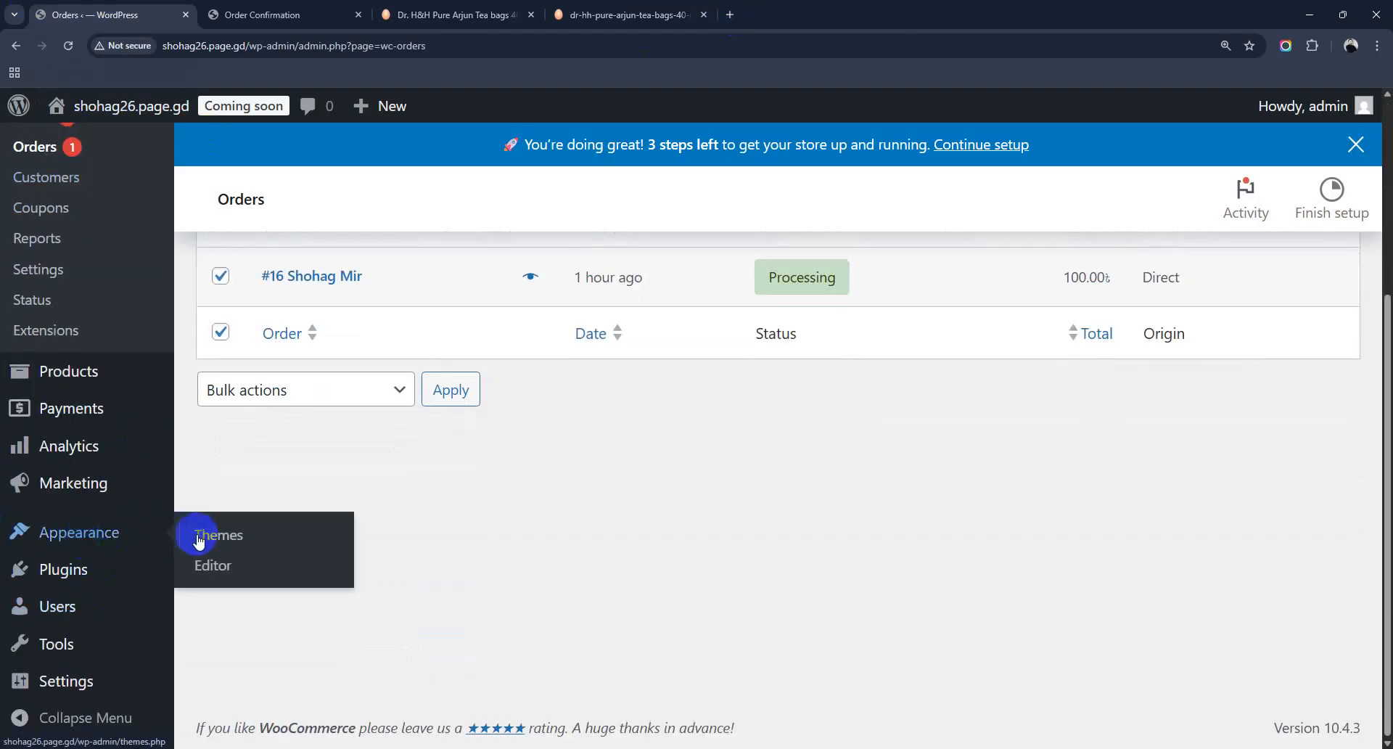
left_click(207, 537)
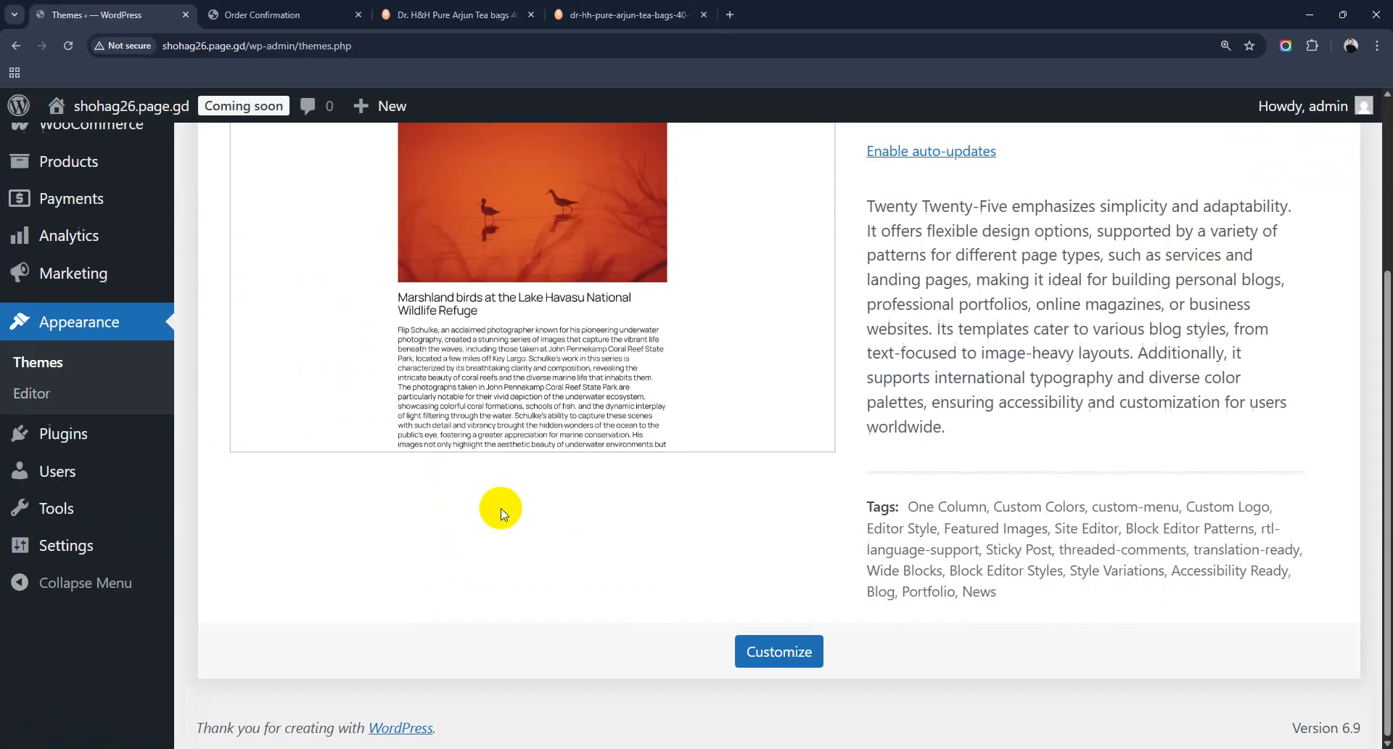
scroll(444, 323, "up", 5)
left_click(402, 165)
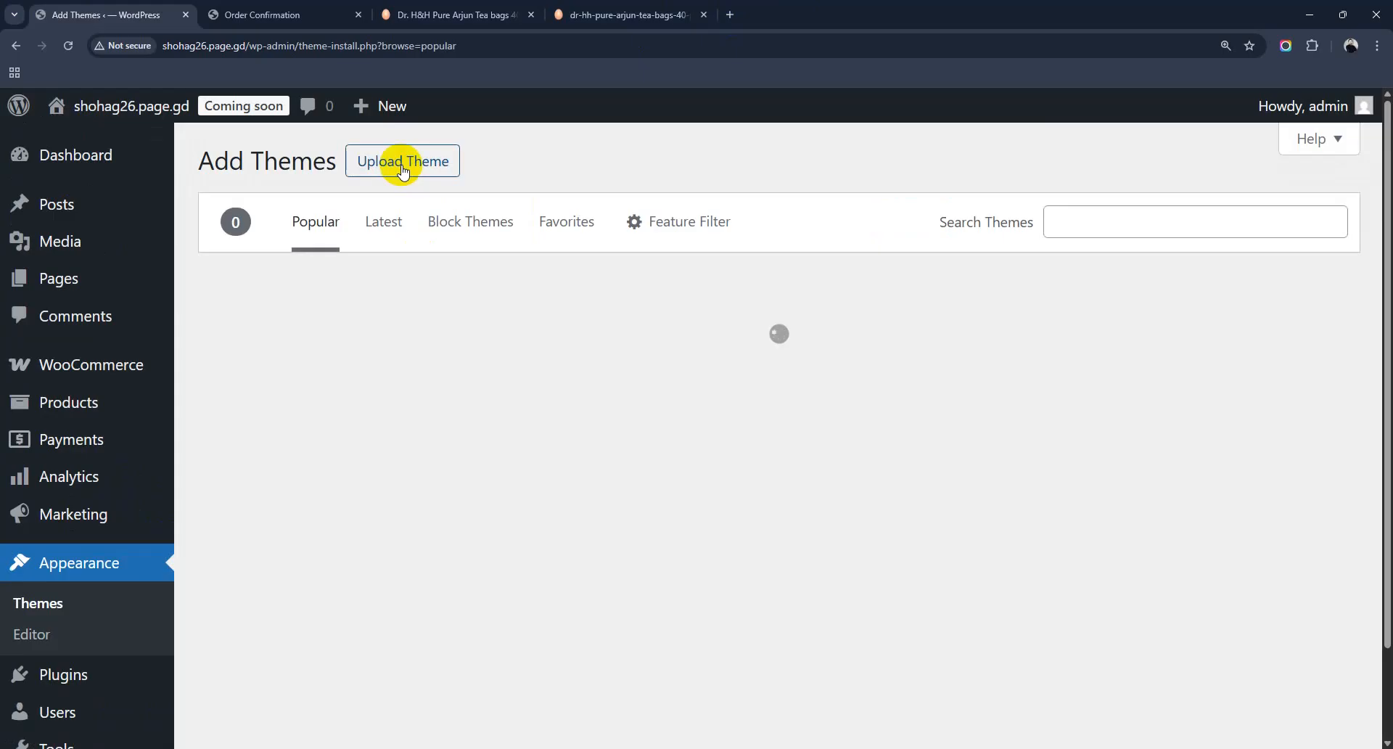
left_click(403, 167)
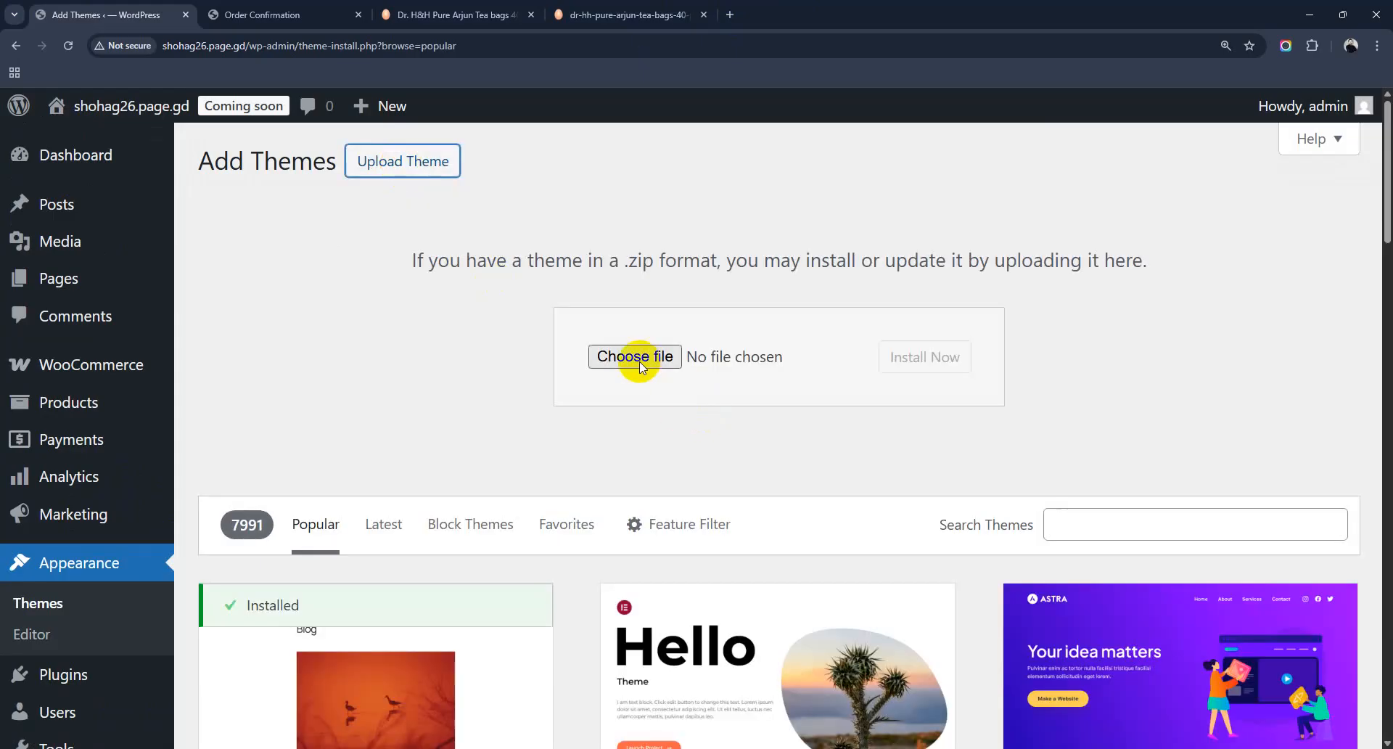
Step: Choose radios.zip from the Desktop and install it
left_click(640, 363)
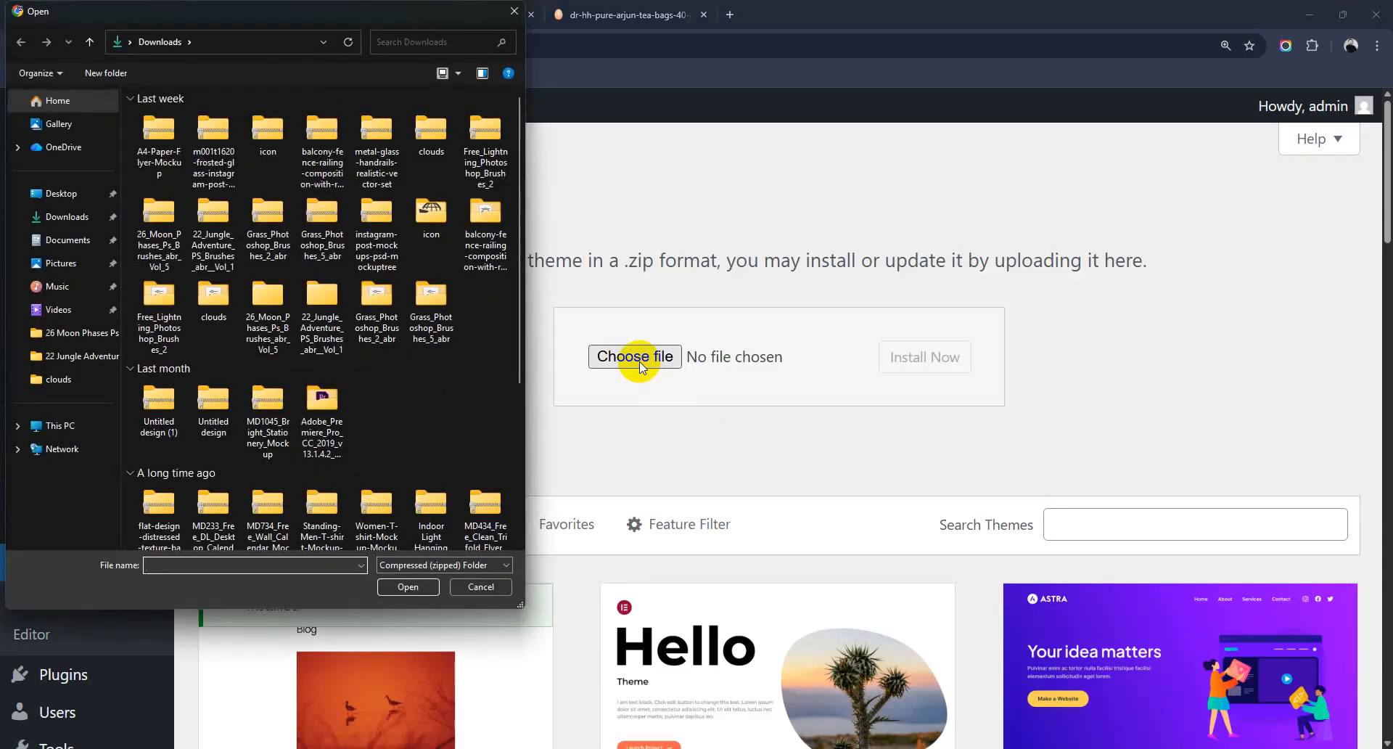
left_click(61, 195)
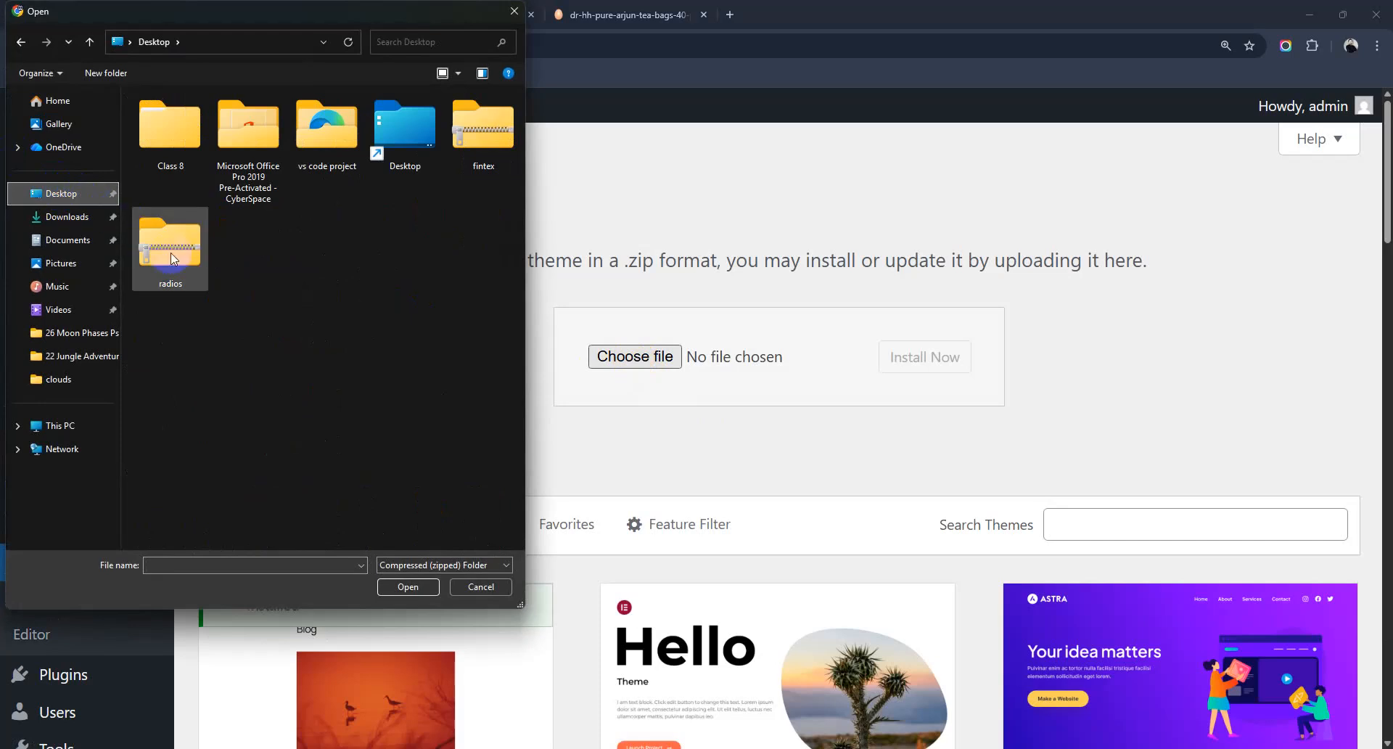
left_click(194, 290)
left_click(401, 589)
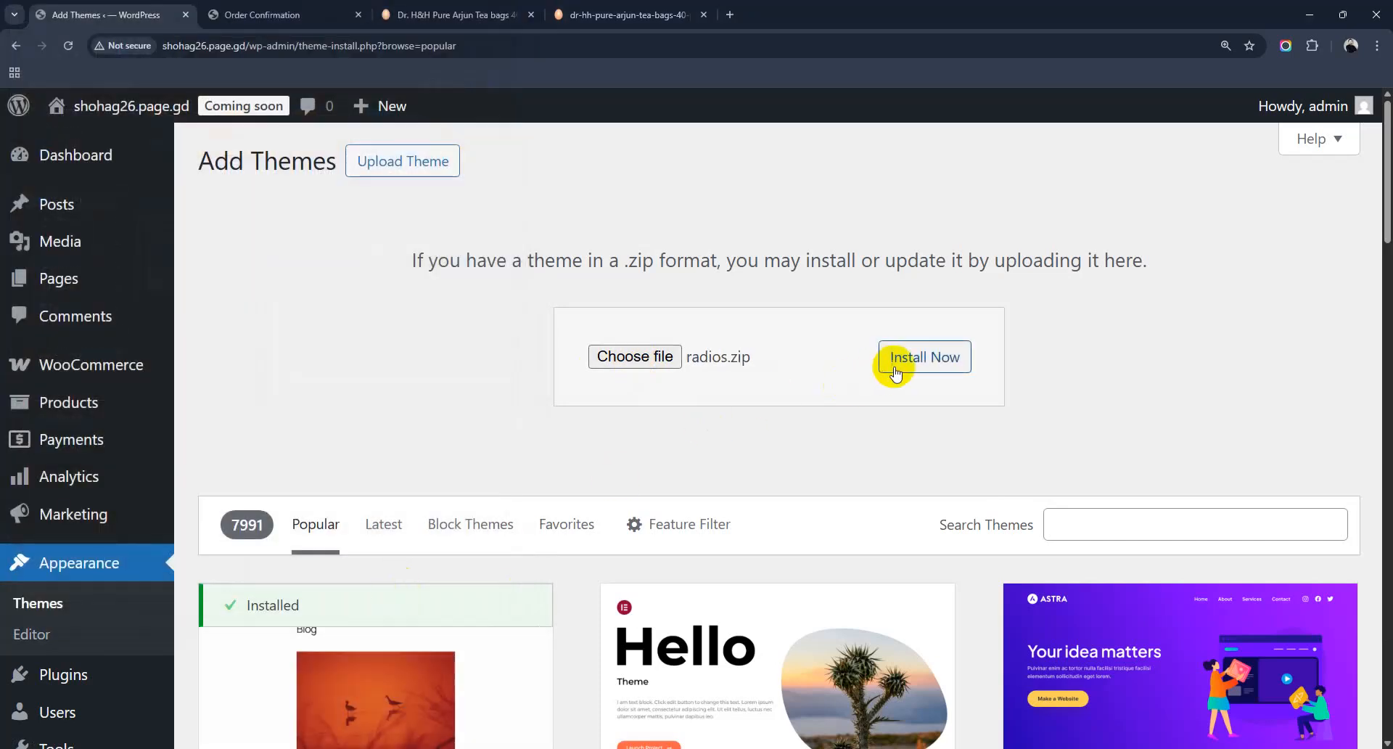
left_click(920, 364)
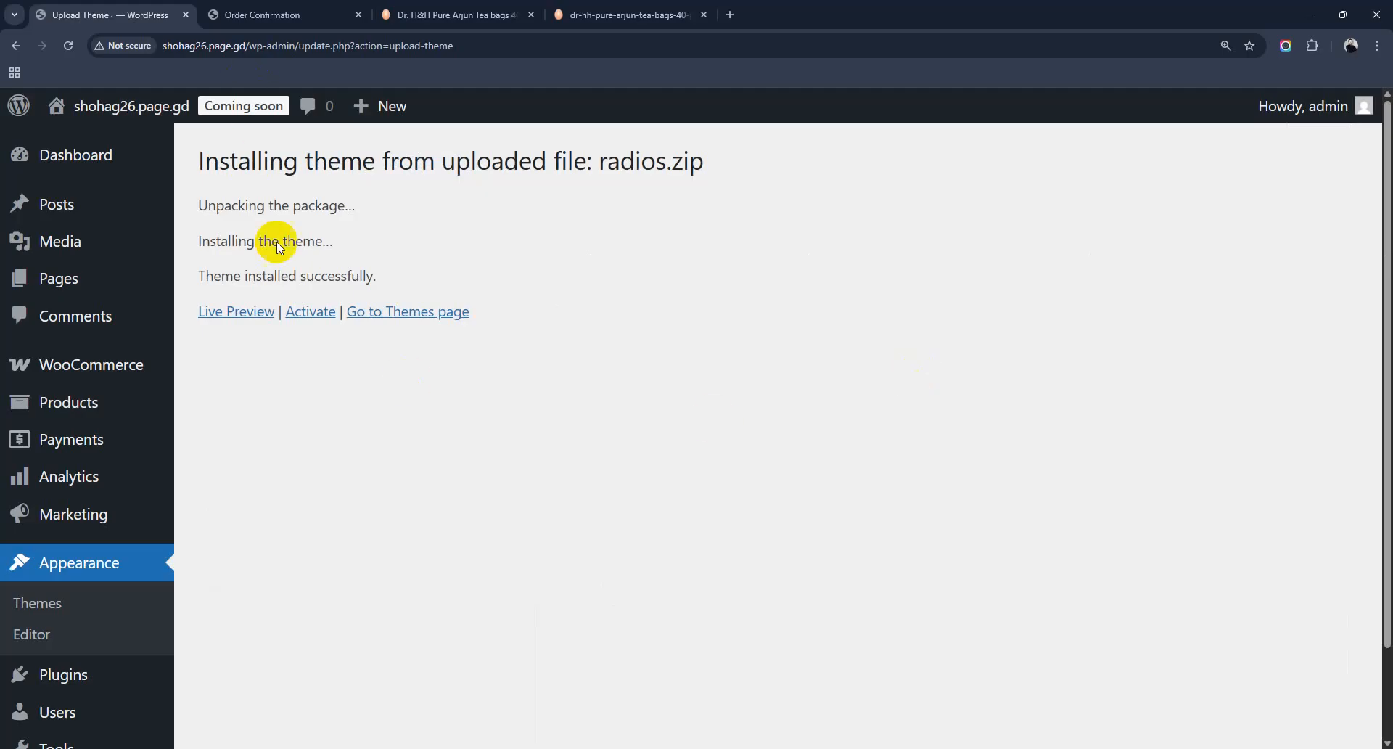
Step: Activate Radios from the theme installer's success page
left_click(312, 313)
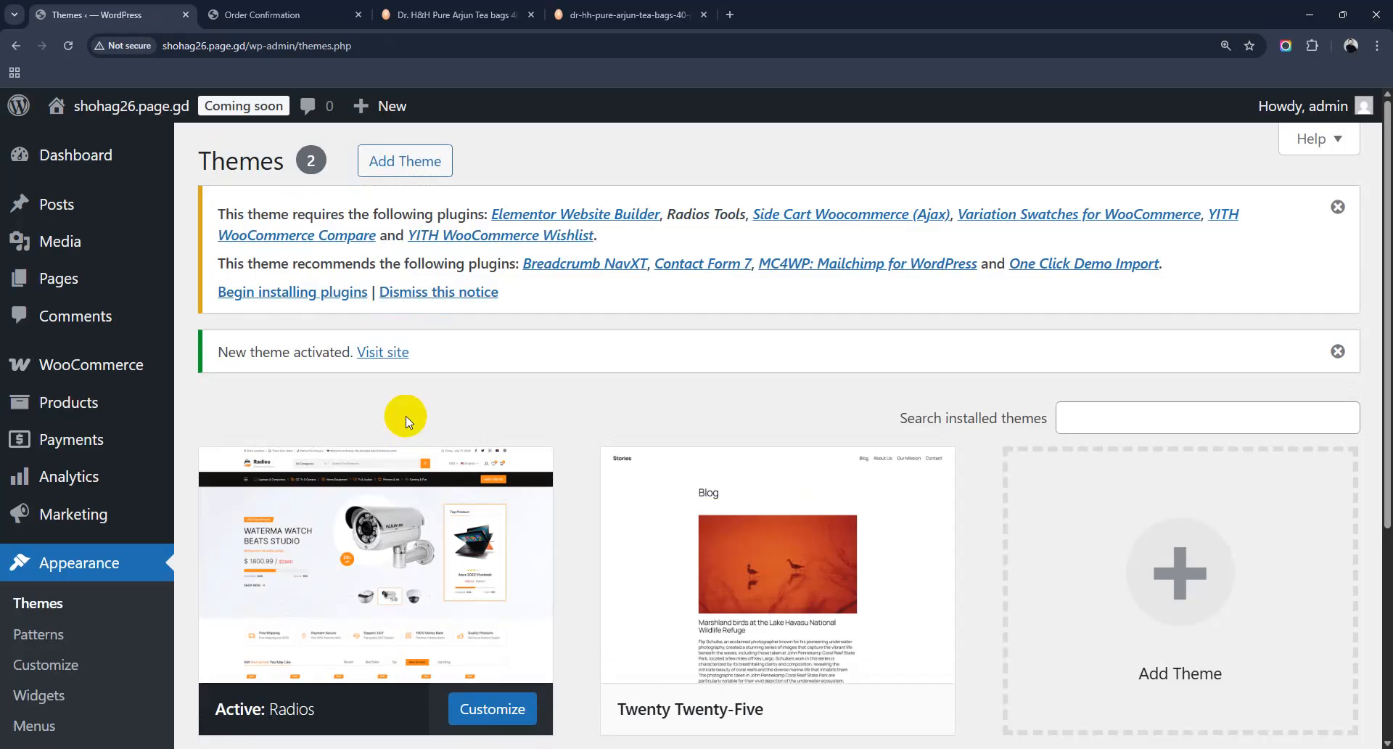
Step: Select all ten required theme plugins and bulk-install them
left_click(254, 298)
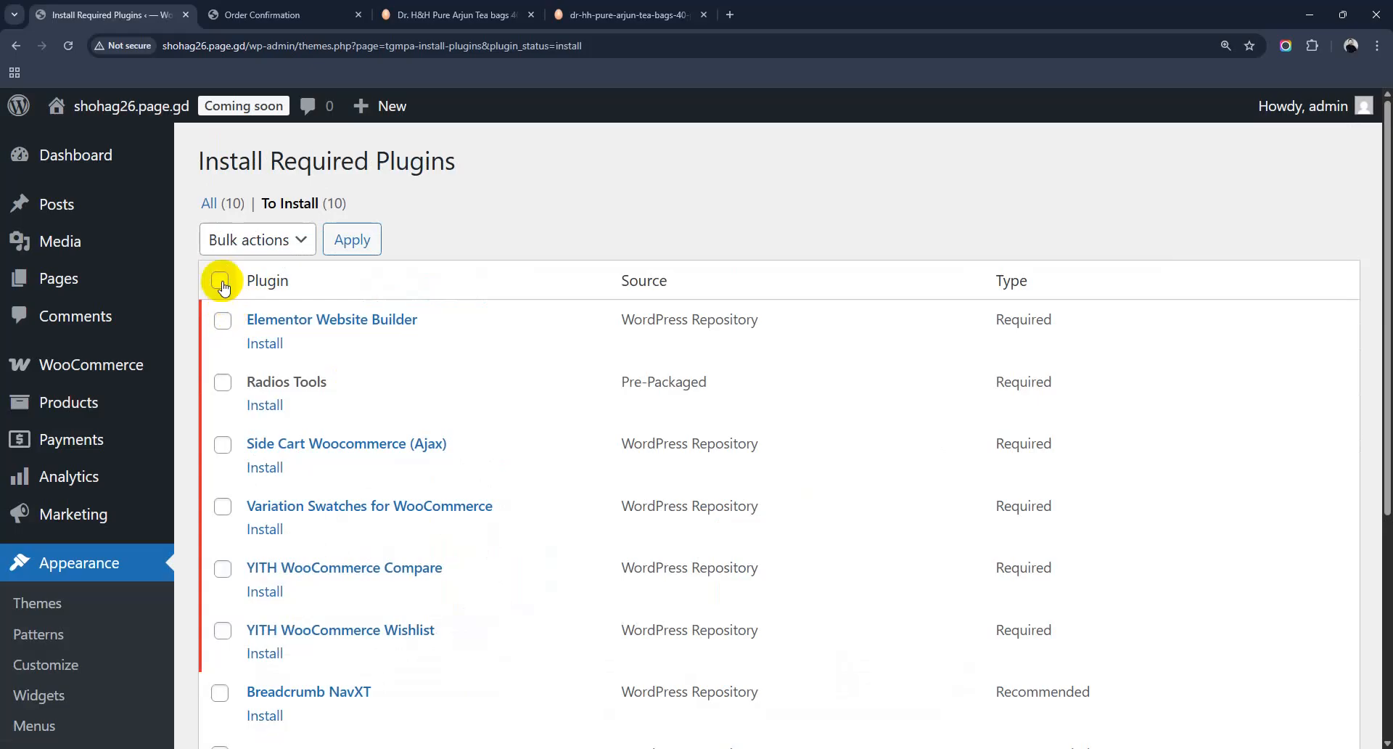
left_click(221, 283)
scroll(352, 374, "down", 5)
scroll(301, 345, "up", 5)
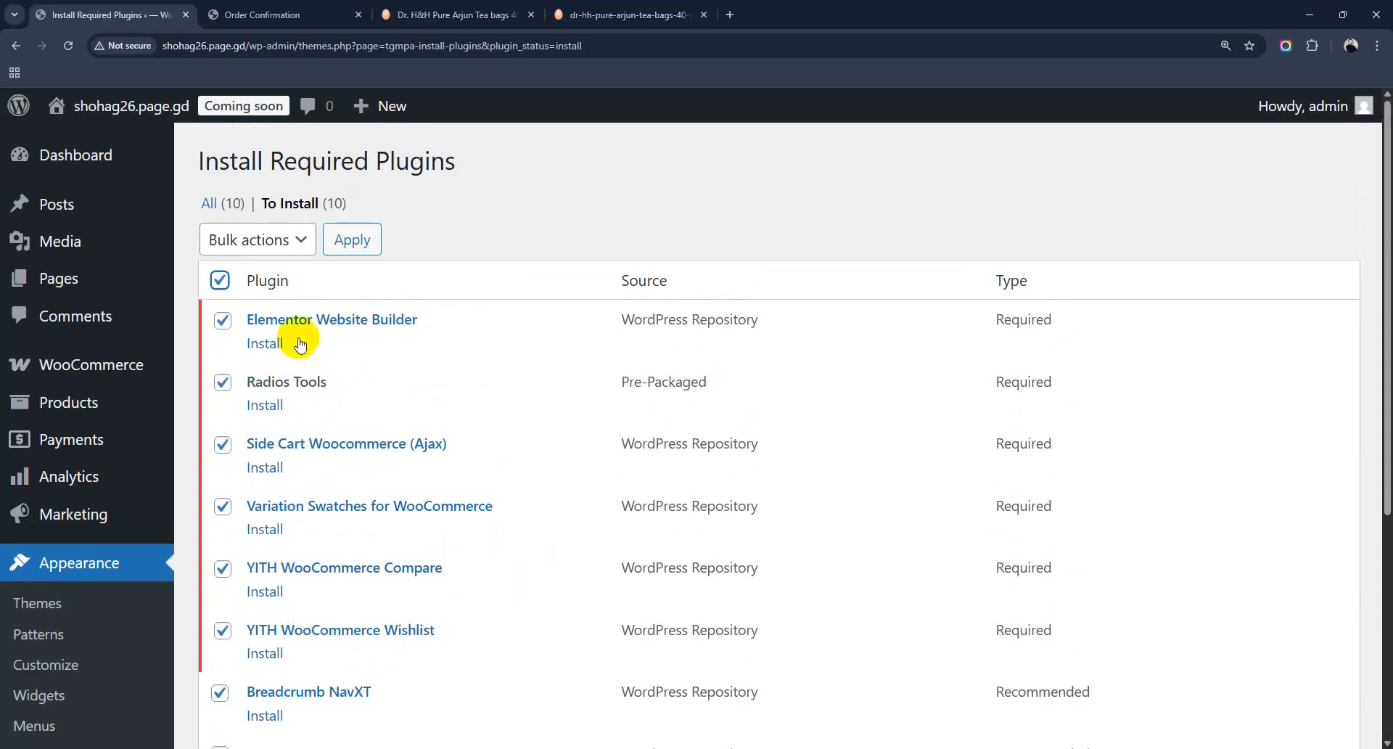
left_click(290, 241)
left_click(279, 293)
left_click(355, 241)
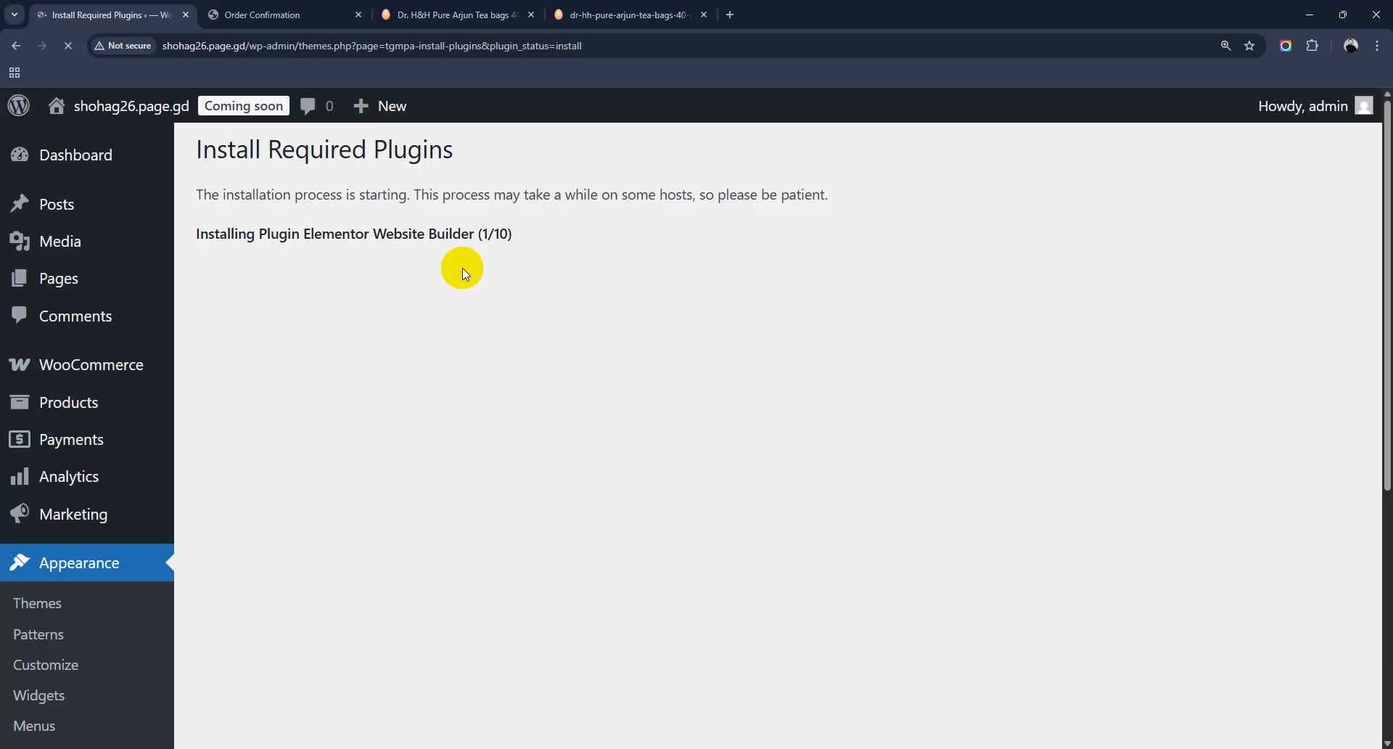
Step: Follow the installation progress, then return to the Required Plugins Installer
scroll(513, 333, "down", 1)
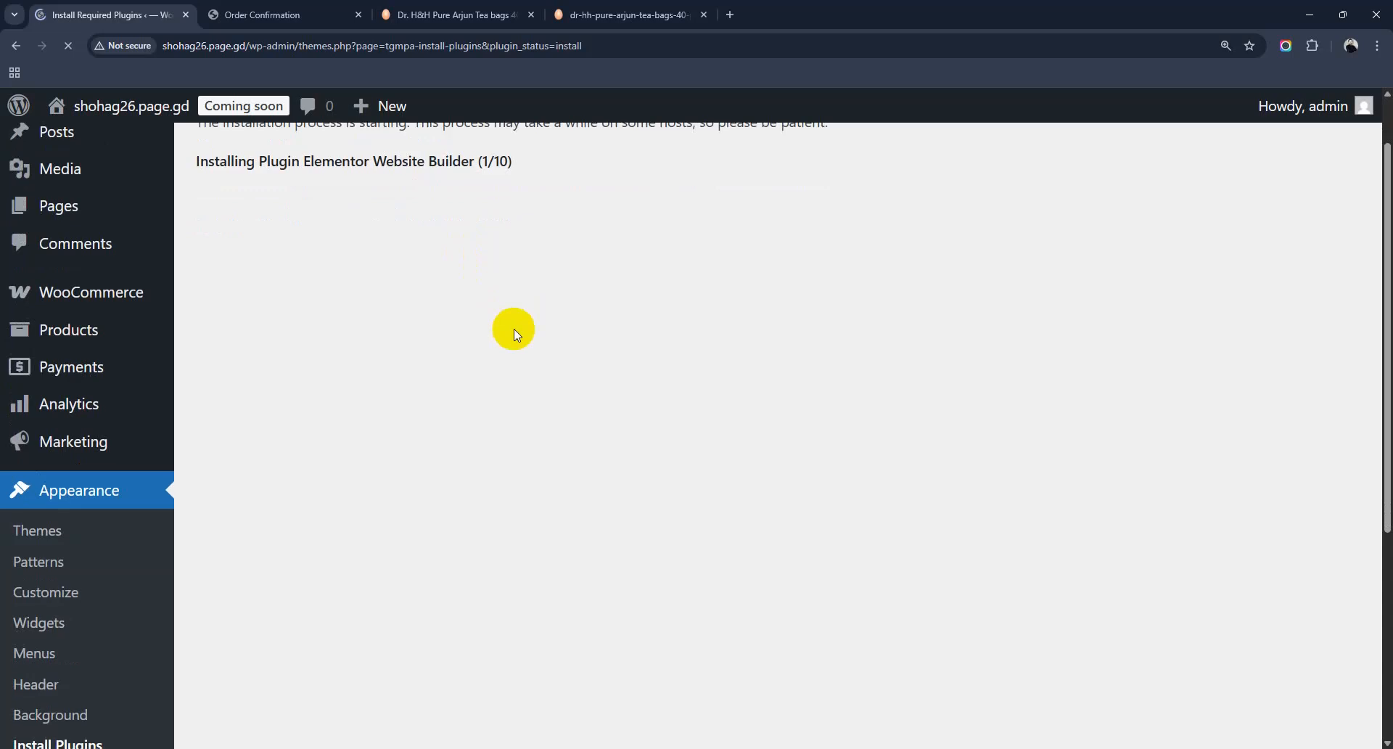
scroll(513, 334, "up", 1)
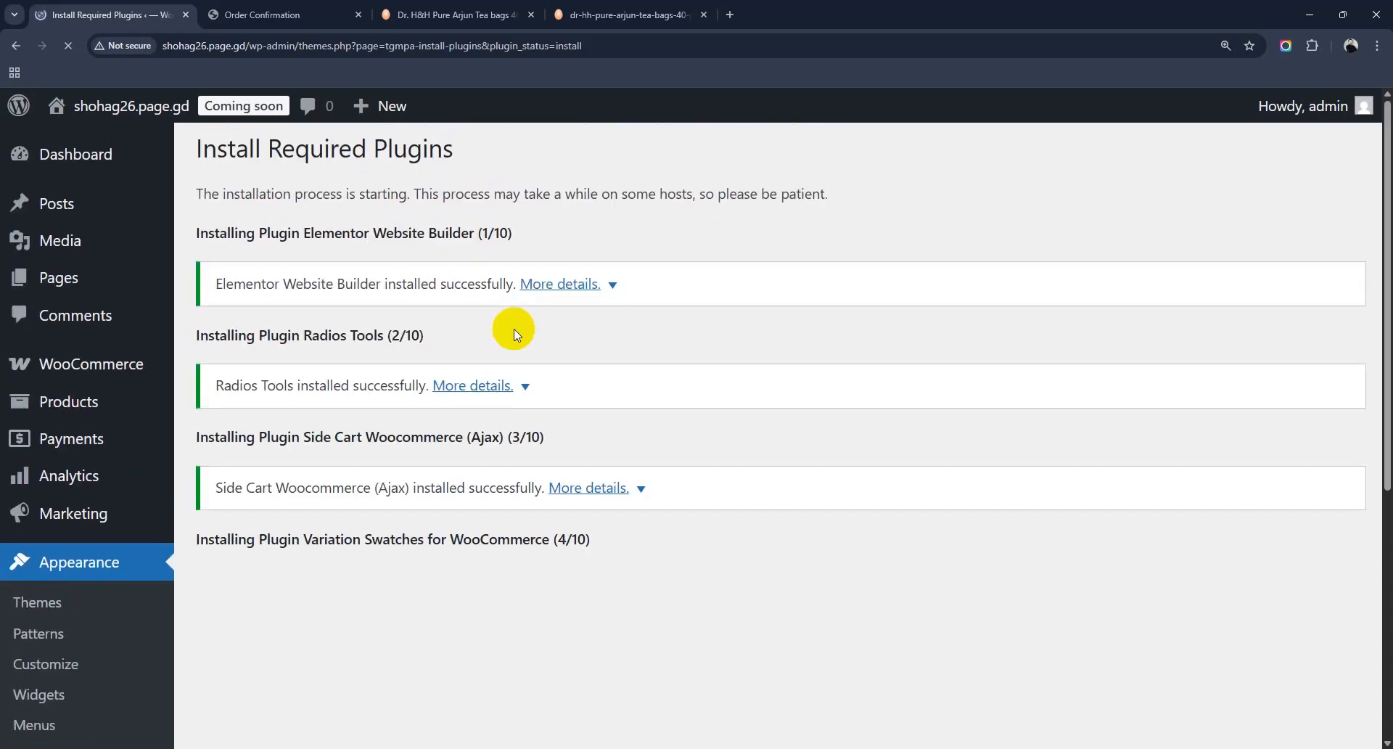
scroll(513, 329, "down", 3)
scroll(514, 329, "down", 2)
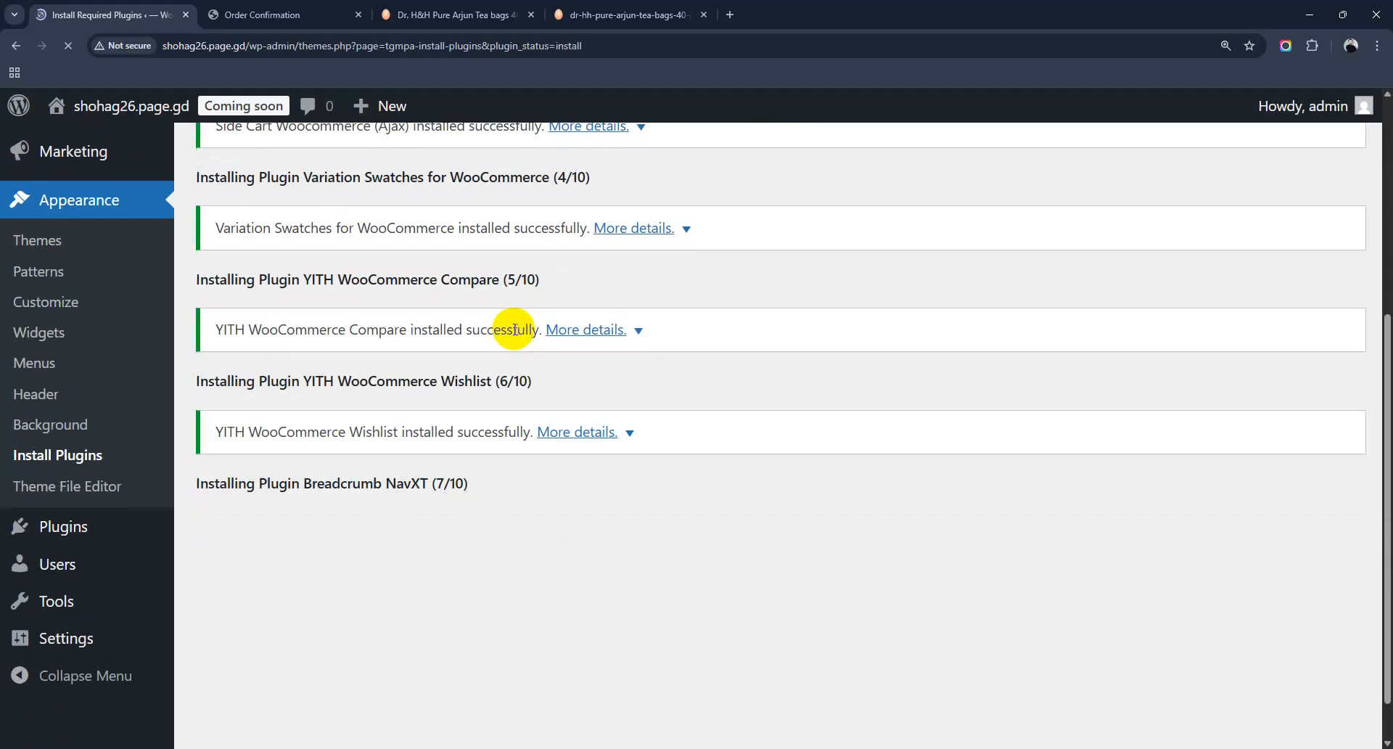
scroll(513, 328, "down", 1)
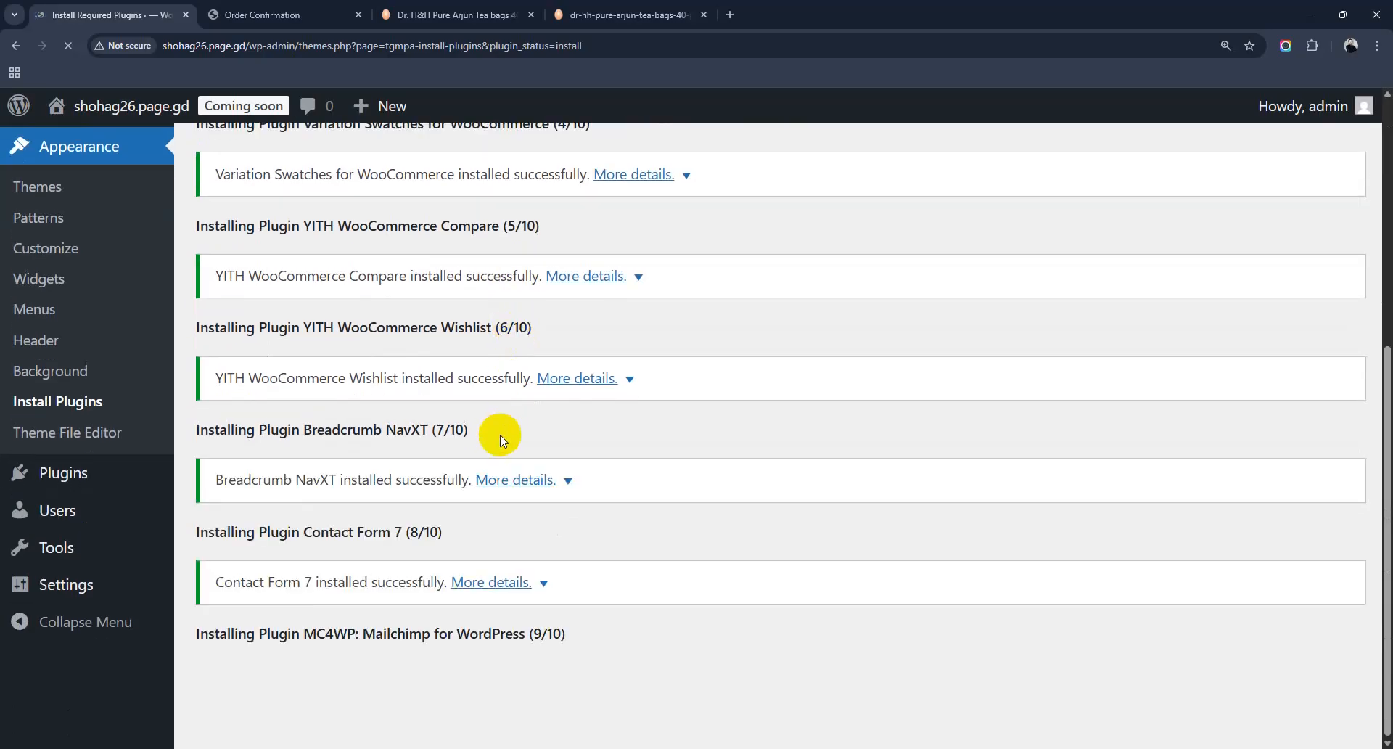
scroll(515, 479, "down", 2)
scroll(501, 653, "down", 1)
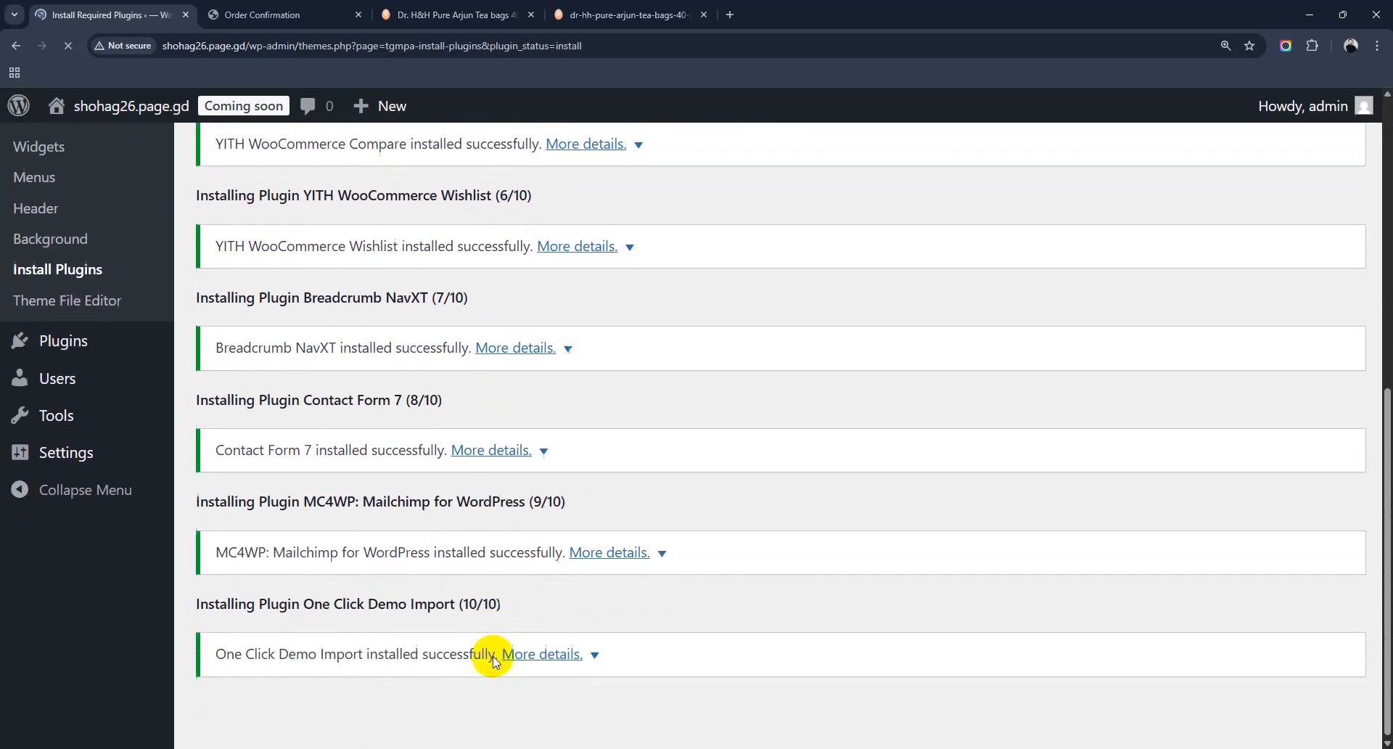
scroll(367, 685, "down", 2)
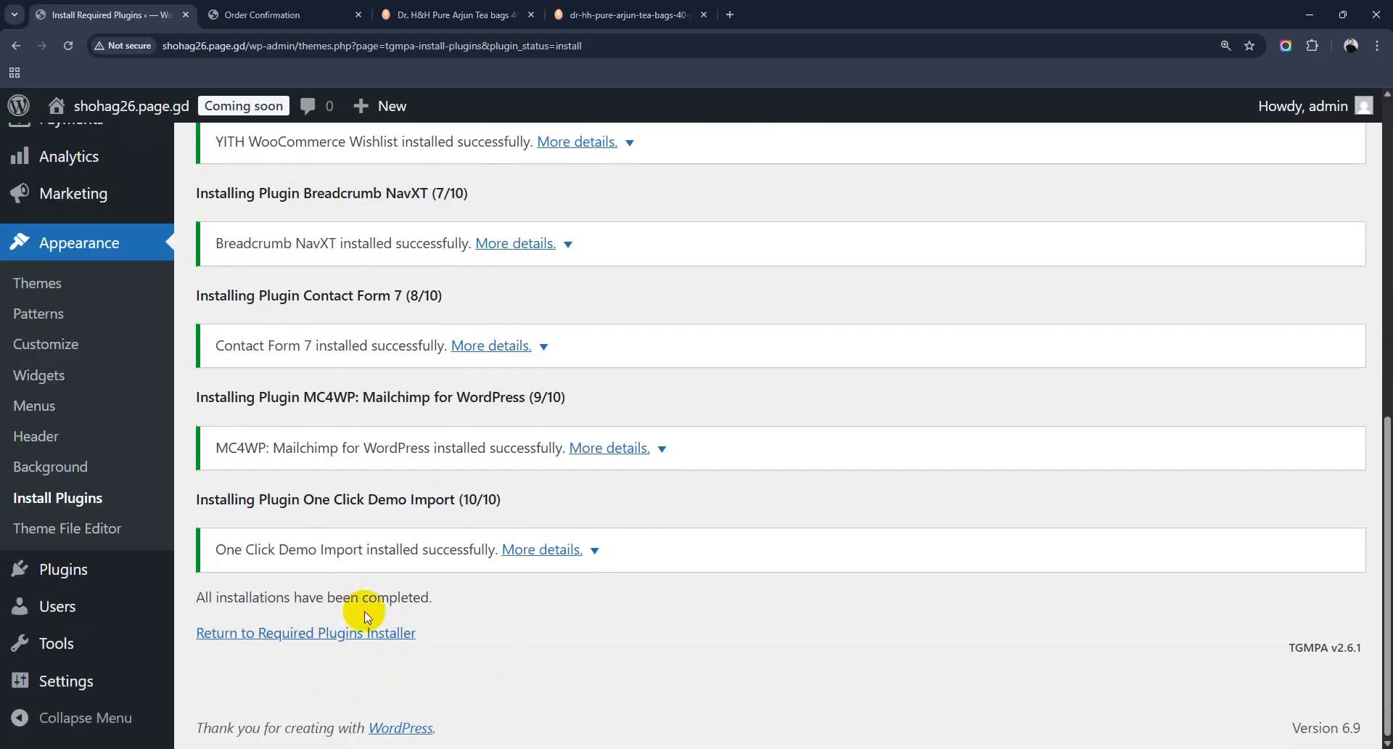
left_click(303, 633)
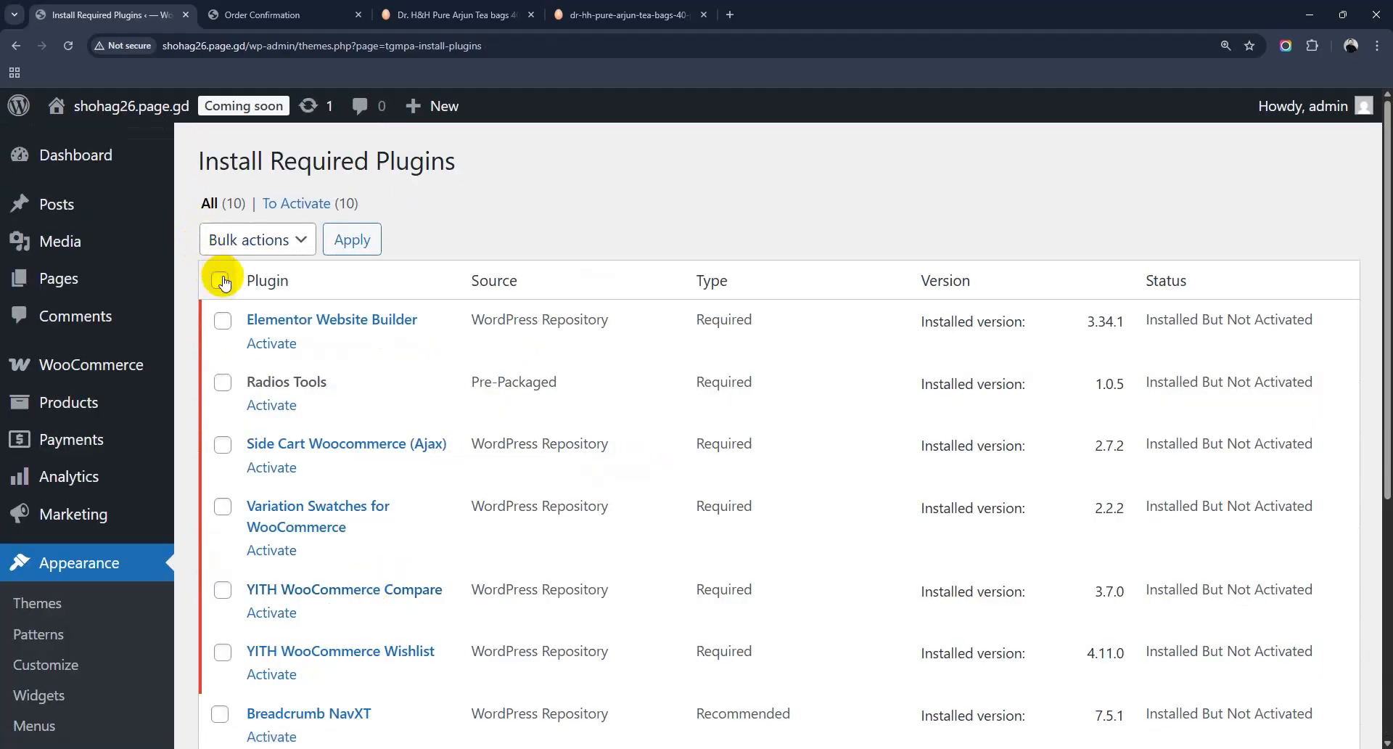
Step: Select all ten plugins, bulk-activate them, then go to the Dashboard
left_click(222, 281)
left_click(303, 241)
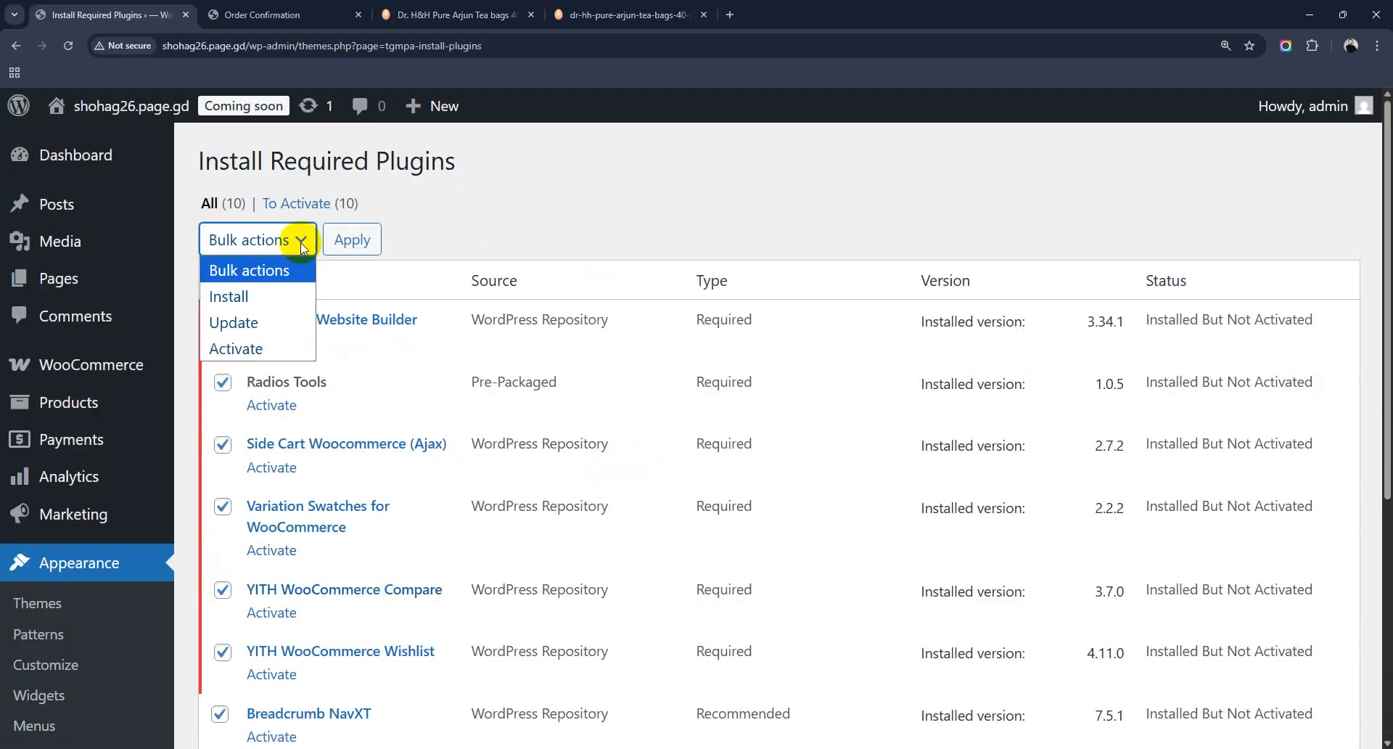
left_click(259, 347)
left_click(352, 239)
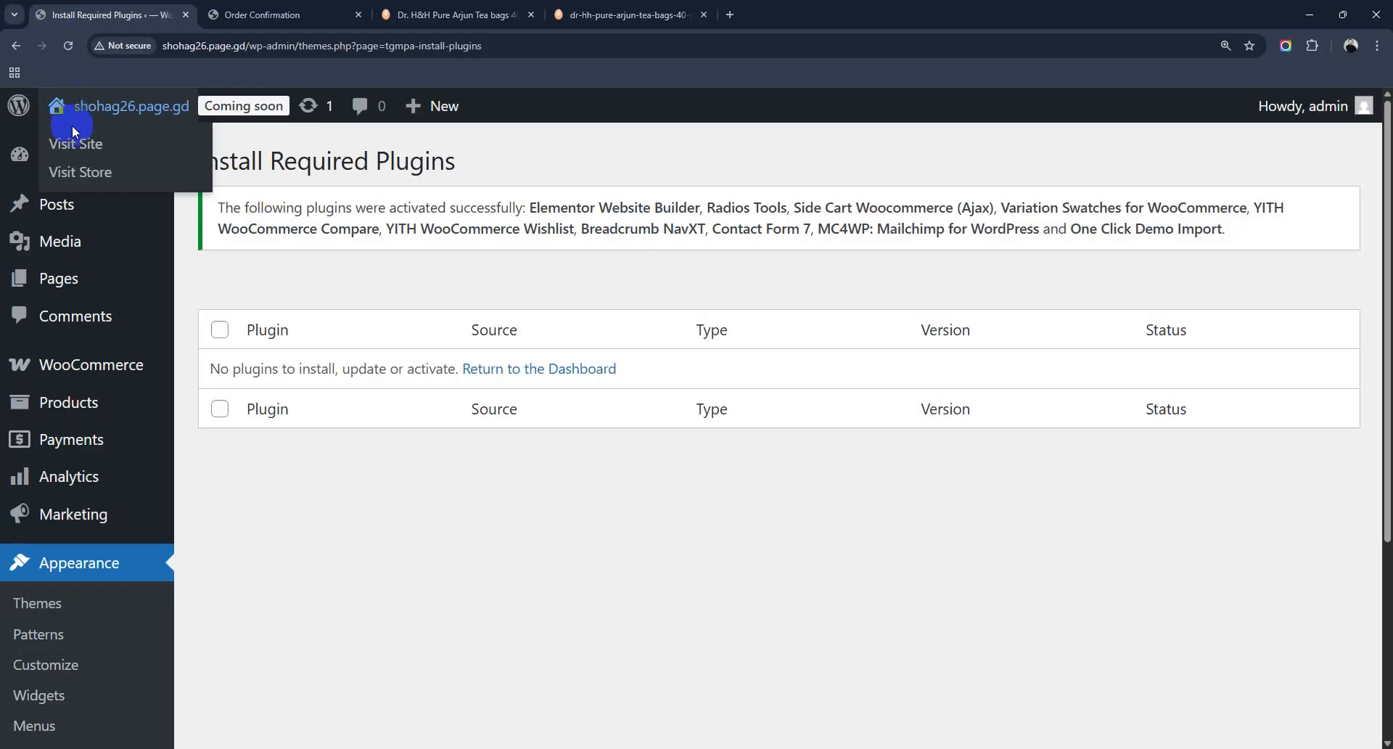
left_click(85, 157)
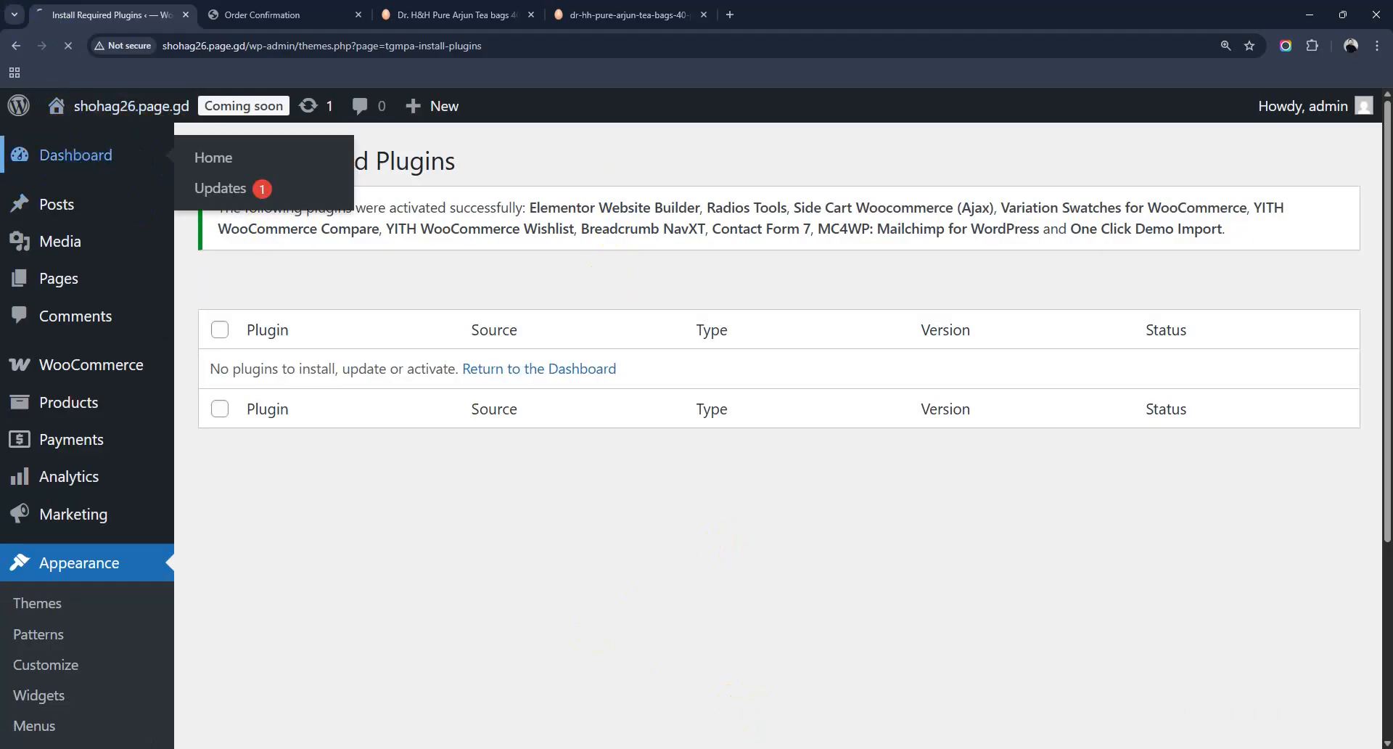
Step: Open the notes in Notepad, maximize the window and highlight the Theme Install line
key("super")
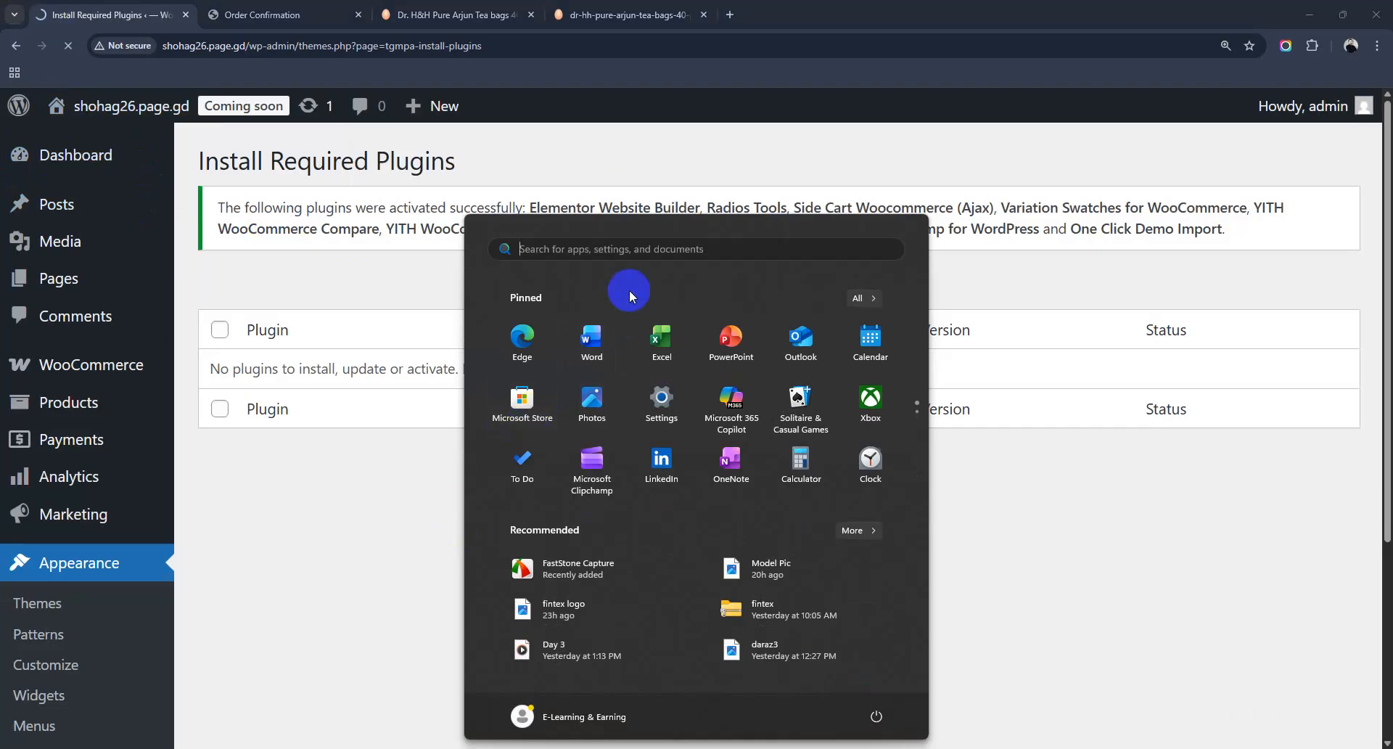
type("notepad")
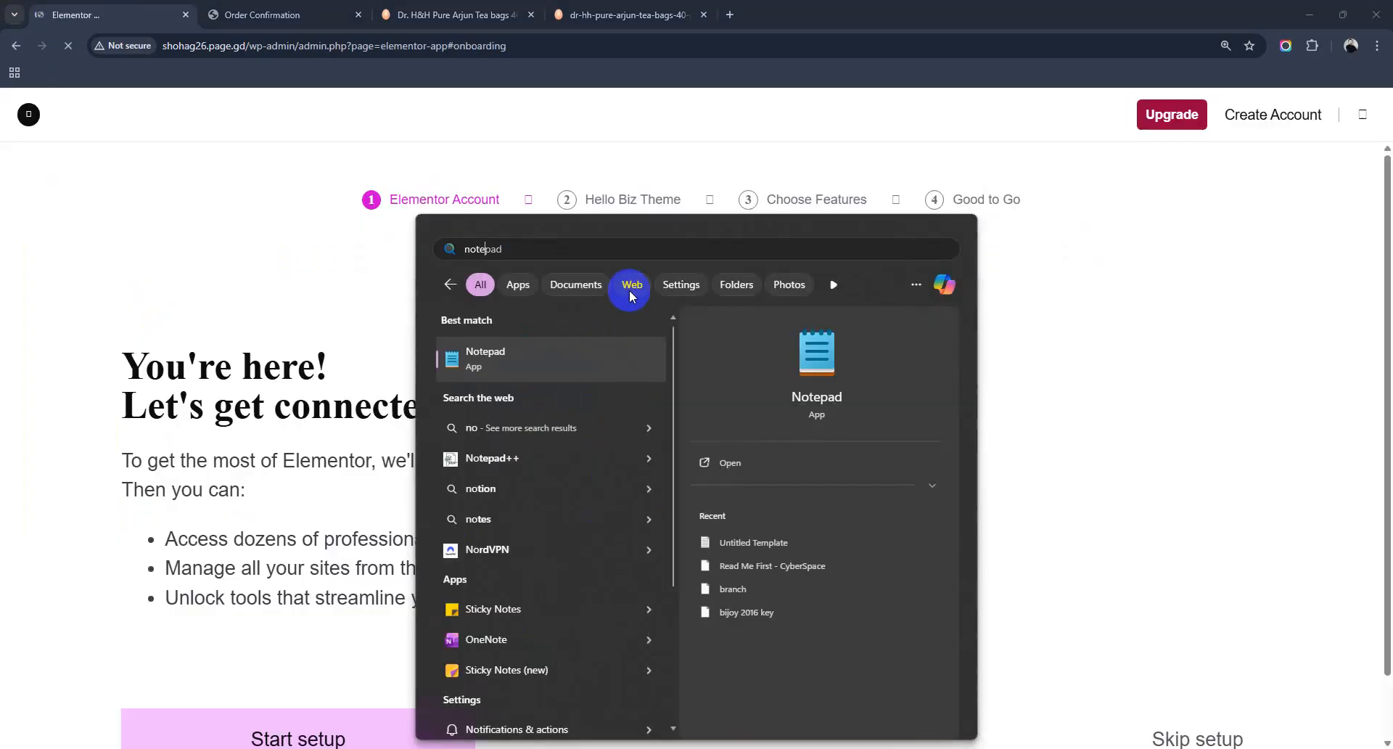
left_click(613, 360)
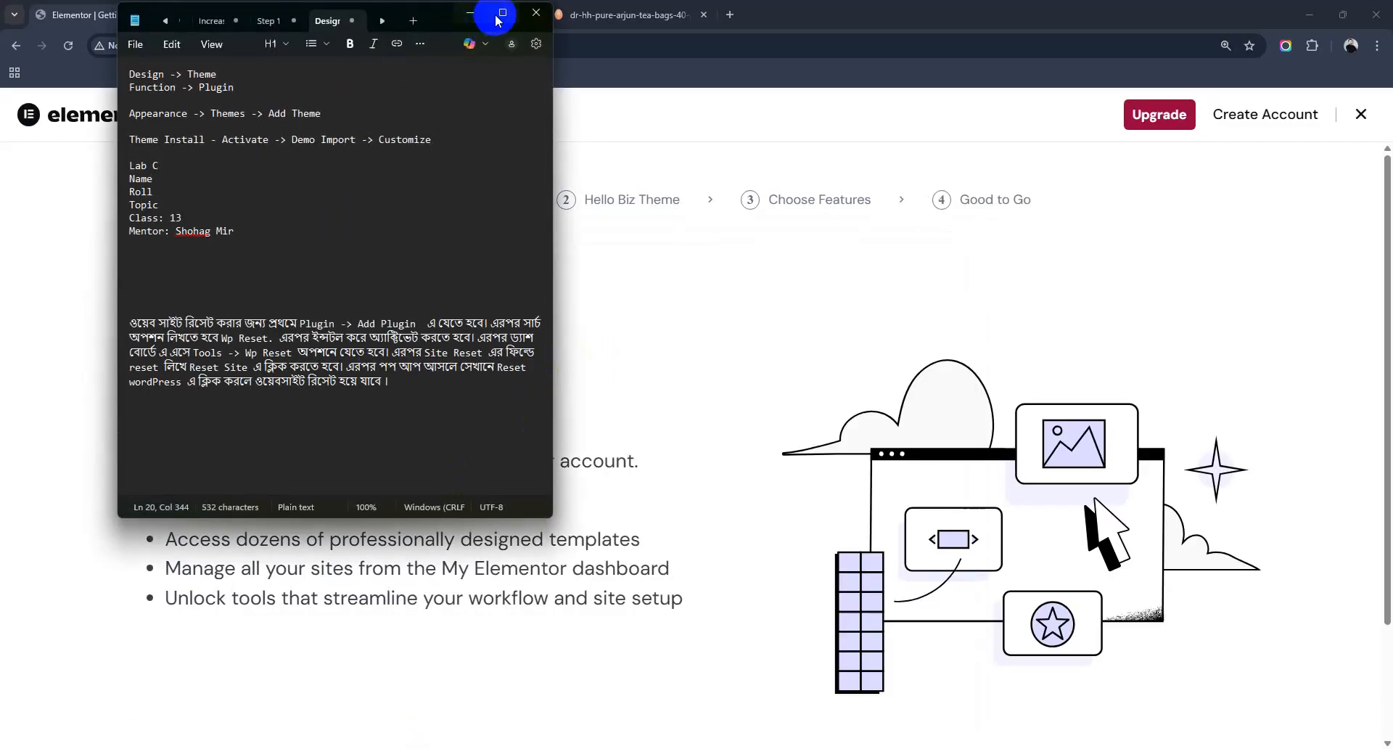
double_click(497, 12)
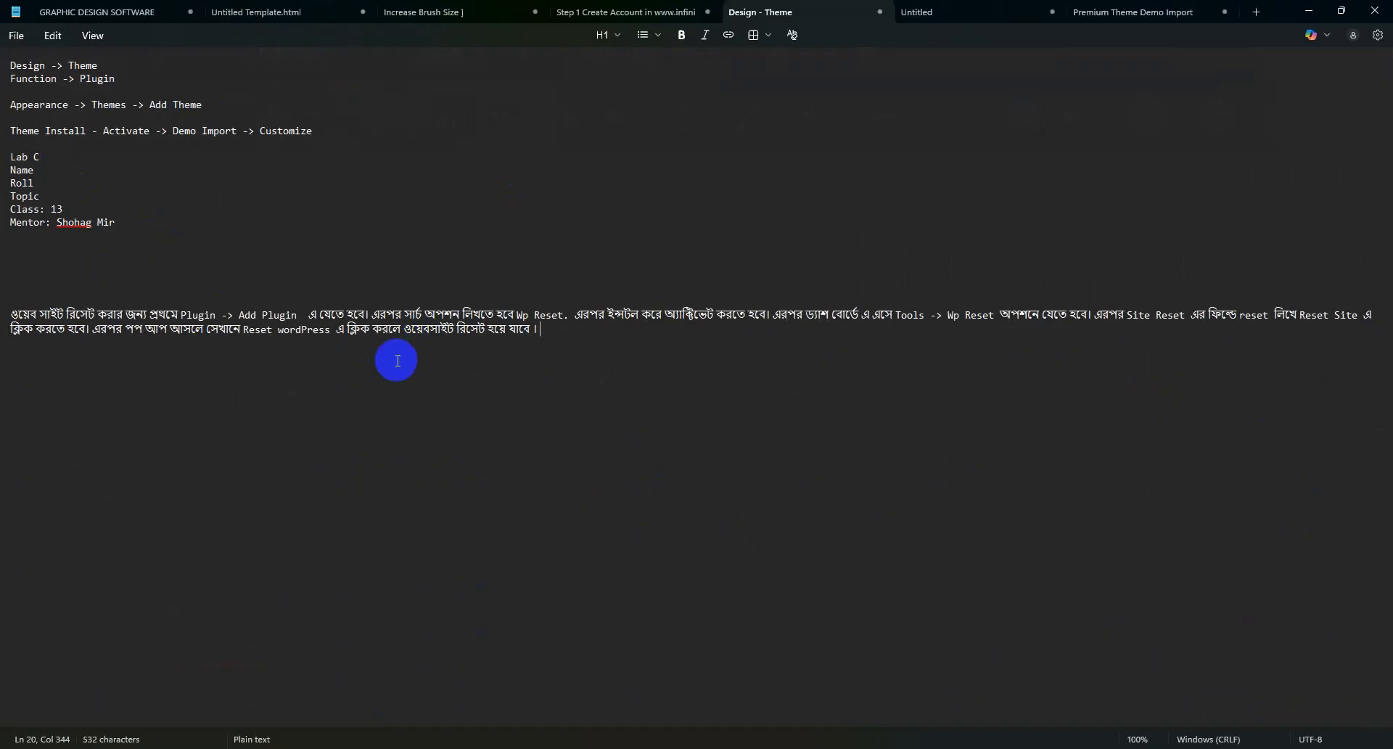
scroll(395, 357, "up", 5)
scroll(395, 357, "up", 10)
left_click_drag(11, 157, 371, 161)
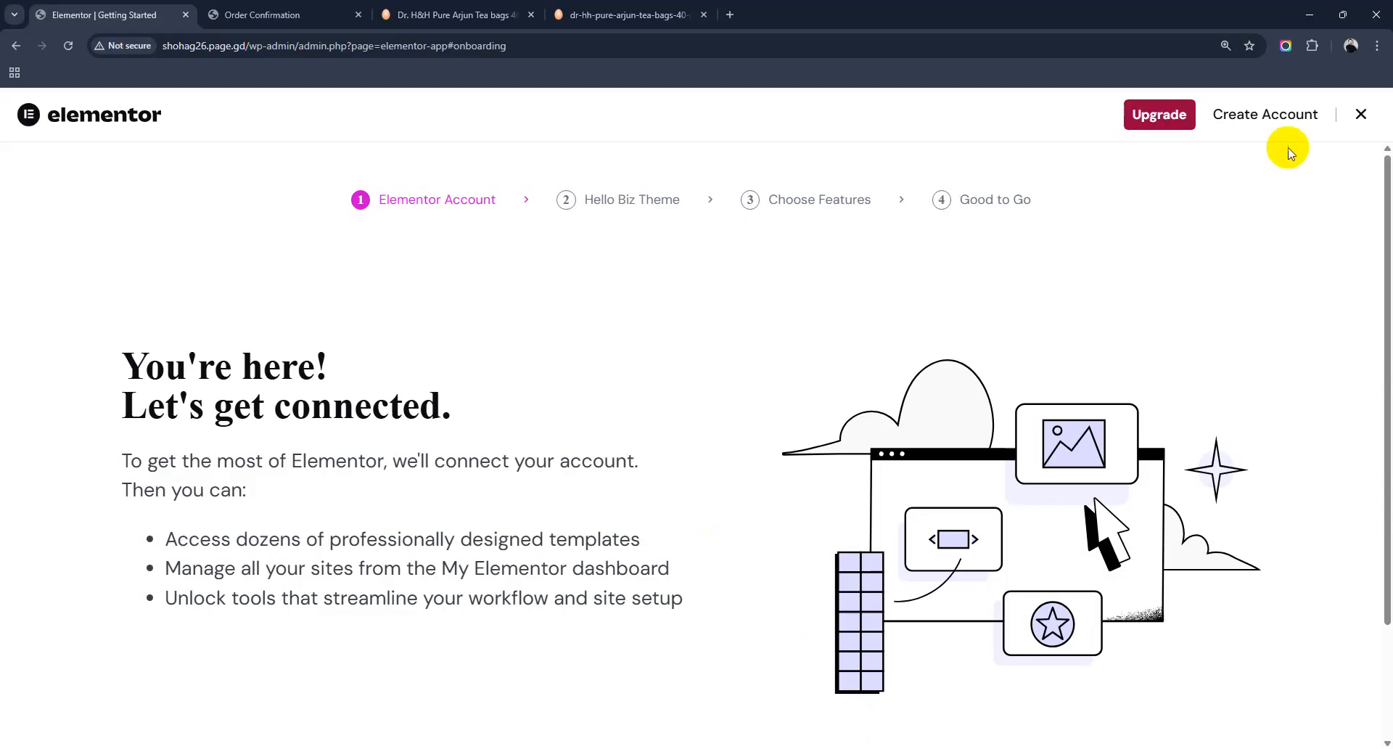
scroll(725, 414, "down", 2)
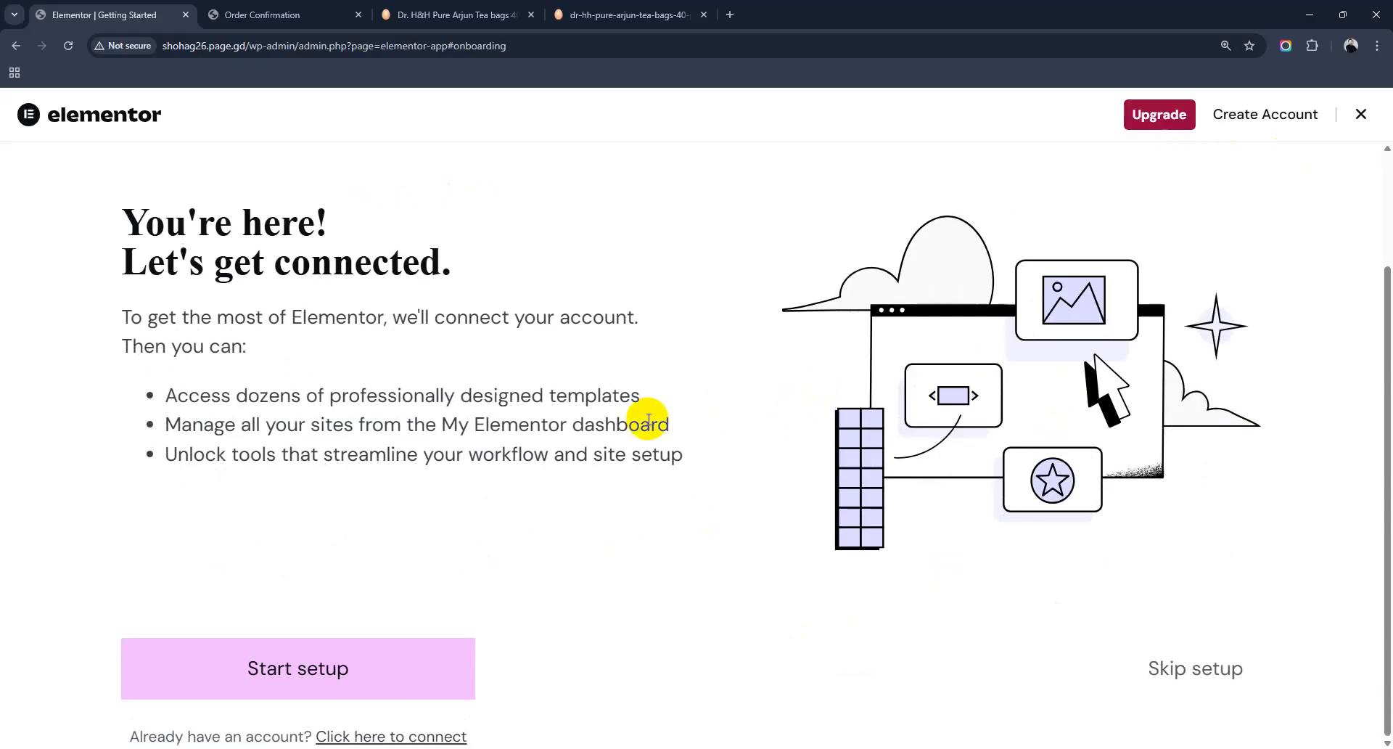
left_click(1217, 668)
scroll(1172, 630, "down", 3)
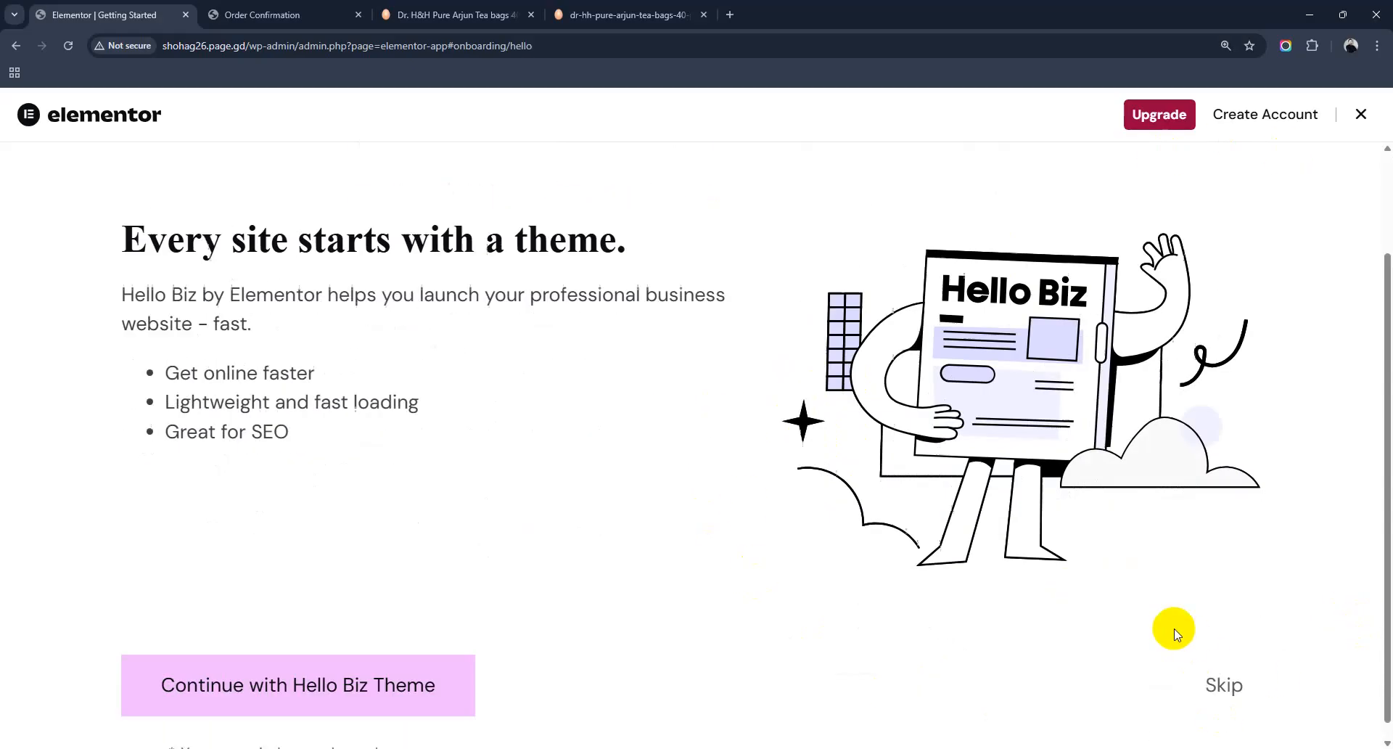
left_click(1231, 680)
scroll(1197, 657, "down", 3)
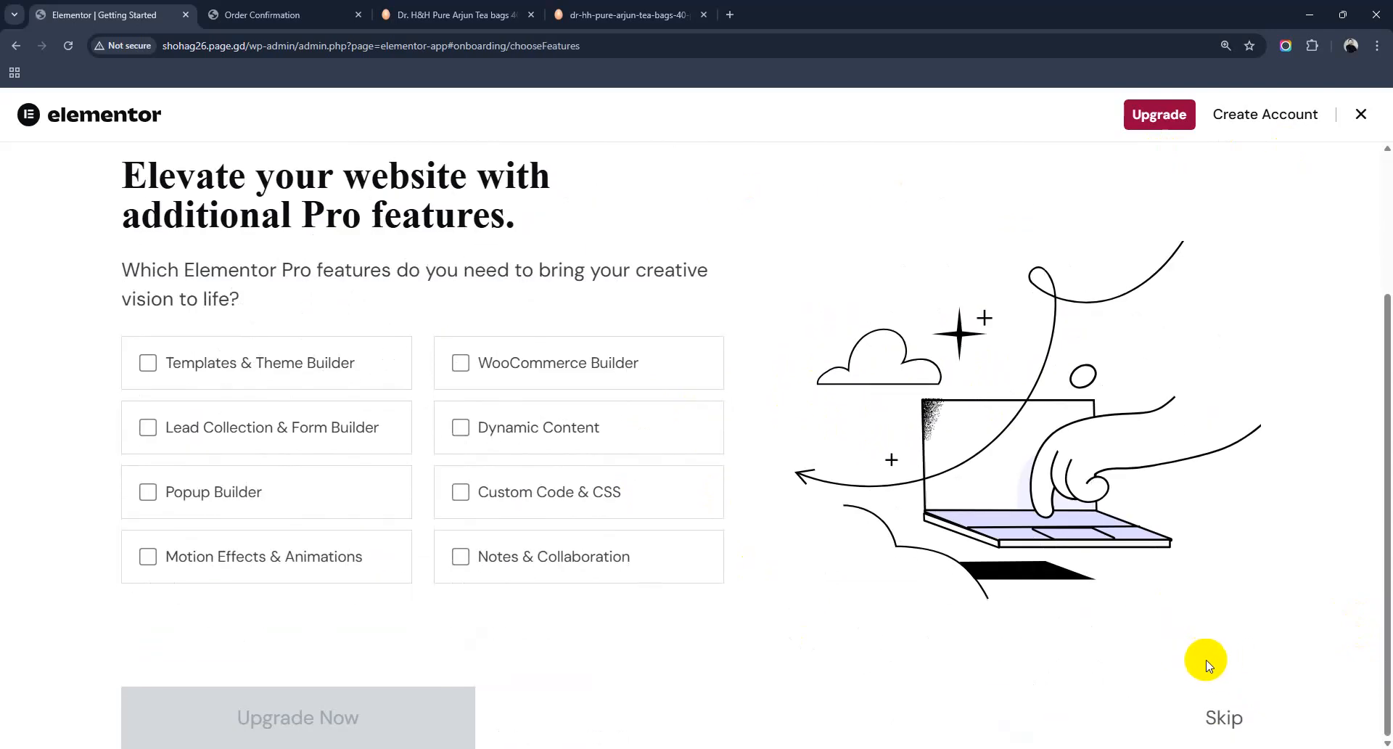
Step: Trim the address to /wp-admin/ and close both tea-bag product tabs
left_click_drag(297, 46, 729, 89)
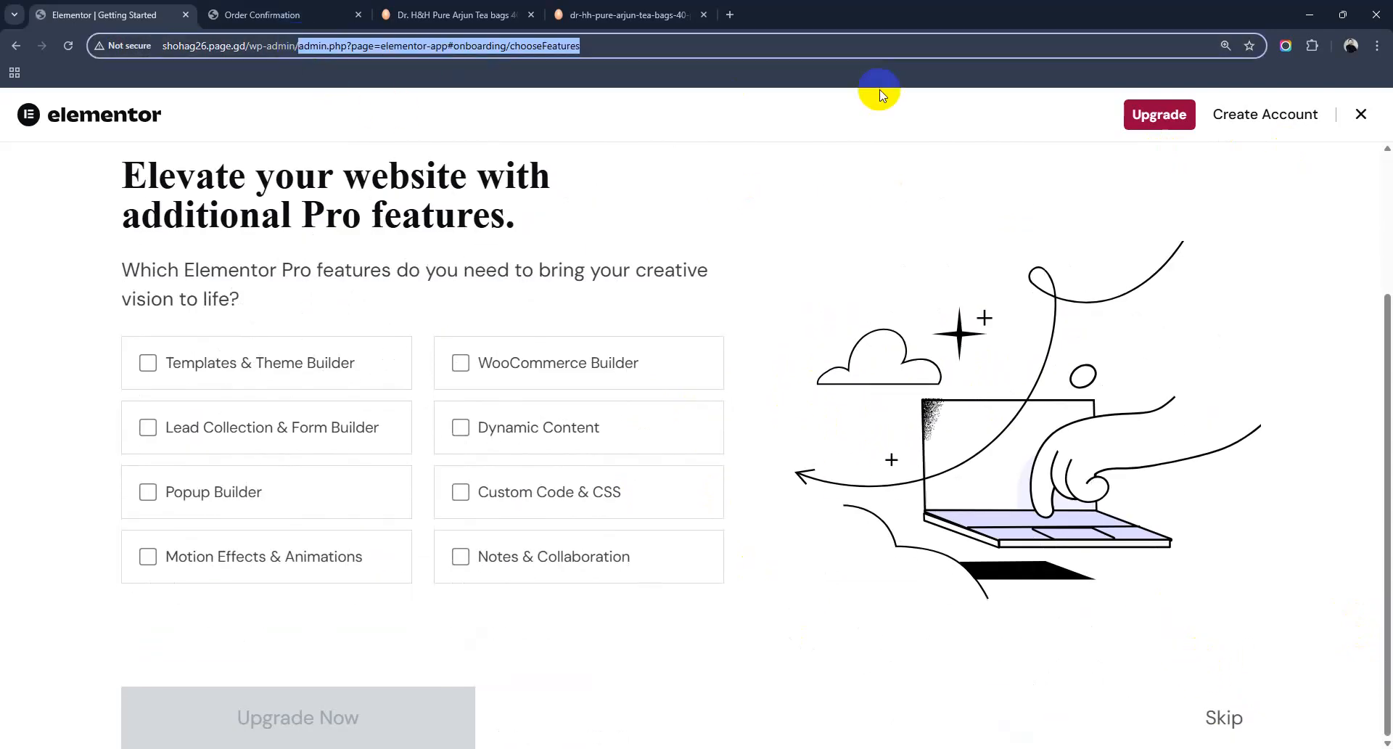
key("BackSpace")
key("Return")
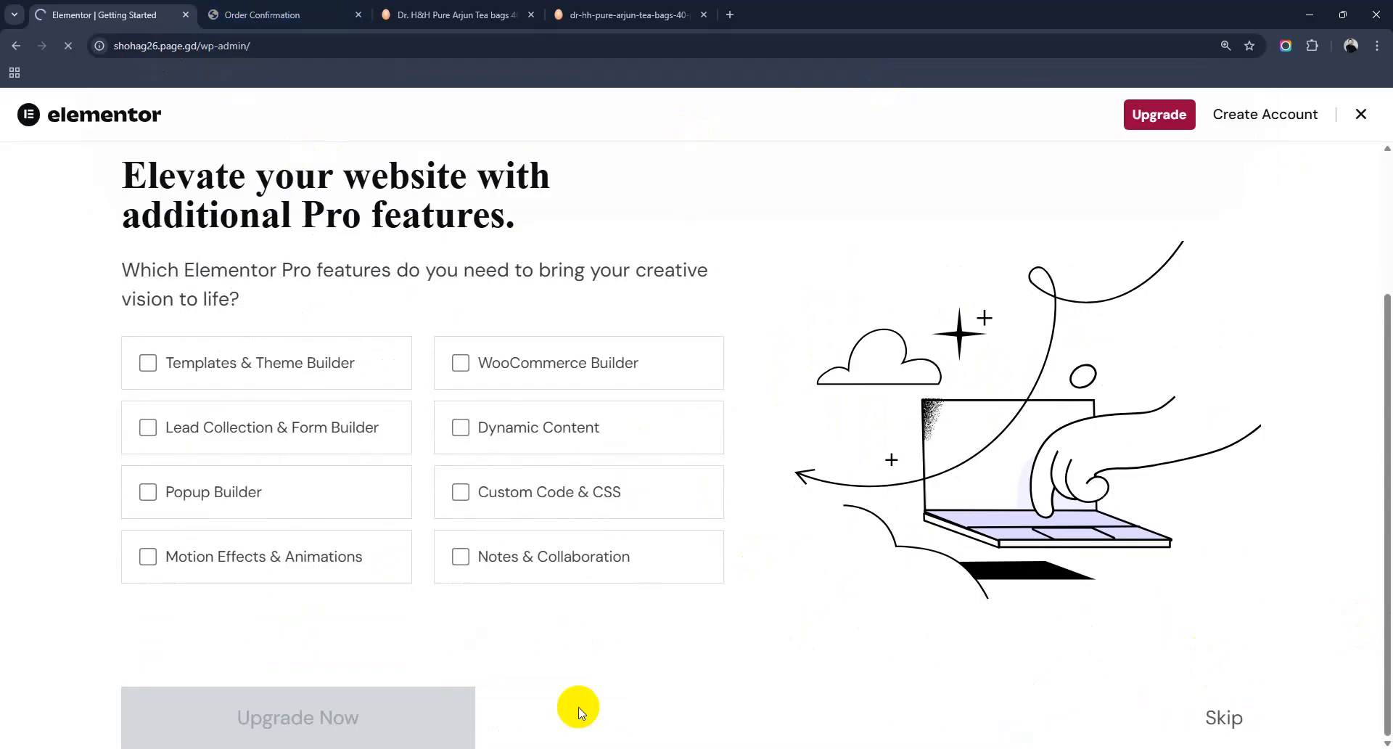
left_click(704, 15)
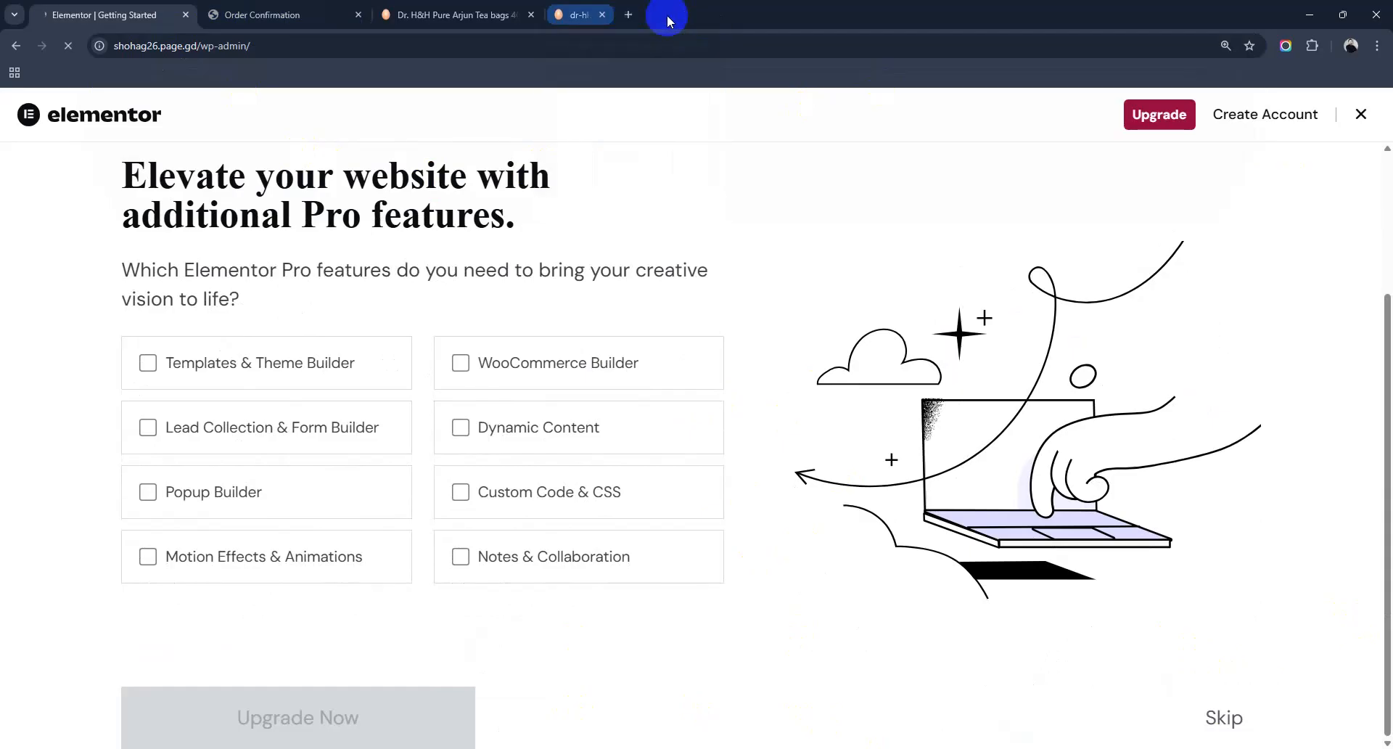
left_click(622, 14)
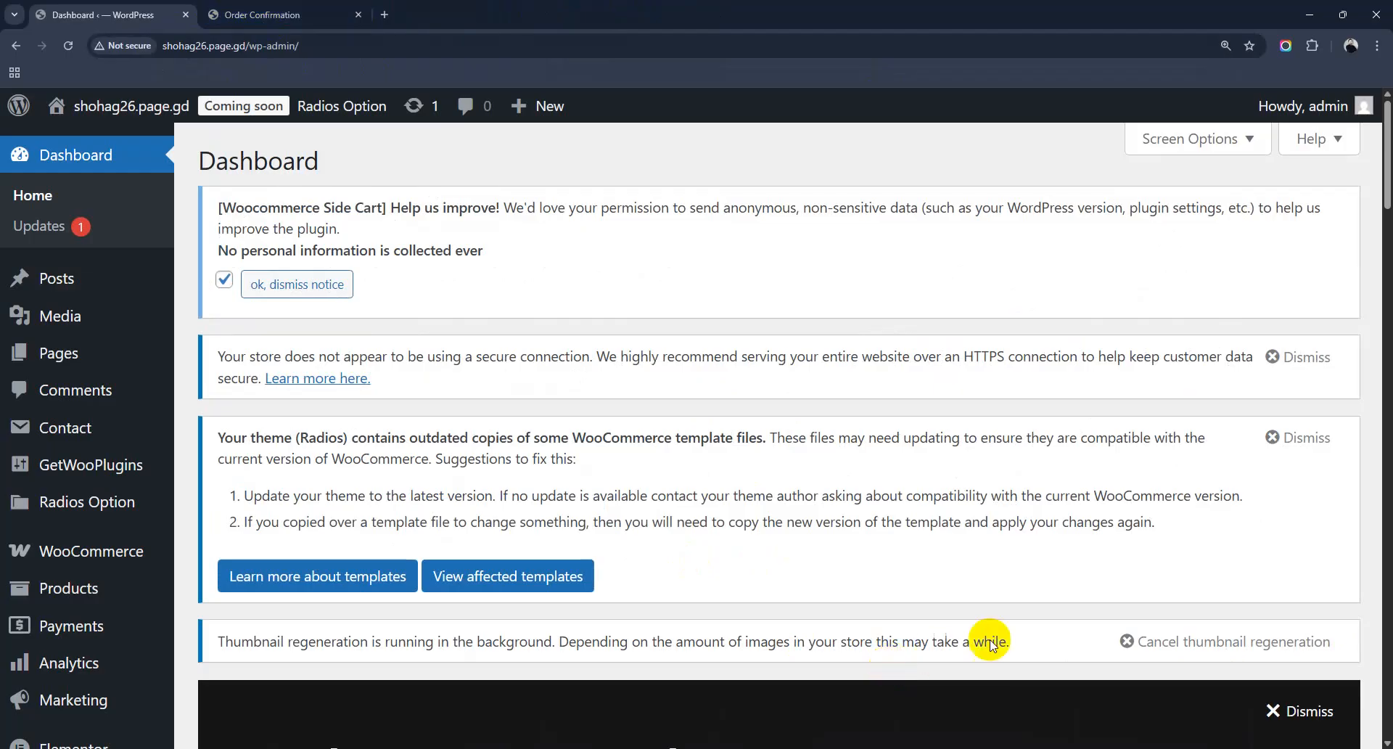
Step: Go to Appearance > Import Demo Data in the admin sidebar
scroll(80, 696, "down", 5)
mouse_move(96, 411)
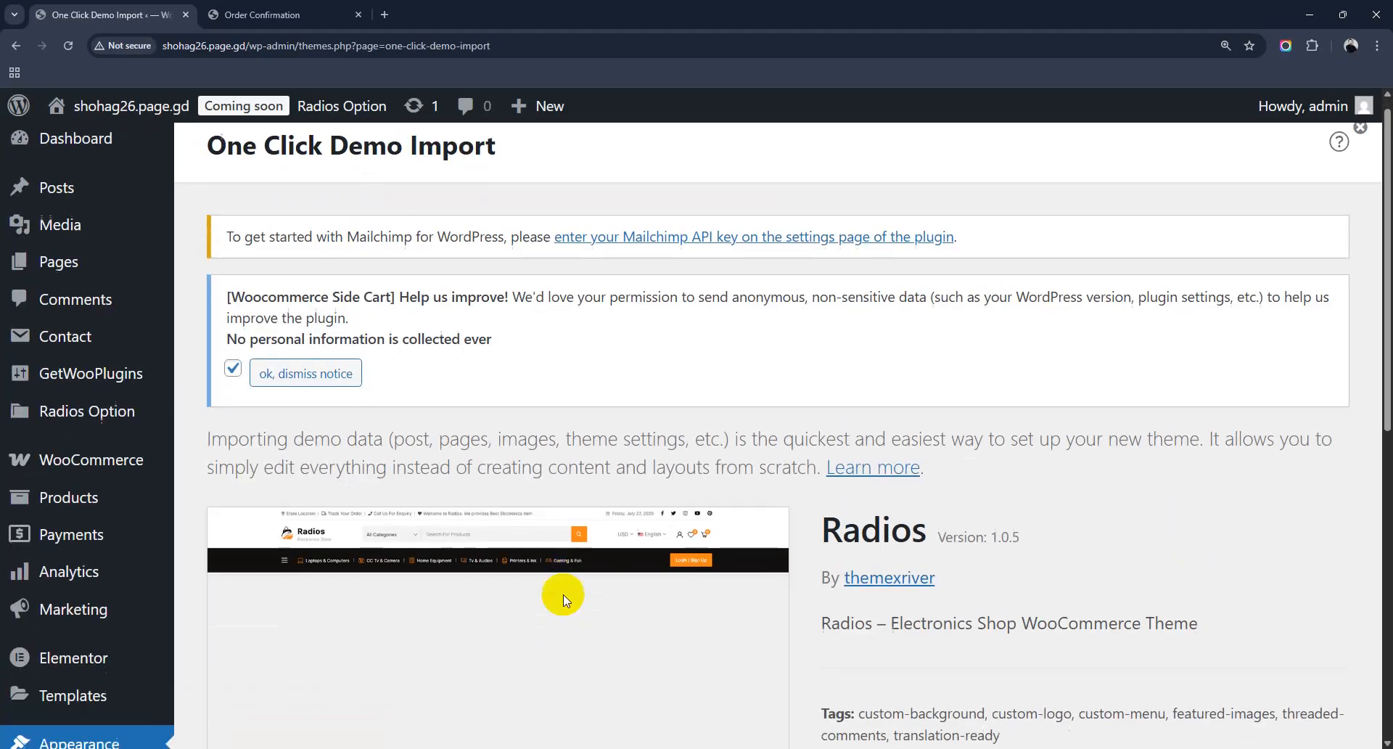
Step: Start importing the Radios demo and switch on WPForms among the recommended plugins
scroll(563, 595, "down", 5)
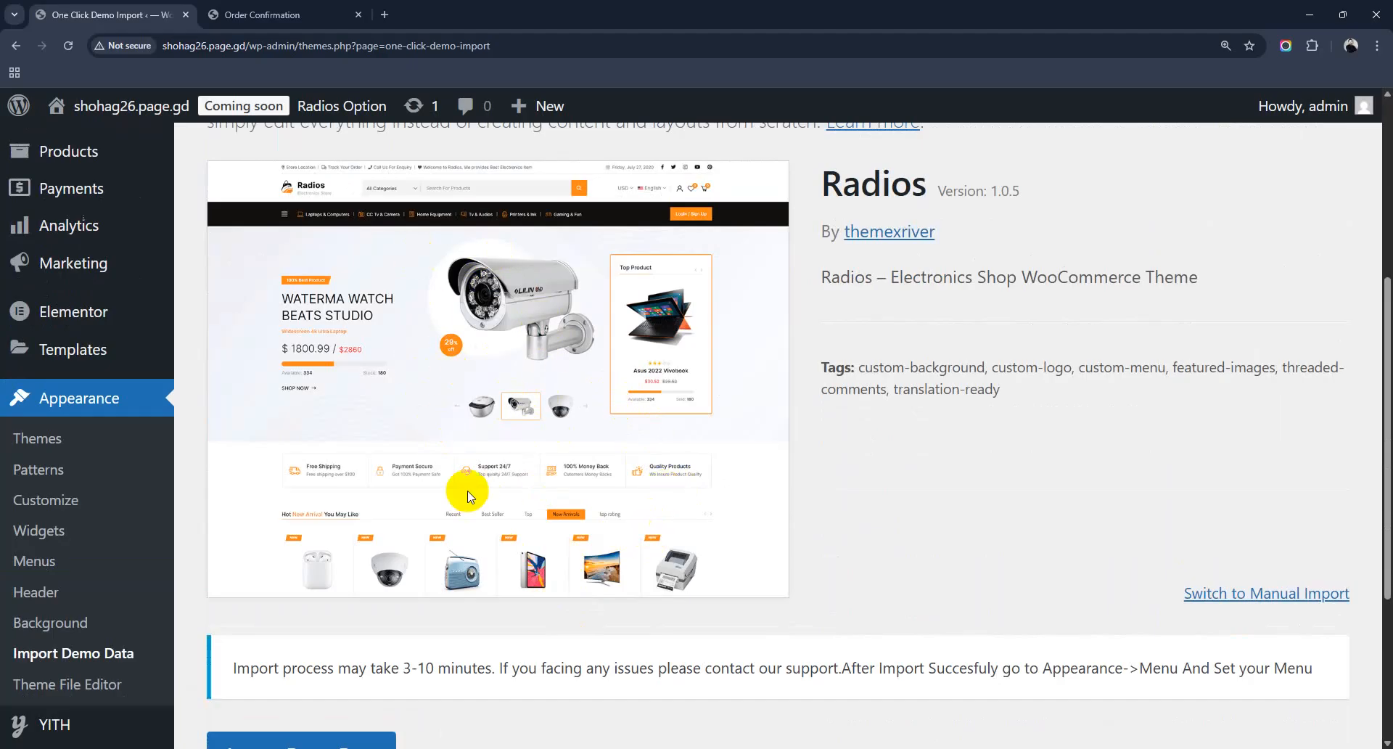
scroll(364, 432, "down", 3)
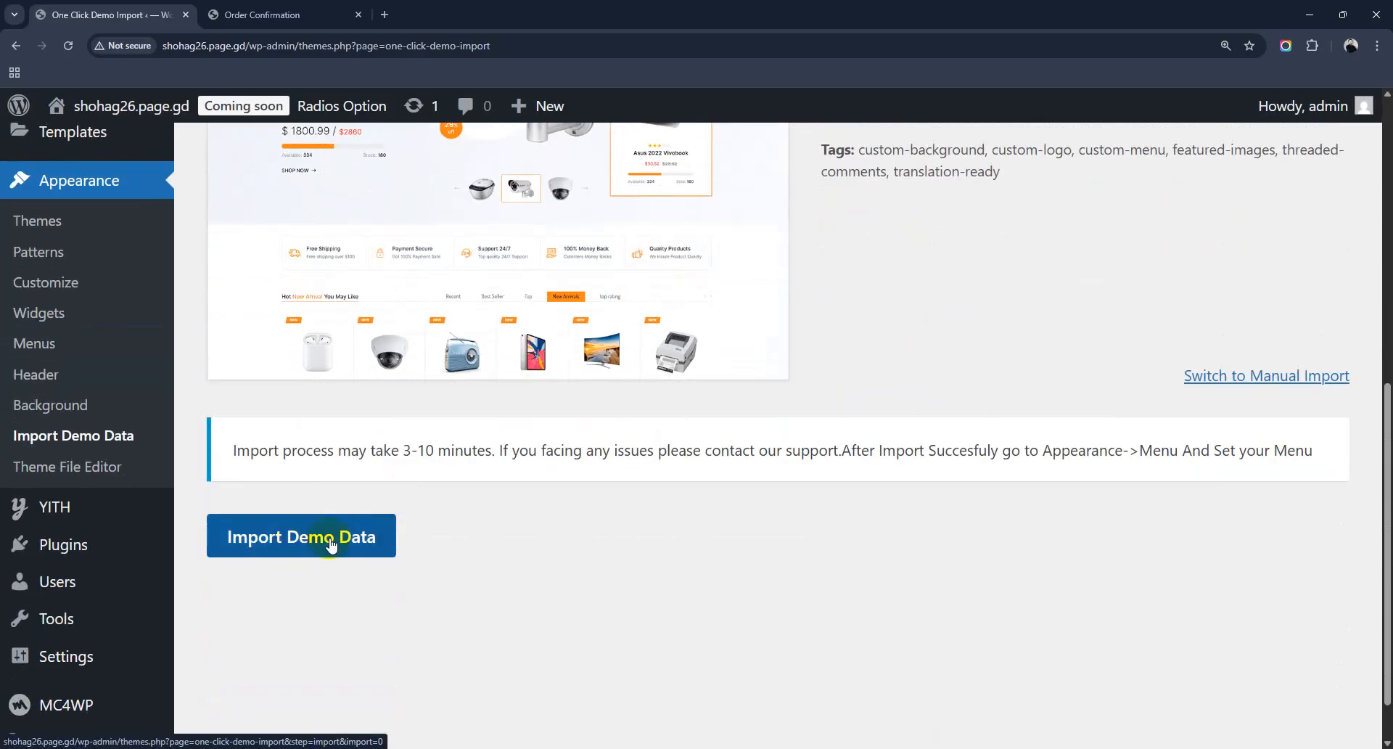
left_click(347, 537)
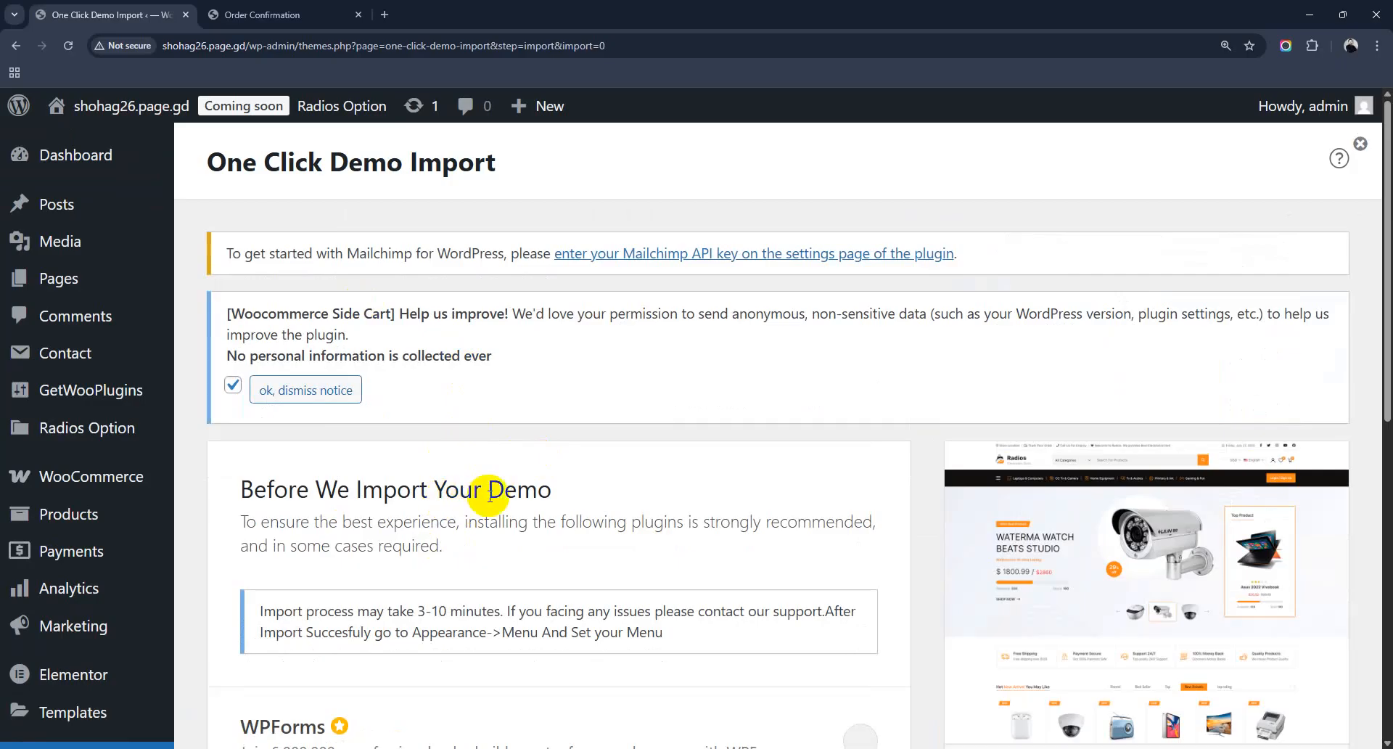
scroll(496, 500, "down", 3)
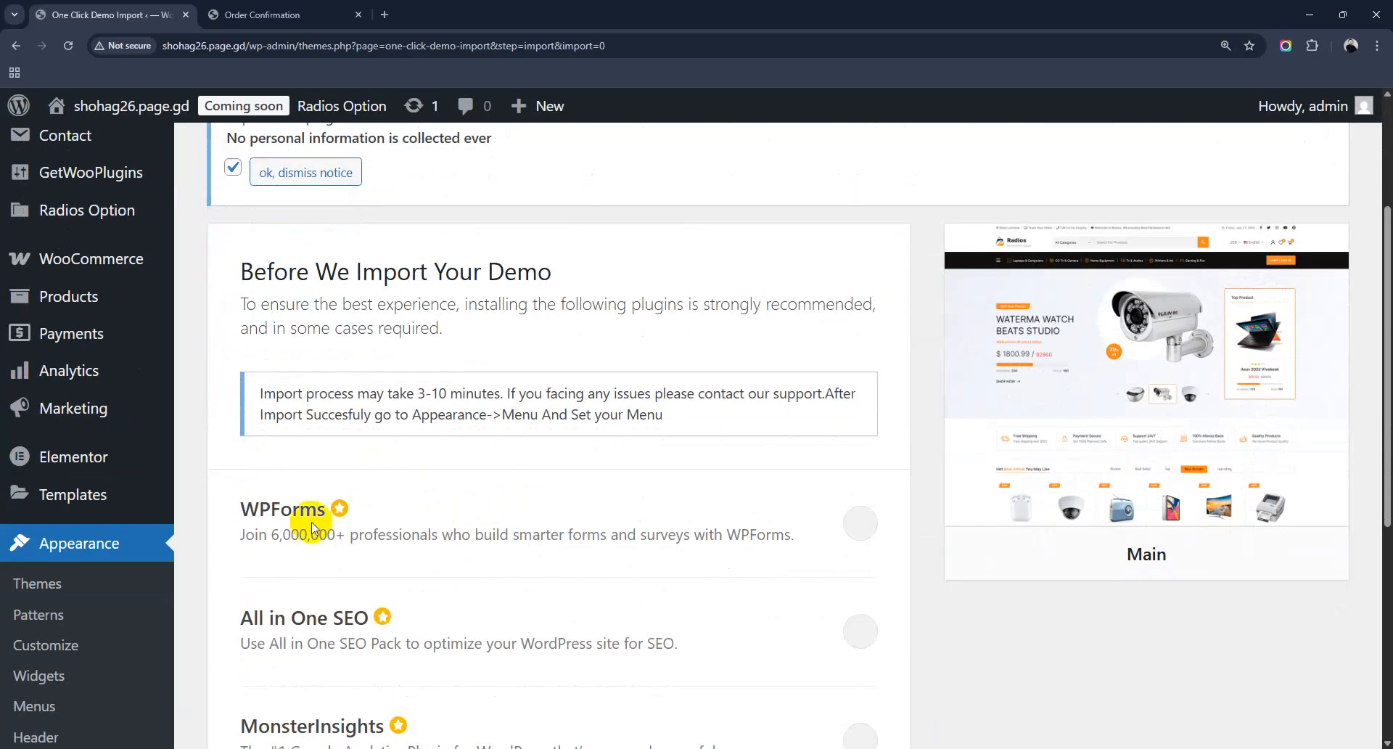
scroll(322, 552, "down", 2)
left_click(859, 378)
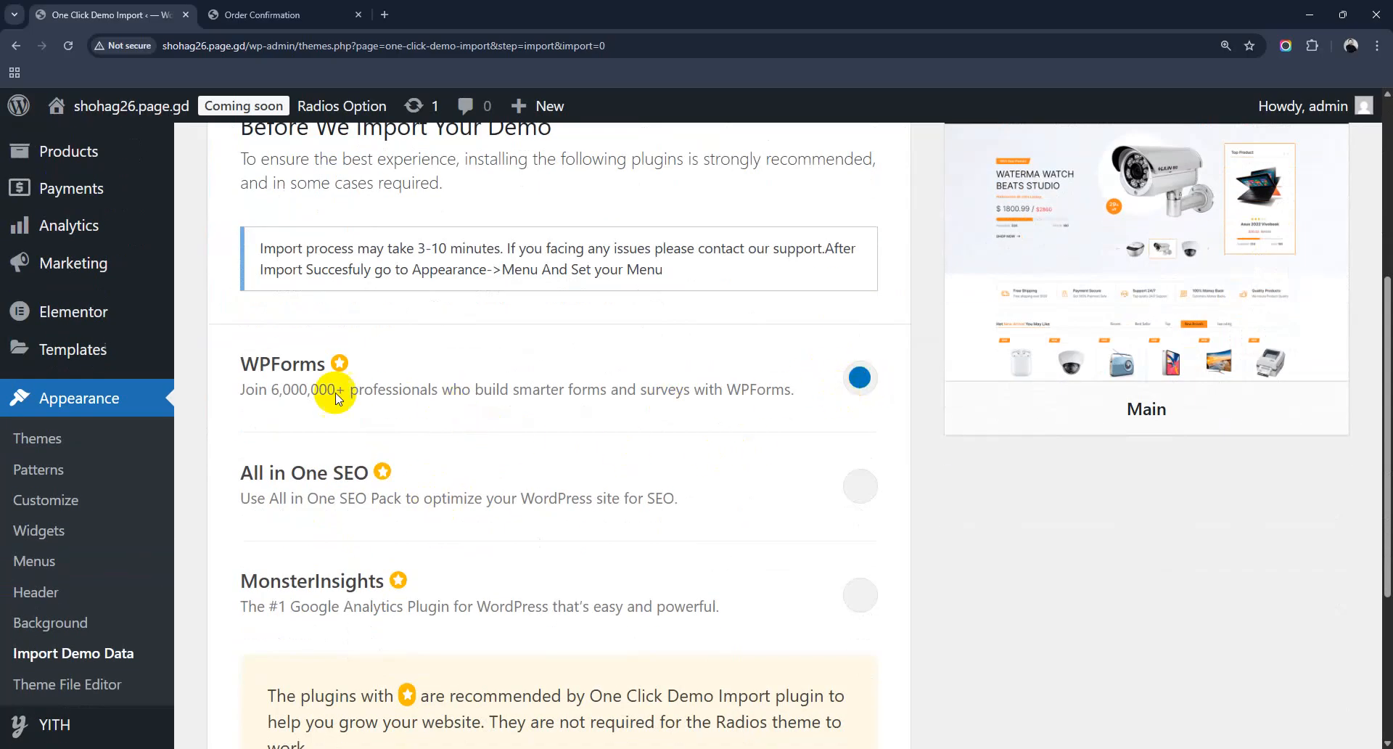
scroll(513, 444, "down", 2)
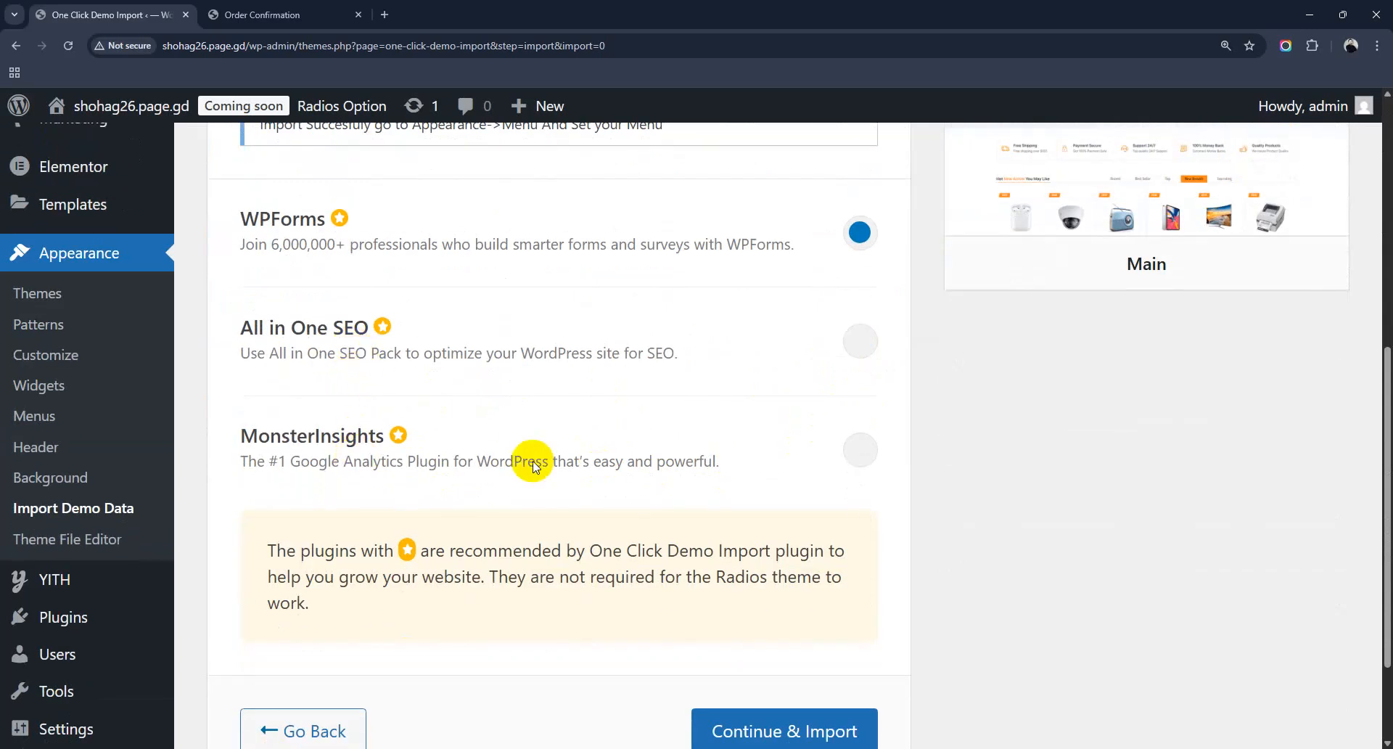
scroll(798, 551, "down", 3)
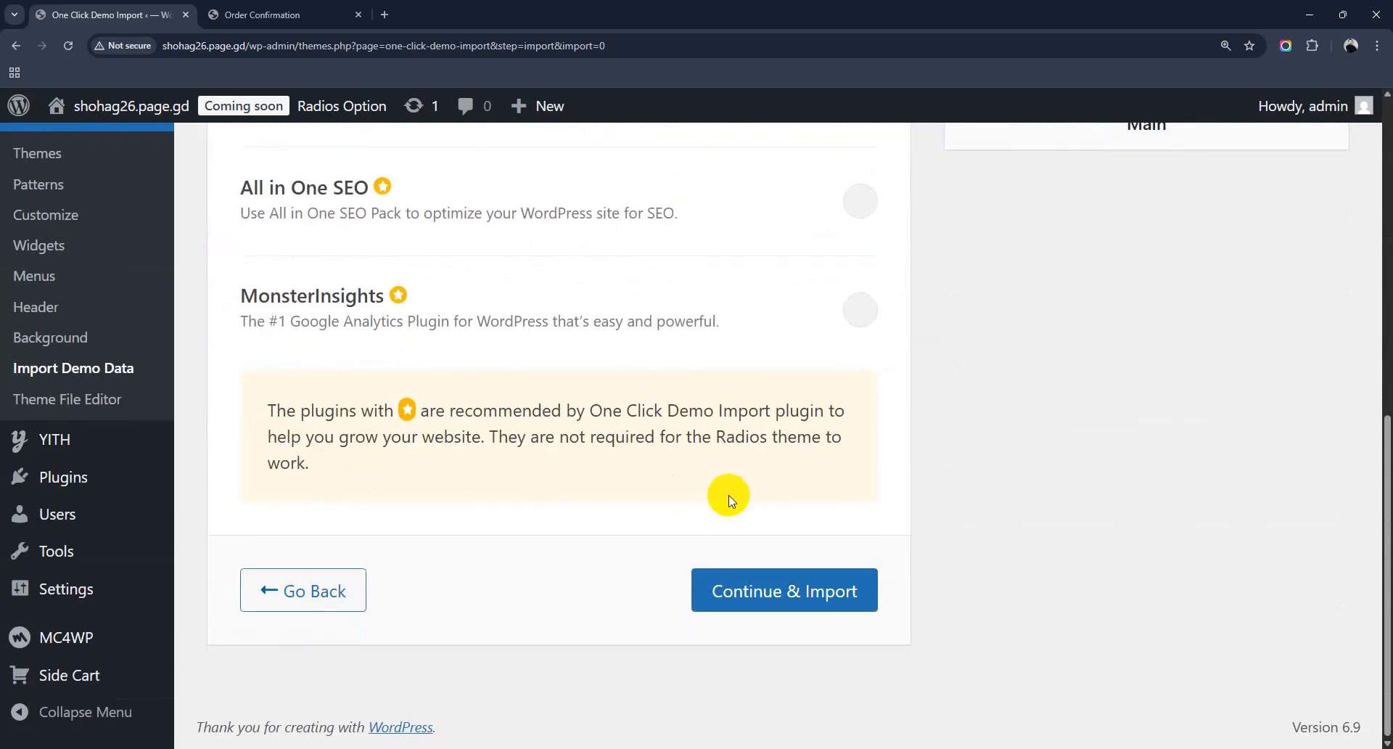
scroll(773, 496, "up", 5)
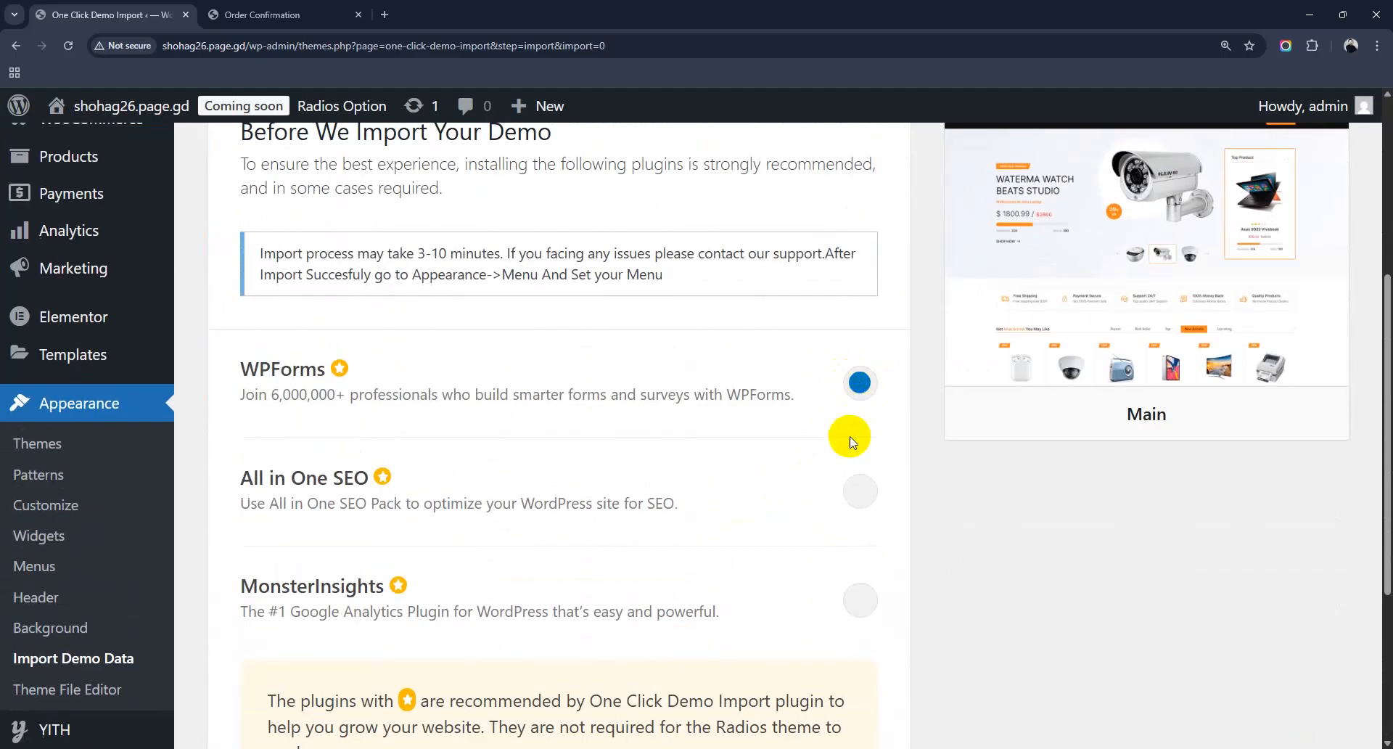
scroll(846, 435, "down", 4)
Step: Launch the demo import, then open the admin dashboard from the order confirmation tab
left_click(814, 594)
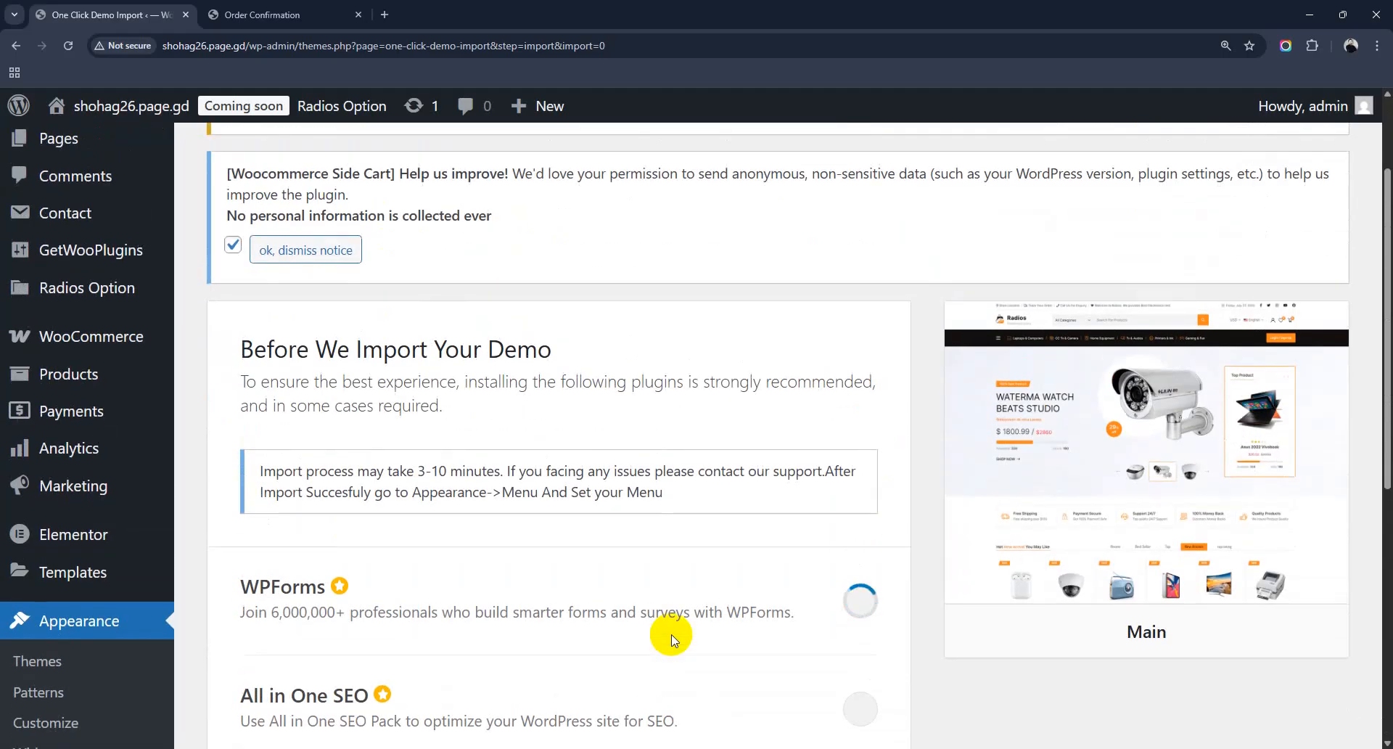
scroll(672, 634, "down", 4)
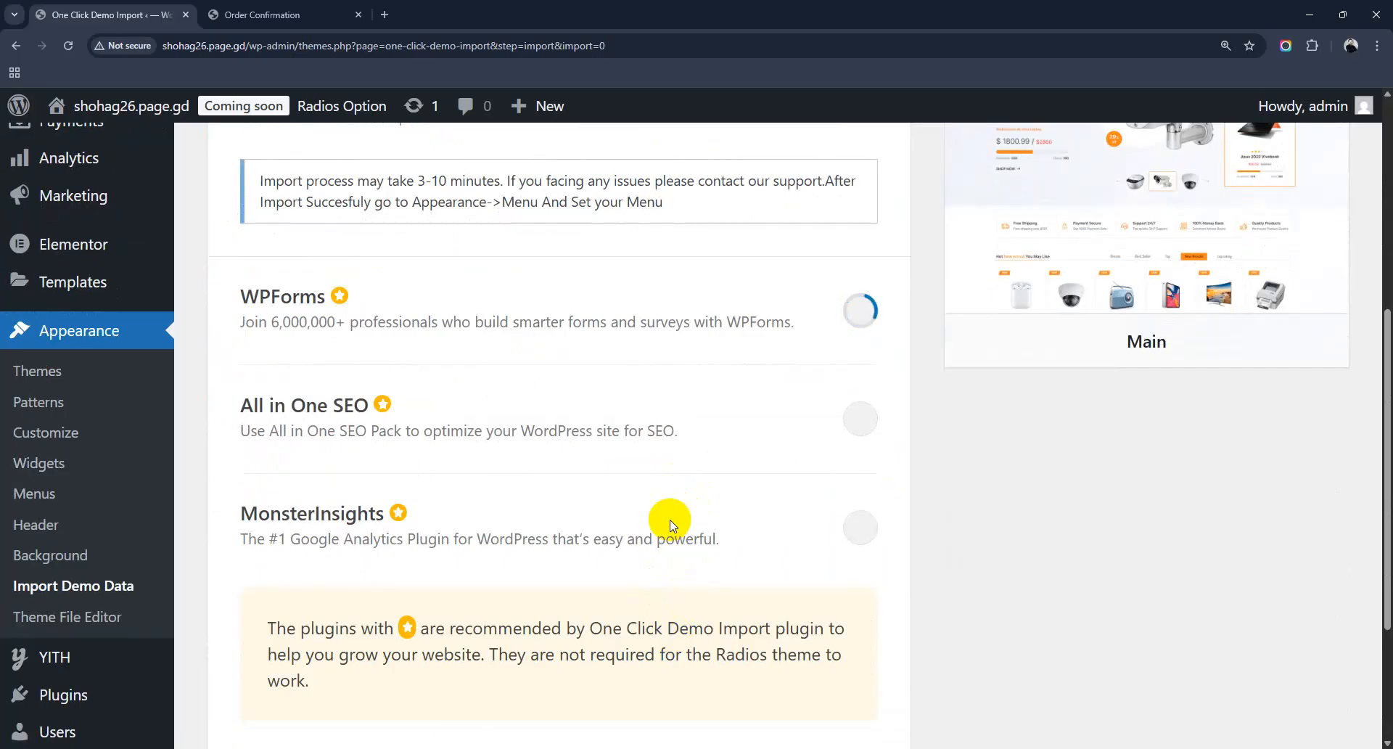
left_click(369, 6)
scroll(256, 267, "up", 5)
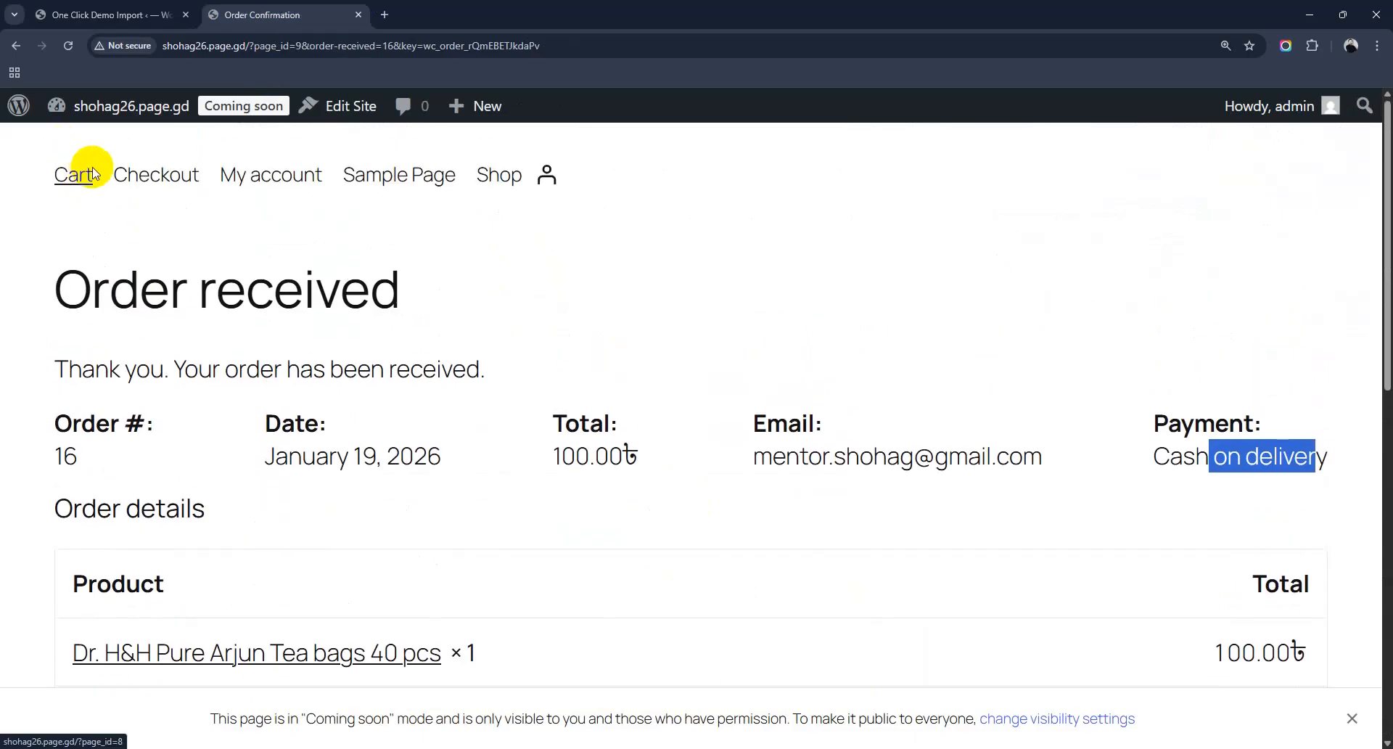
mouse_move(124, 106)
left_click(183, 158)
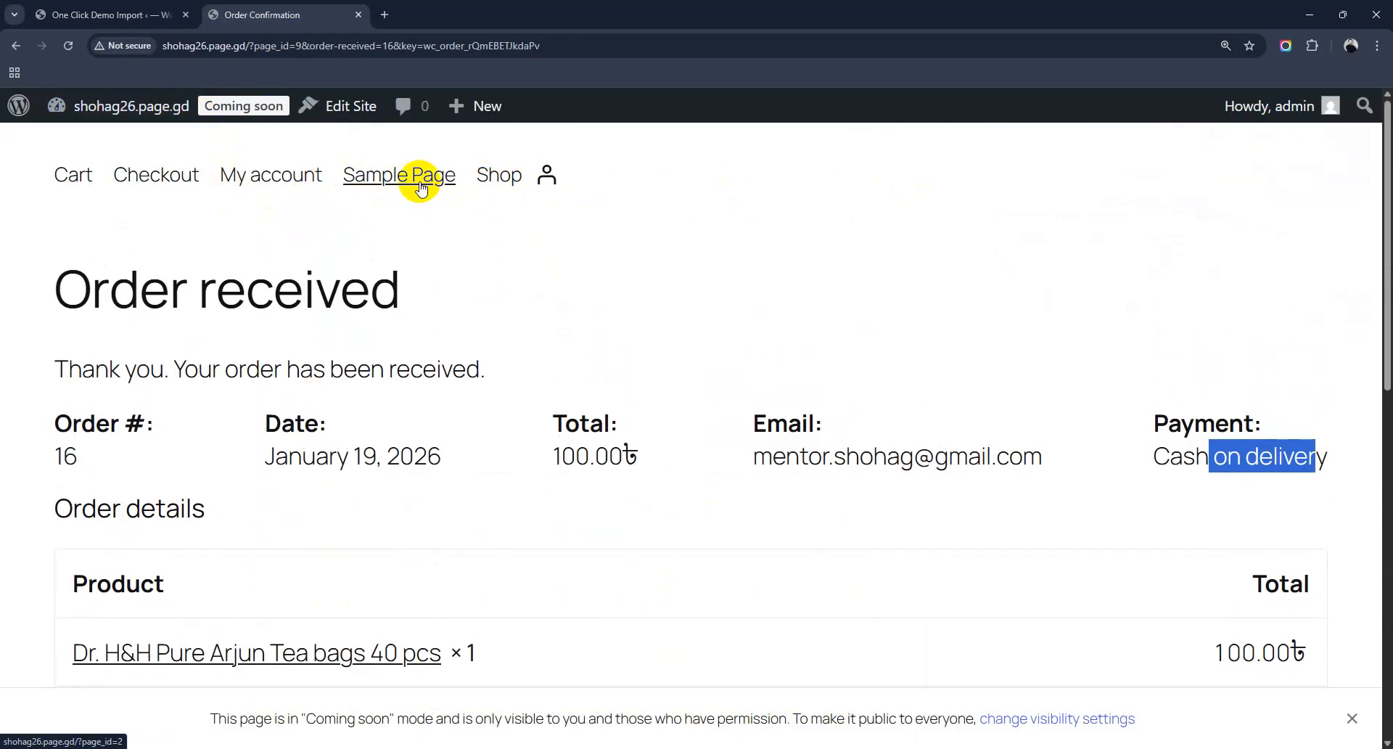
Step: Trim that tab's address to the home page, then return to the completed demo import
left_click_drag(245, 46, 710, 54)
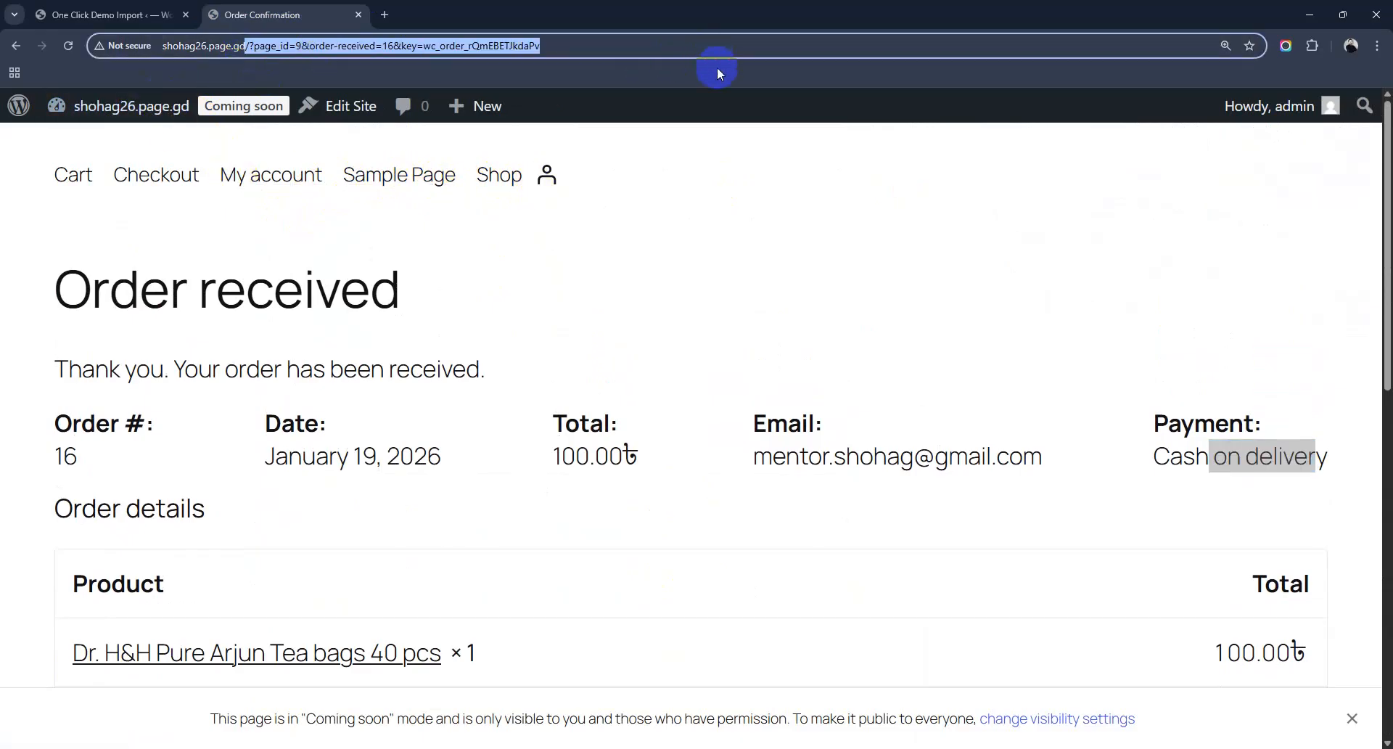
key("BackSpace")
key("Return")
left_click(108, 14)
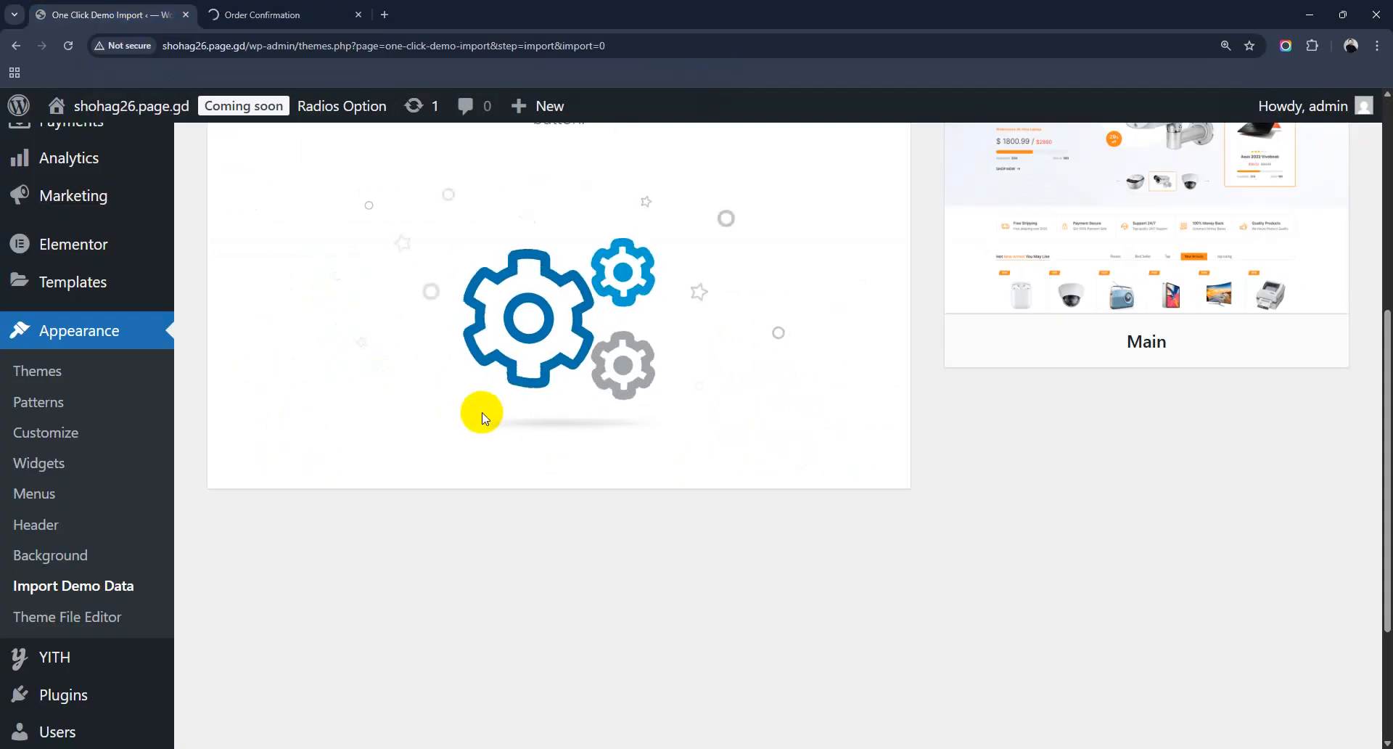
scroll(481, 417, "up", 2)
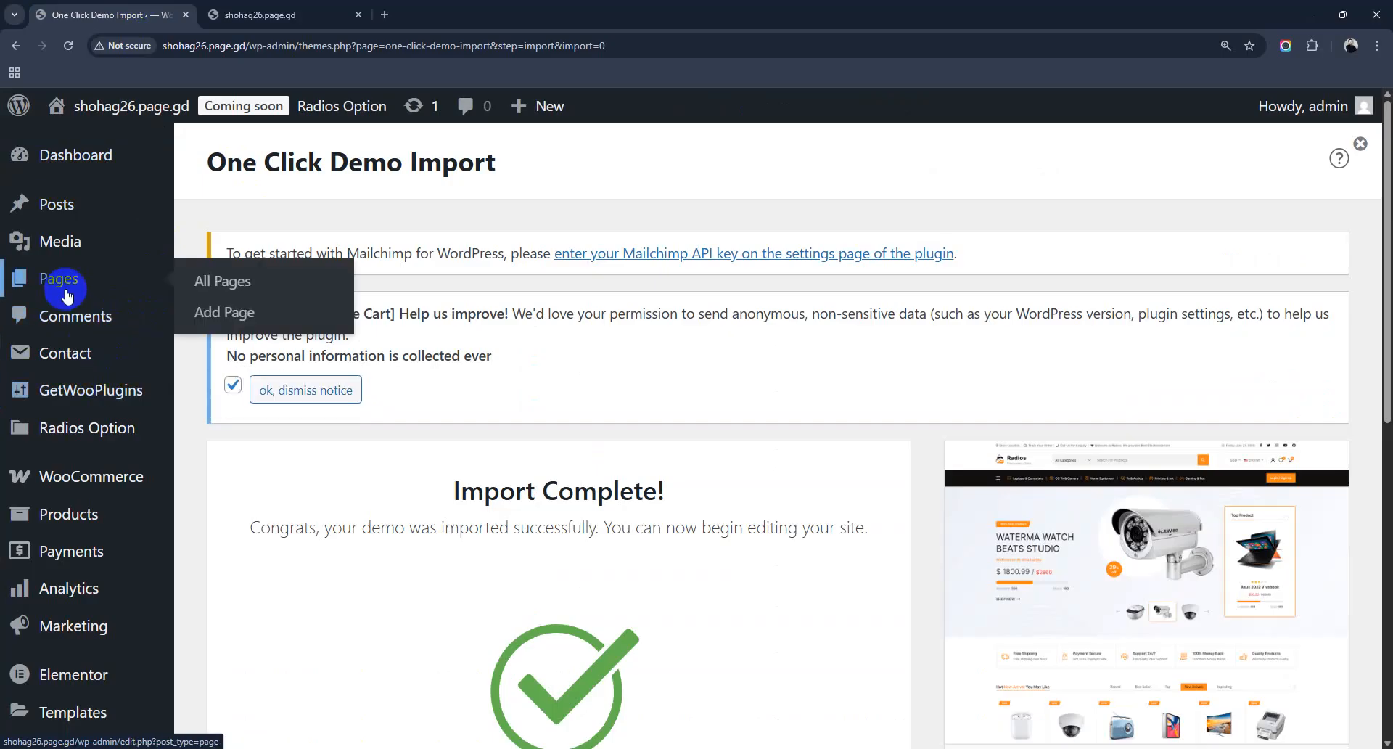
mouse_move(110, 431)
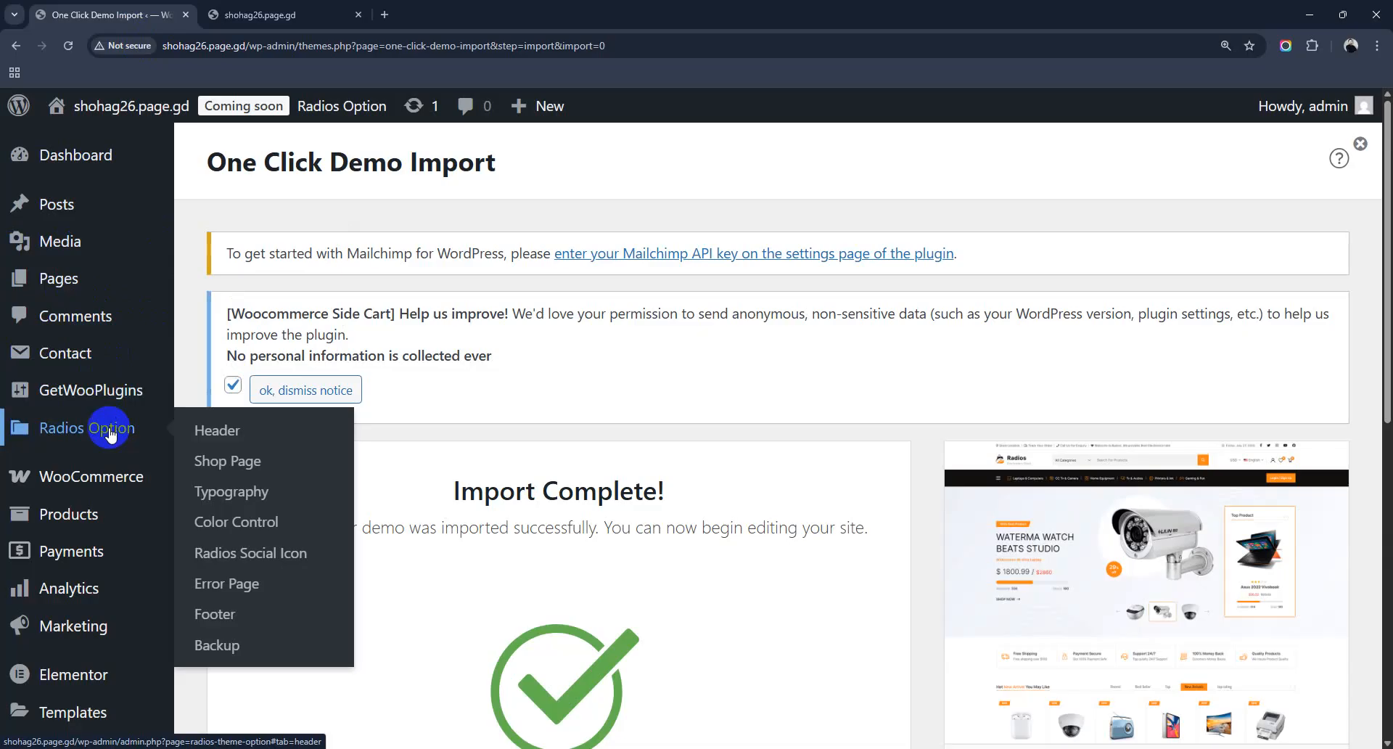
Step: Open Radios Option, review the Logo Settings panel, then show Header Top settings
left_click(211, 429)
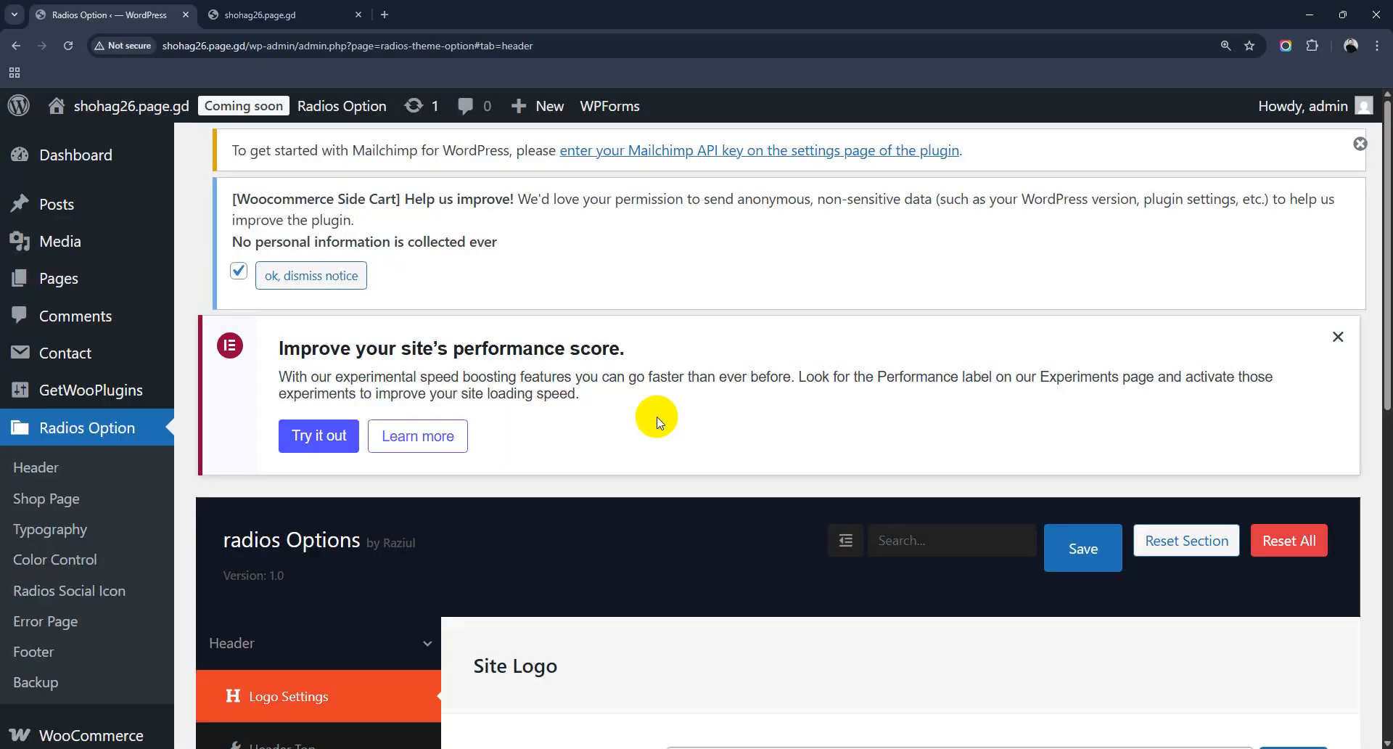
scroll(658, 420, "down", 4)
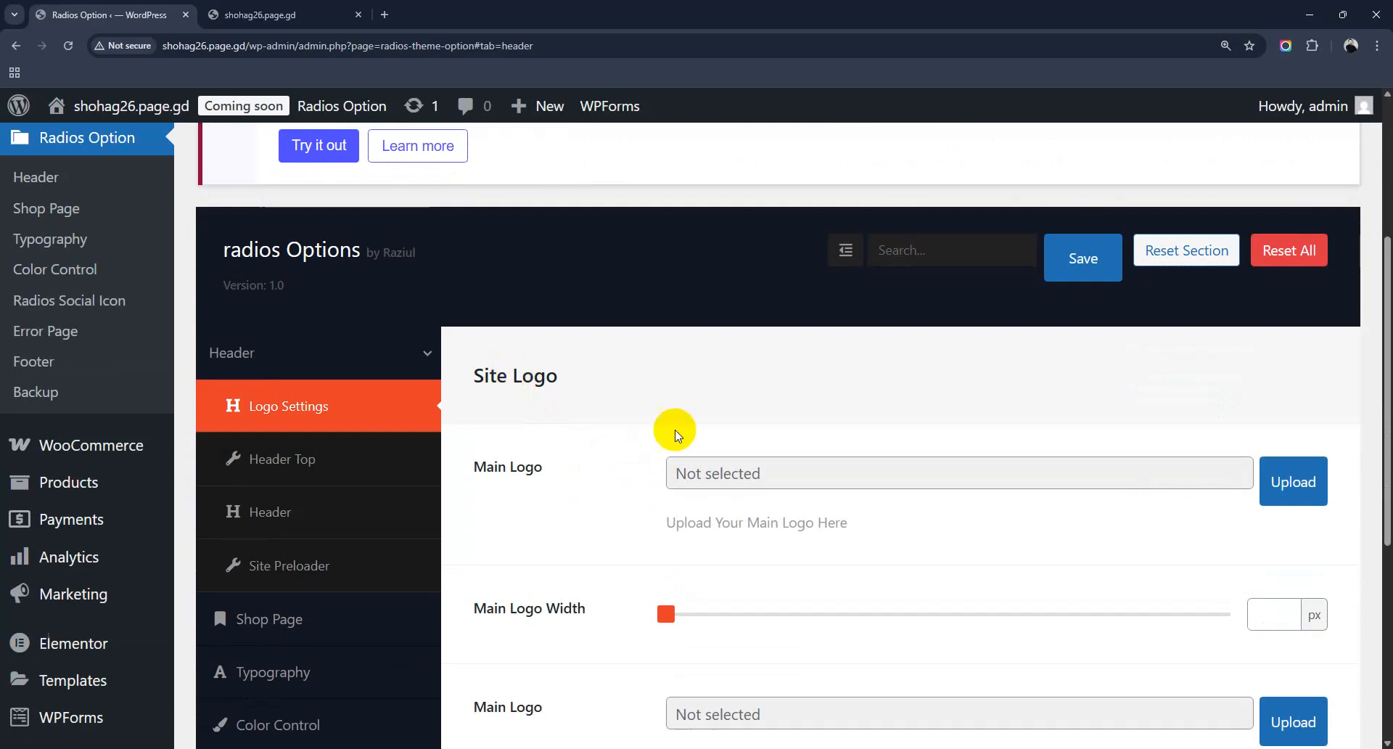
scroll(845, 336, "down", 2)
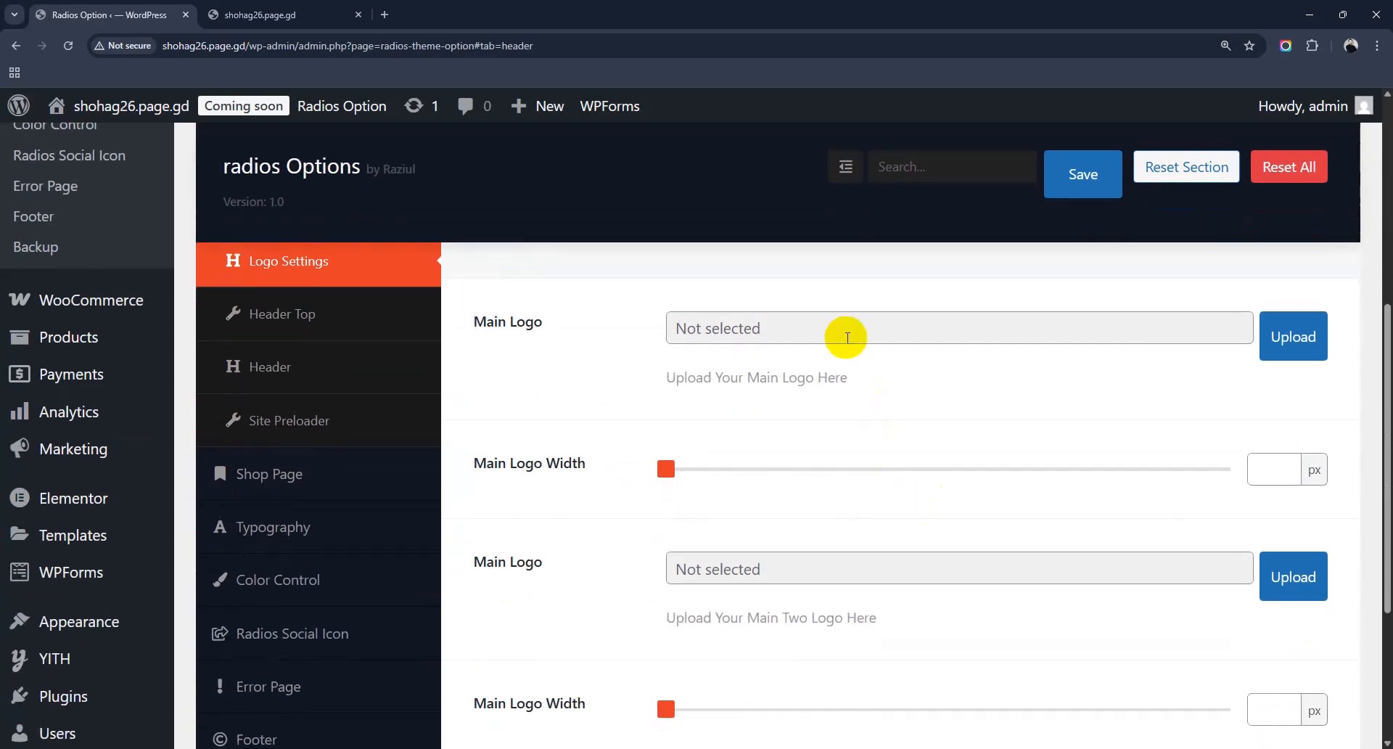
scroll(834, 355, "down", 3)
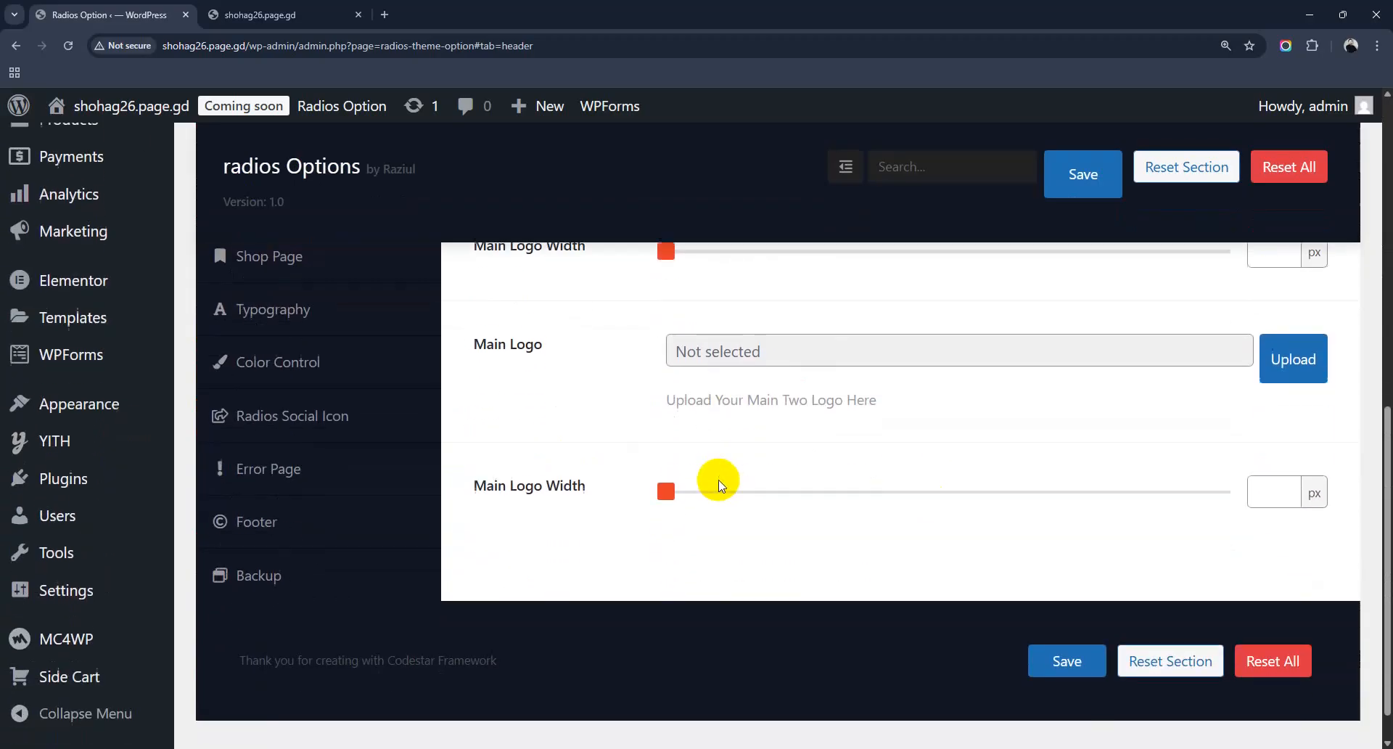
scroll(346, 488, "up", 5)
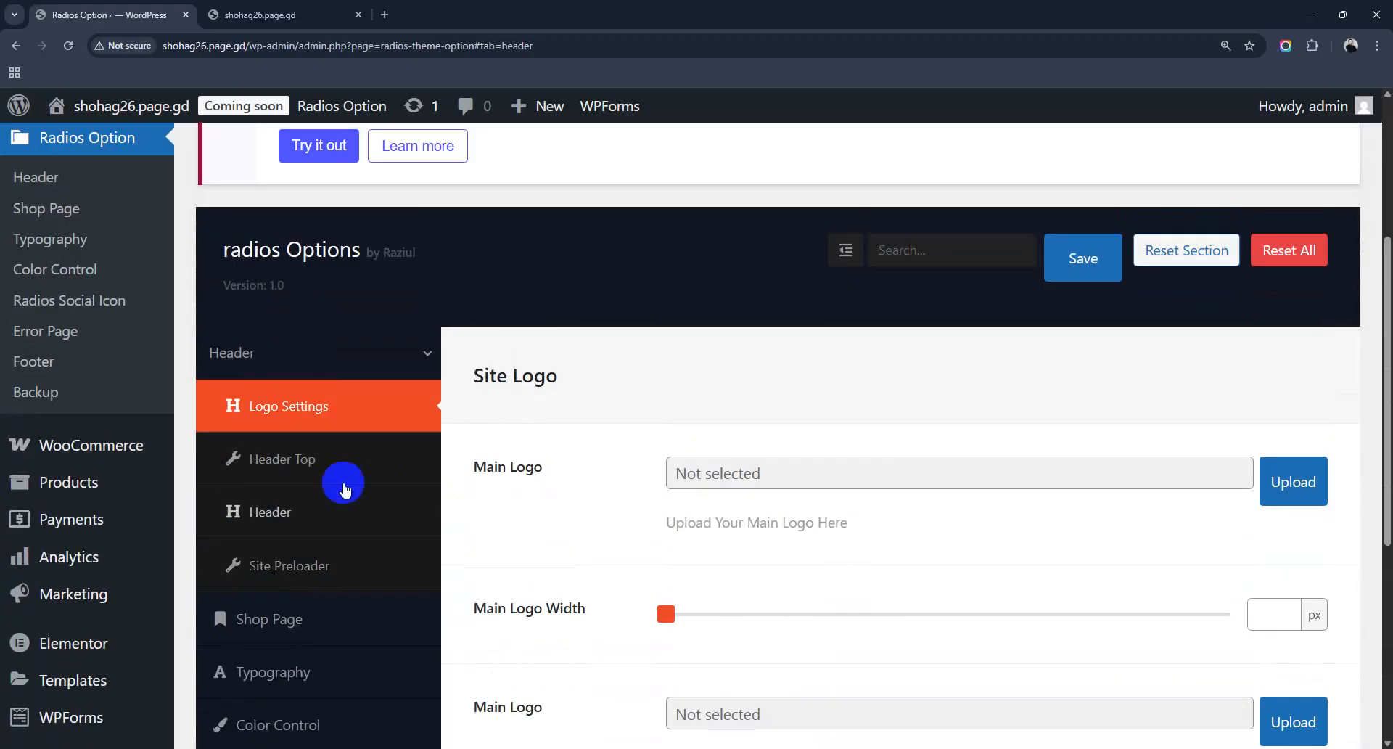
left_click(297, 470)
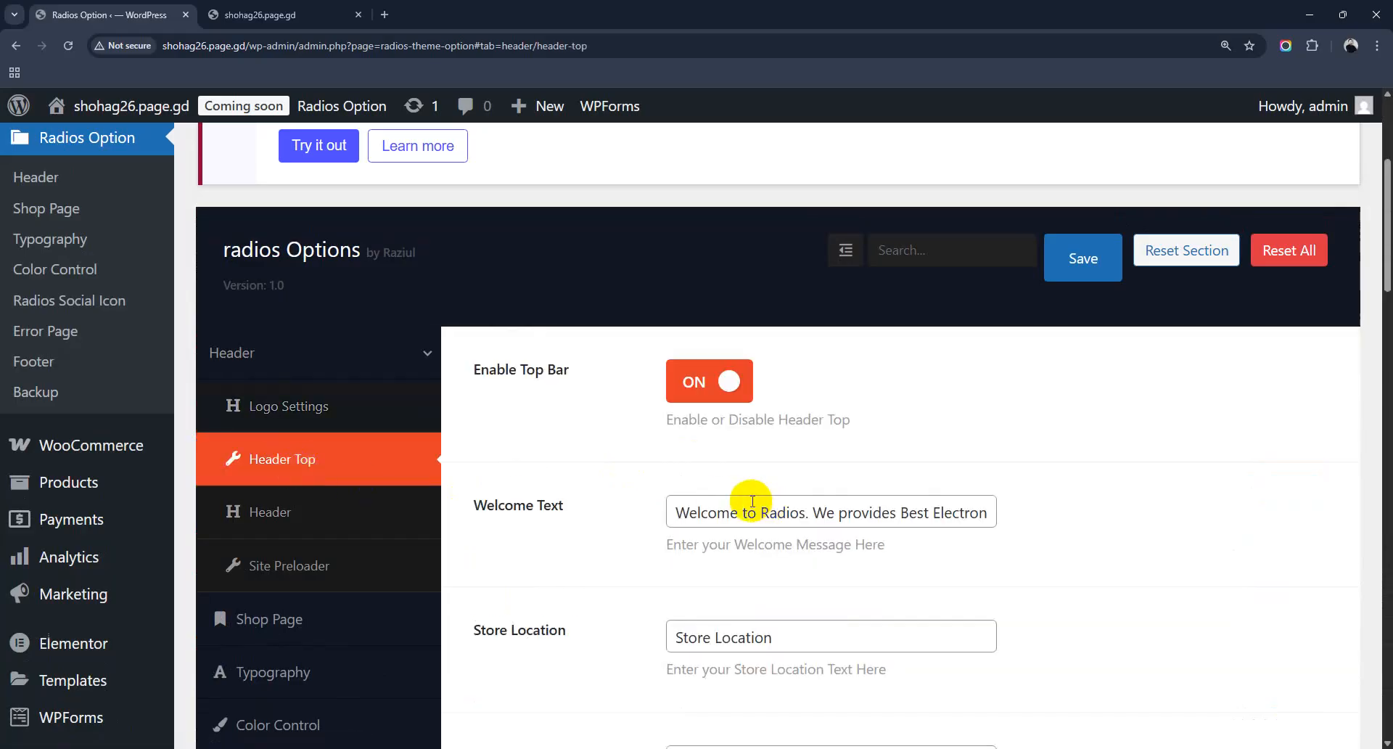
Step: Select the 'Call Us For Enquiry' text in Header Top and compare it with the front page
scroll(752, 500, "down", 7)
scroll(751, 502, "up", 2)
scroll(751, 504, "down", 3)
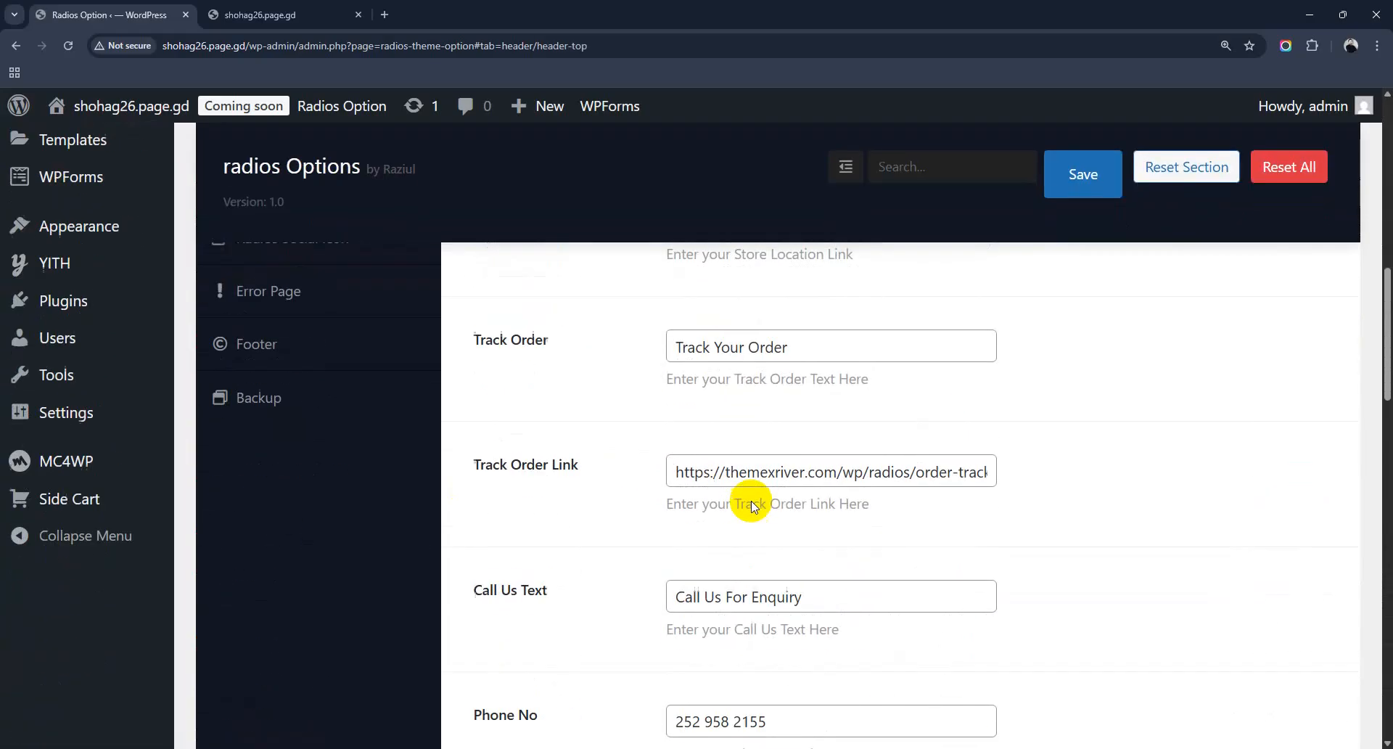
scroll(751, 506, "down", 2)
left_click_drag(774, 606, 609, 610)
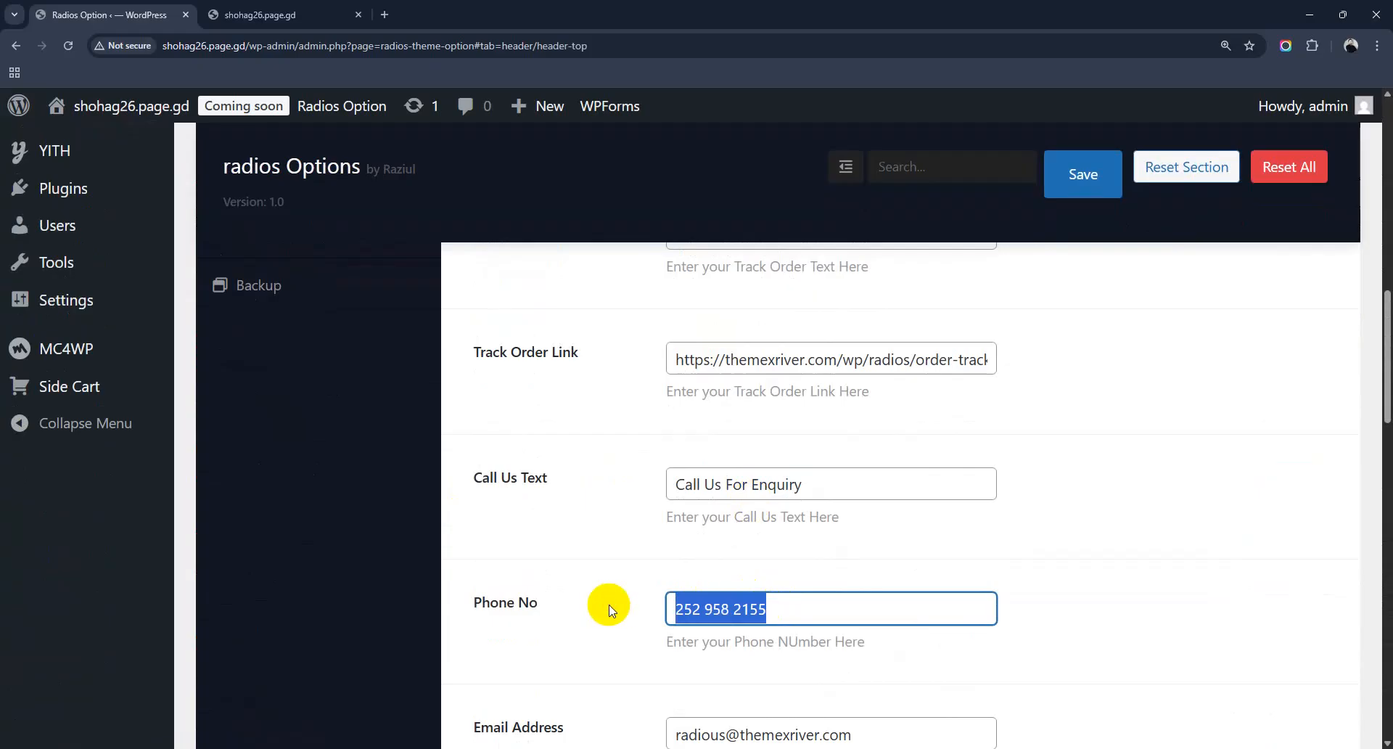
left_click_drag(812, 482, 610, 470)
key("ctrl+Tab")
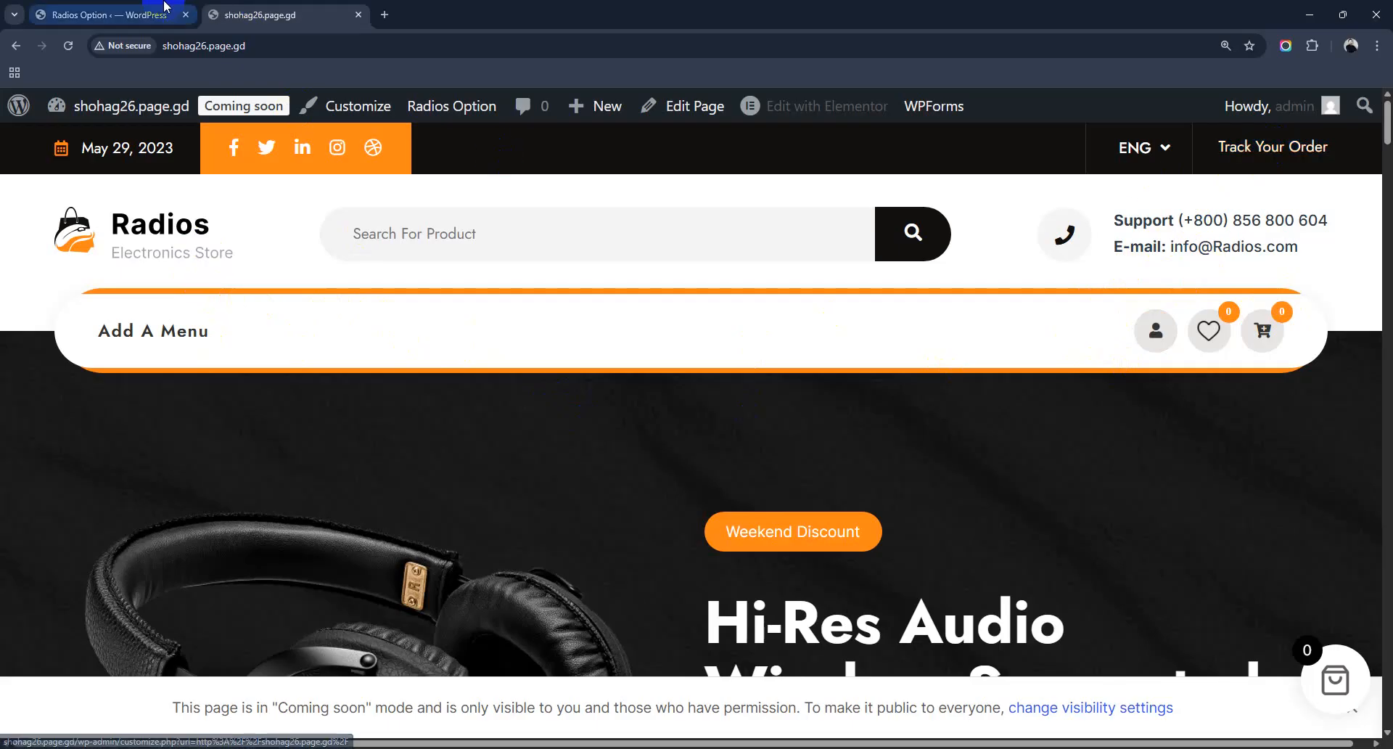
Step: Back in theme options, scroll down and start editing the Email Header 3 Address field
left_click(109, 15)
scroll(722, 531, "down", 10)
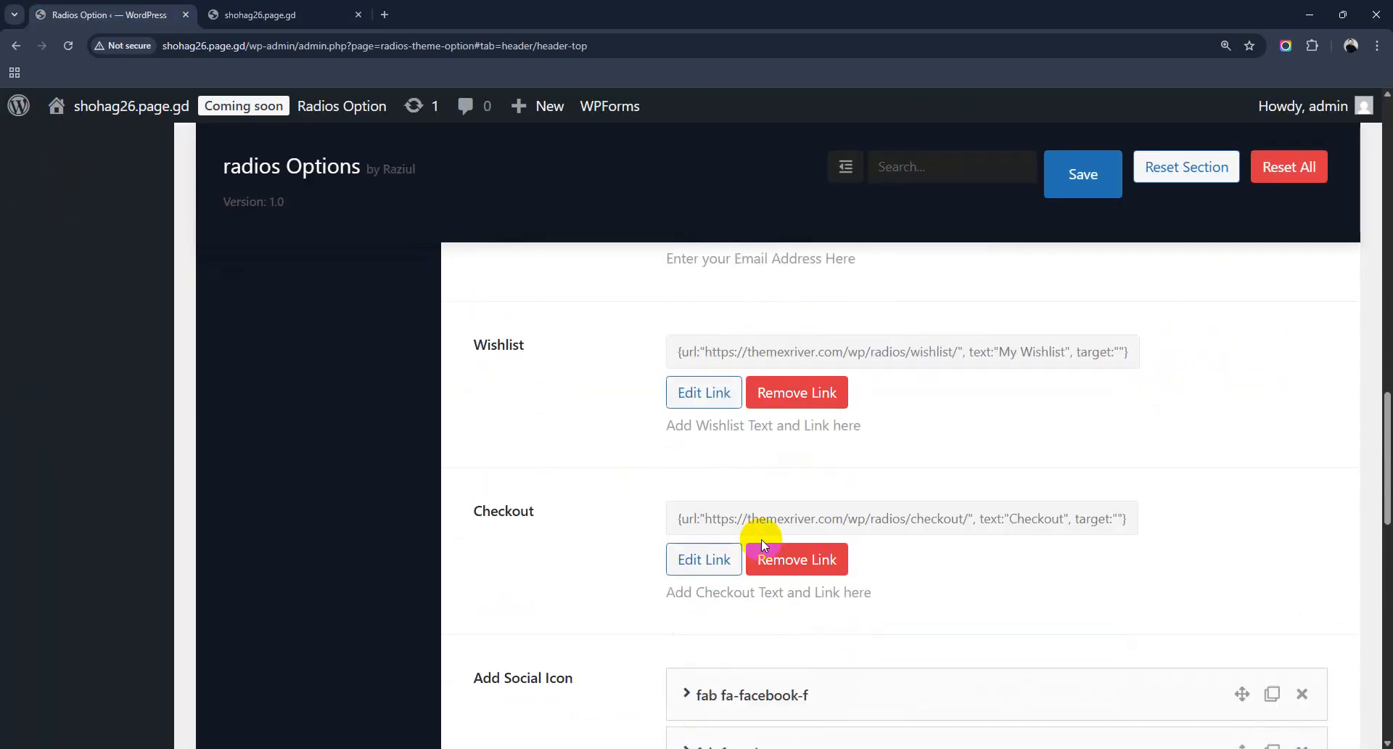
scroll(766, 477, "down", 3)
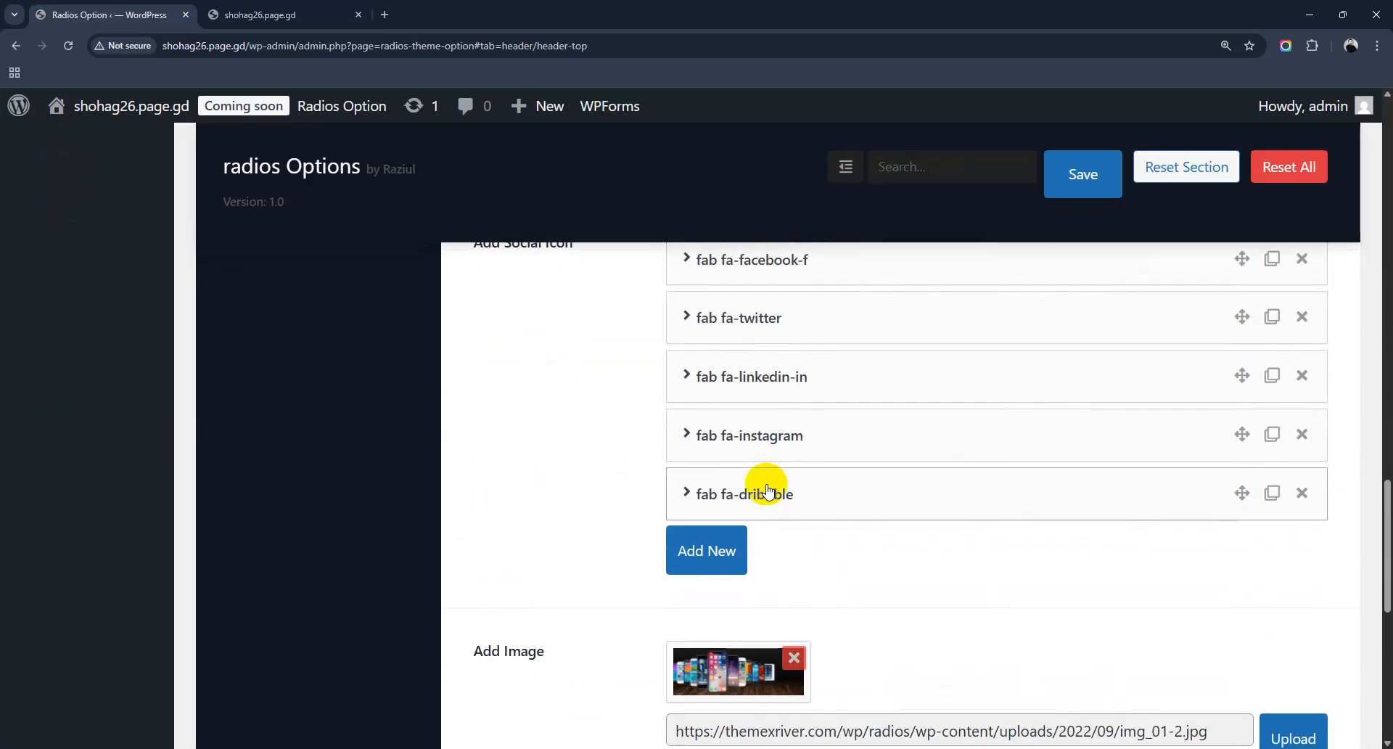
scroll(725, 497, "down", 3)
scroll(707, 506, "down", 5)
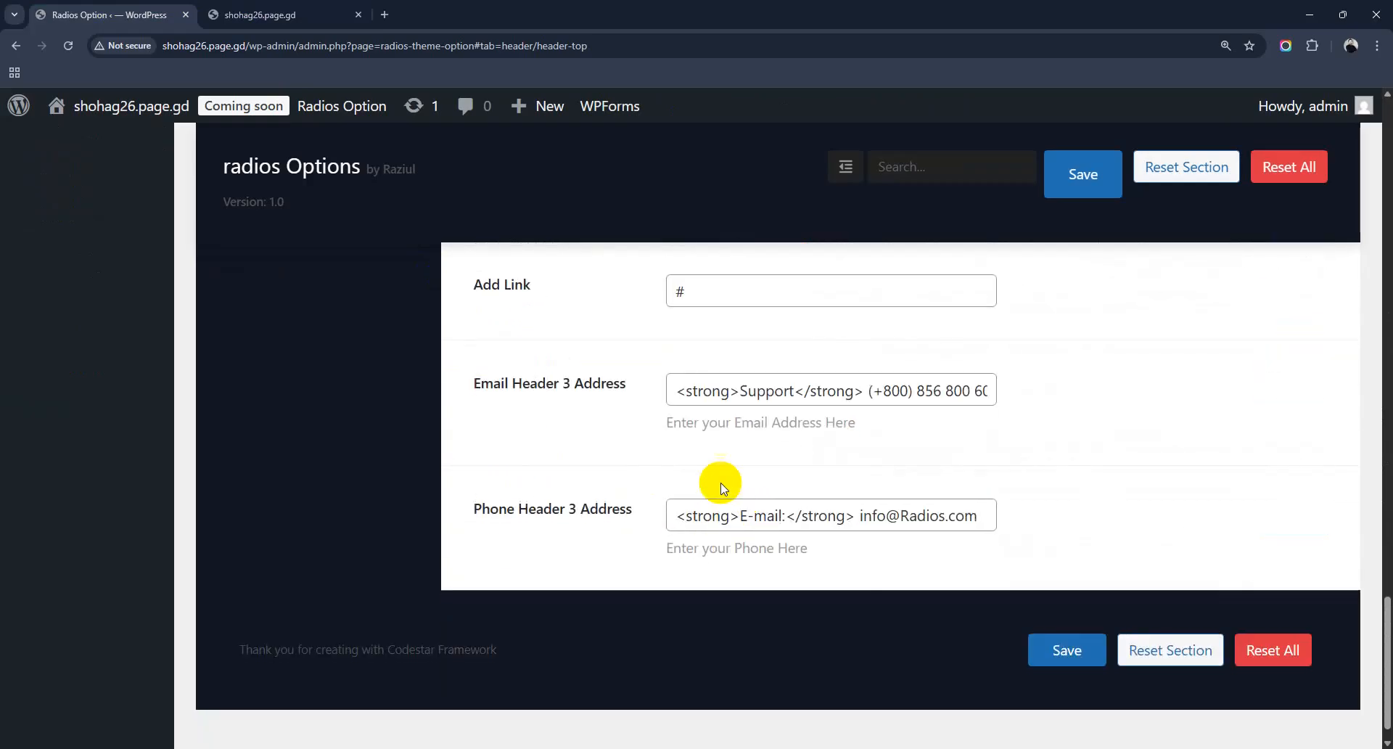
left_click(881, 392)
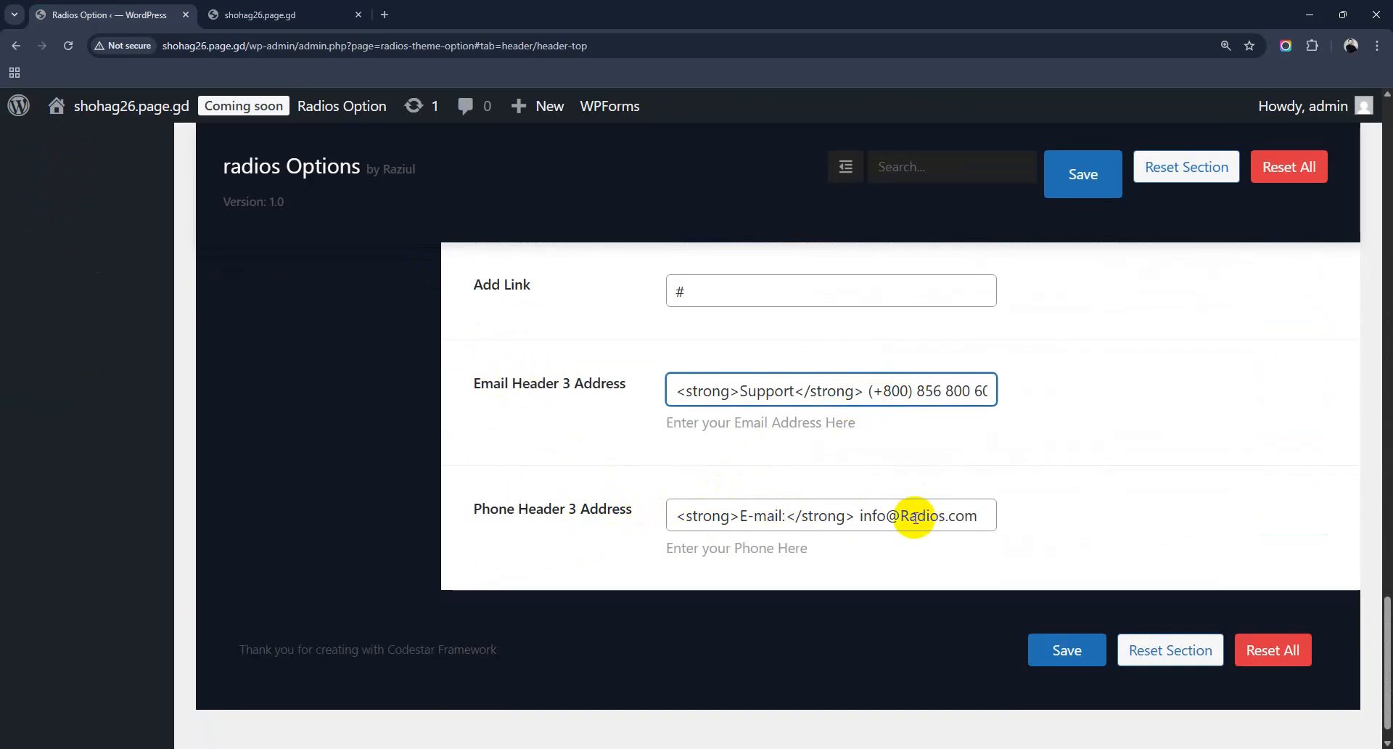
Step: Enter the support e-mail in Phone Header 3 Address and replace the support phone number
left_click_drag(858, 516, 978, 517)
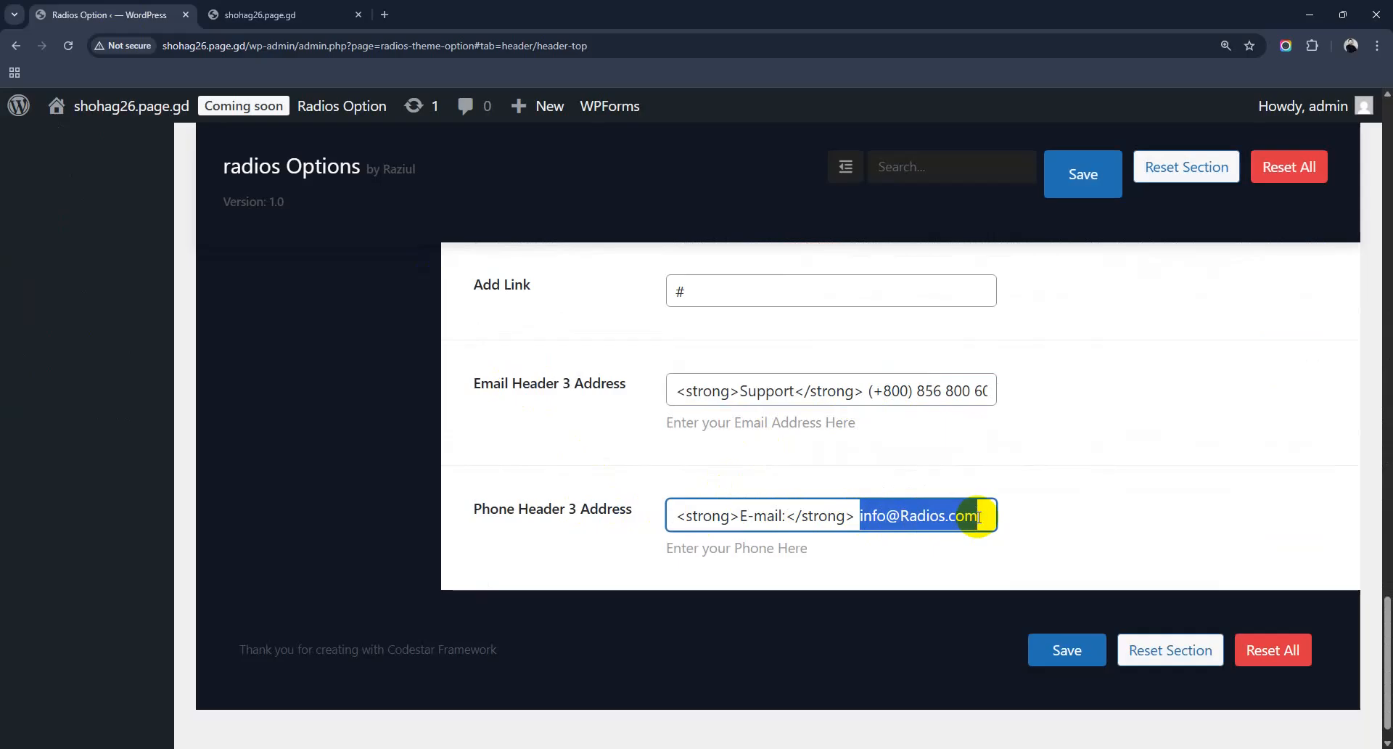
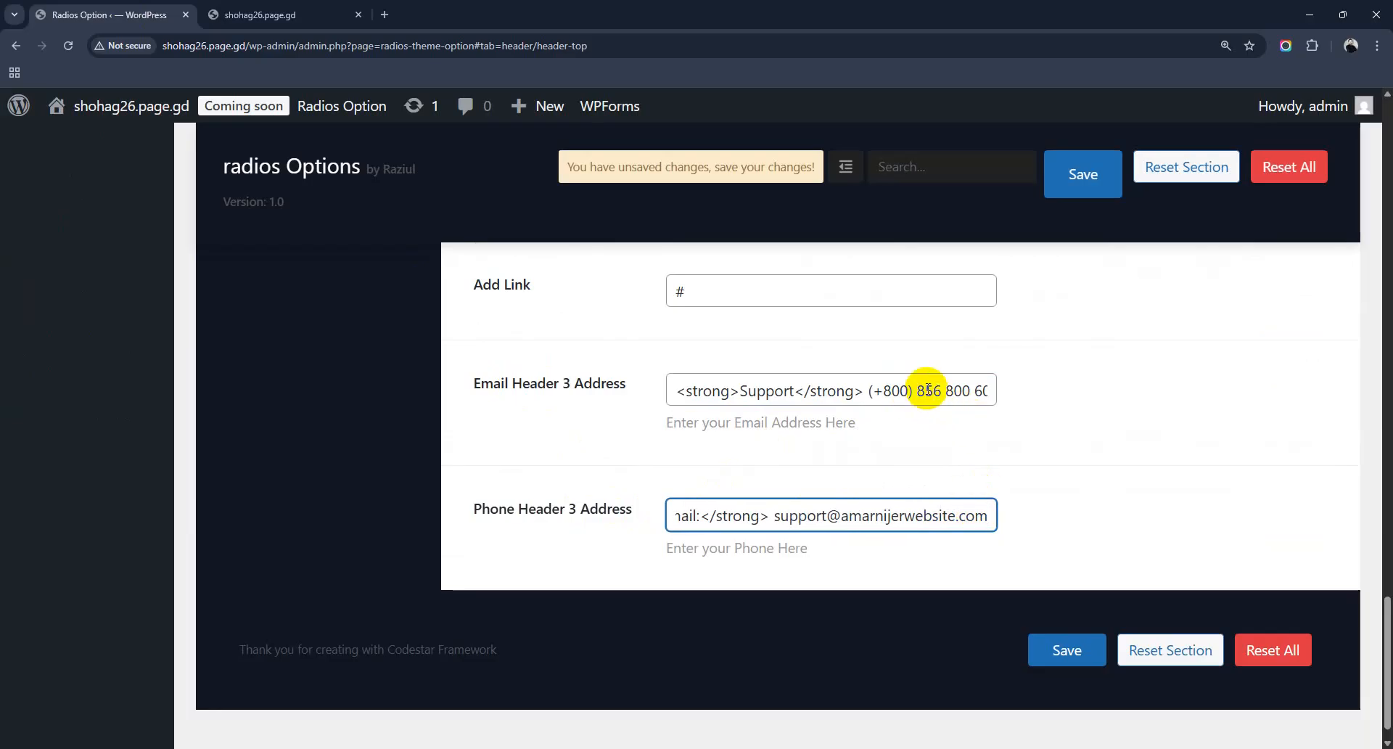
left_click_drag(918, 390, 947, 388)
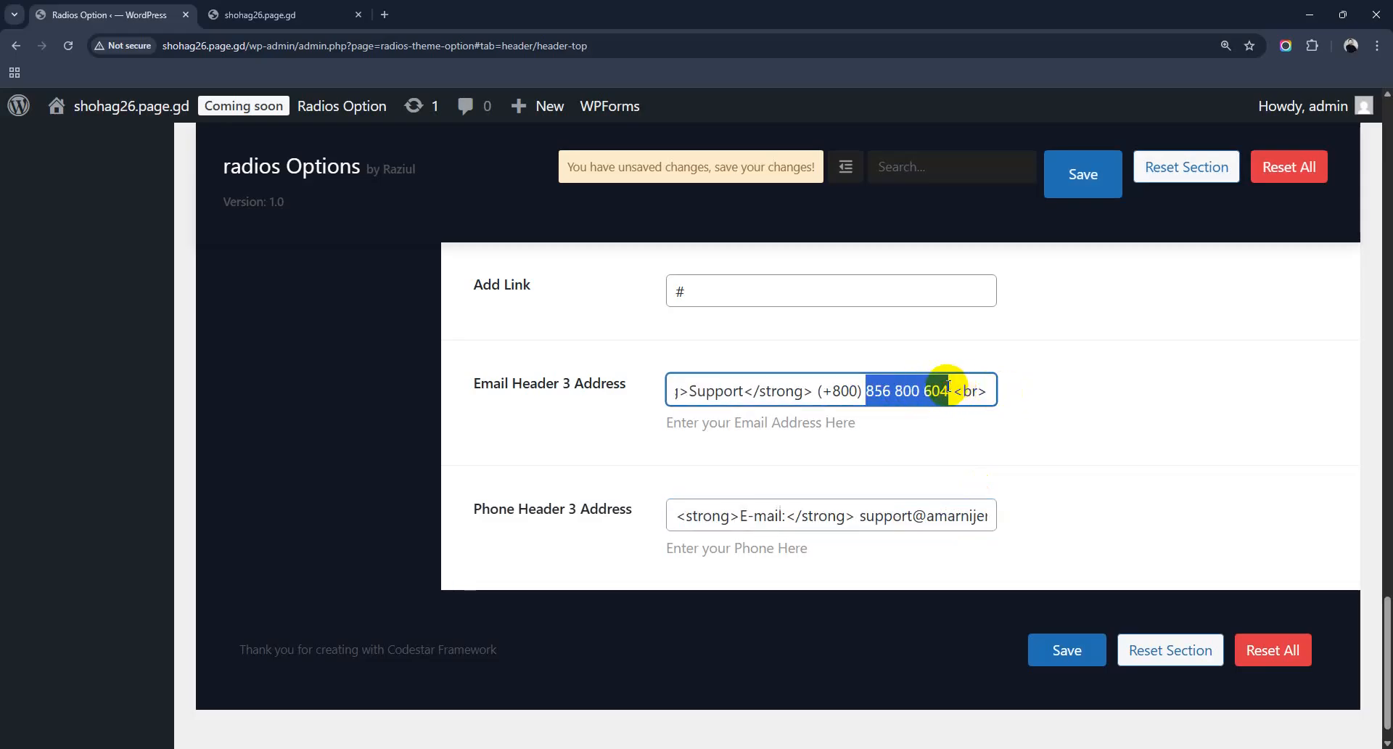
type("147 578 950")
Step: Replace the Email Address value with the site's info e-mail address
scroll(943, 406, "up", 5)
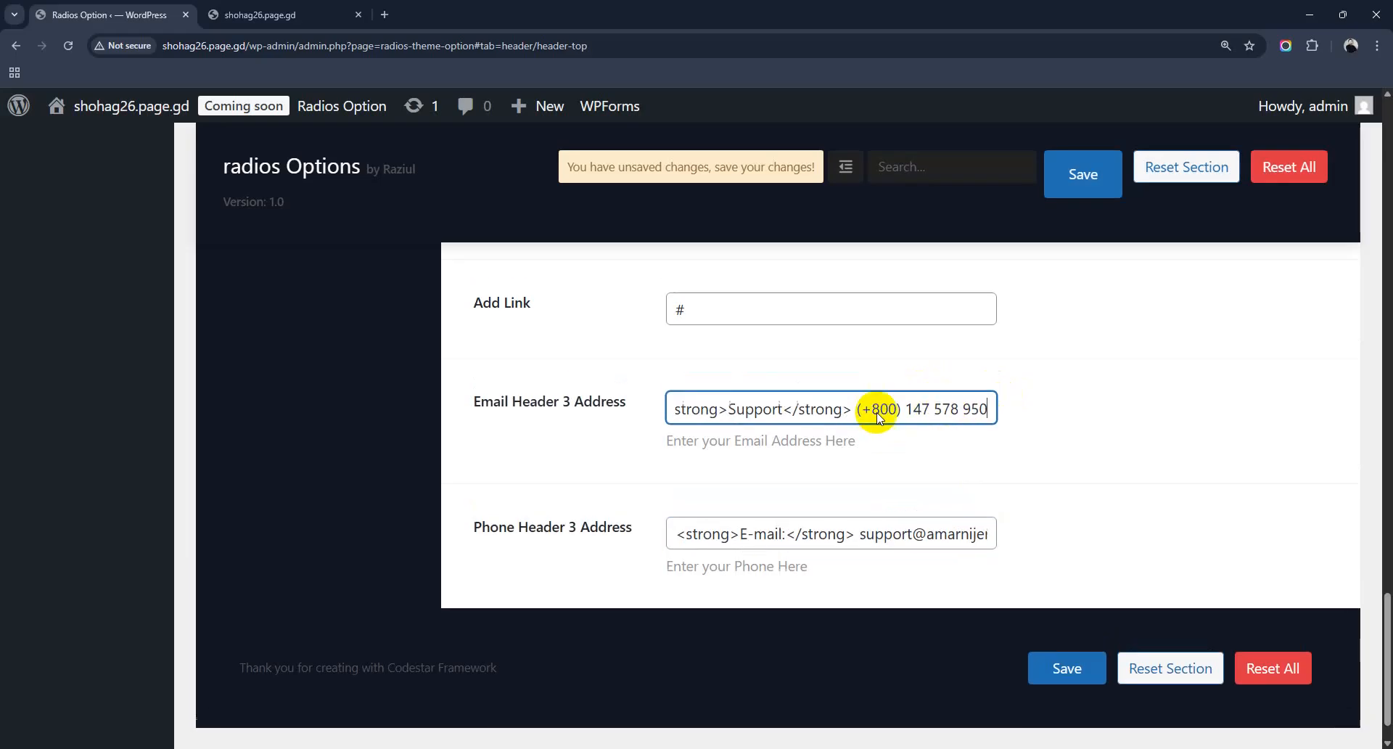
left_click(954, 501)
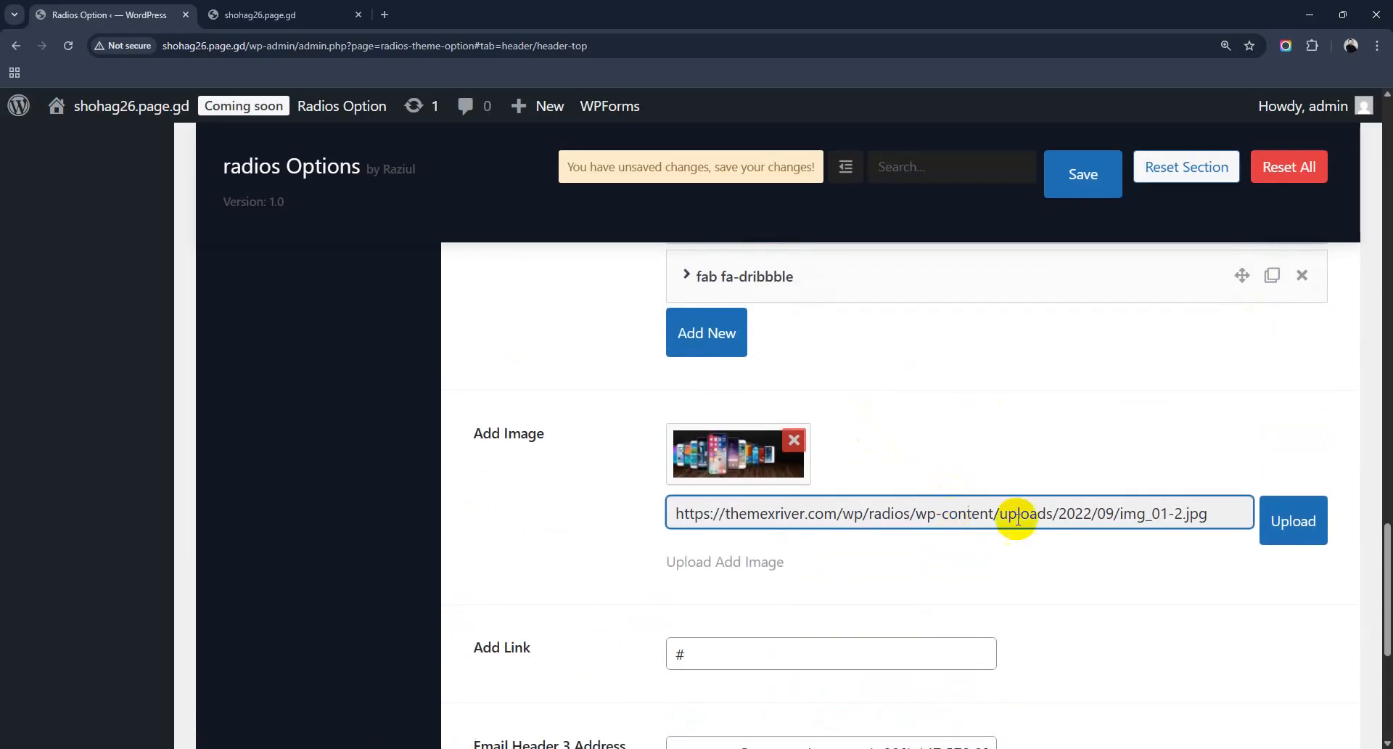
scroll(832, 411, "up", 8)
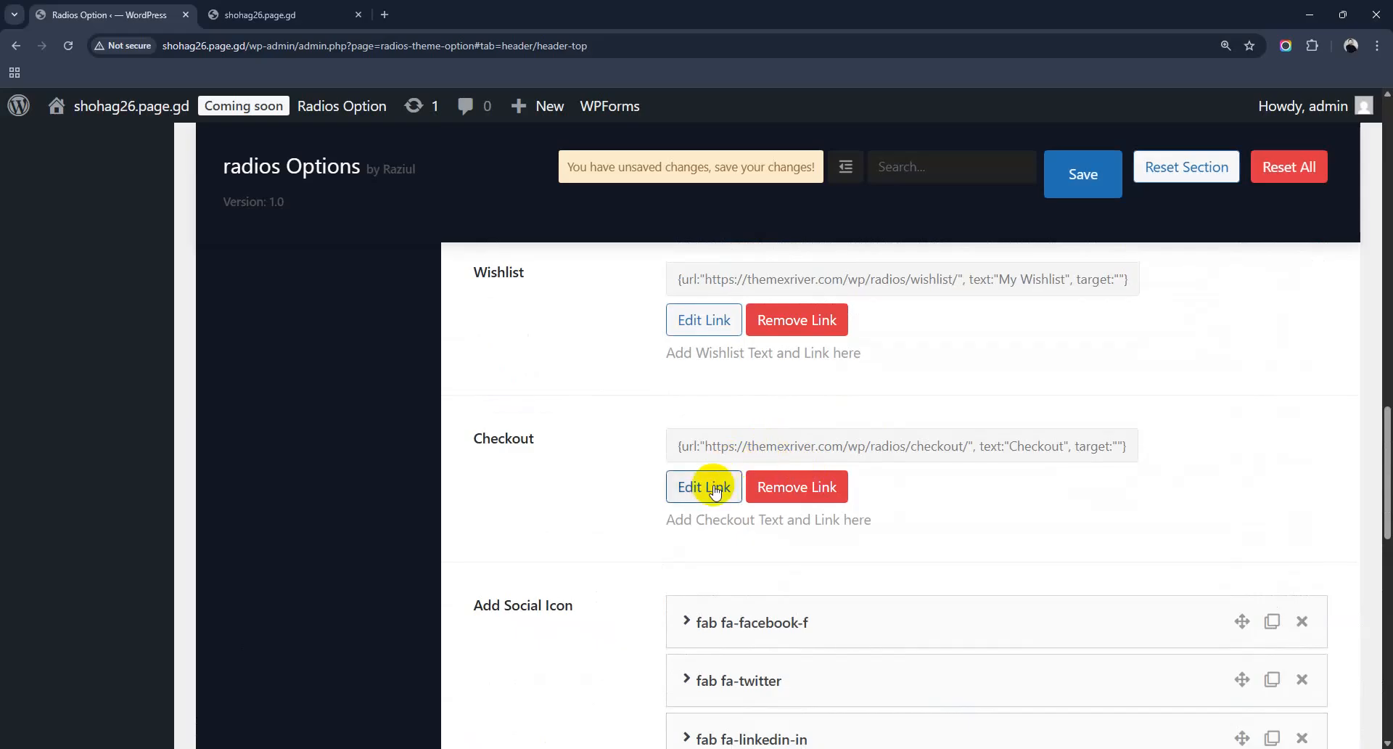
scroll(841, 455, "up", 3)
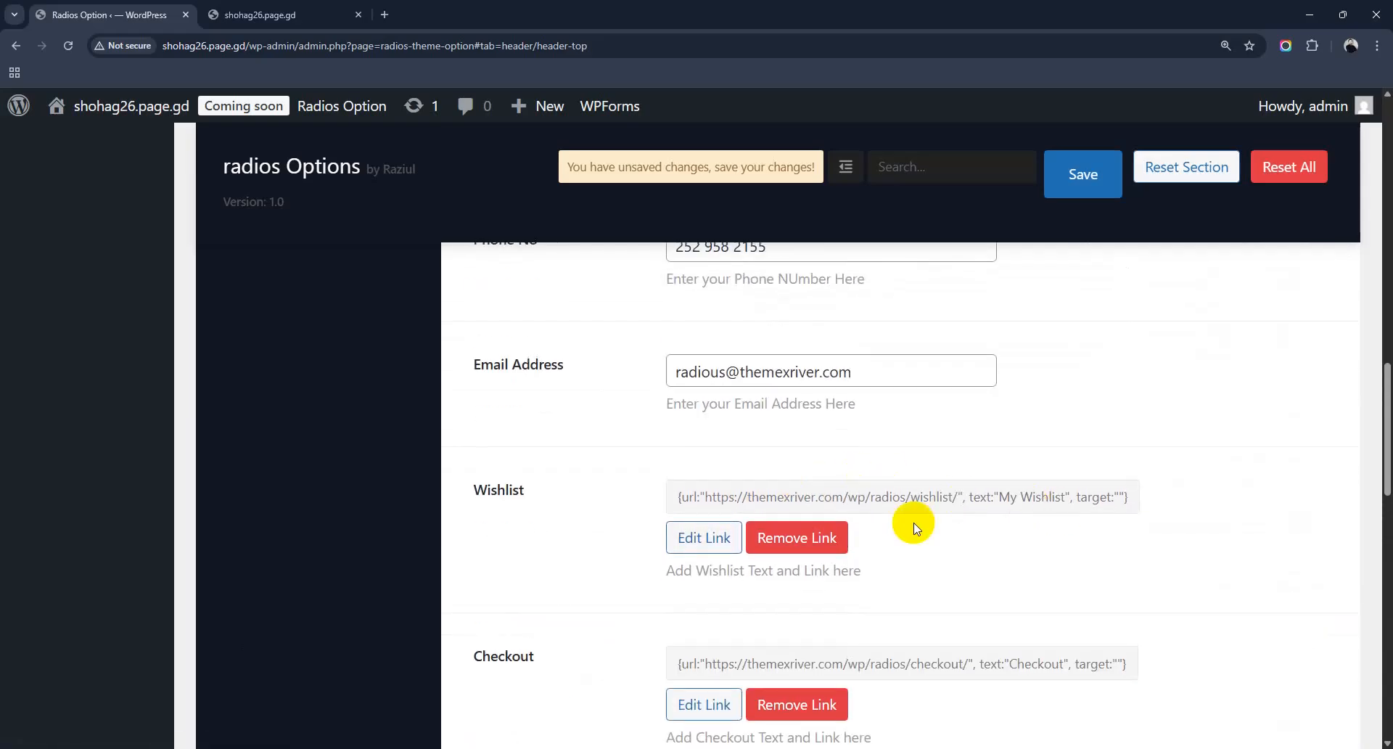
scroll(746, 429, "up", 2)
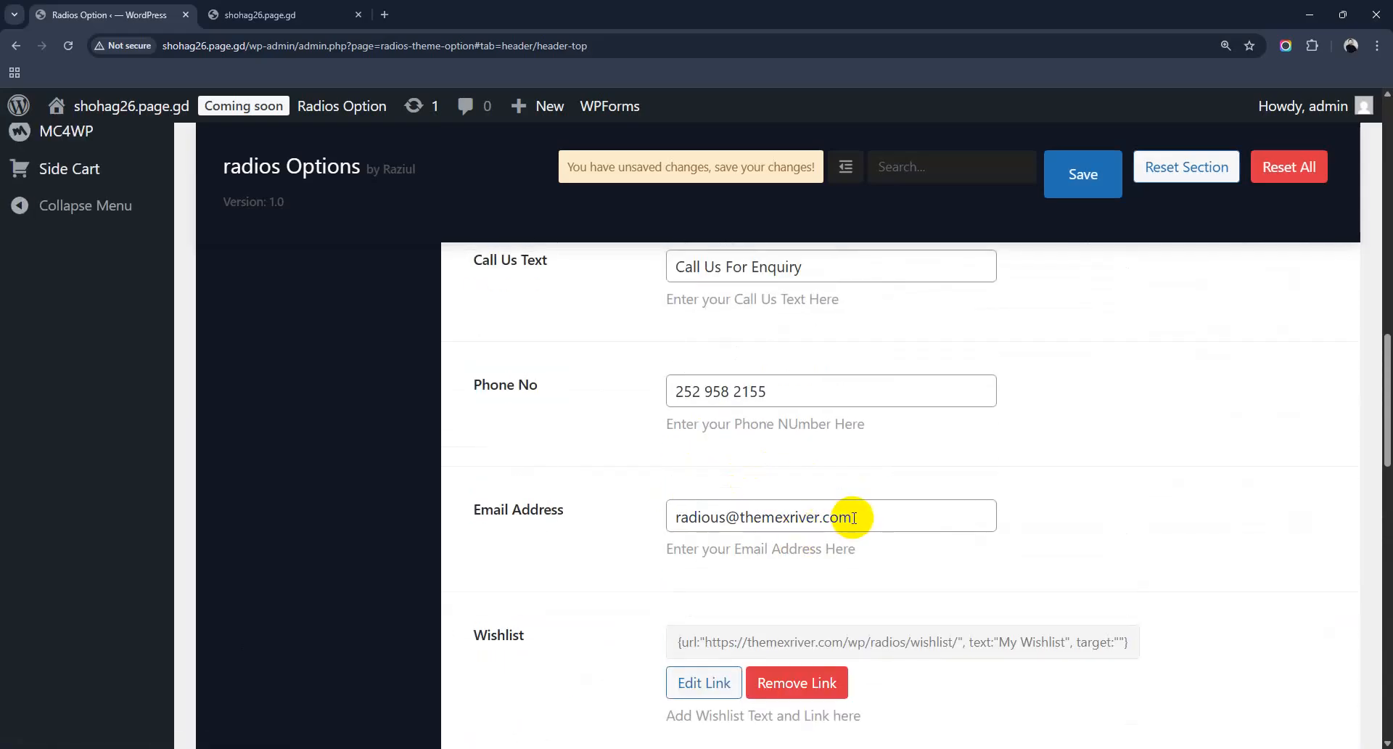
left_click_drag(850, 516, 622, 501)
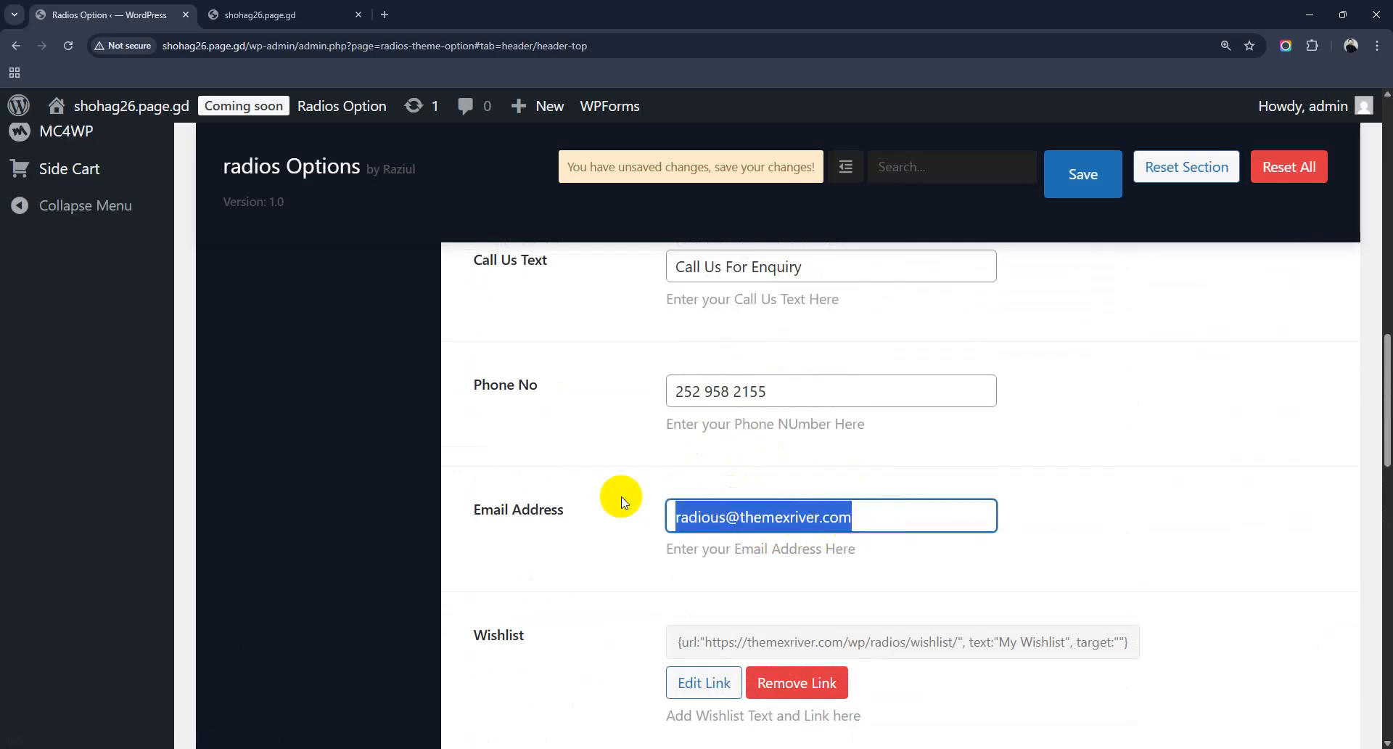
type("su")
key("BackSpace")
key("BackSpace")
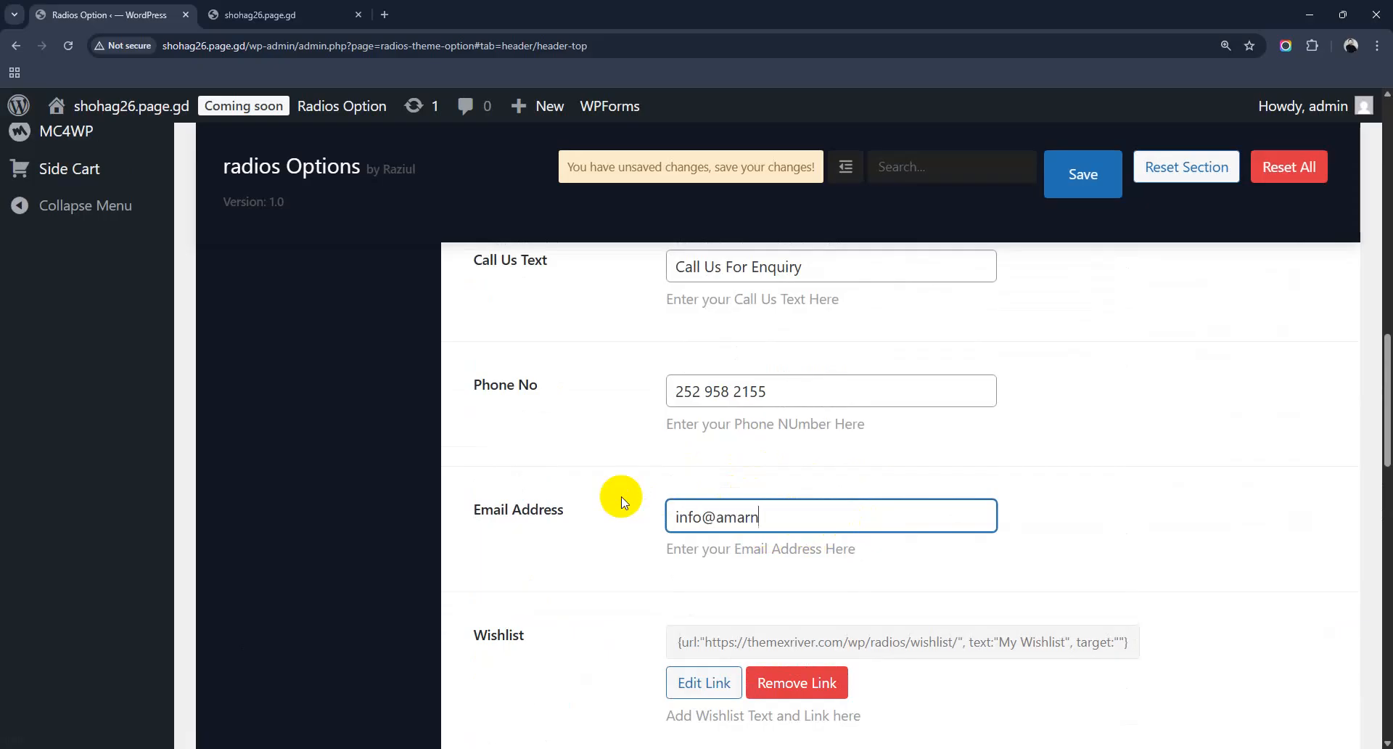
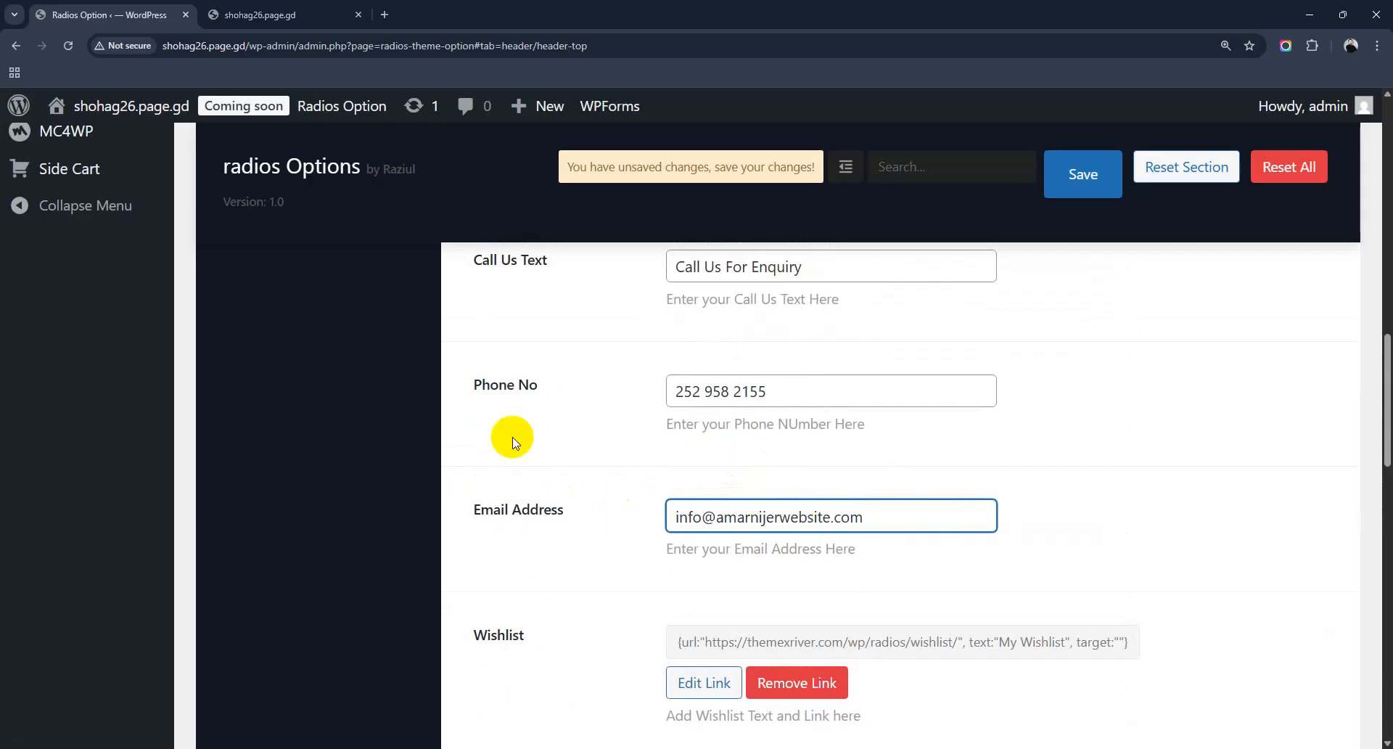
Step: Enter a new Phone No value and save the Header Top settings
left_click_drag(834, 393, 593, 395)
type("014 578 214")
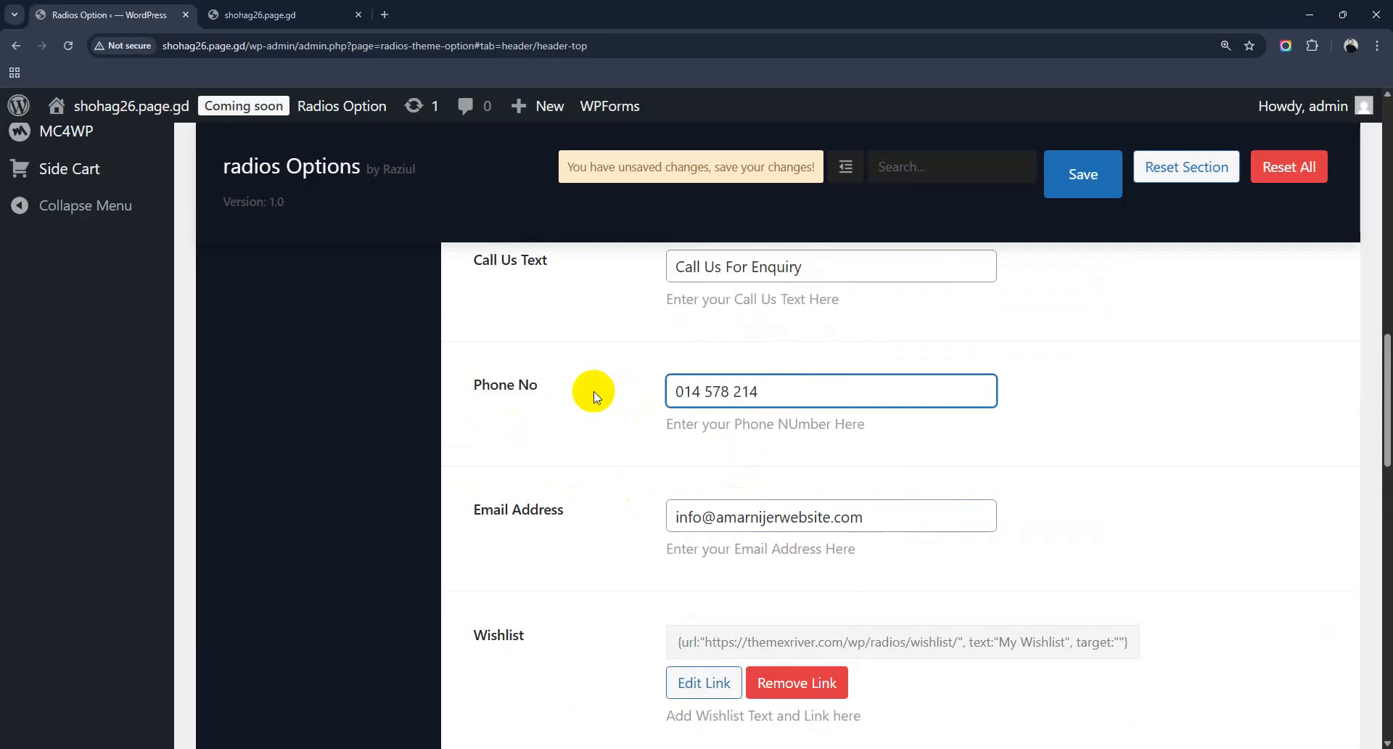
scroll(631, 406, "up", 5)
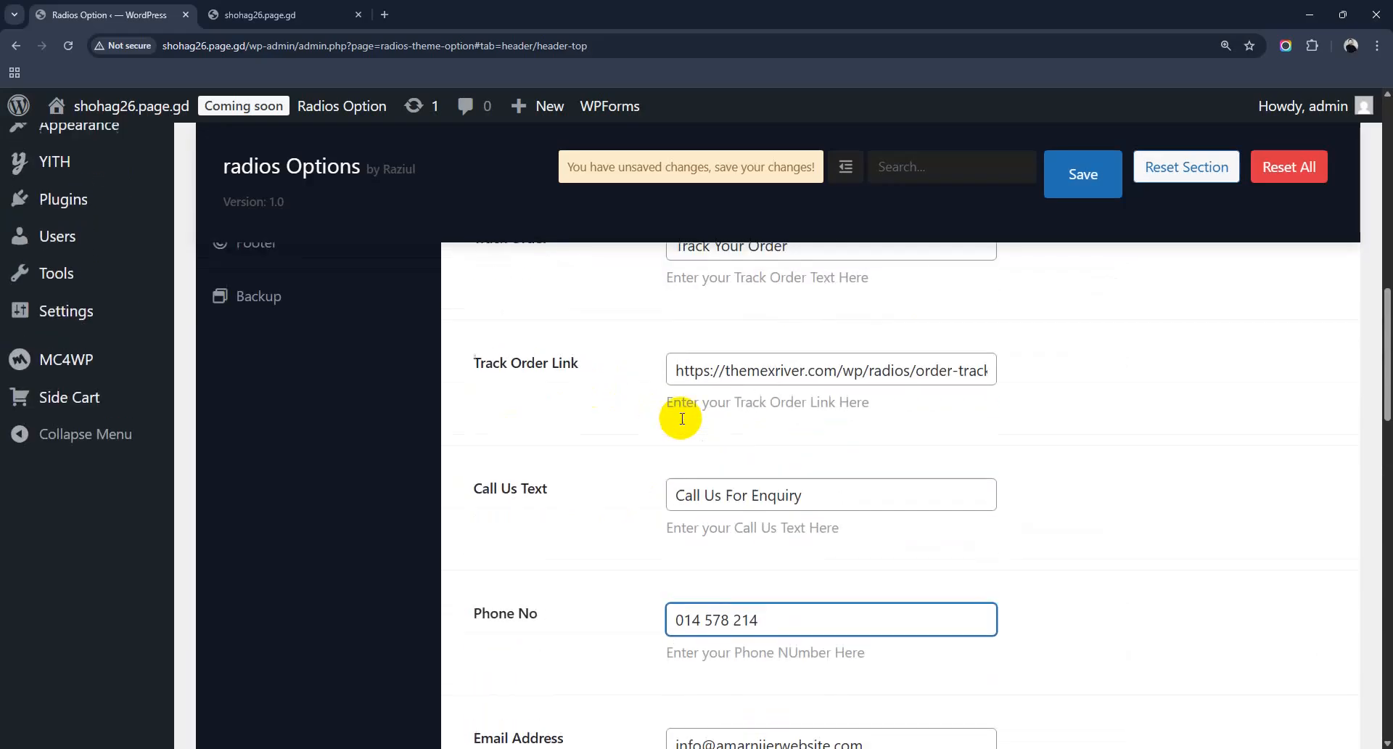
left_click(1095, 183)
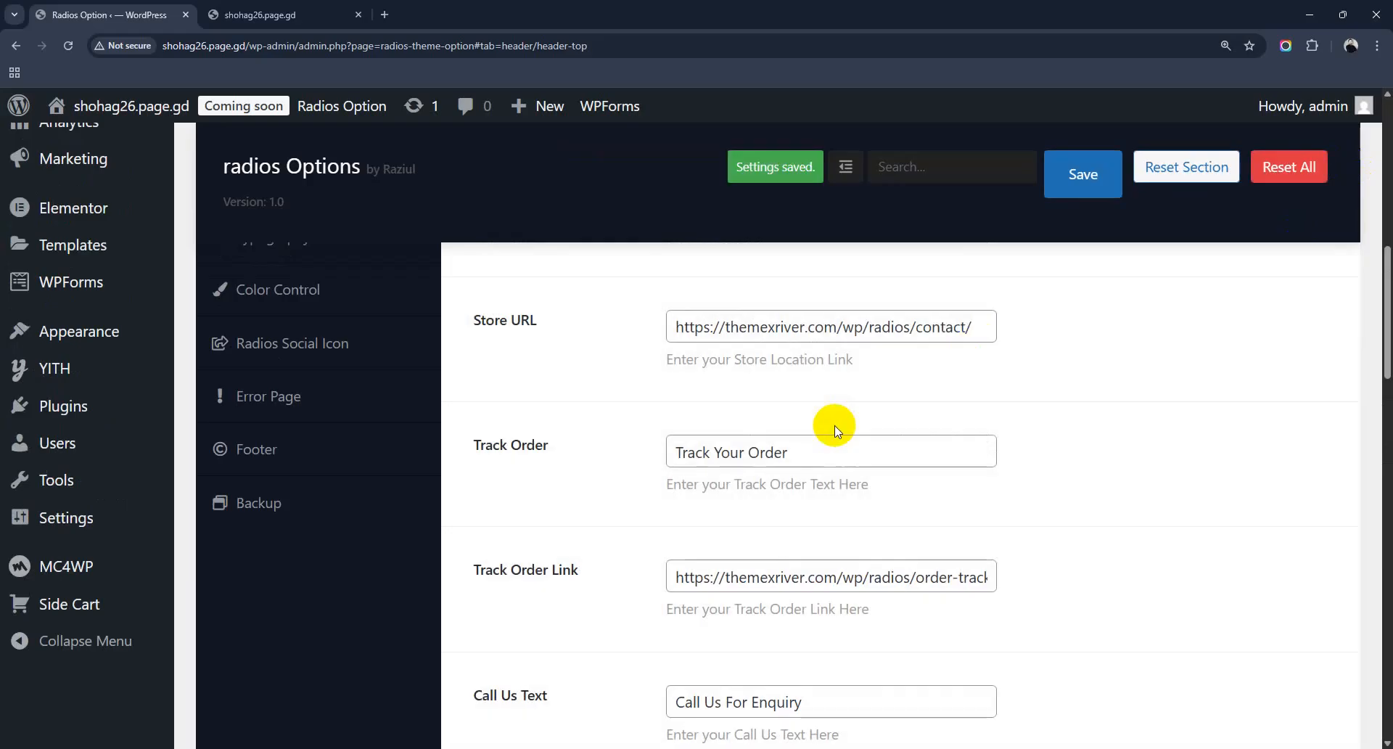
left_click(223, 9)
Step: Reload the storefront, highlight the header's support e-mail, then return to the theme options
left_click(68, 46)
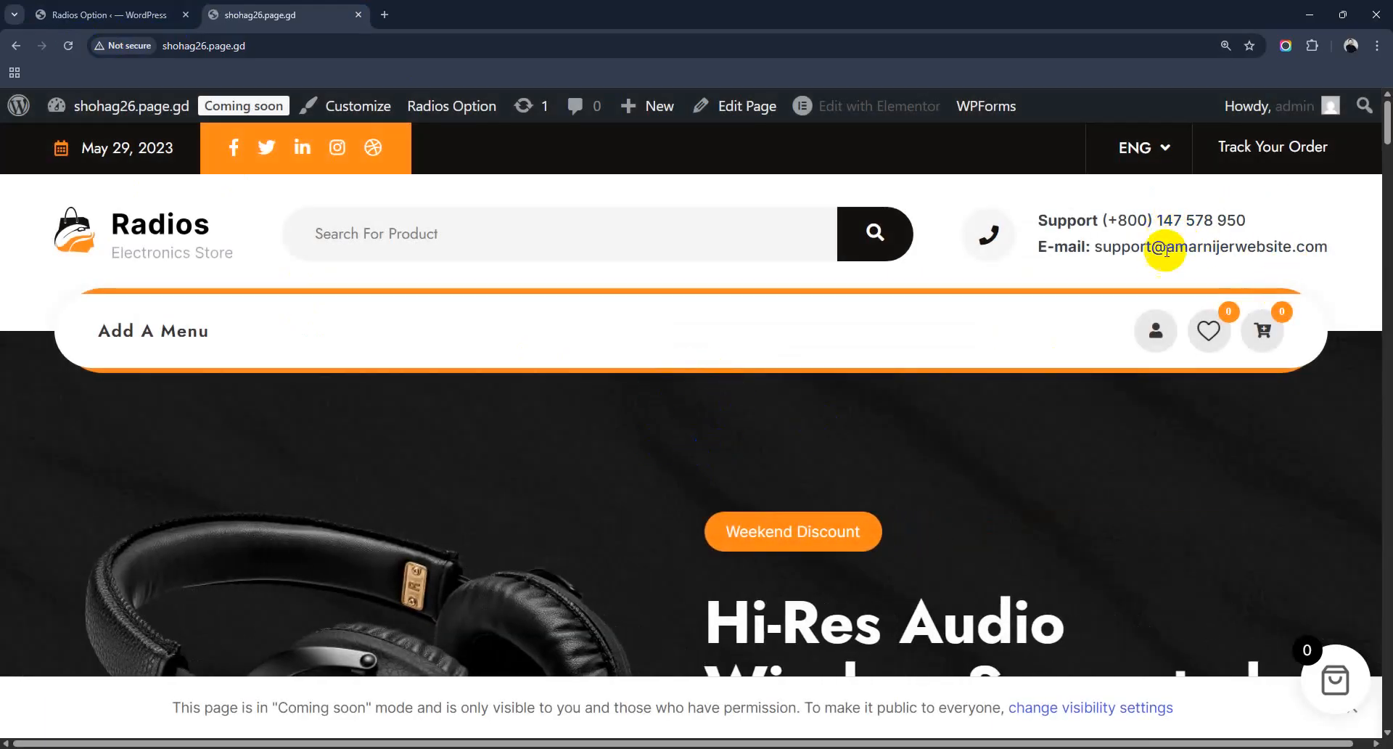
left_click_drag(1123, 247, 1325, 270)
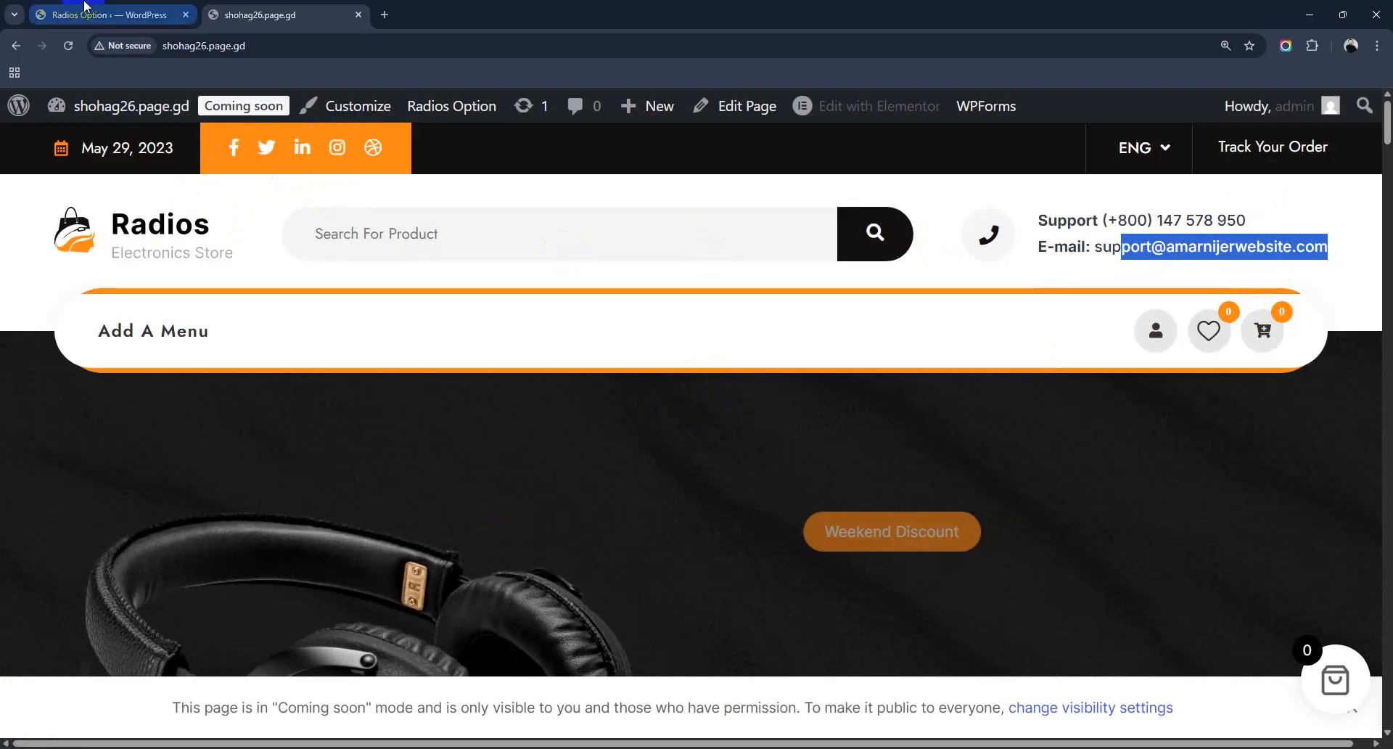
left_click(101, 14)
scroll(367, 444, "up", 5)
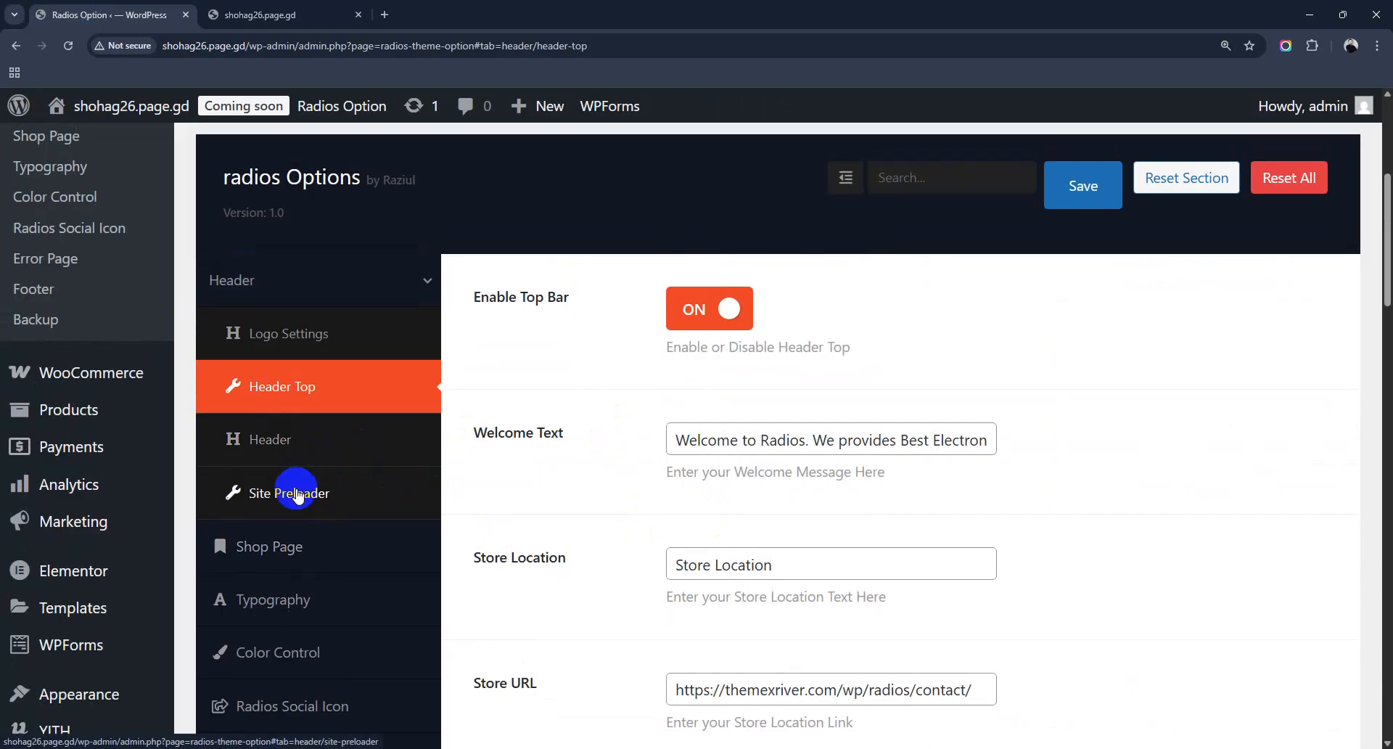
Step: Switch the Header layout to Header Style 2, save, and reload the storefront to view it
left_click(279, 444)
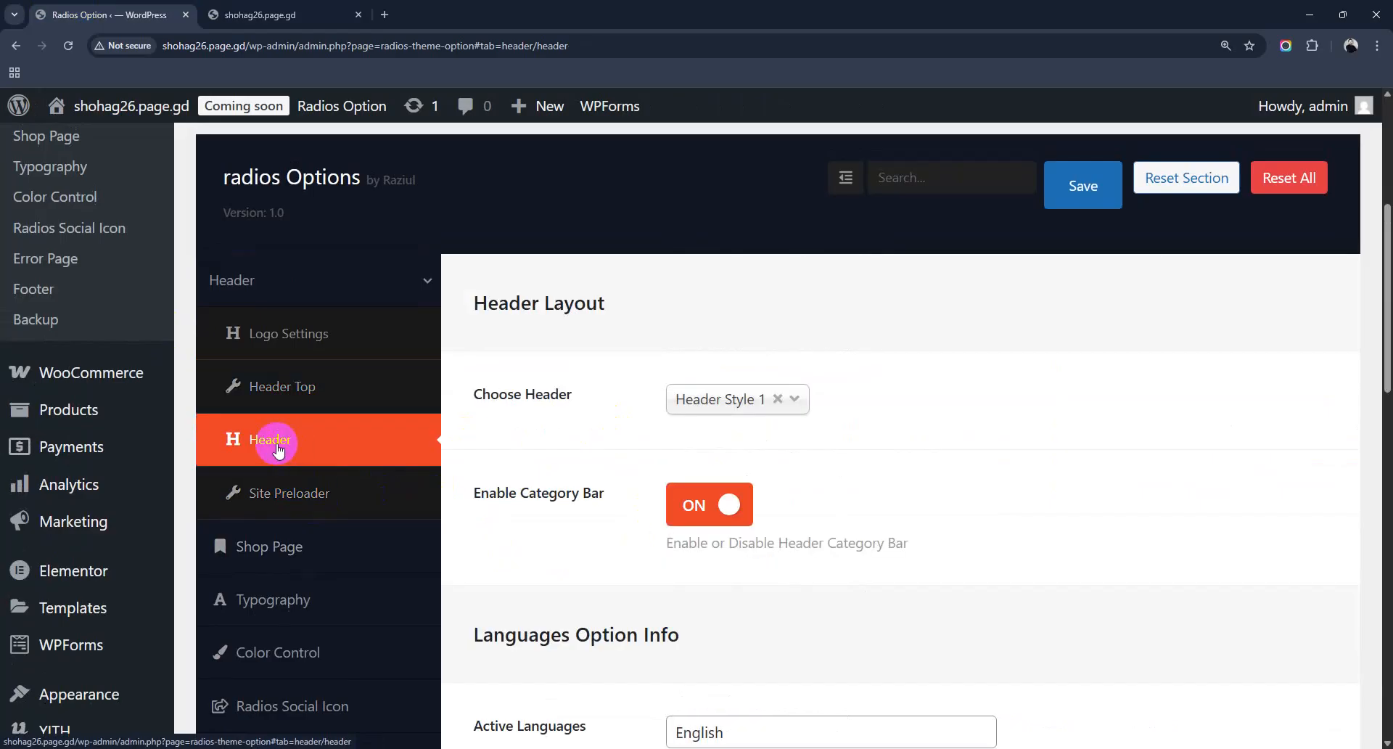
left_click(732, 409)
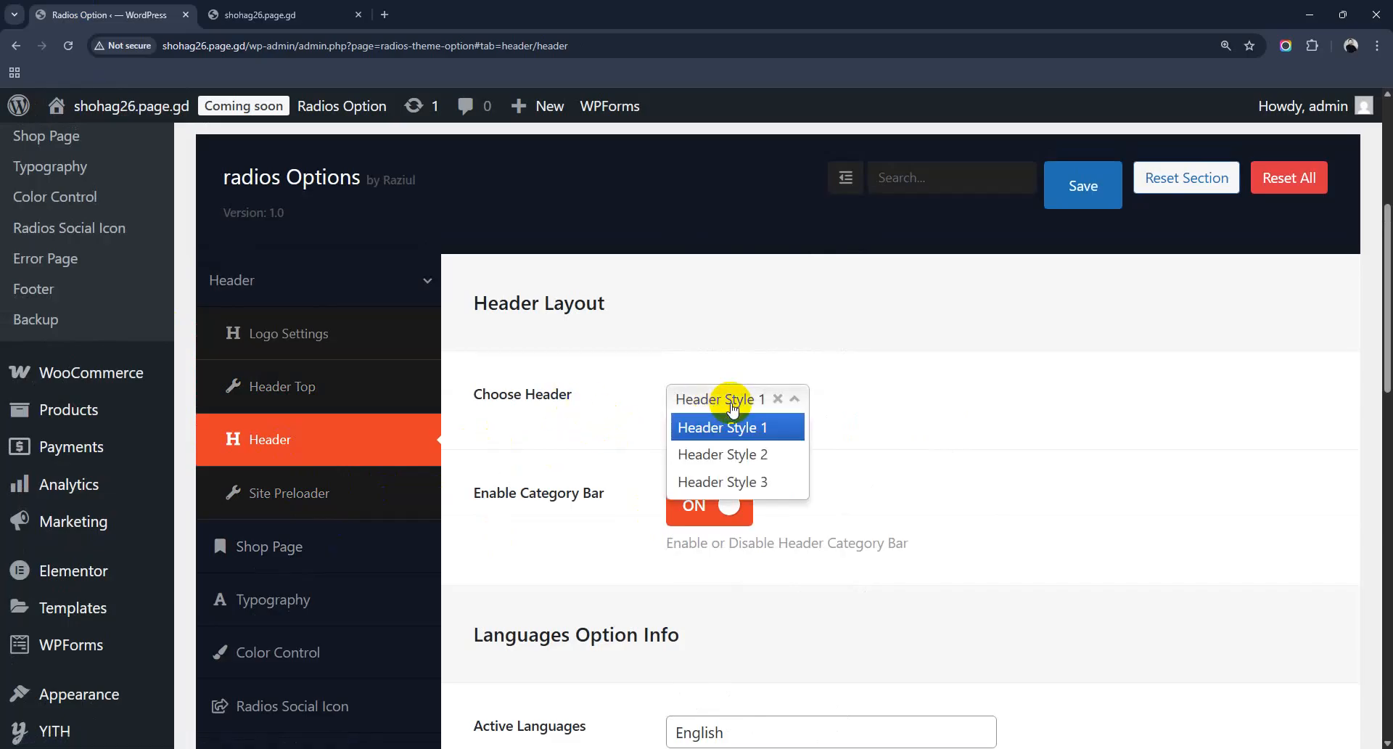
left_click(739, 453)
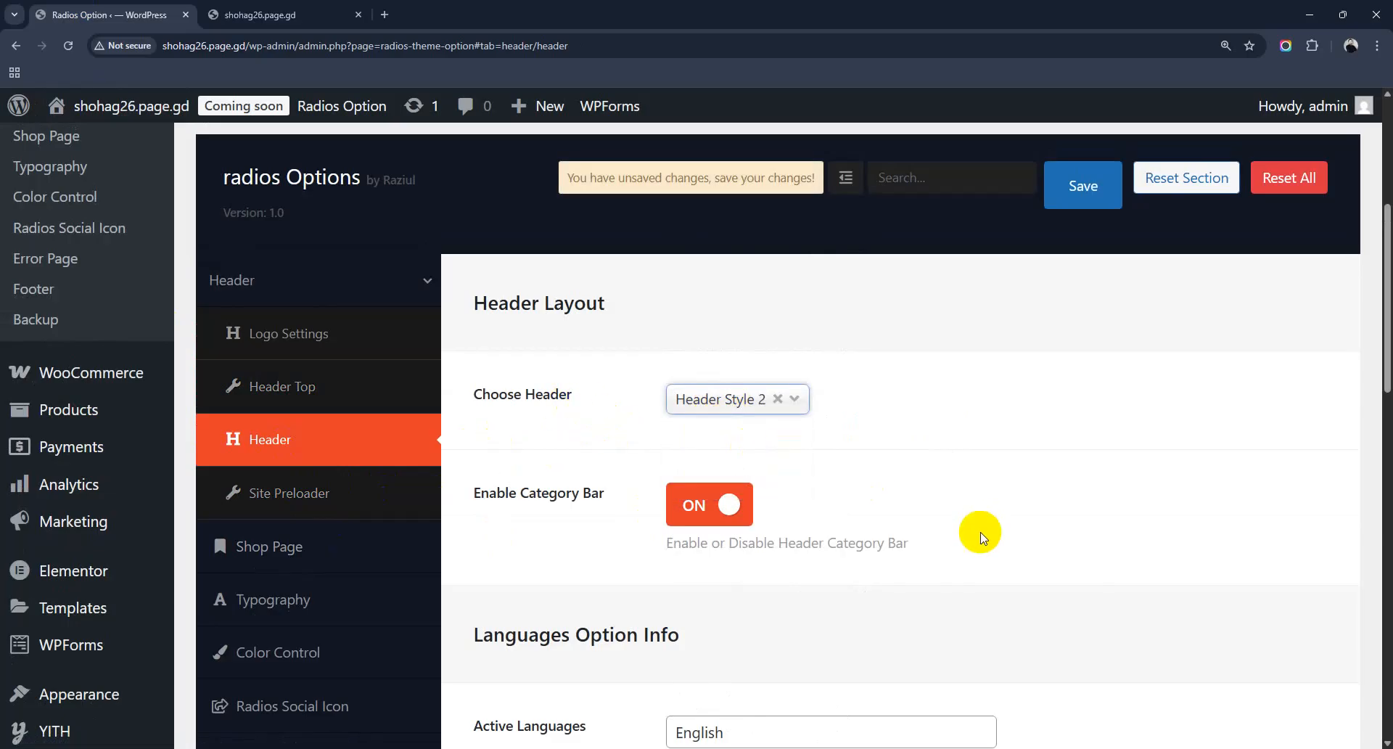
left_click(1082, 186)
left_click(235, 13)
left_click(109, 15)
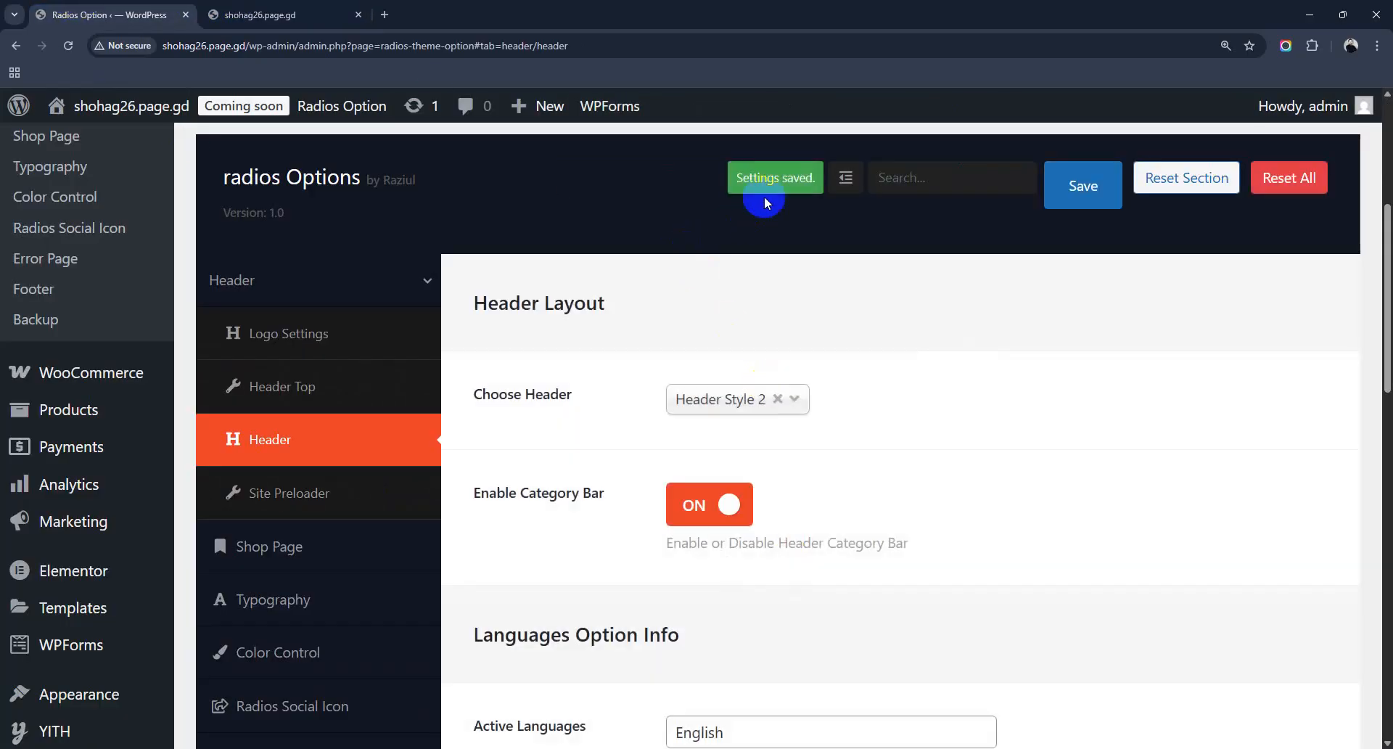
left_click(341, 15)
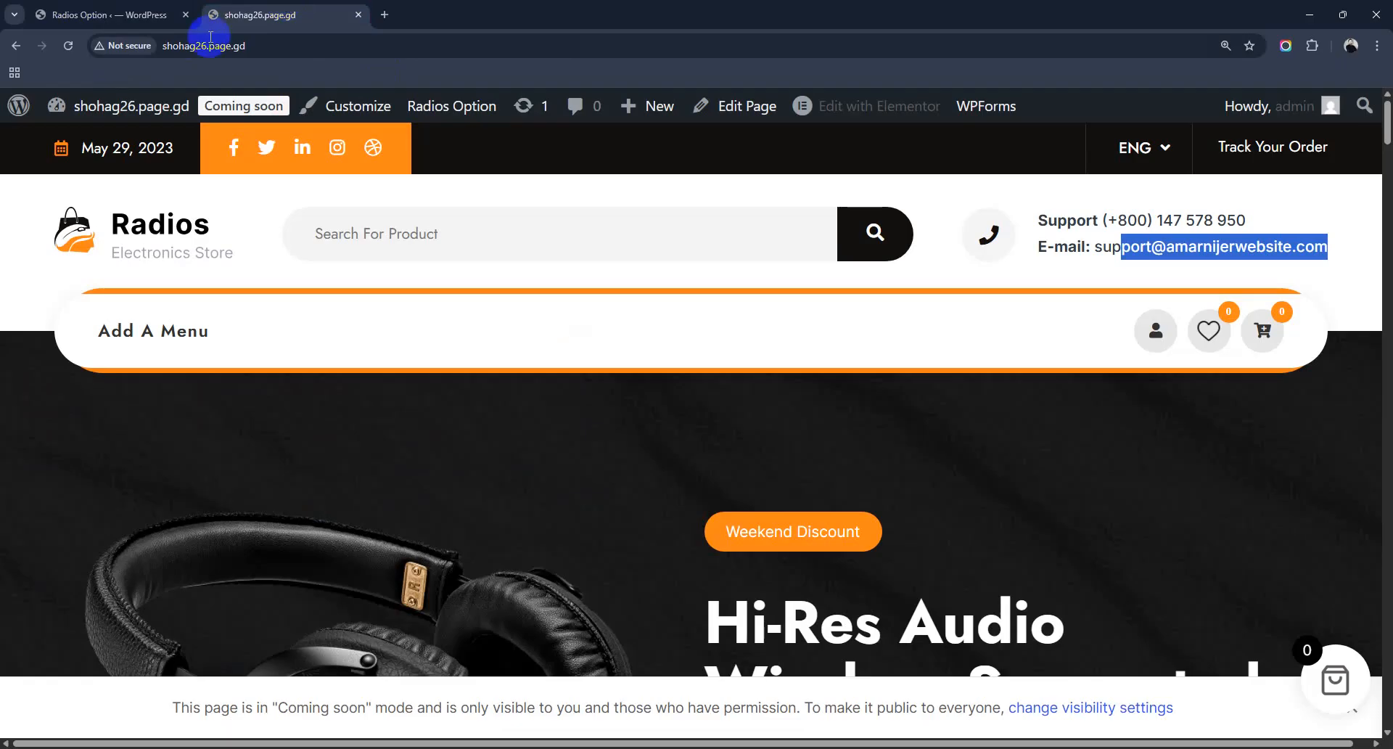
left_click(69, 46)
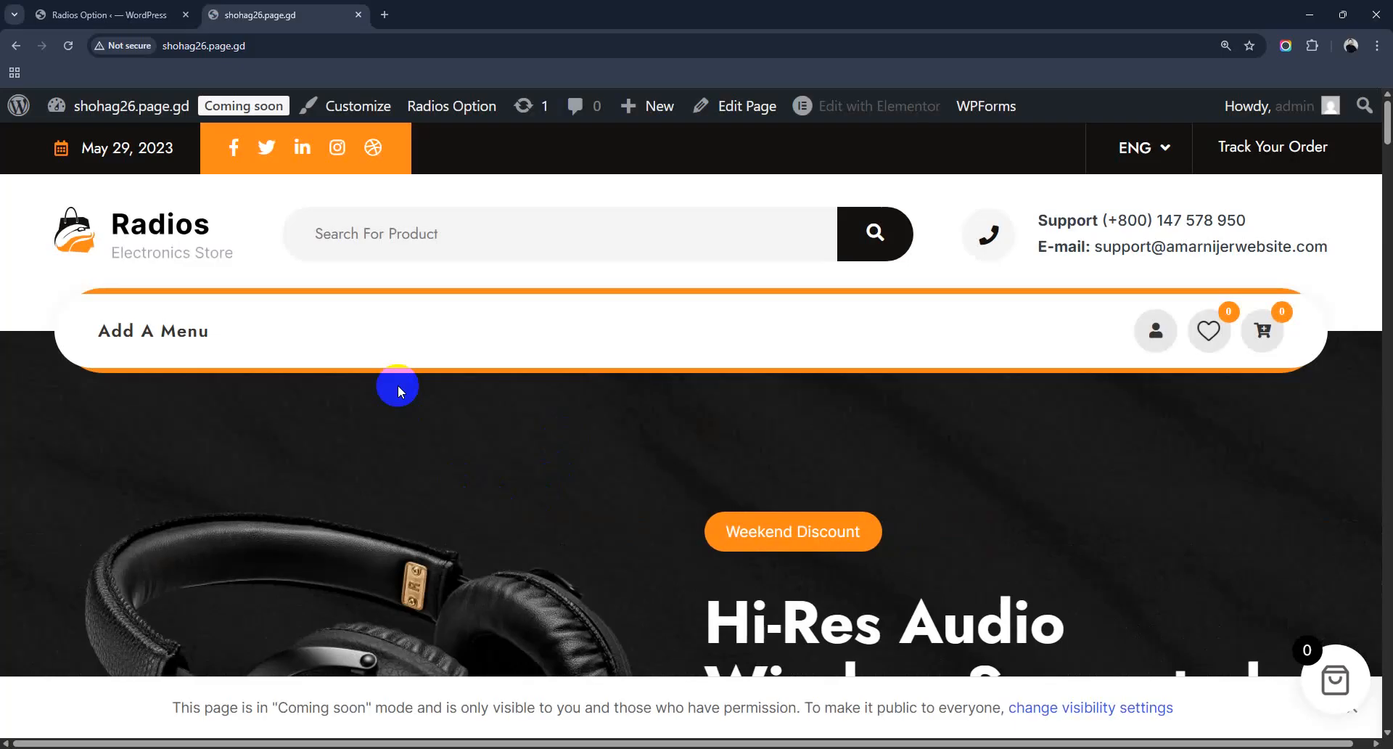
left_click(87, 13)
Step: Select Header Style 3 in the Header section and save it
scroll(591, 498, "down", 3)
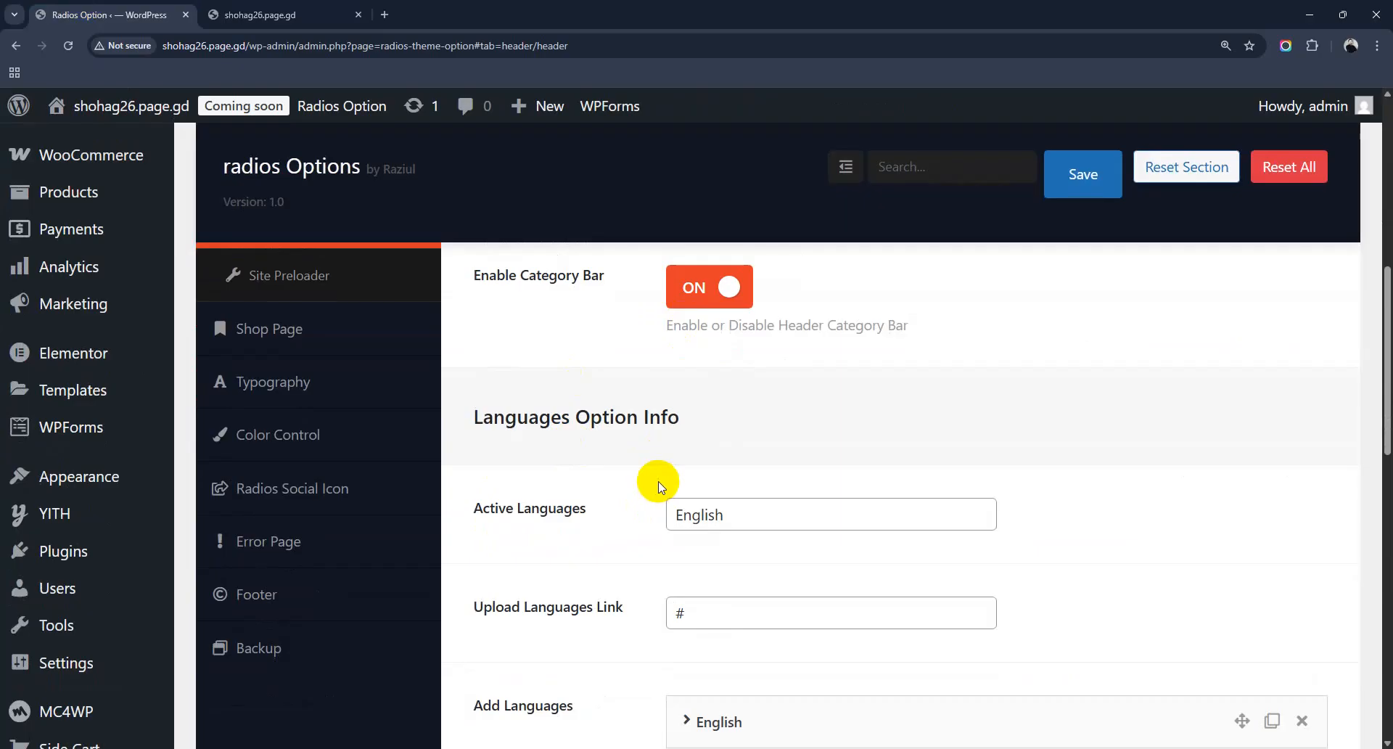
scroll(660, 486, "up", 3)
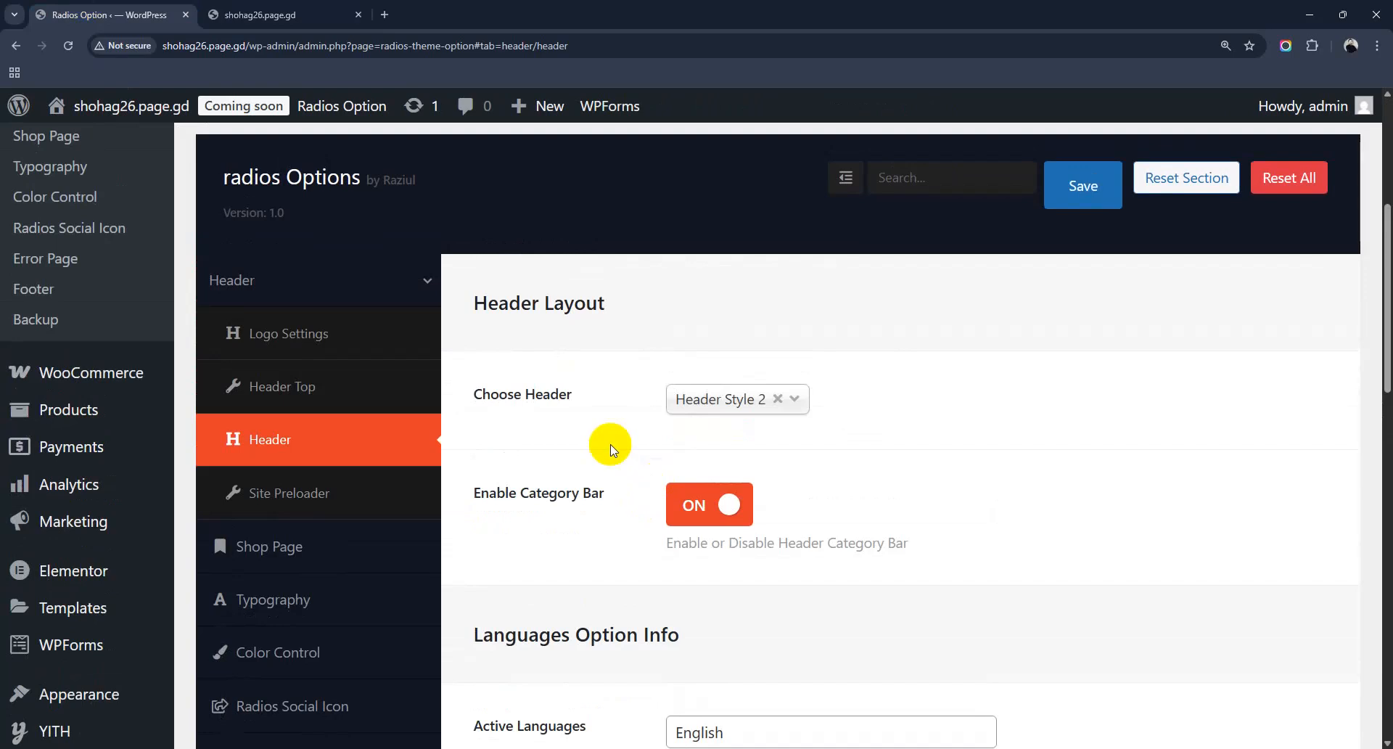
left_click(686, 398)
left_click(730, 489)
left_click(1083, 186)
left_click(261, 15)
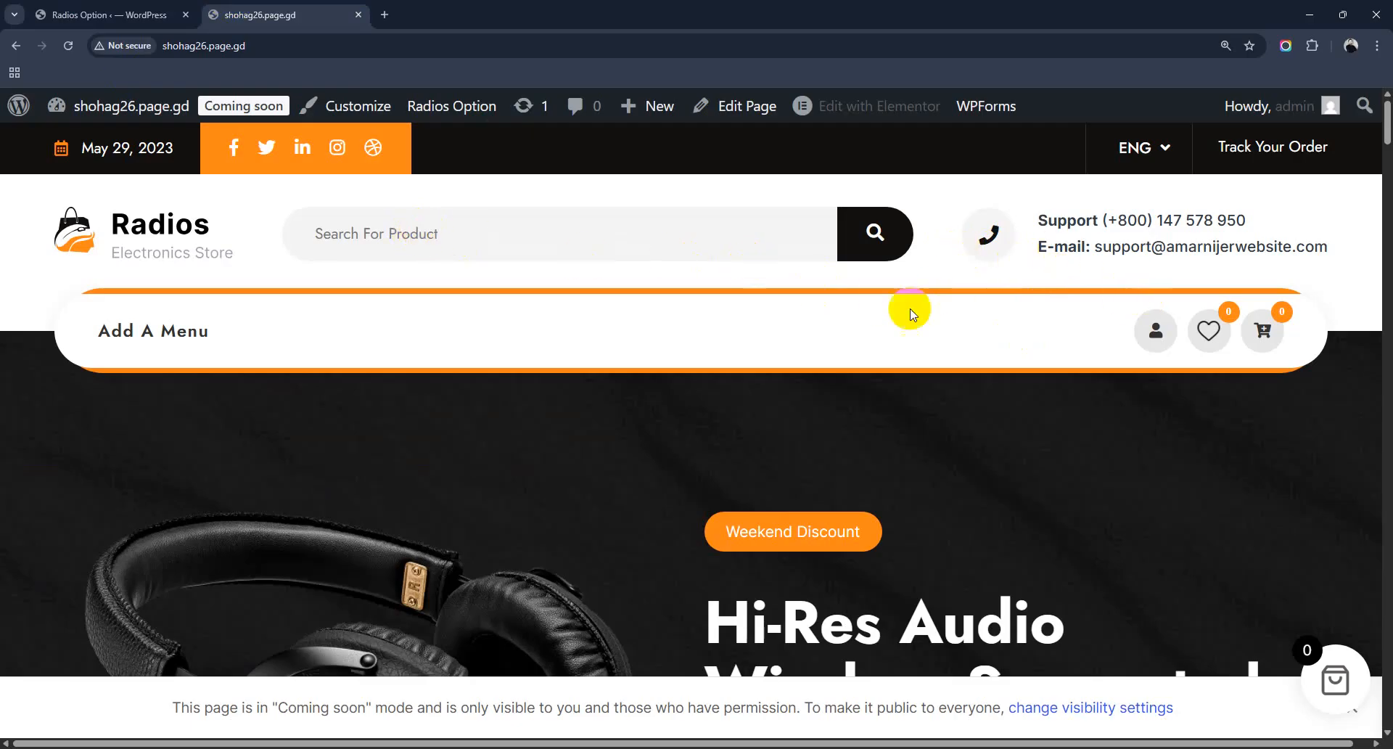
left_click(102, 14)
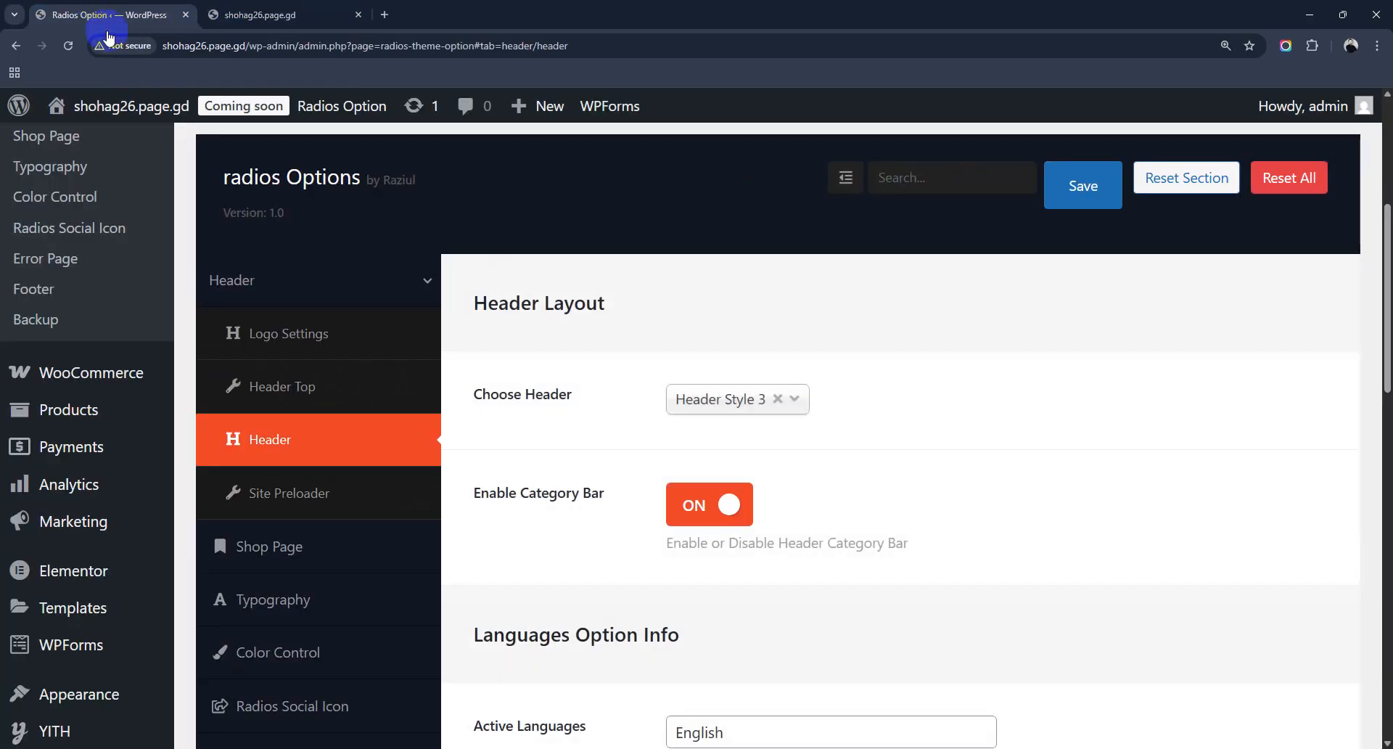
Step: Save the header settings again and reload the storefront to view Header Style 3
left_click(1085, 189)
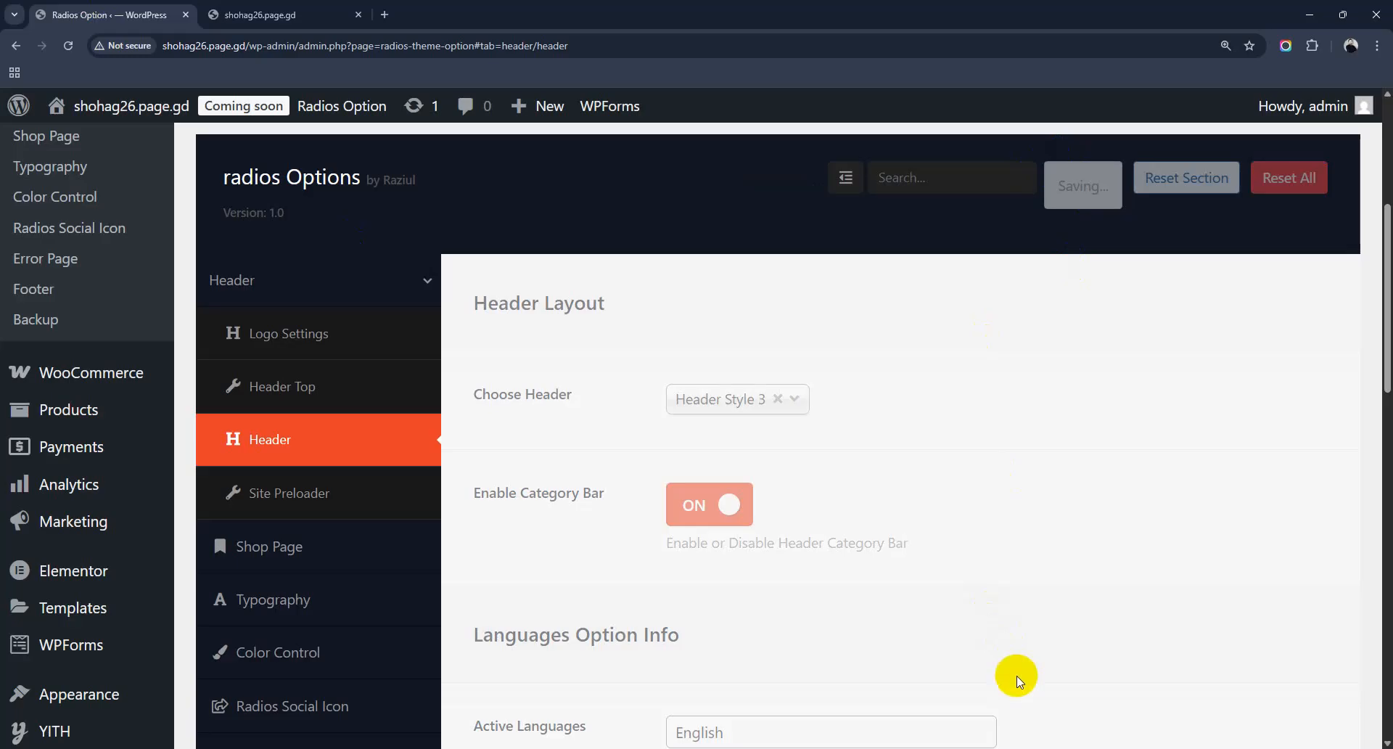
left_click(261, 14)
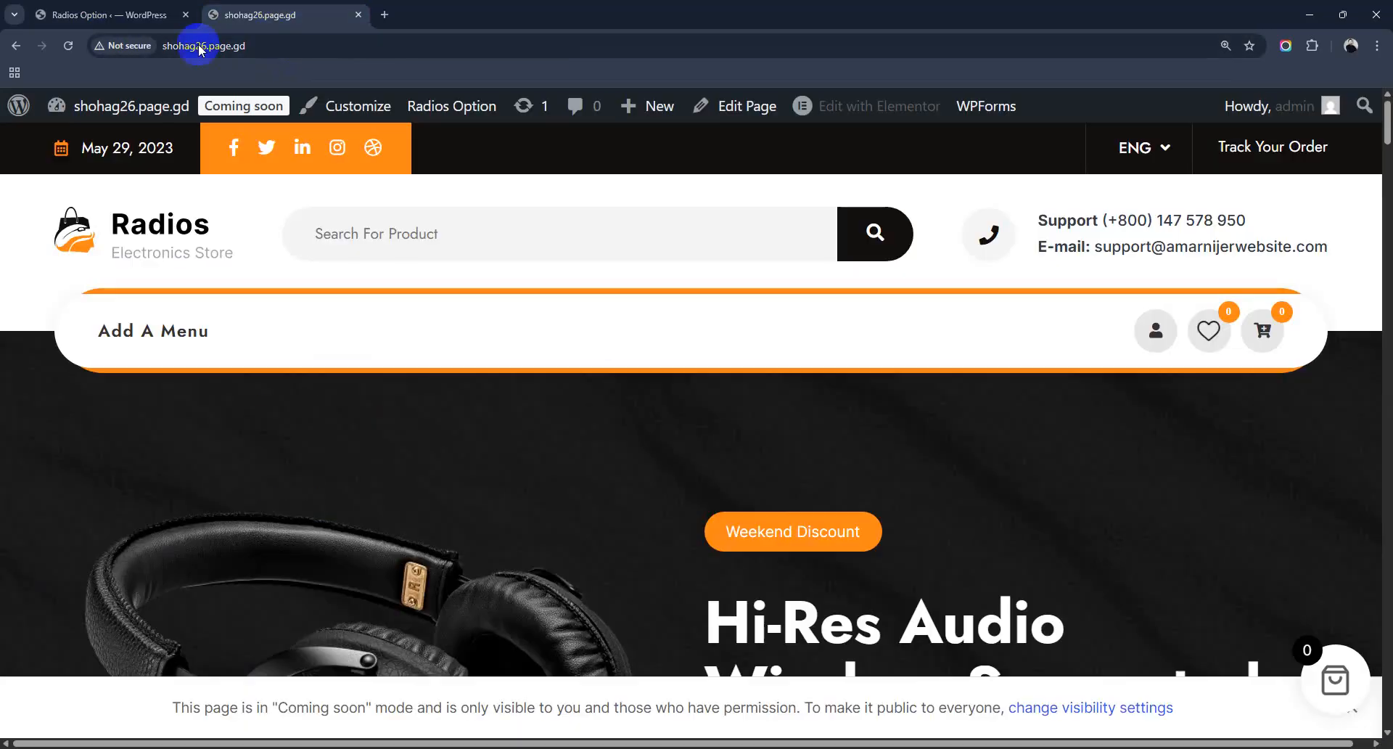
left_click(69, 48)
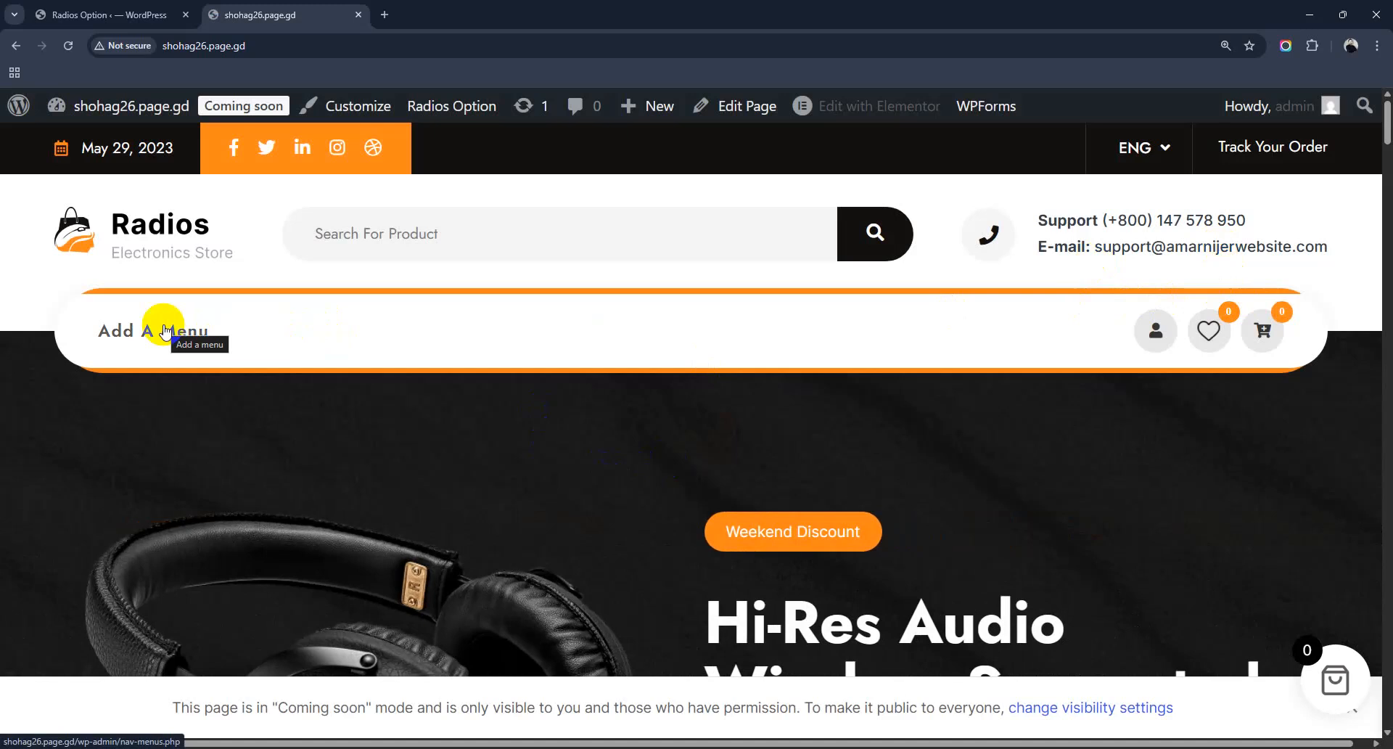
left_click(174, 11)
left_click(357, 442)
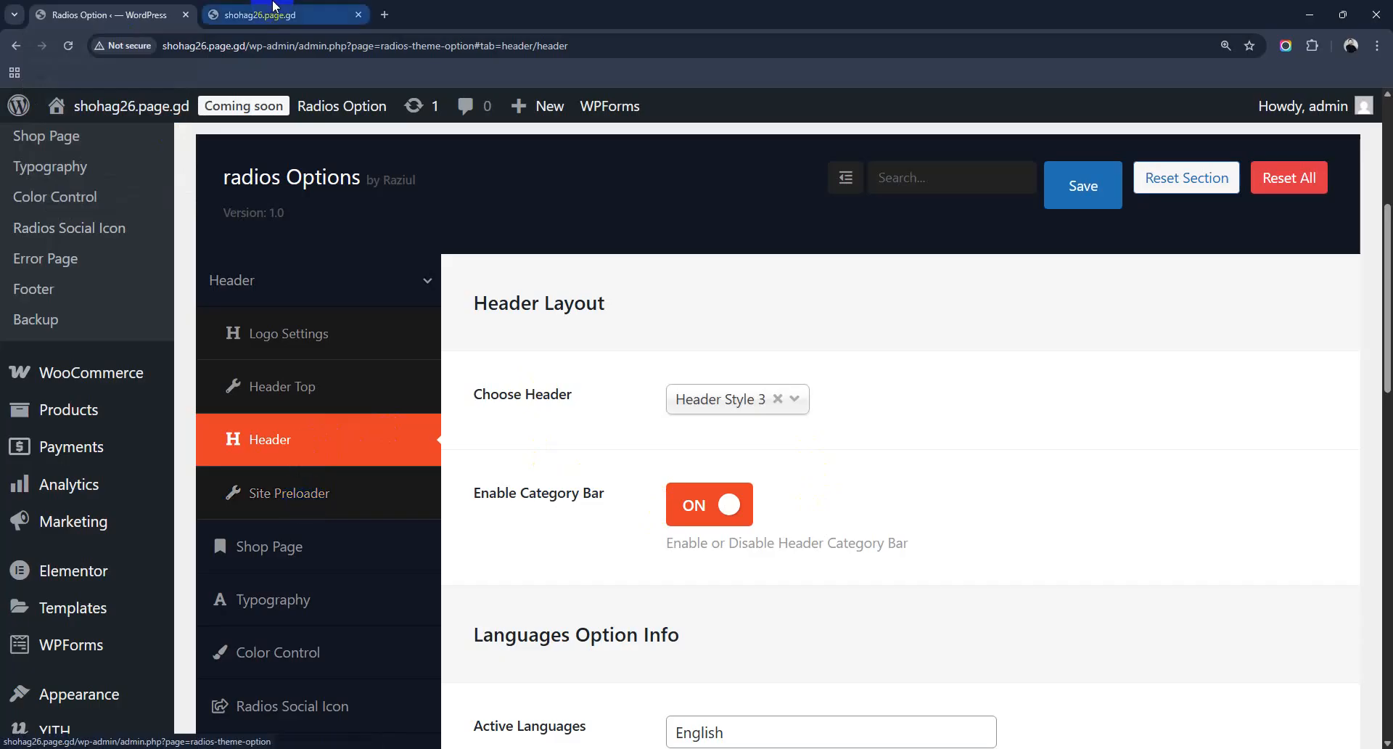
left_click(283, 14)
Step: Reload the storefront, then browse the Site Preloader, Shop Page and Typography settings
left_click(66, 48)
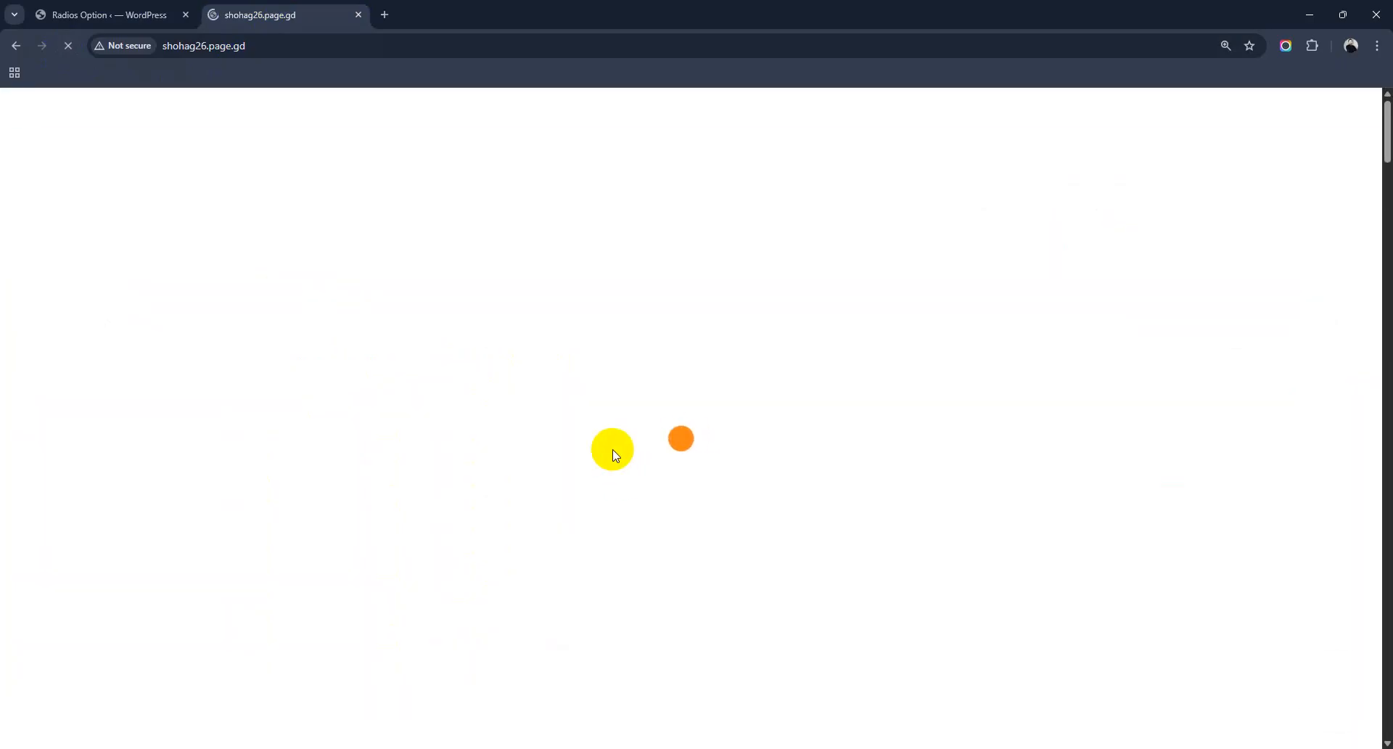
key("ctrl+Tab")
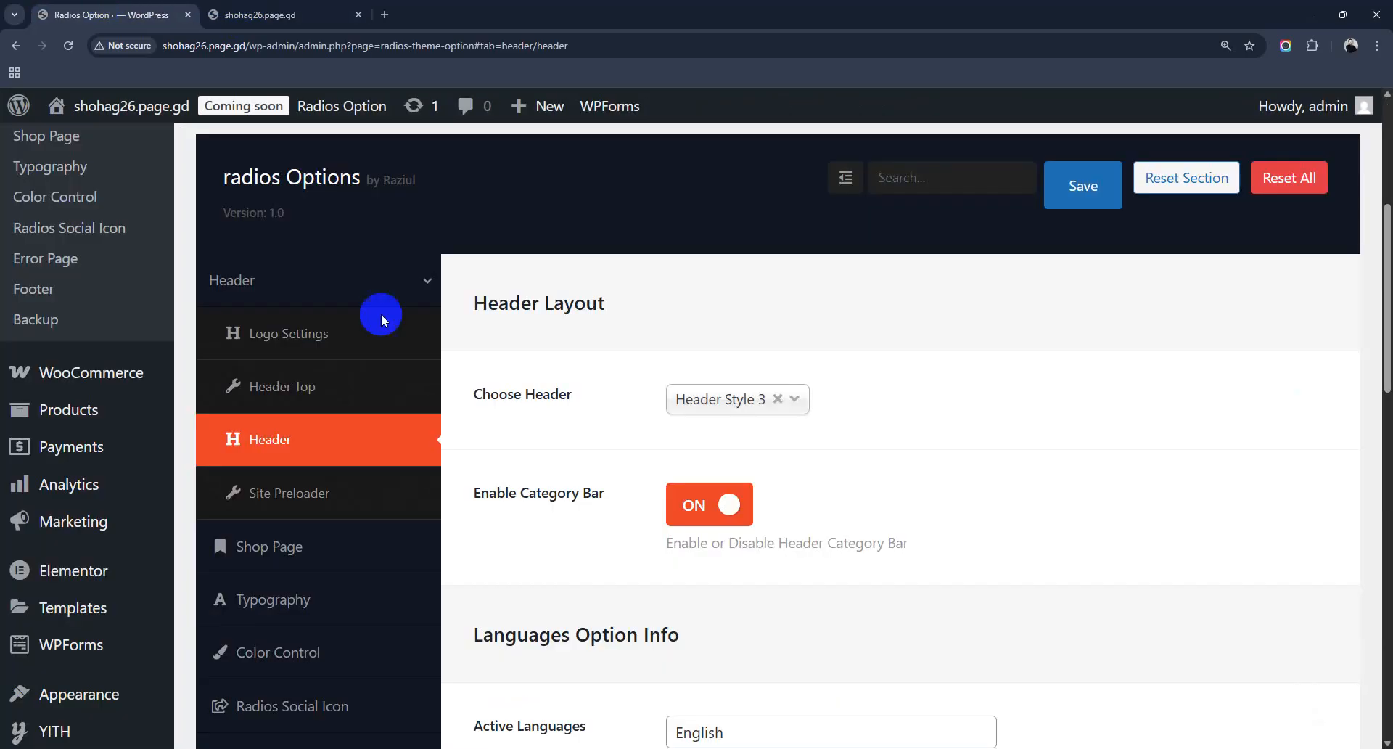
scroll(786, 564, "down", 1)
left_click(327, 439)
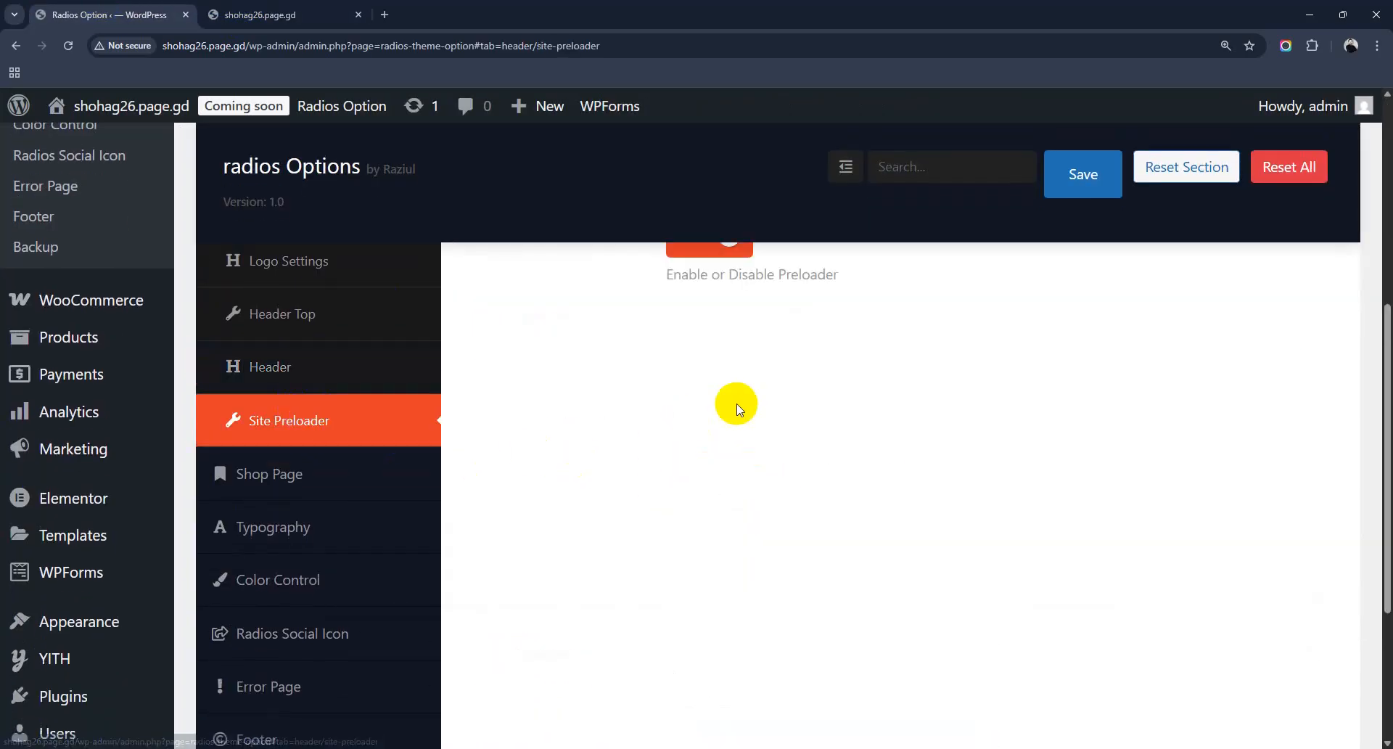
scroll(735, 410, "up", 2)
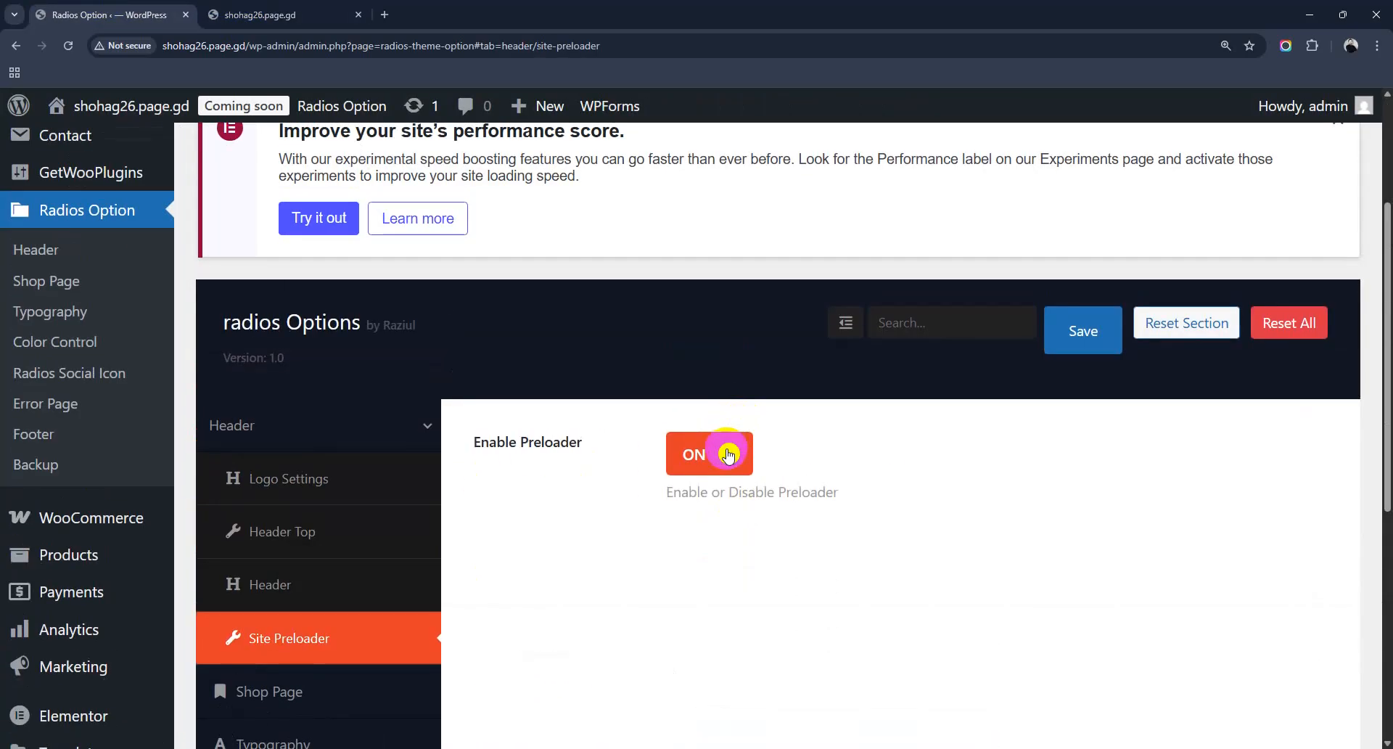
scroll(212, 616, "down", 3)
left_click(297, 476)
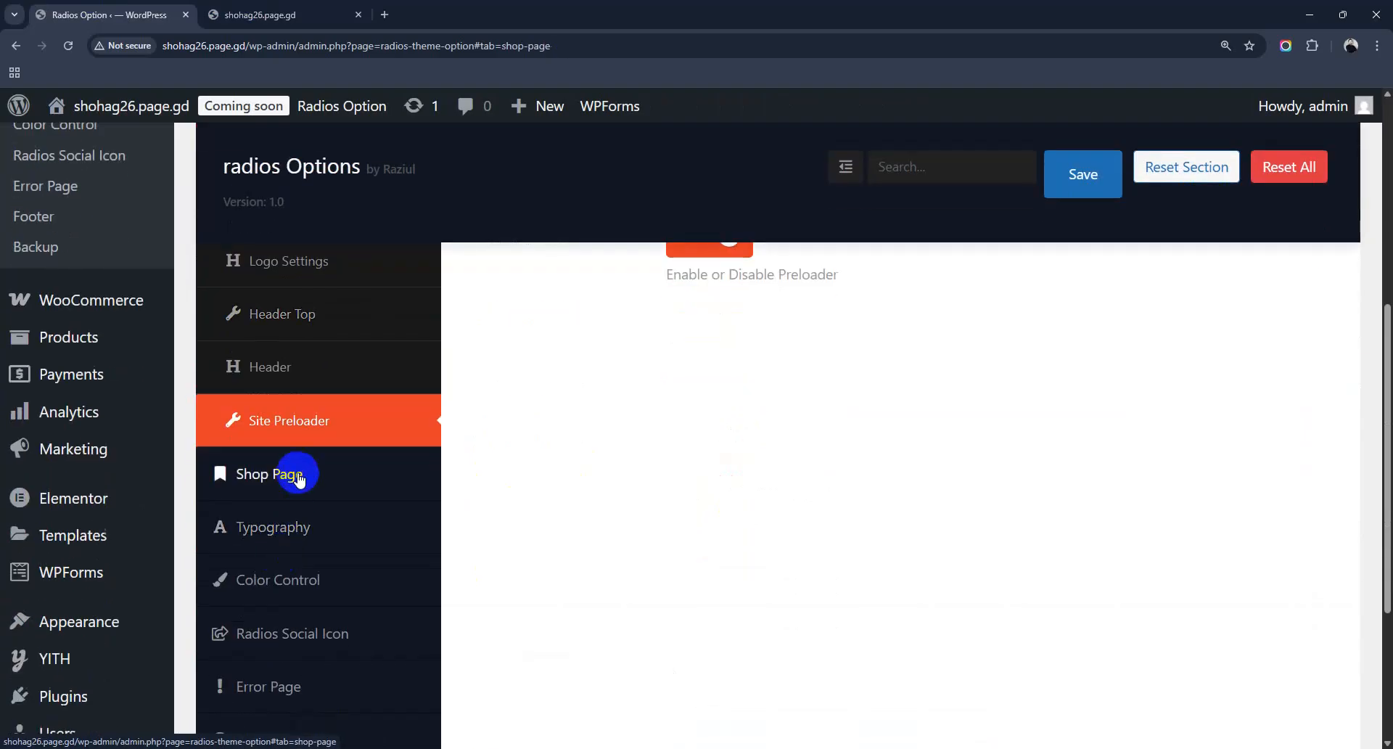
scroll(726, 530, "up", 4)
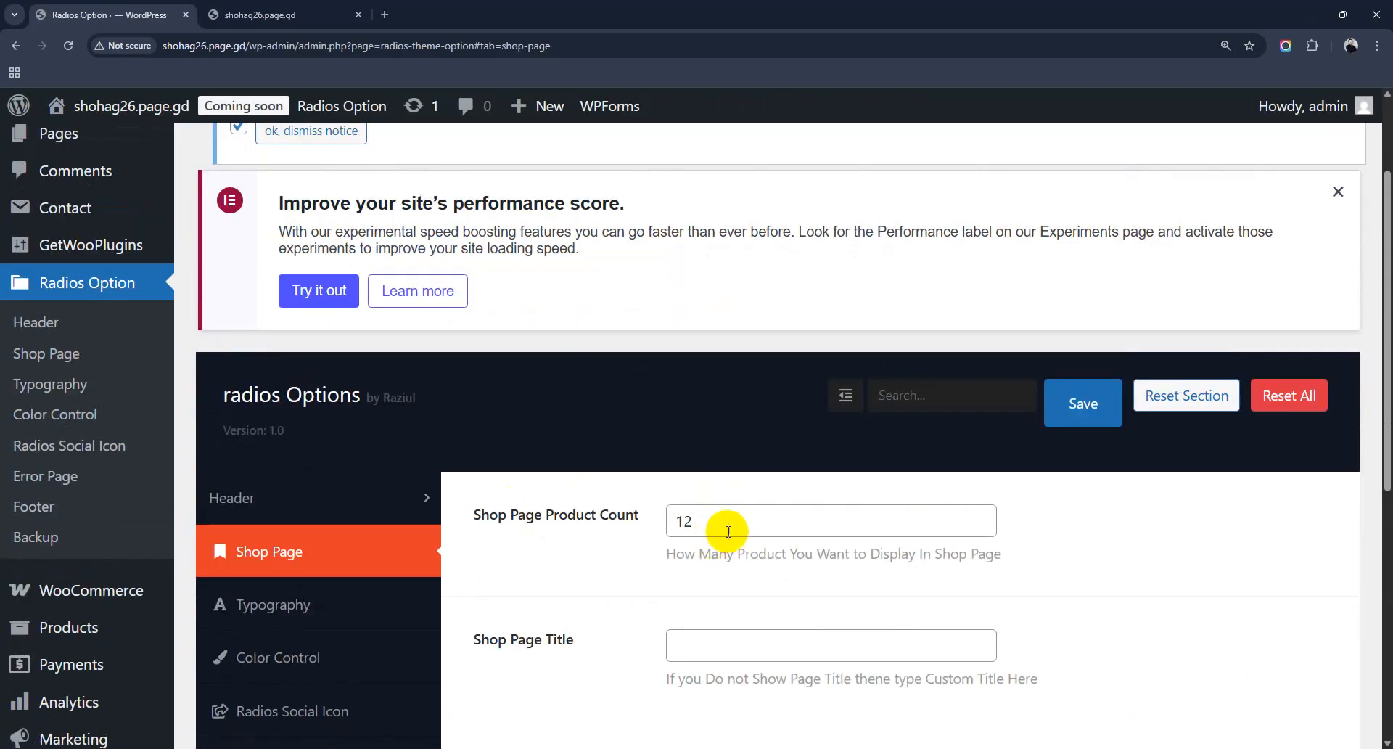
scroll(726, 534, "down", 4)
left_click(299, 341)
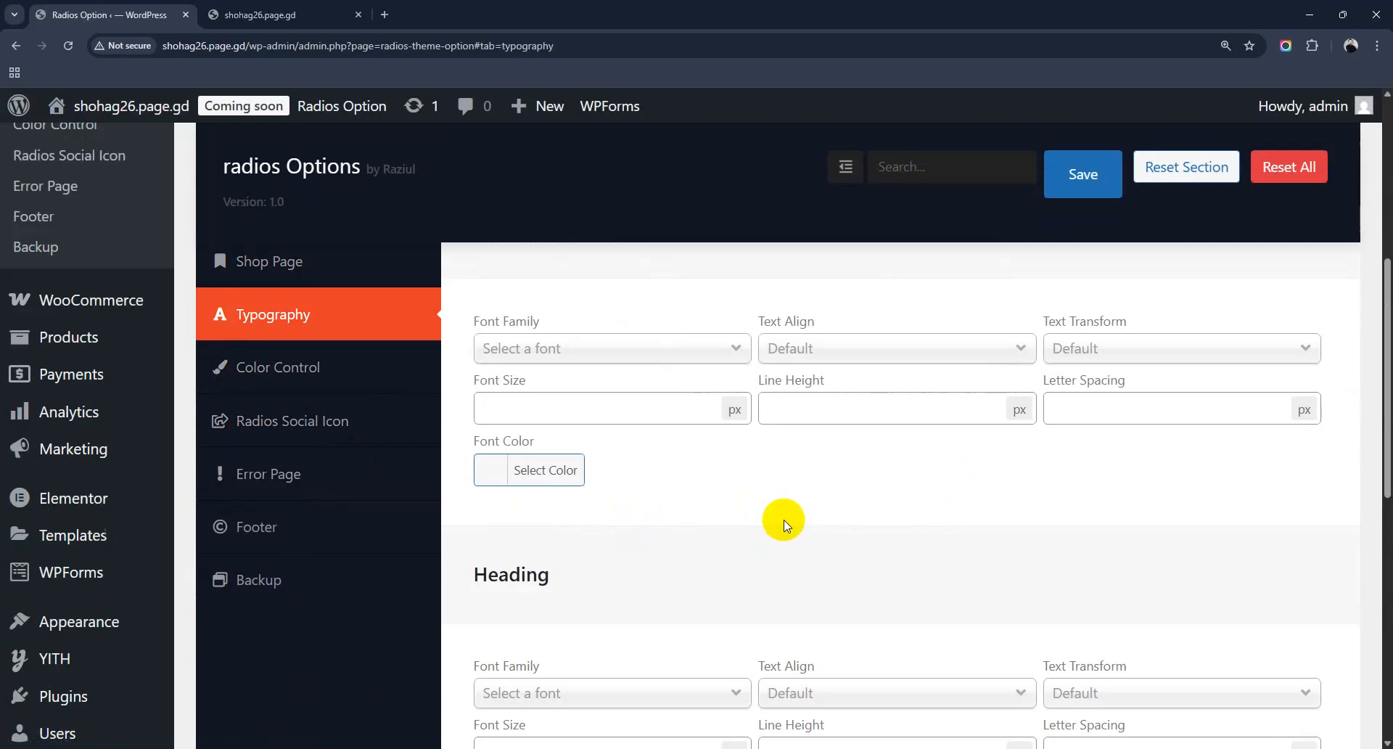
Step: In Color Control, set the primary theme colour to a lighter blue (#15b7f2)
left_click(283, 374)
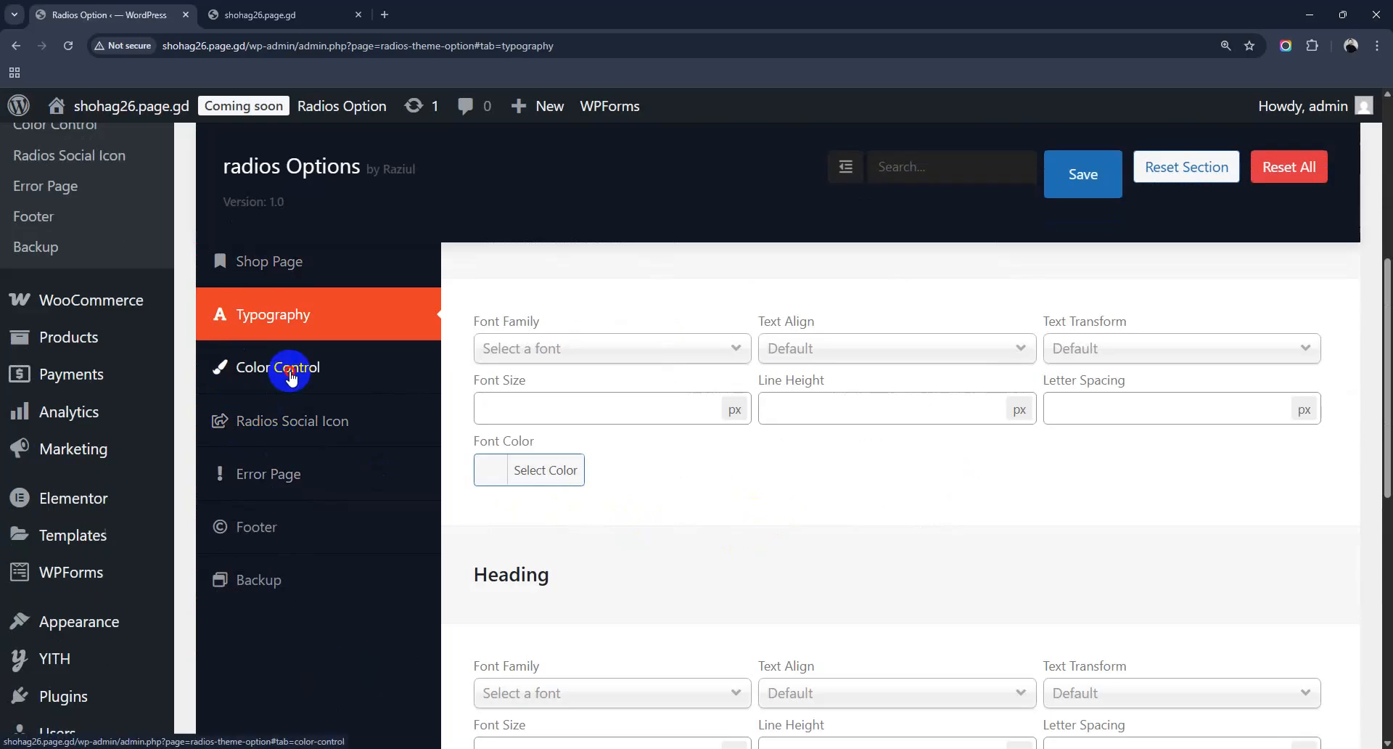
scroll(718, 476, "down", 6)
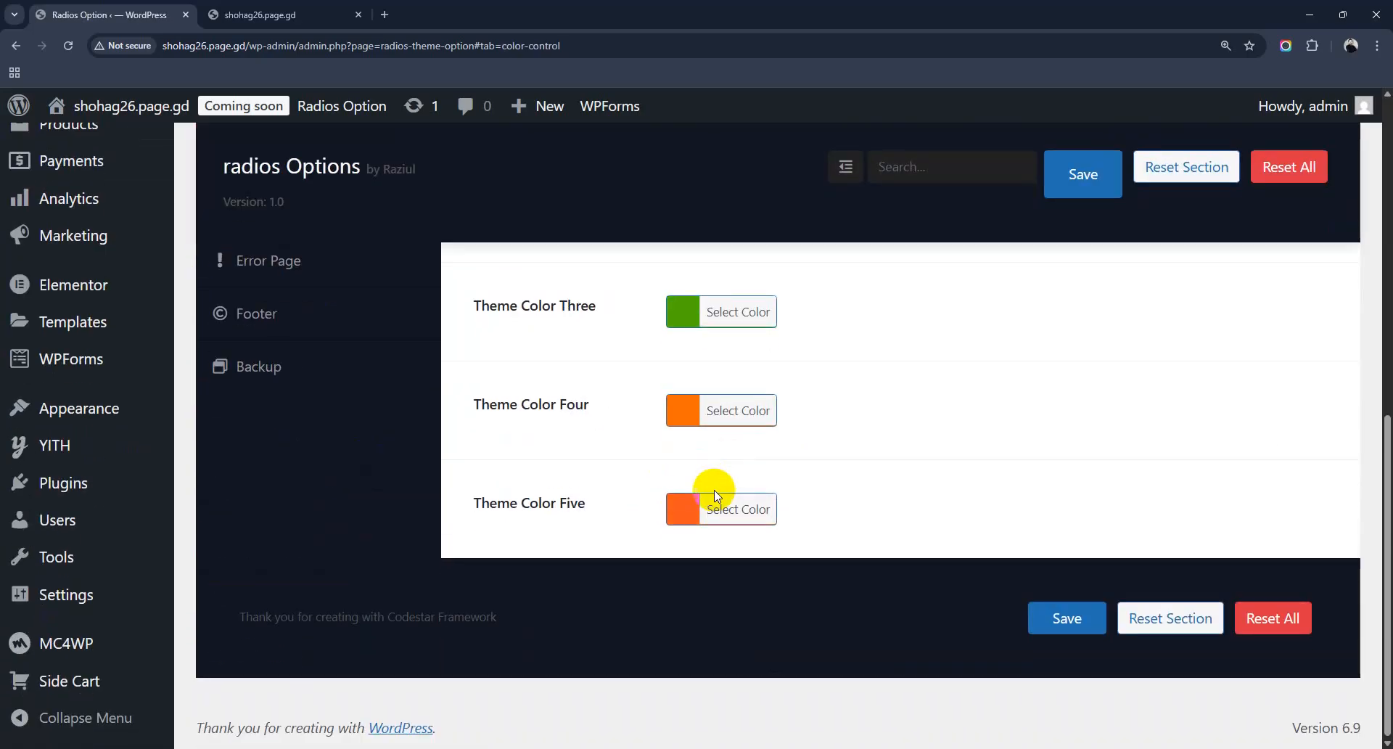
scroll(702, 508, "up", 4)
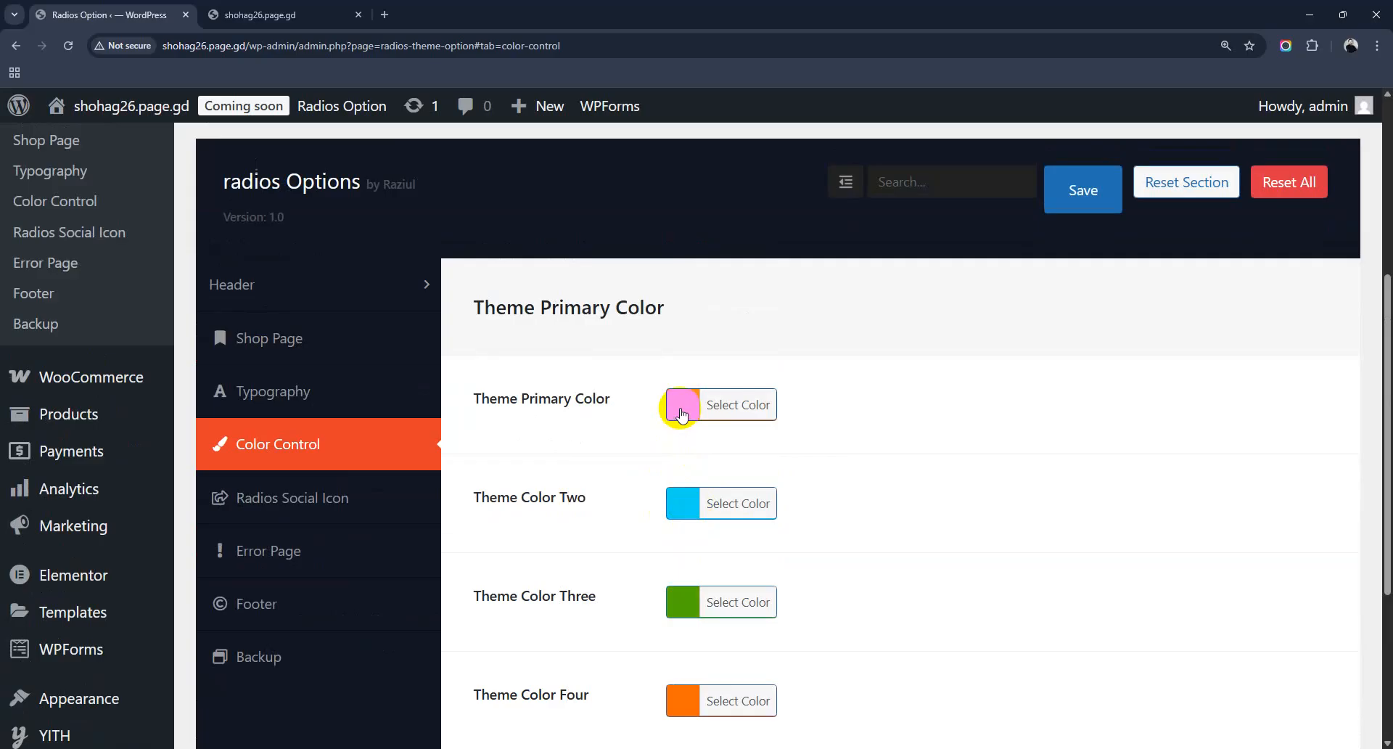
left_click(681, 413)
left_click(787, 449)
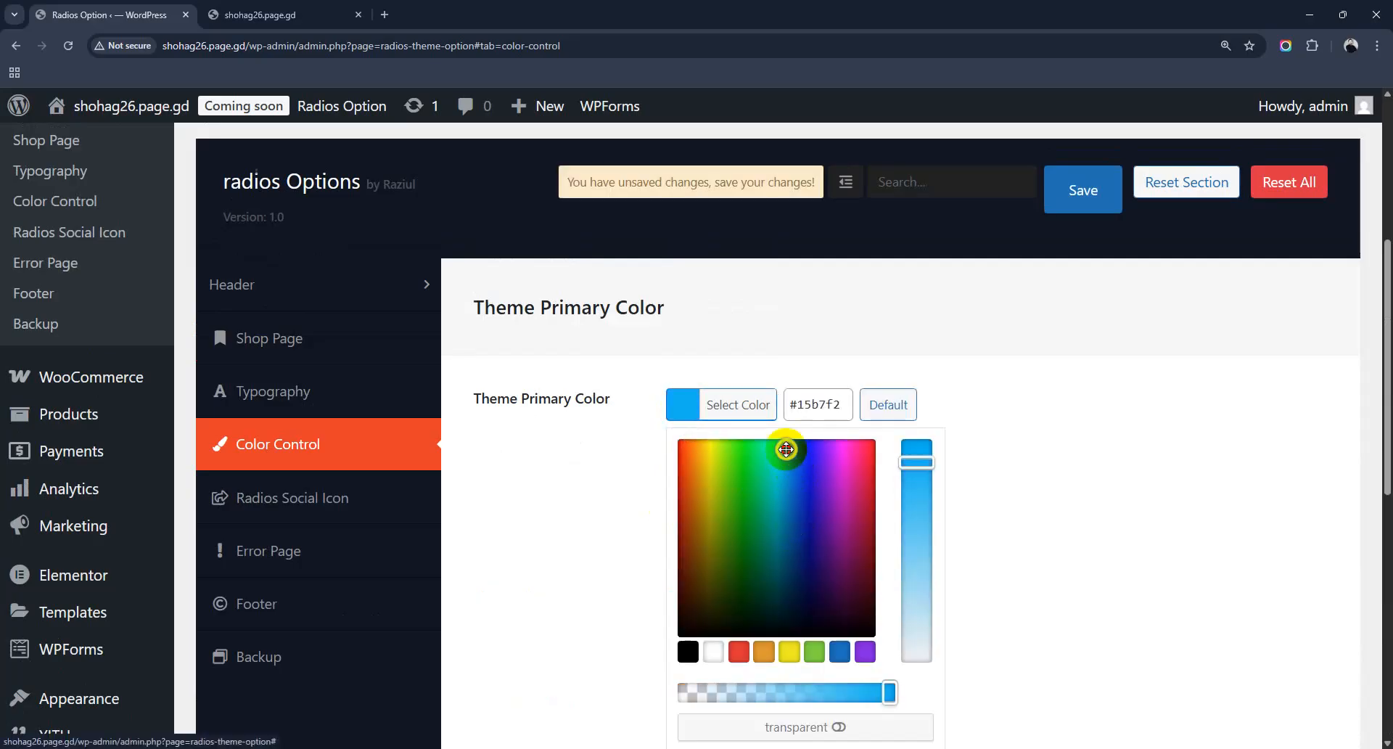
left_click(684, 405)
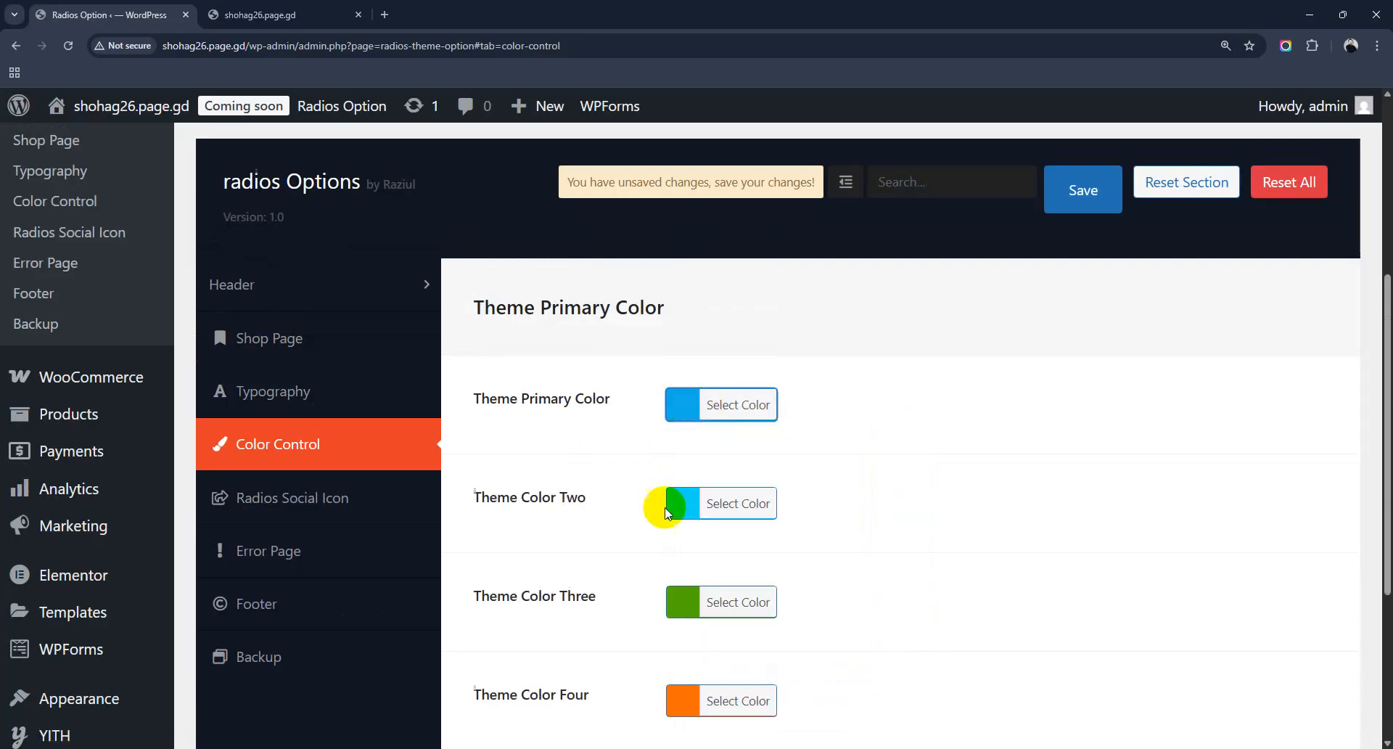
Step: Set Theme Color Four to blue and Theme Color Five to dark navy
scroll(815, 522, "down", 3)
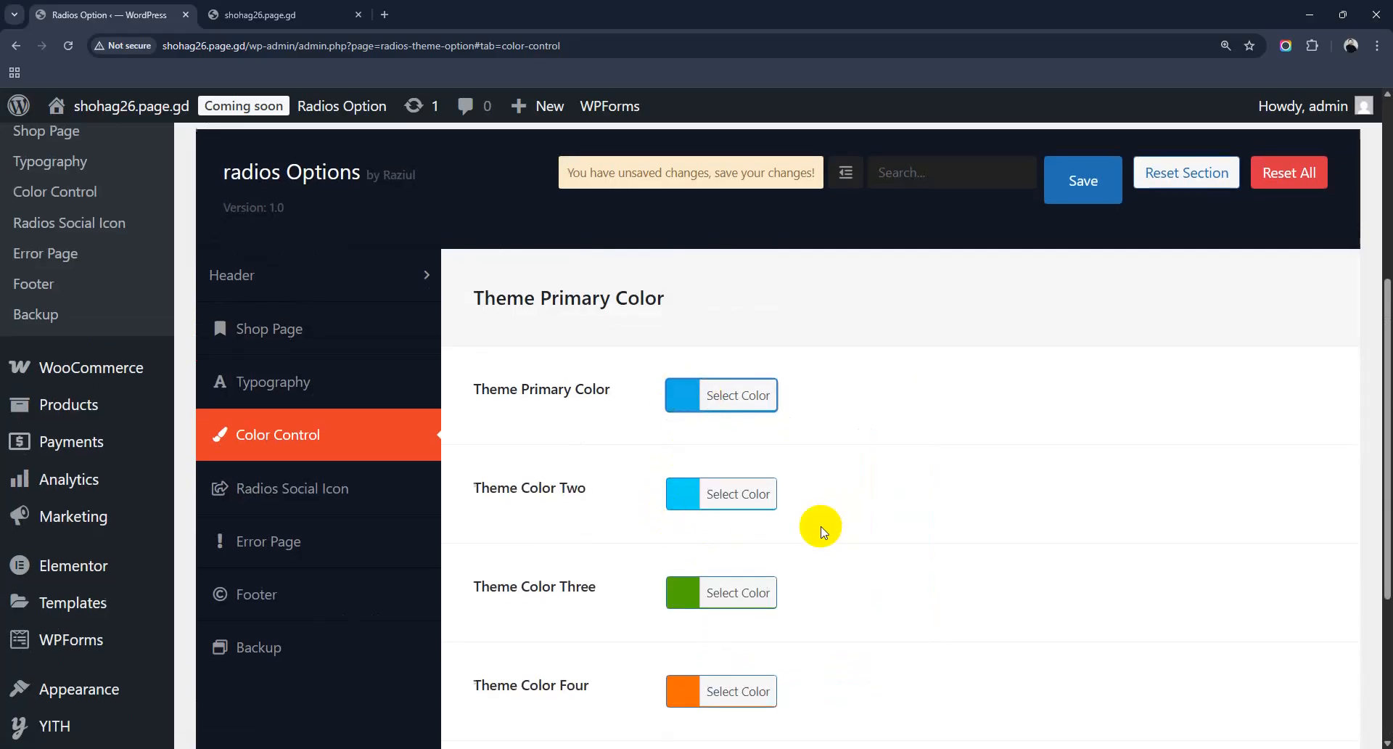
left_click(695, 484)
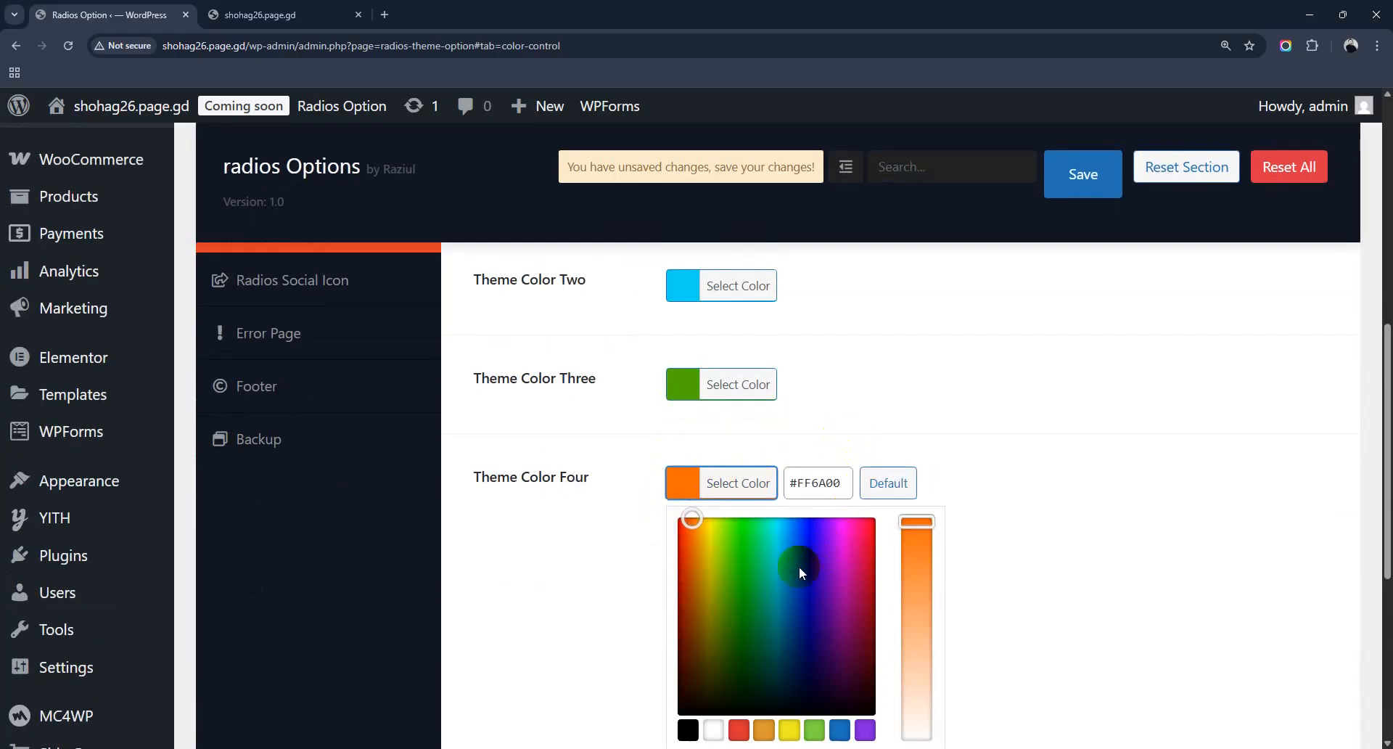
left_click(796, 580)
left_click(612, 508)
scroll(682, 530, "down", 1)
left_click(680, 506)
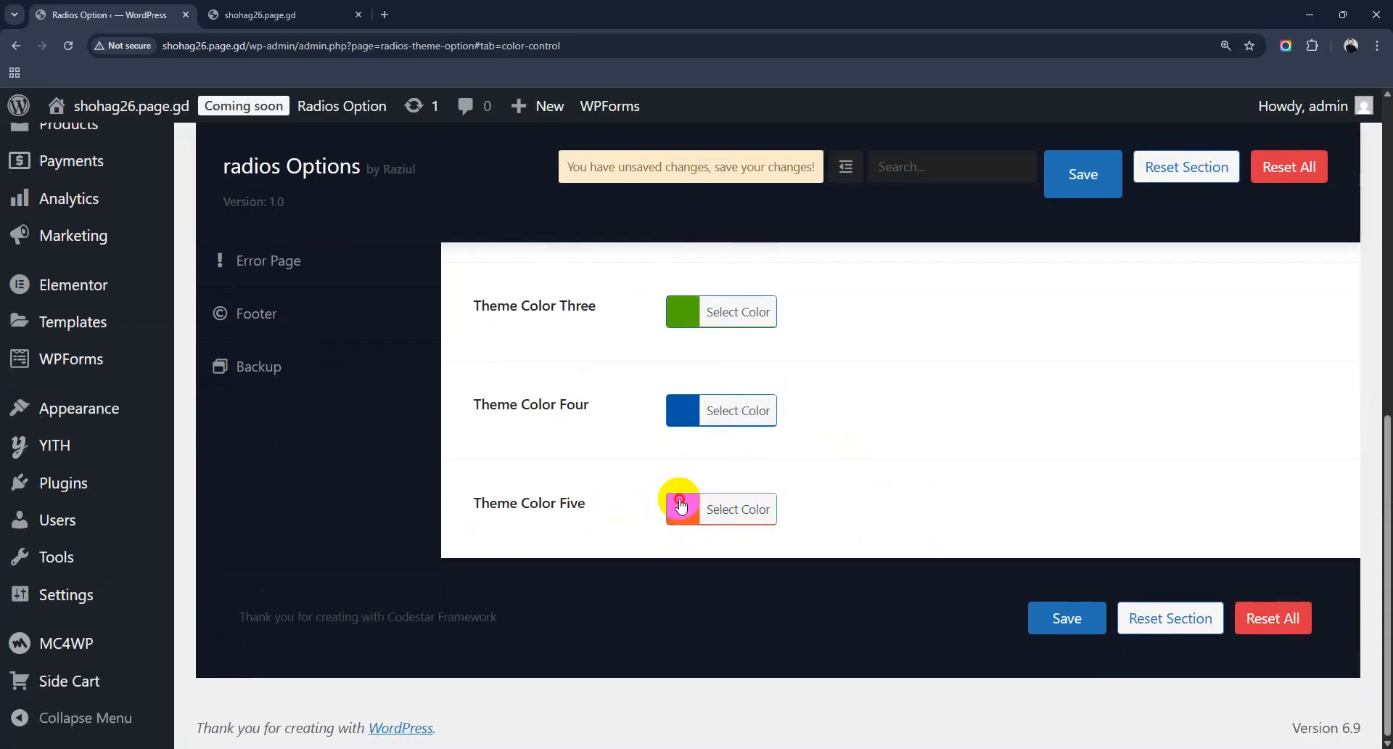
scroll(803, 604, "down", 1)
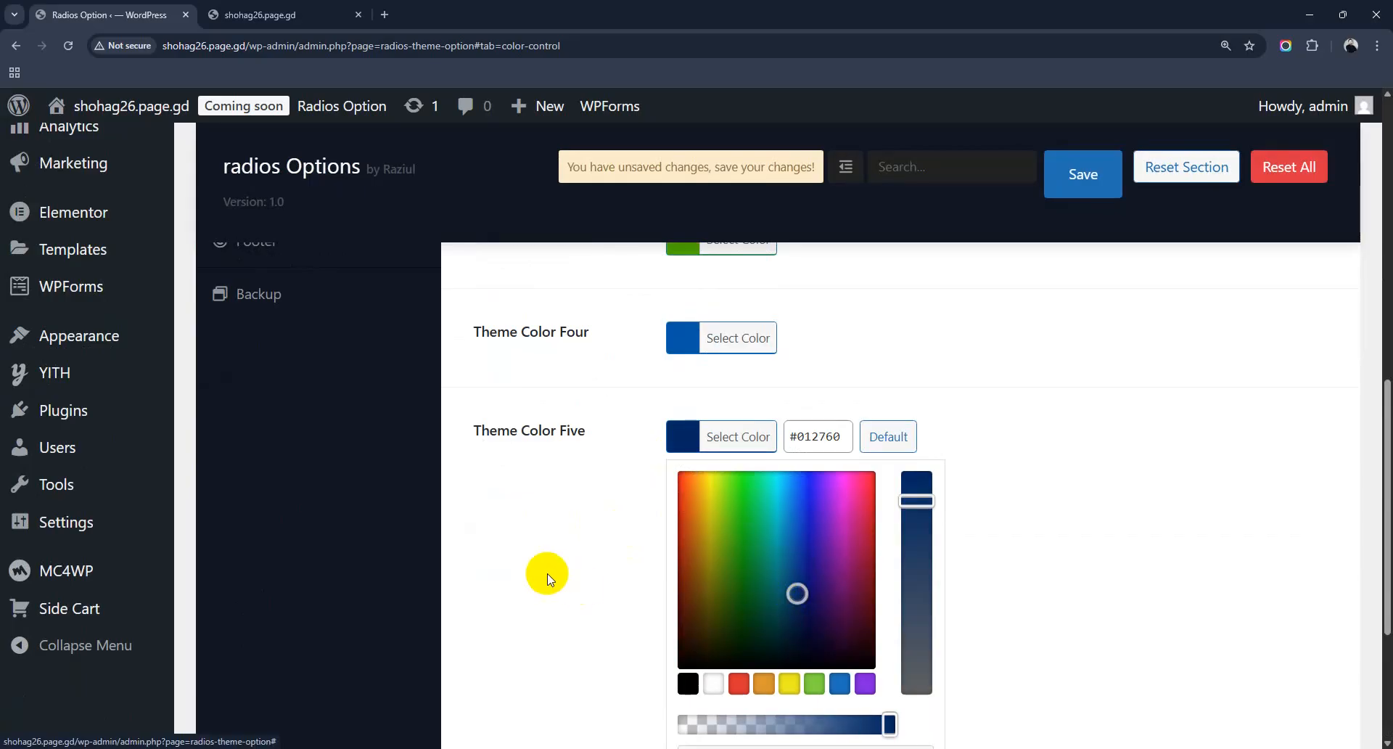
left_click(547, 575)
Step: Save the new theme colours and reload the storefront to see them
left_click(1066, 170)
scroll(919, 505, "up", 2)
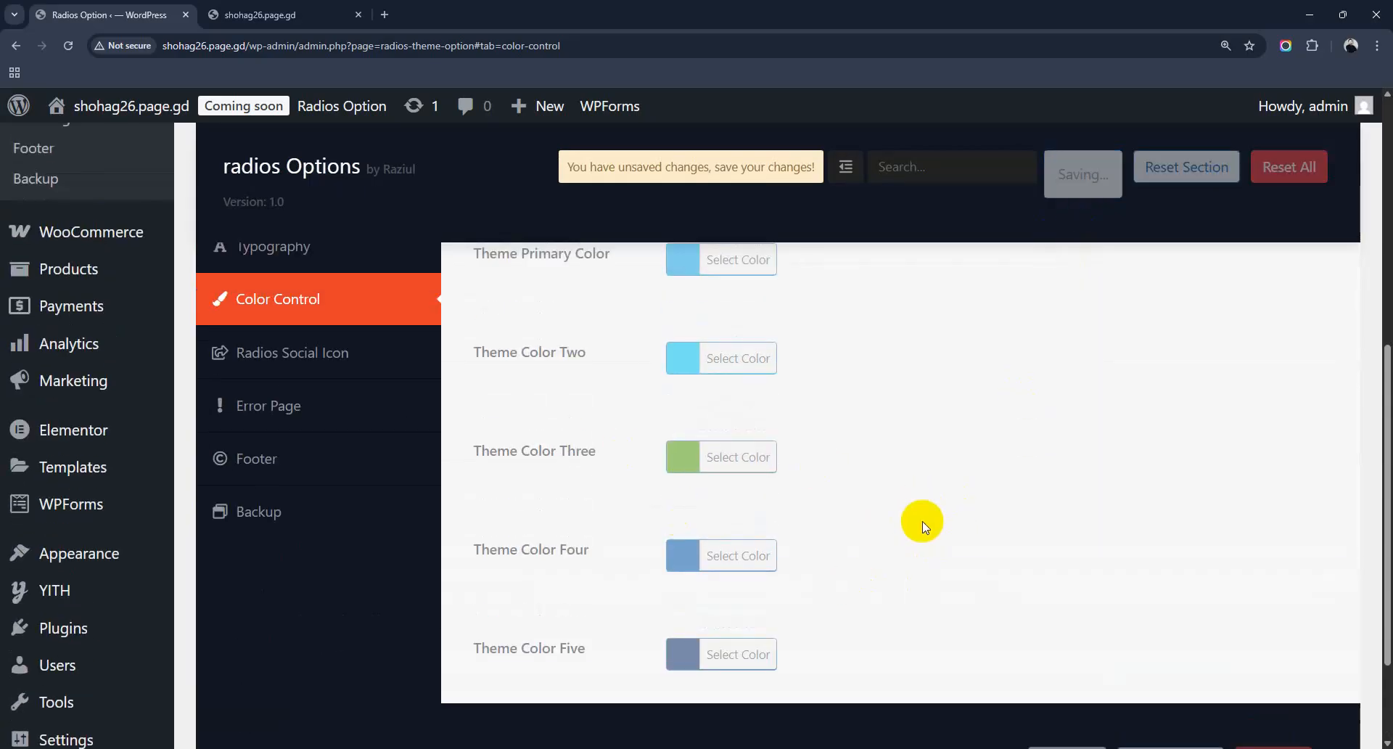
left_click(340, 16)
left_click(70, 48)
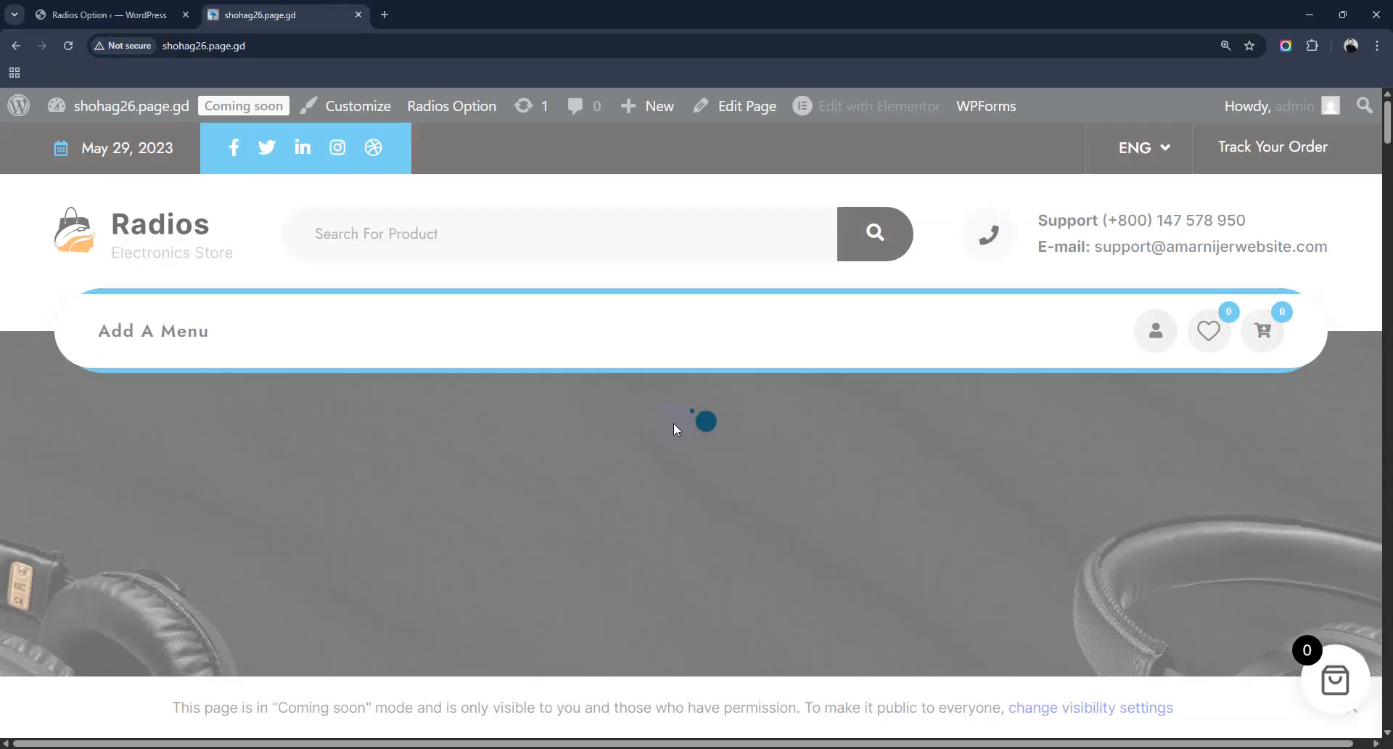
Step: Scroll through the storefront homepage in its new blue colours, then return to Color Control
scroll(1139, 362, "down", 4)
scroll(1141, 389, "down", 15)
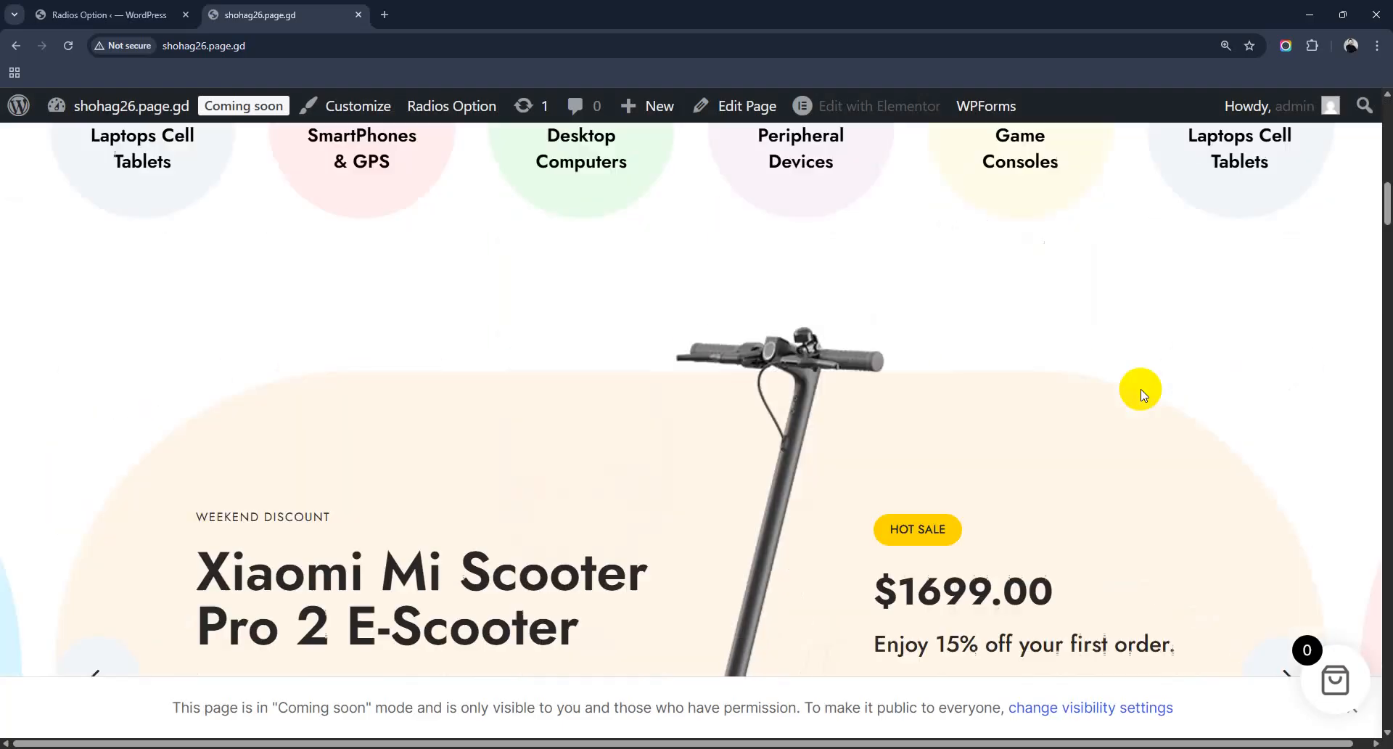
scroll(1140, 388, "down", 10)
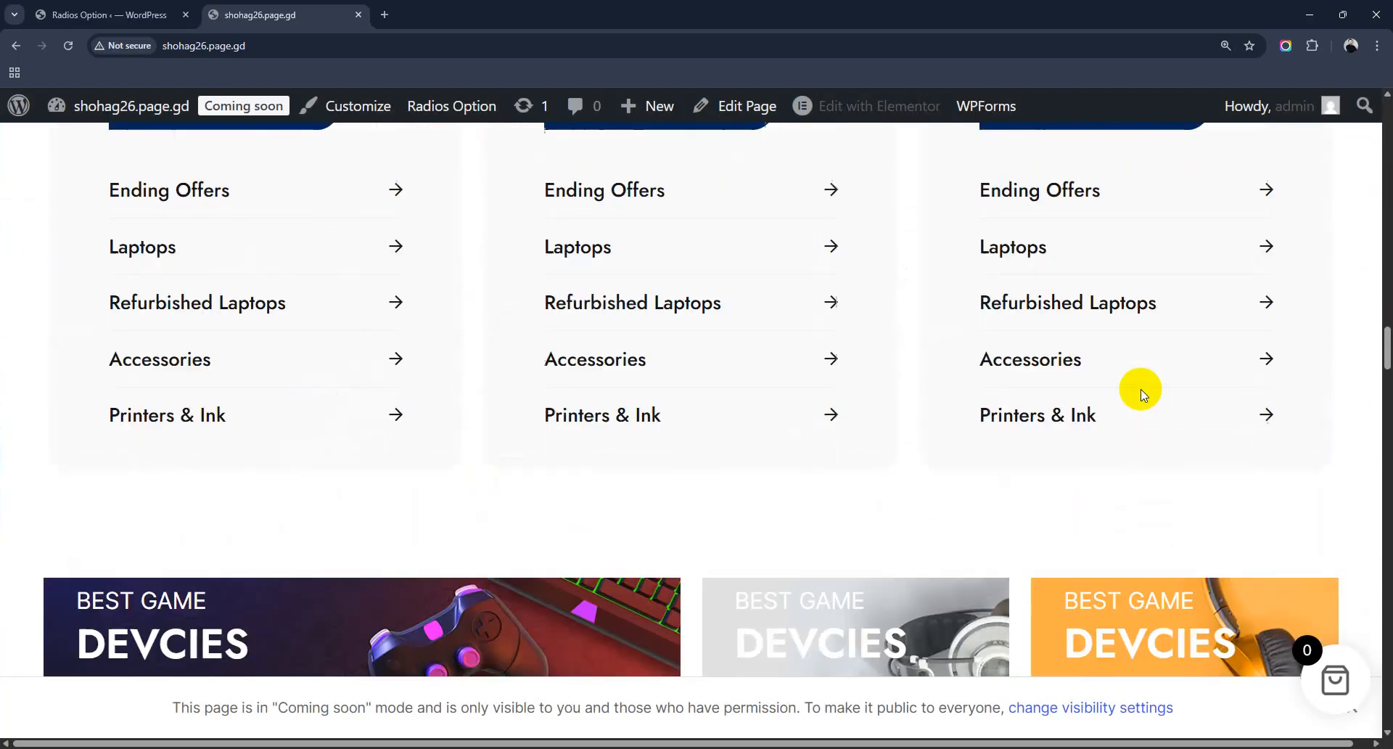
scroll(1141, 378, "up", 5)
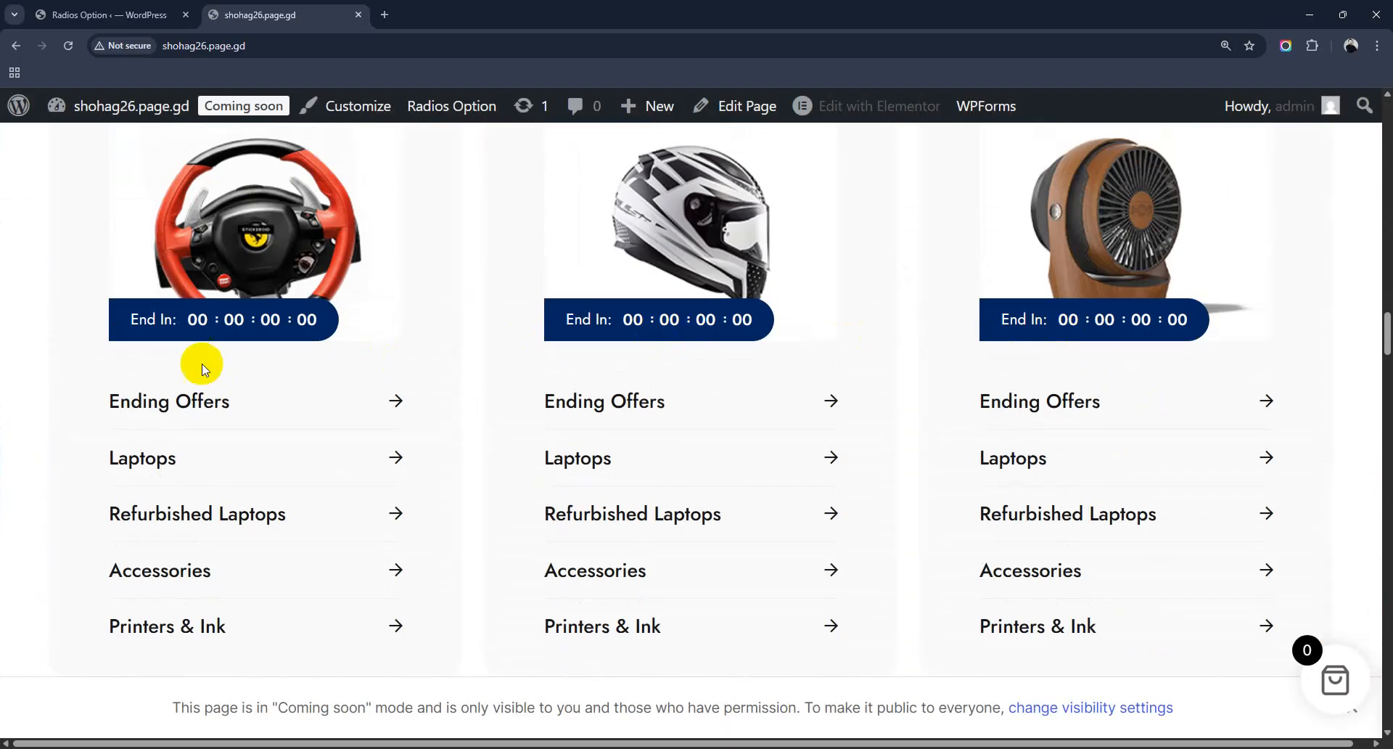
scroll(791, 518, "up", 10)
scroll(788, 516, "up", 10)
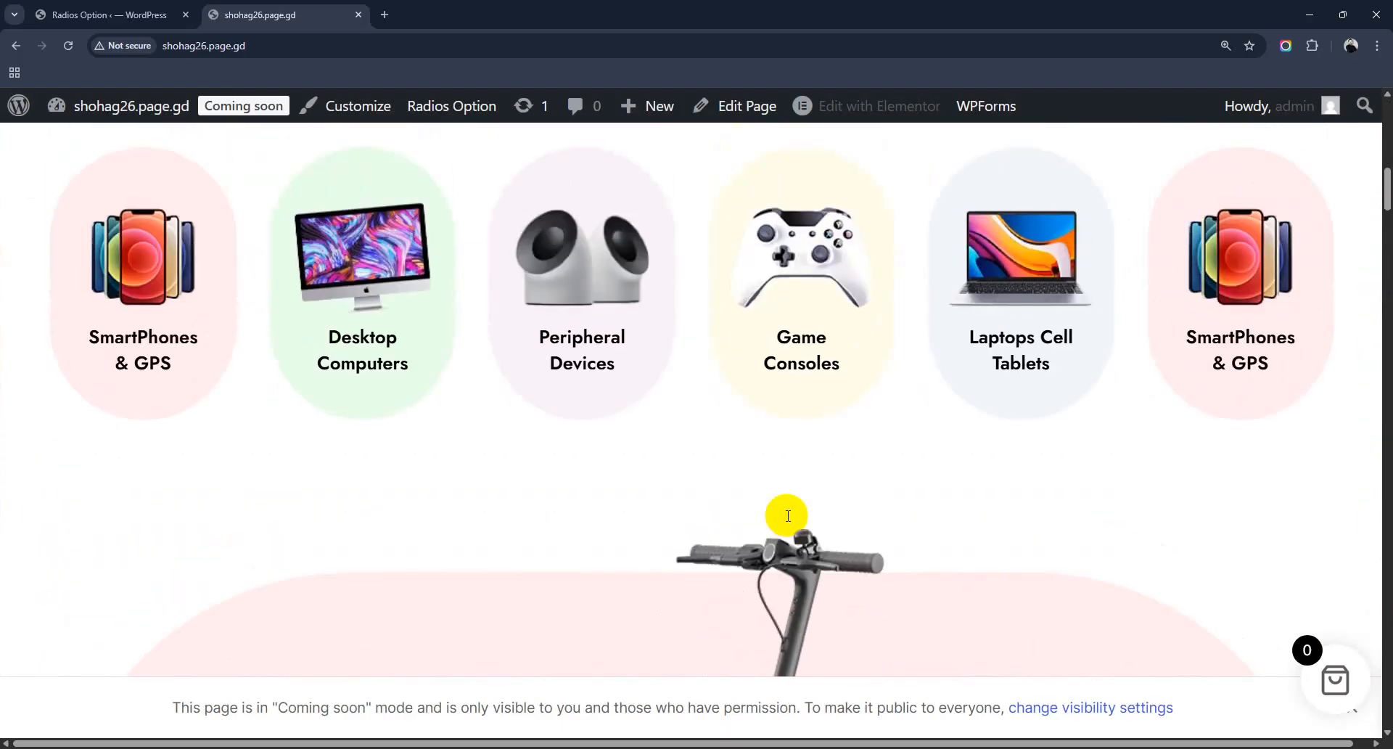
left_click(102, 14)
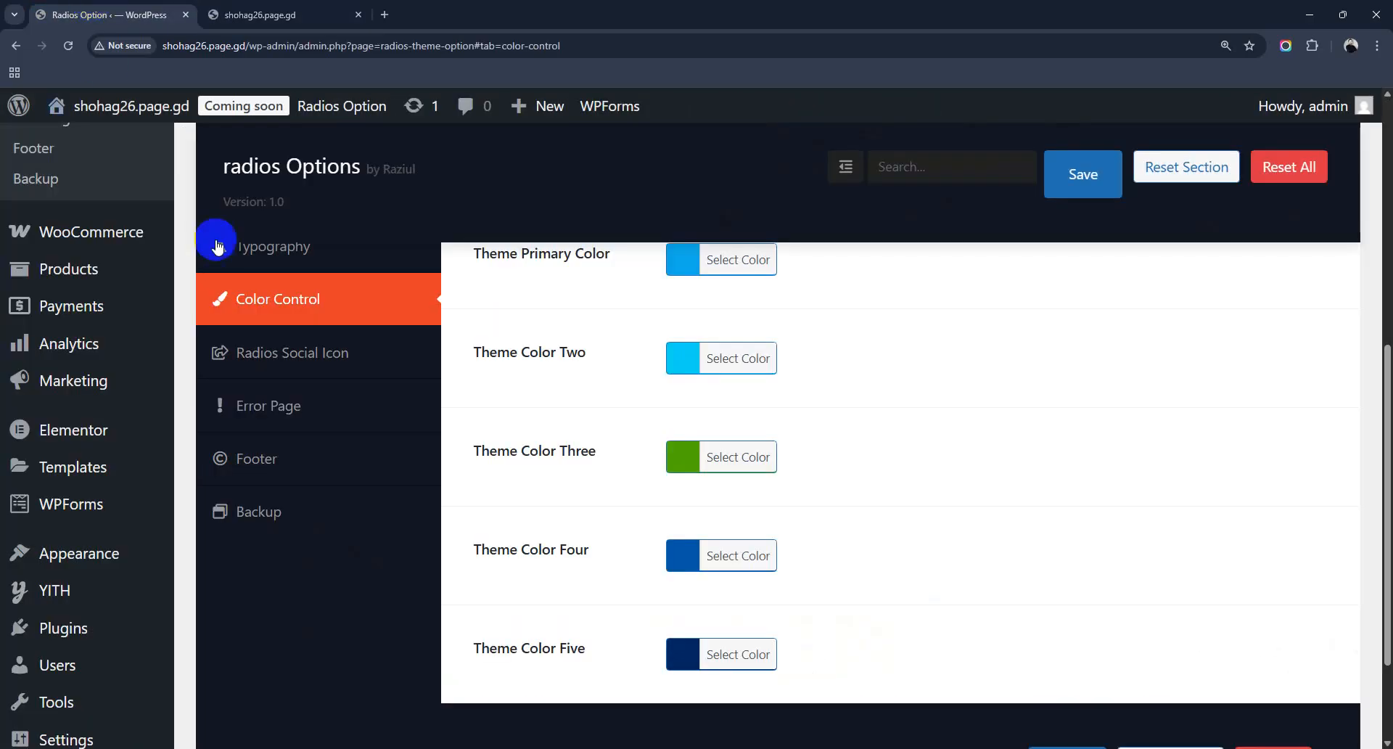
Step: Look through the Social Icon settings, then move to the Error Page settings
left_click(291, 358)
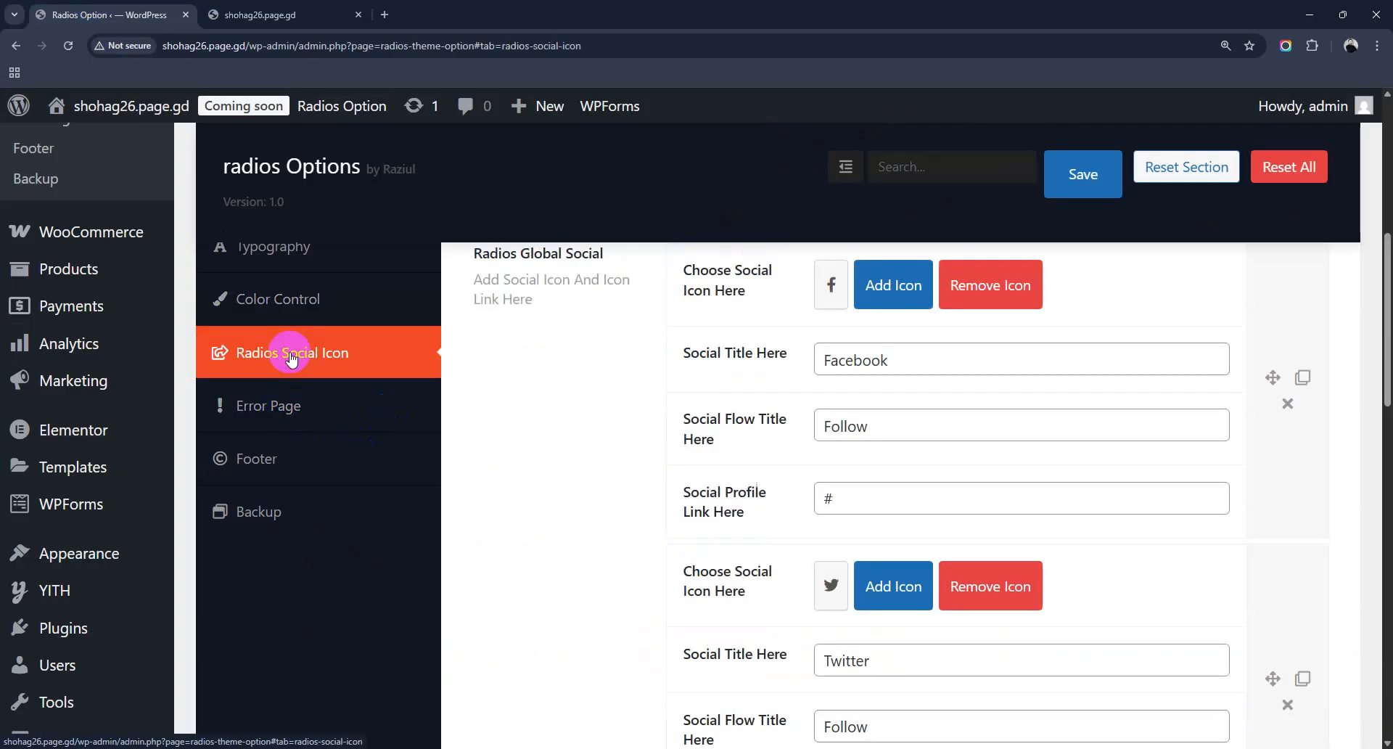
scroll(796, 419, "up", 3)
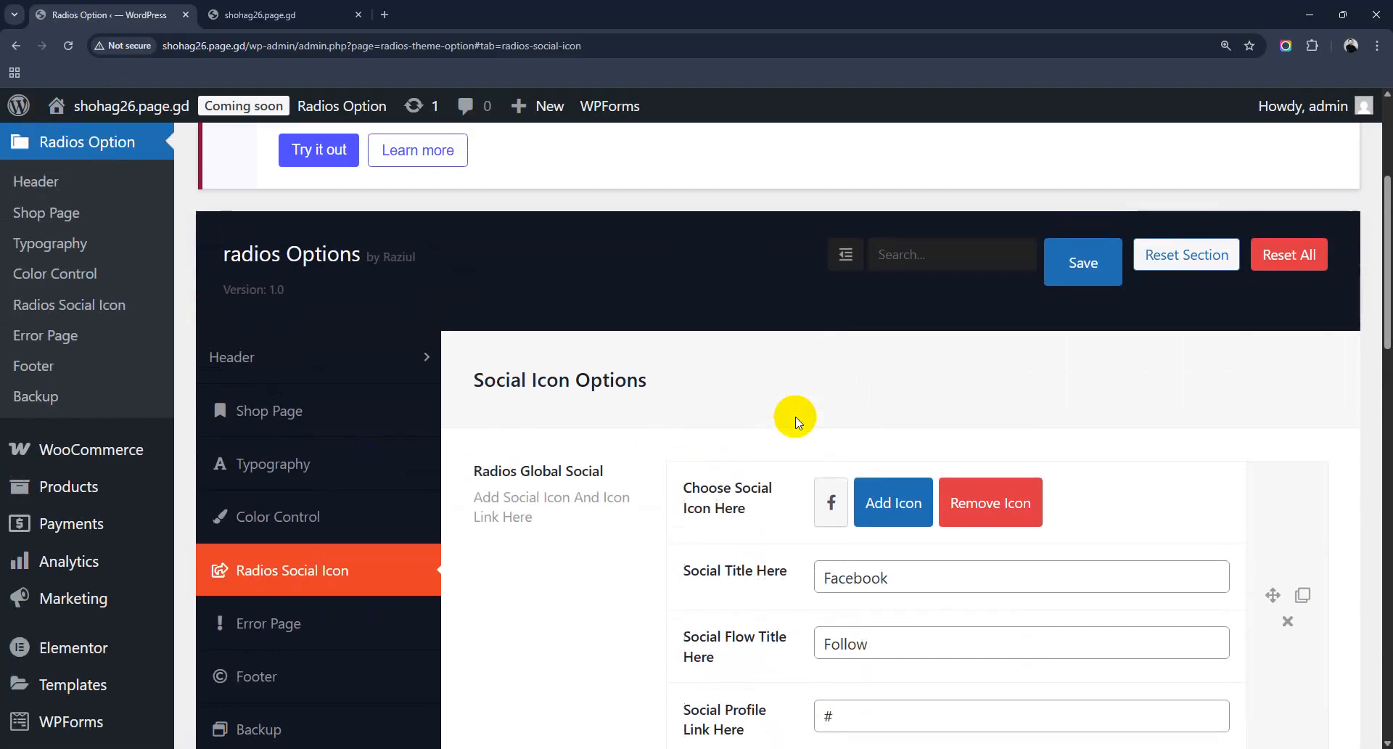
scroll(796, 419, "down", 3)
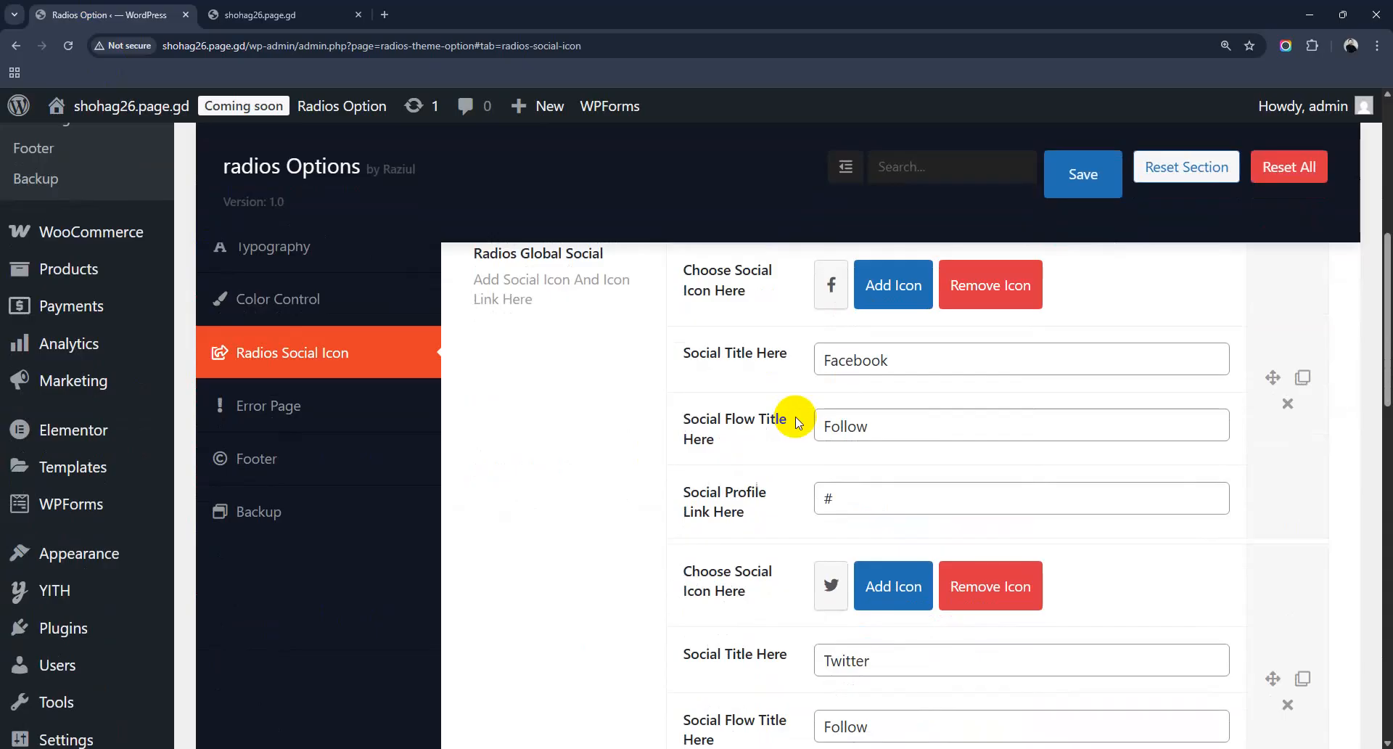
left_click(261, 413)
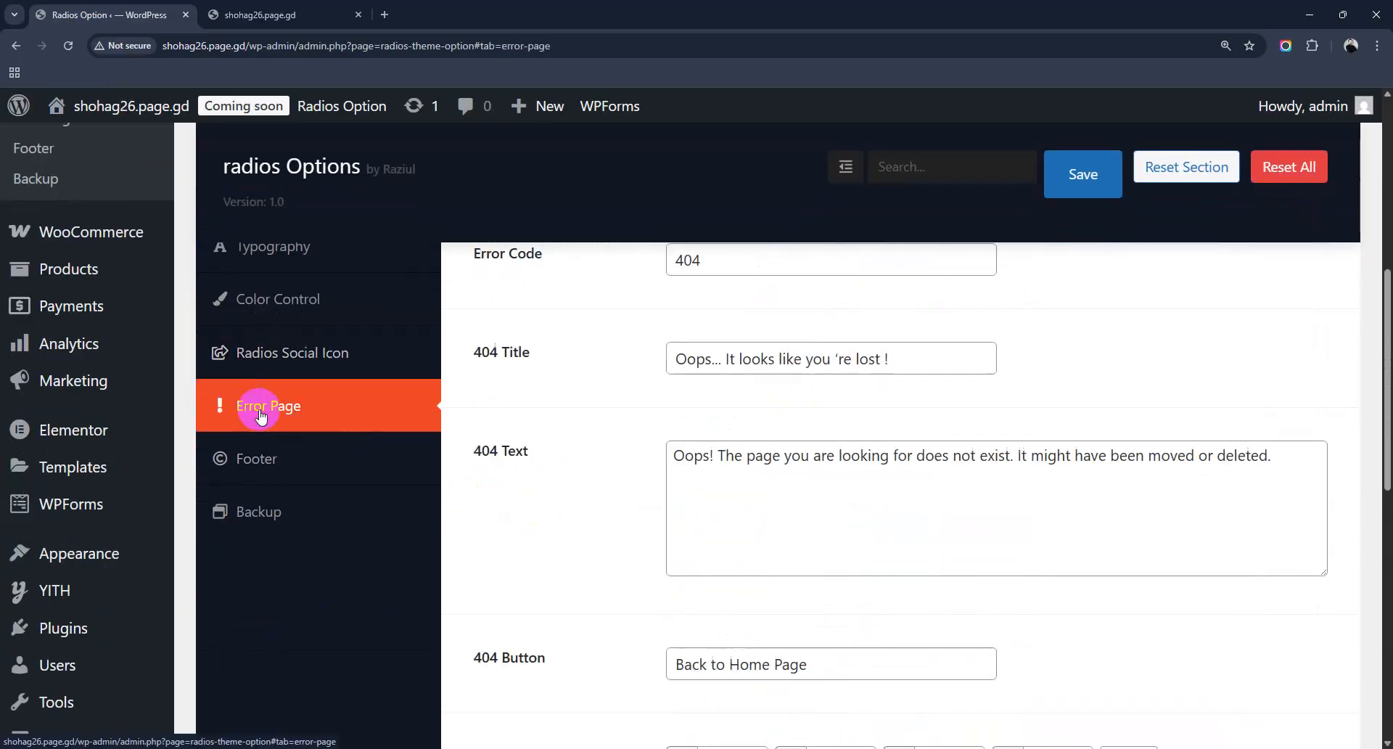
scroll(672, 453, "up", 3)
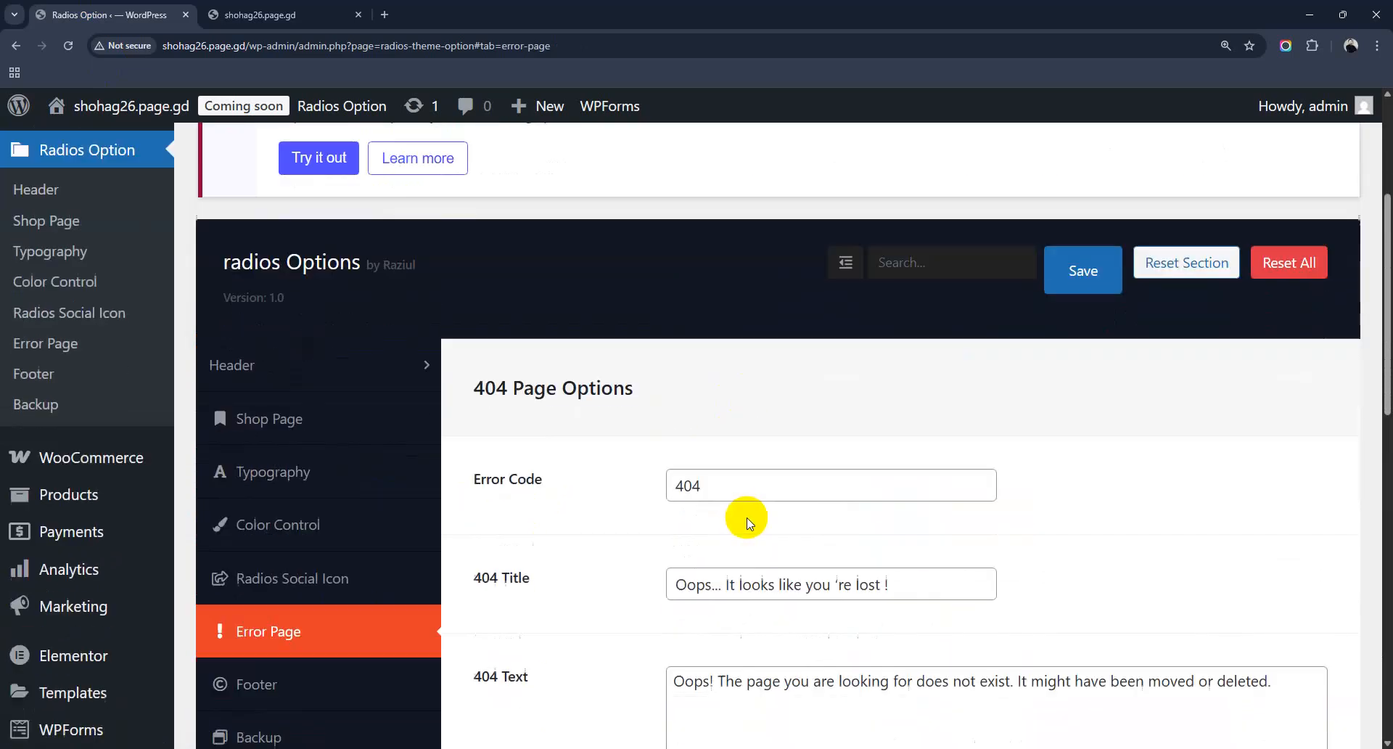
scroll(749, 523, "down", 2)
left_click_drag(712, 333, 631, 333)
Step: Change the 404 Title to 'Oops... Aai No jani!' and save it
left_click(684, 431)
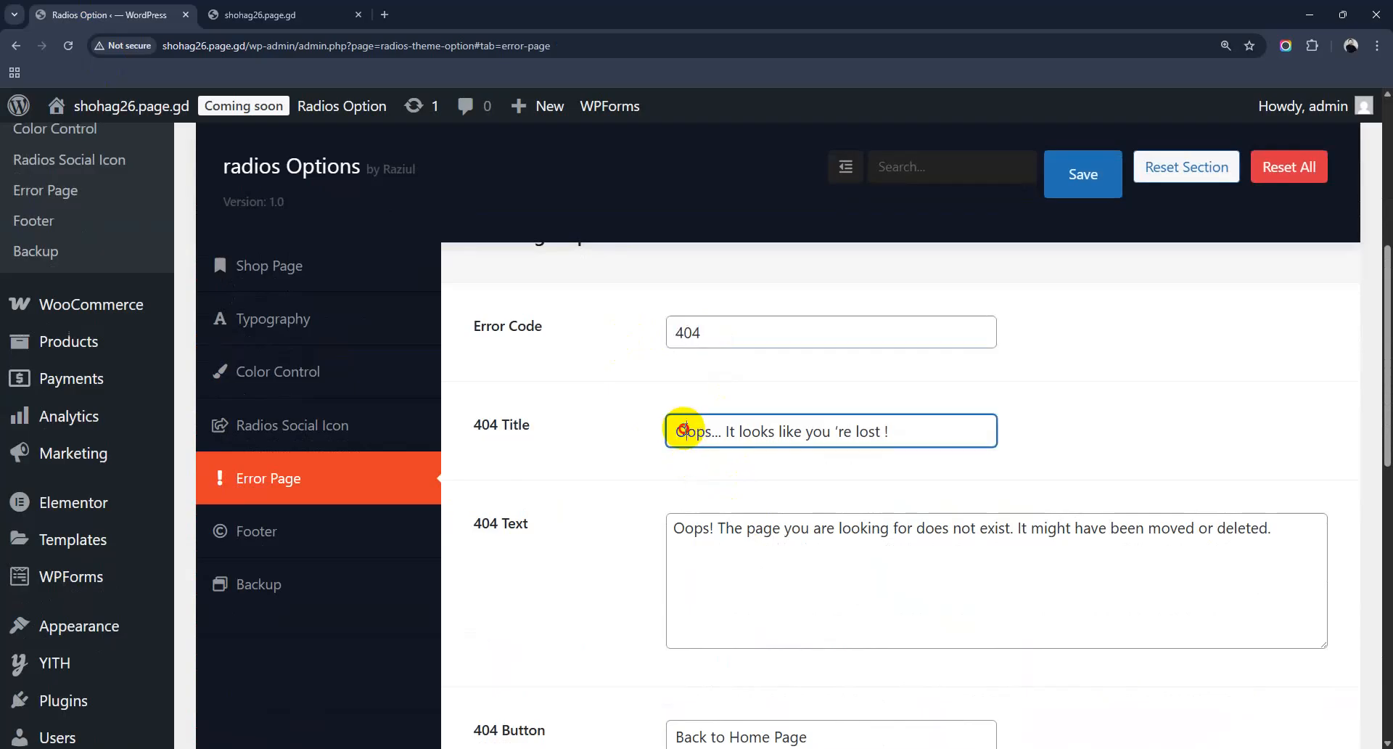
left_click_drag(677, 431, 953, 429)
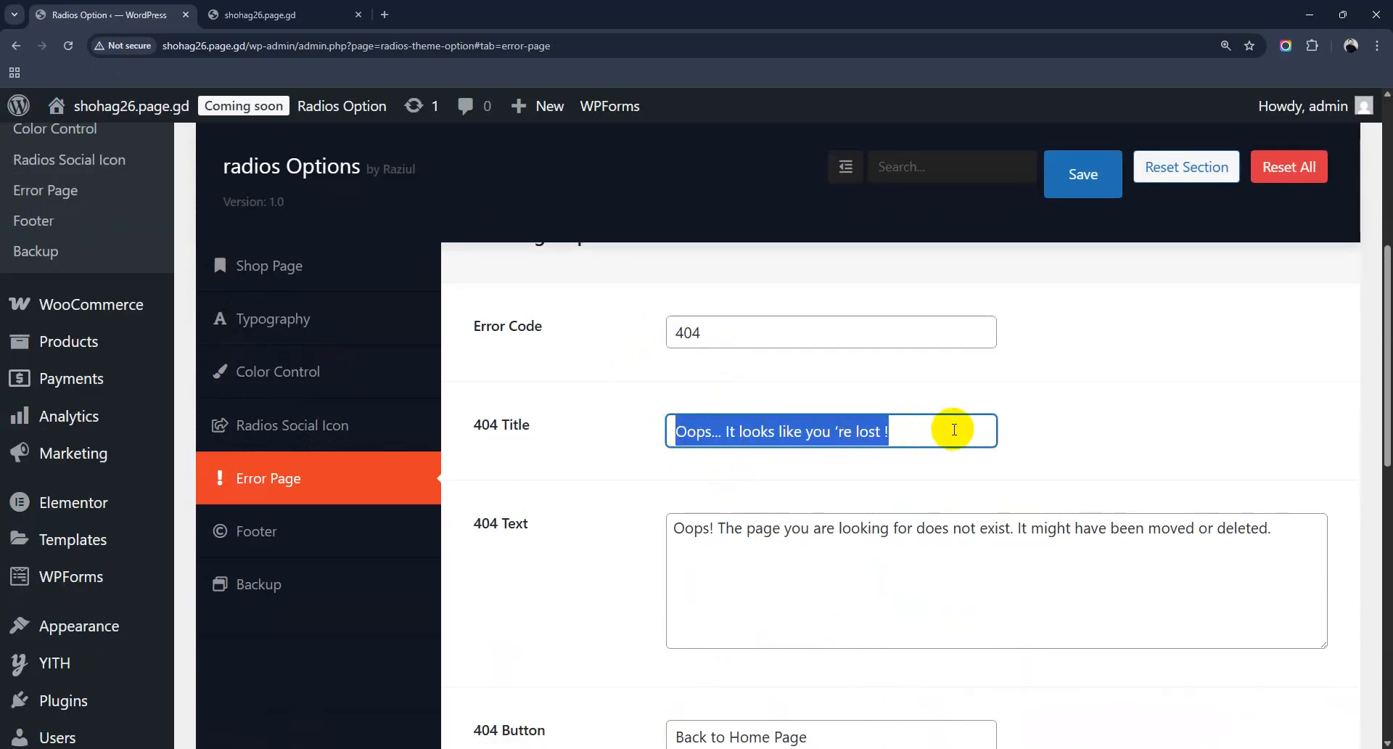
left_click(953, 430)
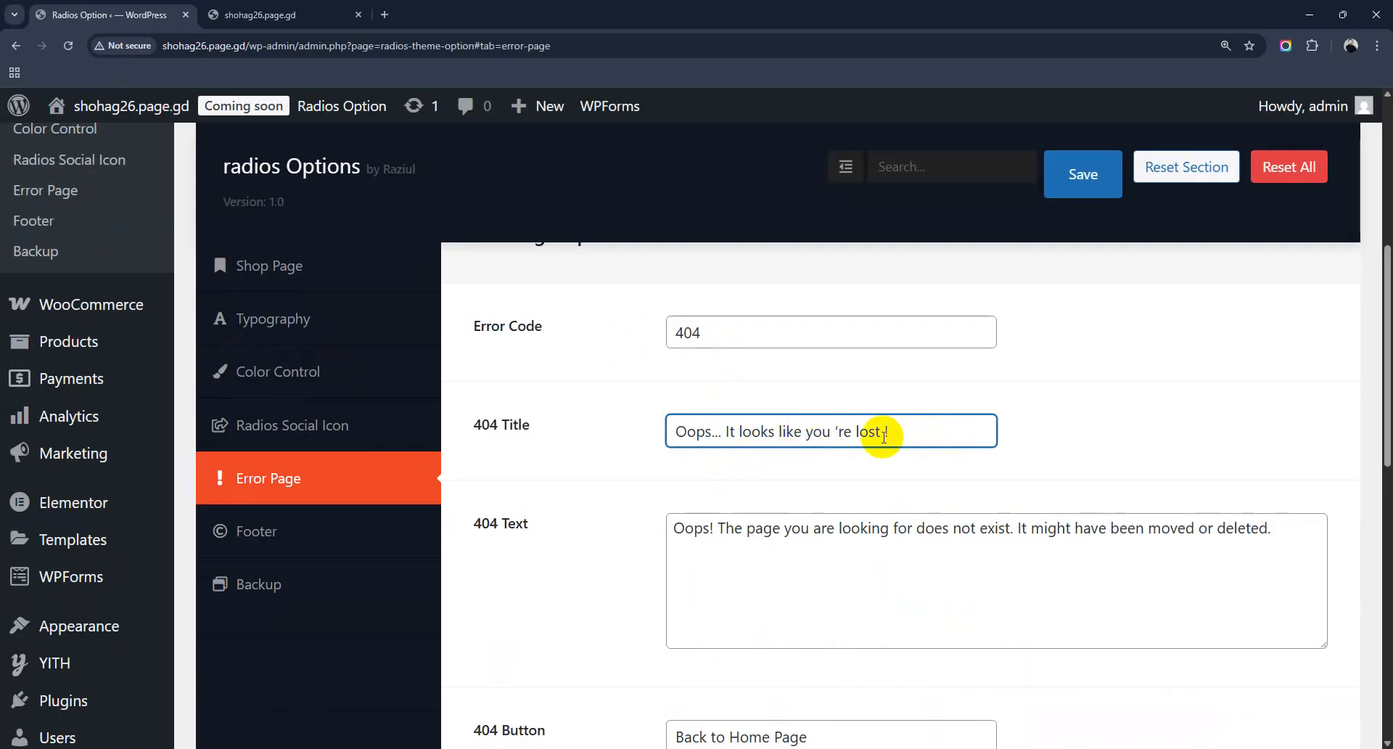
left_click_drag(885, 433, 724, 431)
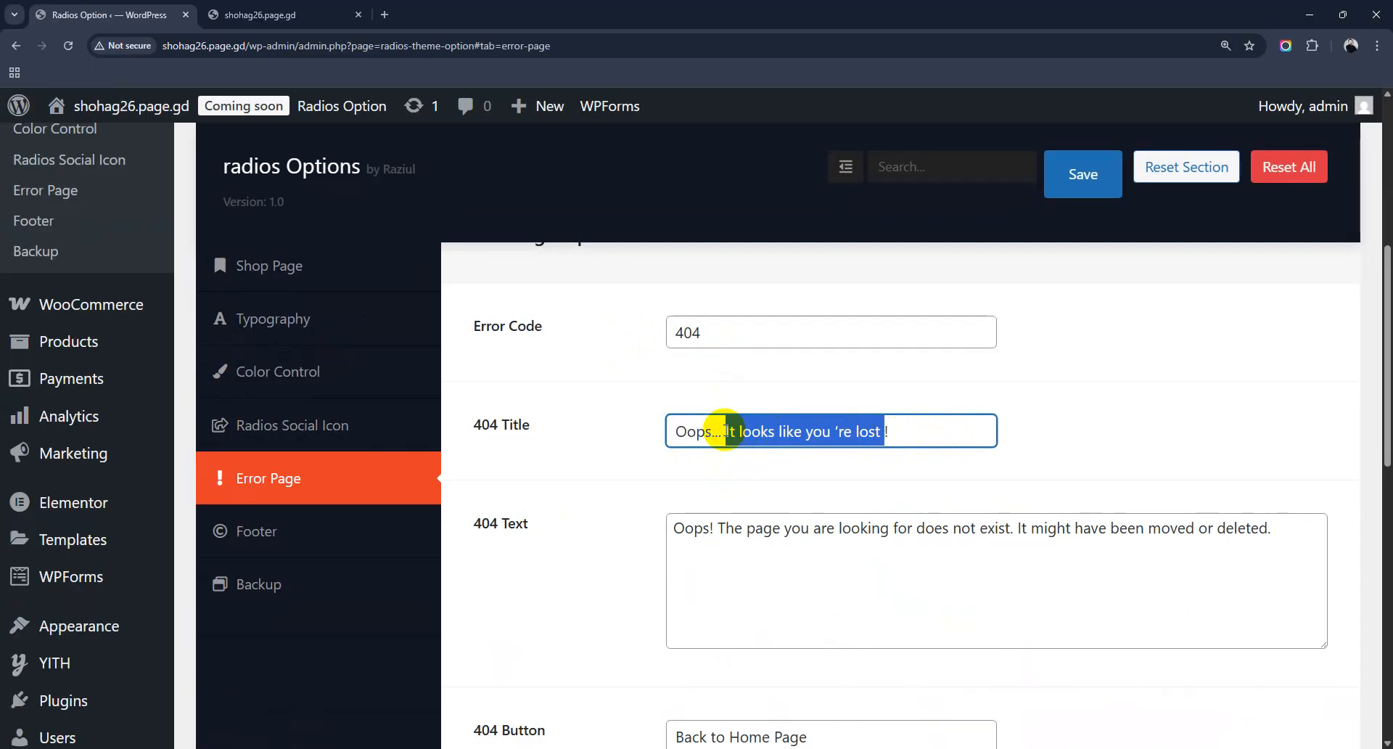
type("Ai No jani!")
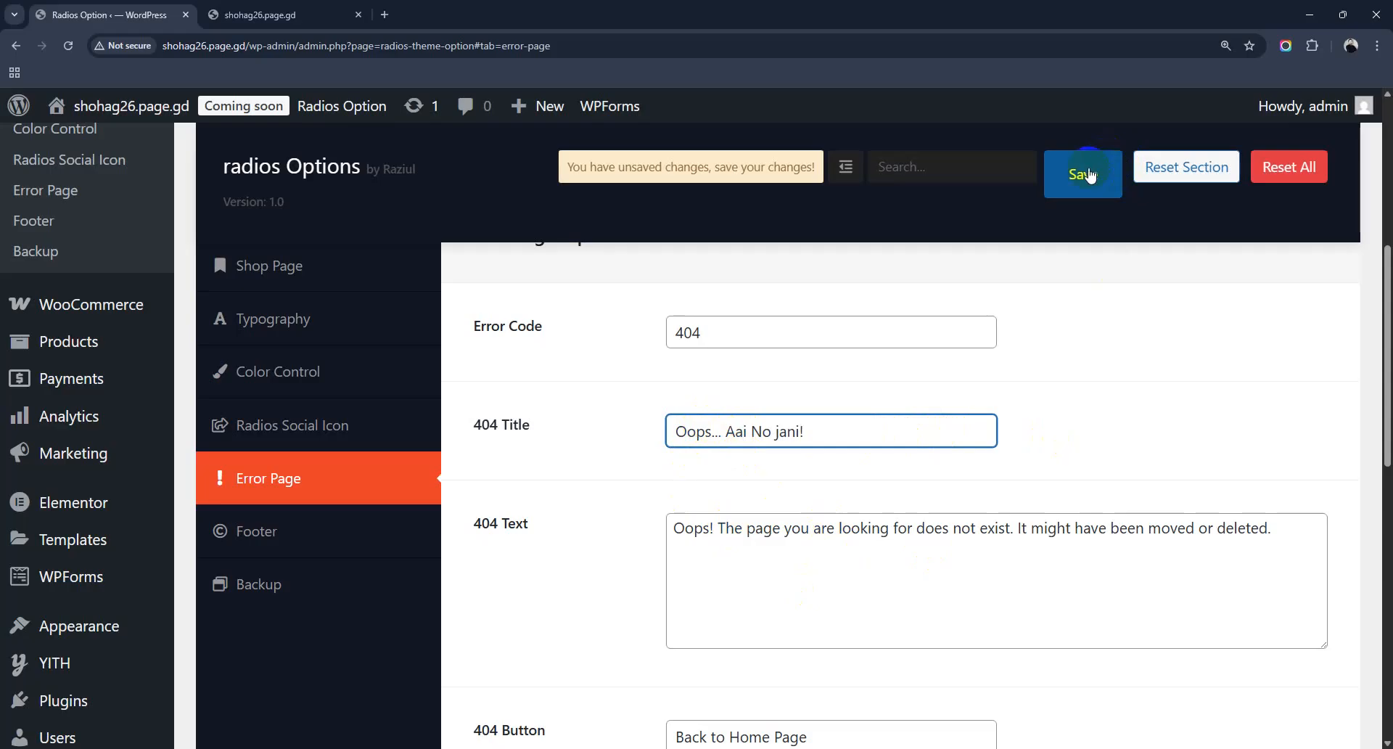
left_click(1085, 176)
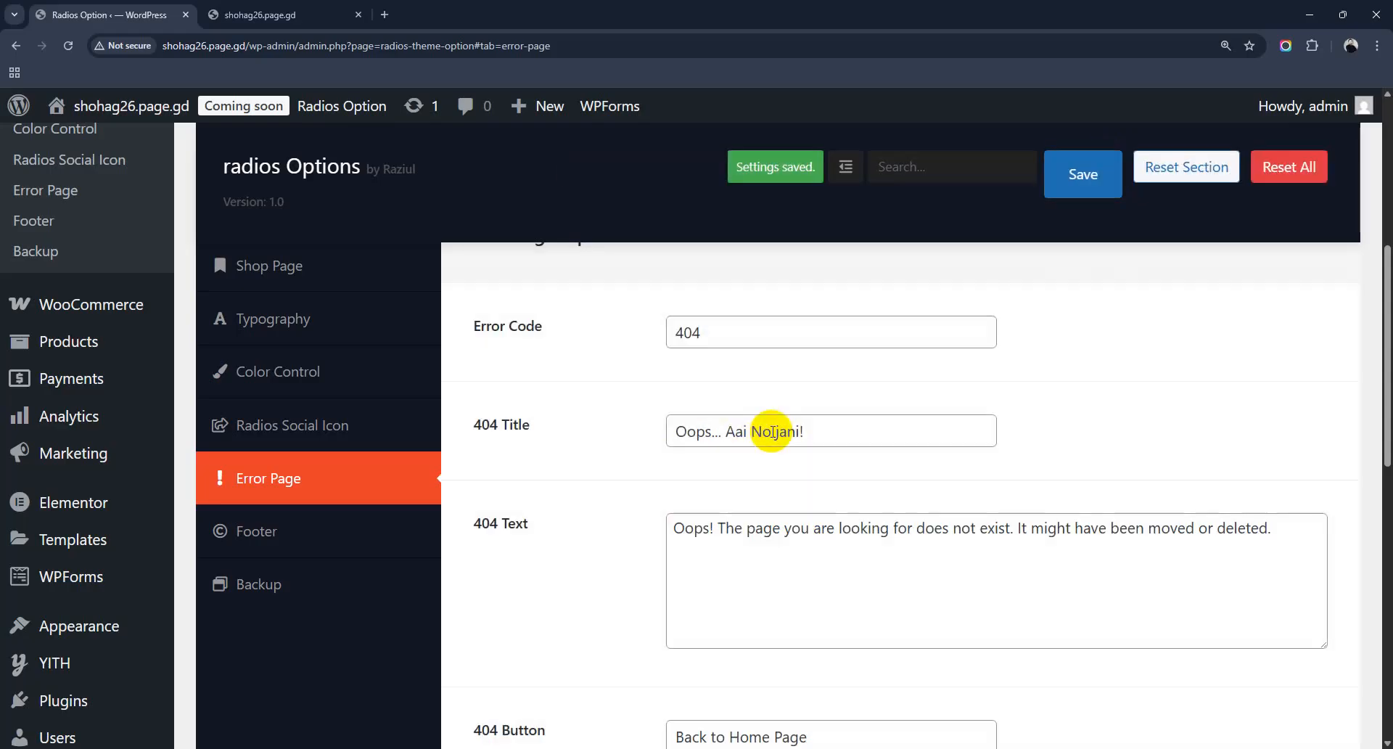
left_click_drag(685, 524, 1327, 578)
Step: Test the 404 page by visiting the nonexistent /jfjf address on the storefront
left_click(288, 15)
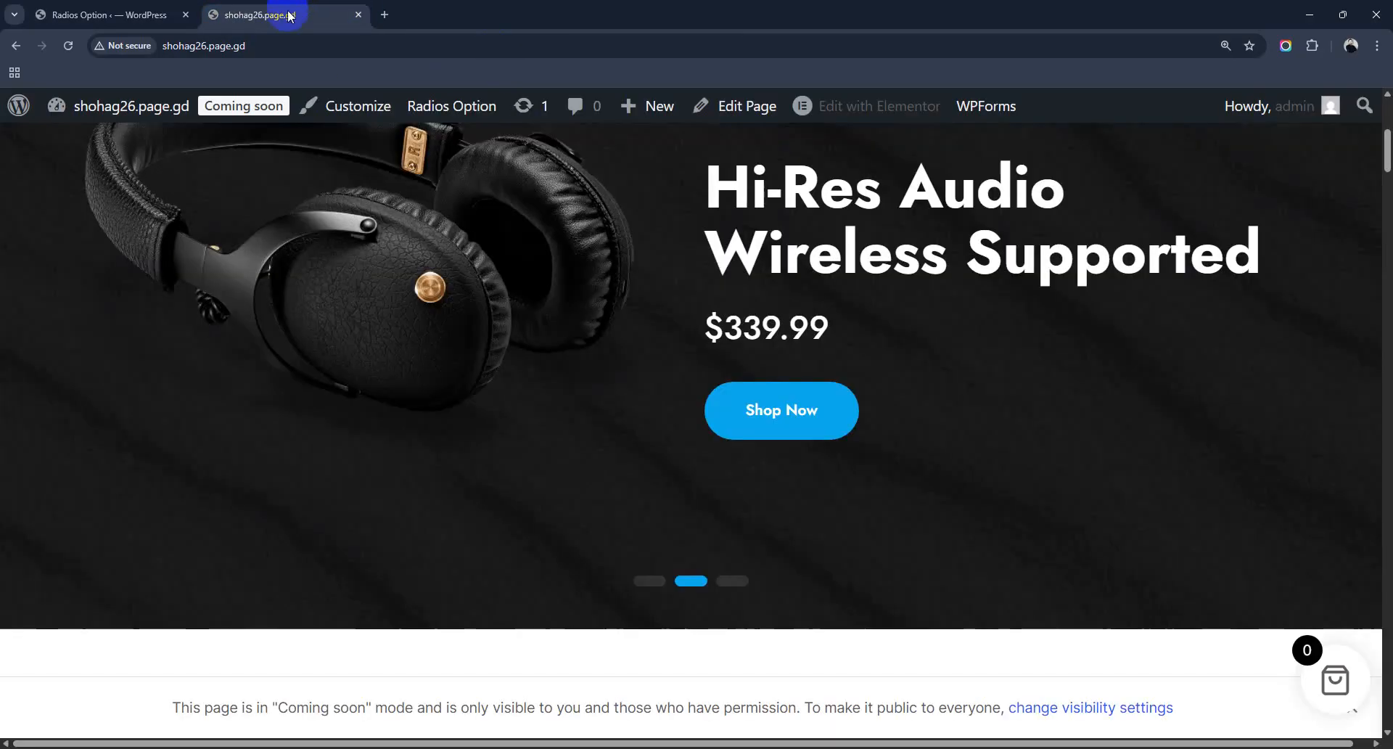
left_click(351, 46)
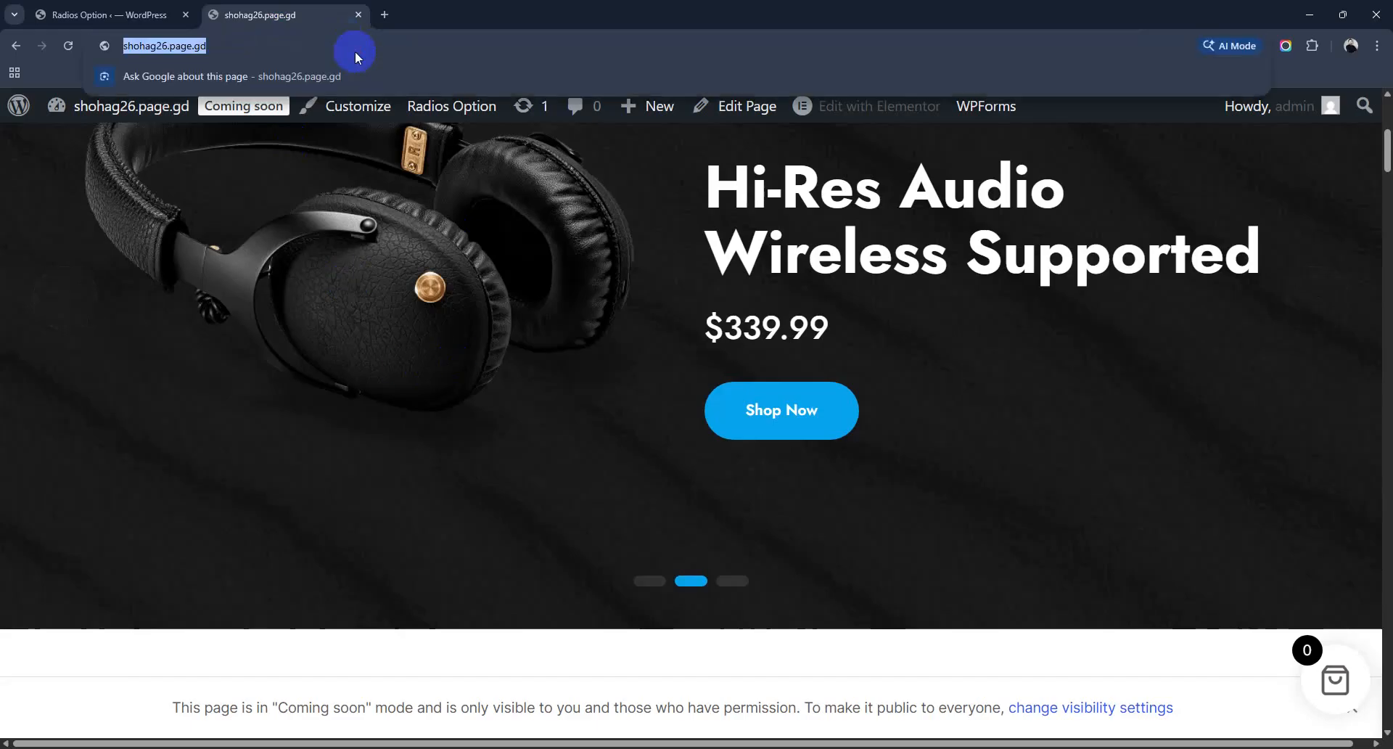
left_click(357, 50)
type("/jf")
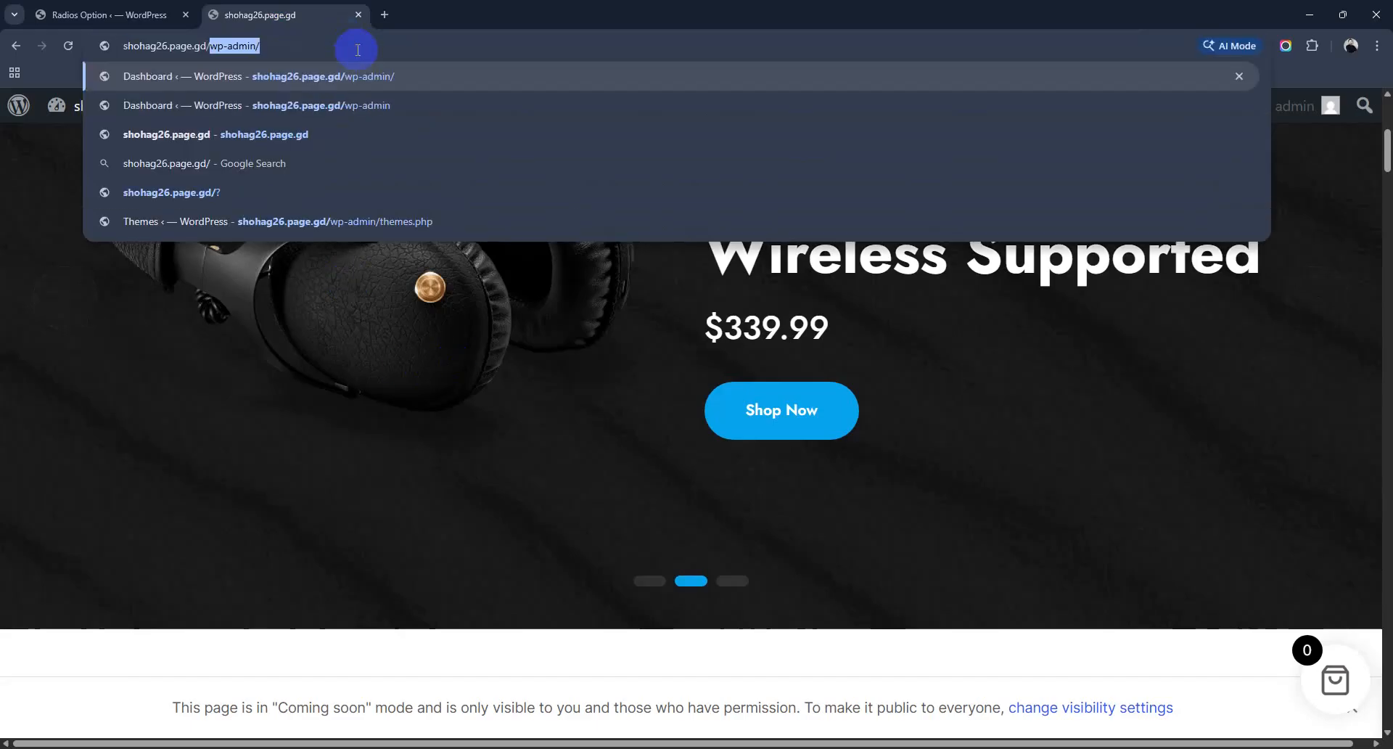
type("jf")
key("Return")
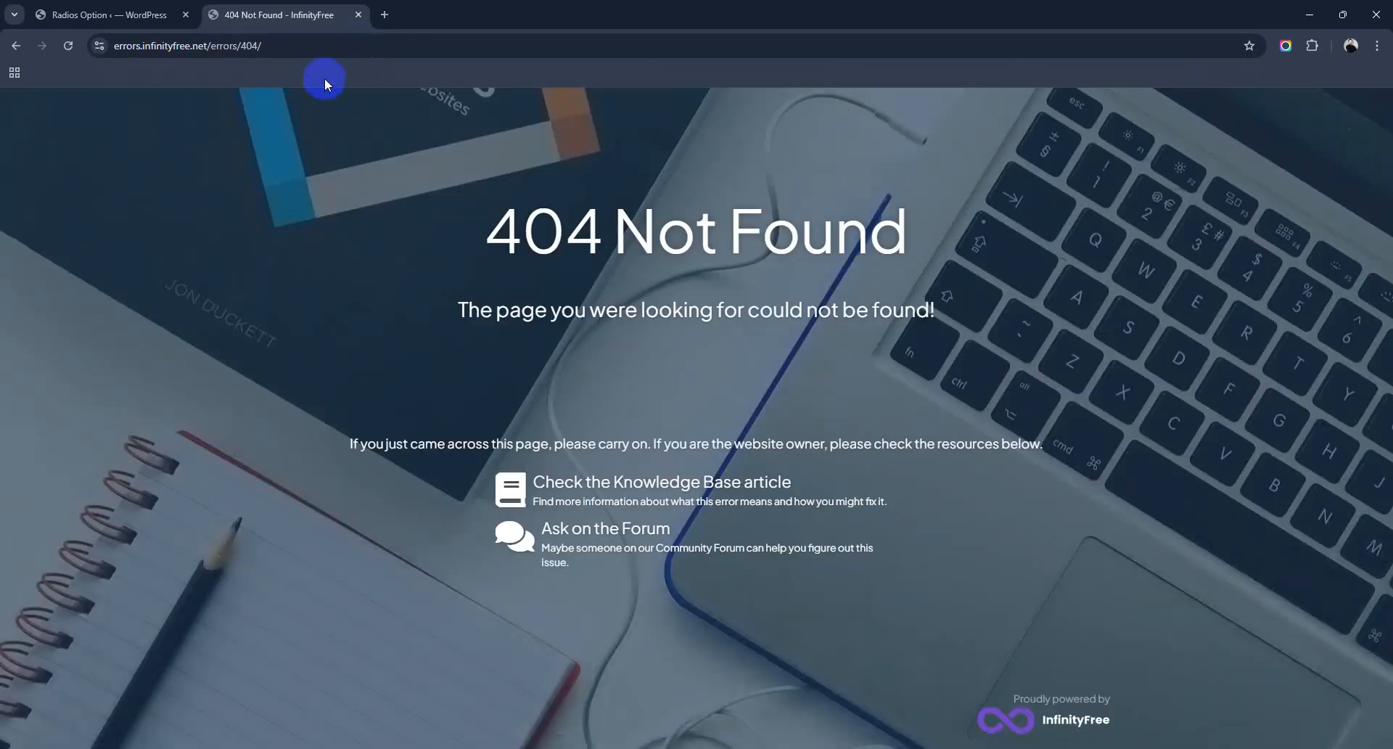
left_click_drag(565, 245, 905, 240)
left_click_drag(461, 319, 993, 323)
left_click(102, 14)
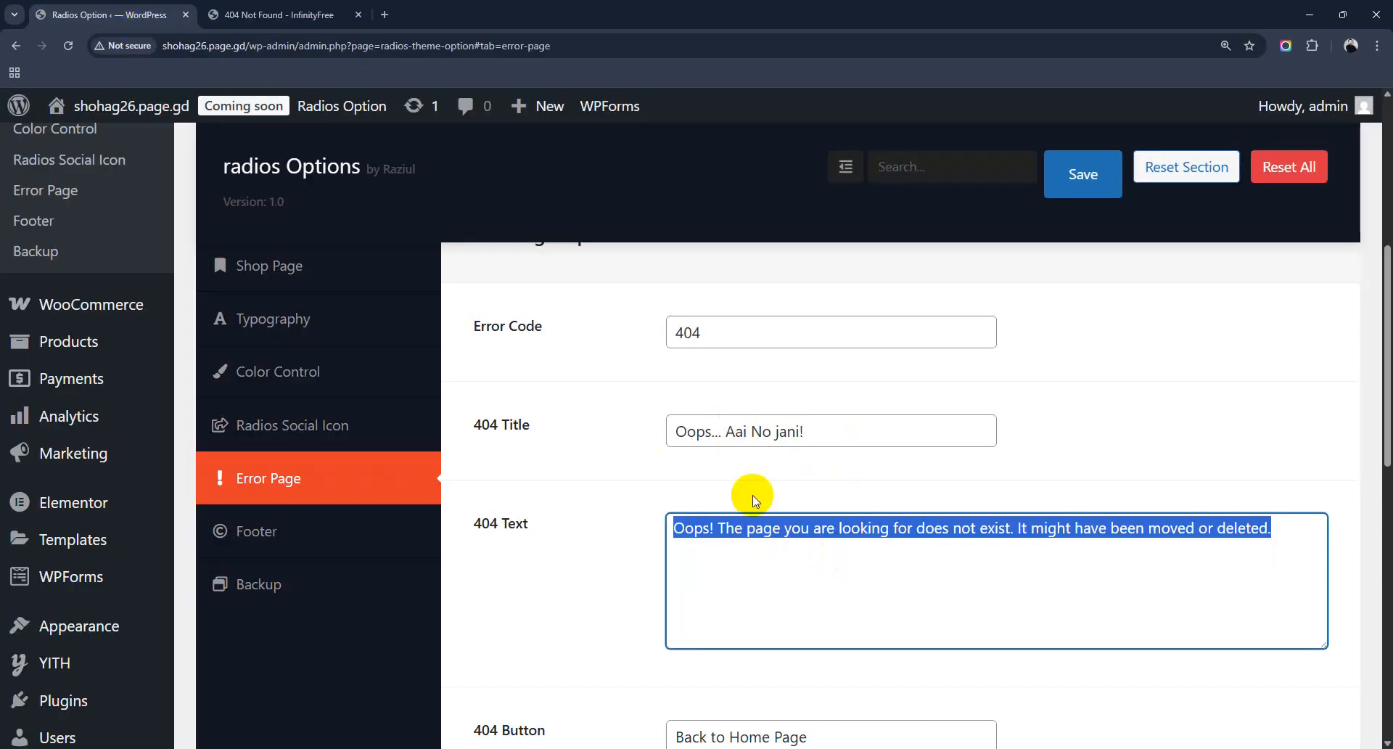
left_click(283, 15)
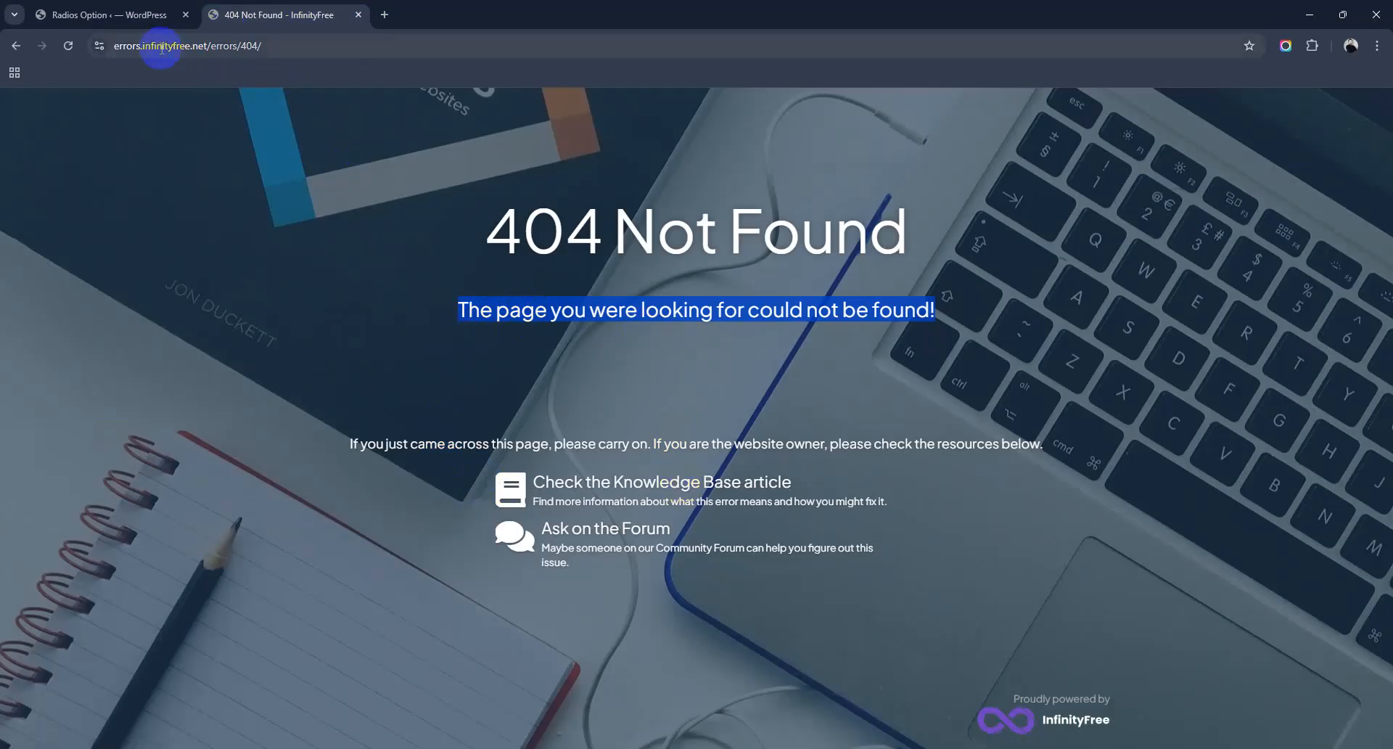
Step: Save the Error Page settings again and select the InfinityFree error page's address
left_click(143, 15)
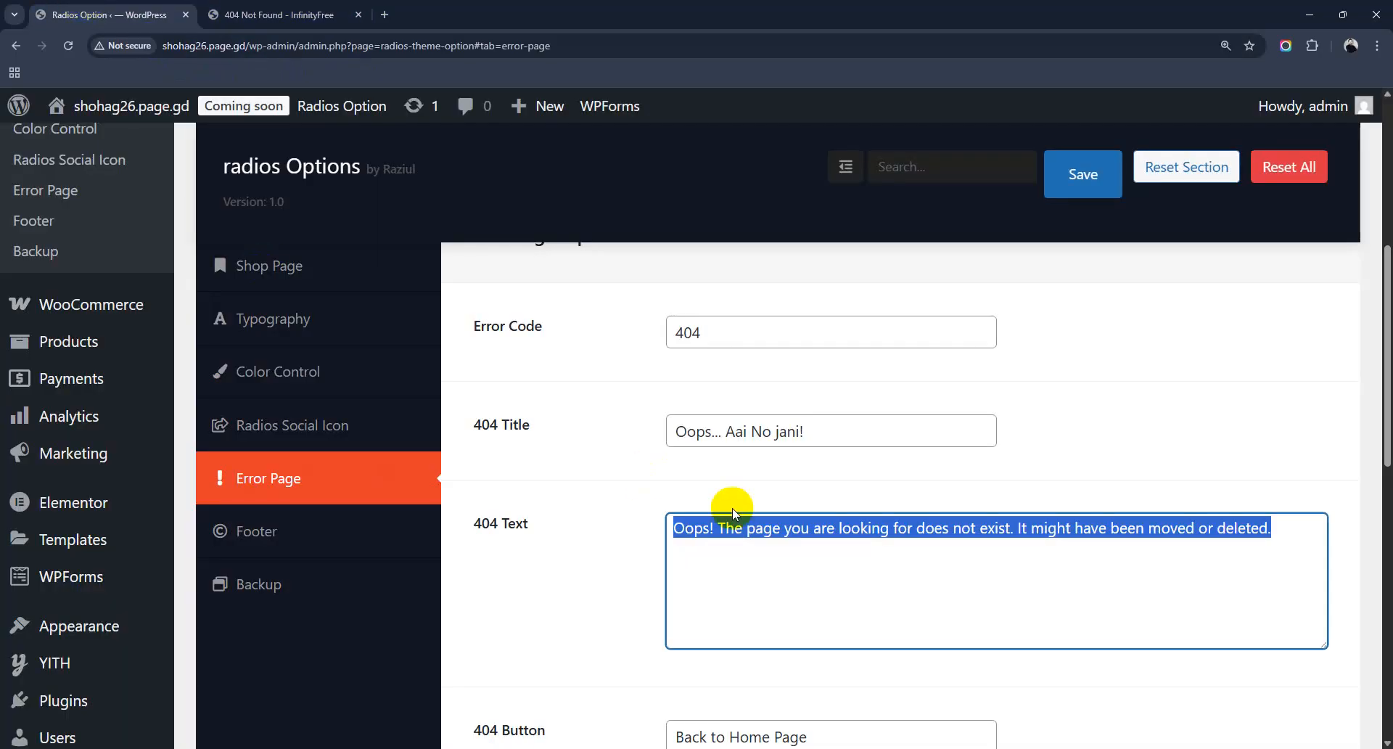
scroll(725, 508, "down", 3)
scroll(763, 513, "down", 2)
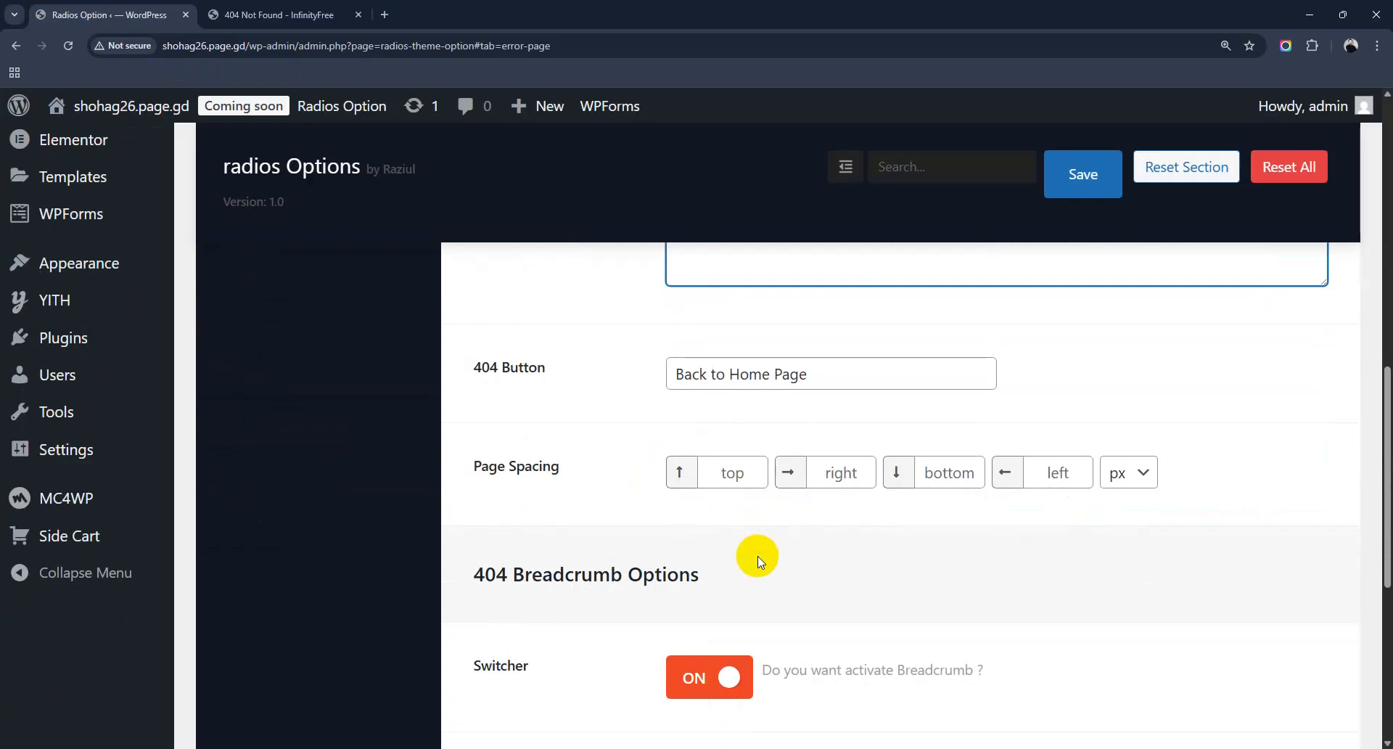
scroll(757, 555, "down", 5)
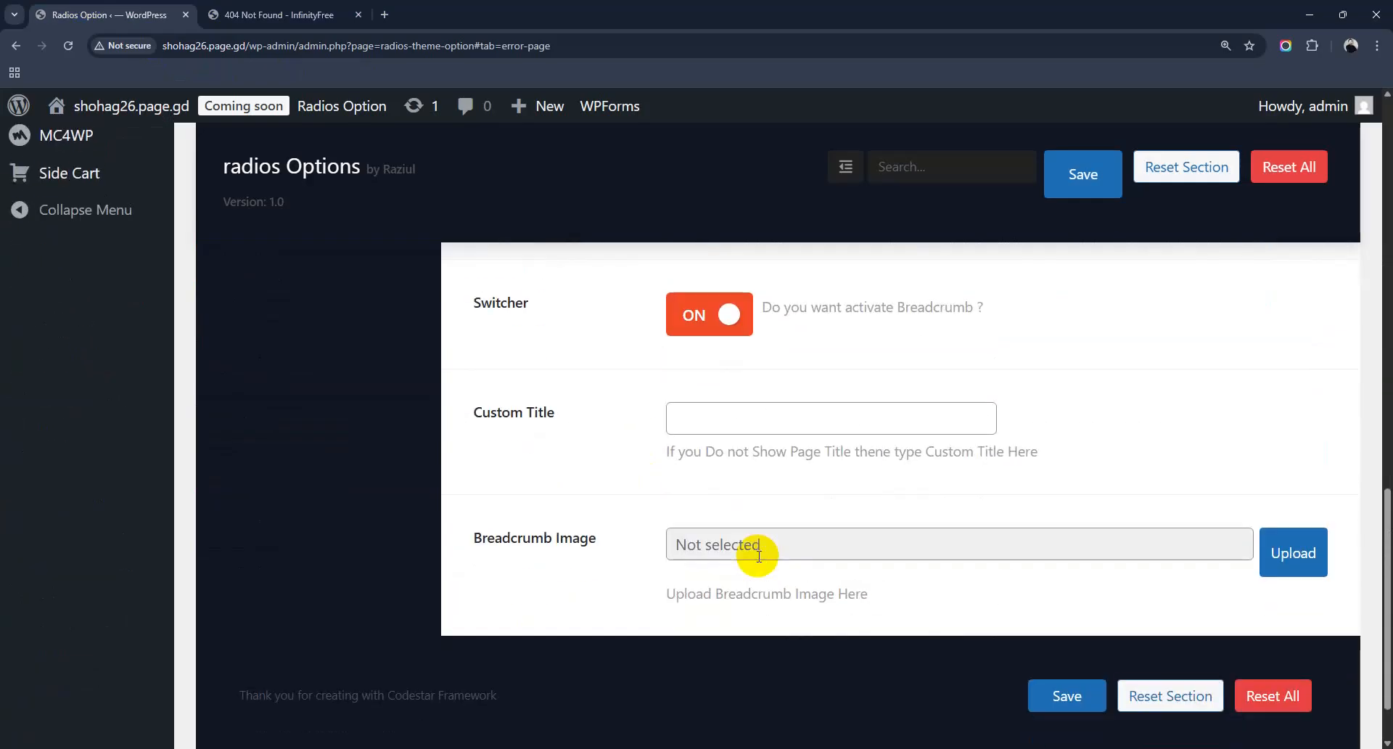
scroll(758, 555, "up", 10)
scroll(759, 556, "down", 3)
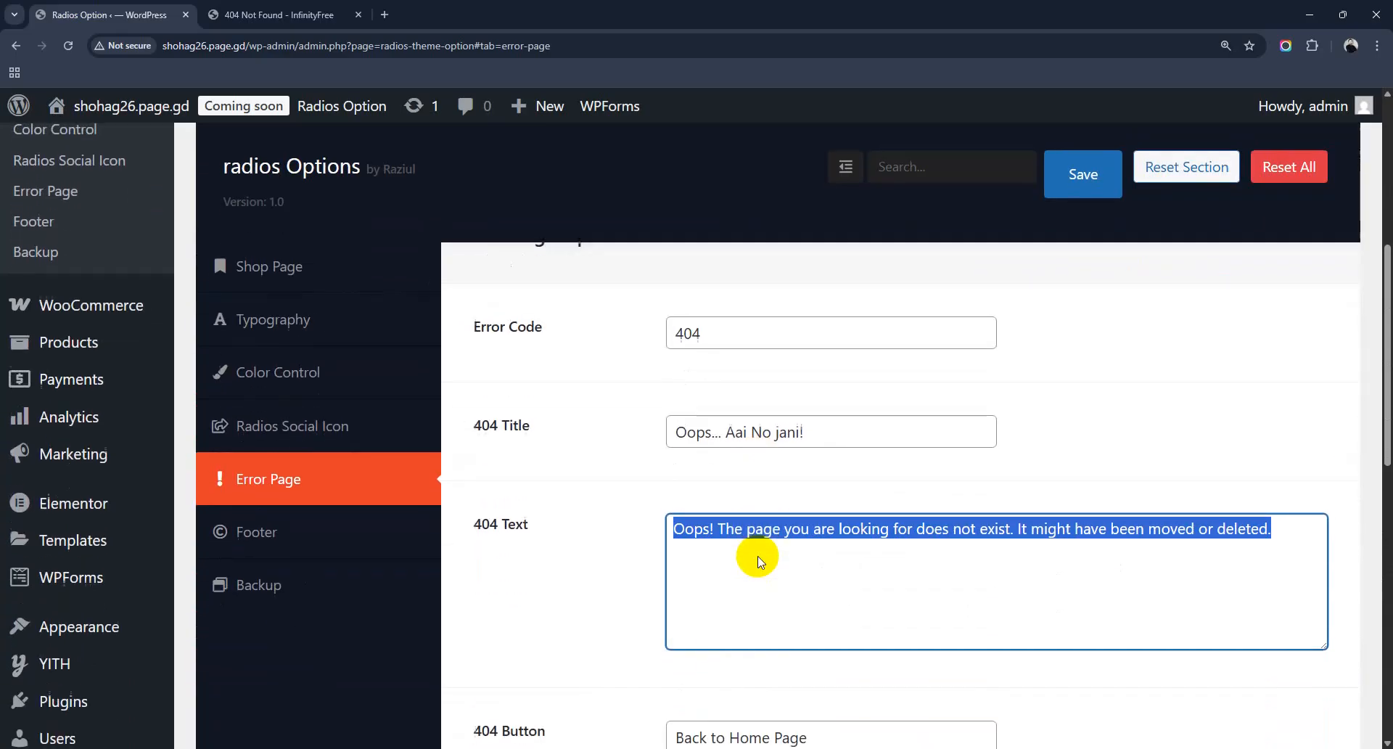
scroll(755, 554, "up", 5)
left_click(1080, 408)
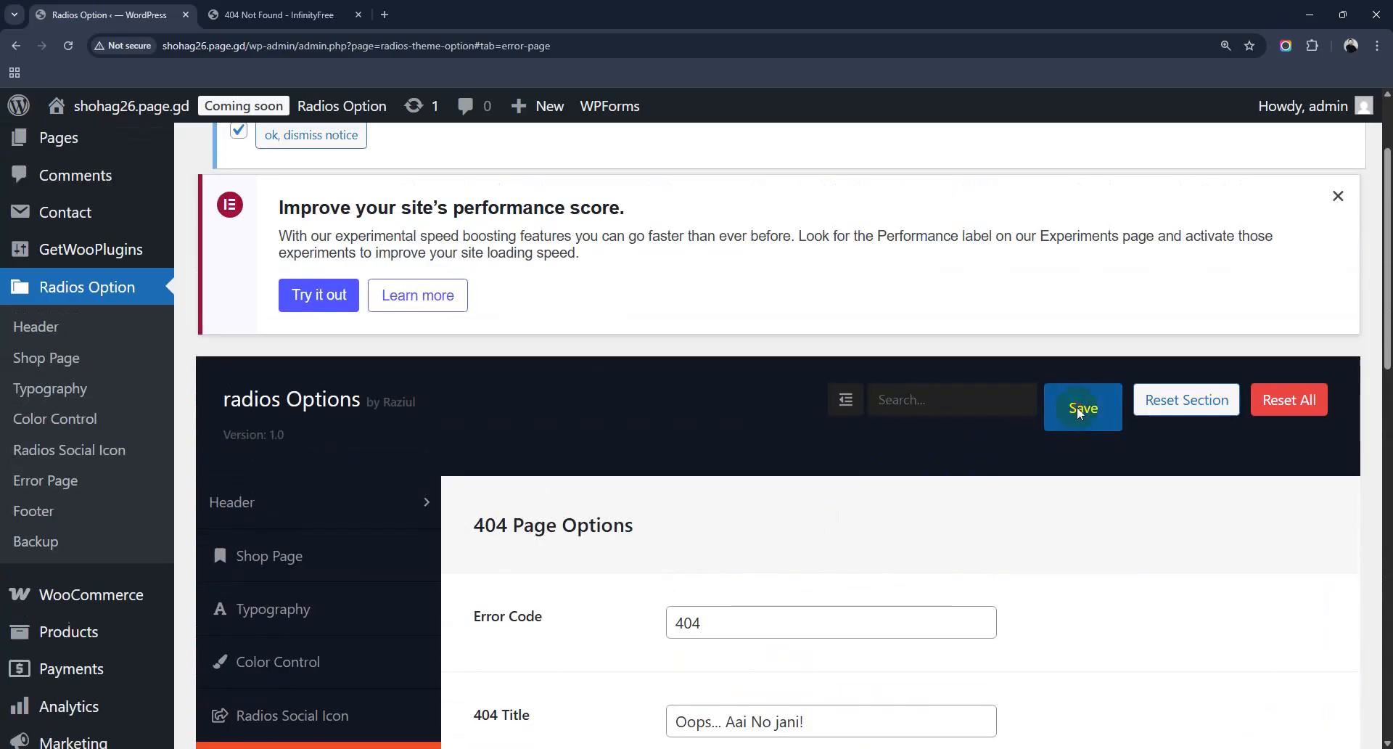
left_click(280, 14)
left_click_drag(118, 45, 343, 55)
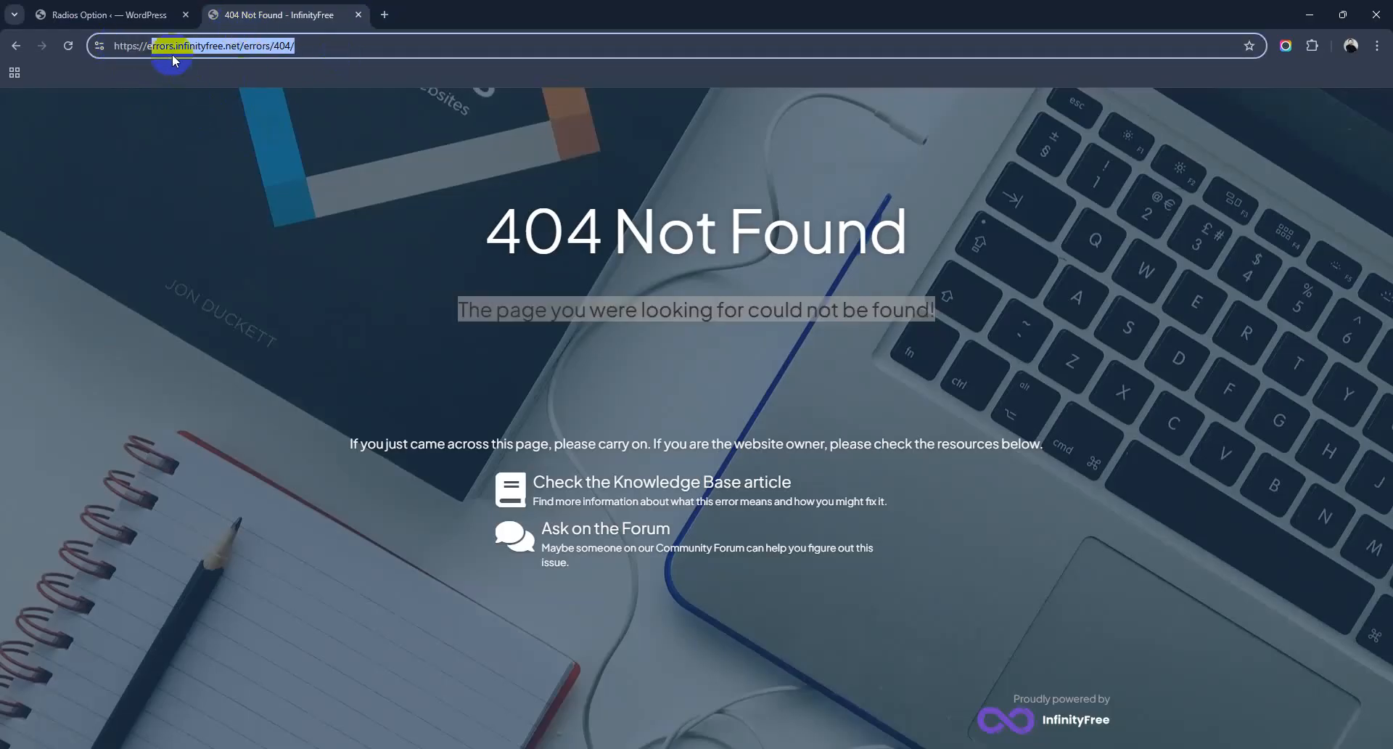
Step: Load the made-up path /djjf on the site, hitting InfinityFree's 404 page, then return to Radios 404 options
left_click(20, 50)
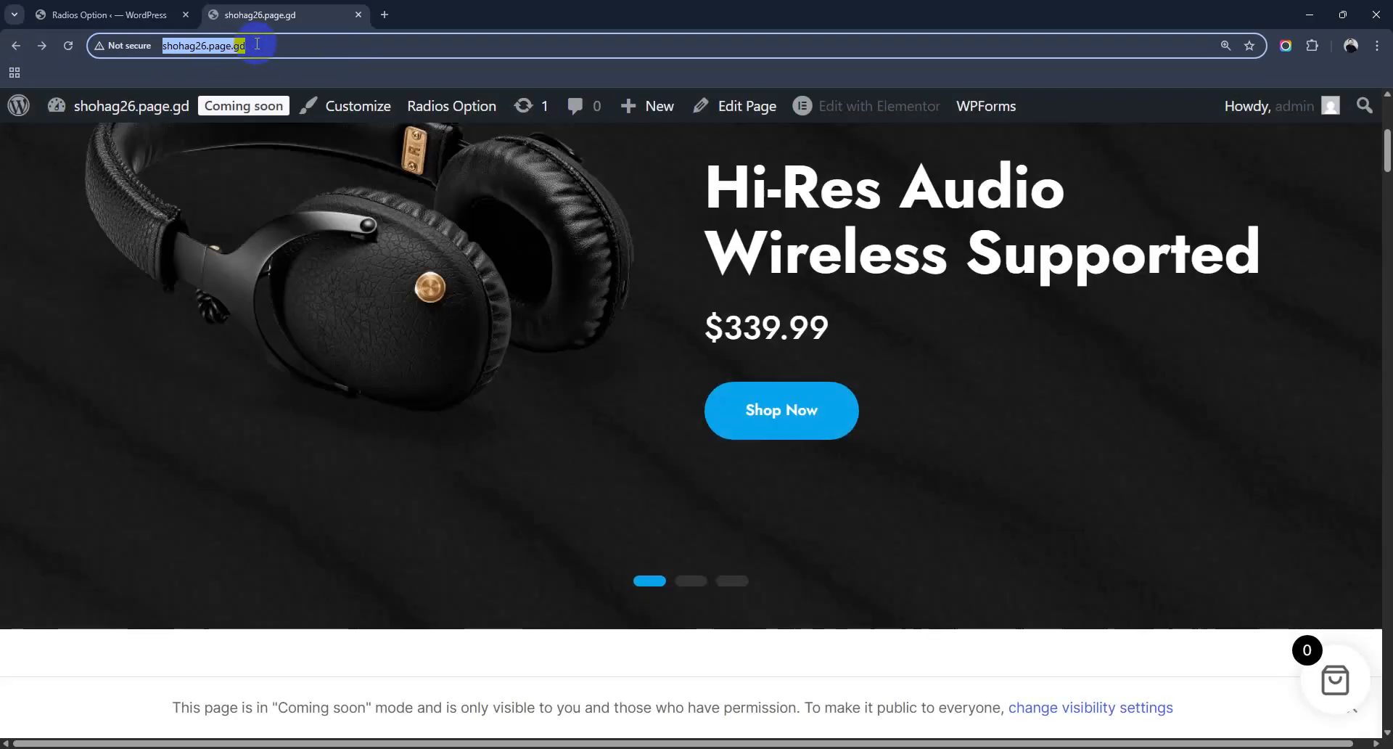
left_click(257, 44)
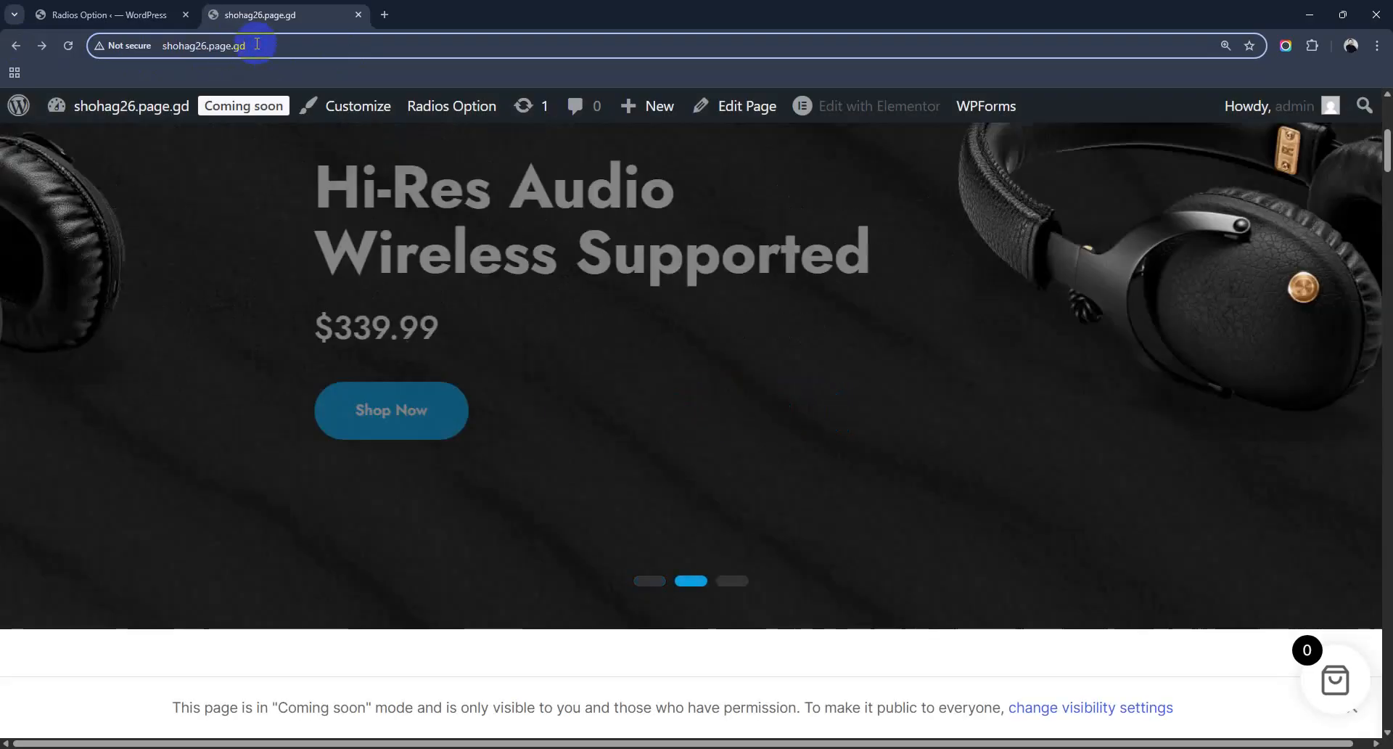
type("/djjf")
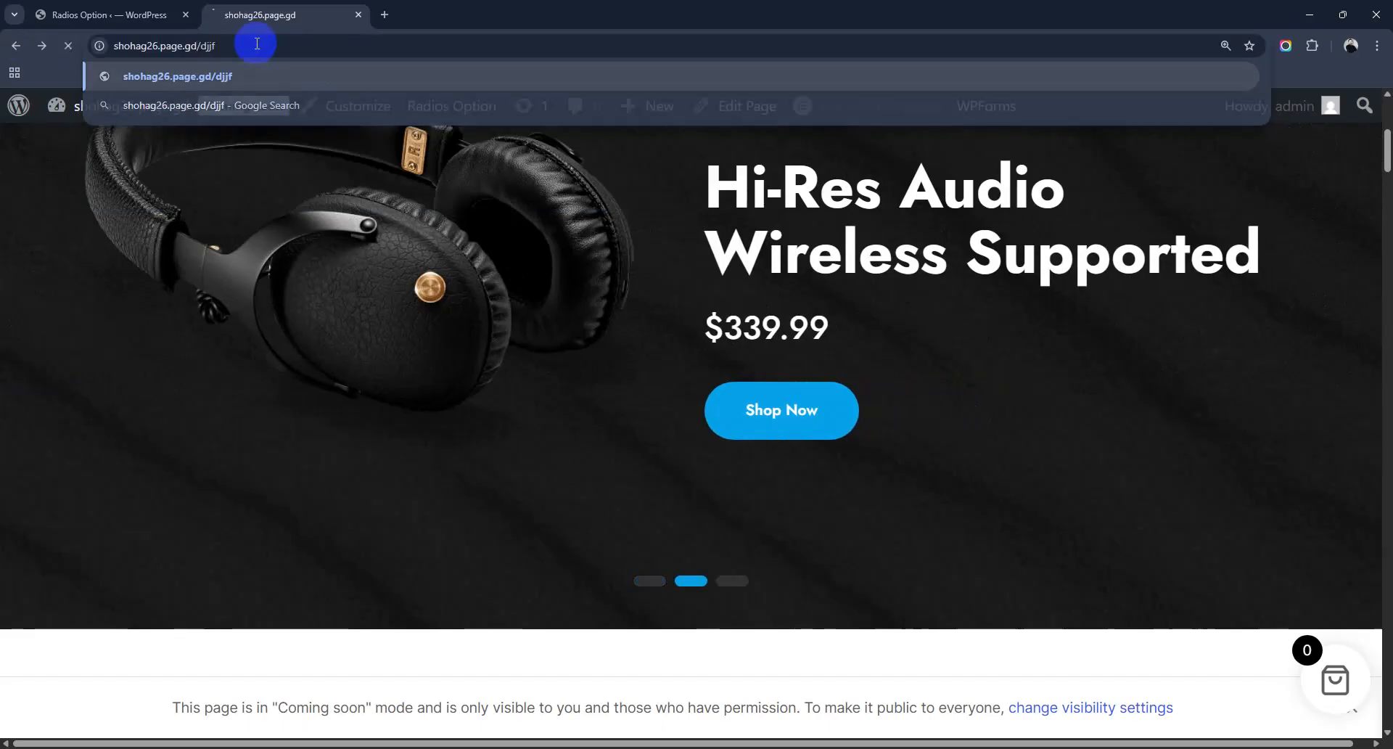
key("Return")
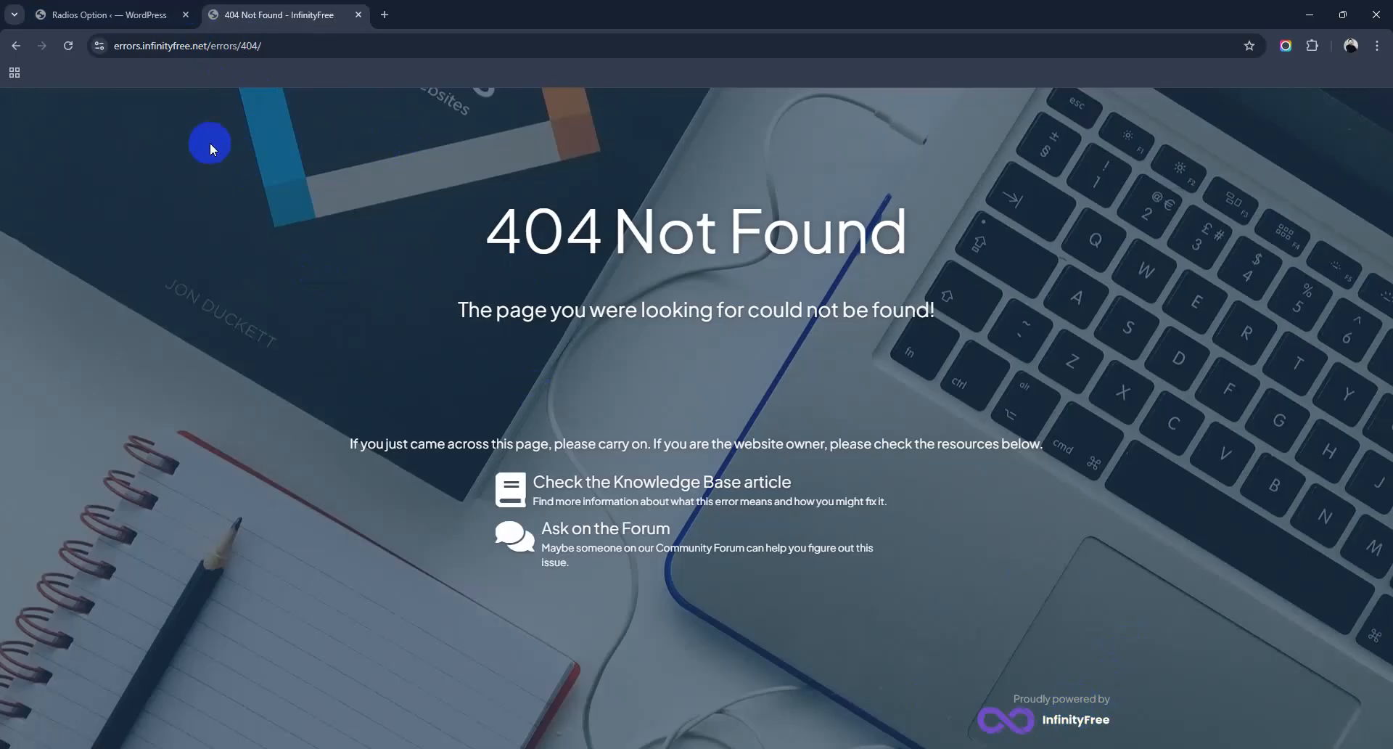
left_click(113, 16)
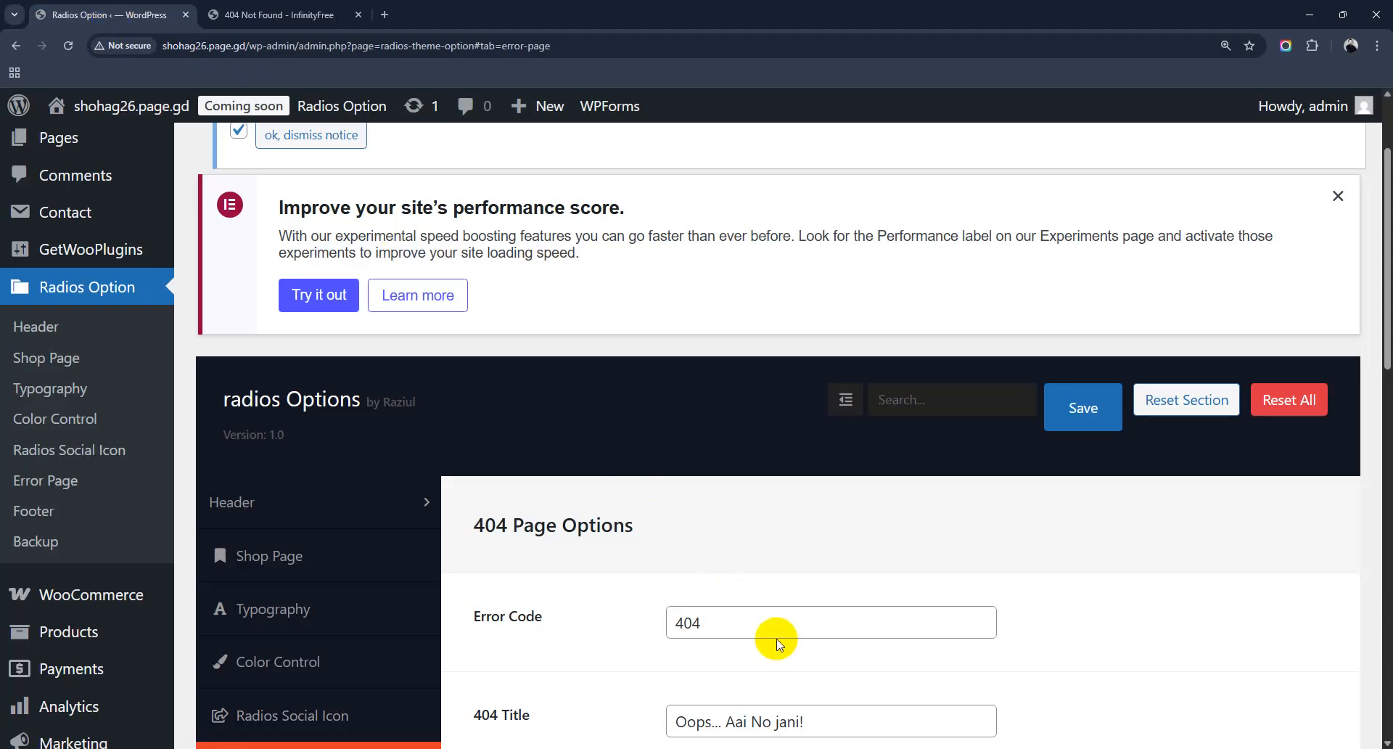
Step: Scroll through the Radios 404 Page Options
scroll(771, 639, "down", 3)
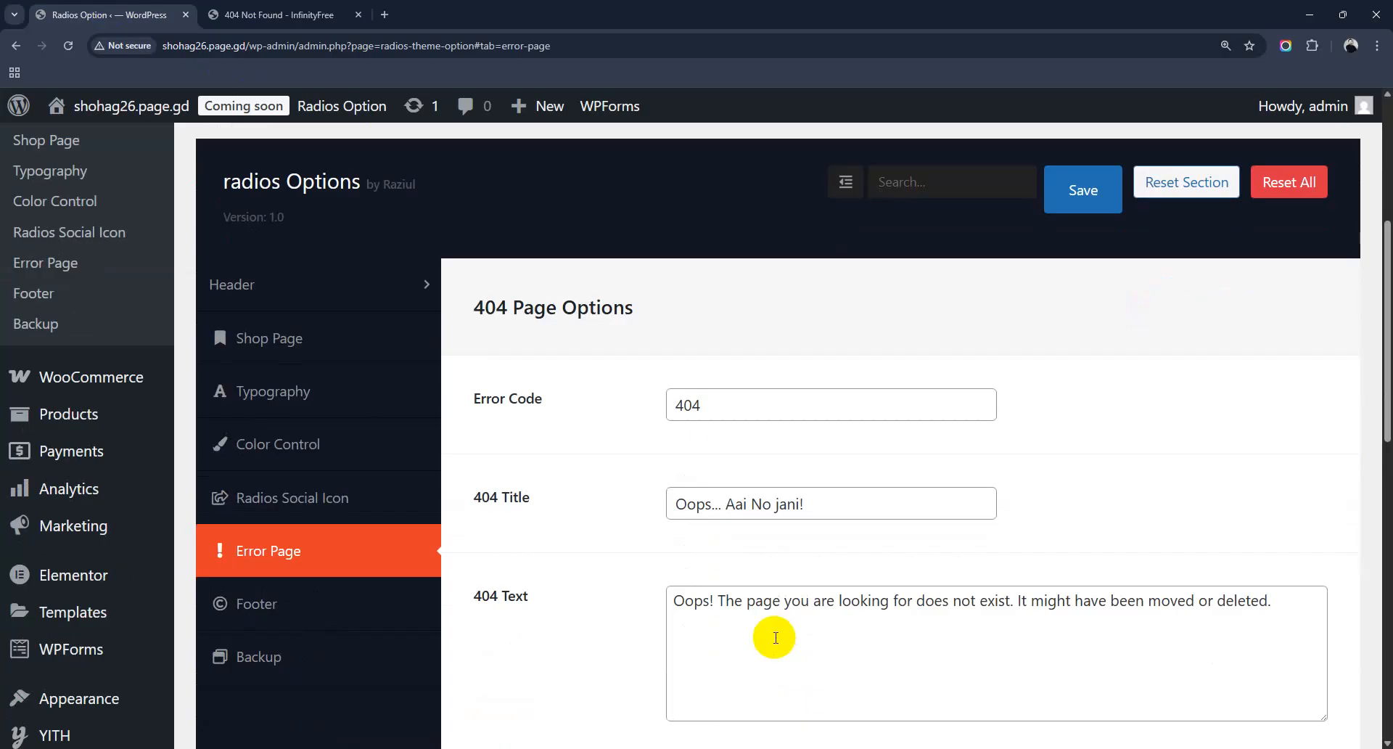
scroll(775, 637, "down", 10)
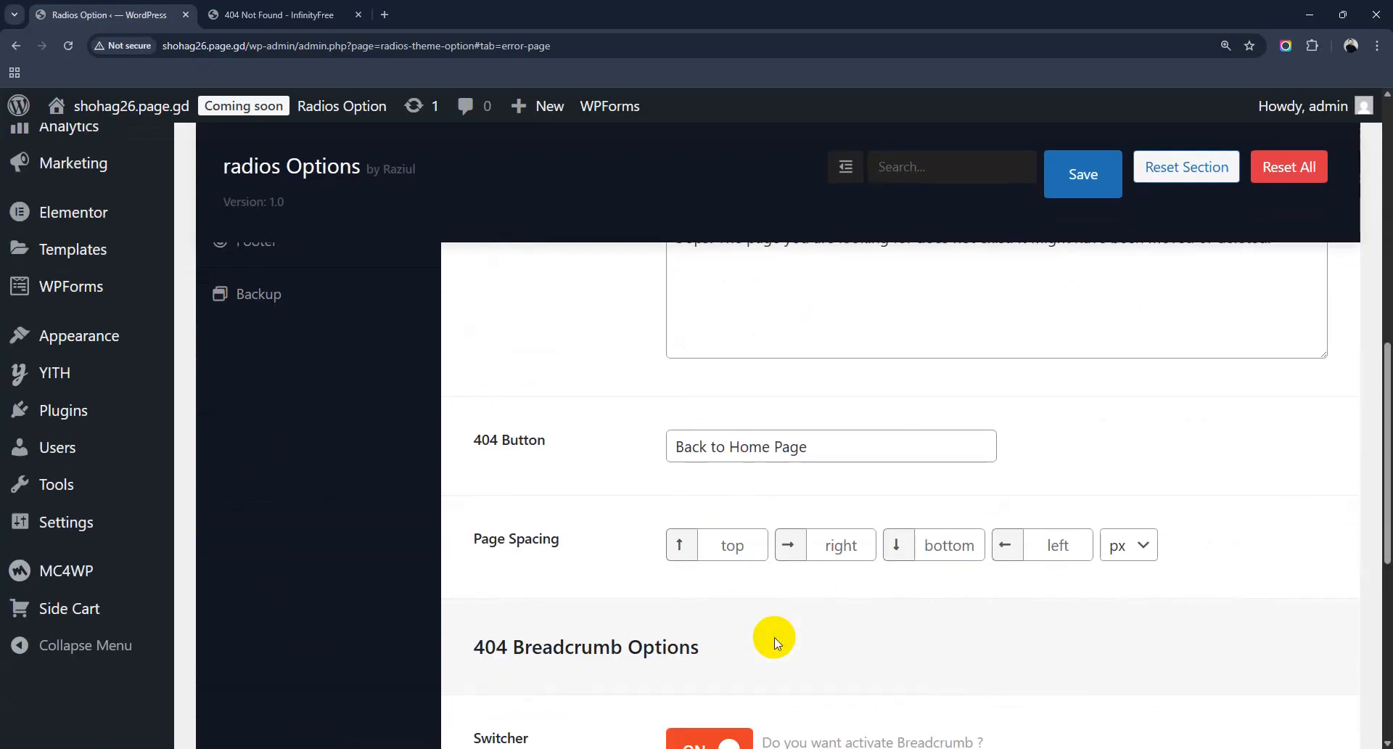
scroll(774, 637, "up", 8)
scroll(56, 656, "up", 5)
scroll(233, 442, "down", 5)
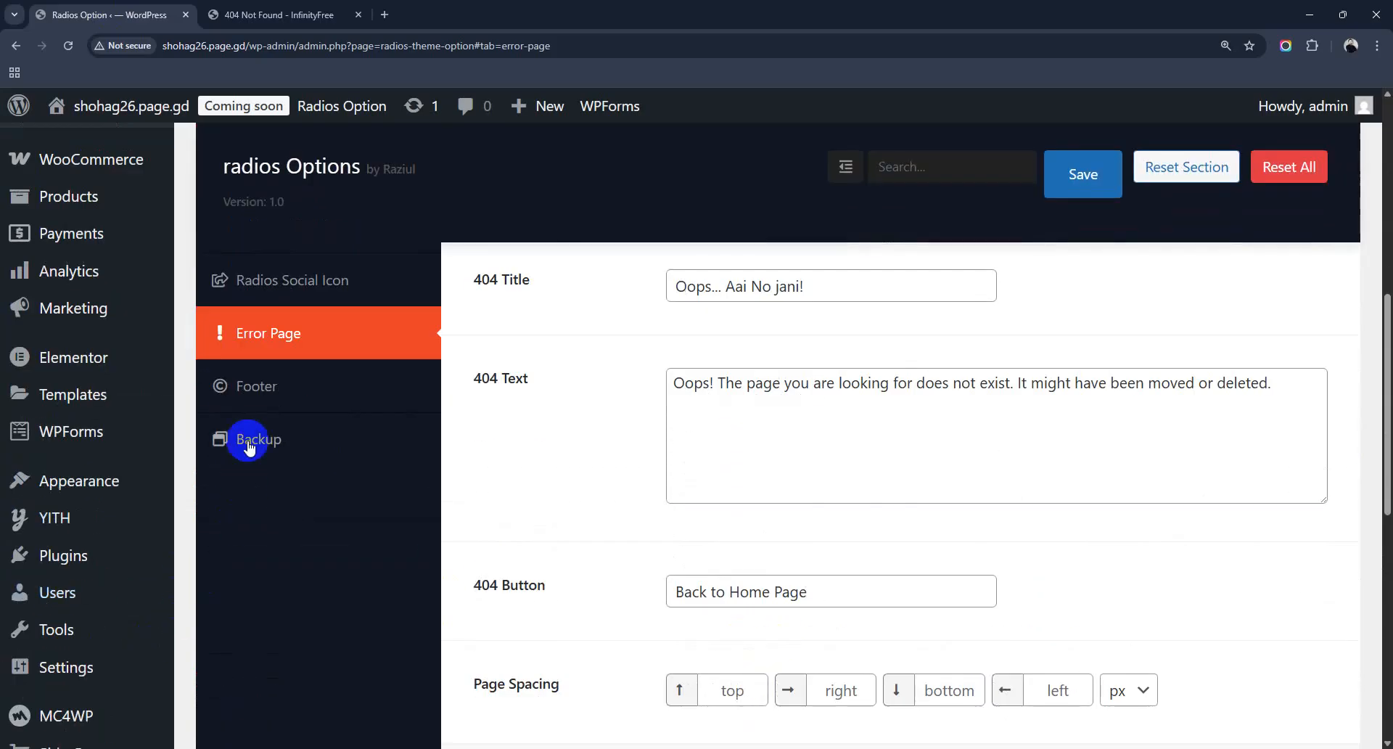
Step: Open the Radios Footer options and scroll down to the footer shape images and back
left_click(227, 385)
scroll(721, 519, "down", 6)
scroll(737, 522, "up", 2)
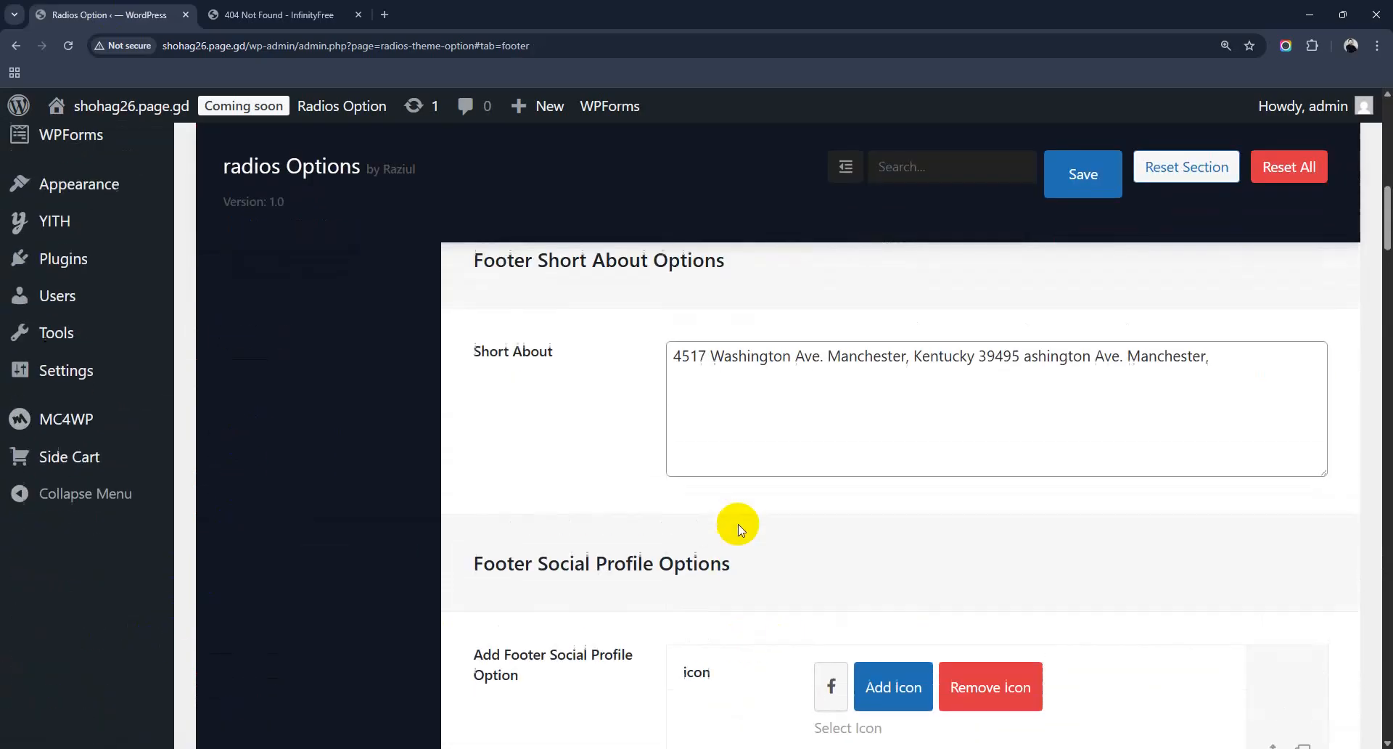
scroll(784, 563, "down", 12)
scroll(790, 575, "down", 8)
scroll(817, 513, "up", 3)
scroll(886, 597, "down", 5)
scroll(896, 510, "down", 15)
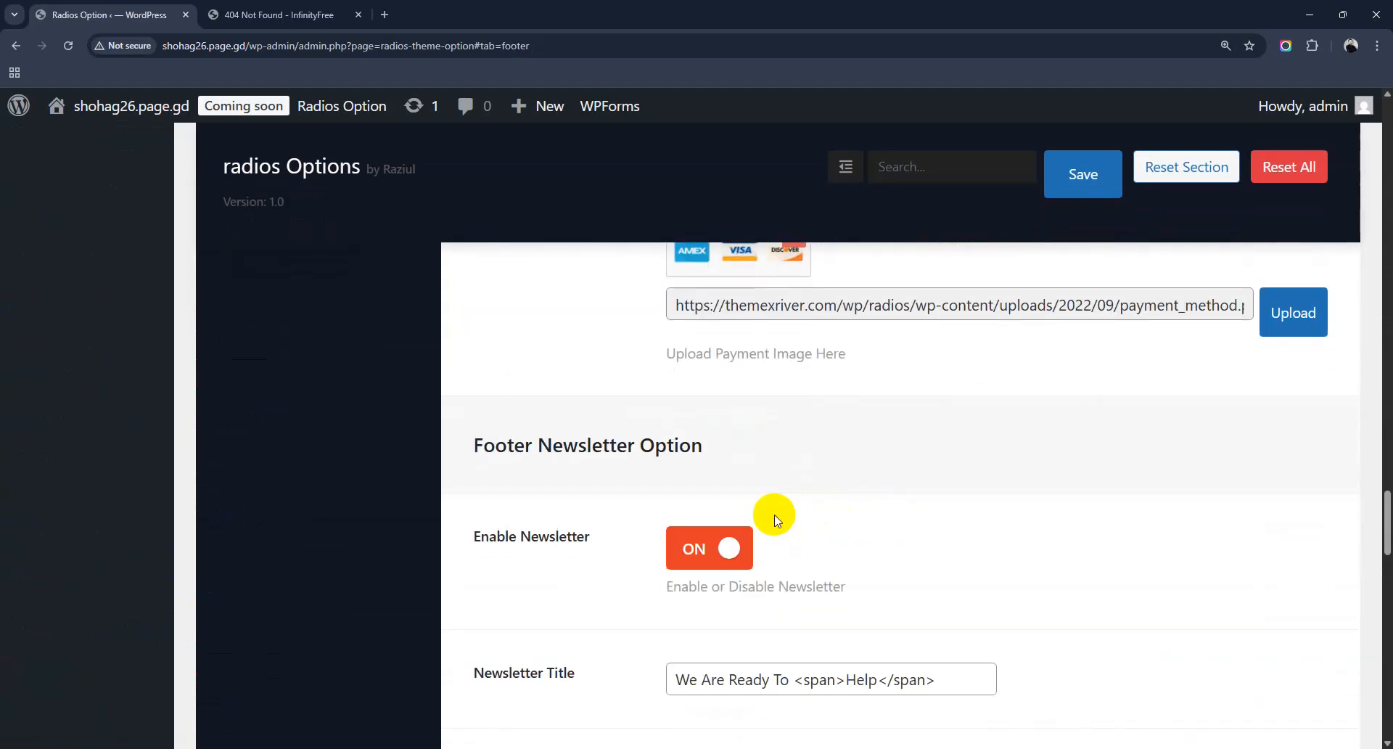
scroll(723, 498, "down", 10)
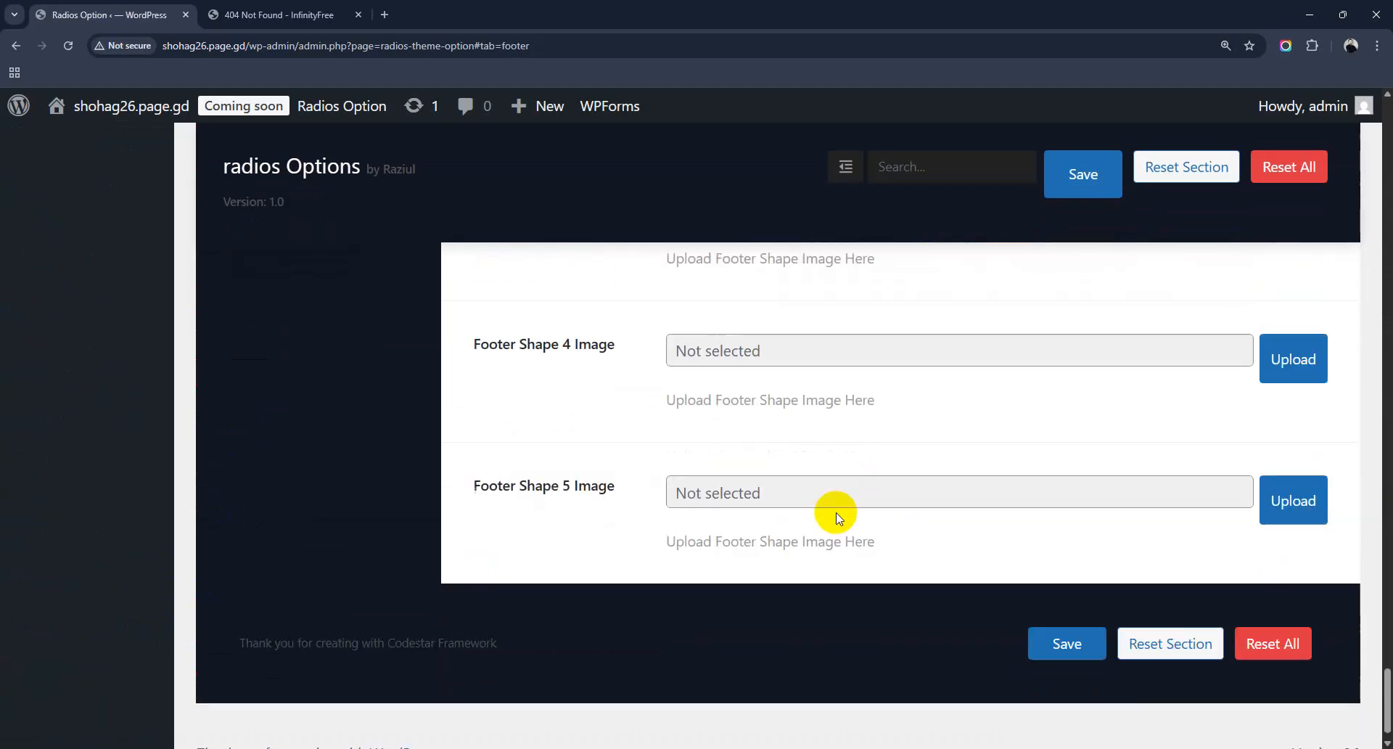
scroll(833, 513, "up", 10)
scroll(836, 517, "up", 15)
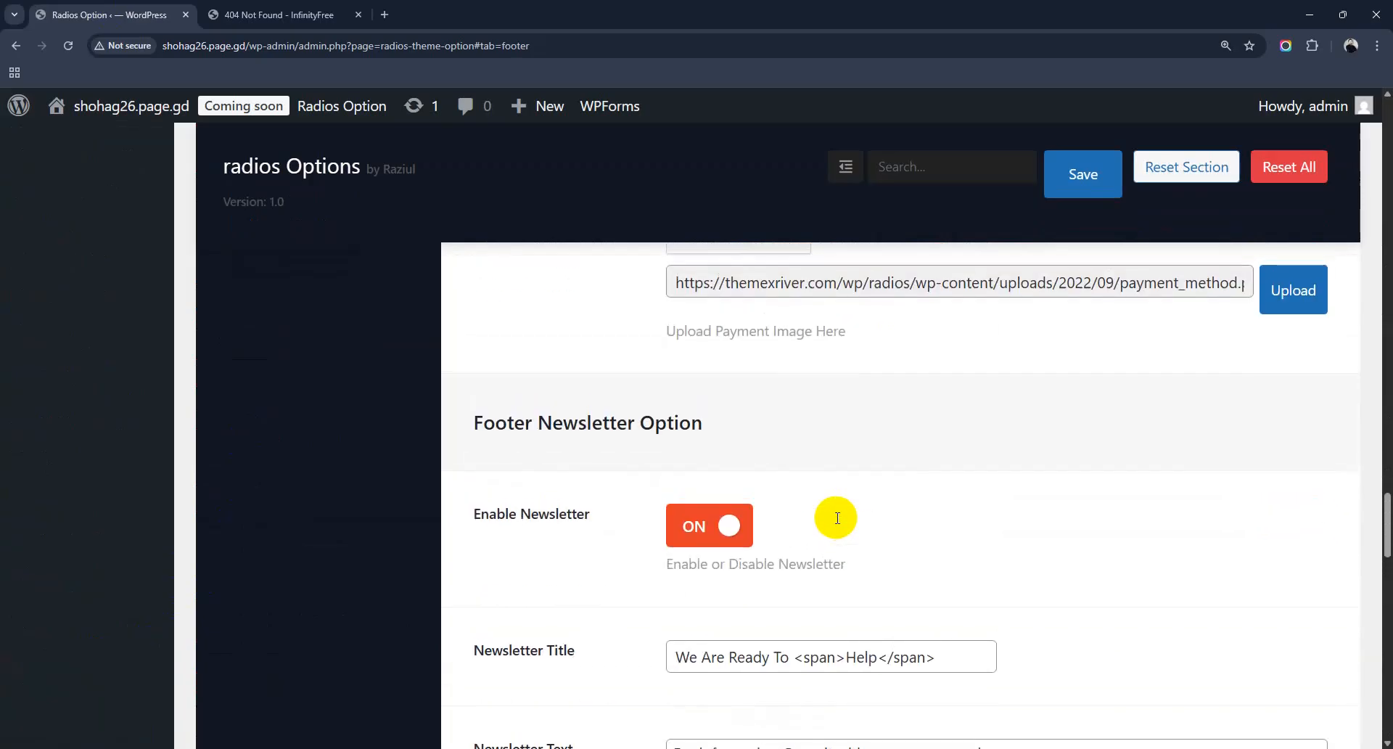
scroll(836, 517, "up", 5)
Step: Go back from the 404 page to the storefront homepage, scroll over it, then return to Radios Footer options
left_click(279, 14)
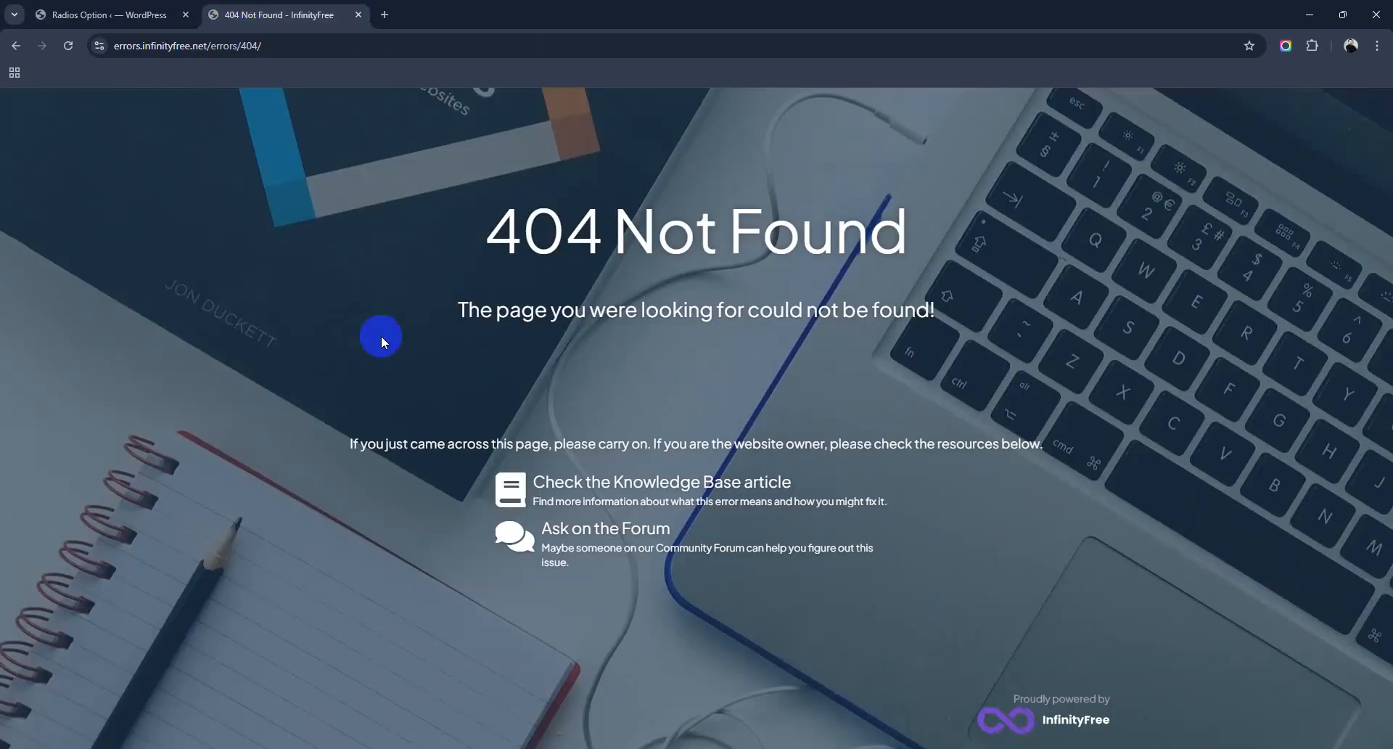
left_click(15, 46)
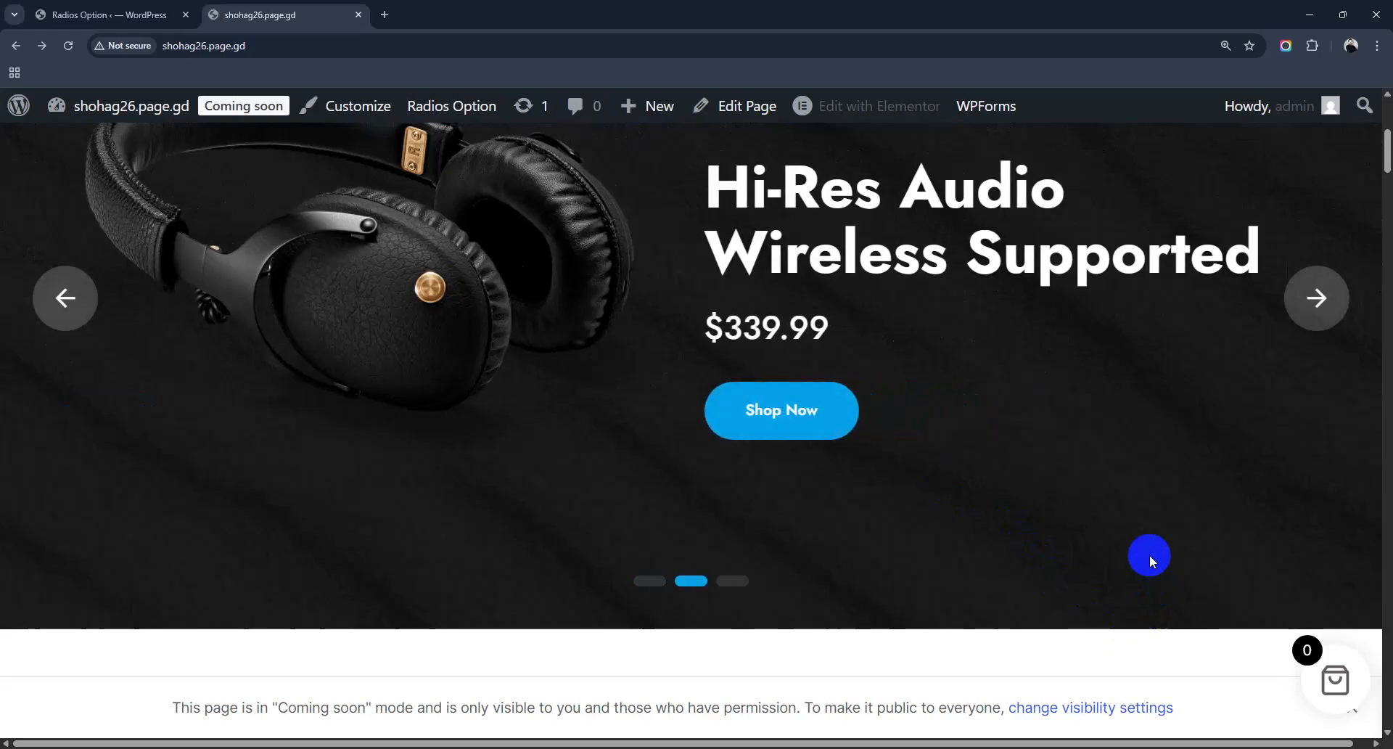
scroll(1317, 442, "up", 3)
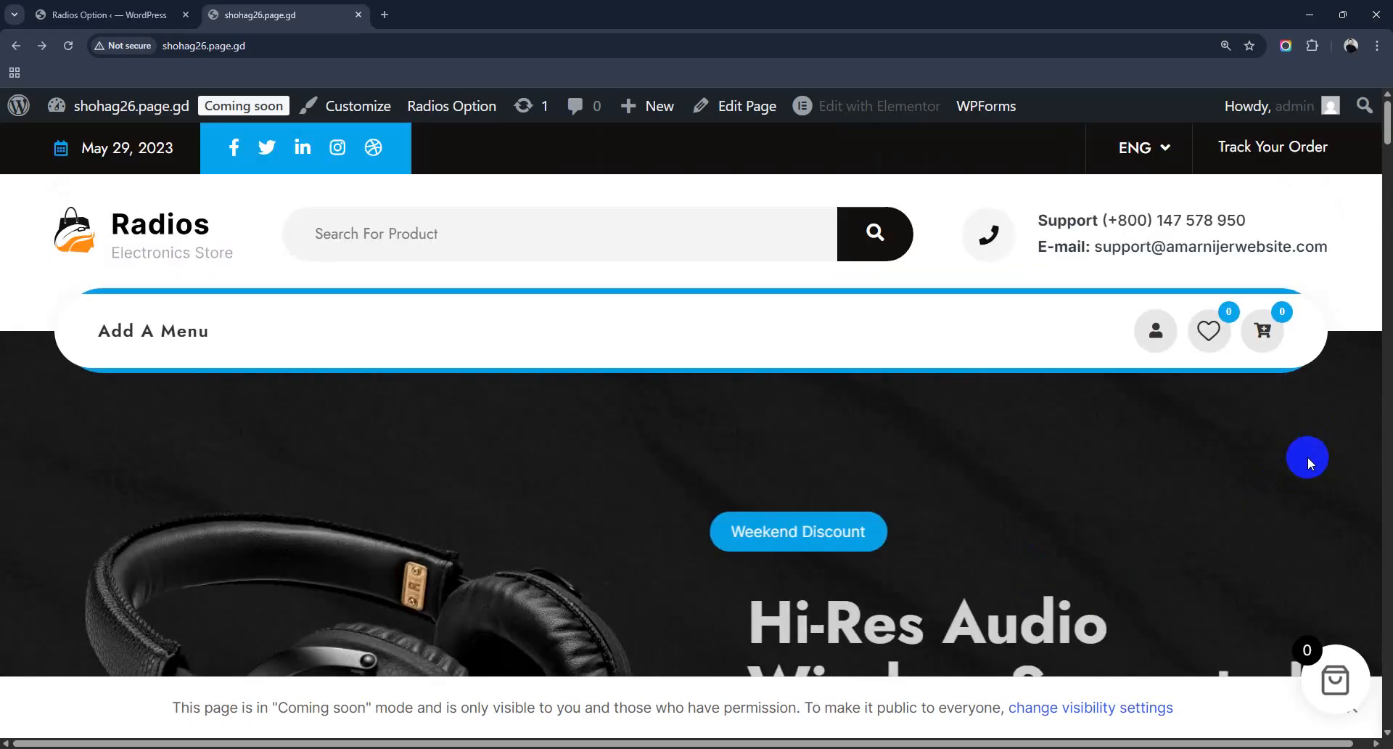
scroll(771, 440, "down", 10)
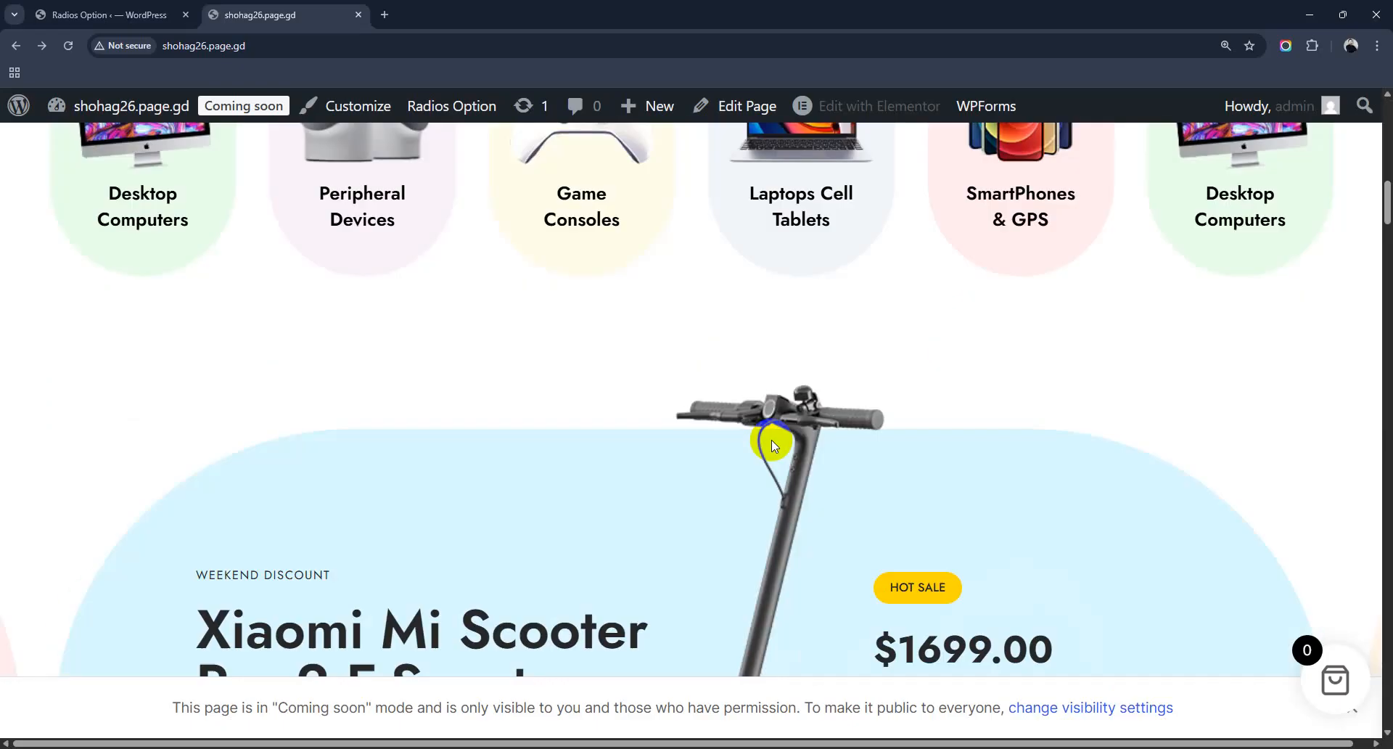
scroll(771, 440, "down", 7)
scroll(772, 439, "up", 20)
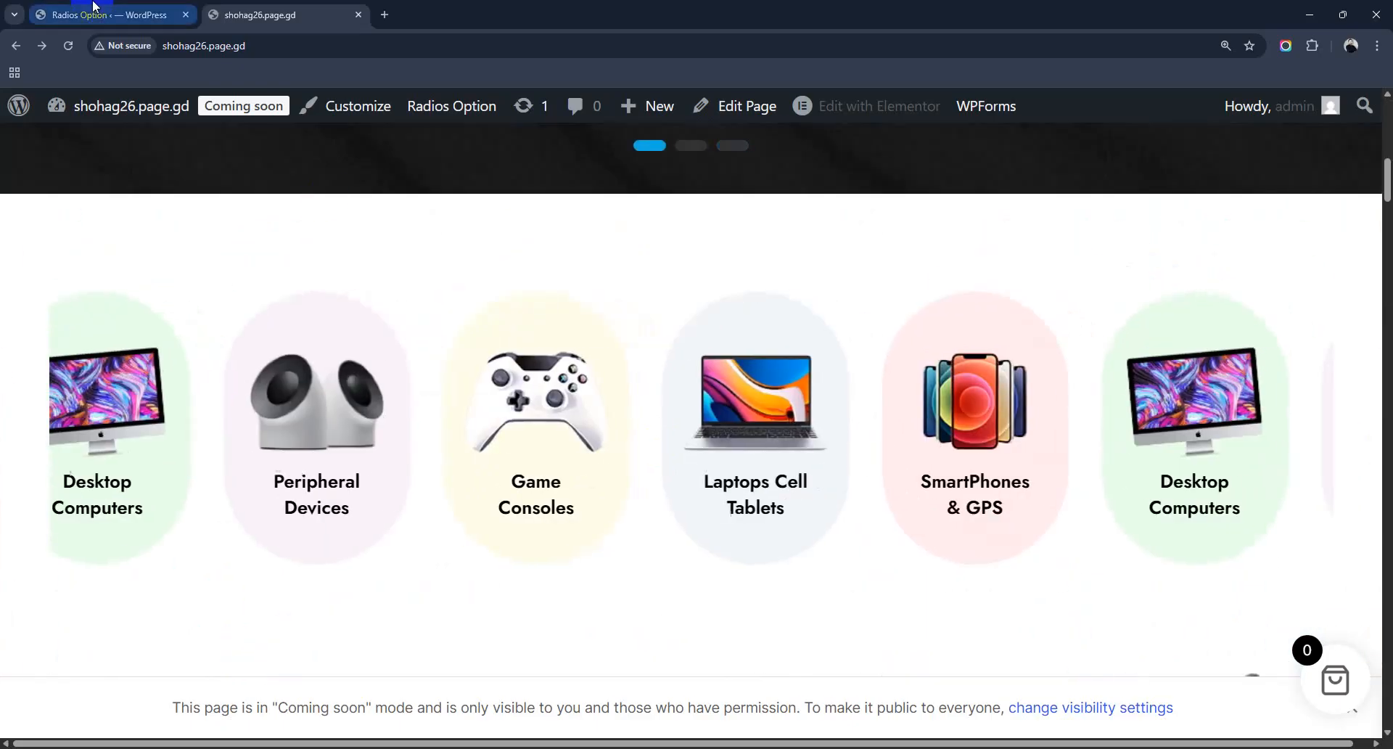
left_click(93, 6)
scroll(560, 506, "up", 20)
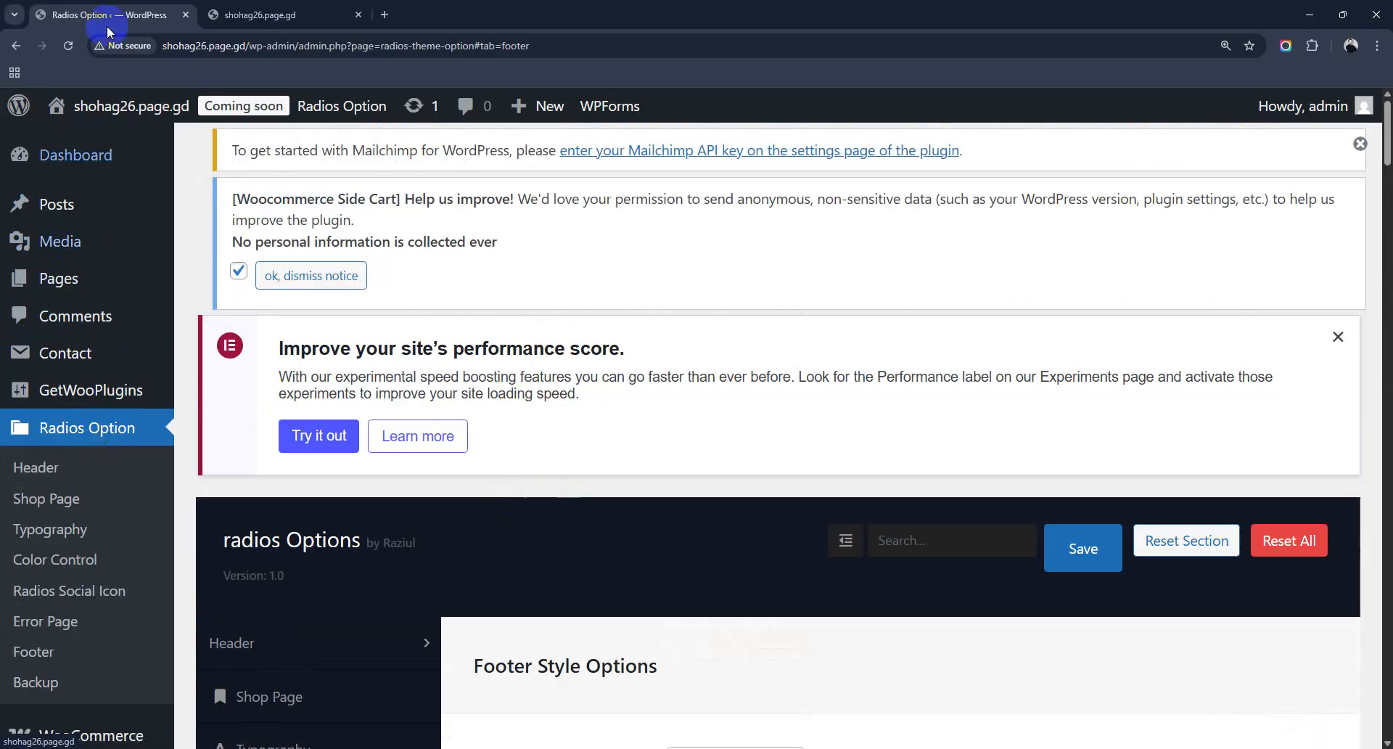
left_click(269, 14)
scroll(631, 402, "up", 5)
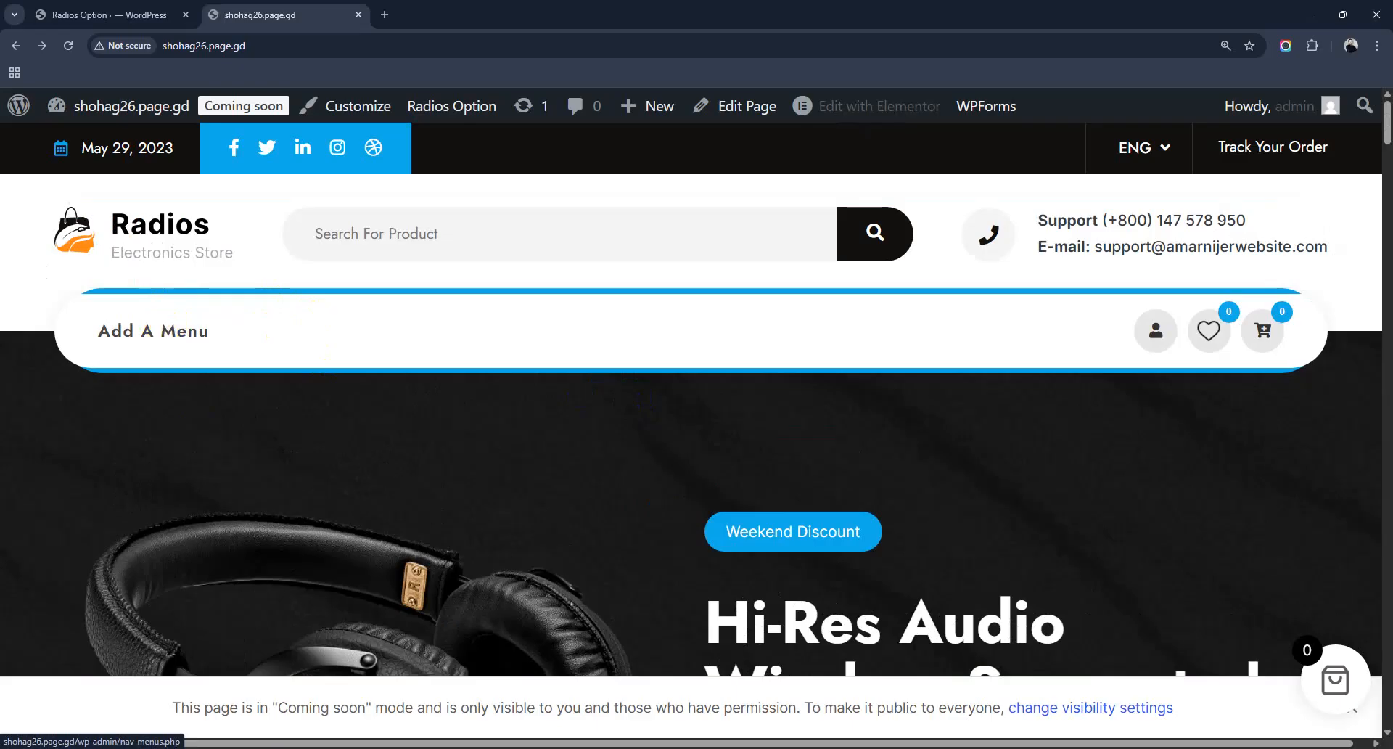
left_click(106, 14)
scroll(85, 482, "down", 6)
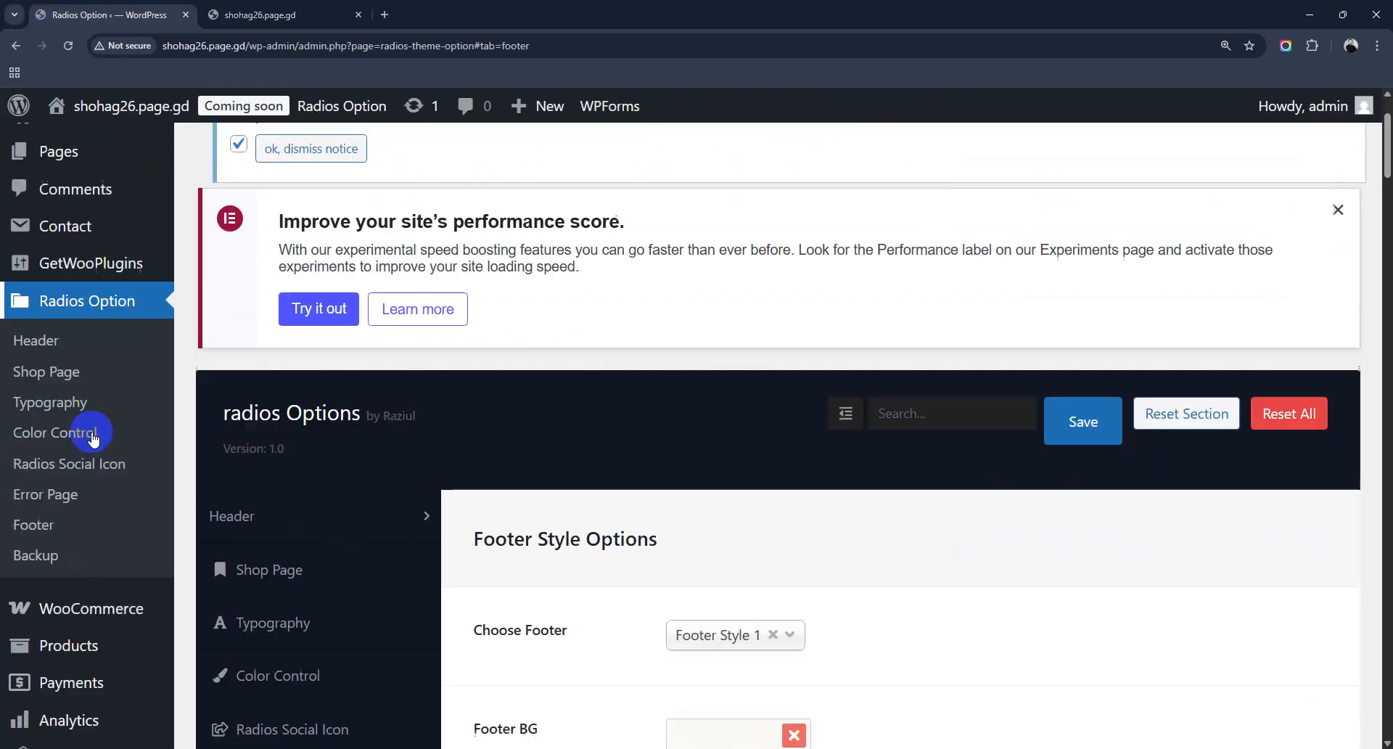
Step: Open the Menus management page in the dashboard
mouse_move(93, 332)
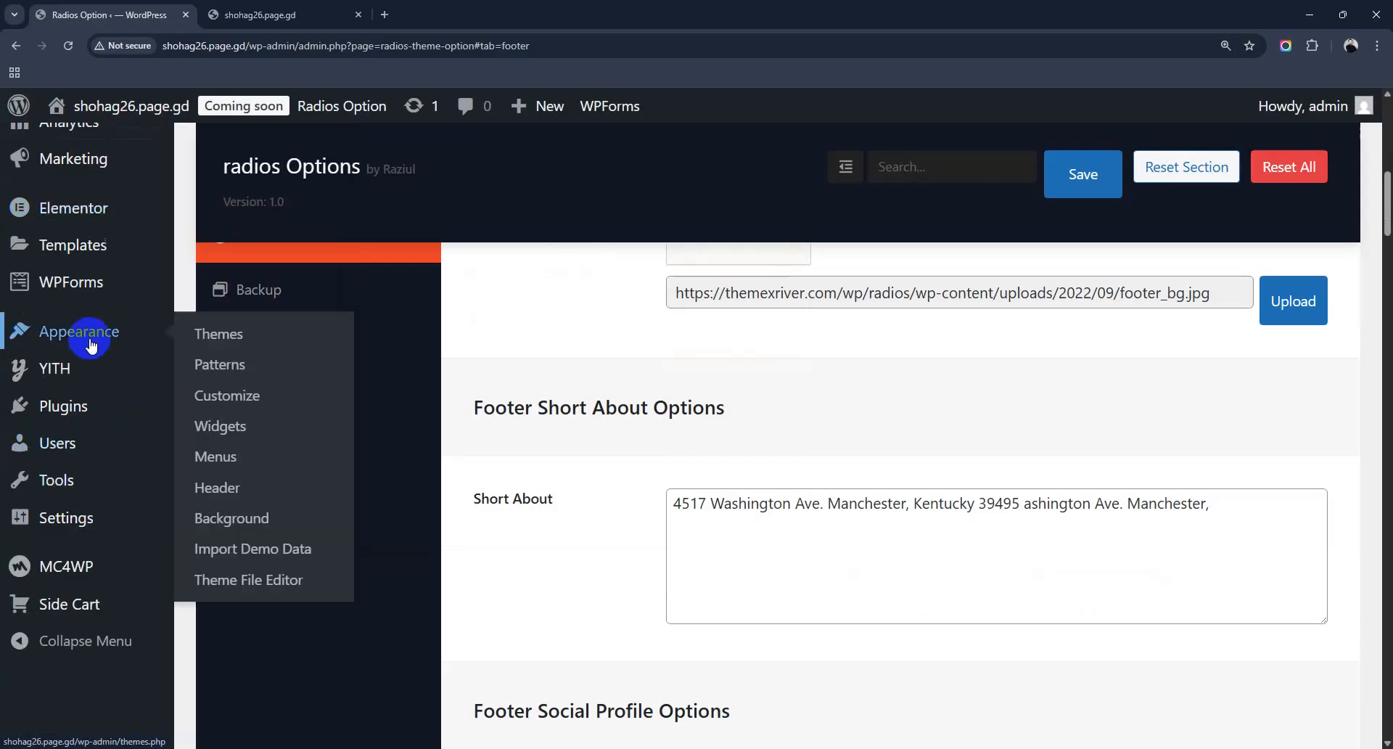
left_click(225, 457)
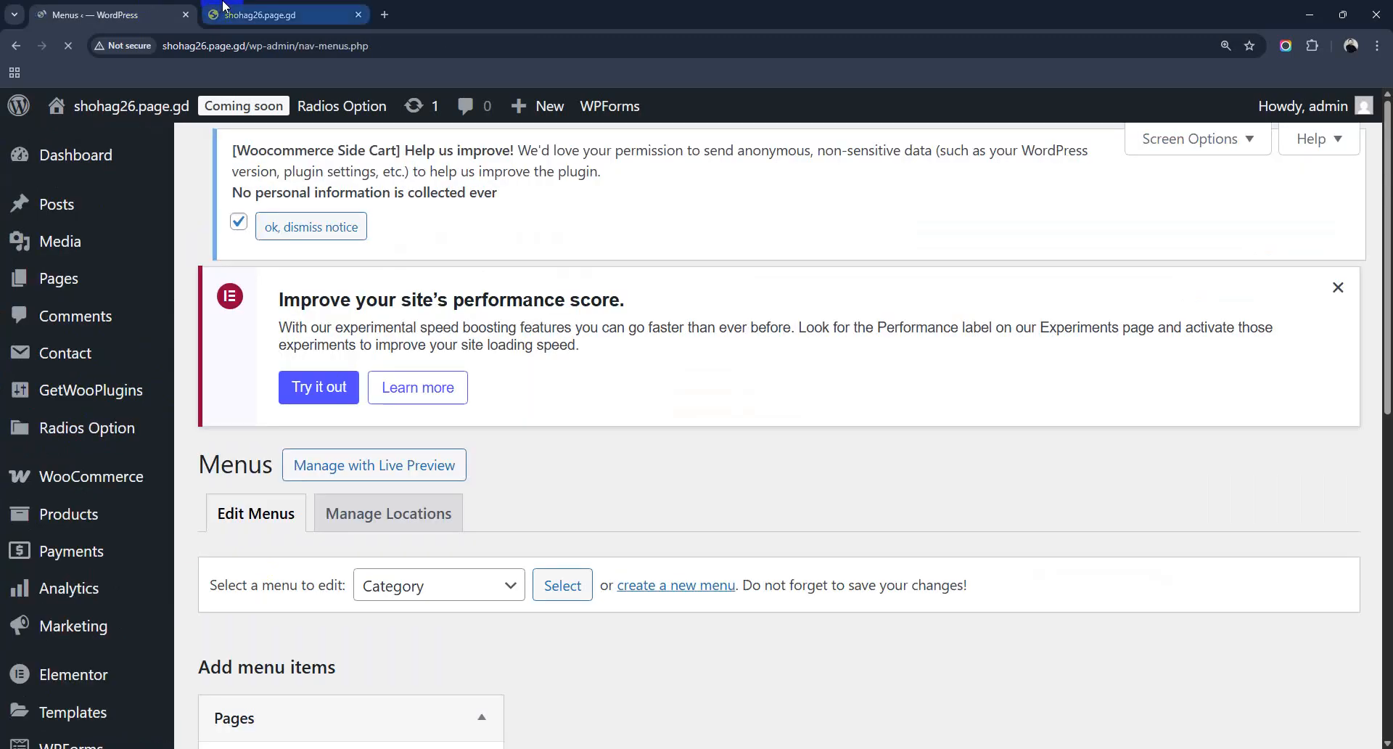
left_click(259, 15)
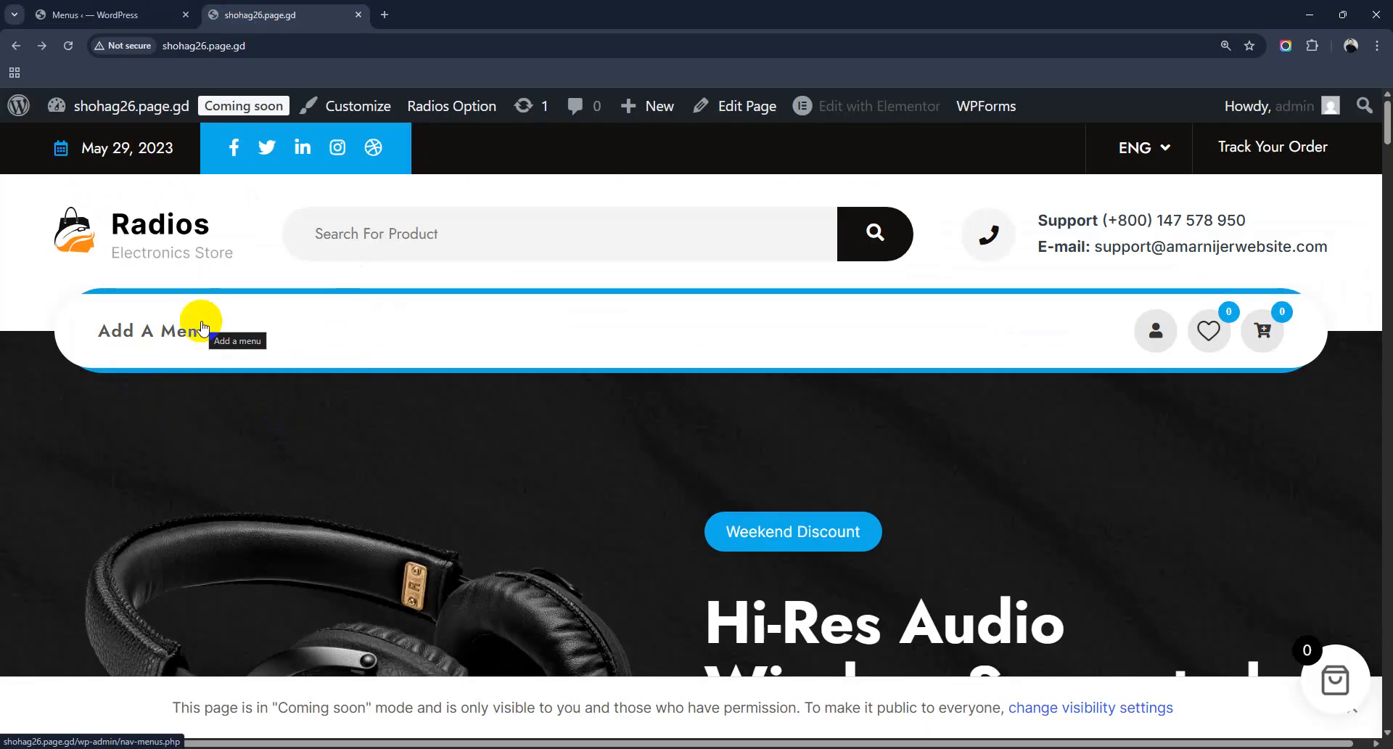
left_click(109, 14)
Step: Select Main Menu in the menu dropdown and load it for editing
scroll(616, 594, "down", 3)
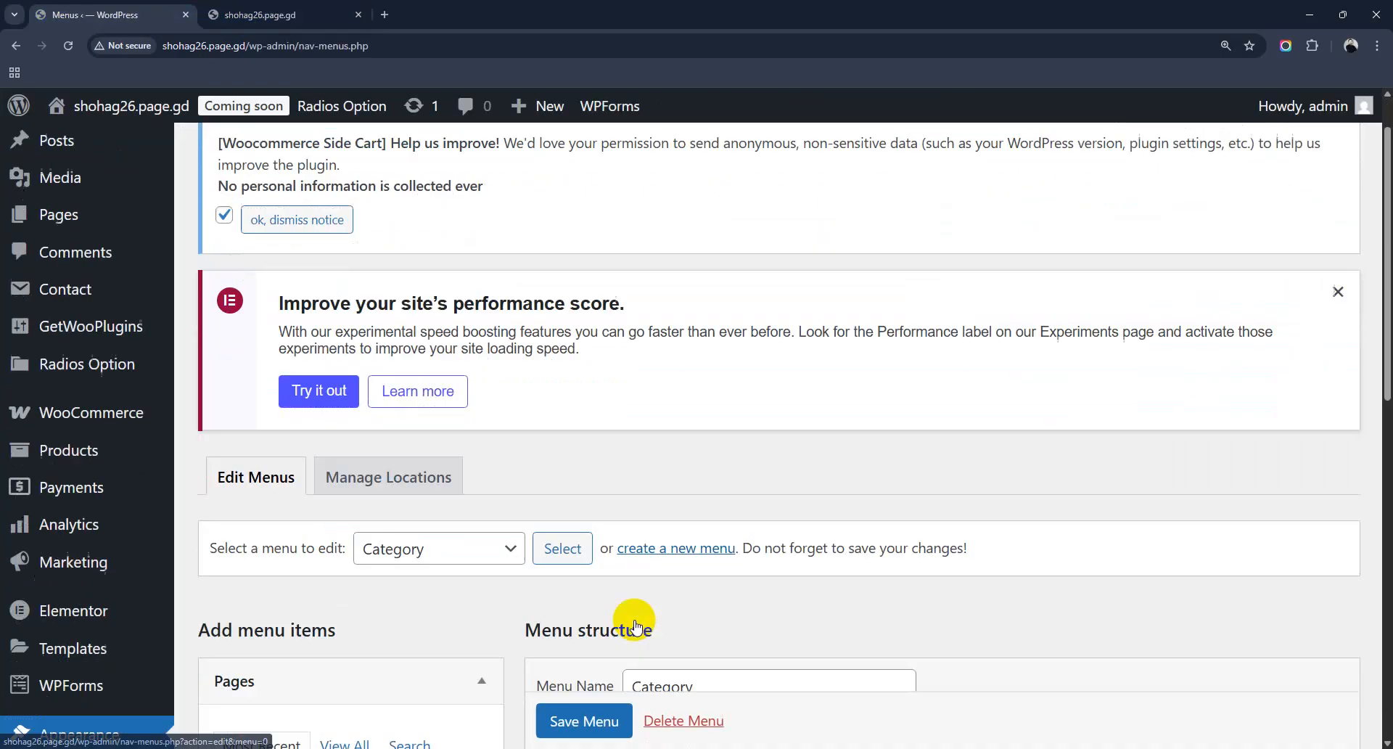
scroll(600, 577, "down", 3)
left_click(508, 177)
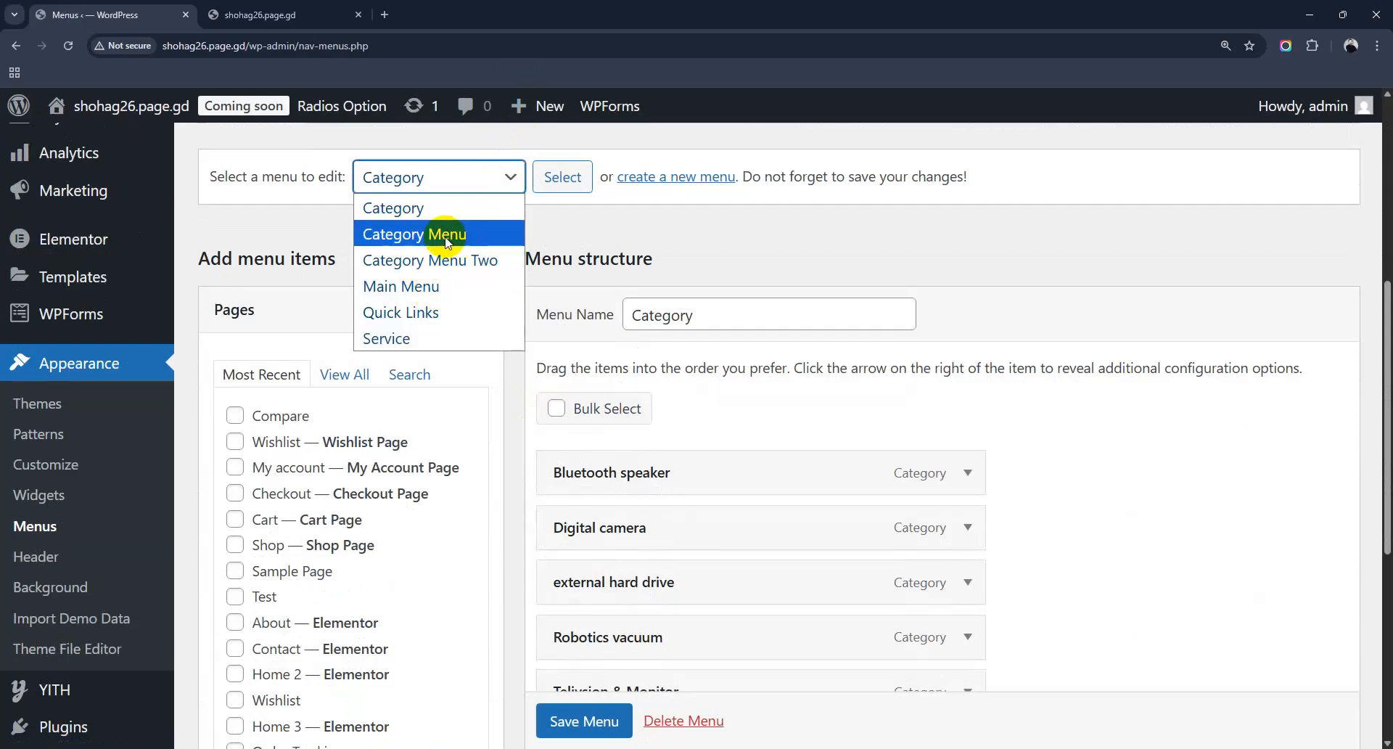
left_click(437, 284)
left_click(563, 177)
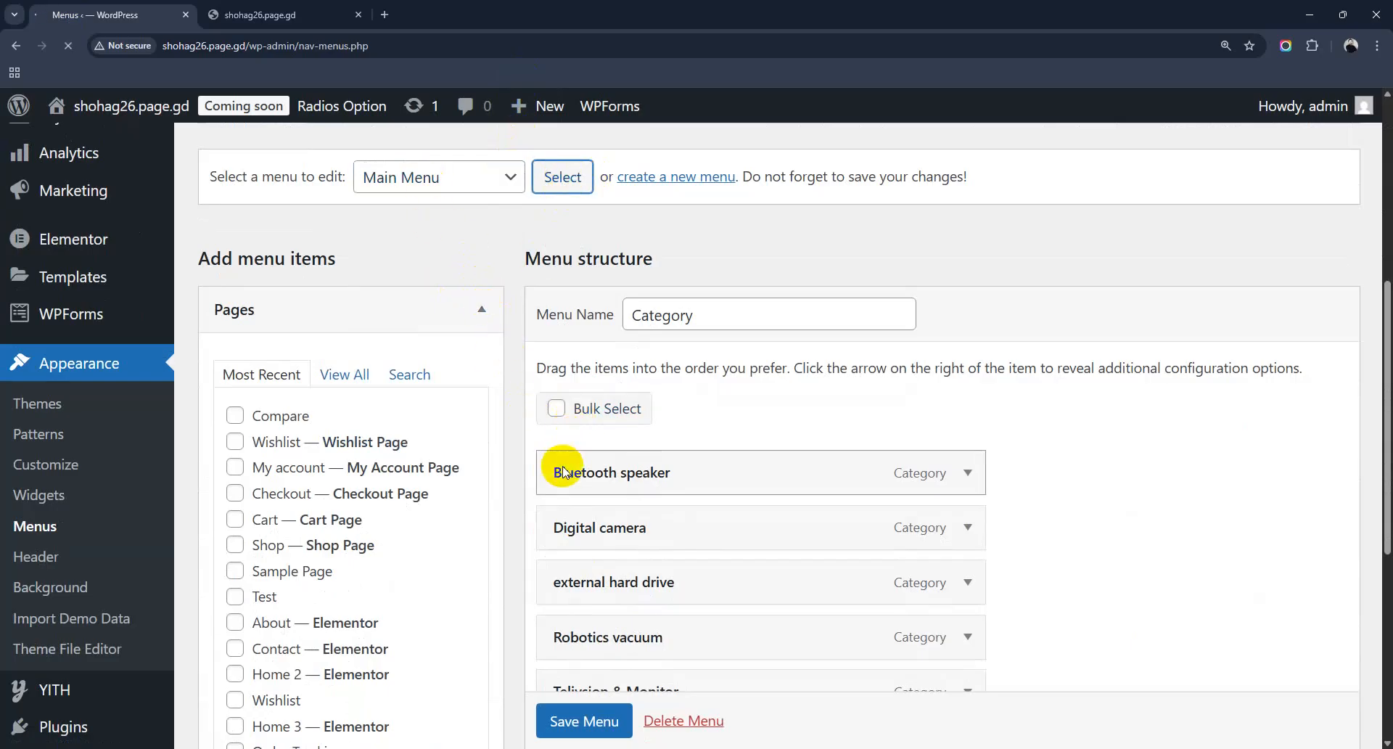
Step: Tick the Main Menu display location and save the menu
scroll(563, 465, "down", 15)
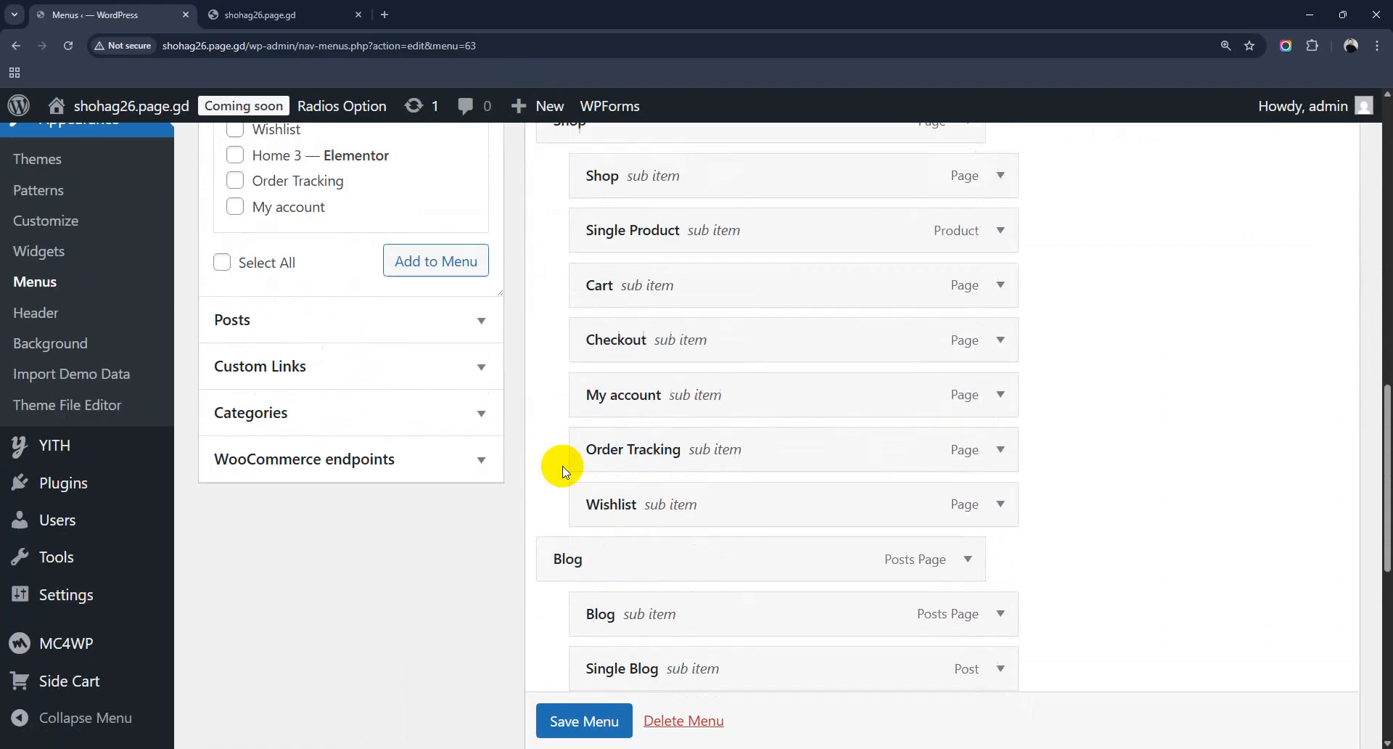
scroll(562, 470, "down", 8)
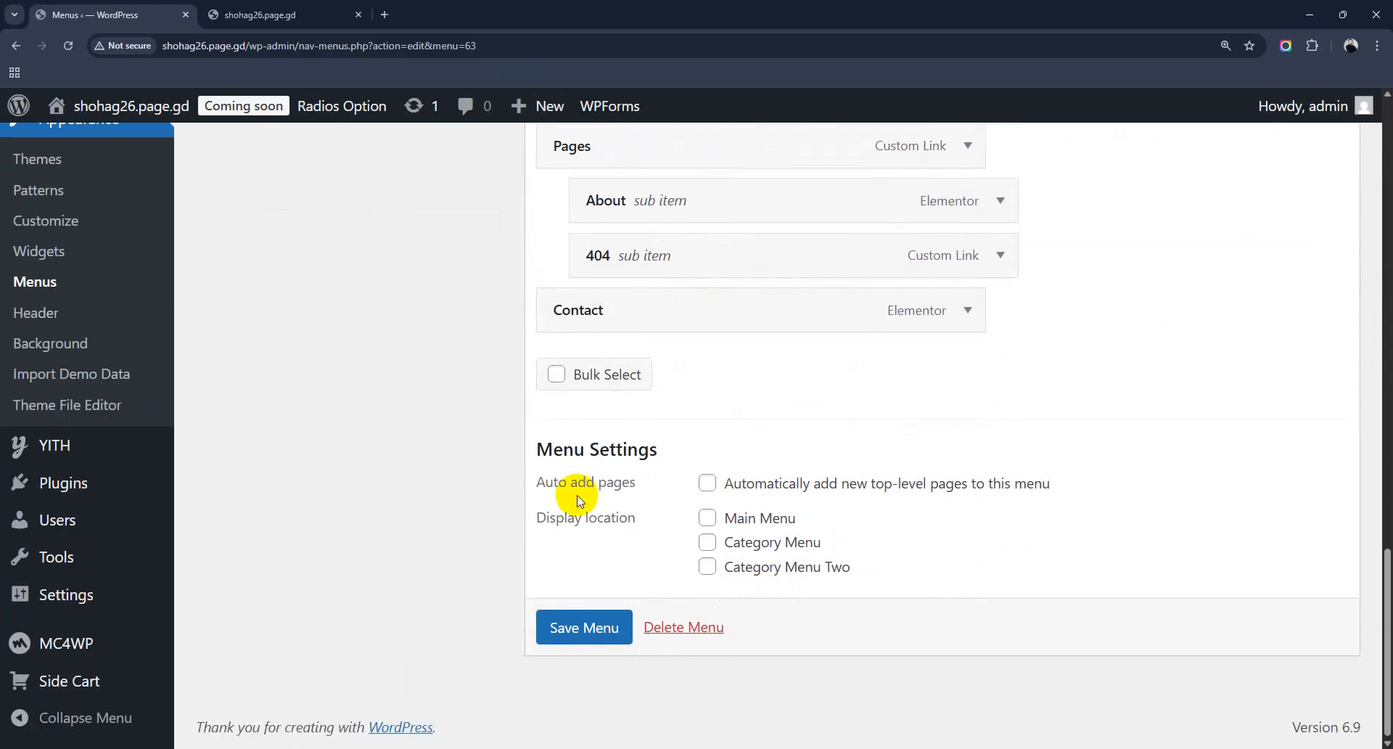
left_click(708, 519)
left_click(599, 628)
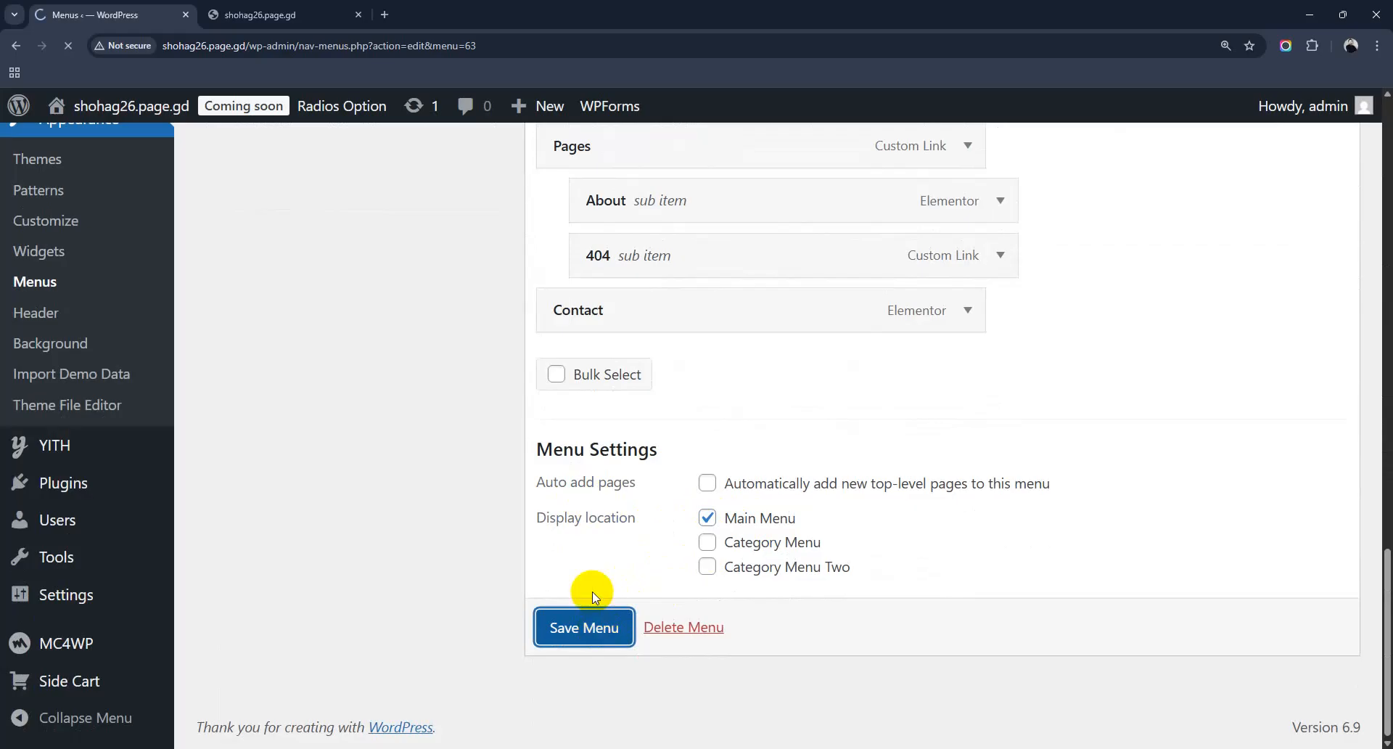
left_click(269, 7)
Step: Reload the storefront and check the header now shows Home, Shop, Blog, Pages and Contact
left_click(69, 46)
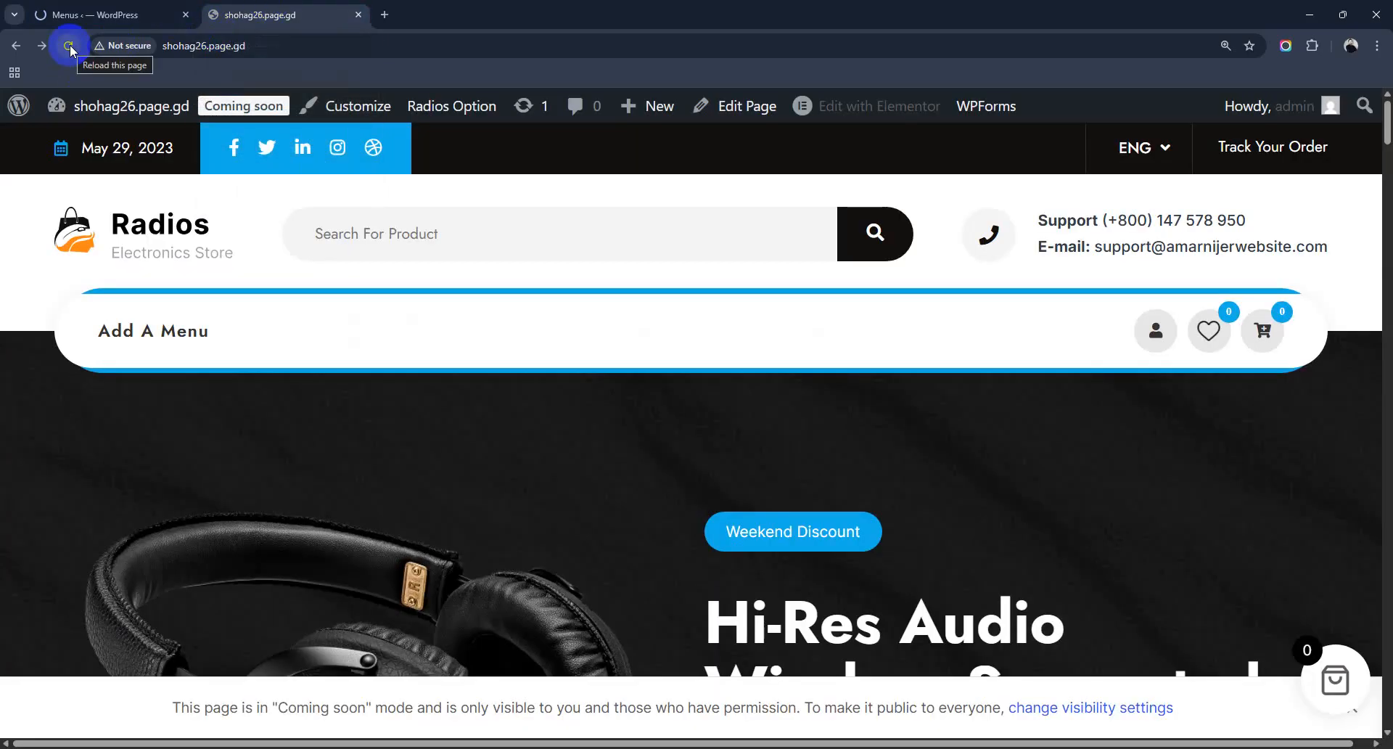
left_click(70, 48)
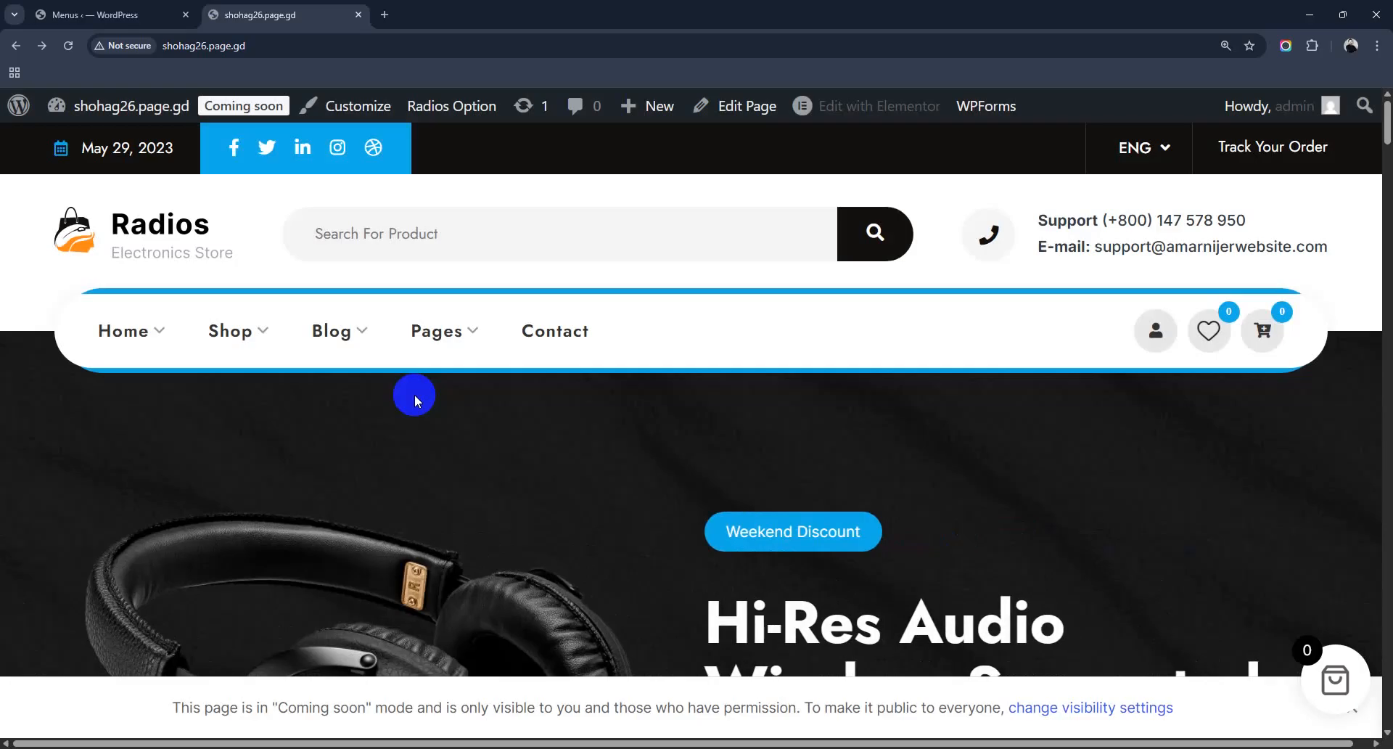
left_click(109, 14)
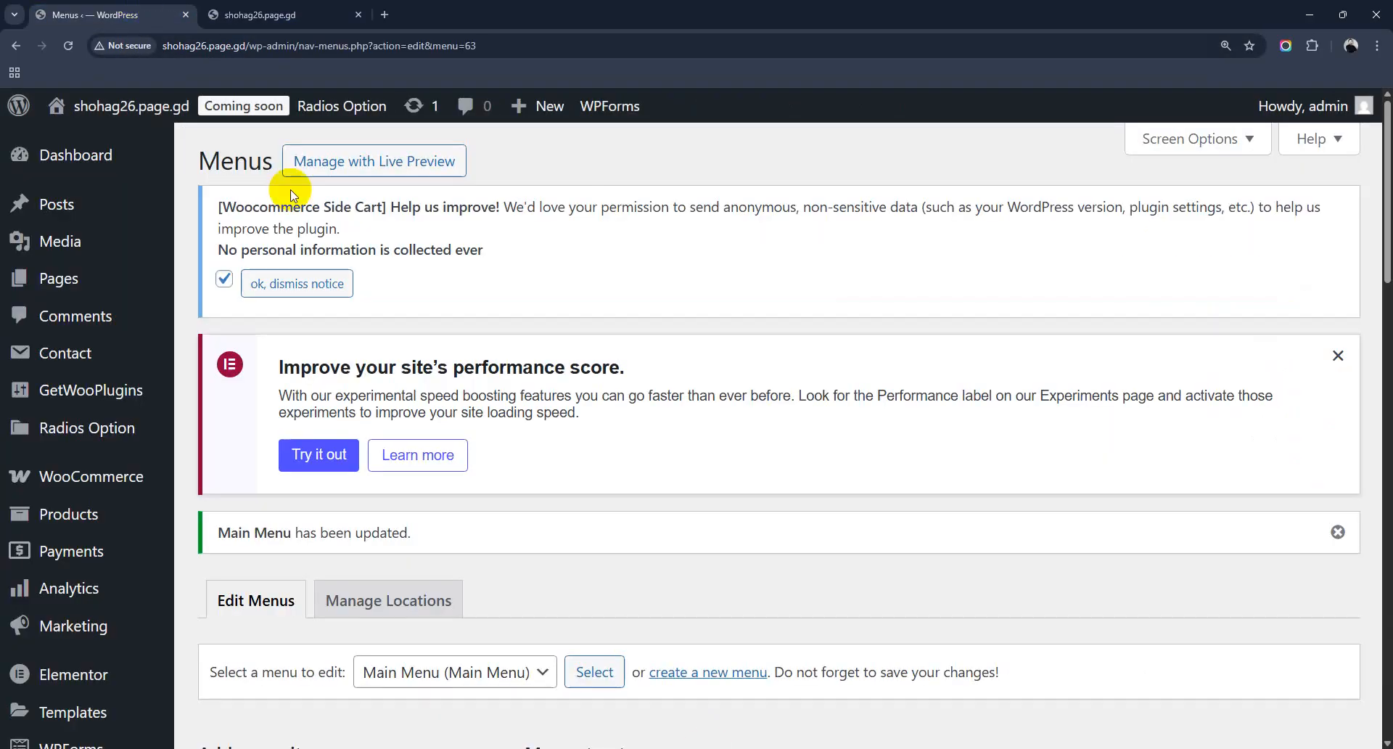
scroll(725, 638, "down", 10)
scroll(718, 638, "down", 8)
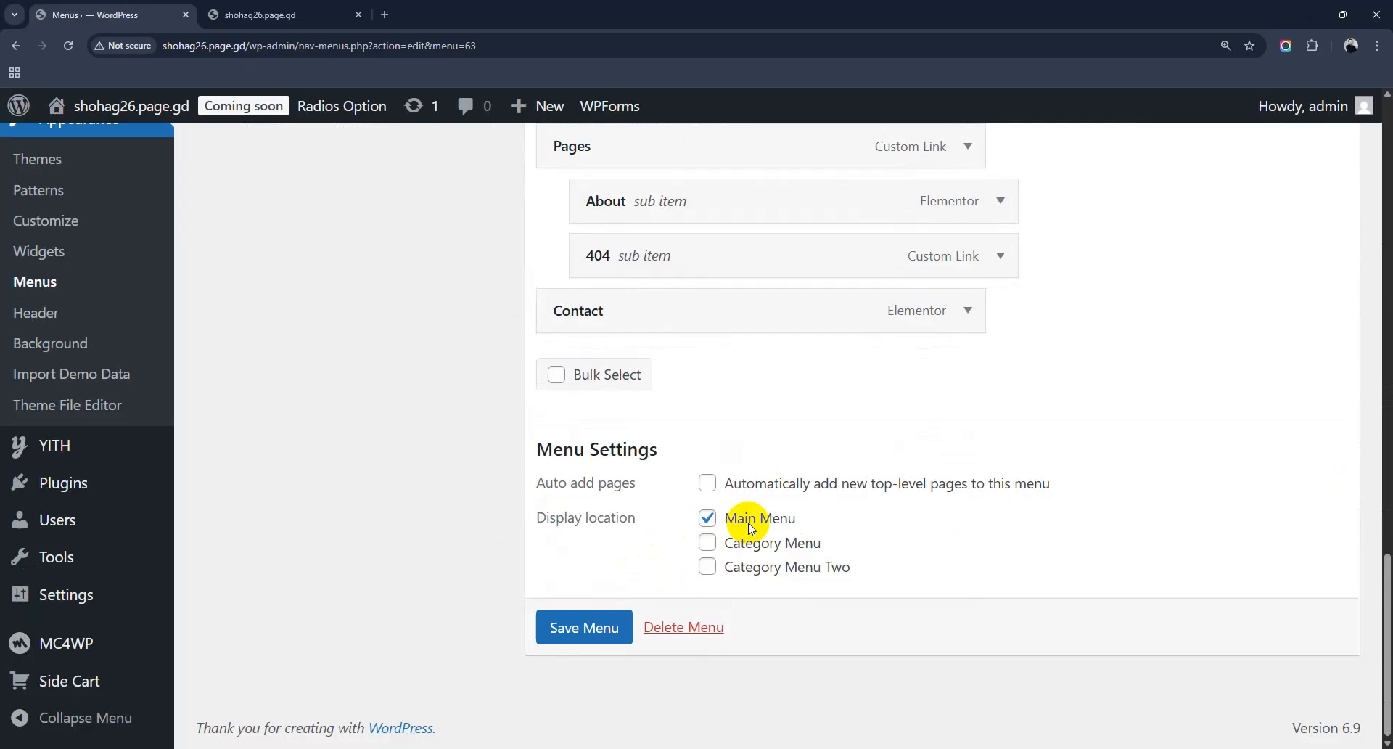
left_click(283, 15)
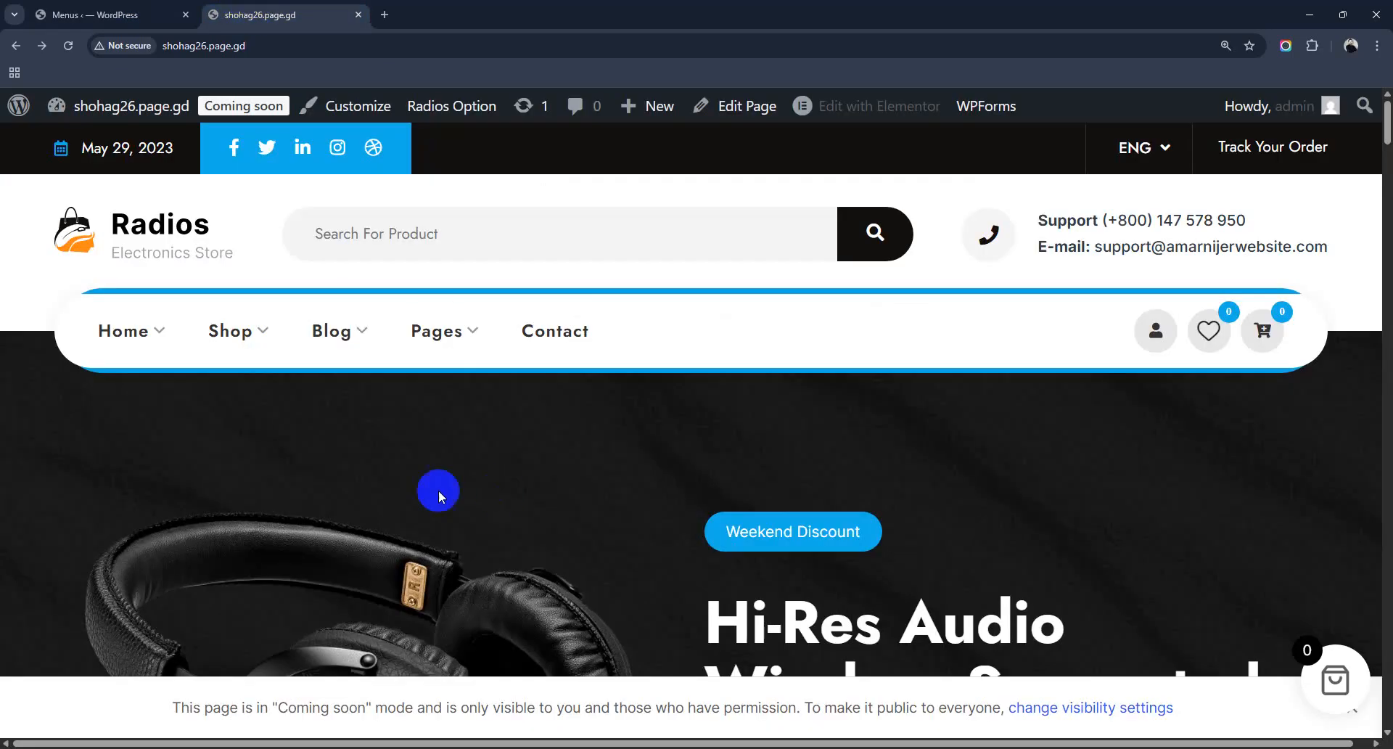
scroll(760, 373, "down", 4)
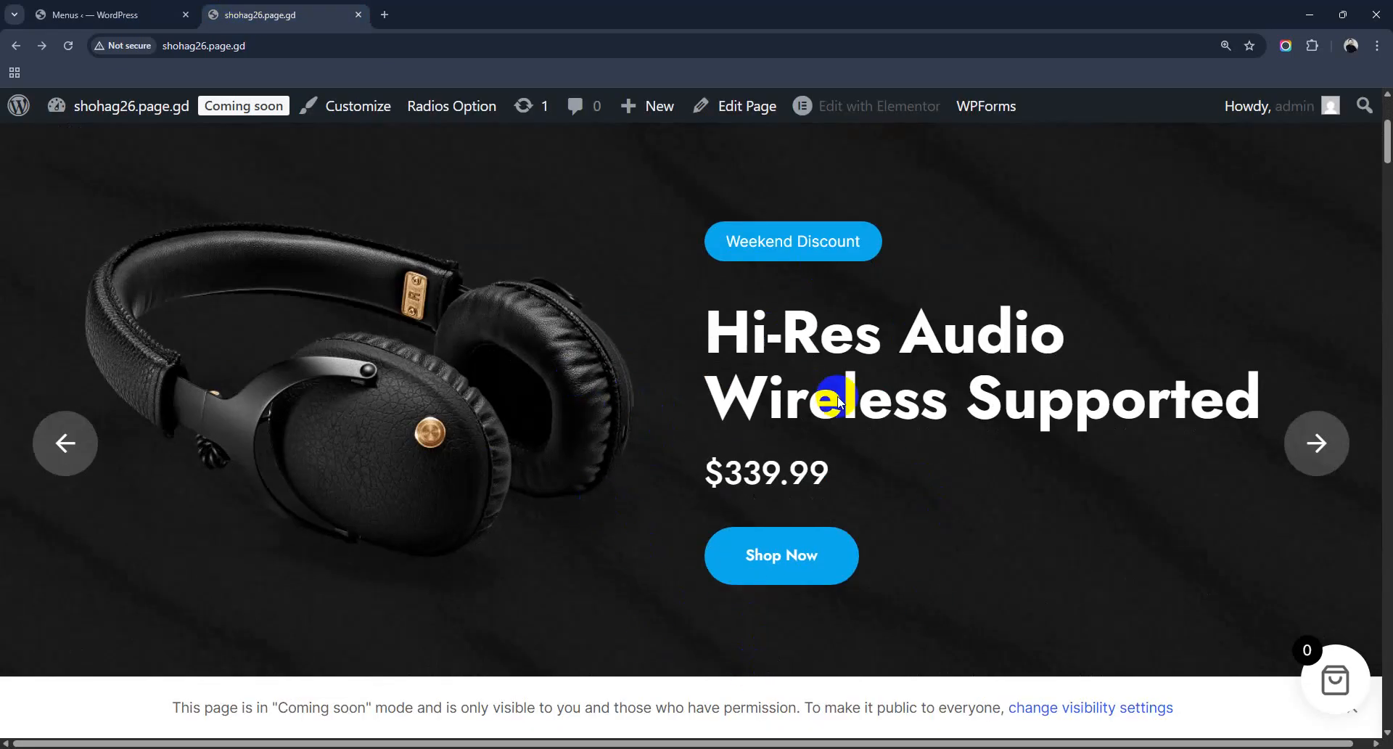
scroll(871, 406, "down", 6)
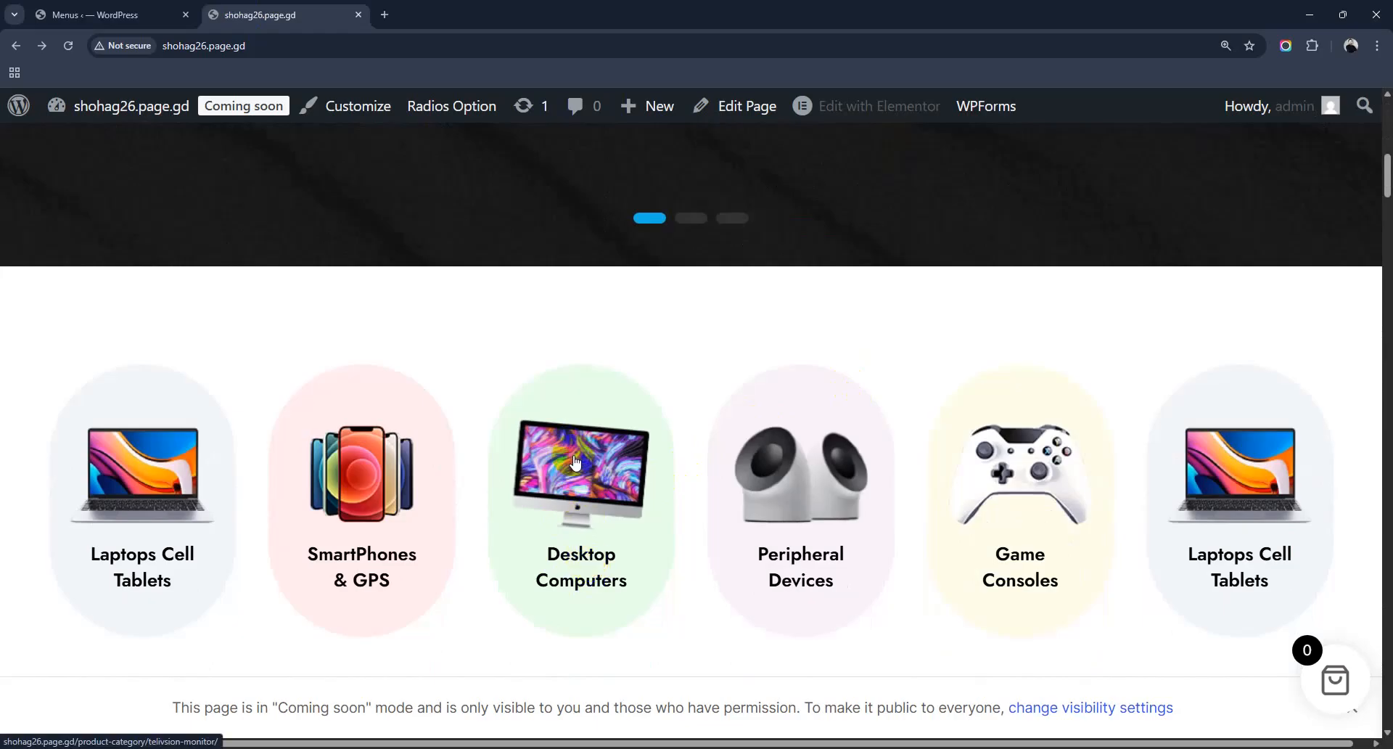
scroll(578, 489, "up", 5)
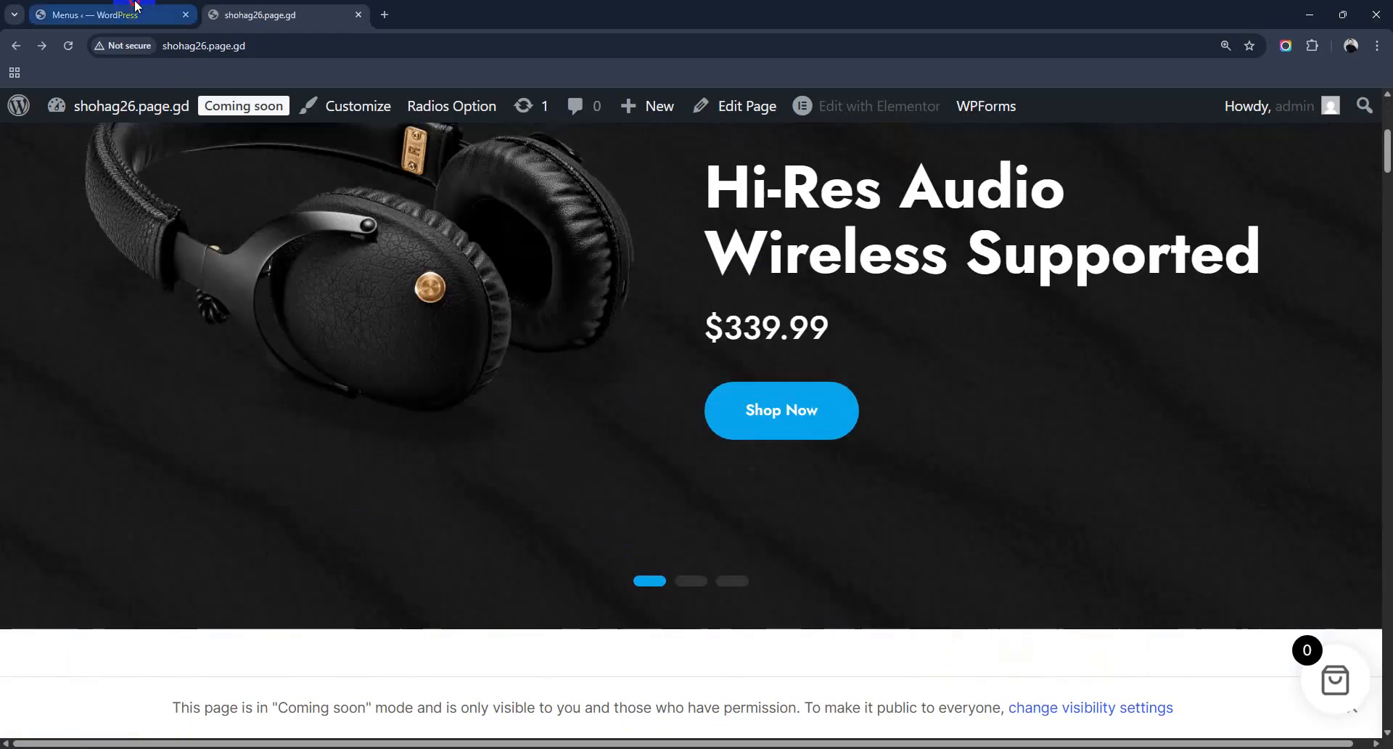
Step: Compare the menu editor's items against the storefront header once more
left_click(101, 15)
scroll(197, 524, "up", 10)
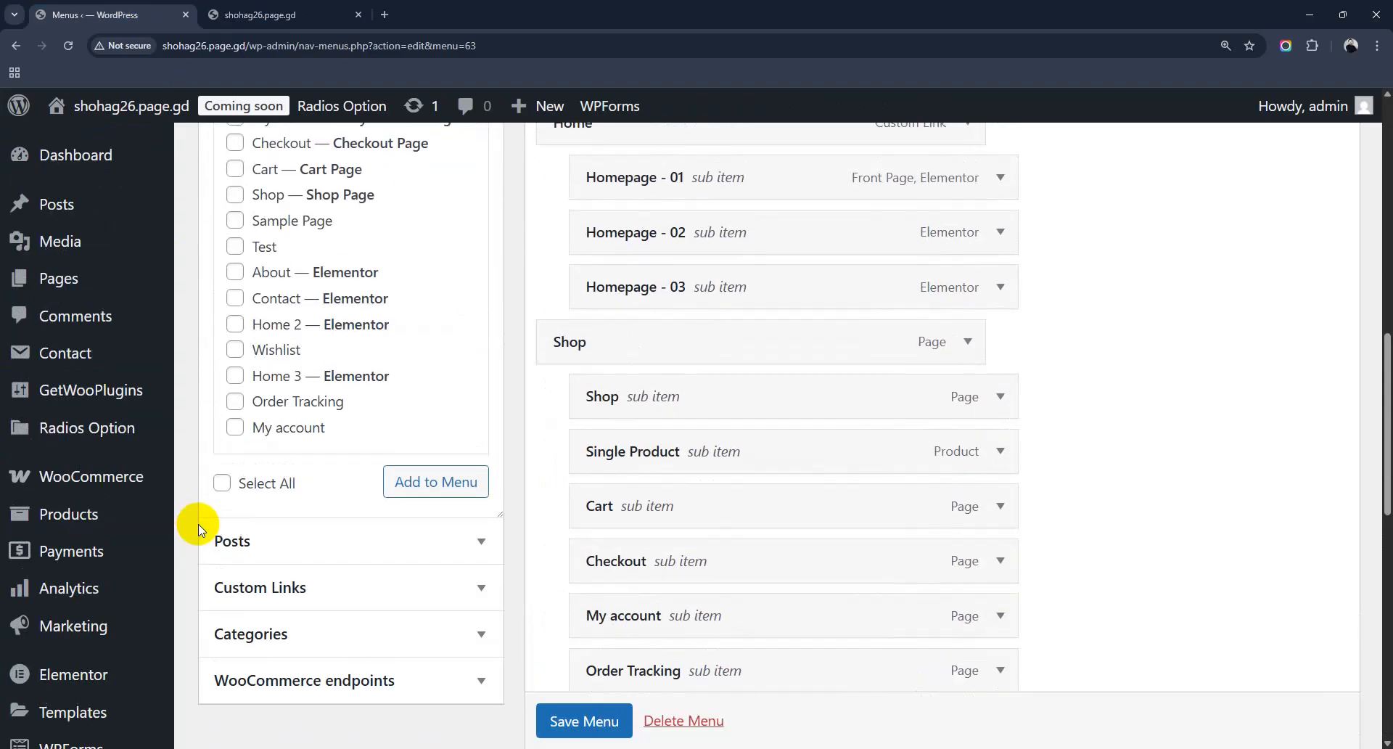
left_click(237, 6)
scroll(633, 576, "down", 8)
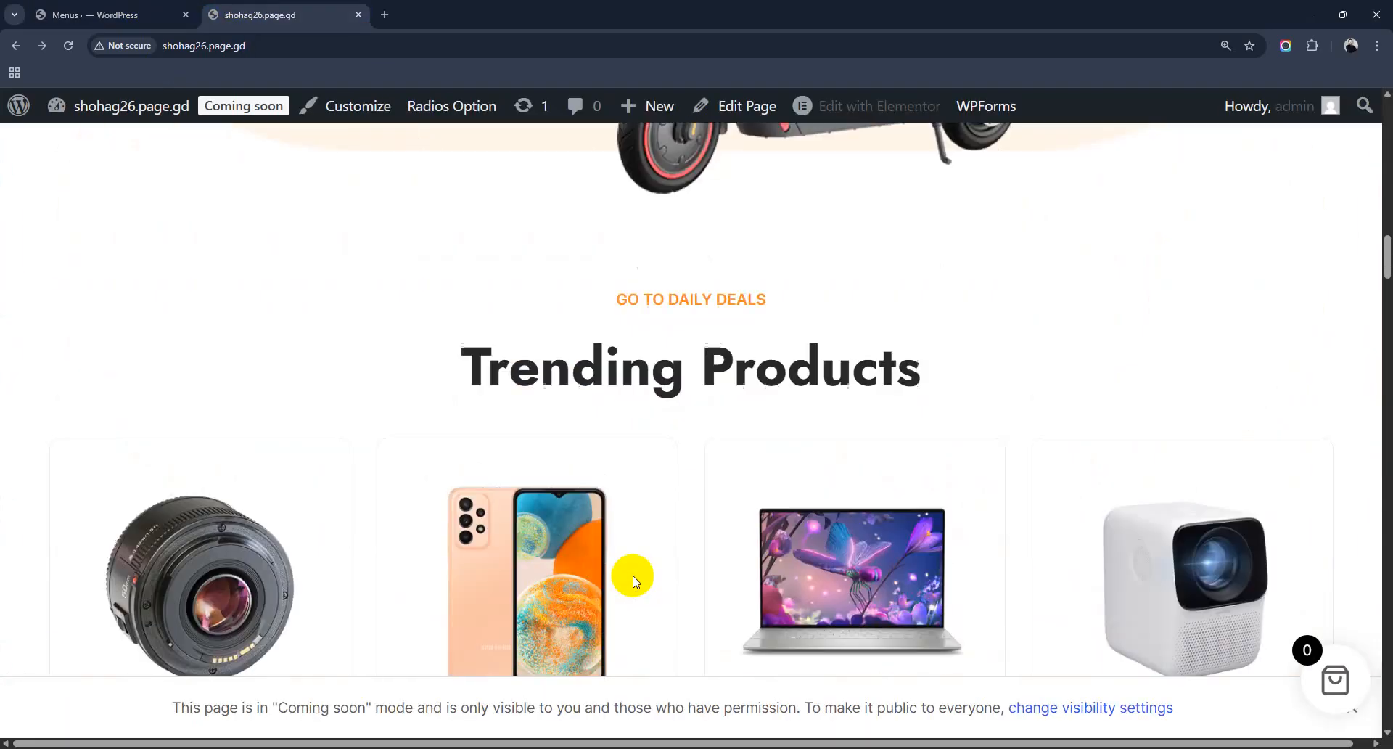
scroll(632, 576, "up", 3)
scroll(633, 575, "up", 10)
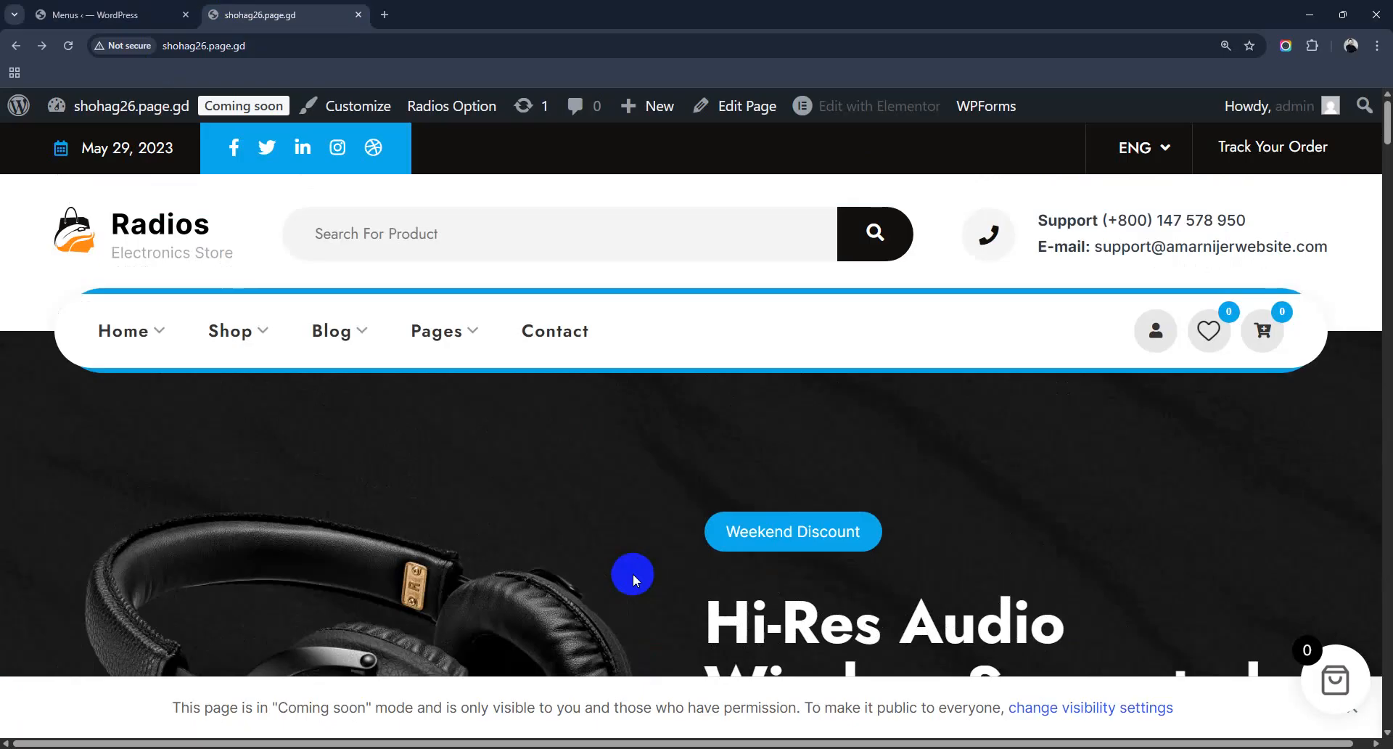
scroll(632, 573, "down", 6)
scroll(633, 573, "down", 10)
scroll(633, 573, "up", 6)
scroll(632, 578, "up", 5)
Step: Review the Main Menu's Home, Shop, Blog and Pages items and their sub-items in the Menus editor
left_click(83, 14)
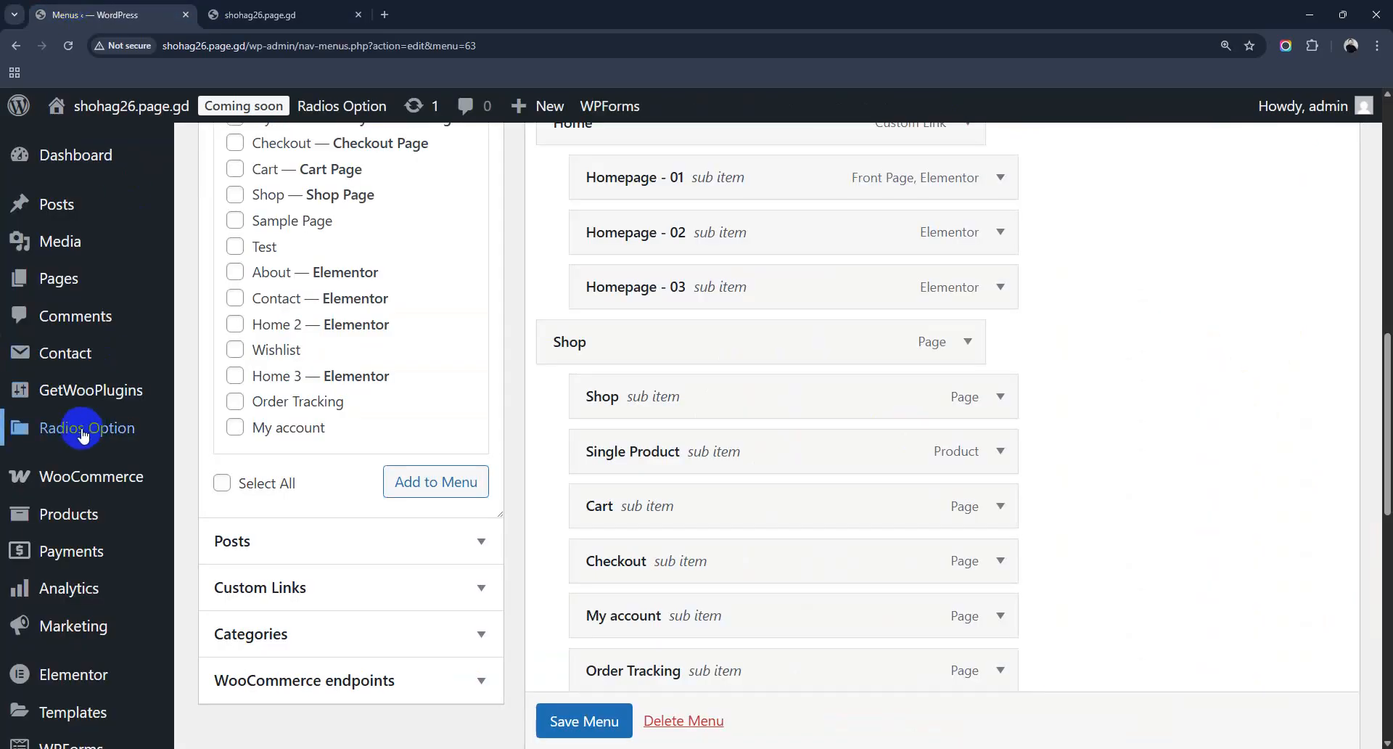
scroll(80, 406, "down", 4)
scroll(98, 517, "down", 5)
scroll(99, 526, "up", 4)
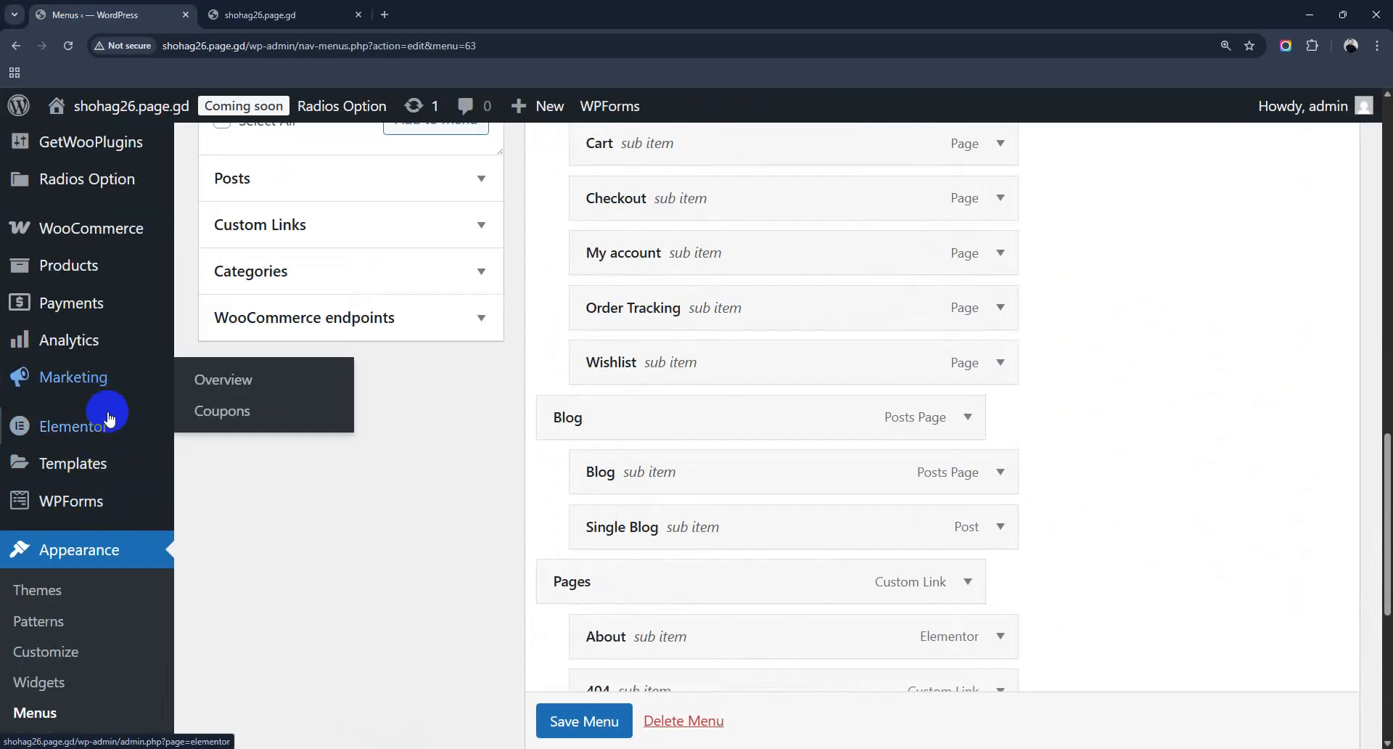
mouse_move(111, 433)
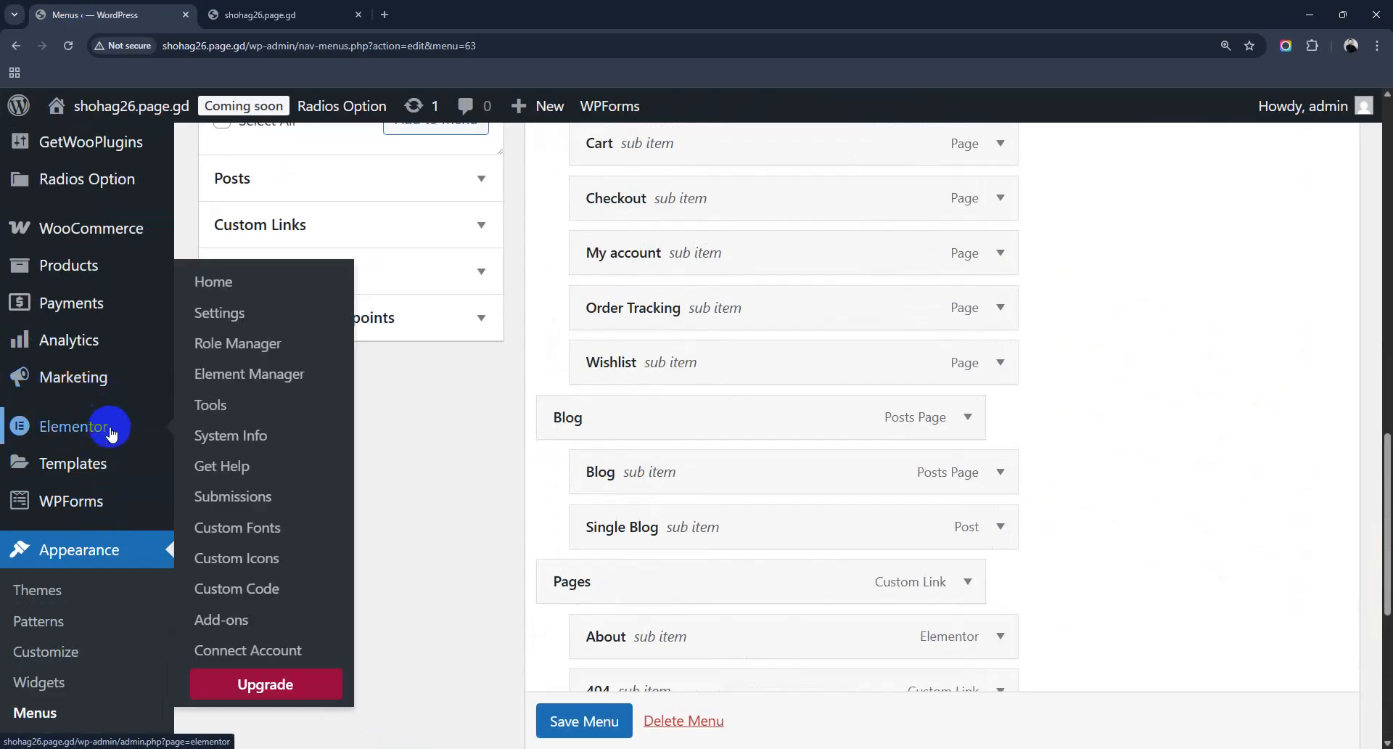
scroll(111, 433, "up", 5)
Step: Go to Pages > All Pages and choose Edit with Elementor on the Home page
mouse_move(62, 278)
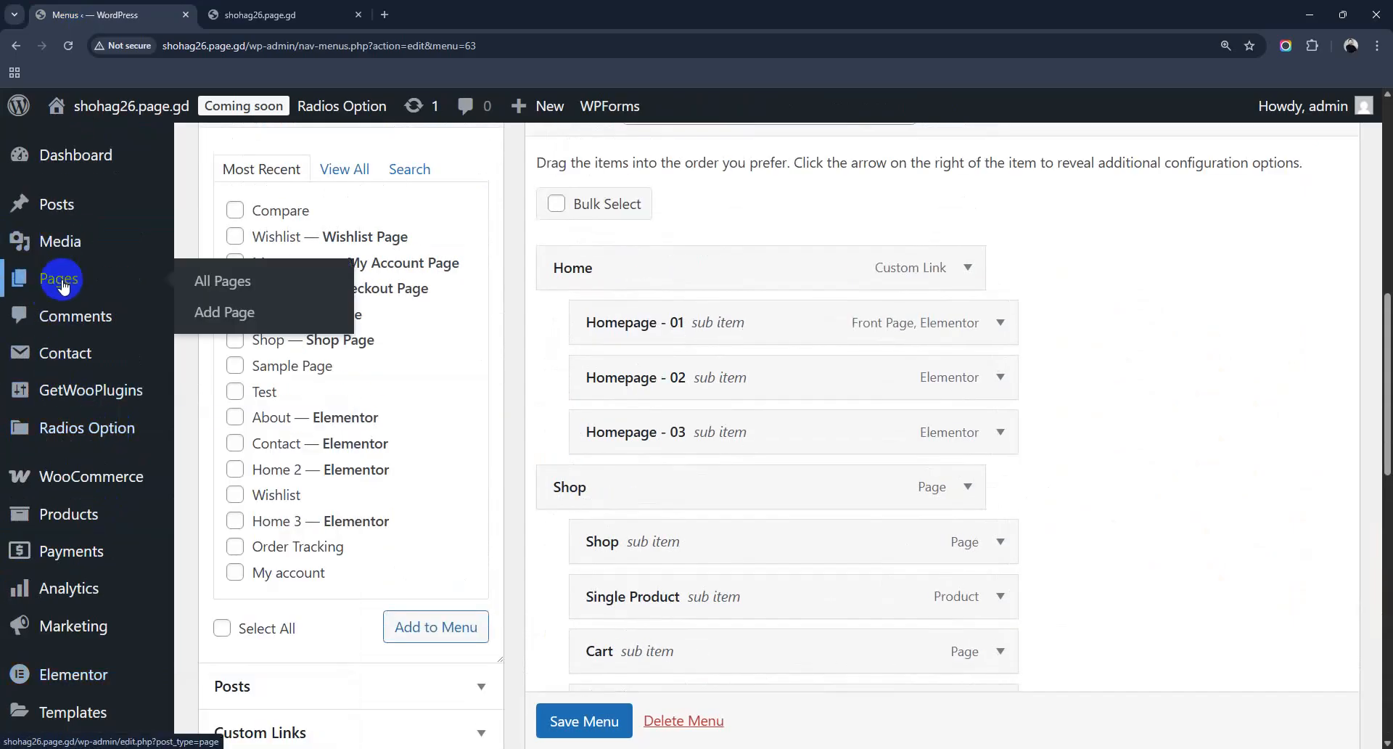
left_click(233, 289)
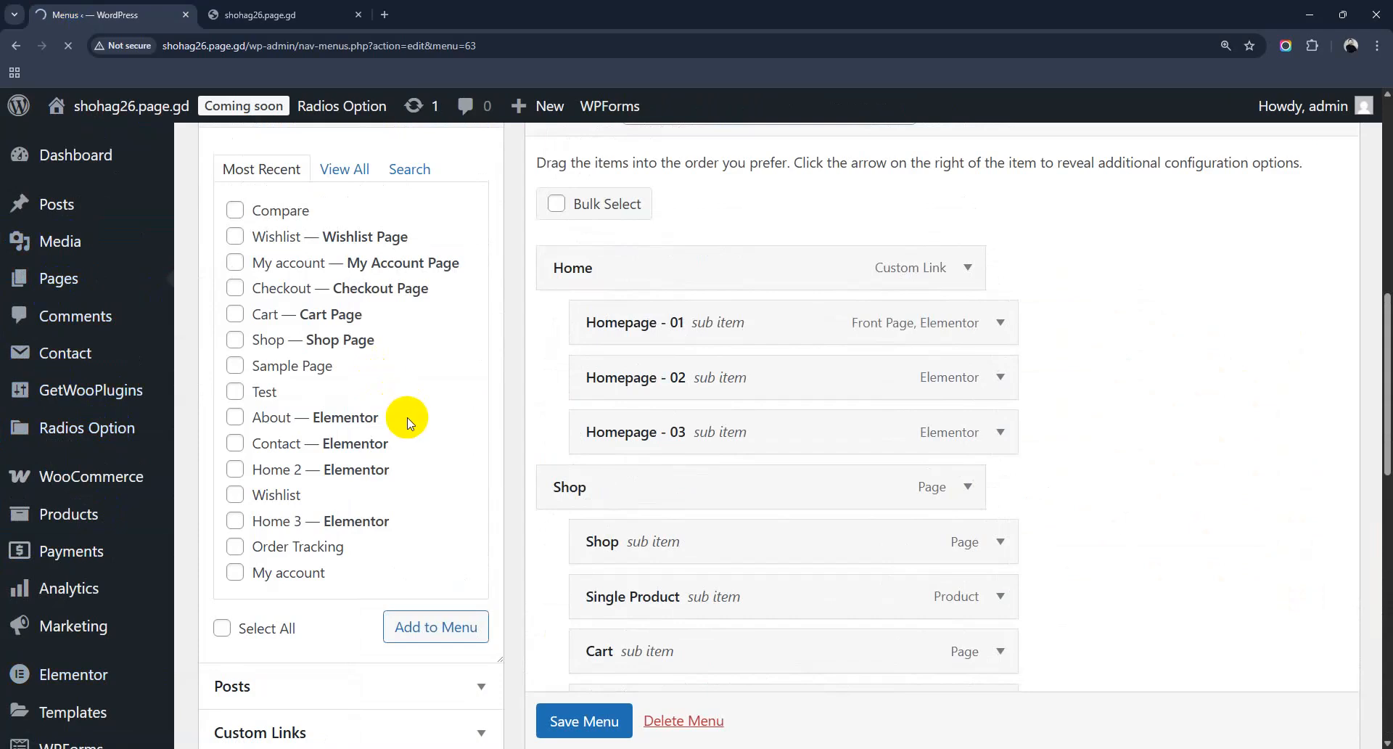
left_click(257, 14)
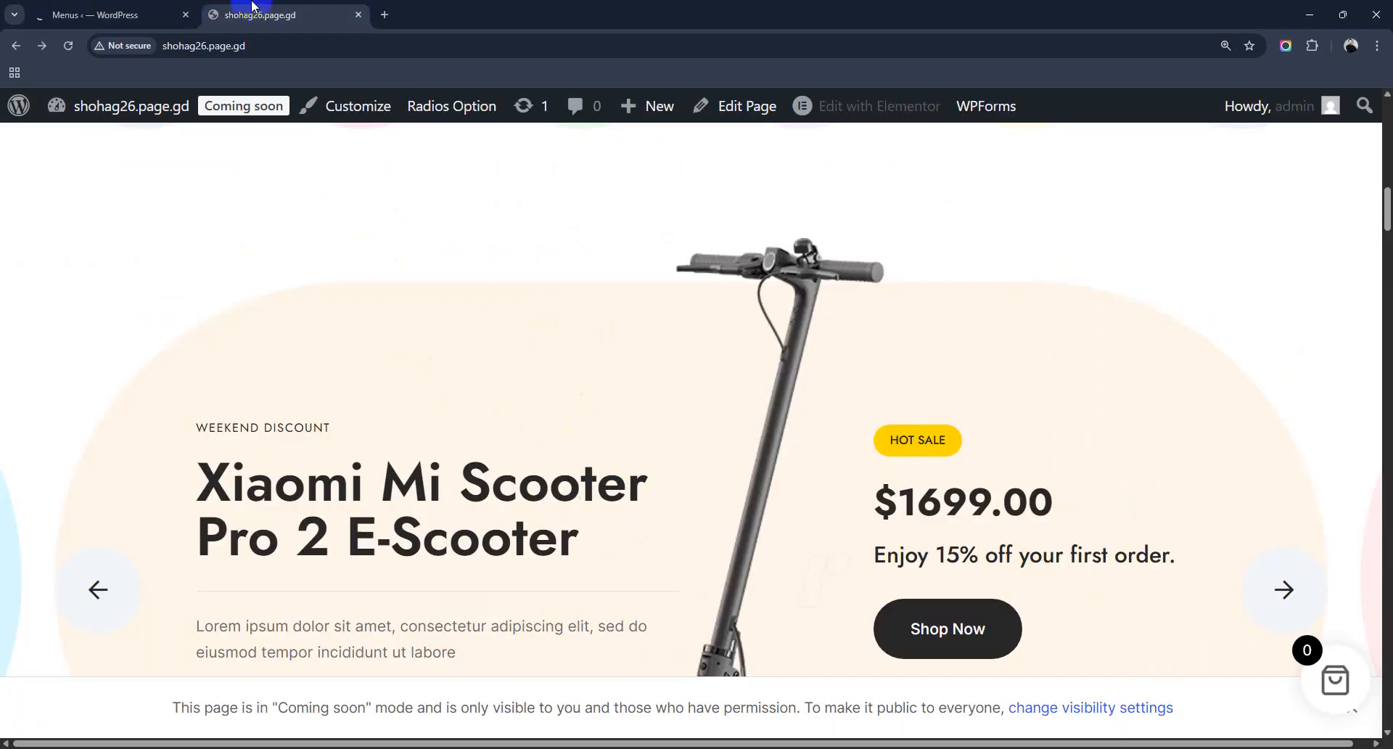
left_click(108, 14)
scroll(537, 493, "down", 5)
scroll(545, 501, "down", 7)
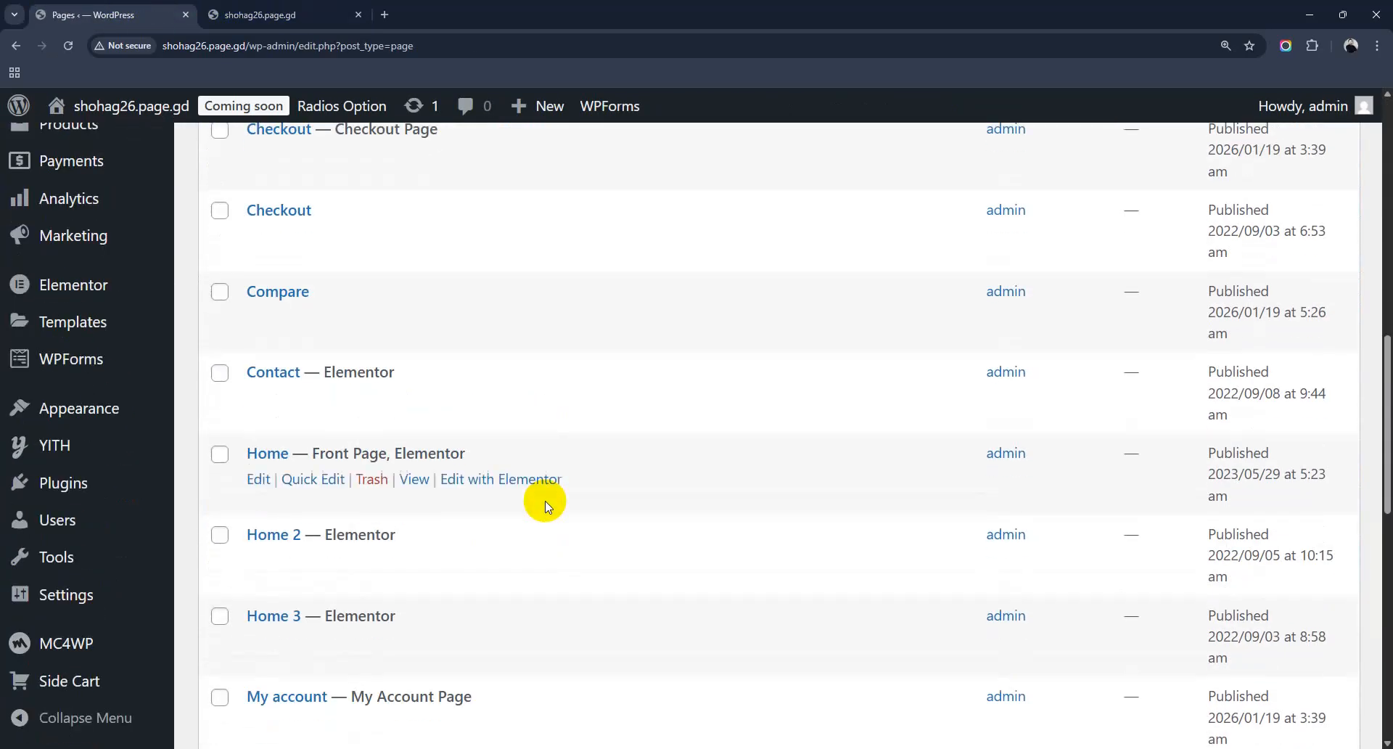
scroll(546, 501, "down", 1)
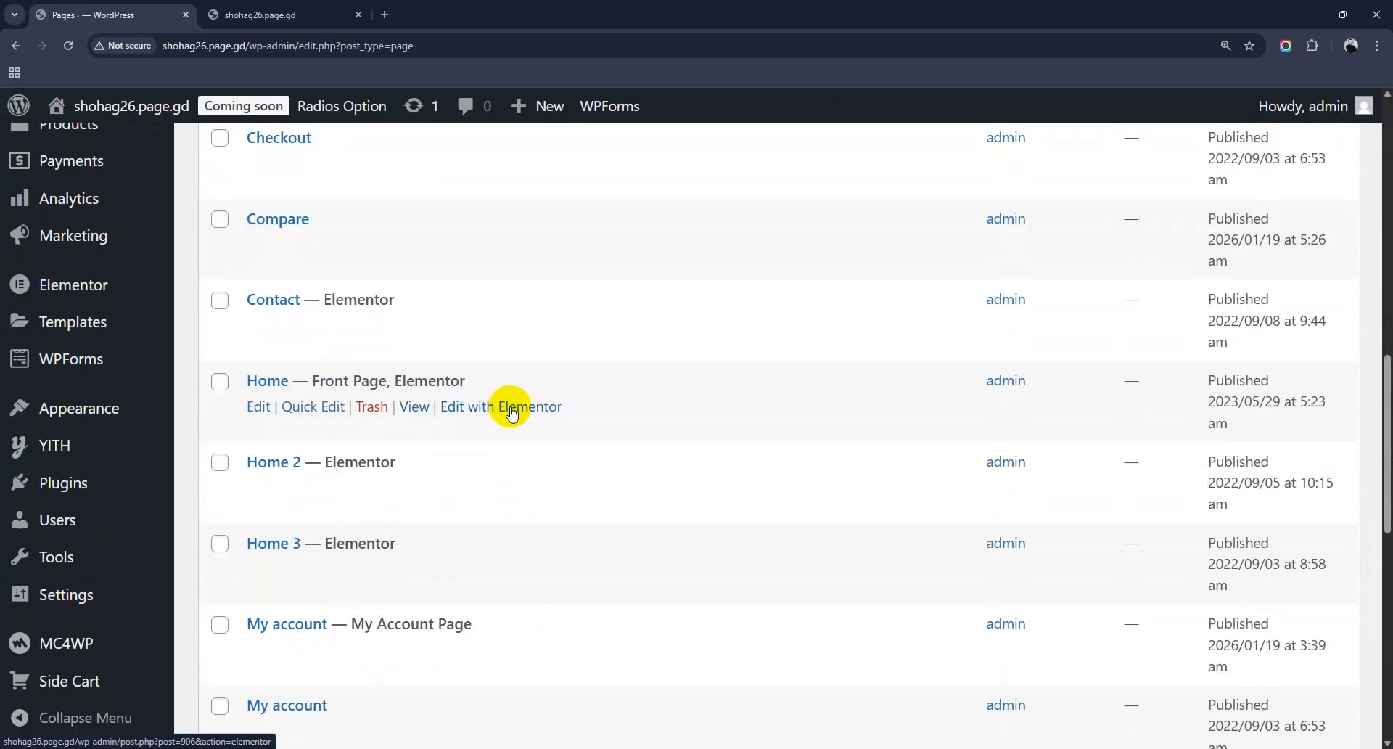
left_click(511, 411)
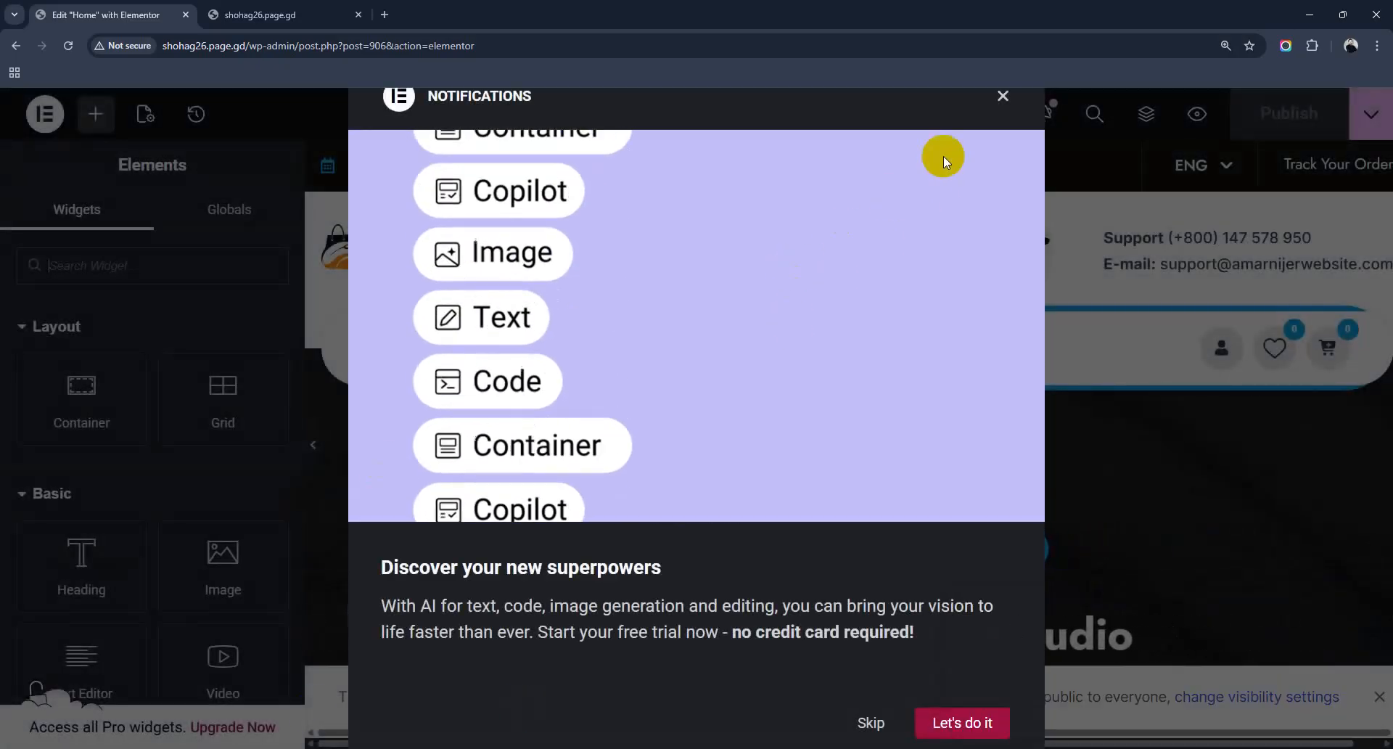
Step: Dismiss the notifications popup and select the hero Slider Banner to show its settings
left_click(1003, 97)
scroll(861, 510, "down", 3)
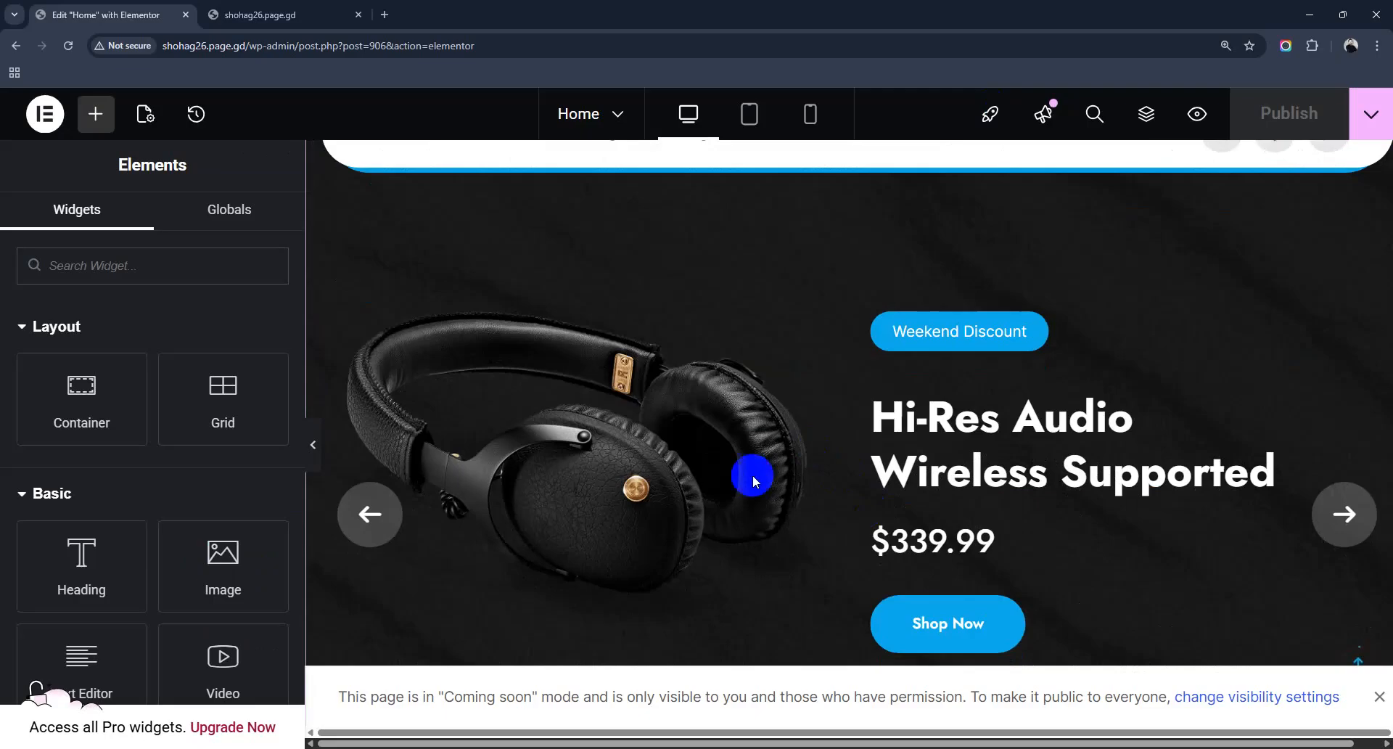
scroll(832, 508, "up", 3)
scroll(868, 502, "down", 2)
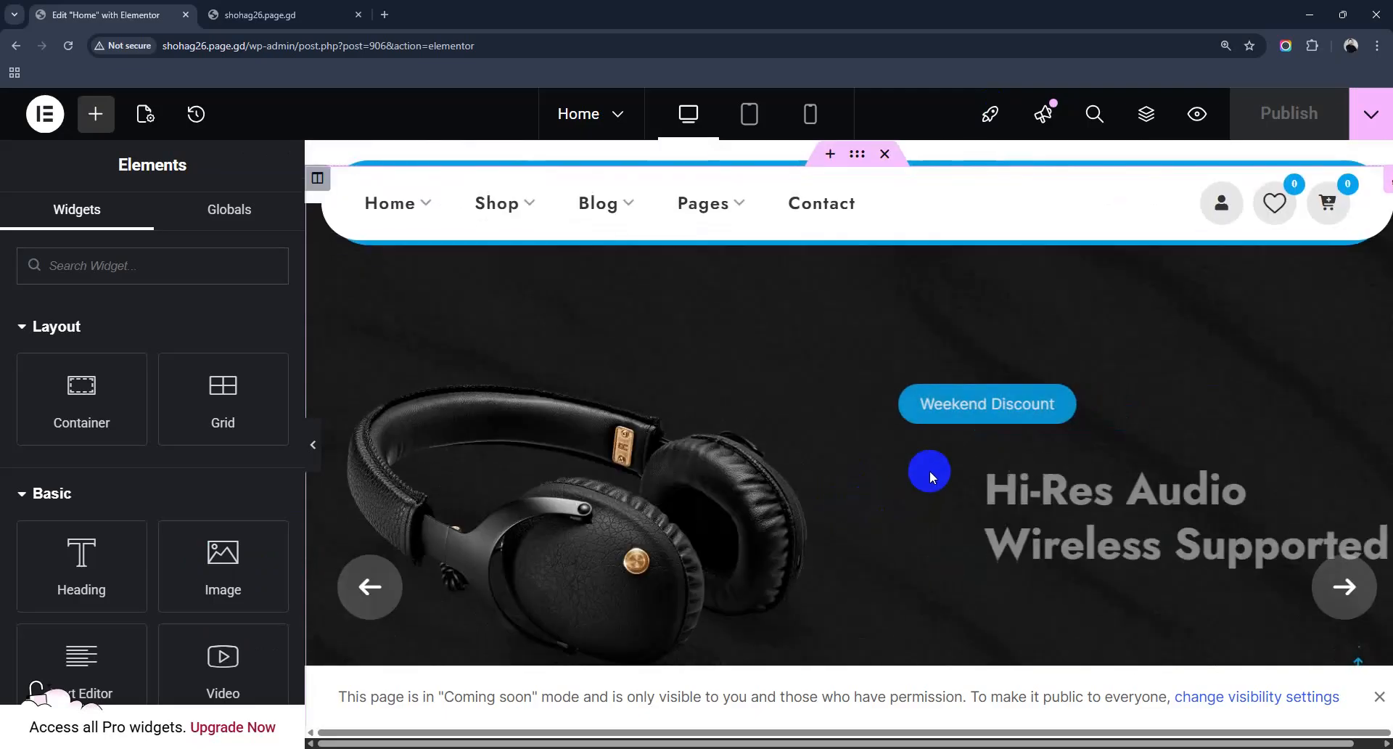
left_click(930, 477)
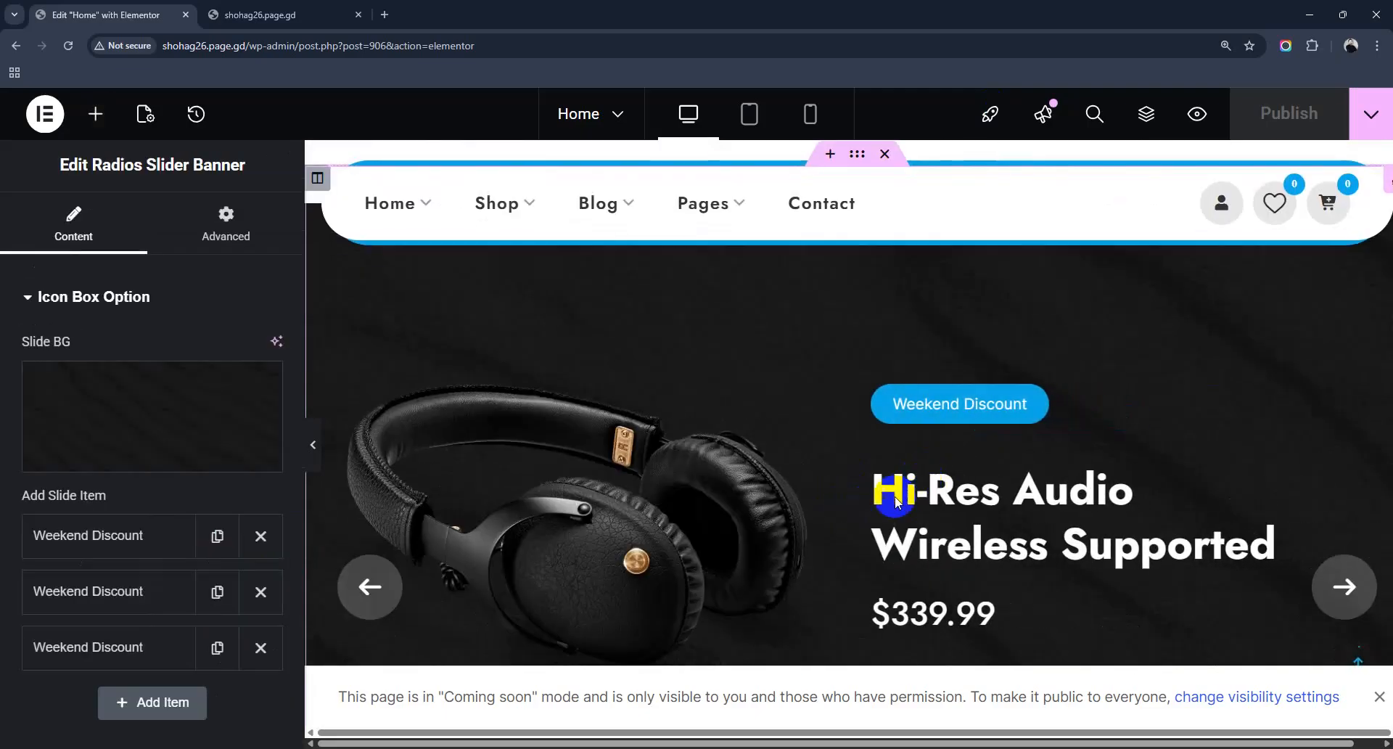
scroll(839, 387, "down", 2)
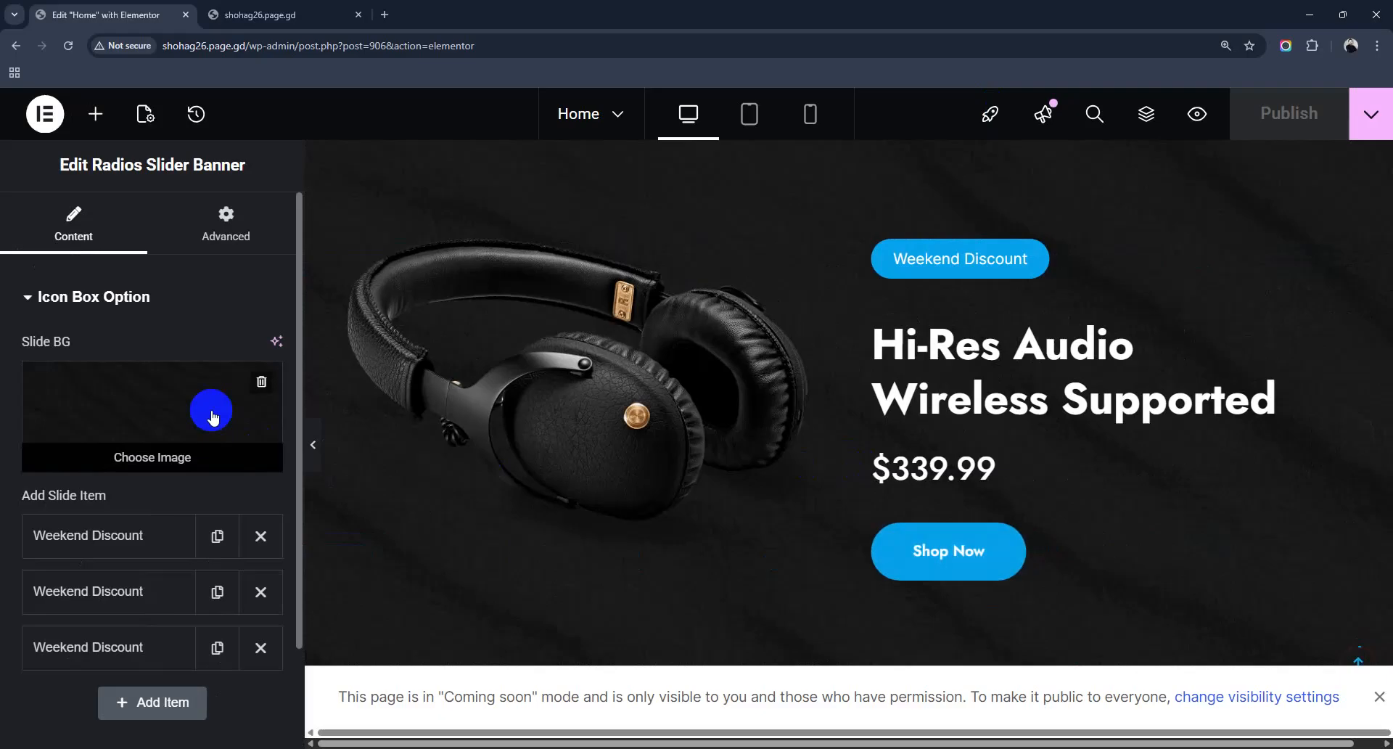
scroll(149, 465, "down", 4)
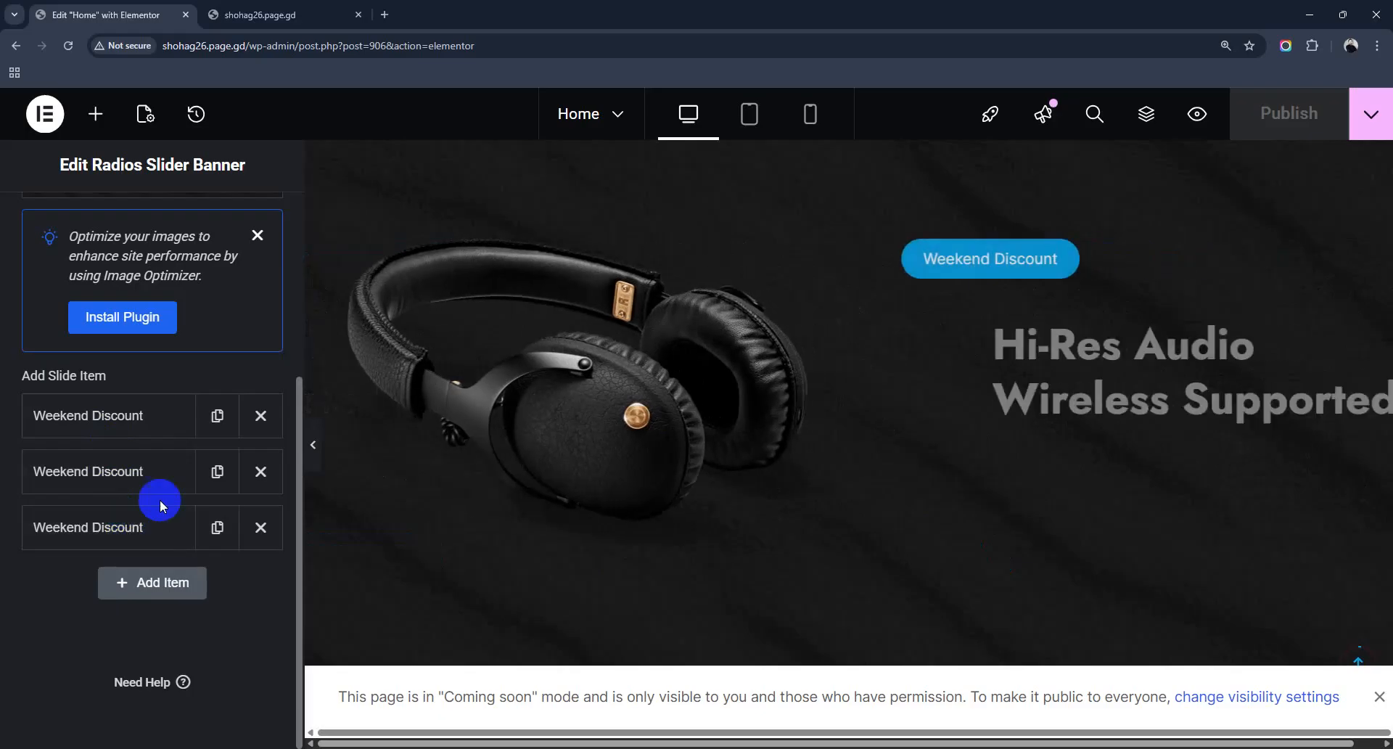
Step: Expand the first Weekend Discount slide and review its Hi-Res Audio text, $339.99 price and Shop Now label
left_click(84, 415)
mouse_move(148, 539)
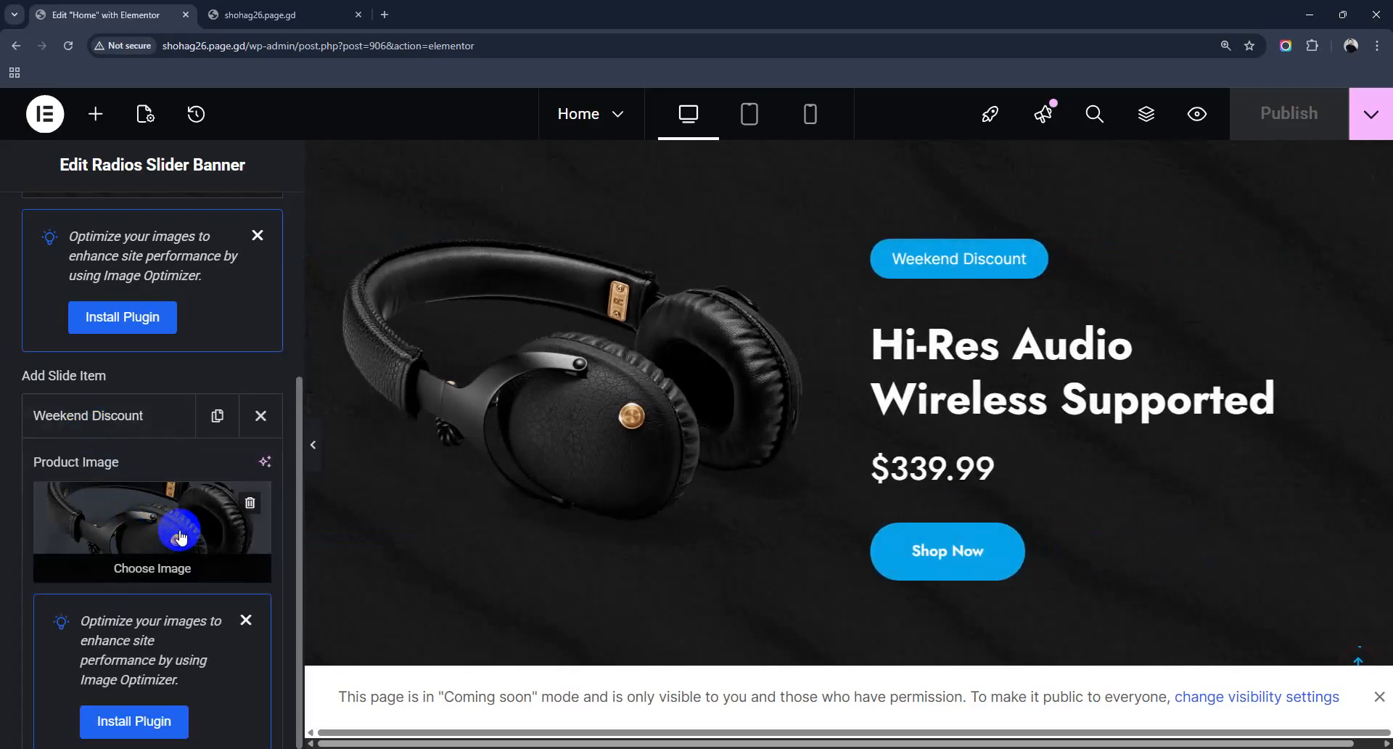
scroll(181, 534, "down", 5)
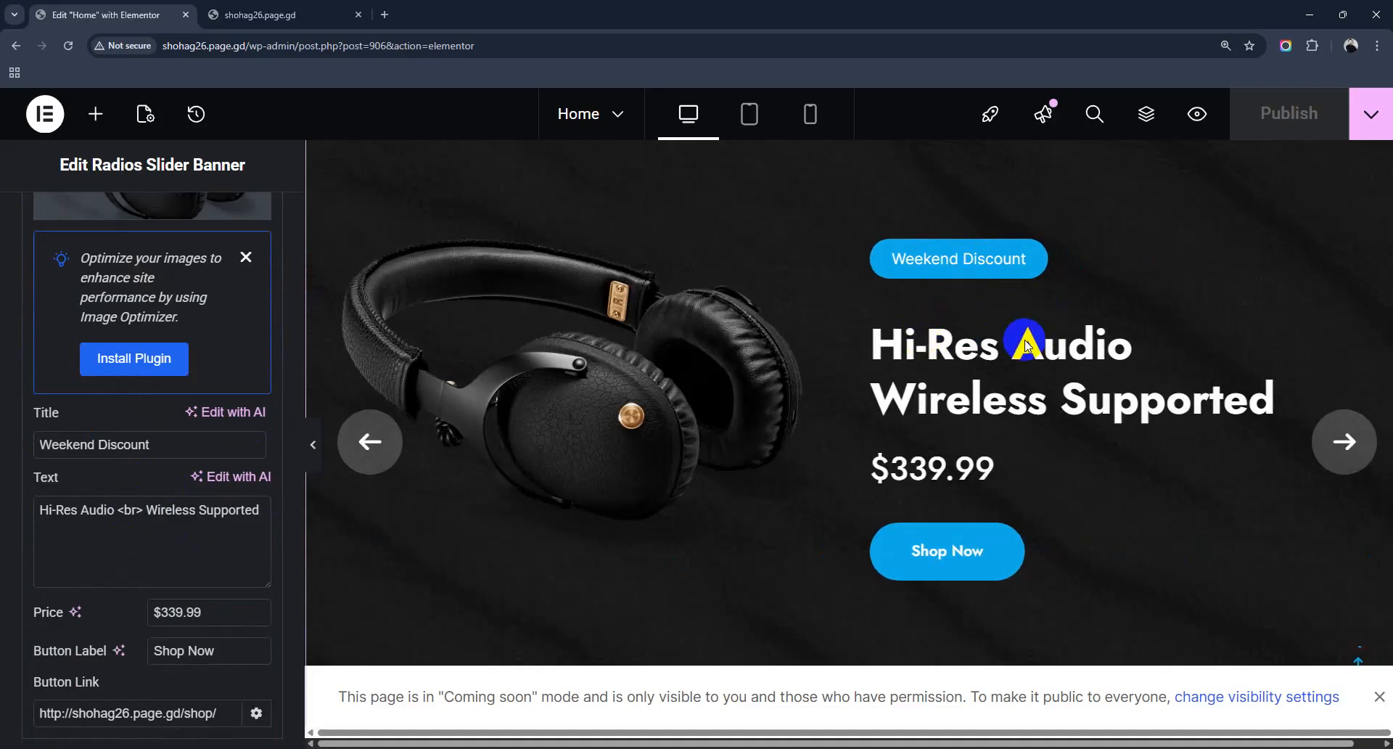
left_click_drag(39, 510, 272, 517)
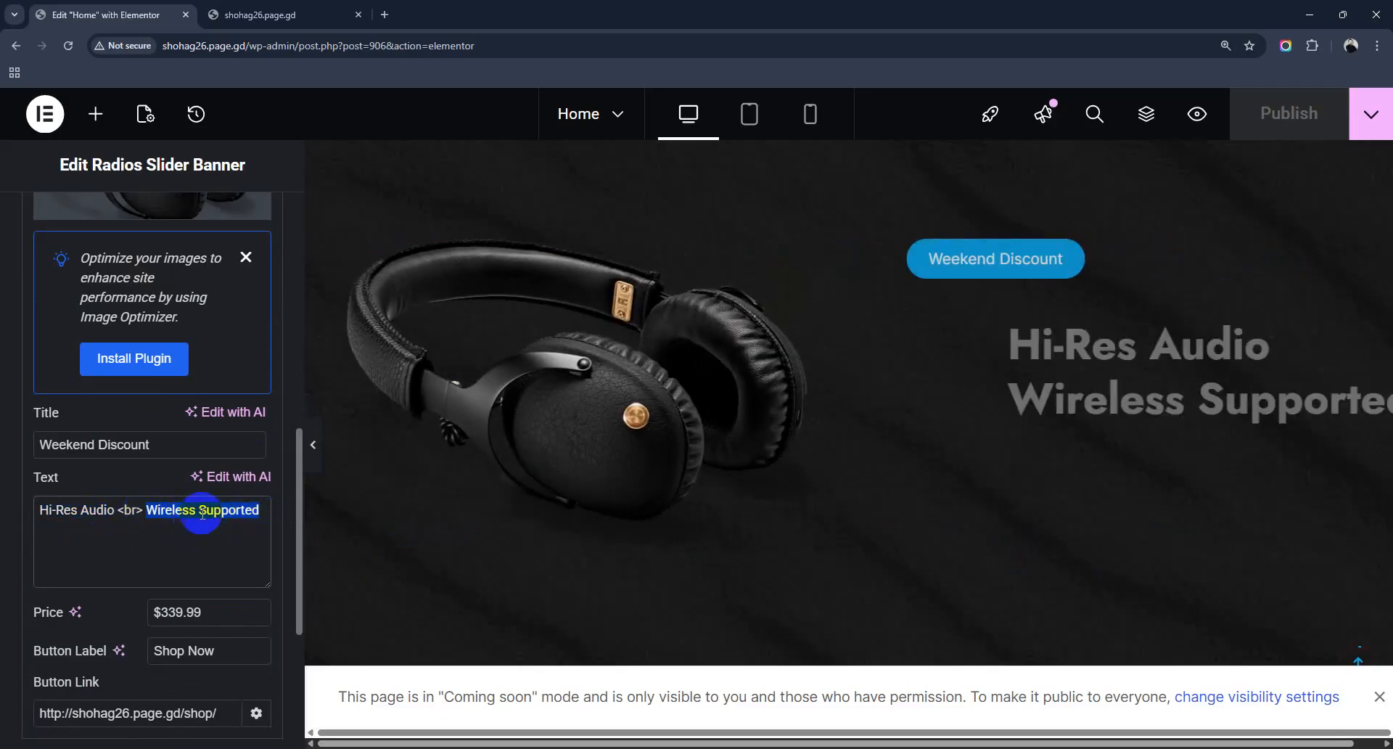
left_click(42, 509)
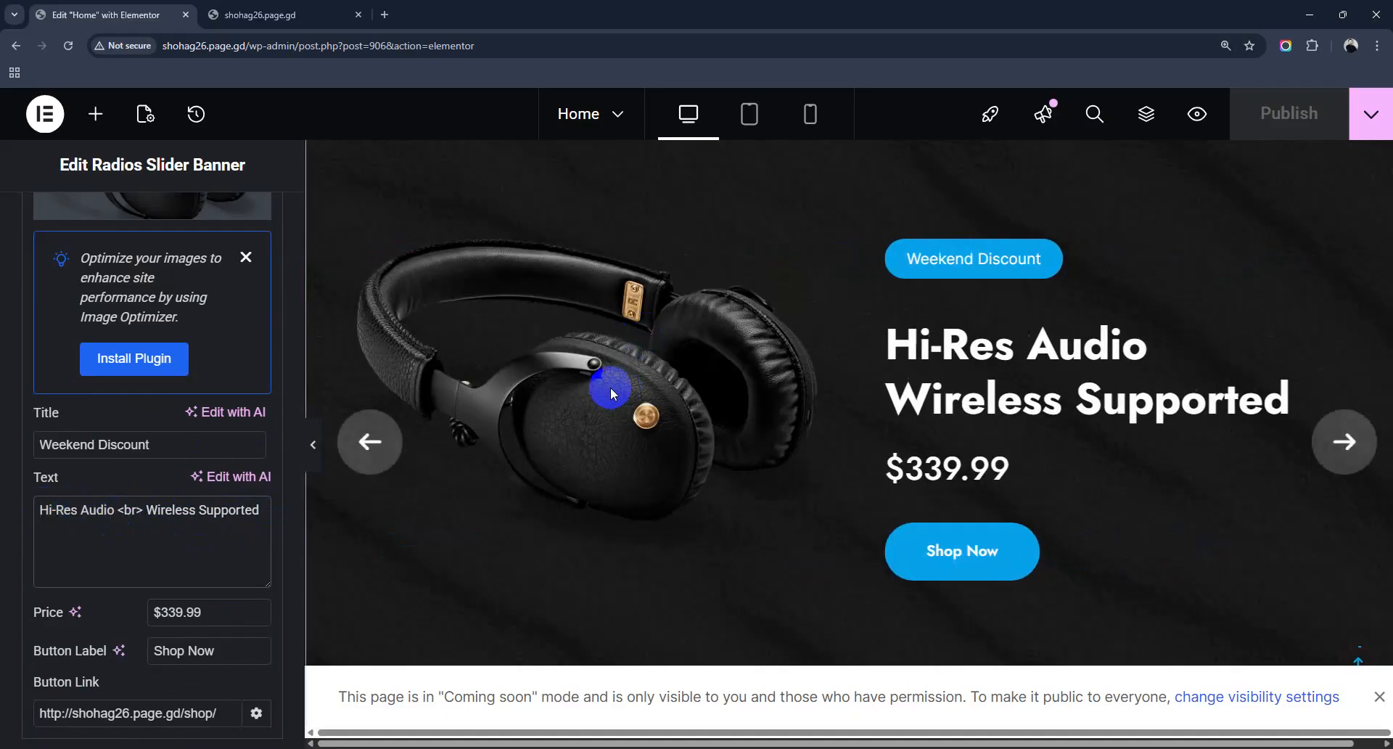
scroll(242, 556, "down", 3)
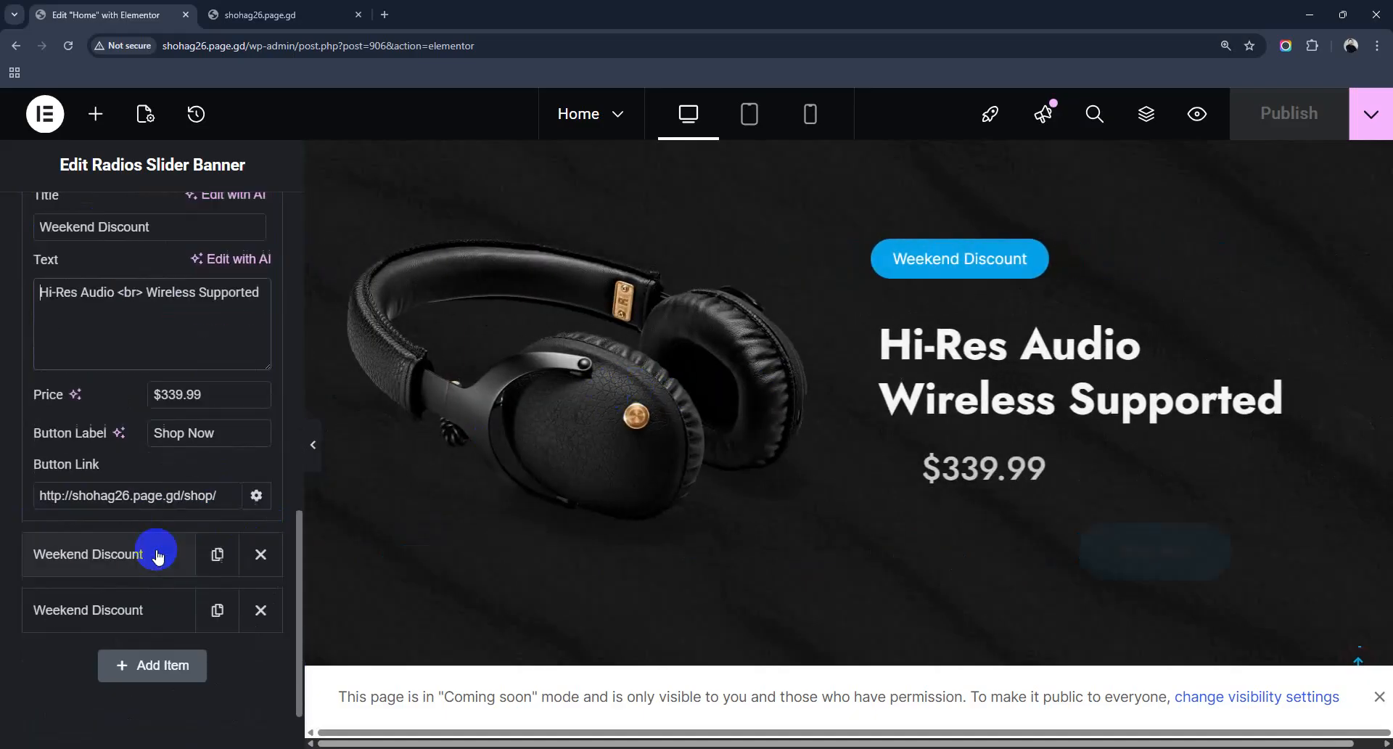
triple_click(172, 394)
left_click(182, 425)
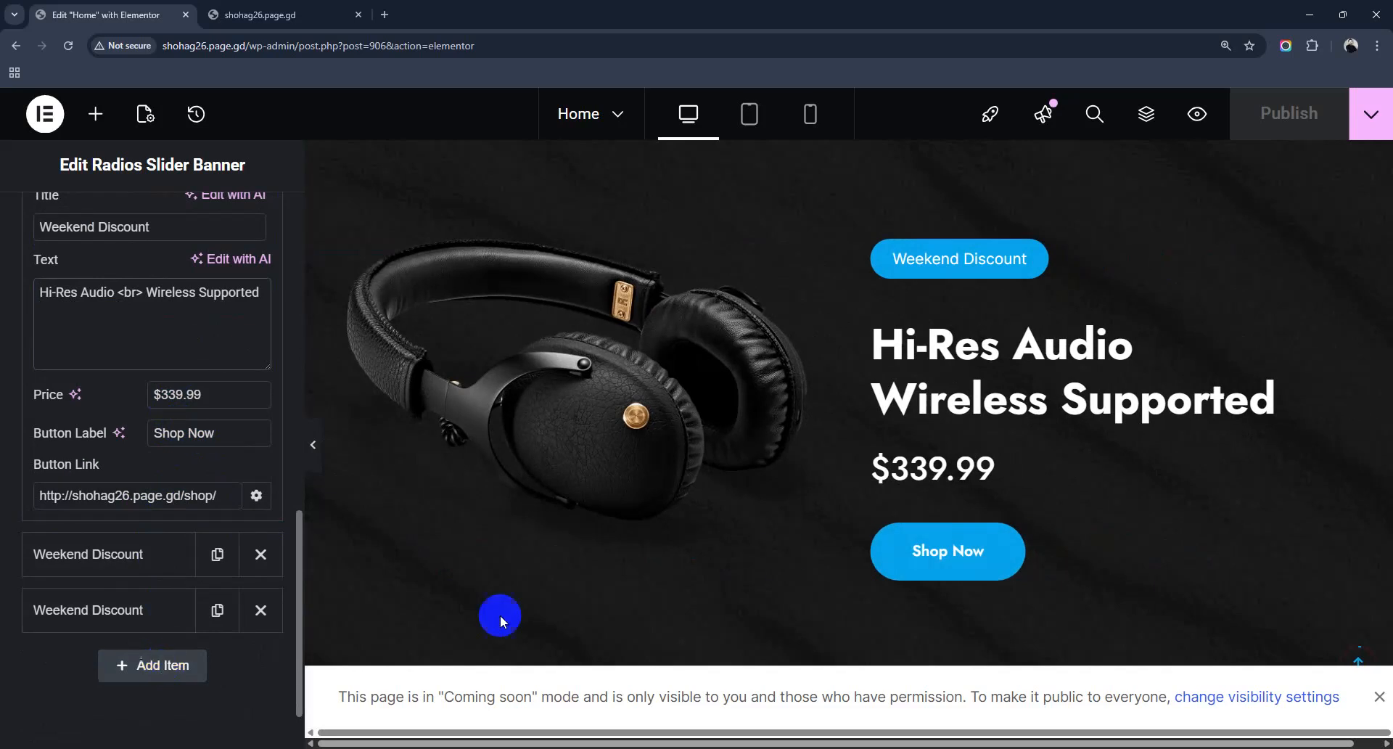
scroll(784, 551, "down", 5)
scroll(859, 526, "down", 2)
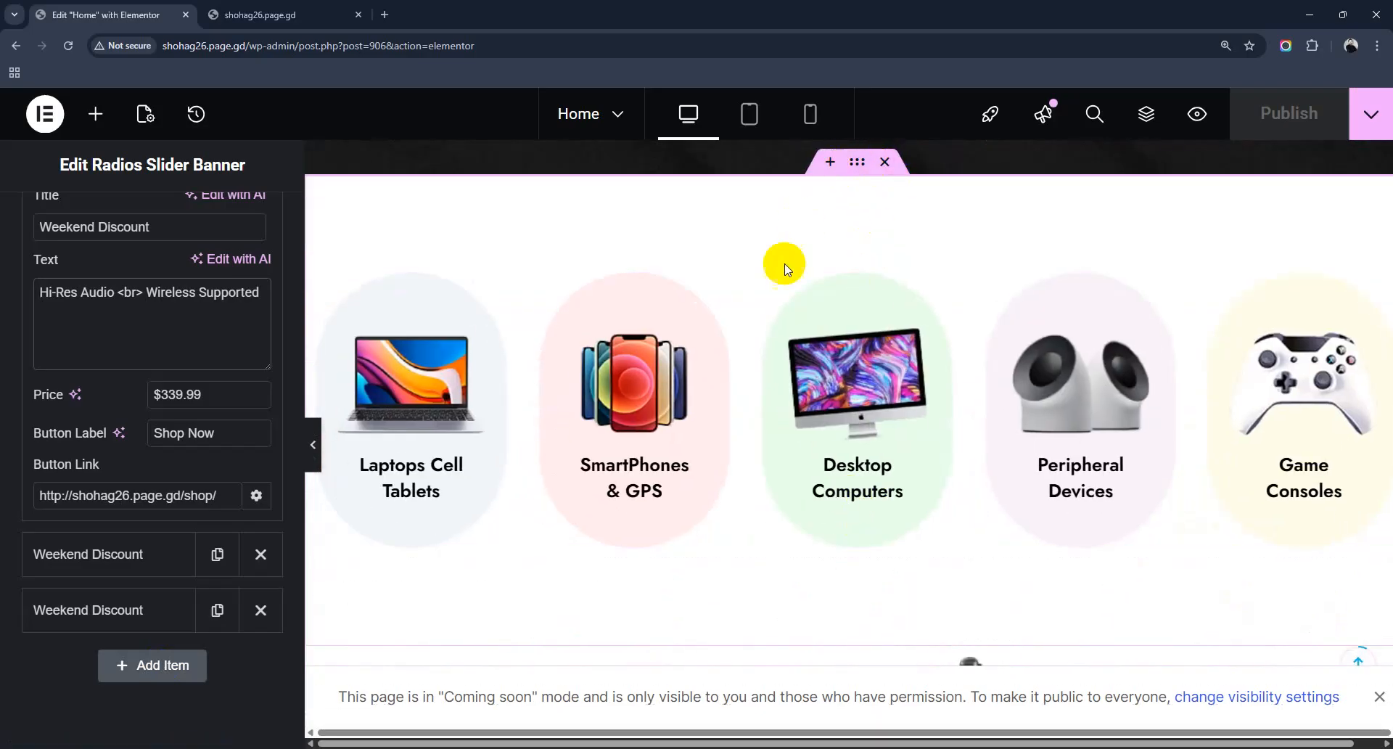
Step: Select the Category Carousel, then view the live site's Desktop Computers image (feature-3.png) in a new tab
left_click(861, 401)
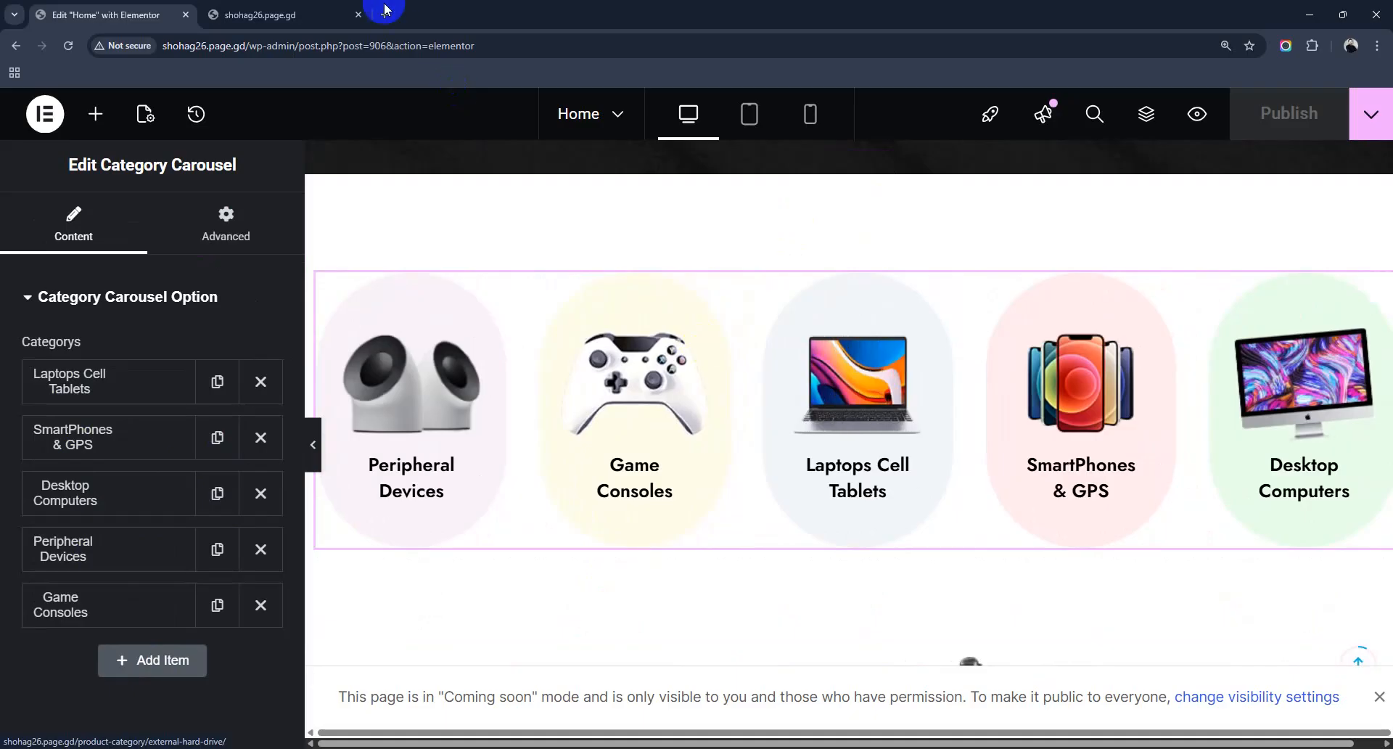
left_click(320, 15)
scroll(644, 479, "down", 10)
scroll(642, 473, "up", 8)
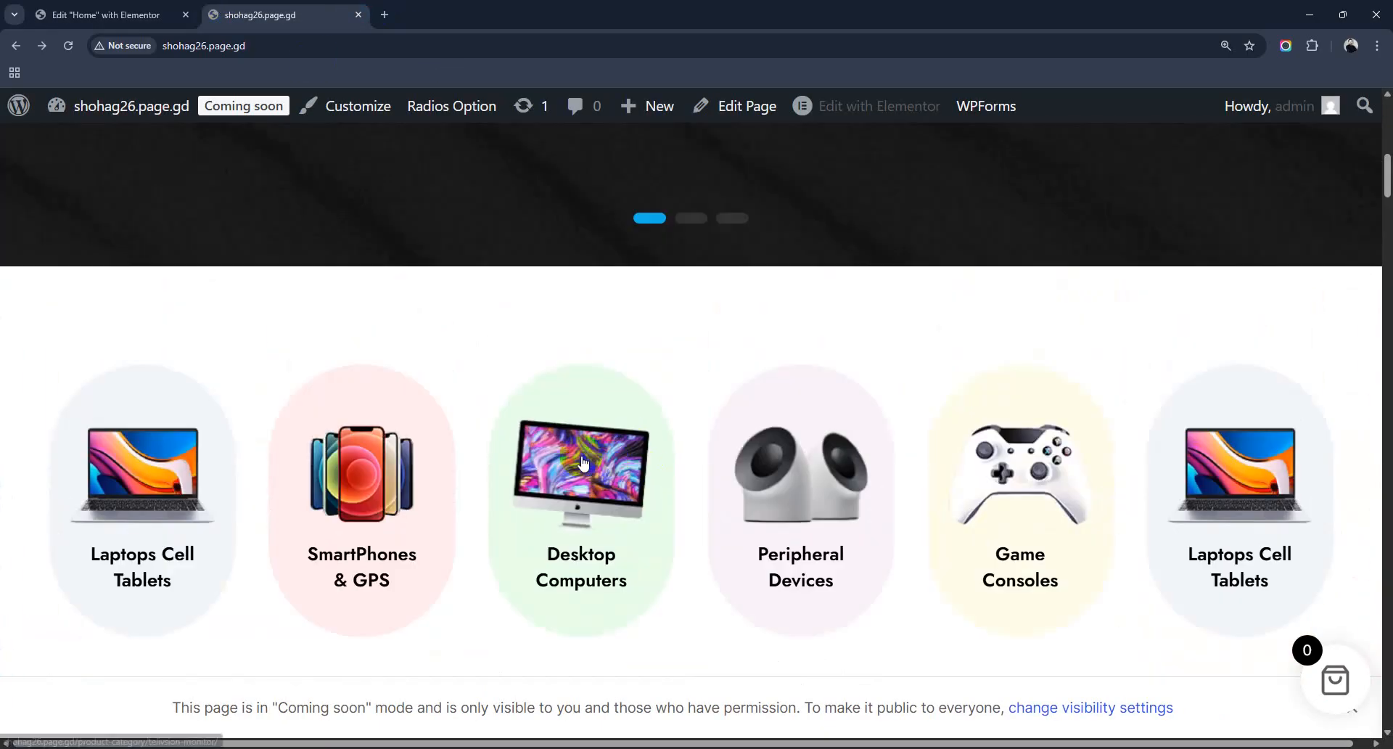
scroll(637, 455, "down", 1)
right_click(581, 456)
left_click(650, 289)
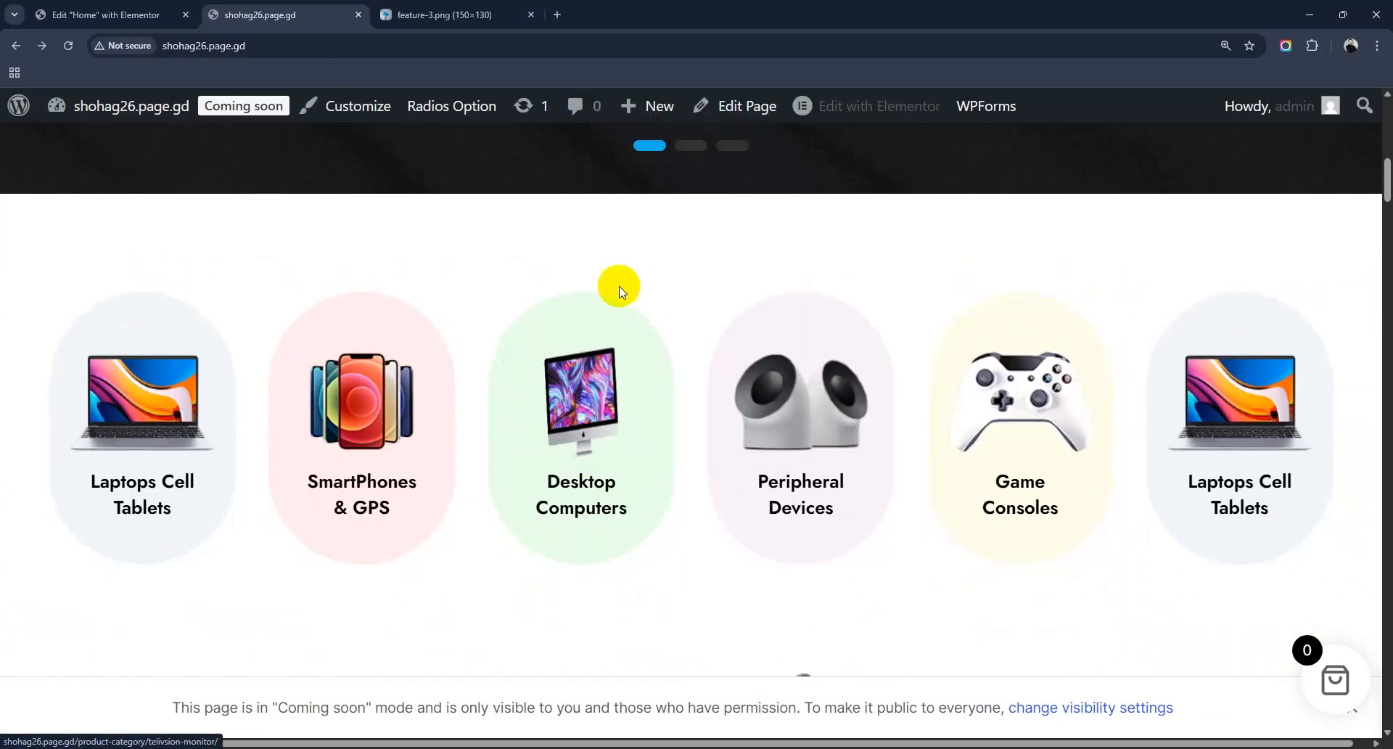
left_click(460, 15)
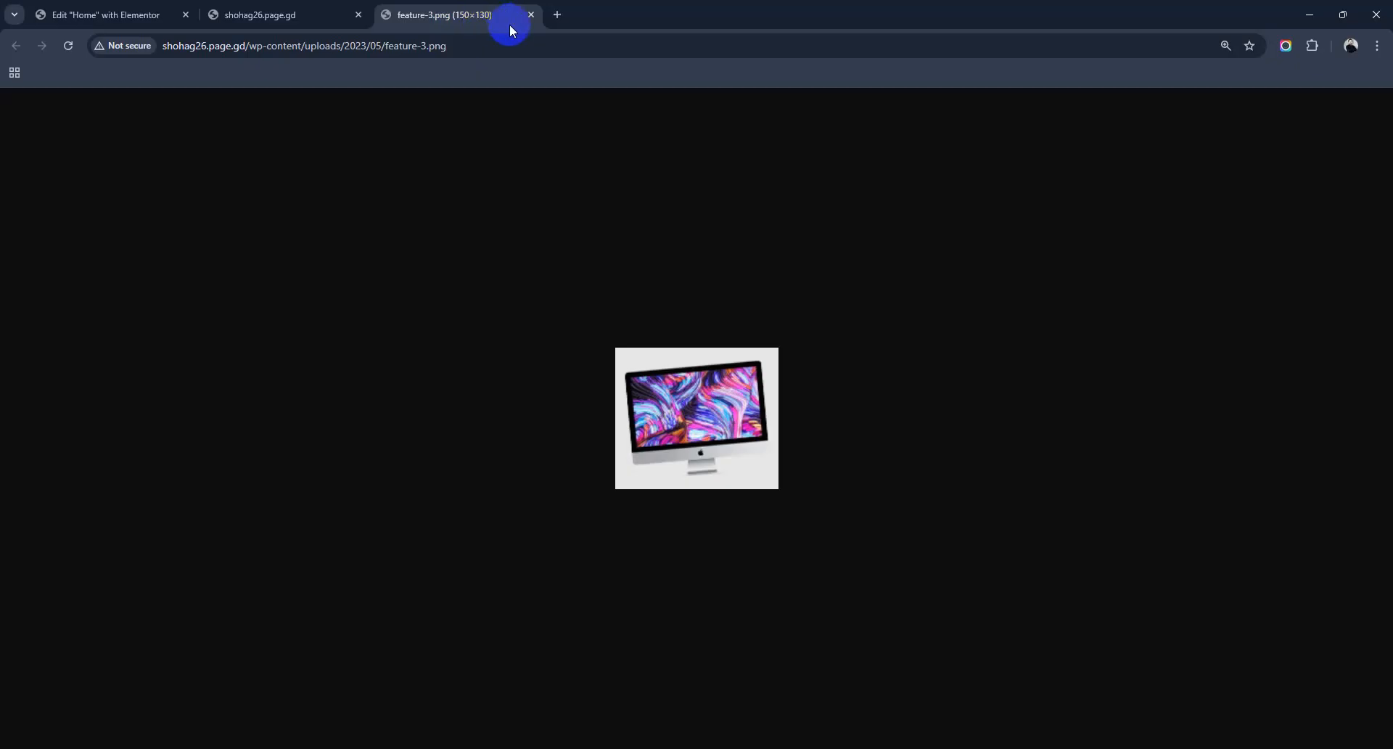
left_click(531, 14)
Step: Back in Elementor, select the Xiaomi scooter Product Carousel to show its settings
left_click(105, 15)
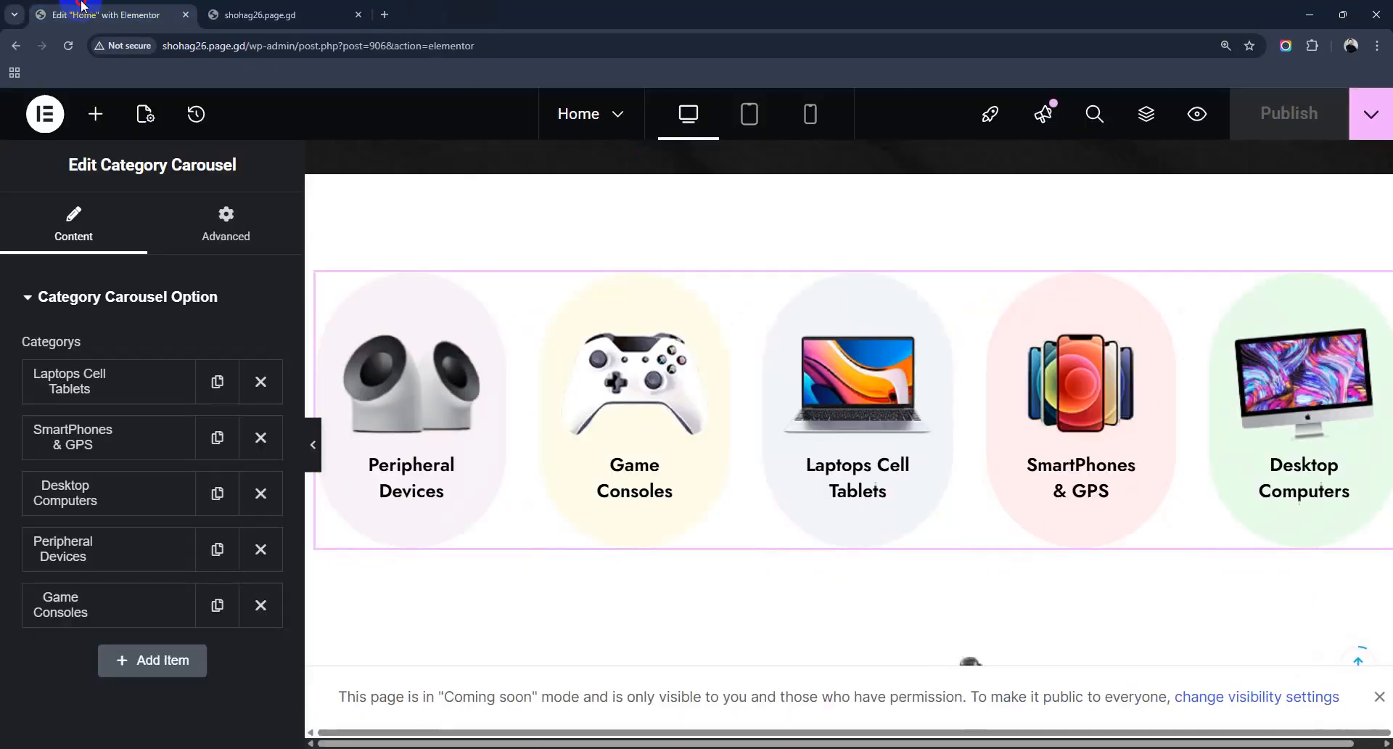
scroll(923, 467, "up", 7)
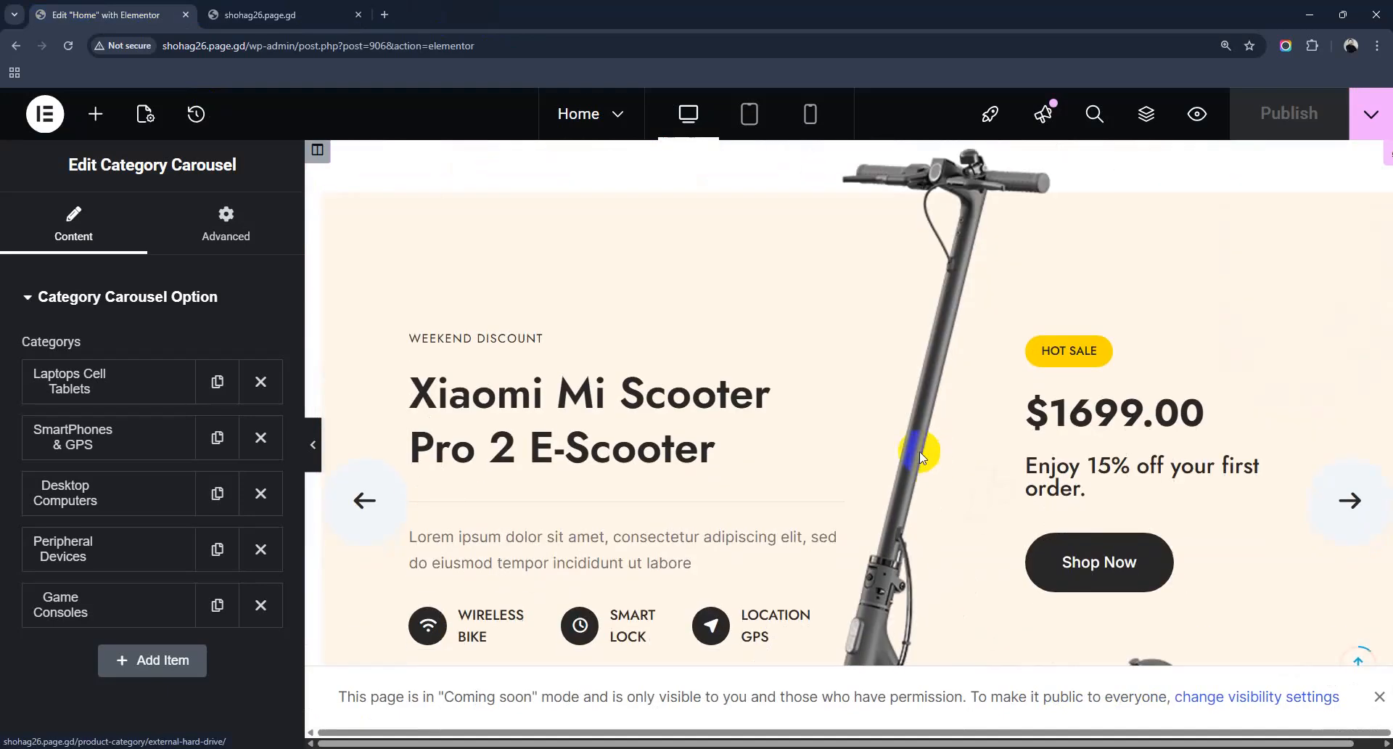
left_click(982, 414)
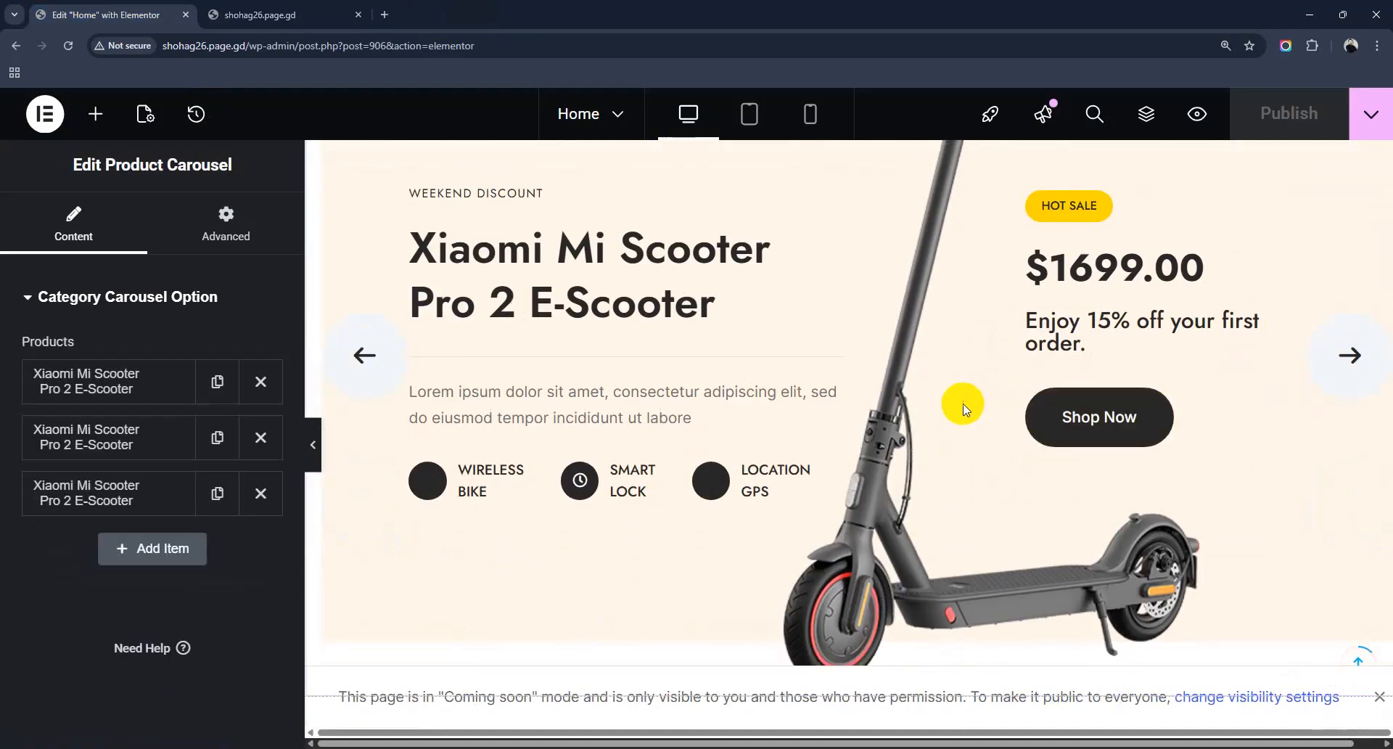
Step: Advance the Xiaomi scooter carousel to its next slide and scroll down toward Trending Products
left_click(896, 326)
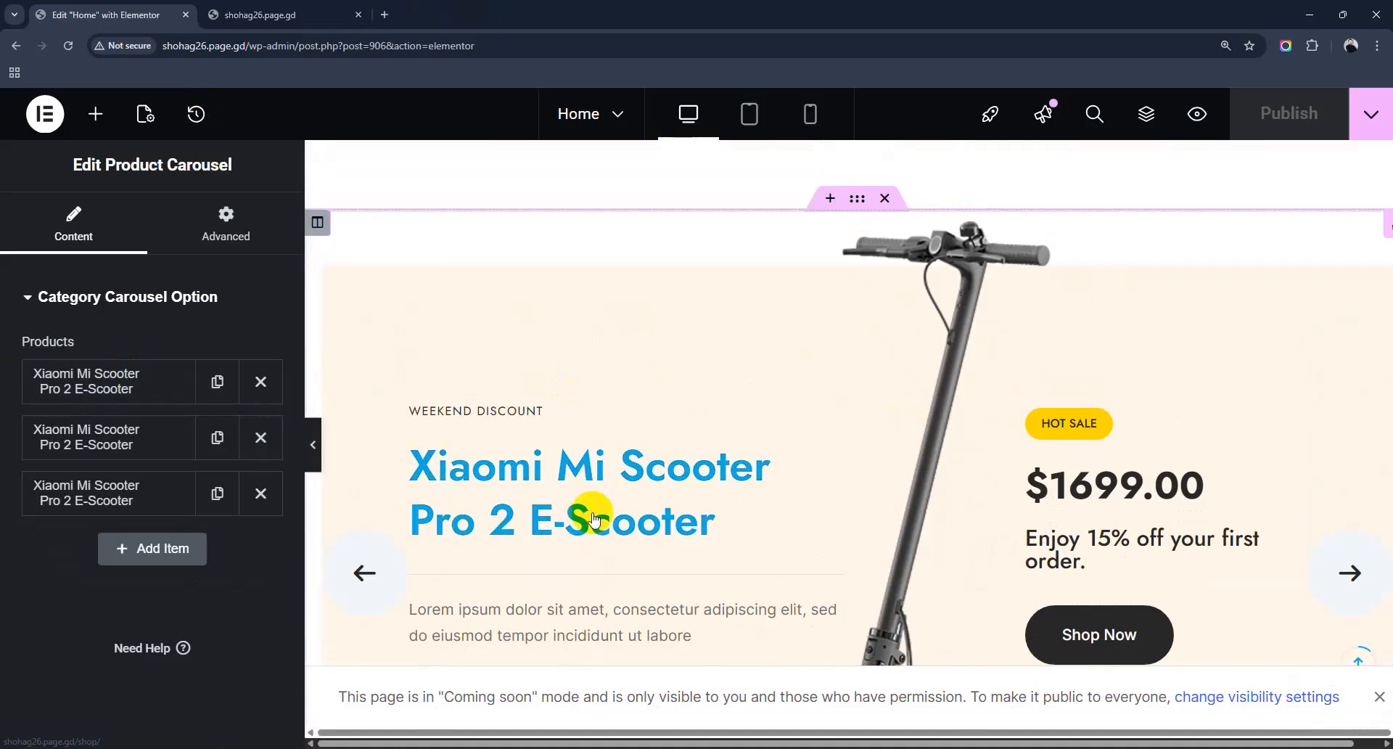
scroll(593, 517, "down", 4)
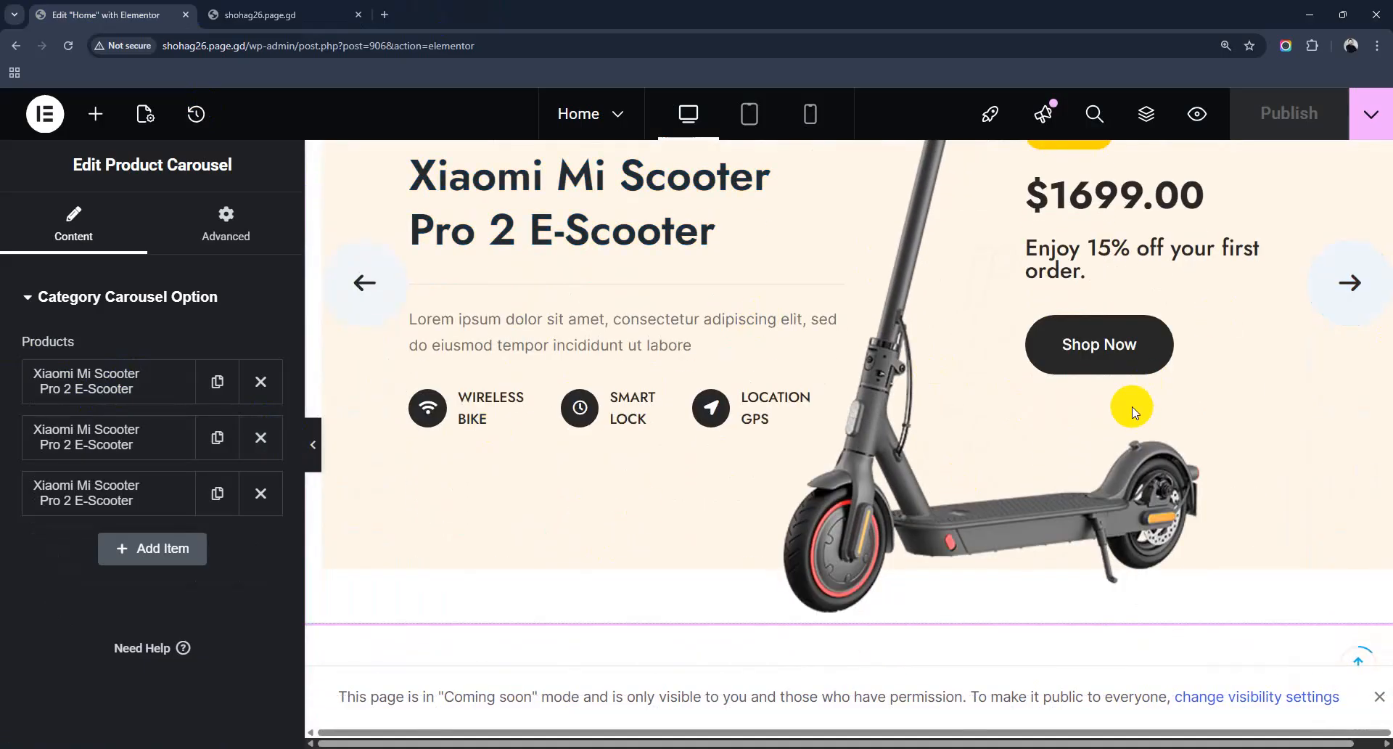
left_click(1361, 283)
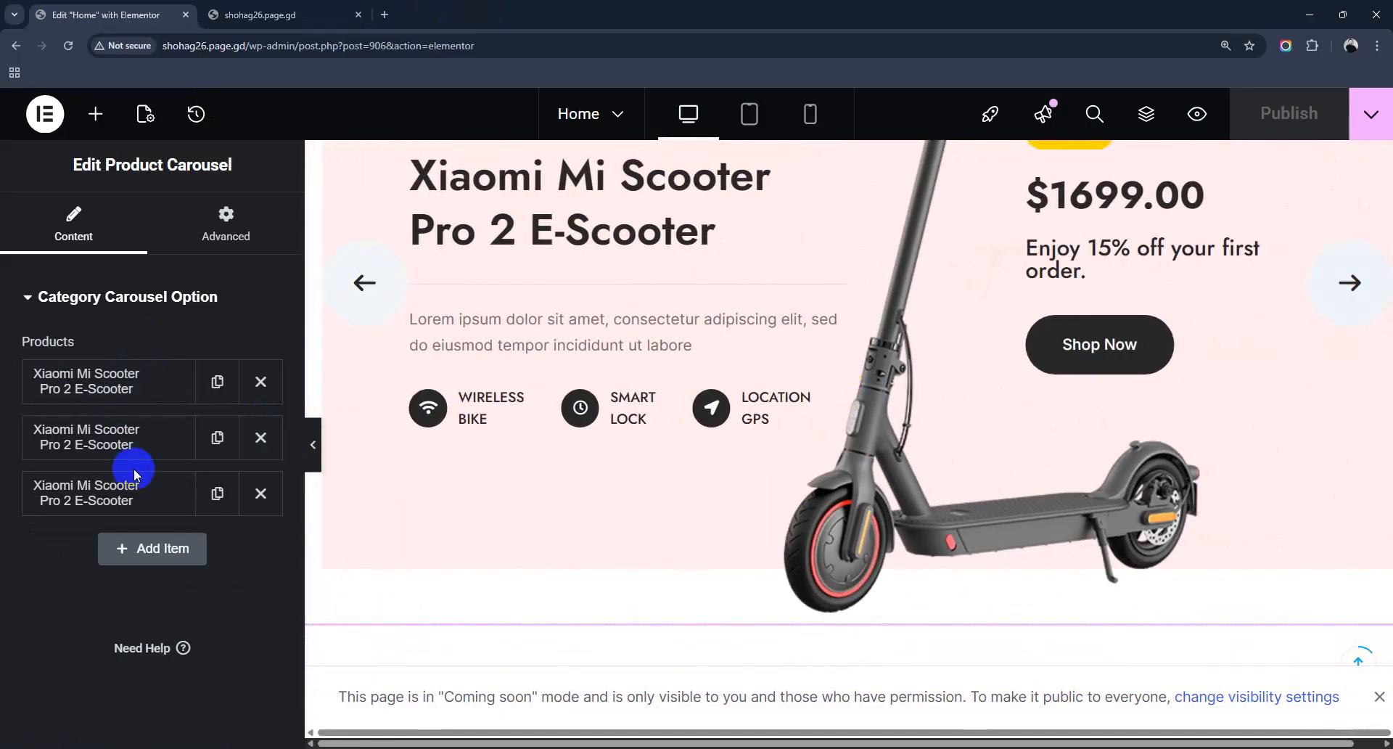
scroll(684, 481, "down", 7)
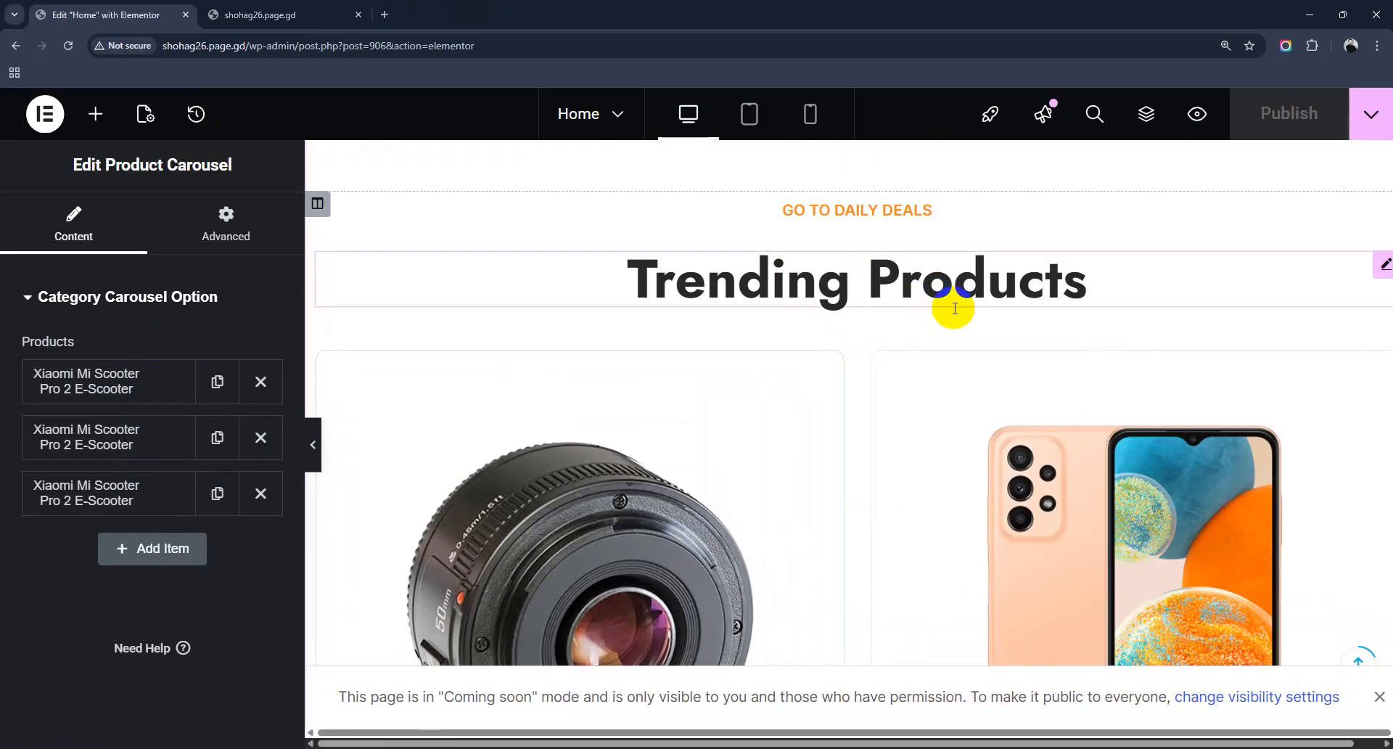
Step: Select the Trending Products grid and review its settings: 4 per page, Digital camera, descending, title length 6
left_click(1063, 395)
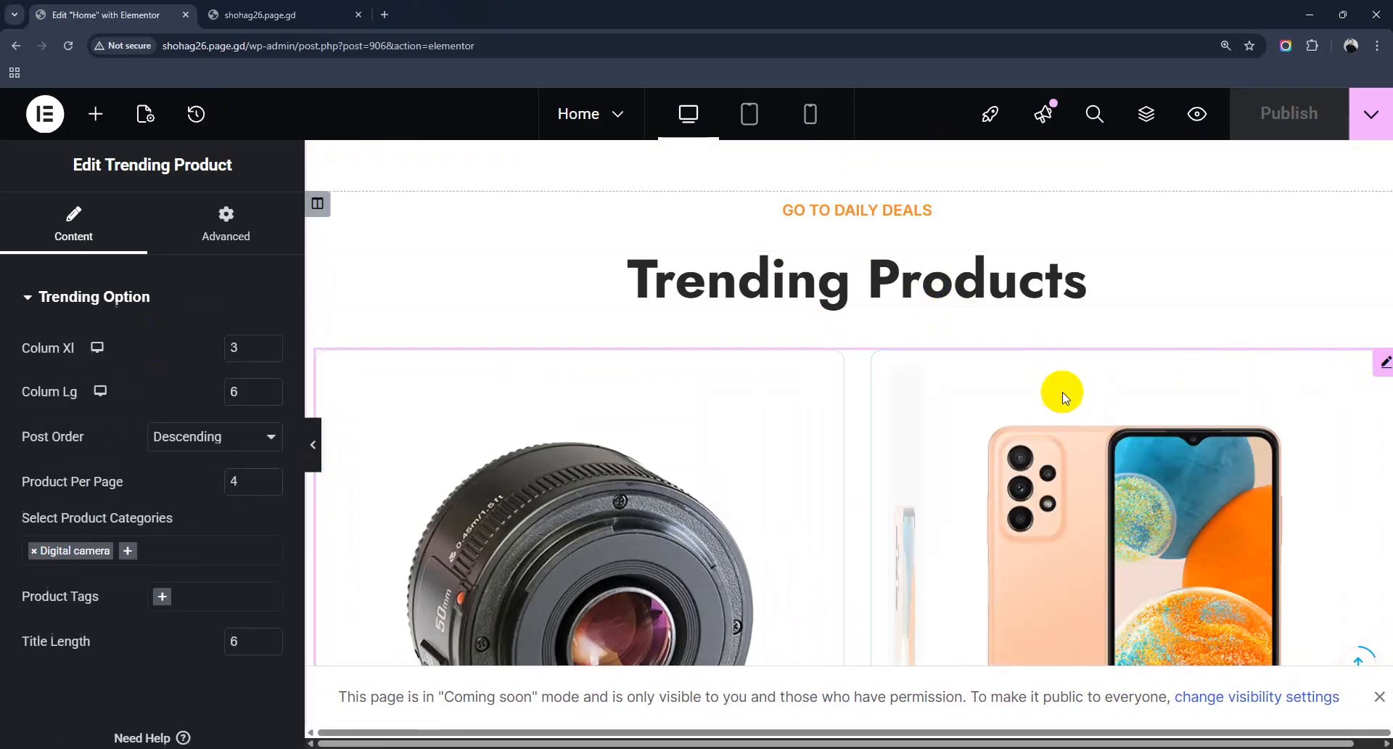
scroll(76, 432, "down", 1)
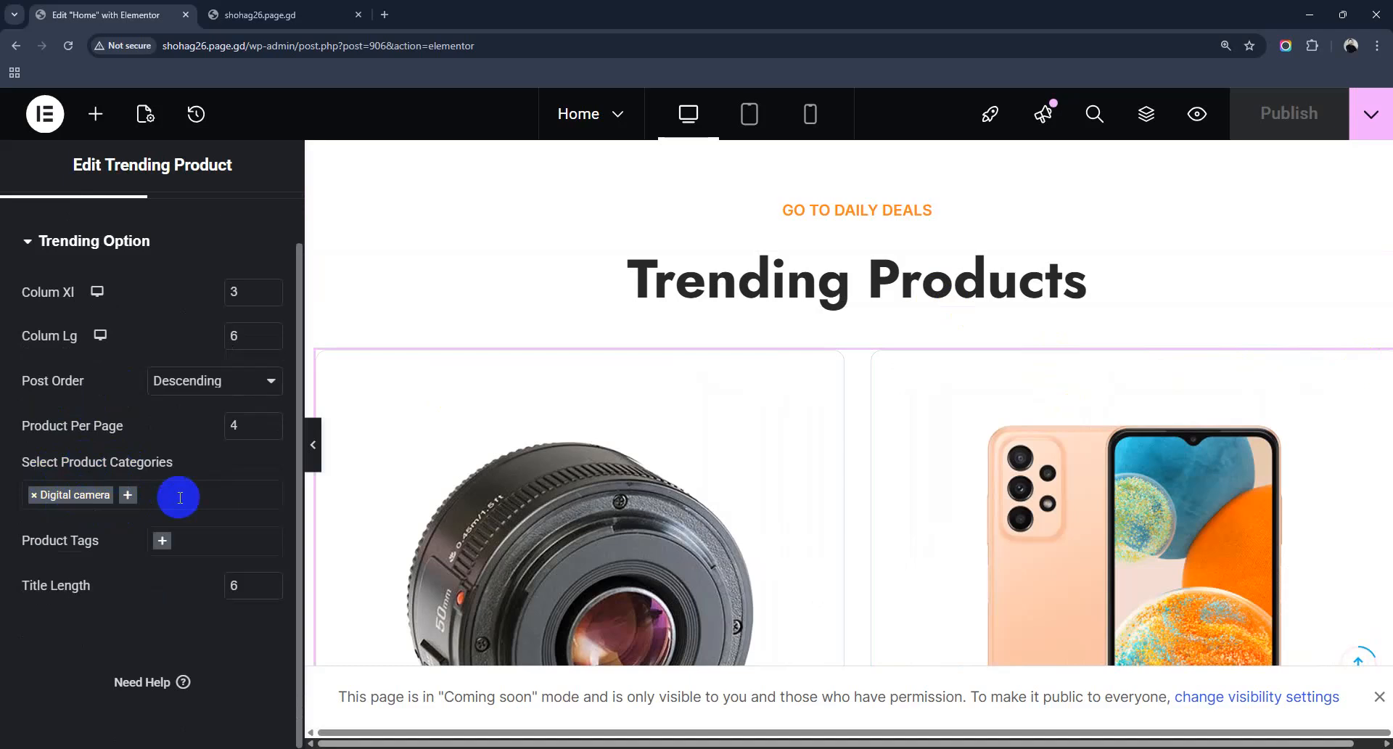
scroll(861, 540, "down", 10)
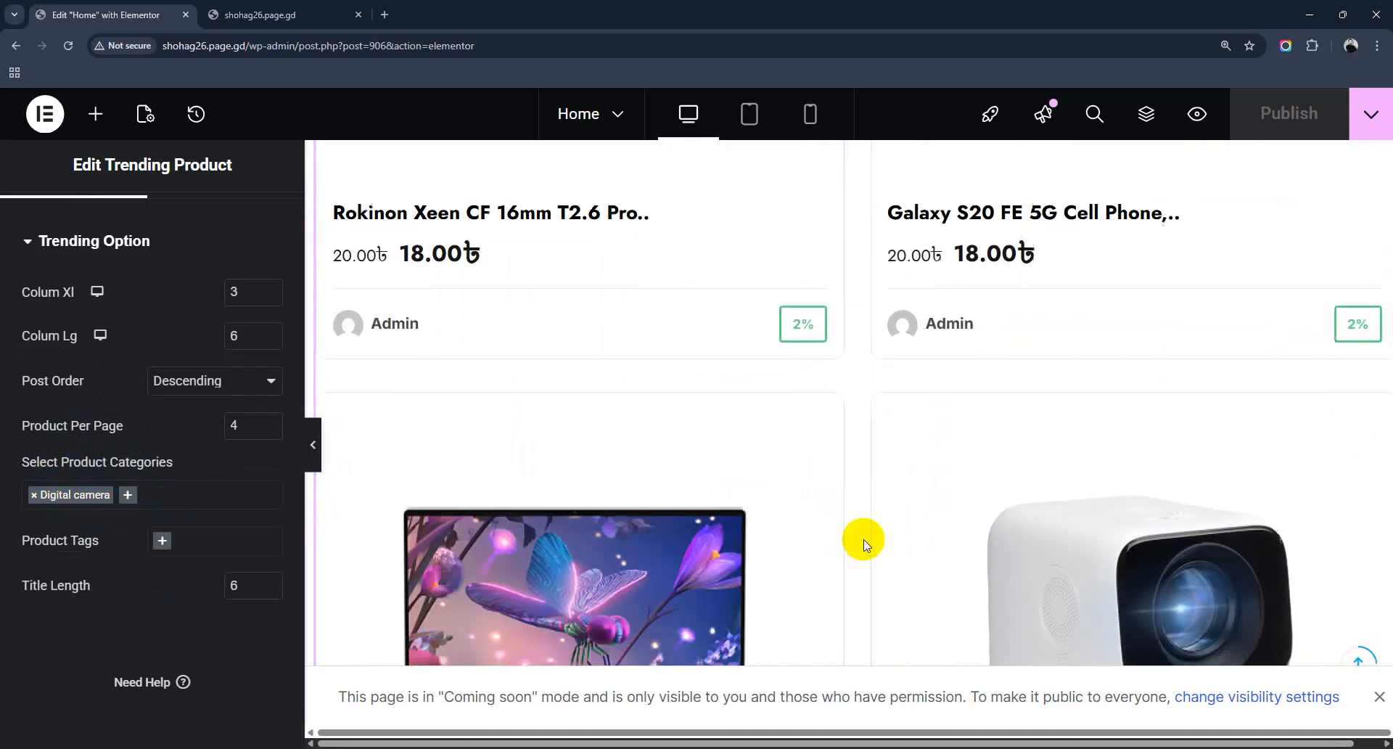
scroll(861, 541, "down", 5)
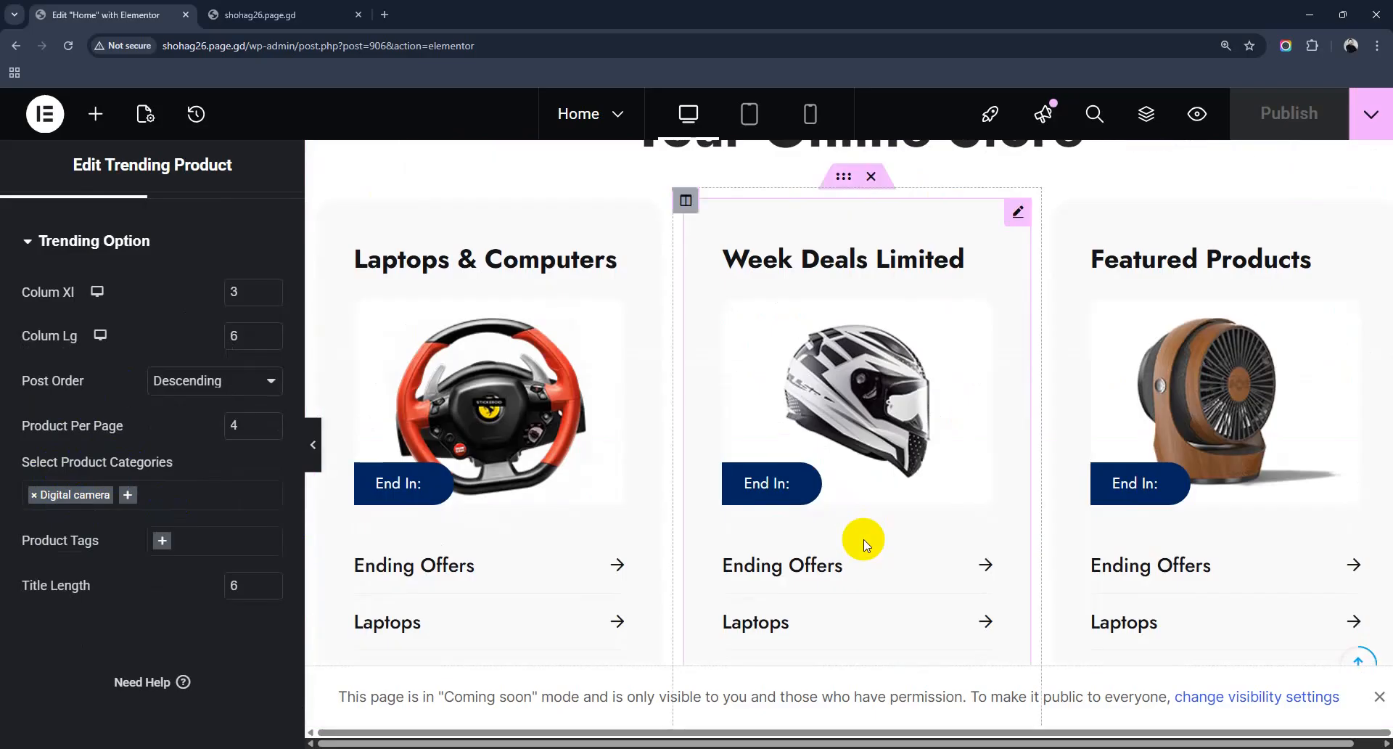
scroll(861, 540, "down", 5)
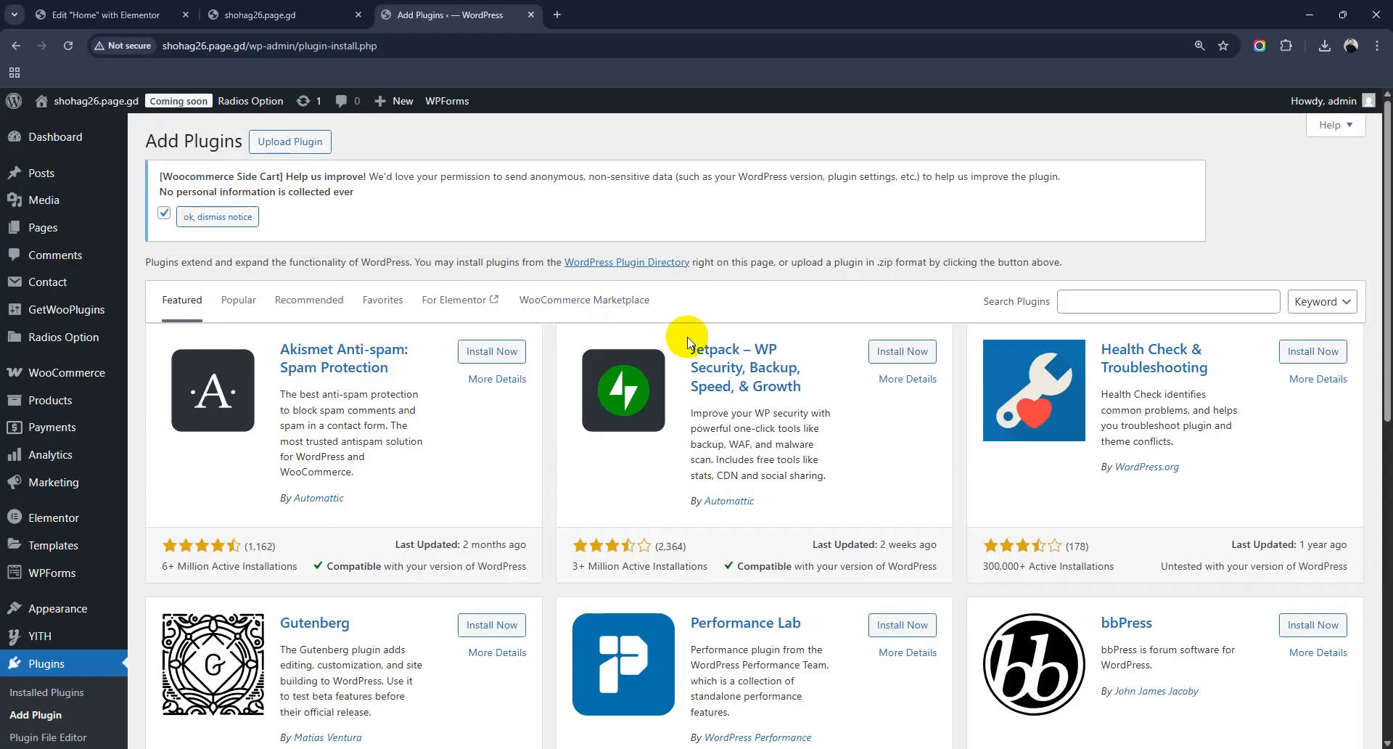
Step: Search the plugin directory for 'seo' and browse results, noting Yoast's 10+ million installations
left_click(1077, 295)
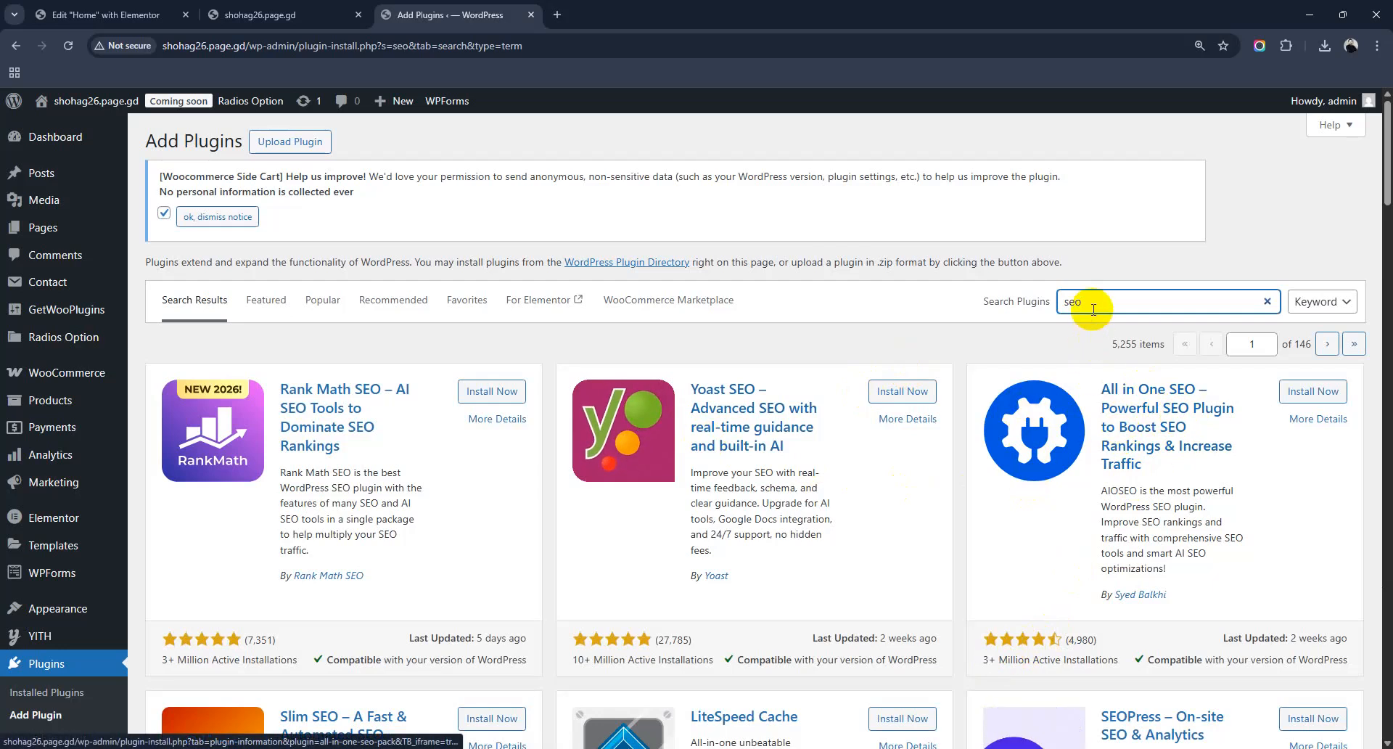
left_click_drag(1083, 307, 1063, 304)
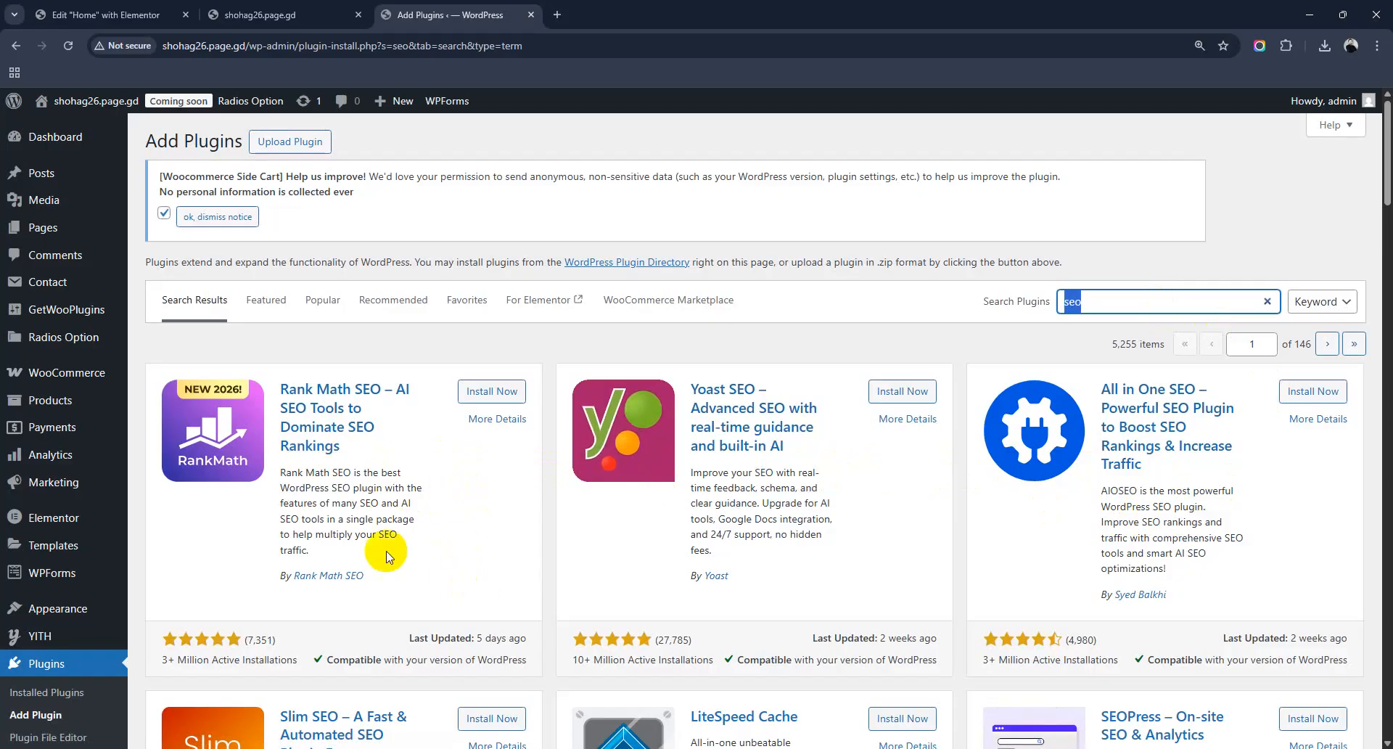
scroll(445, 529, "down", 1)
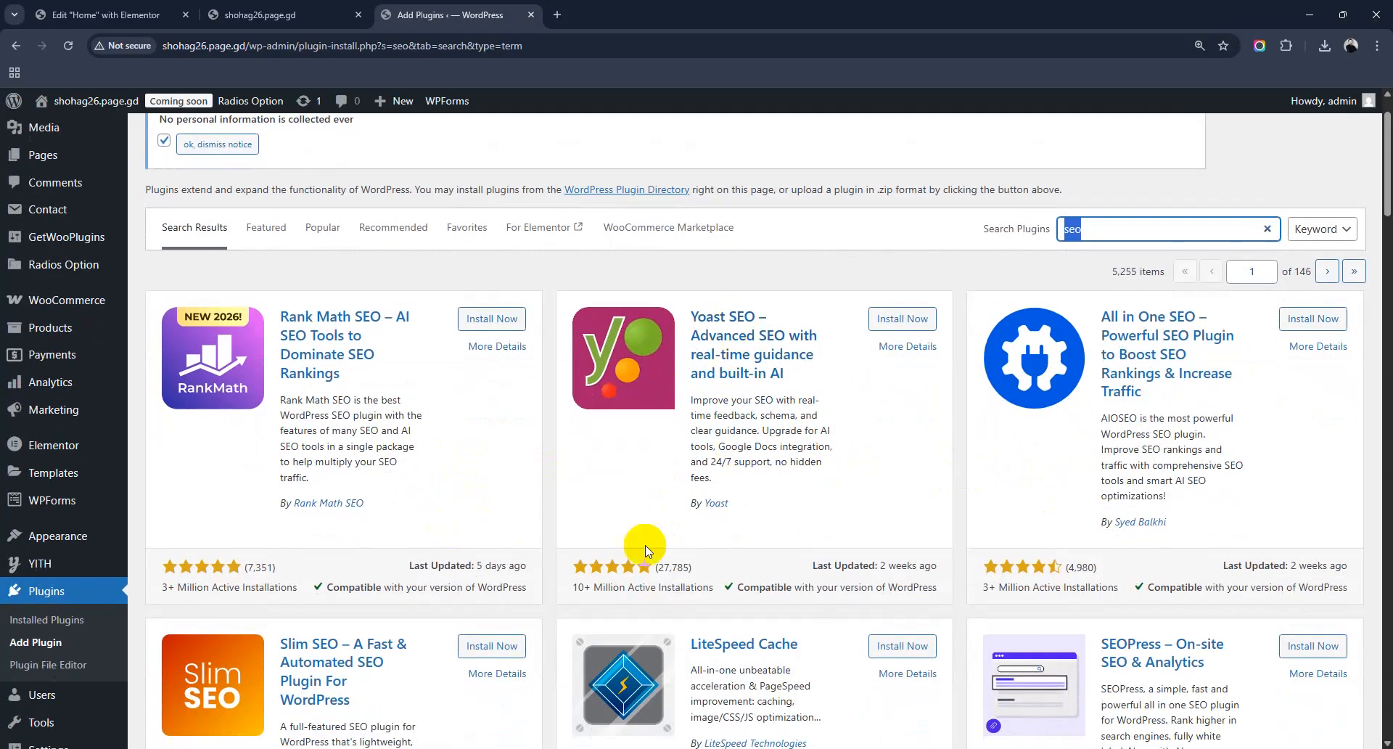
double_click(575, 587)
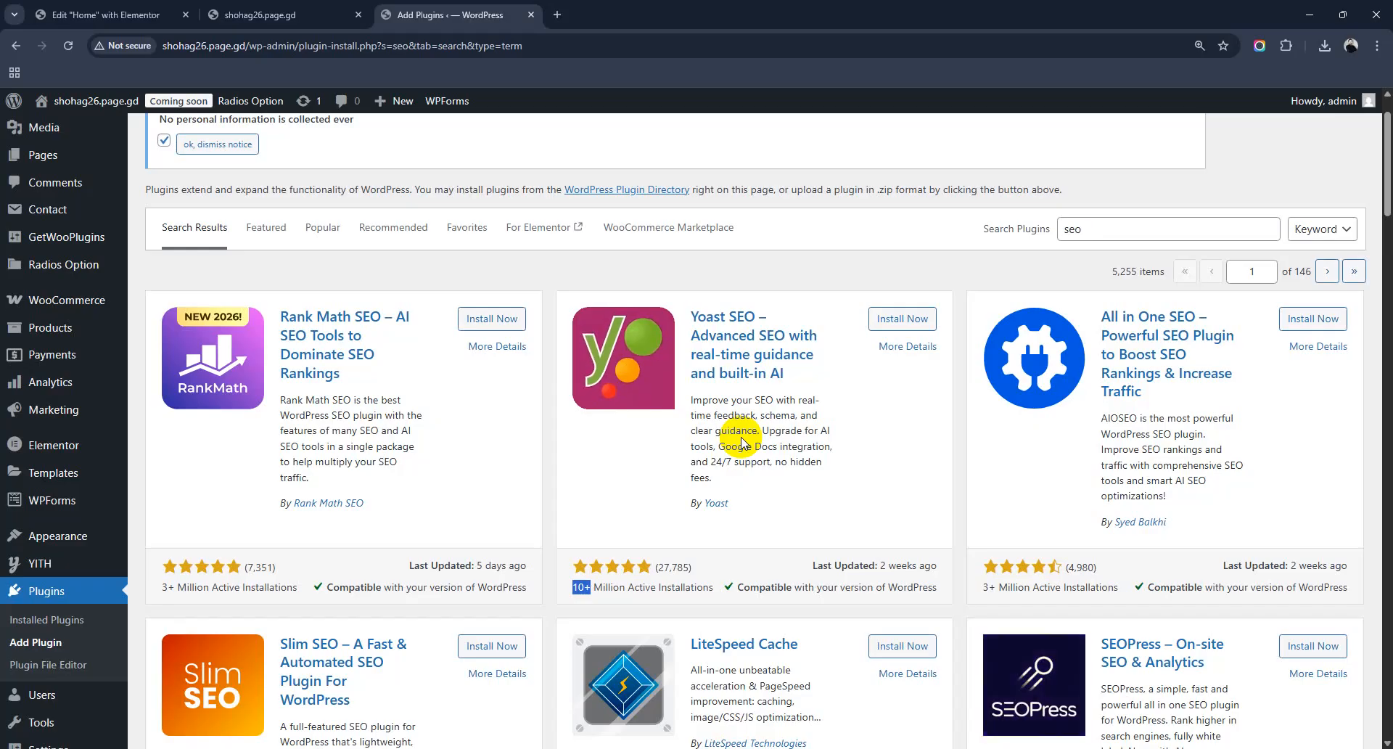
scroll(653, 457, "down", 4)
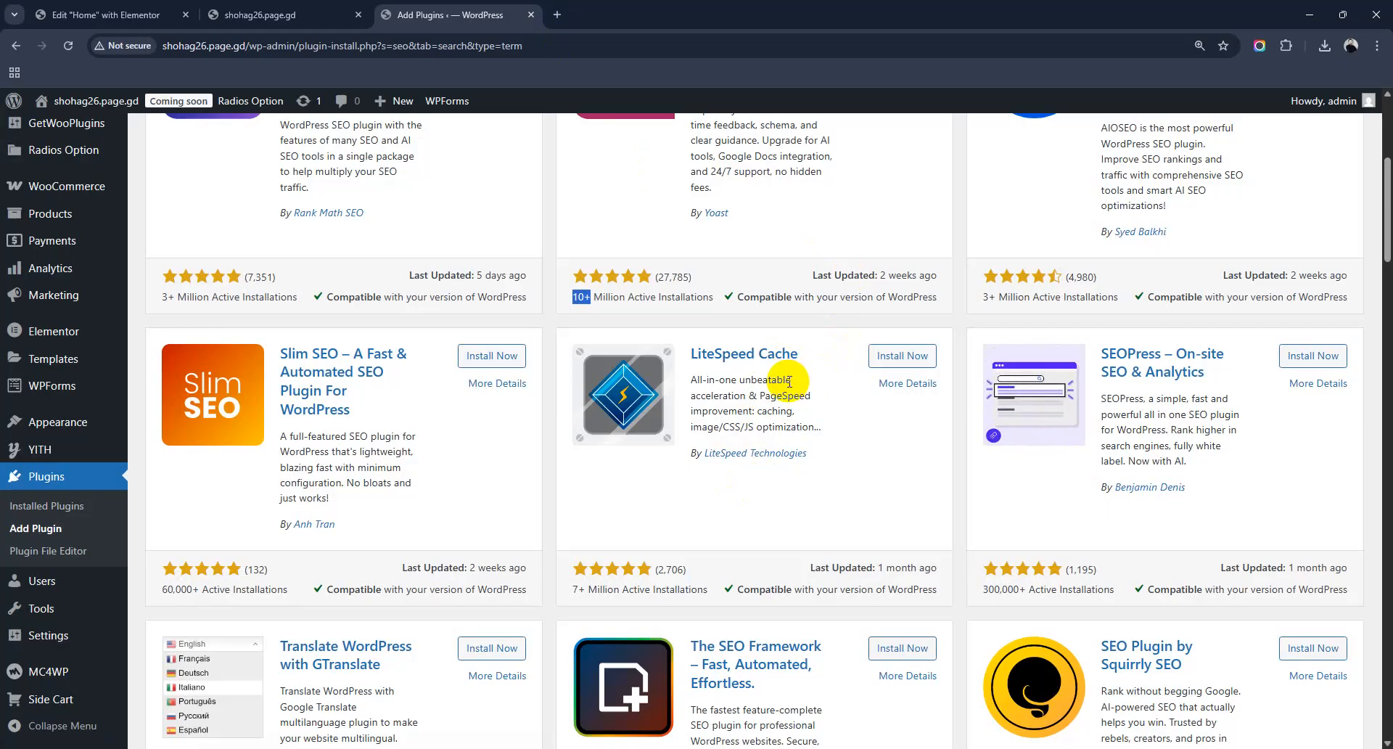
Step: Open the Fiverr homepage in a new browser tab
left_click(558, 14)
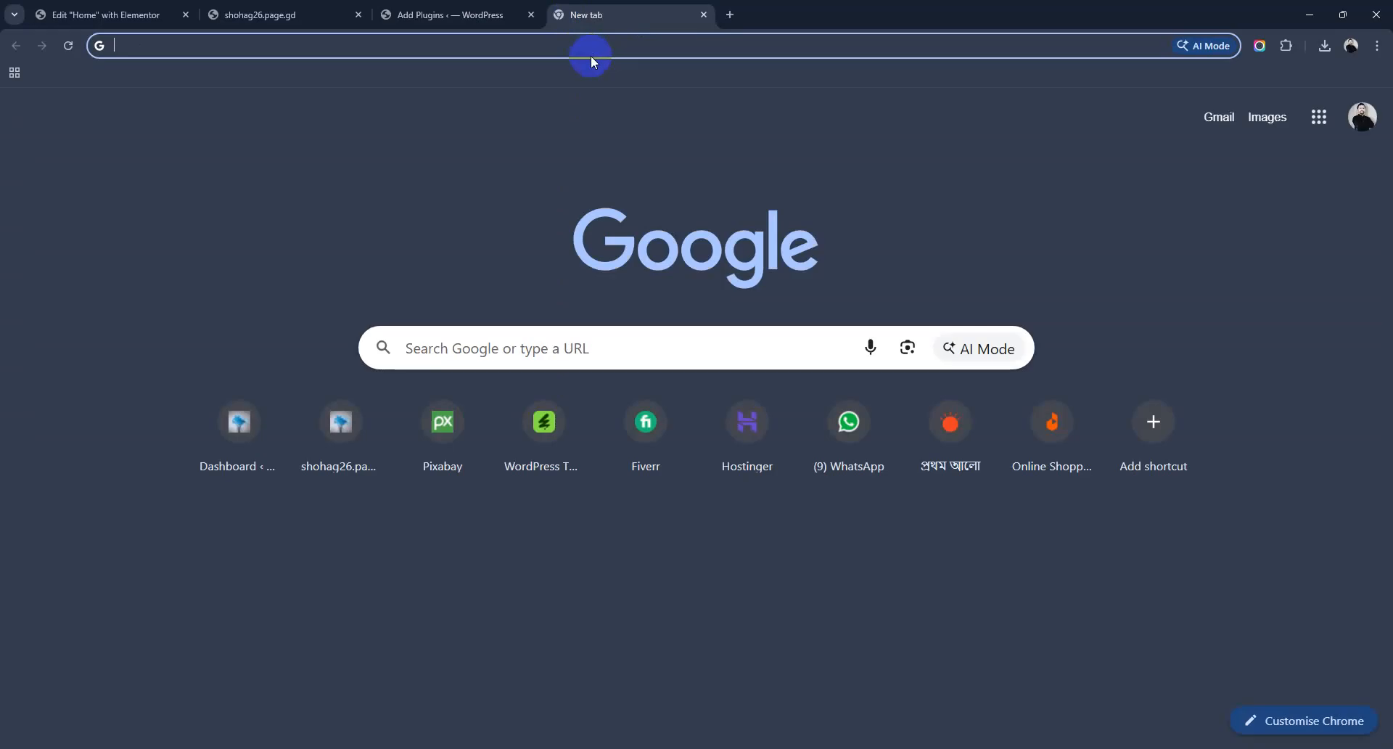
type("fiverr.com")
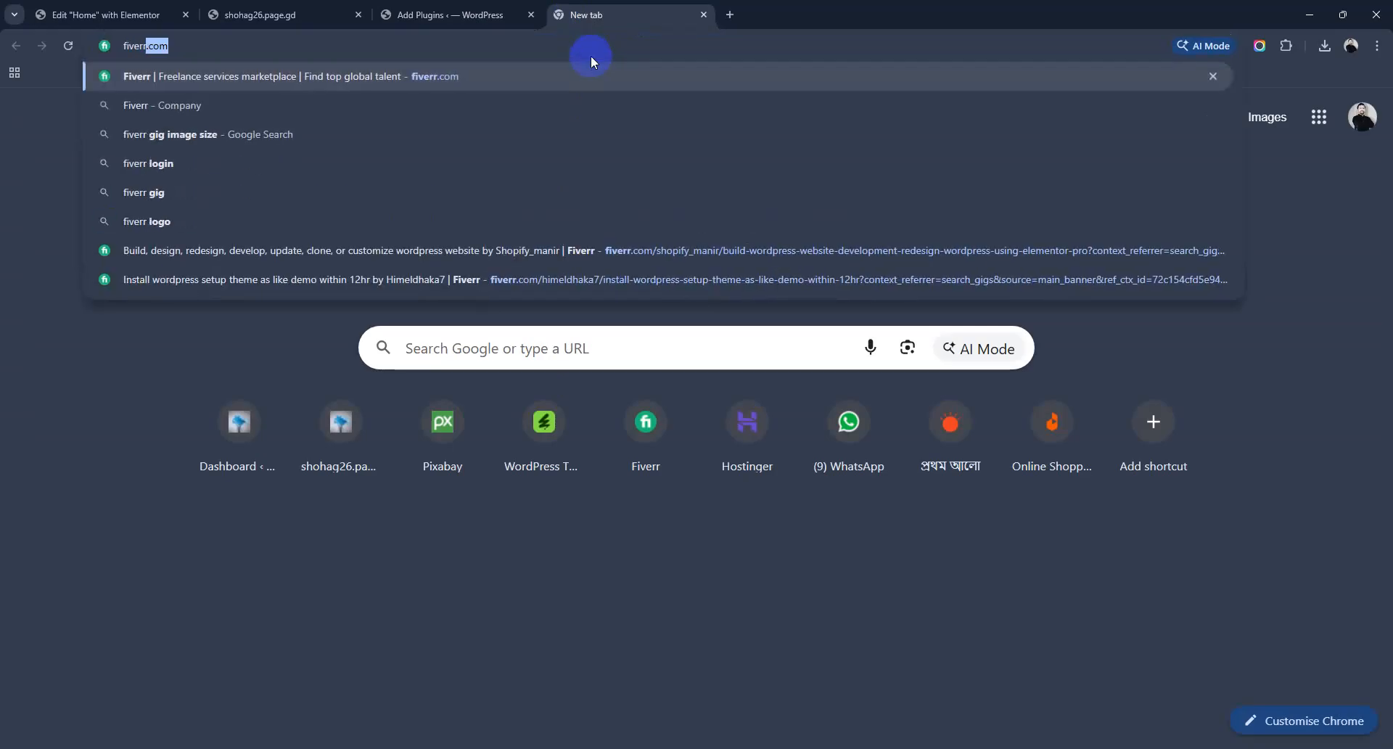
key("Return")
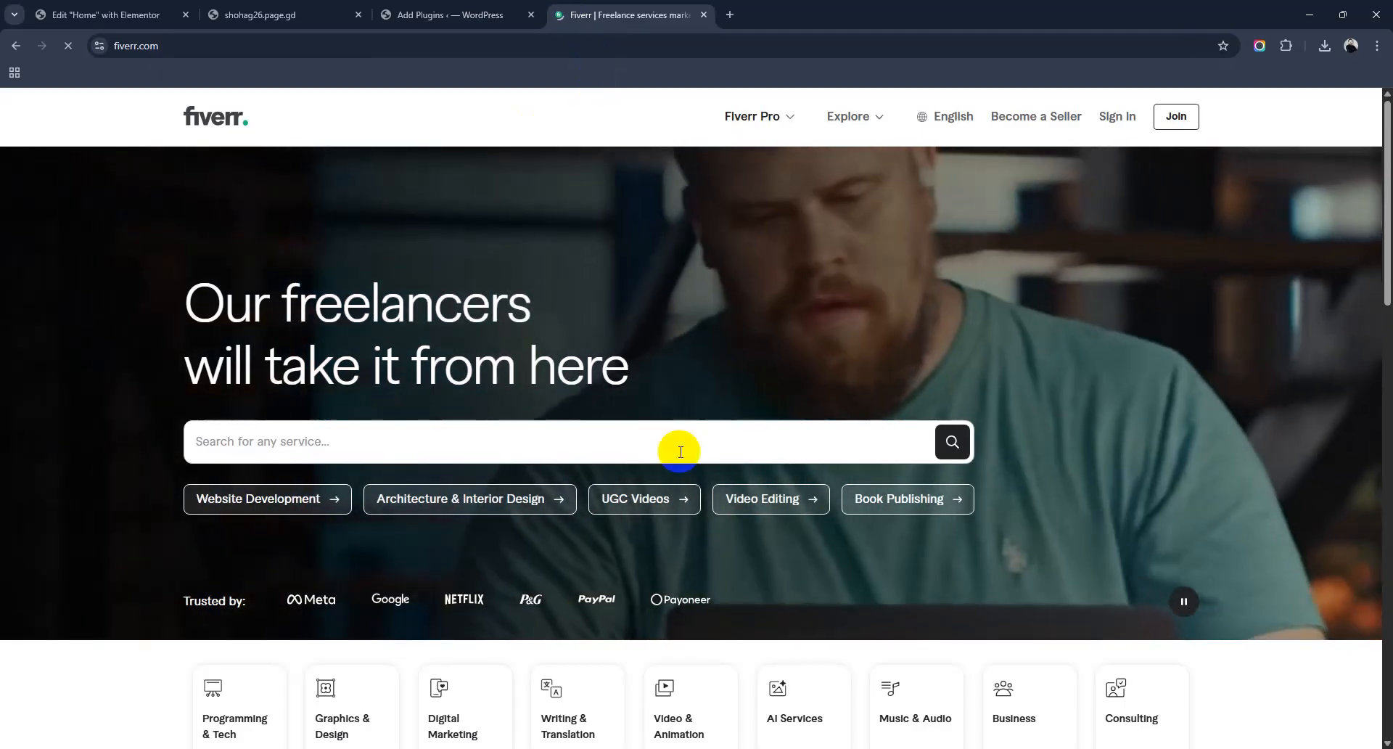
Step: Search Fiverr for 'wordpress speed optimization' using the search suggestion
left_click(582, 451)
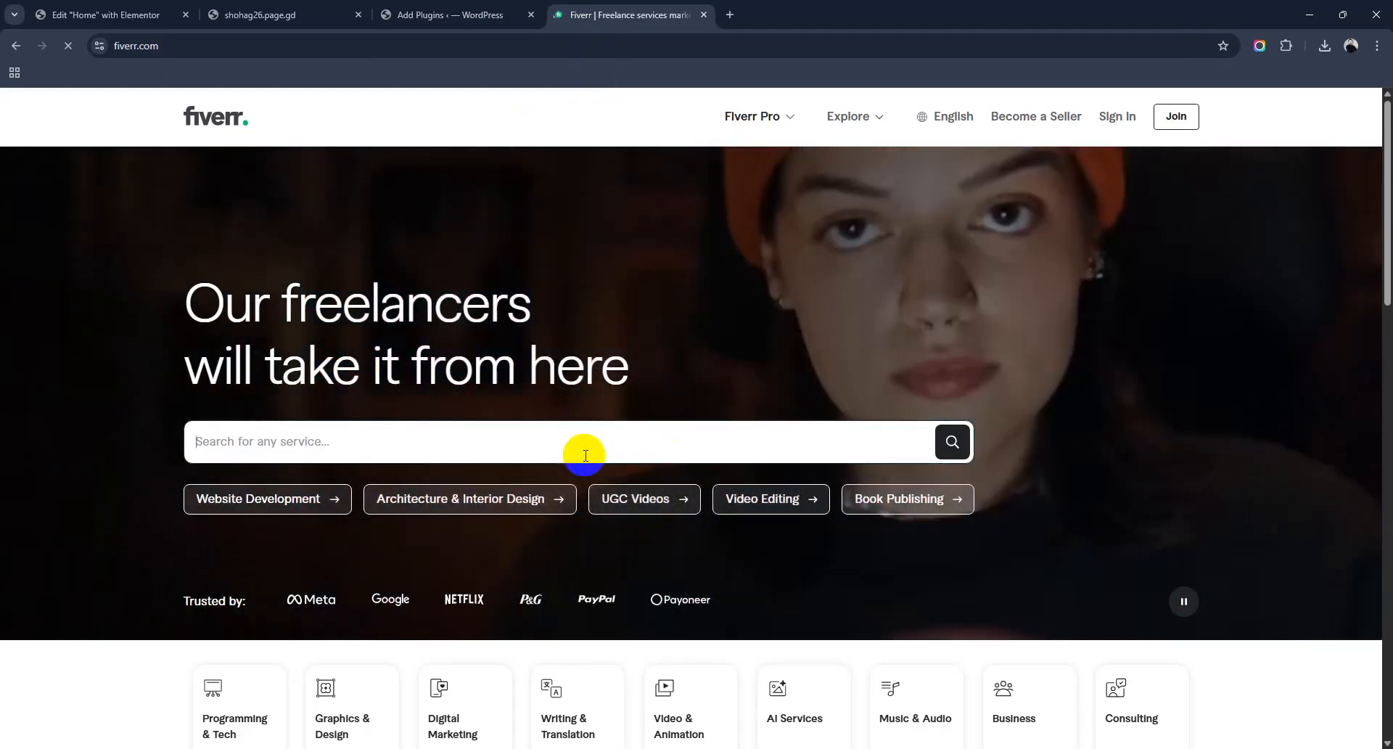
type("speed optiu")
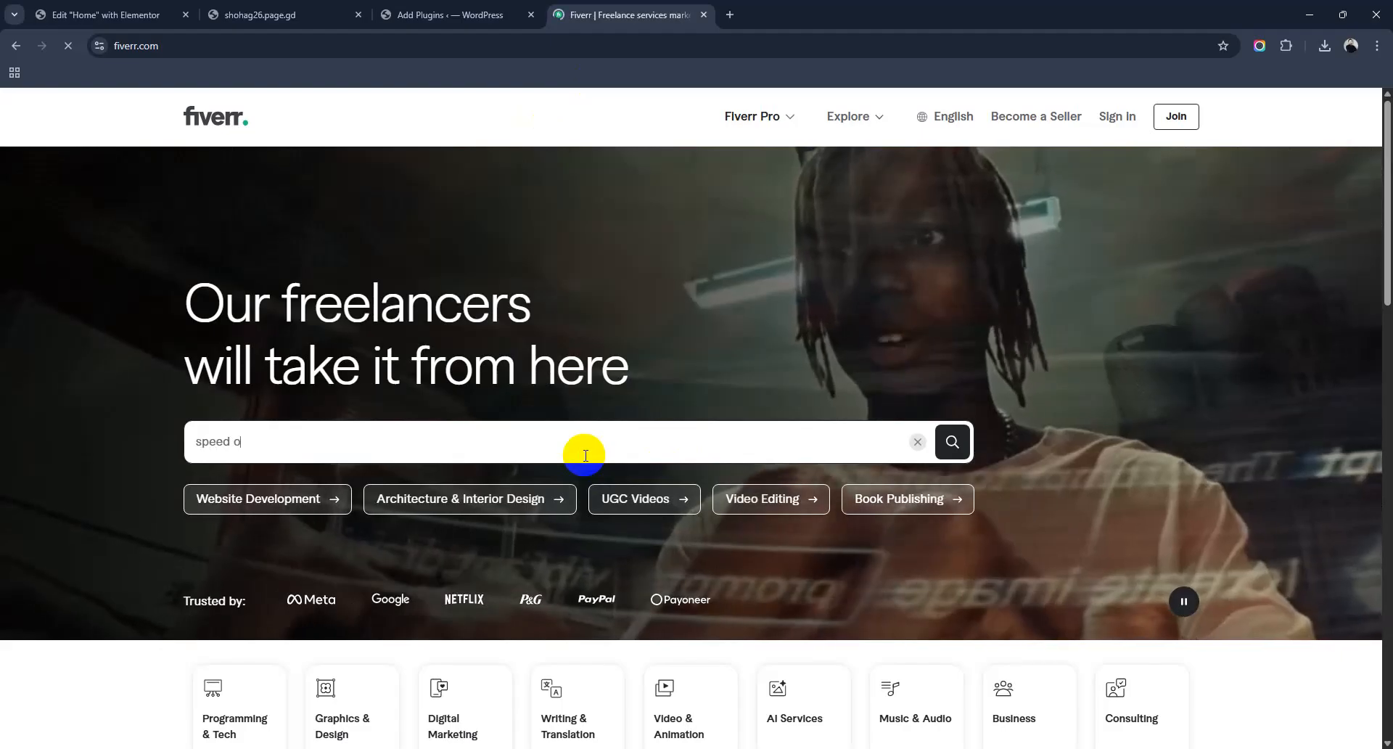
key("BackSpace")
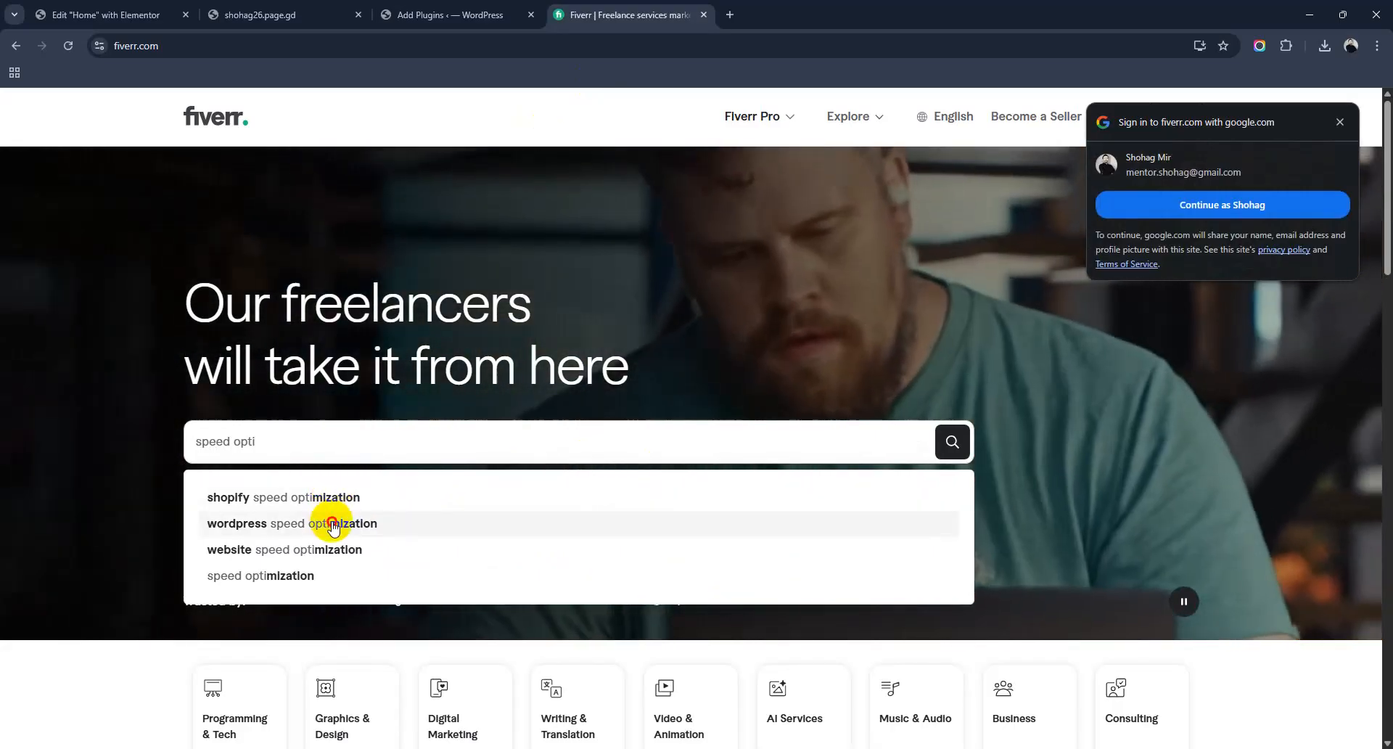
left_click(336, 523)
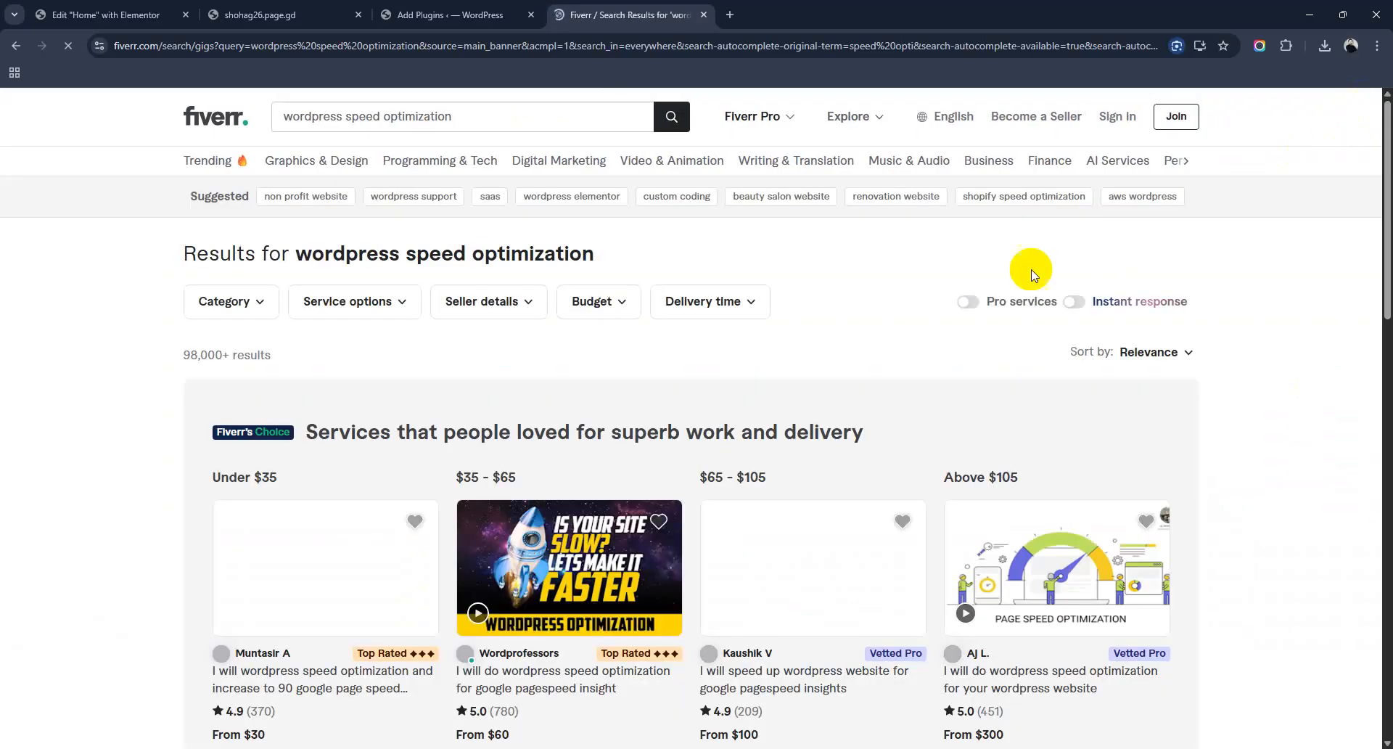
Step: Note the 98,000+ results count, dismiss the Google sign-in prompt and browse the gigs
left_click_drag(183, 362, 226, 363)
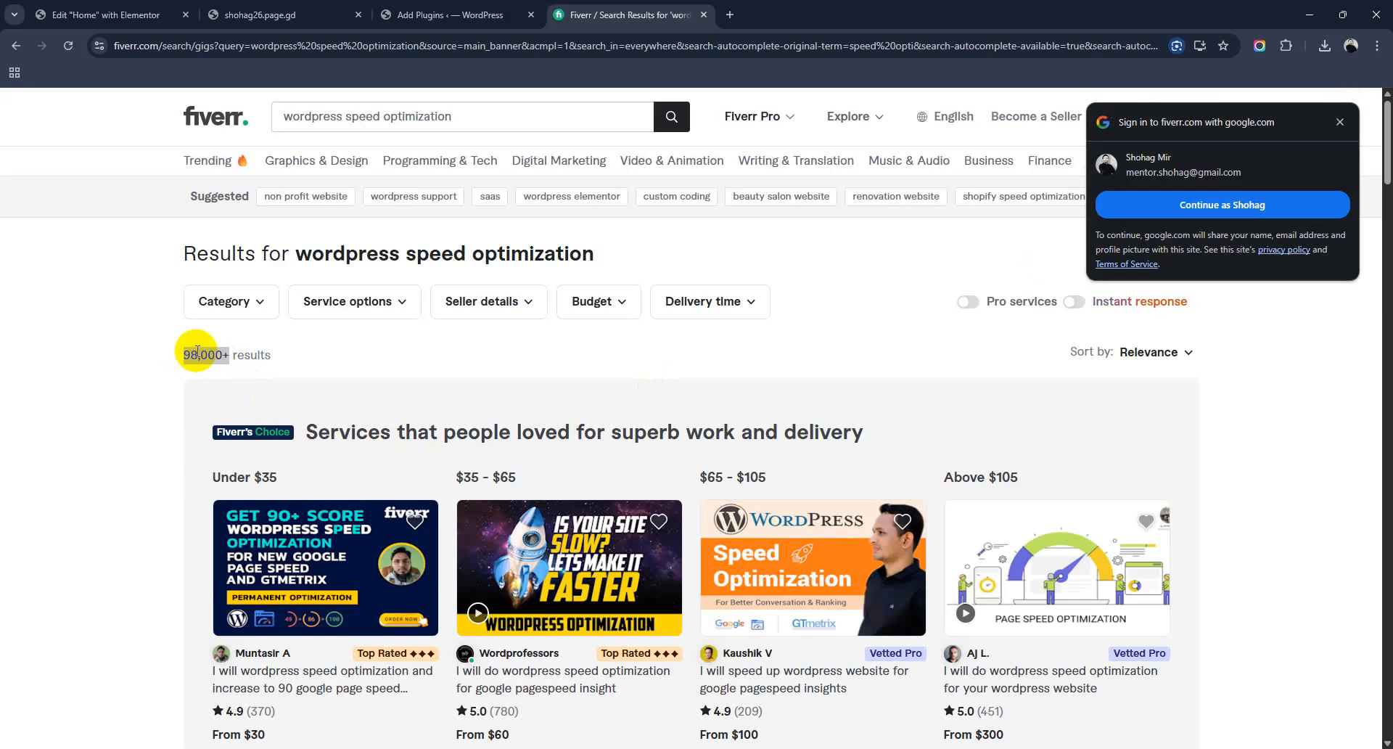
left_click(1340, 123)
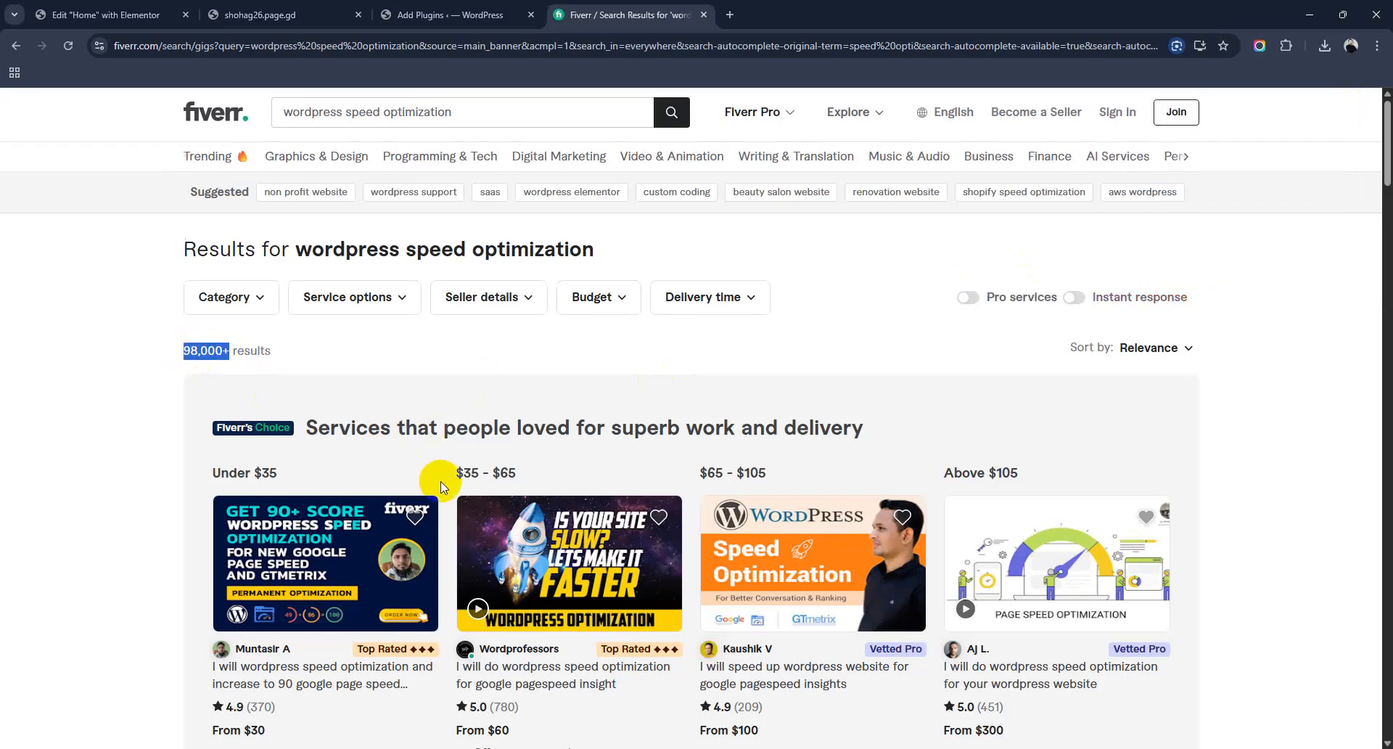
scroll(441, 486, "down", 3)
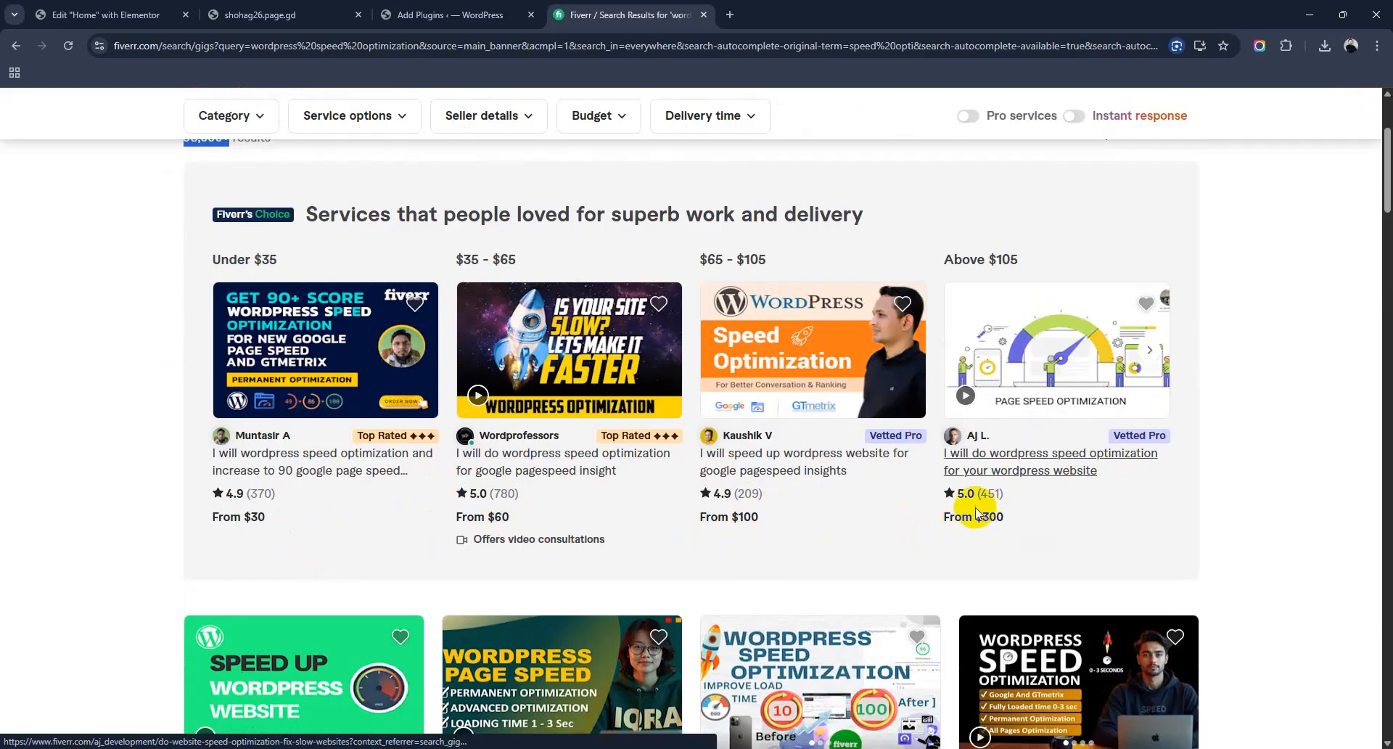
scroll(983, 517, "down", 6)
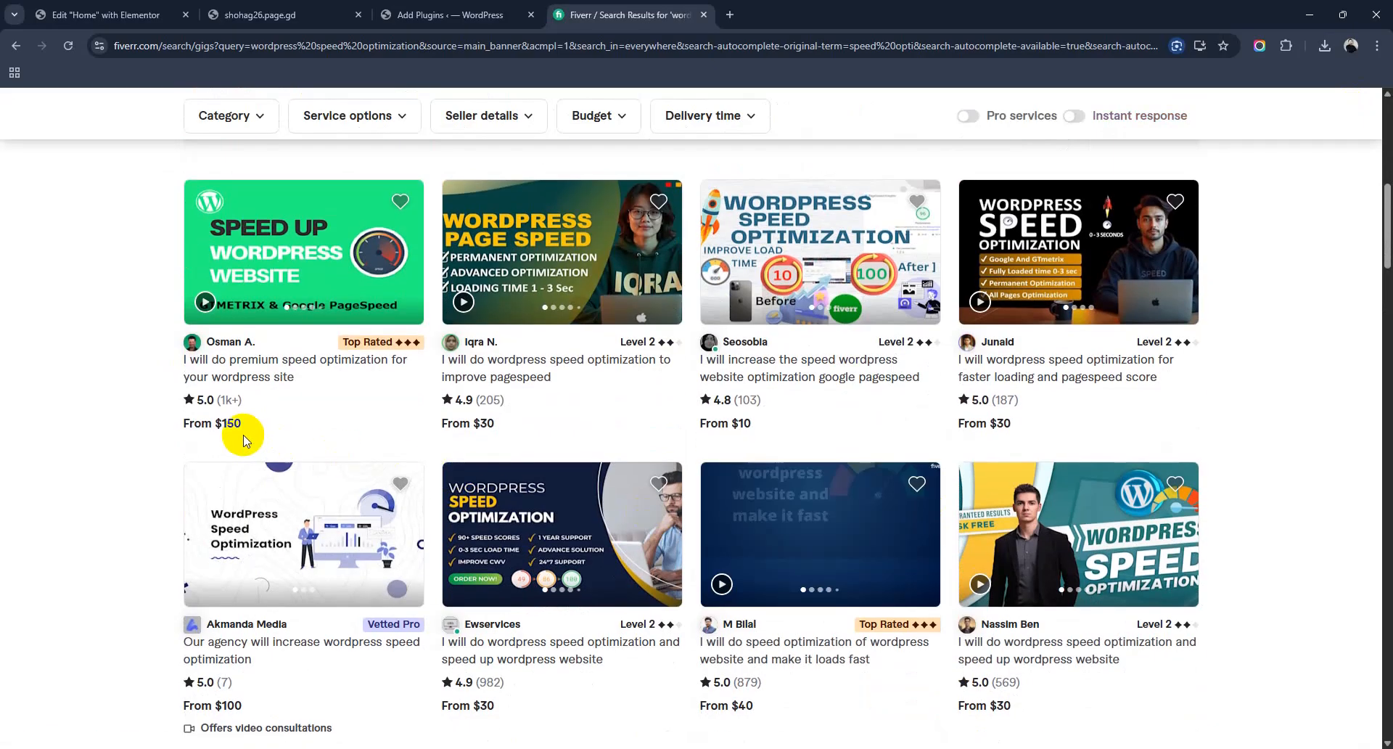
Step: Open the $150 premium, improve pagespeed, $10 and faster loading gigs in background tabs
middle_click(302, 363)
middle_click(533, 384)
middle_click(751, 377)
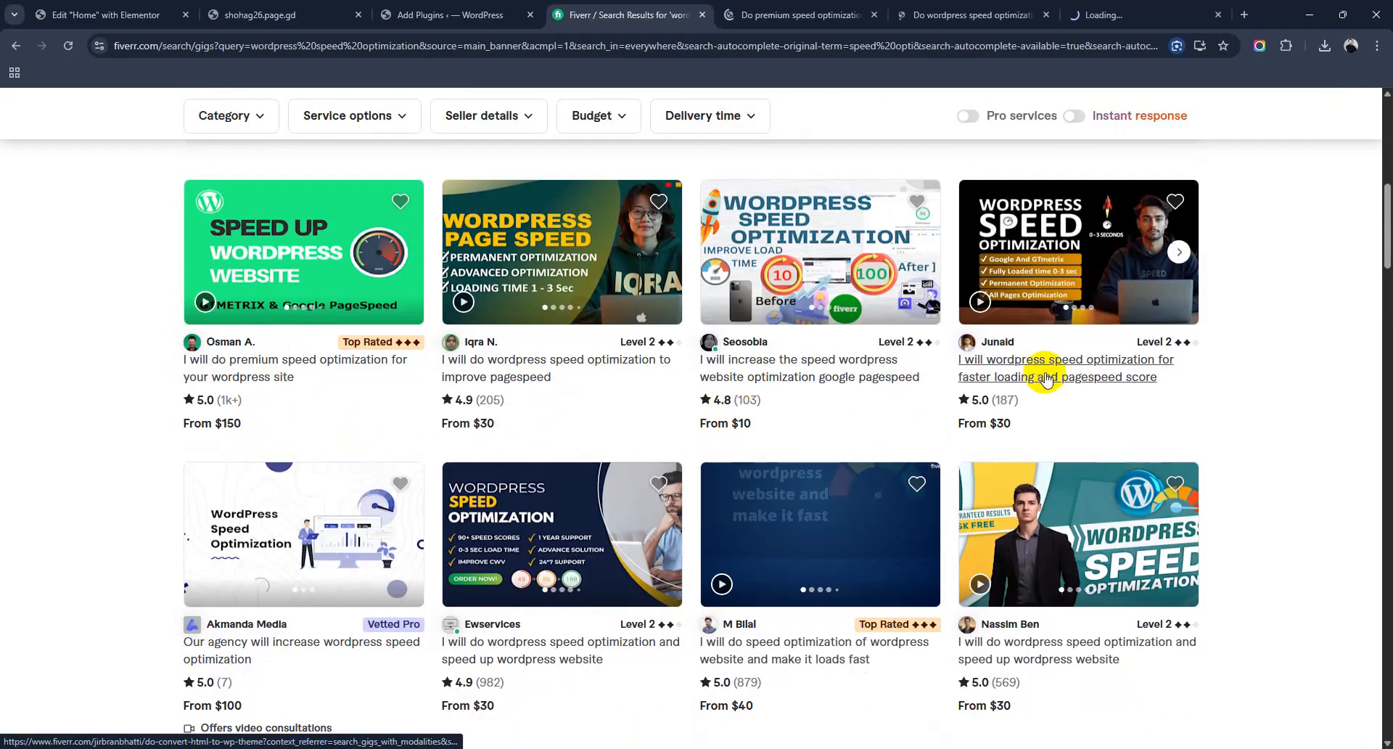
middle_click(1046, 379)
Step: Open the Under $35, $35–$65 and $65–$105 Fiverr's Choice gigs, then view the premium gig
scroll(363, 420, "up", 5)
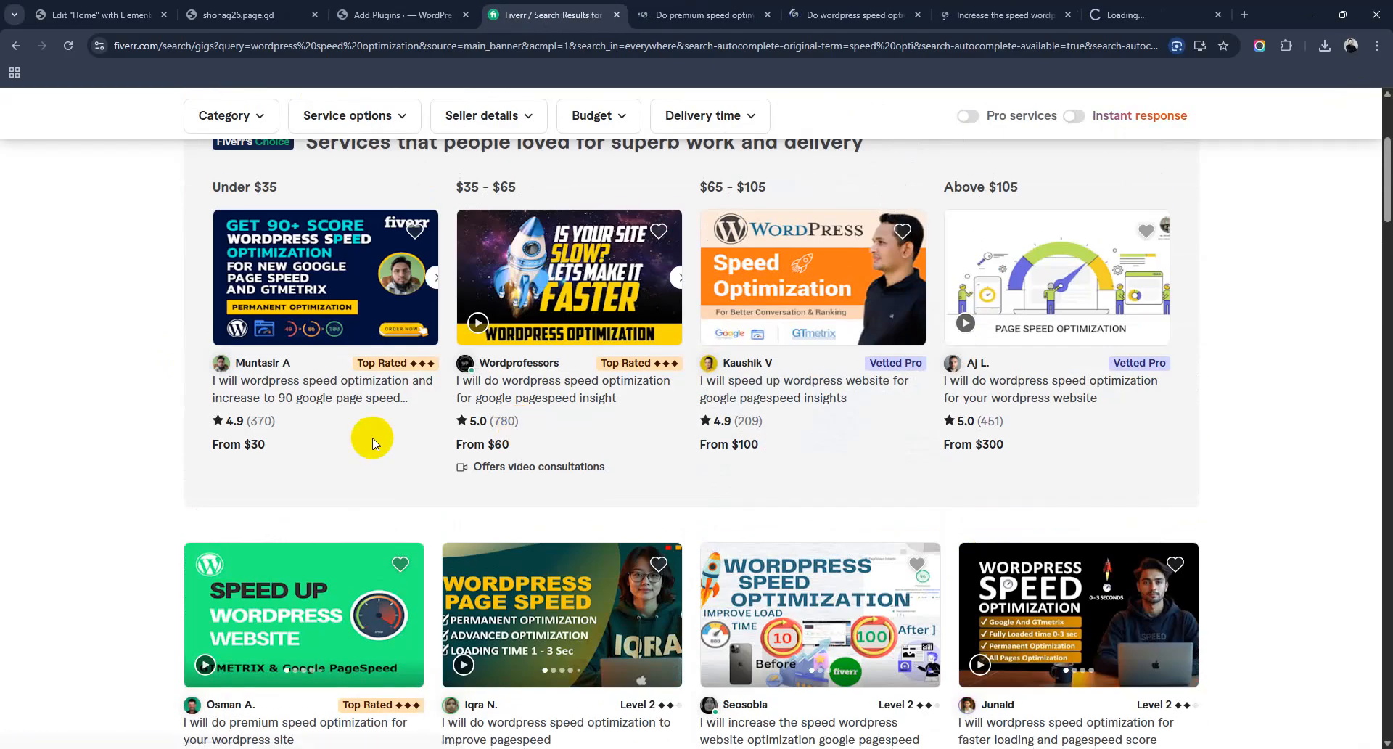
middle_click(324, 408)
middle_click(621, 392)
middle_click(768, 399)
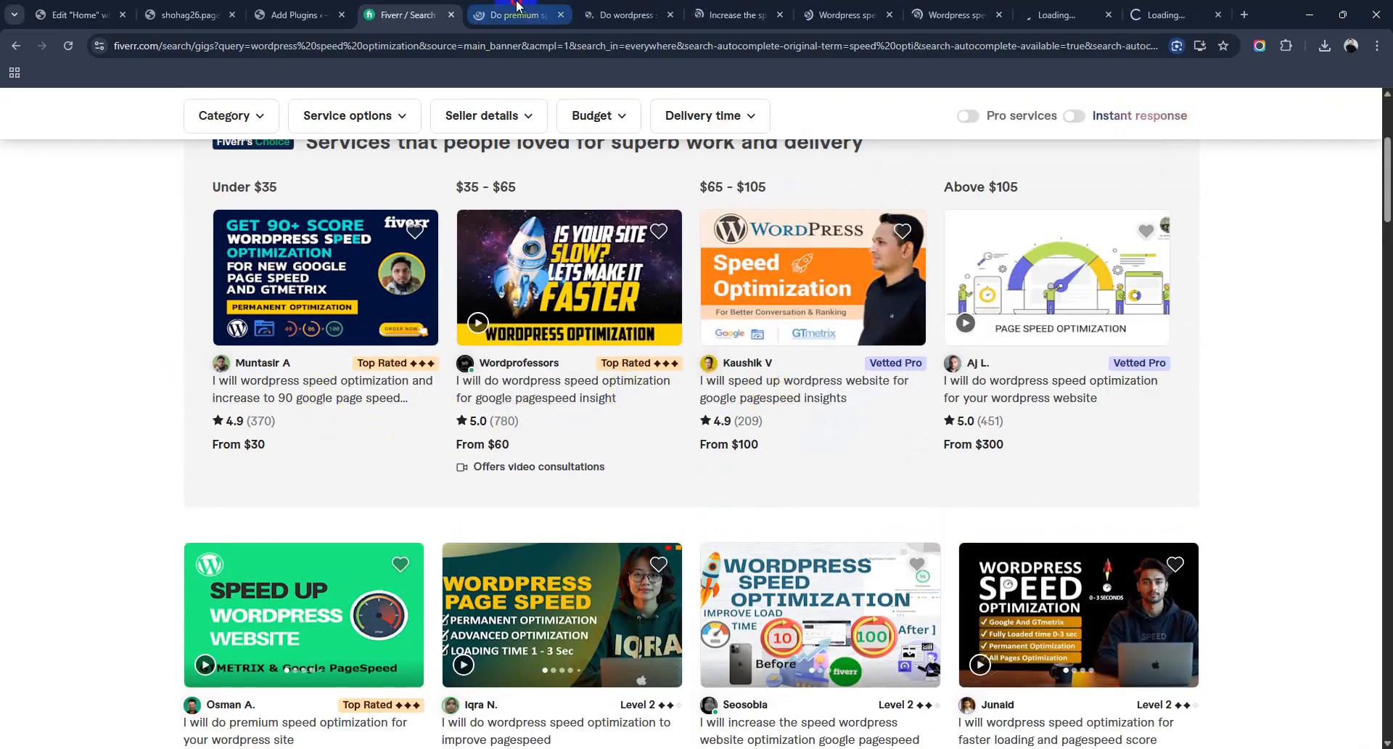
left_click(517, 6)
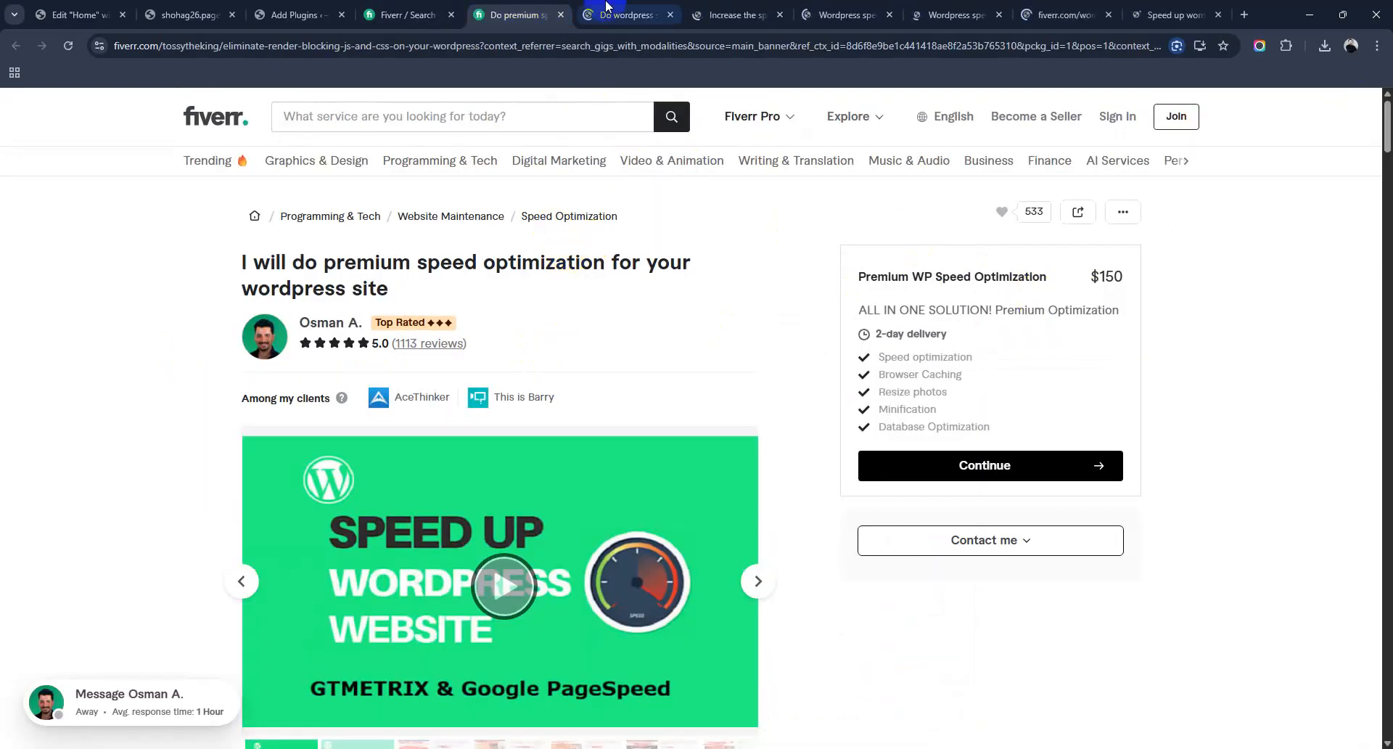
Step: Check the improve pagespeed gig's 1-order queue and $60 Premium, then the next gig's $70 Premium
left_click(606, 5)
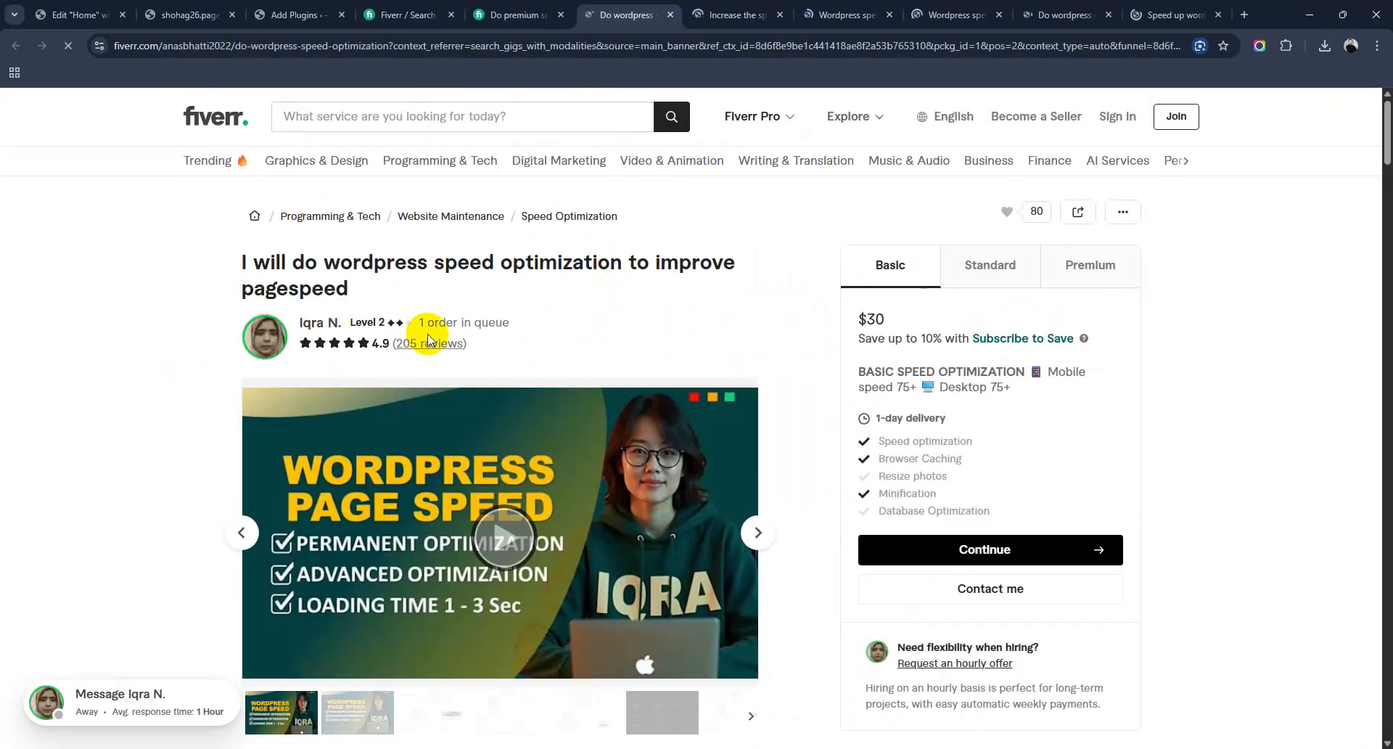
left_click_drag(419, 321, 600, 324)
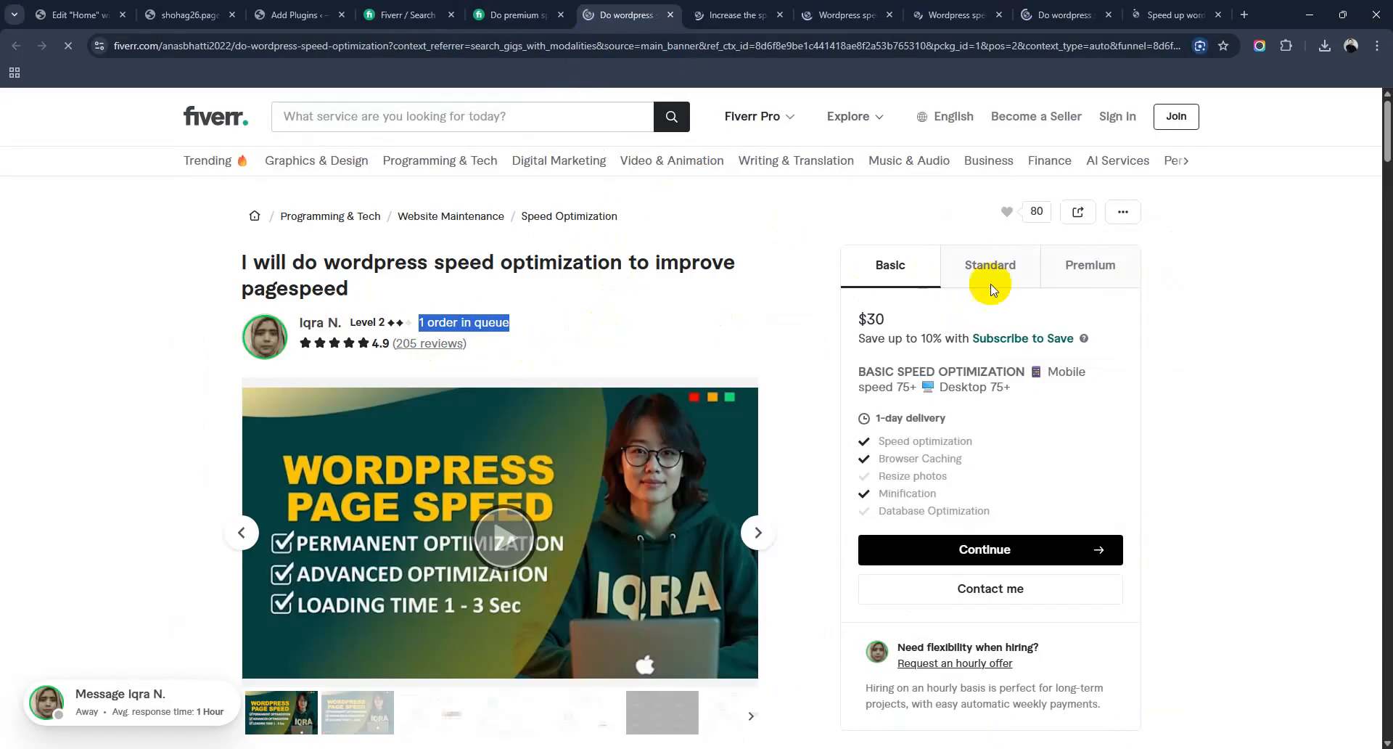
left_click(1125, 266)
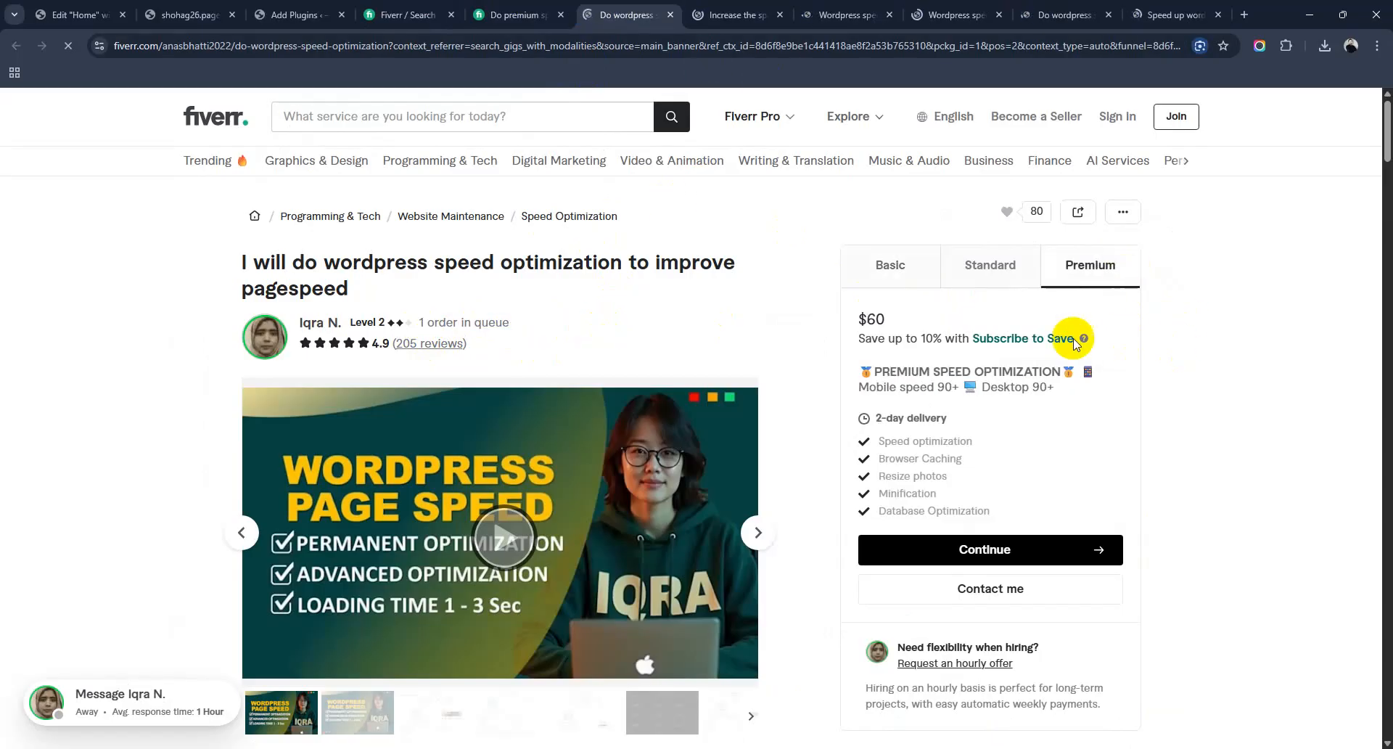
left_click(725, 6)
key("ctrl+Tab")
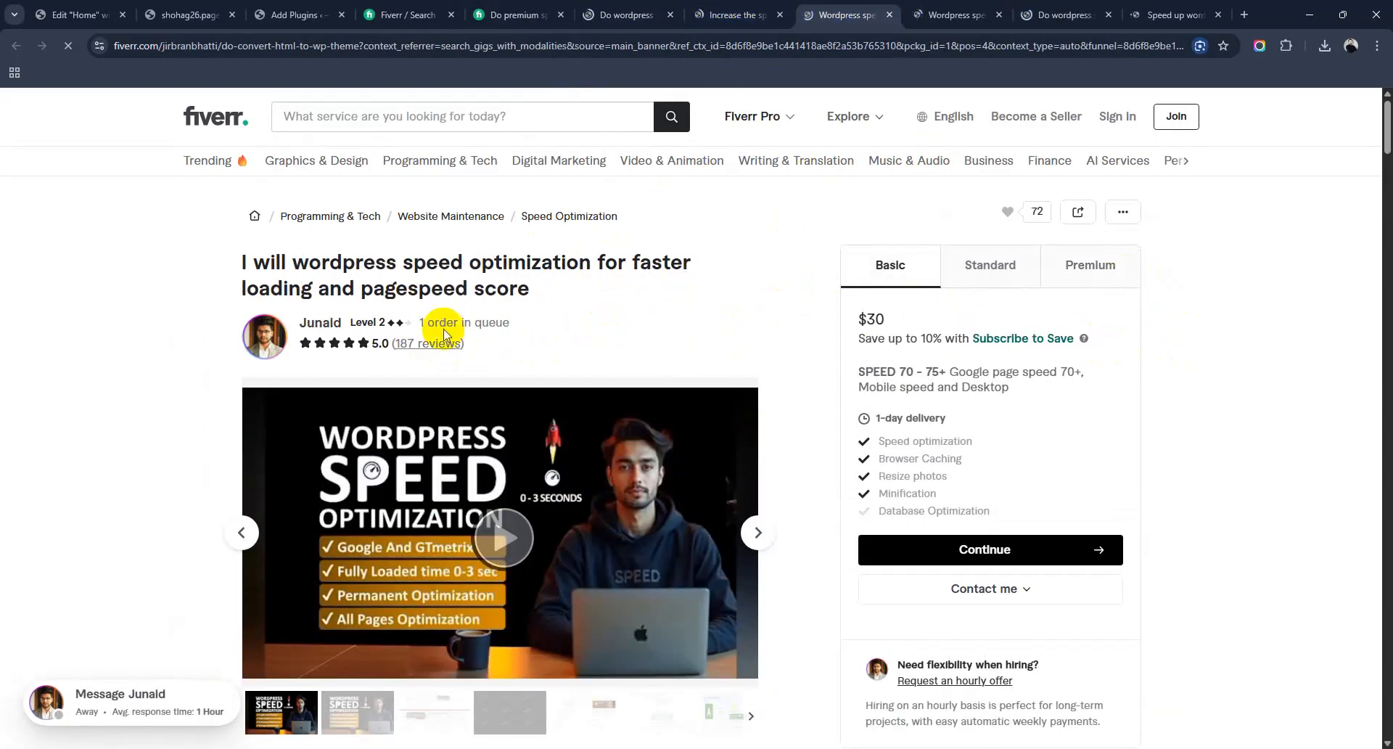
left_click(1077, 266)
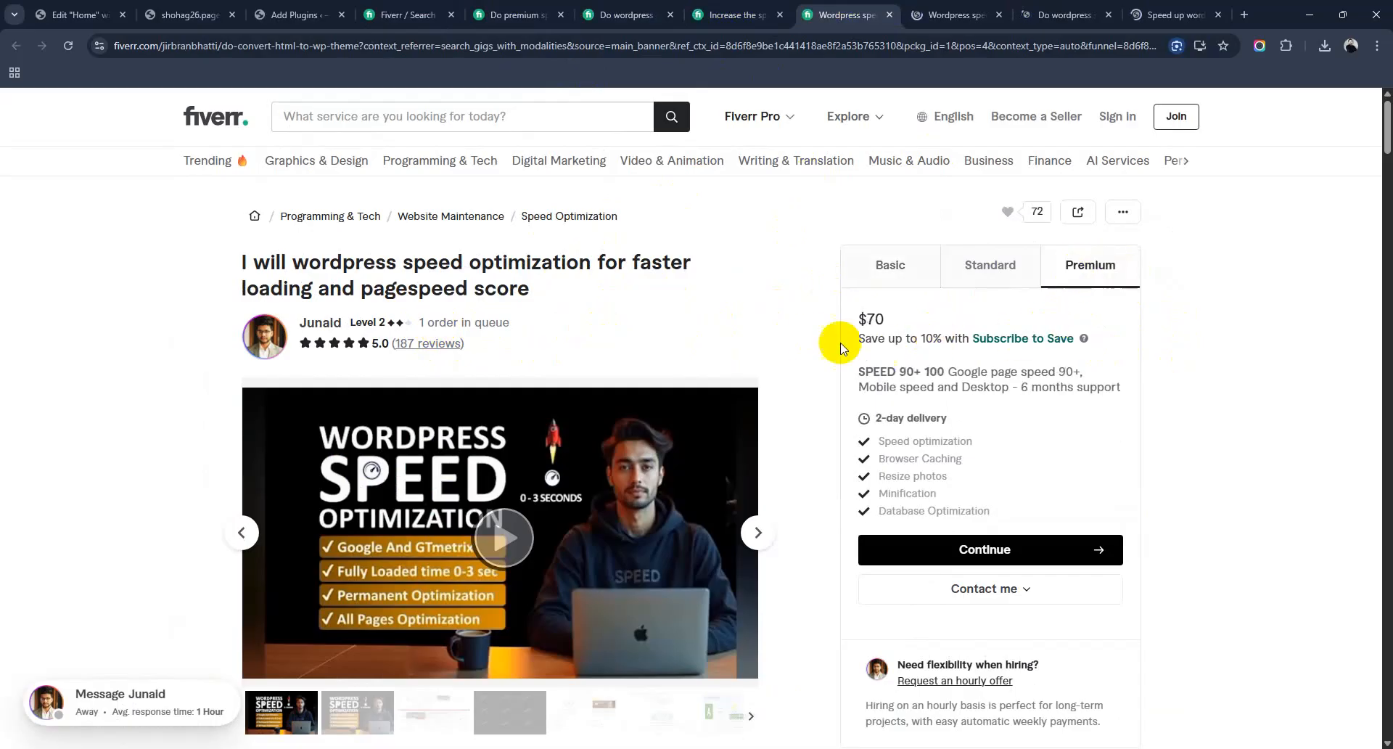
Step: Review the 90+ GTmetrix gig and the google pagespeed insight gig's order queue note
left_click(956, 15)
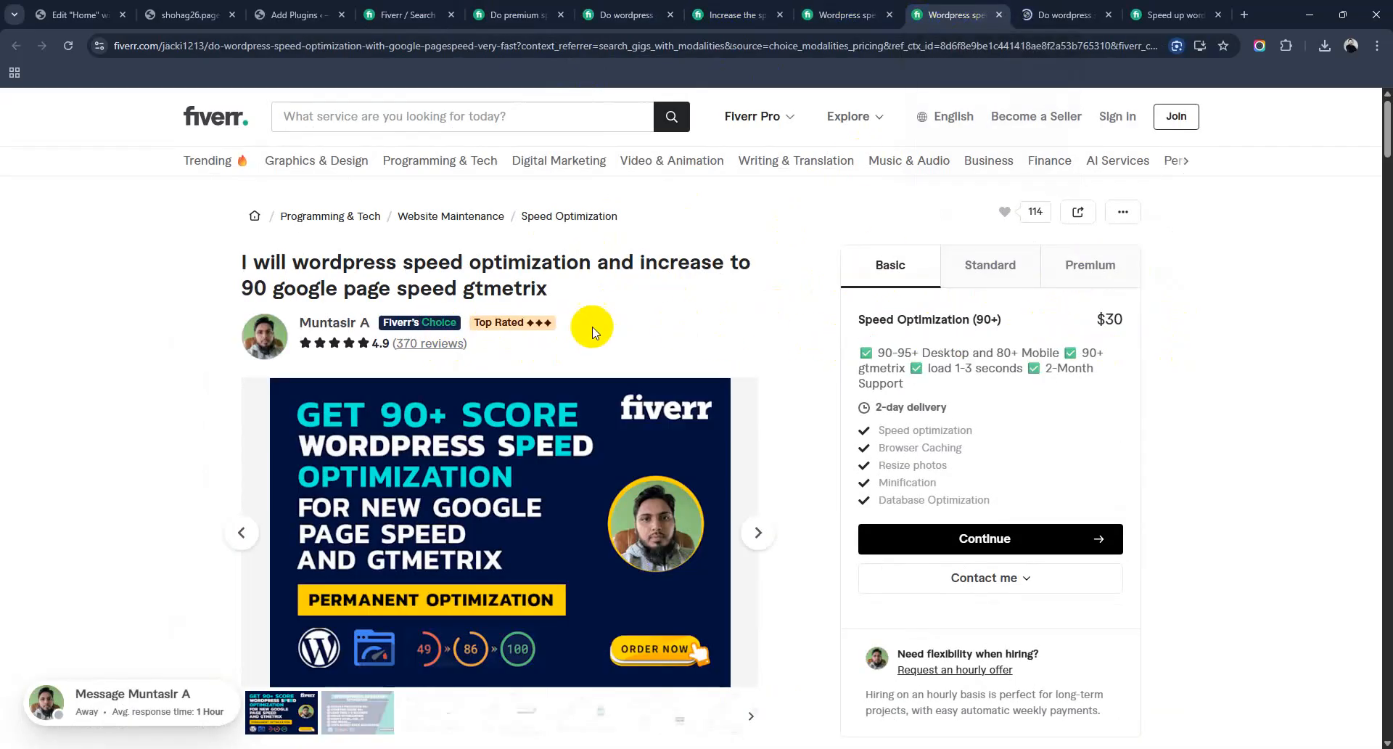
left_click(1063, 14)
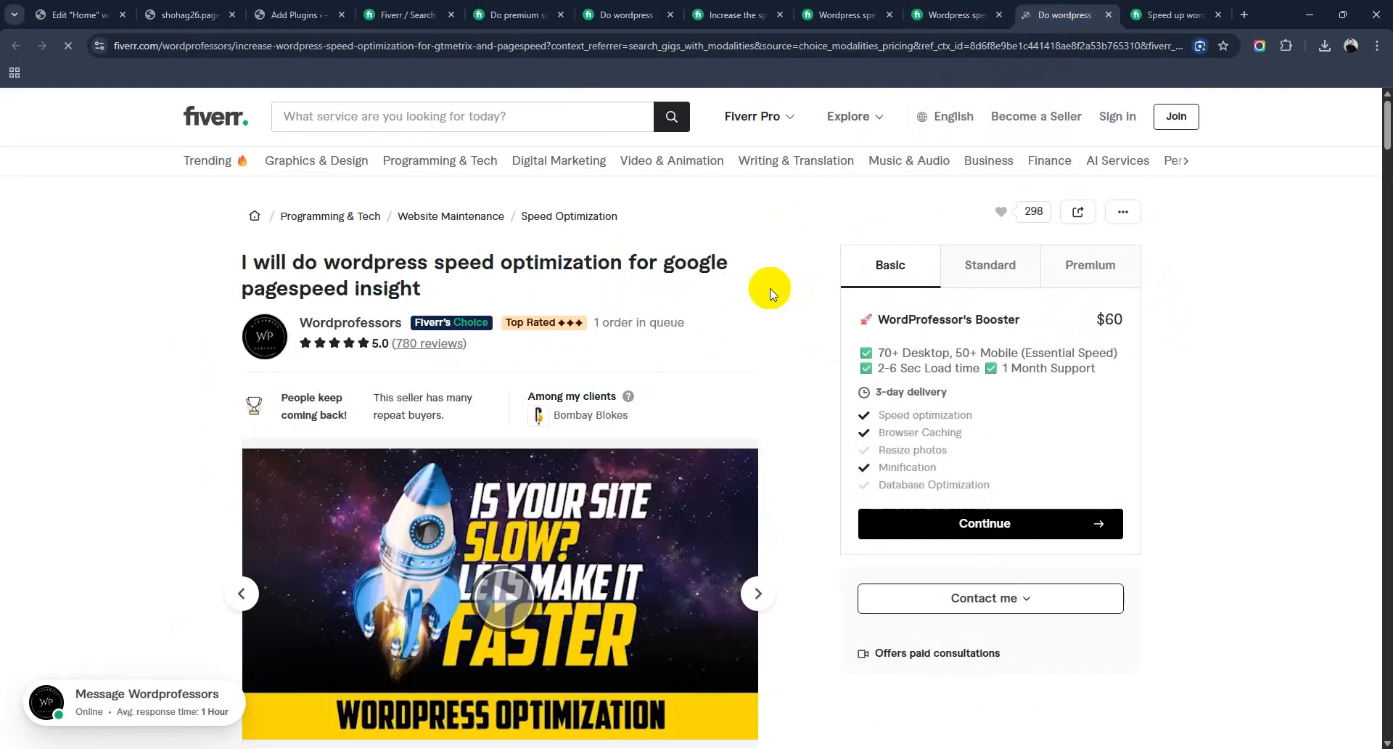
left_click_drag(609, 323, 677, 325)
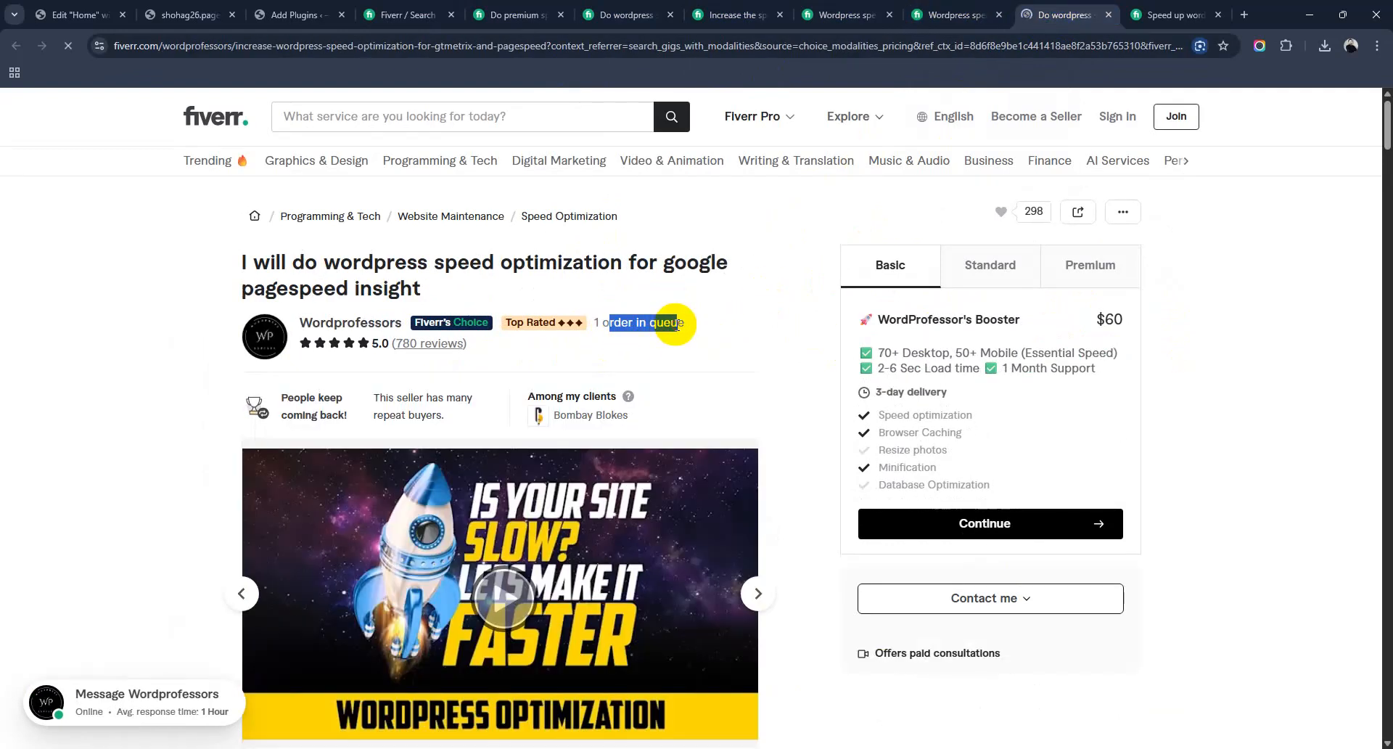
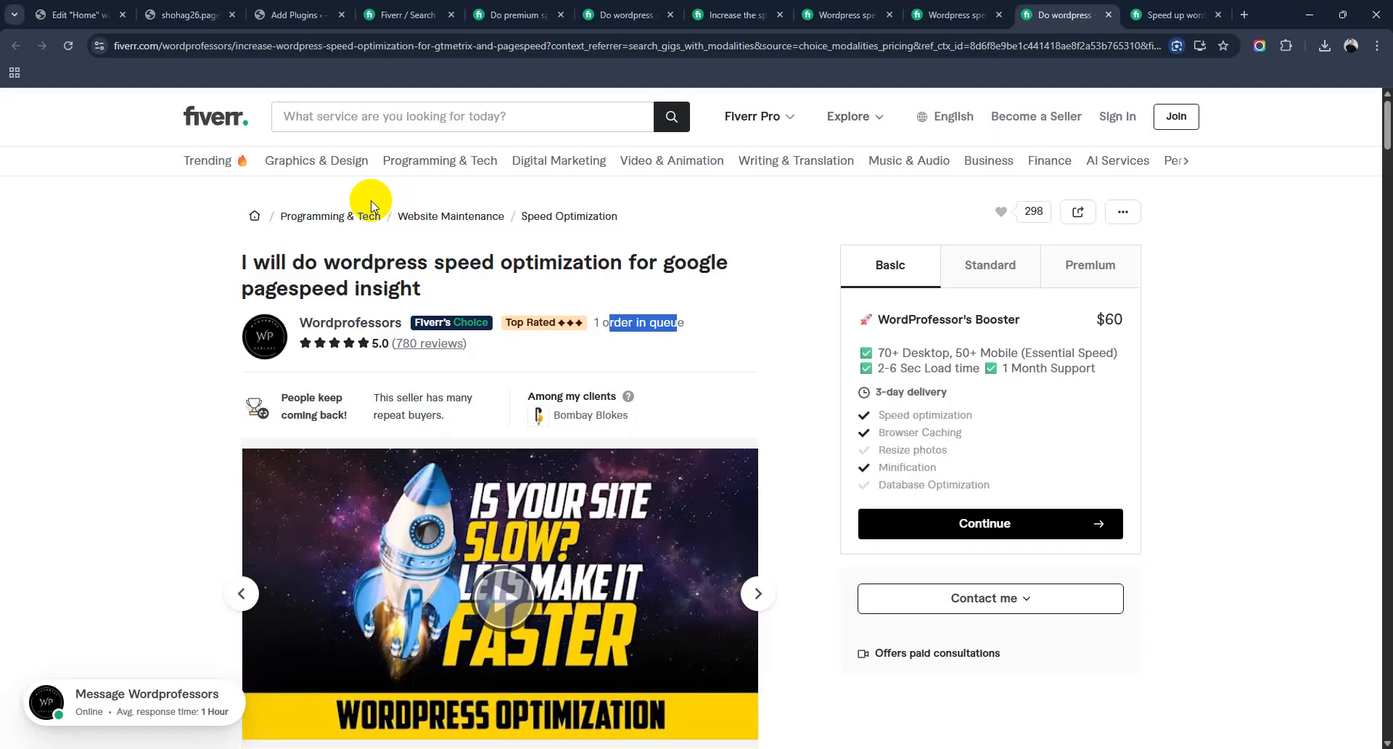
Step: Glance at the Elementor Home editor and live front page, then return to the SEO plugin results
mouse_move(419, 330)
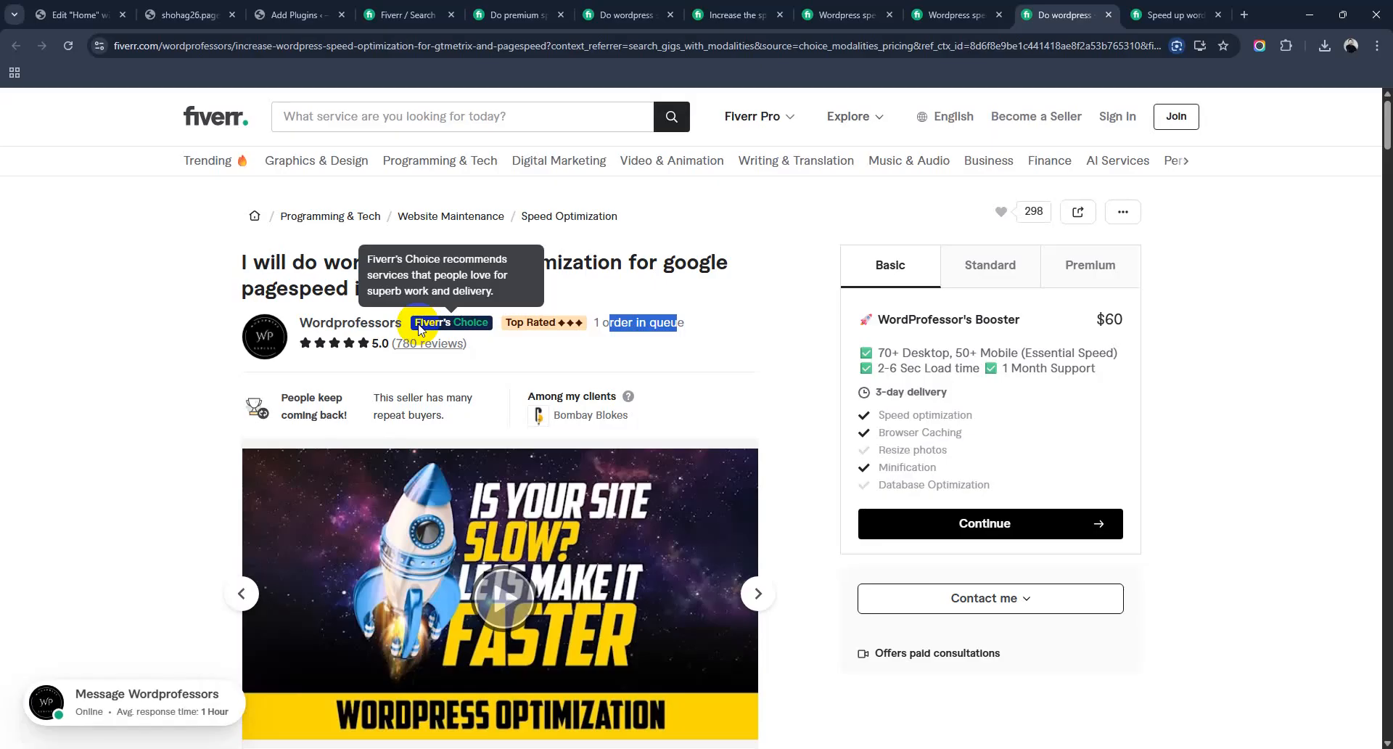
left_click(72, 13)
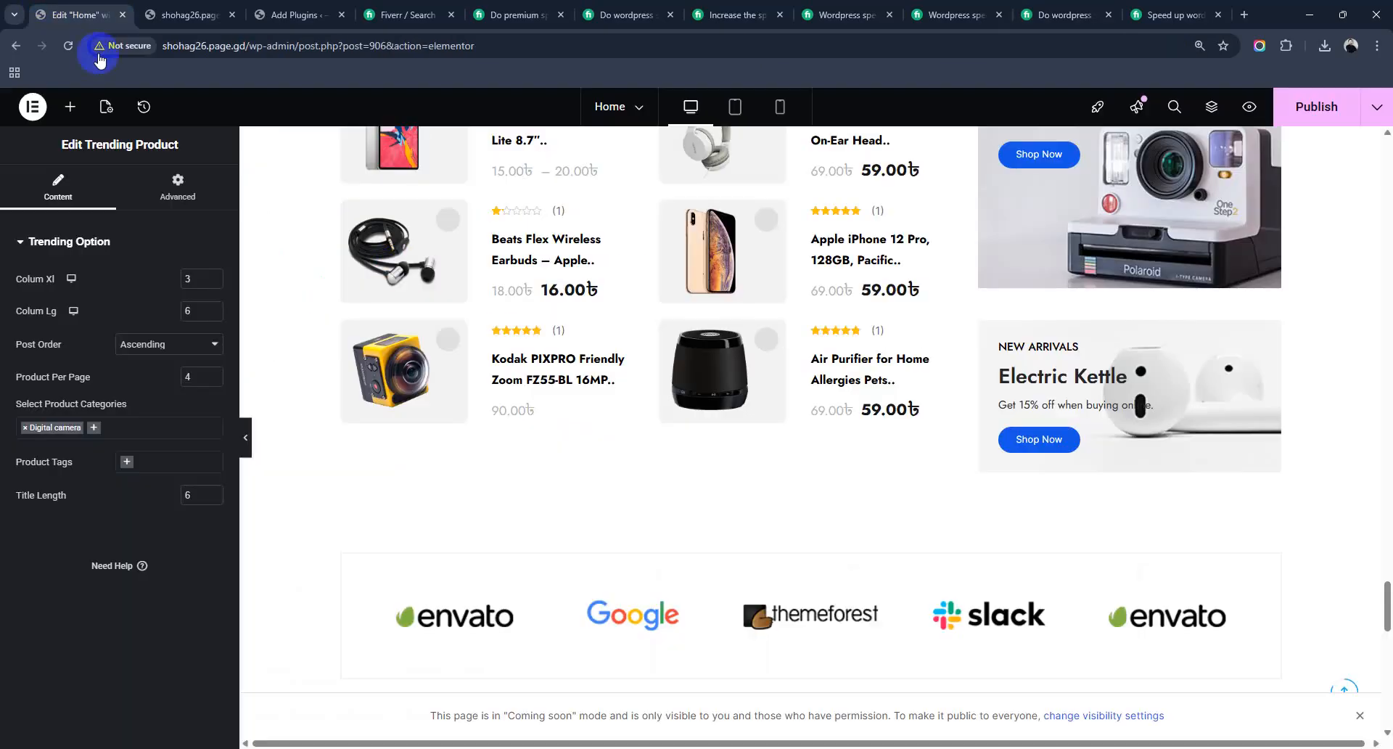
left_click(172, 7)
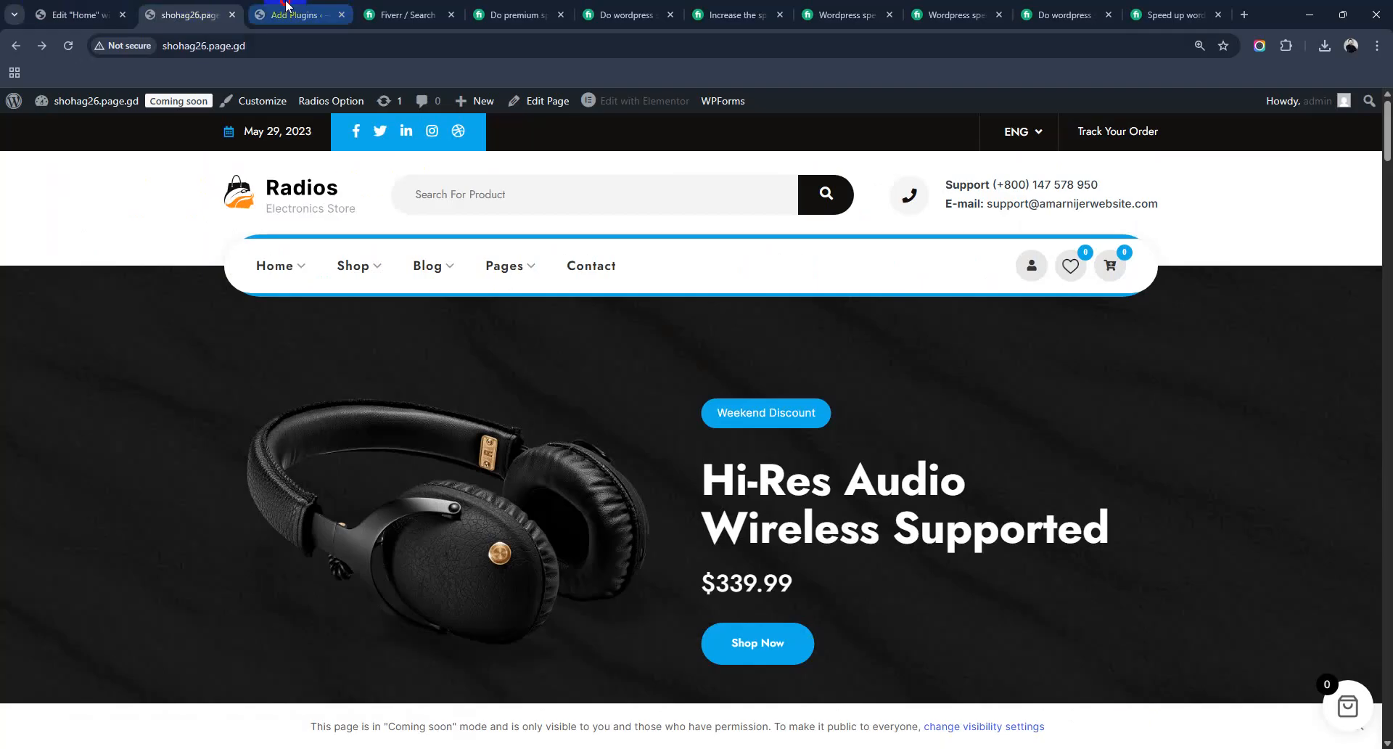
left_click(280, 12)
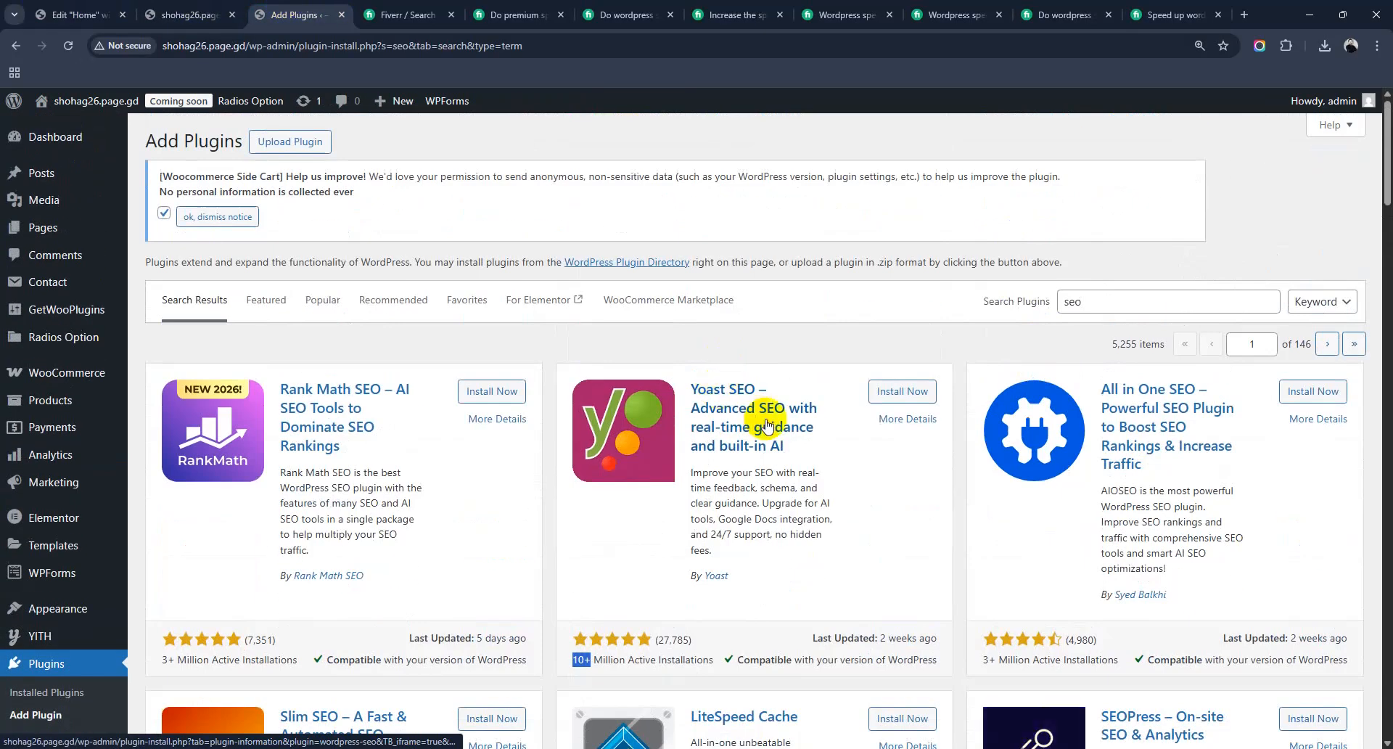
Step: Scroll the SEO results, highlight W3 Total Cache's description, and open its details
scroll(721, 345, "down", 8)
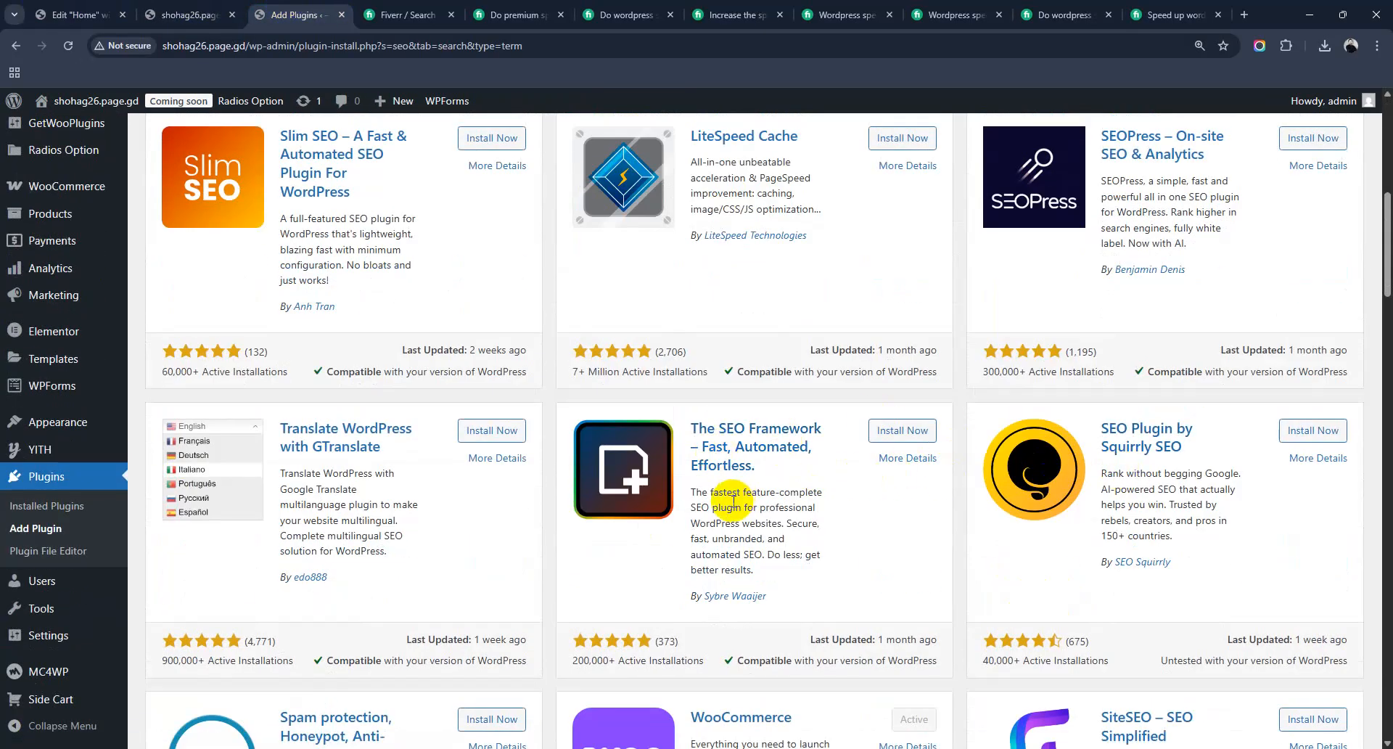
scroll(728, 515, "down", 4)
scroll(1161, 508, "down", 1)
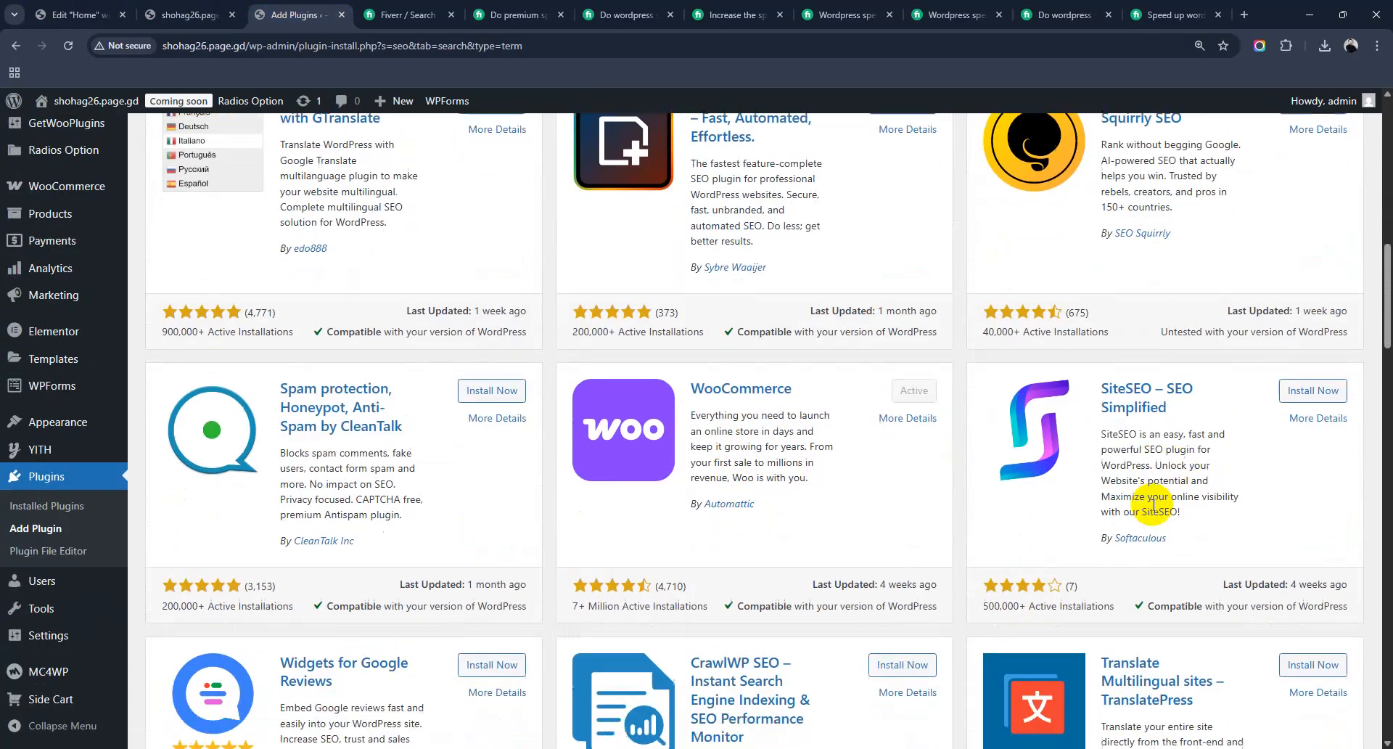
scroll(384, 482, "down", 3)
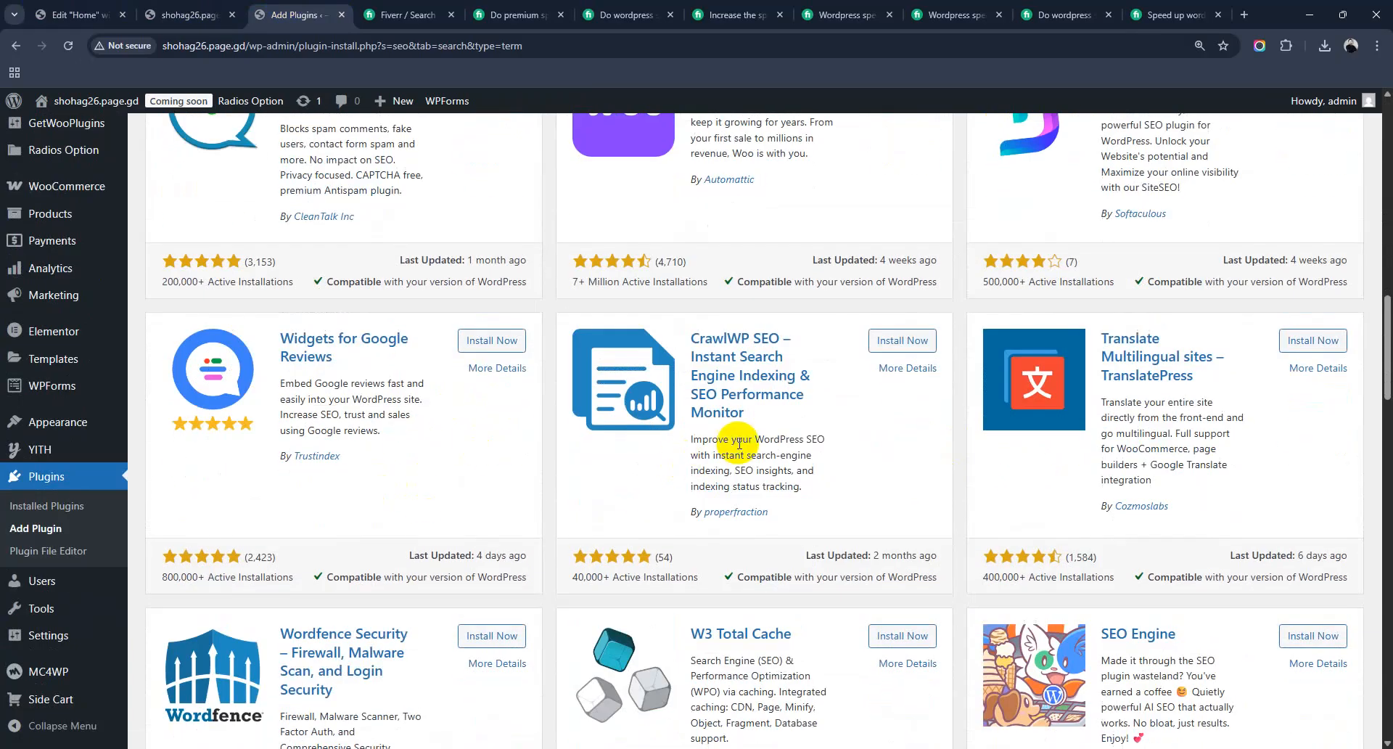
scroll(624, 464, "down", 5)
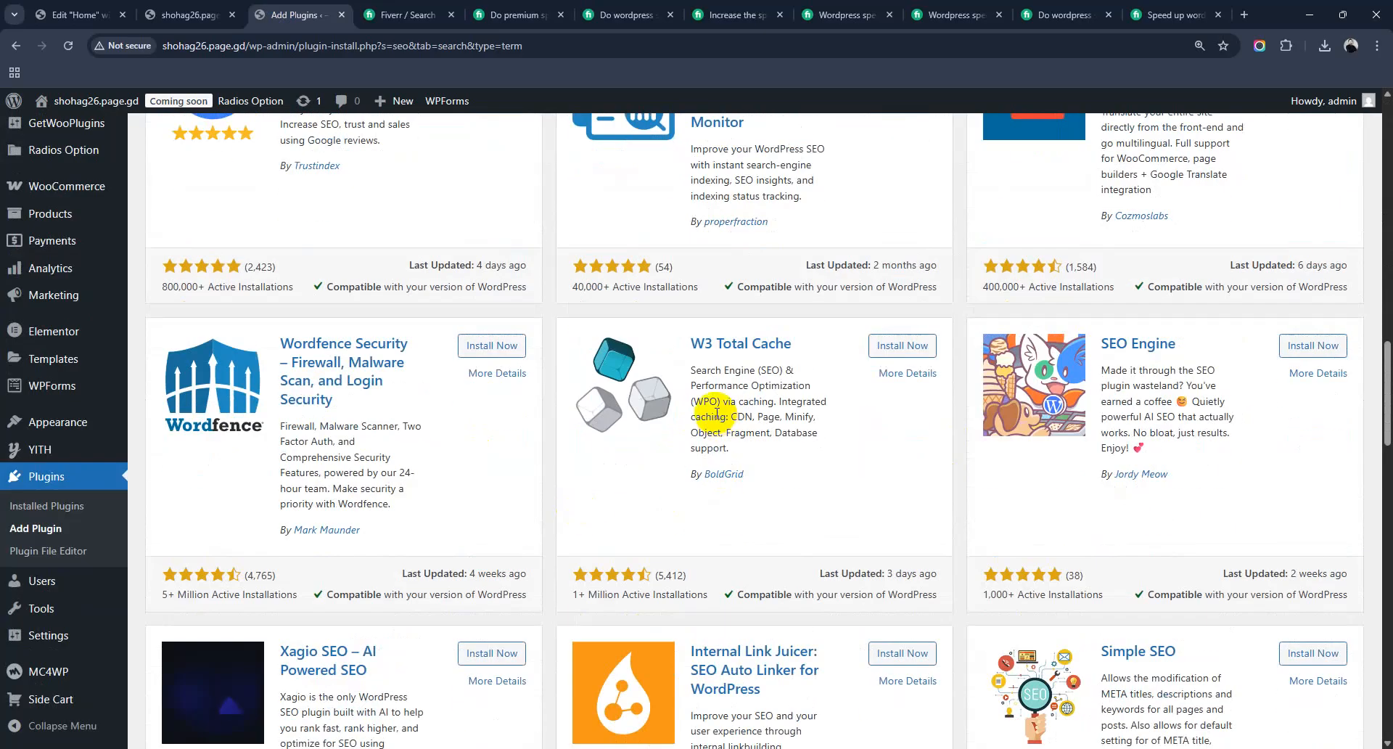
left_click(693, 369)
left_click_drag(693, 368, 755, 444)
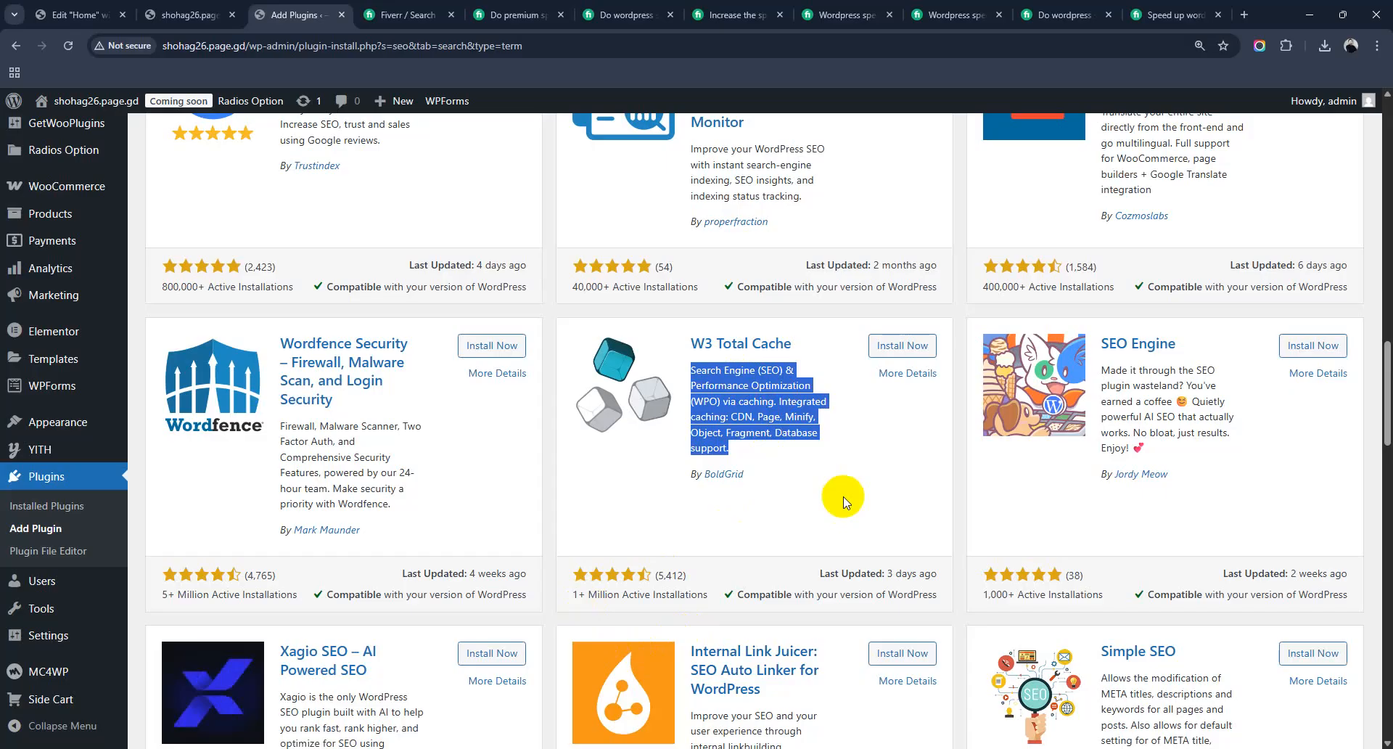
left_click(663, 396)
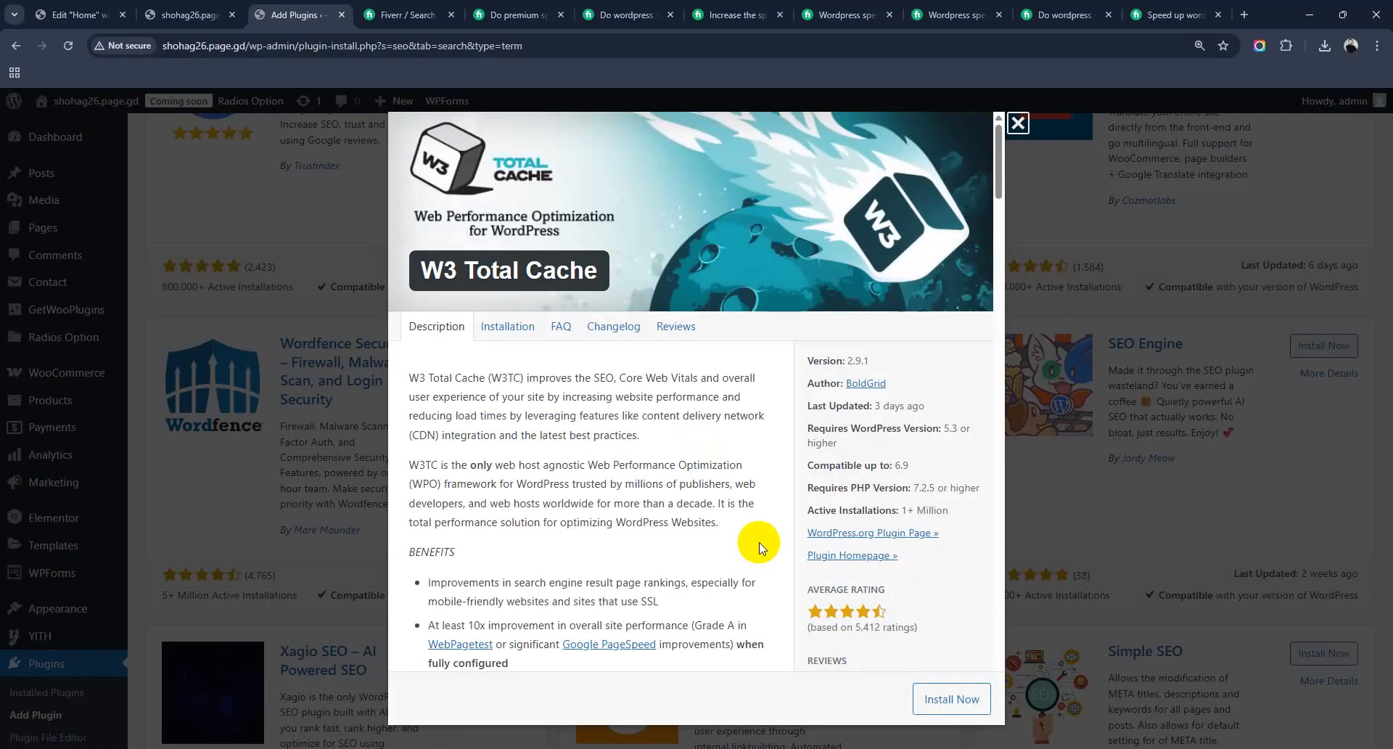
Step: Skim the W3 Total Cache details, close them, and clear the description highlight
scroll(708, 504, "down", 4)
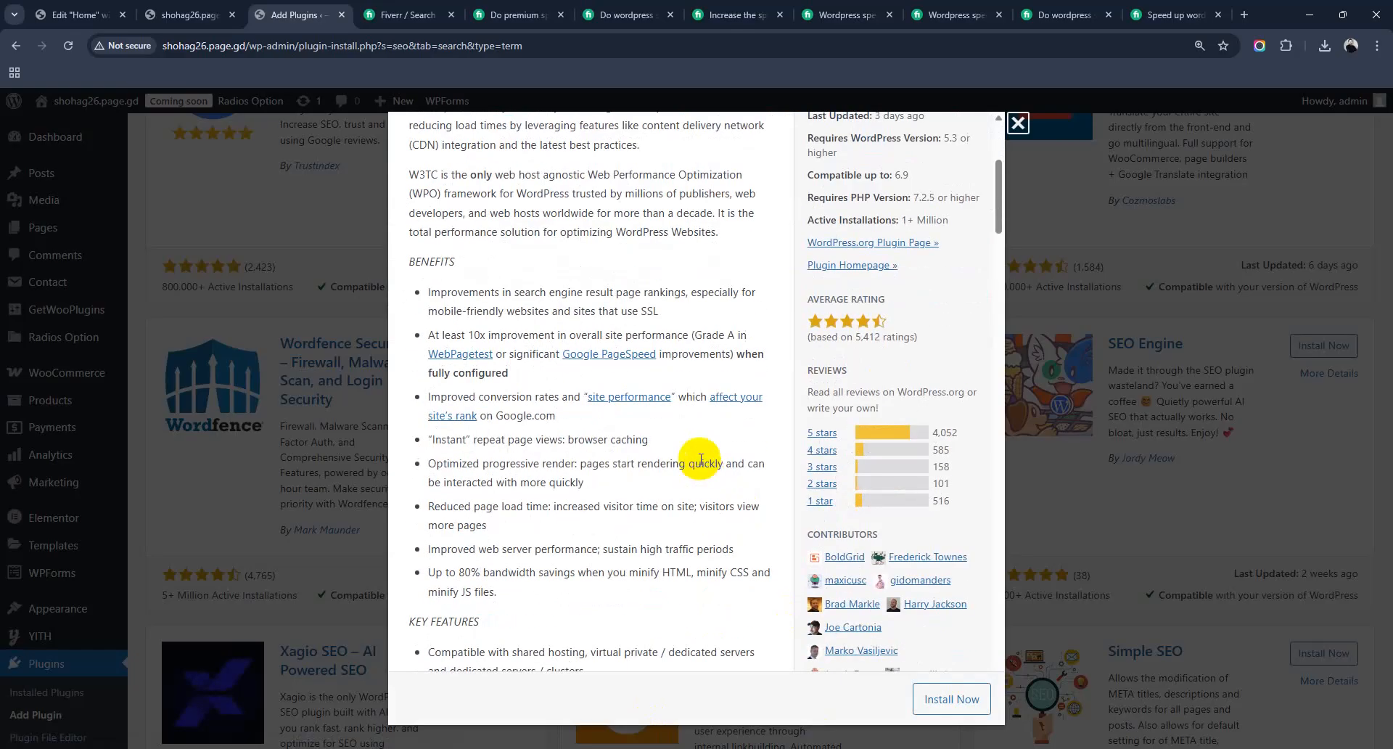
scroll(702, 464, "up", 4)
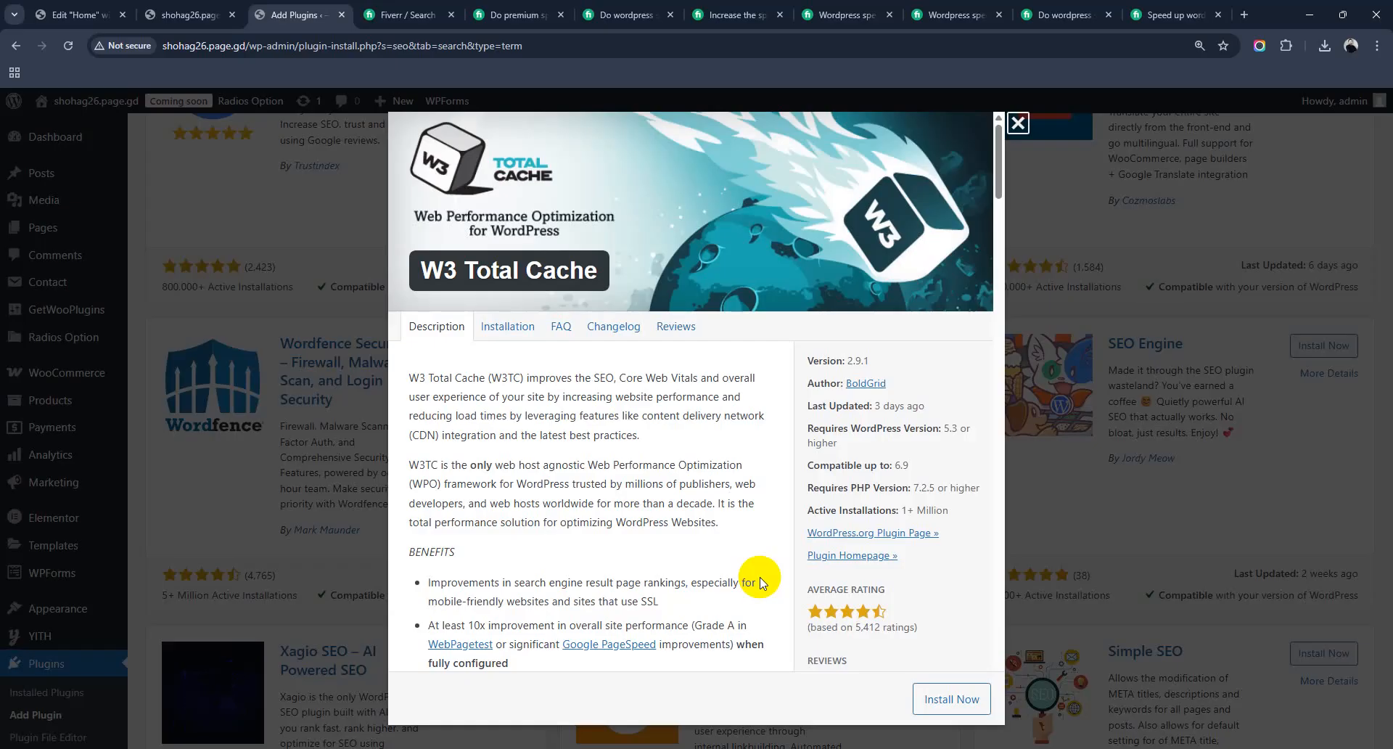
left_click(1018, 123)
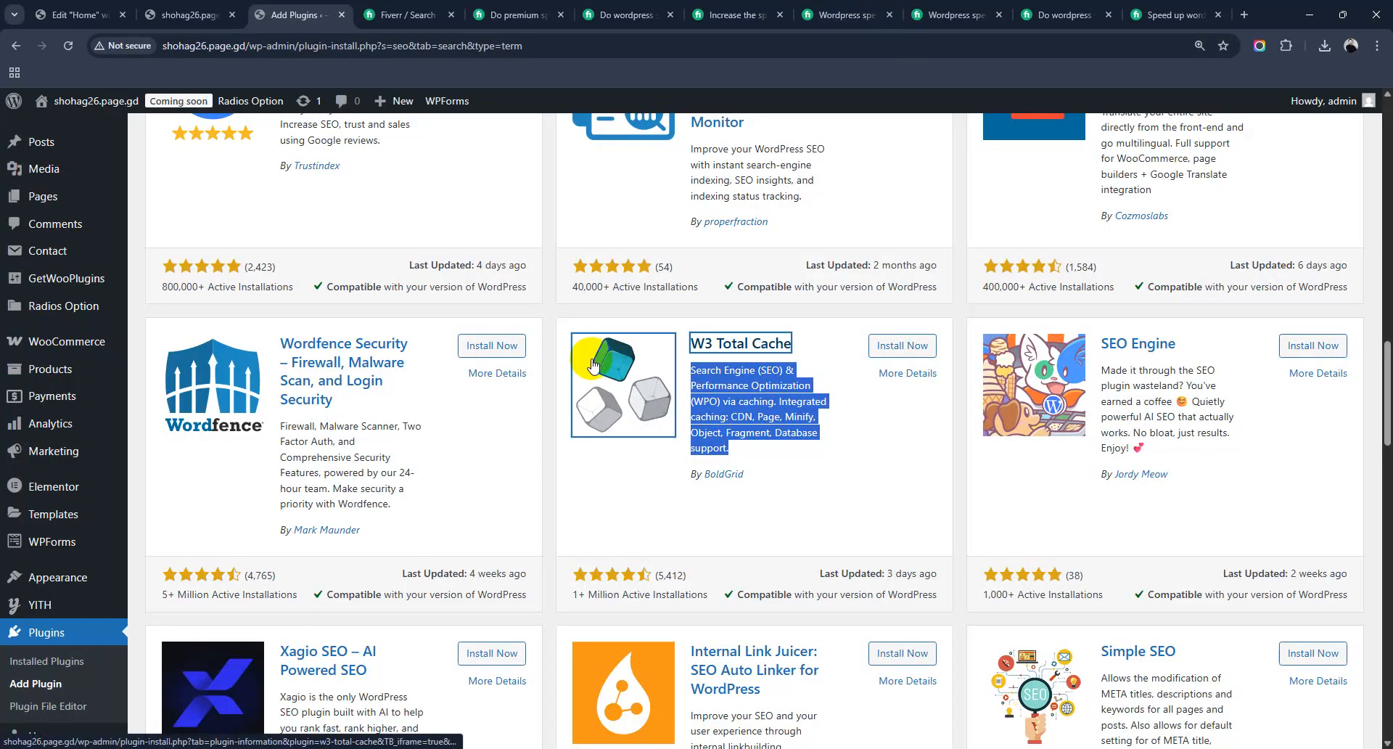
left_click(847, 473)
scroll(849, 479, "down", 5)
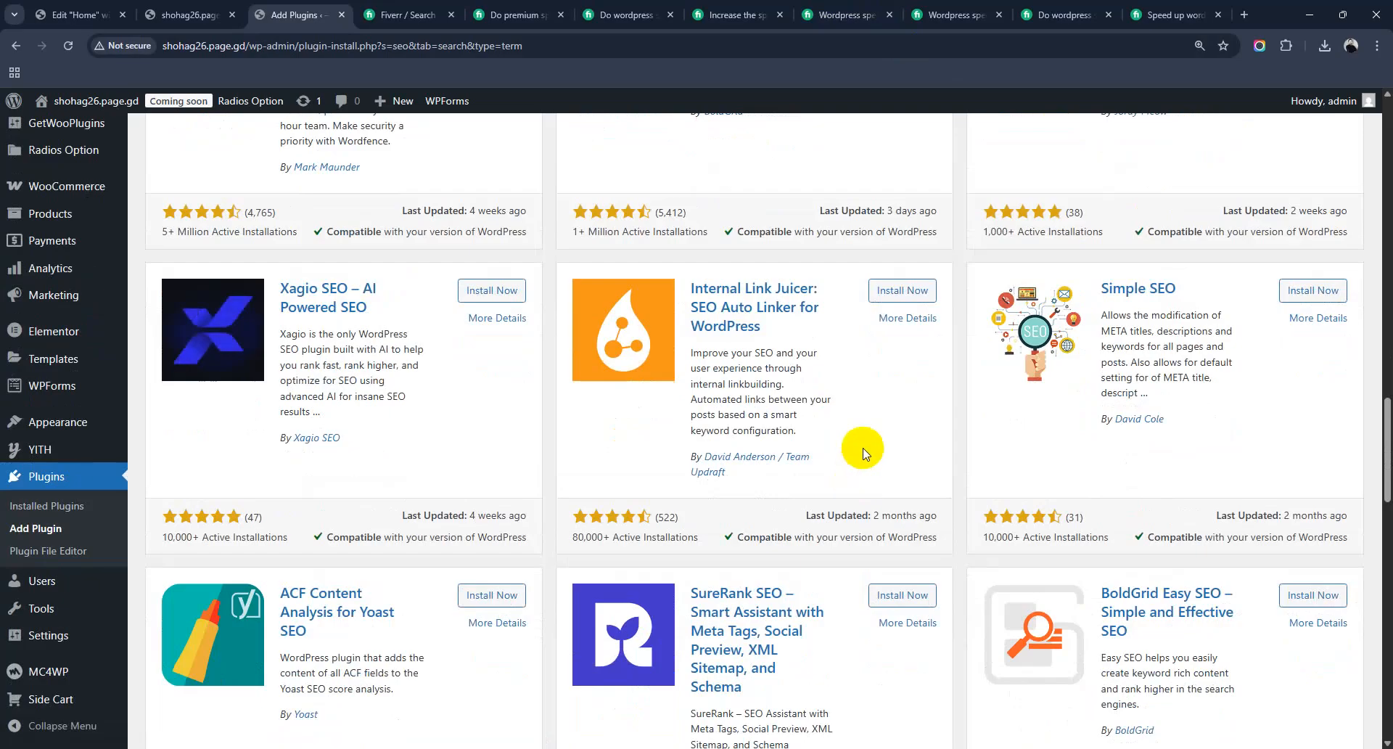
scroll(864, 453, "up", 20)
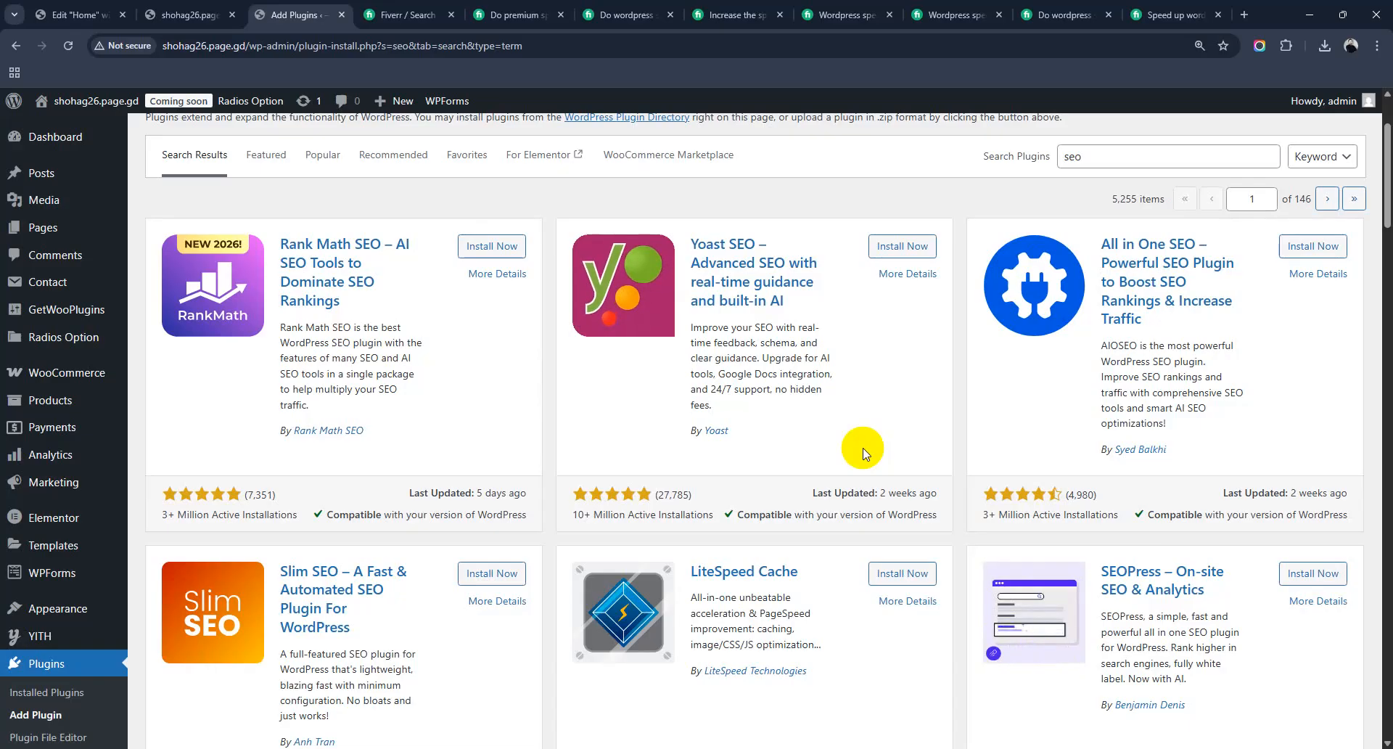
scroll(860, 435, "up", 2)
left_click(1097, 301)
Step: Replace 'seo' with 'royal addon' and open the Royal Addons for Elementor 1.7.1045 details
left_click_drag(1097, 301, 980, 301)
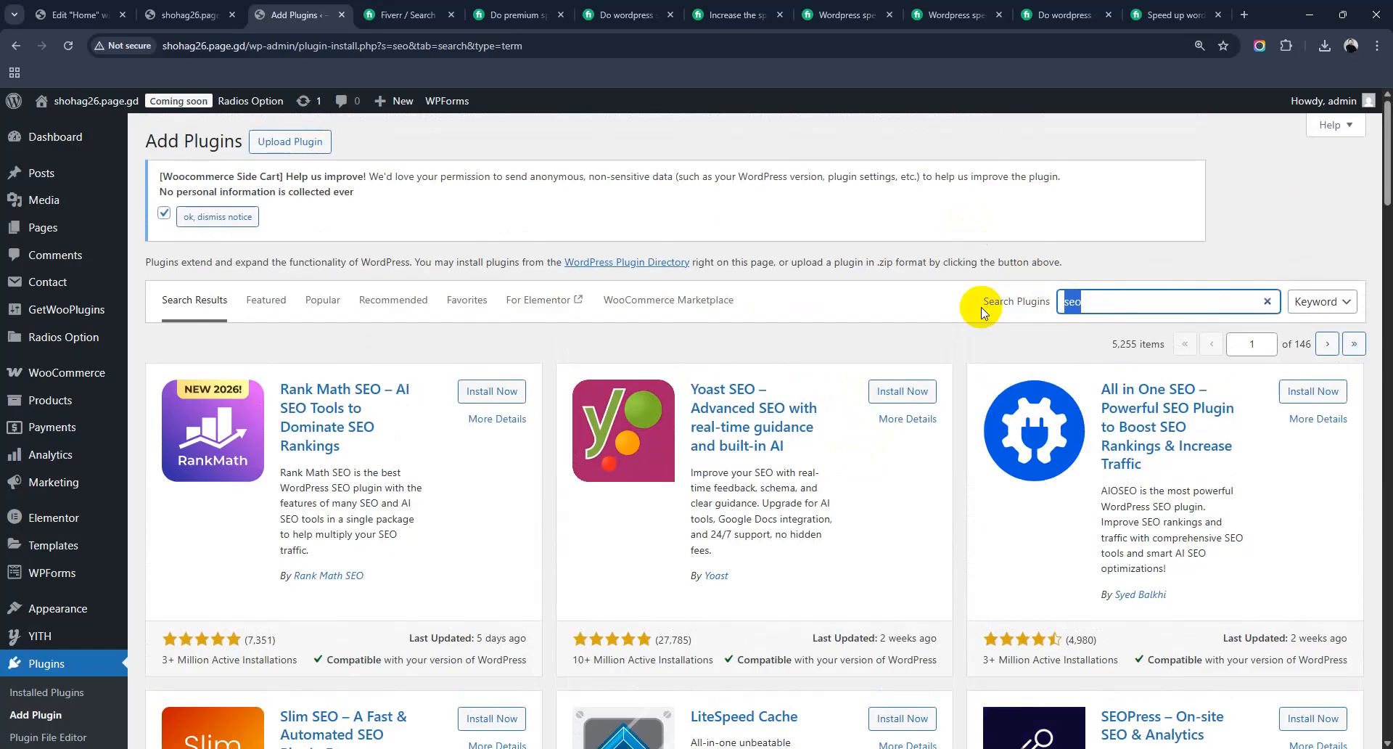
type("royal a")
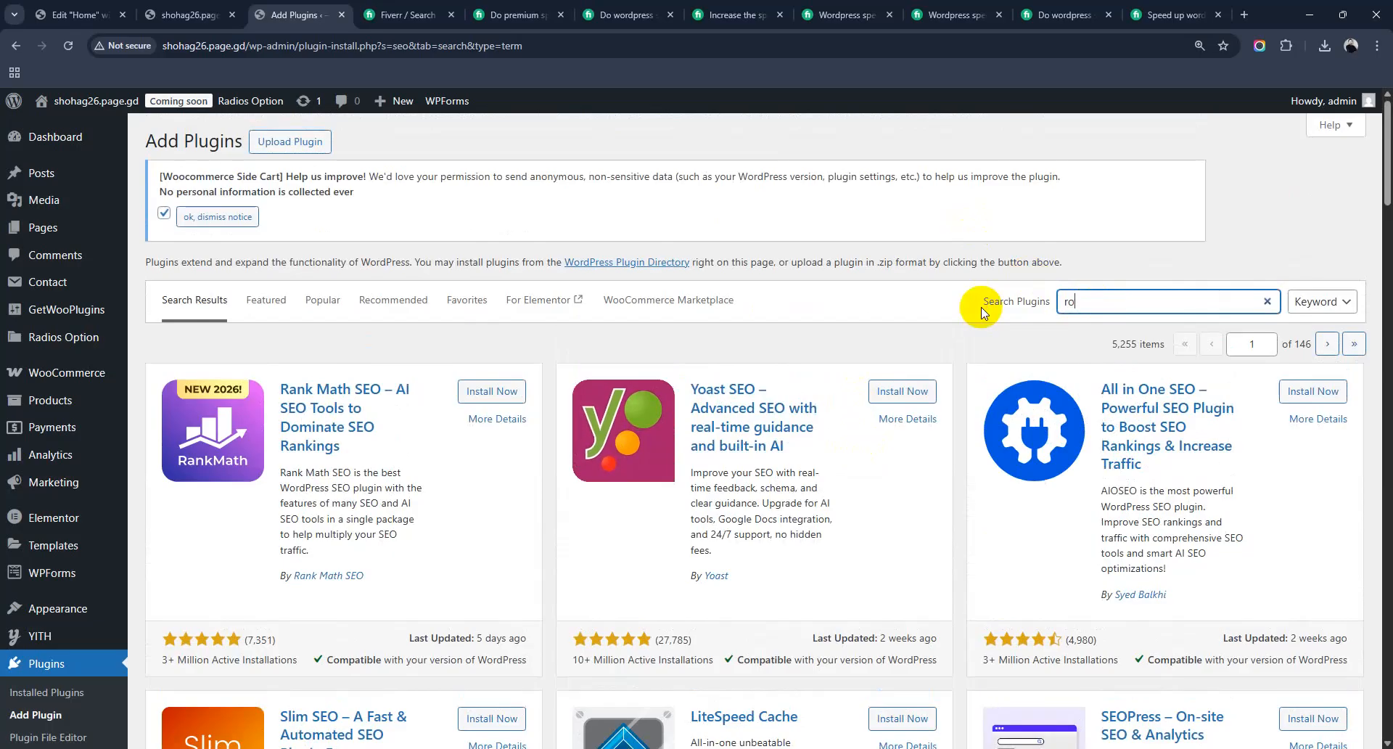
type("ddon")
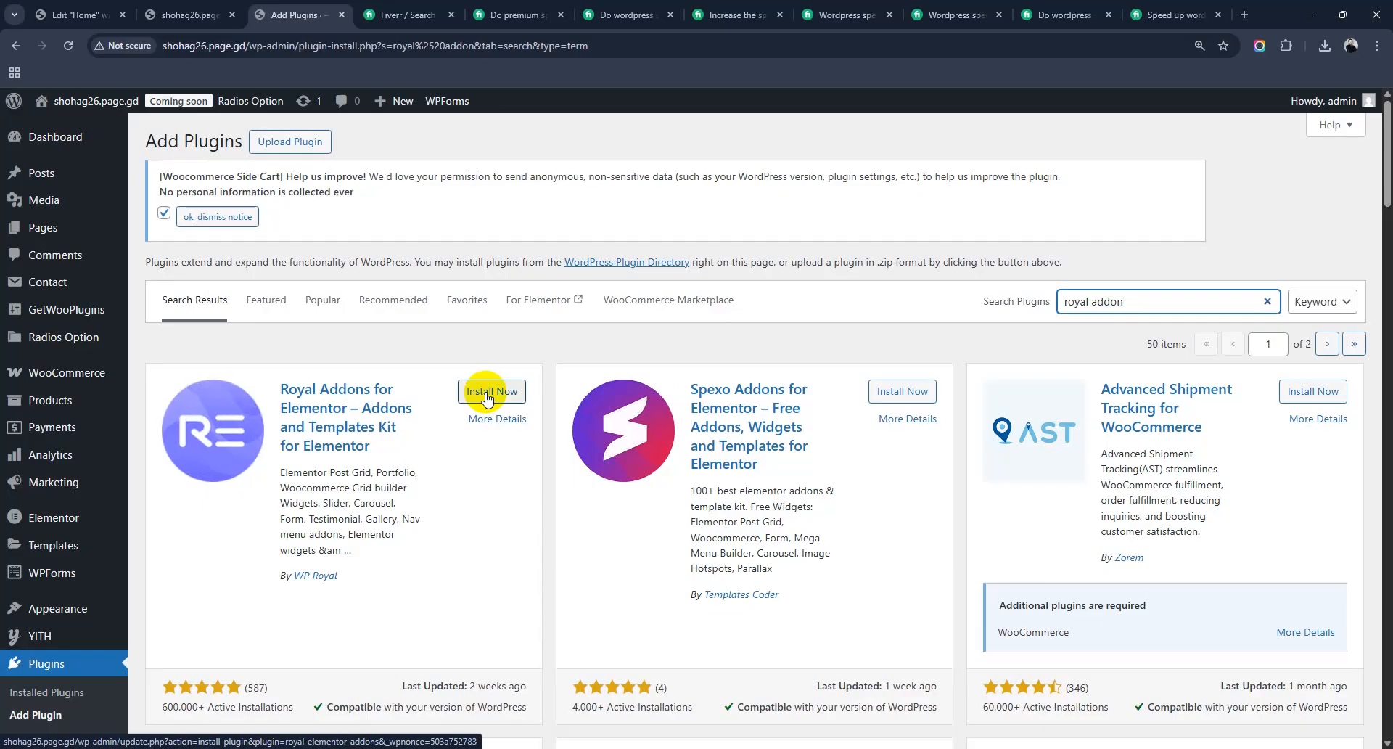
left_click(495, 426)
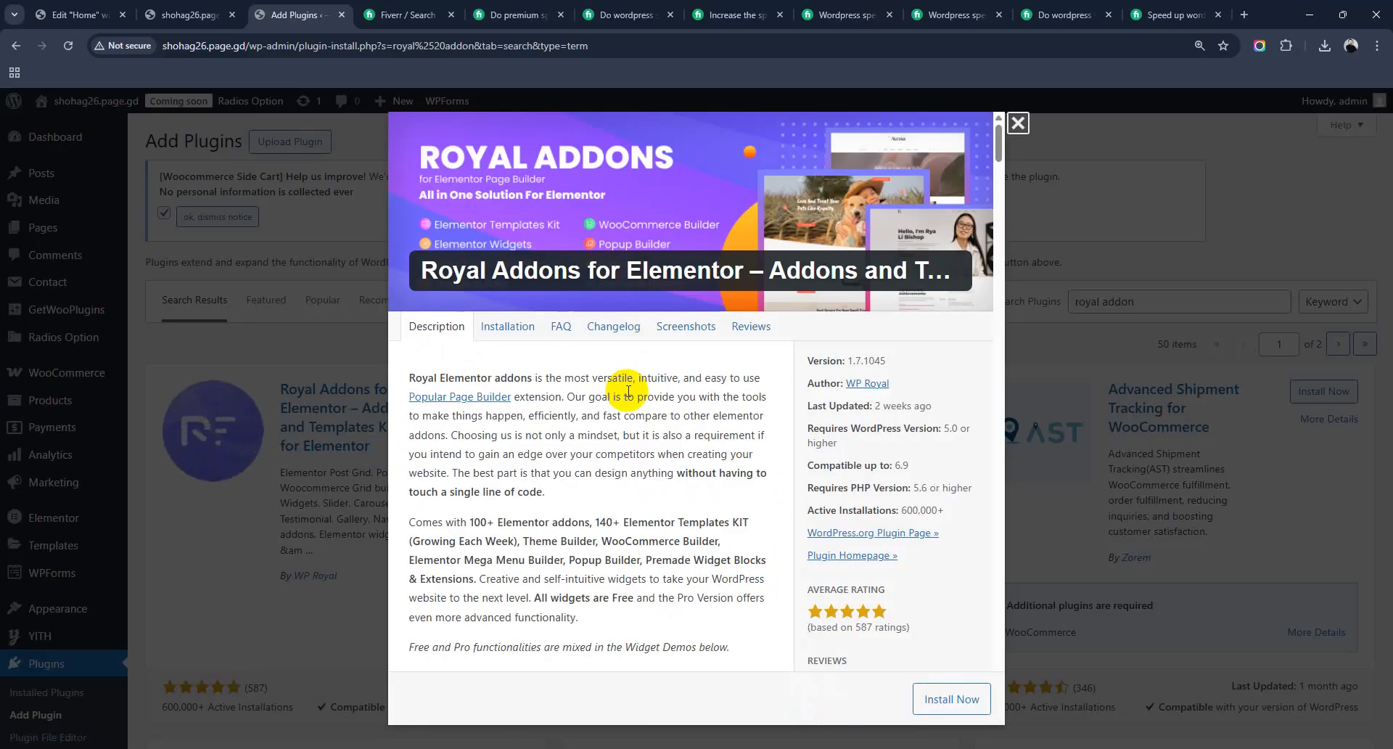
Step: Read through the Royal Addons for Elementor details to the end, then close the window
scroll(629, 390, "down", 4)
left_click_drag(469, 232, 571, 226)
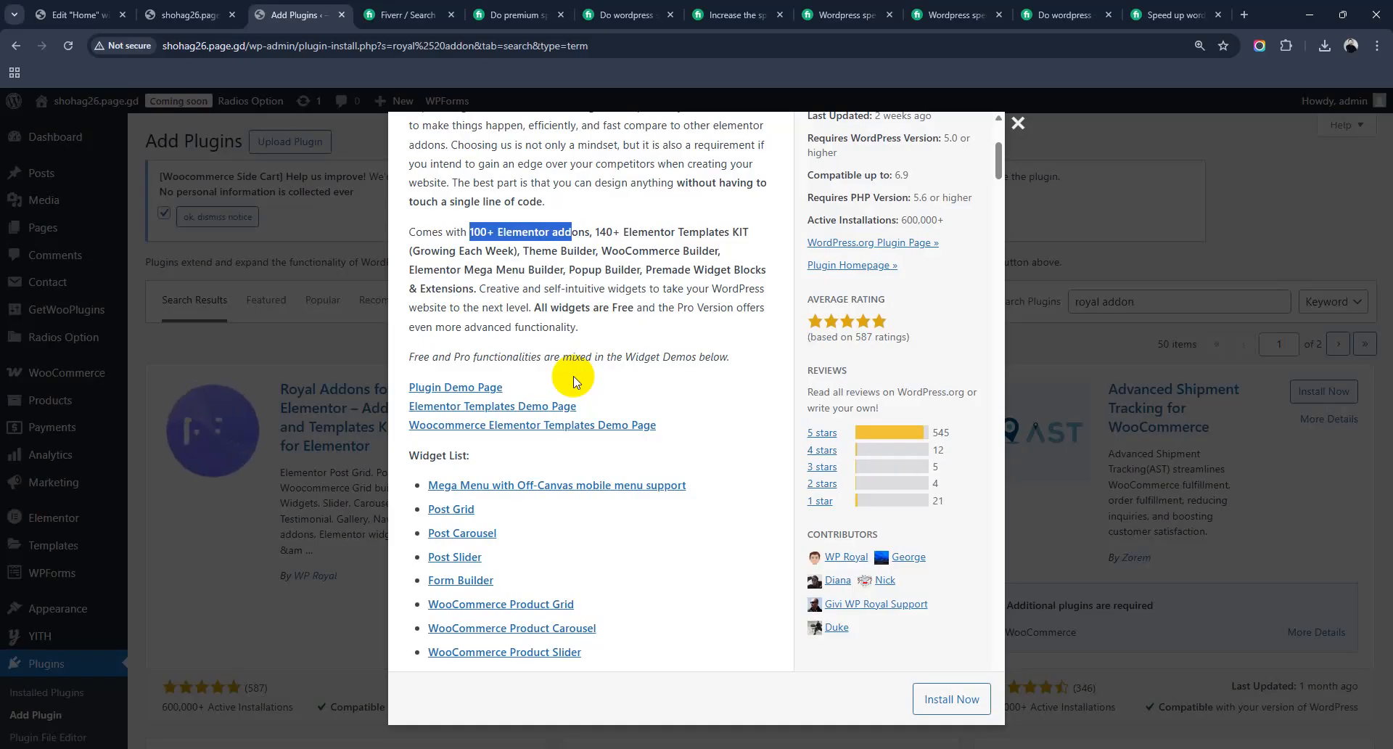
scroll(573, 381, "down", 2)
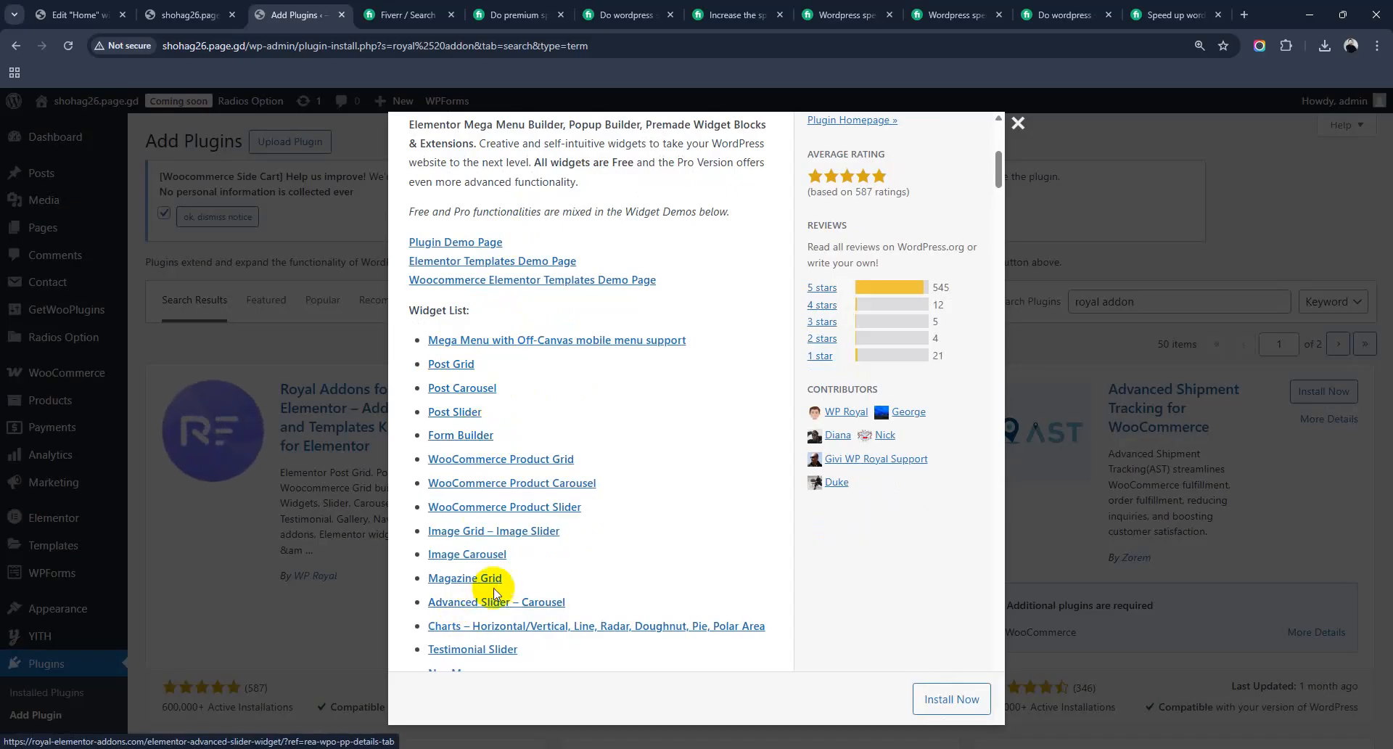
scroll(497, 576, "down", 3)
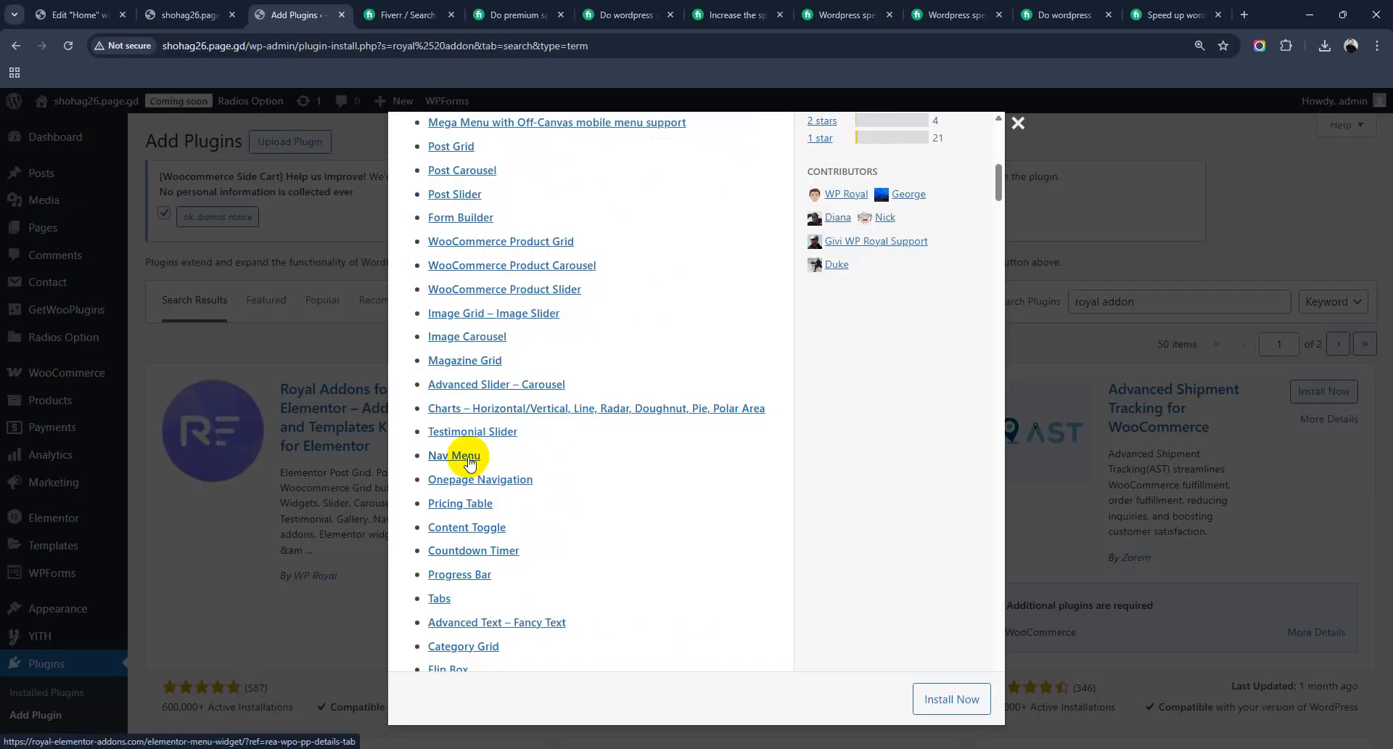
scroll(469, 462, "down", 2)
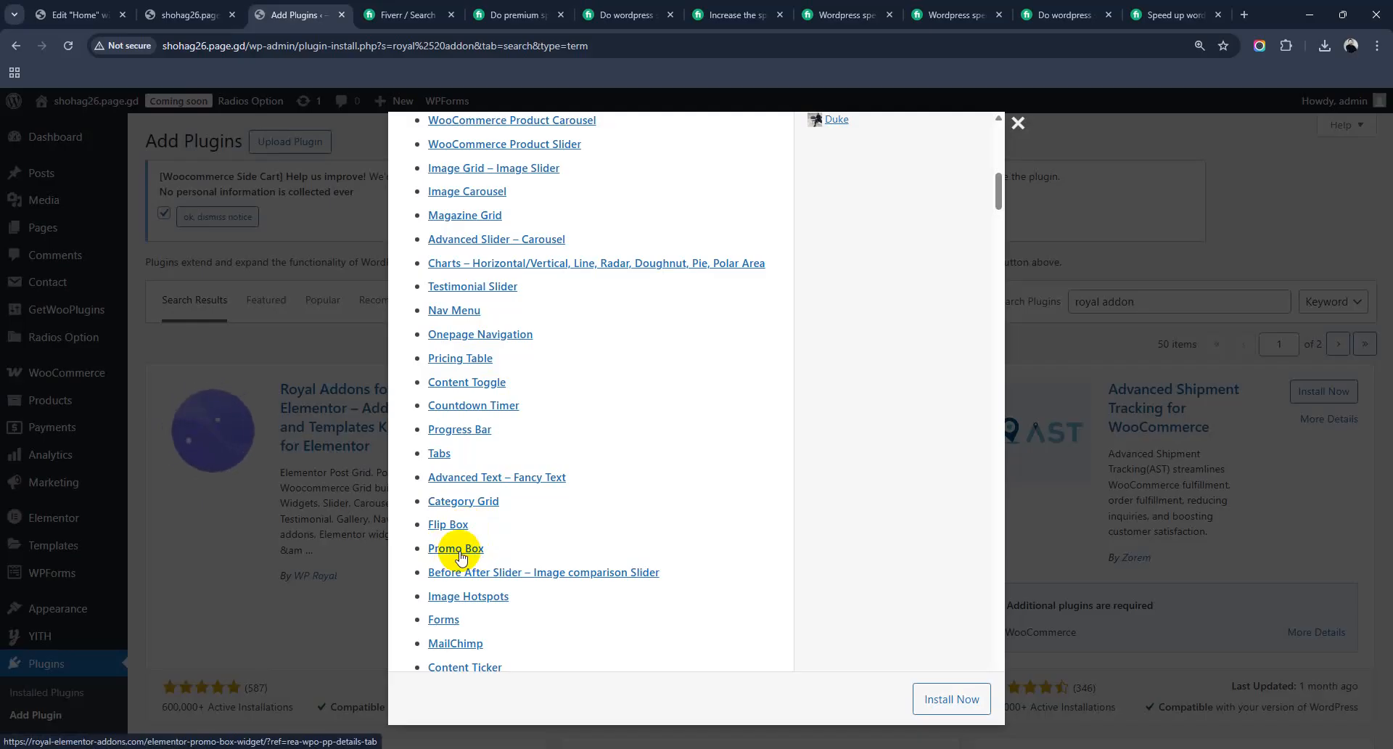
scroll(460, 557, "down", 15)
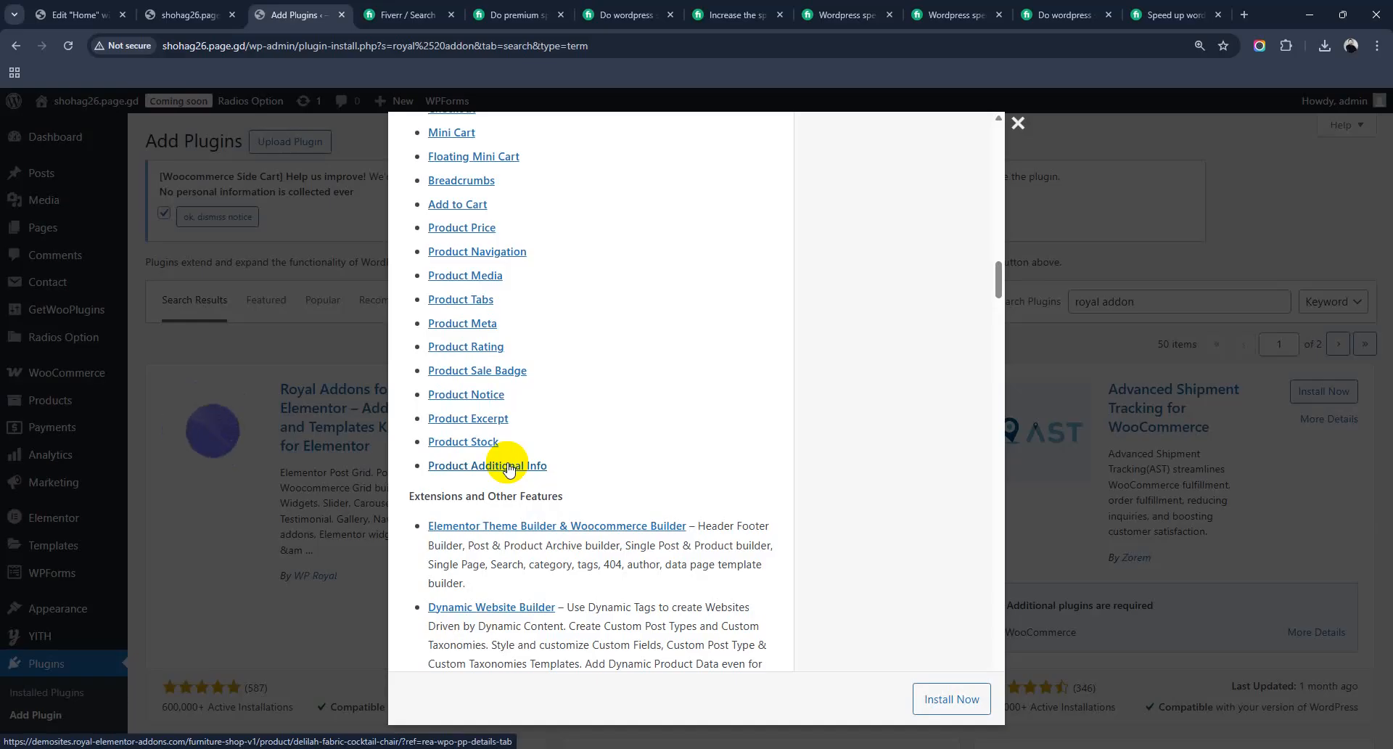
scroll(510, 468, "up", 3)
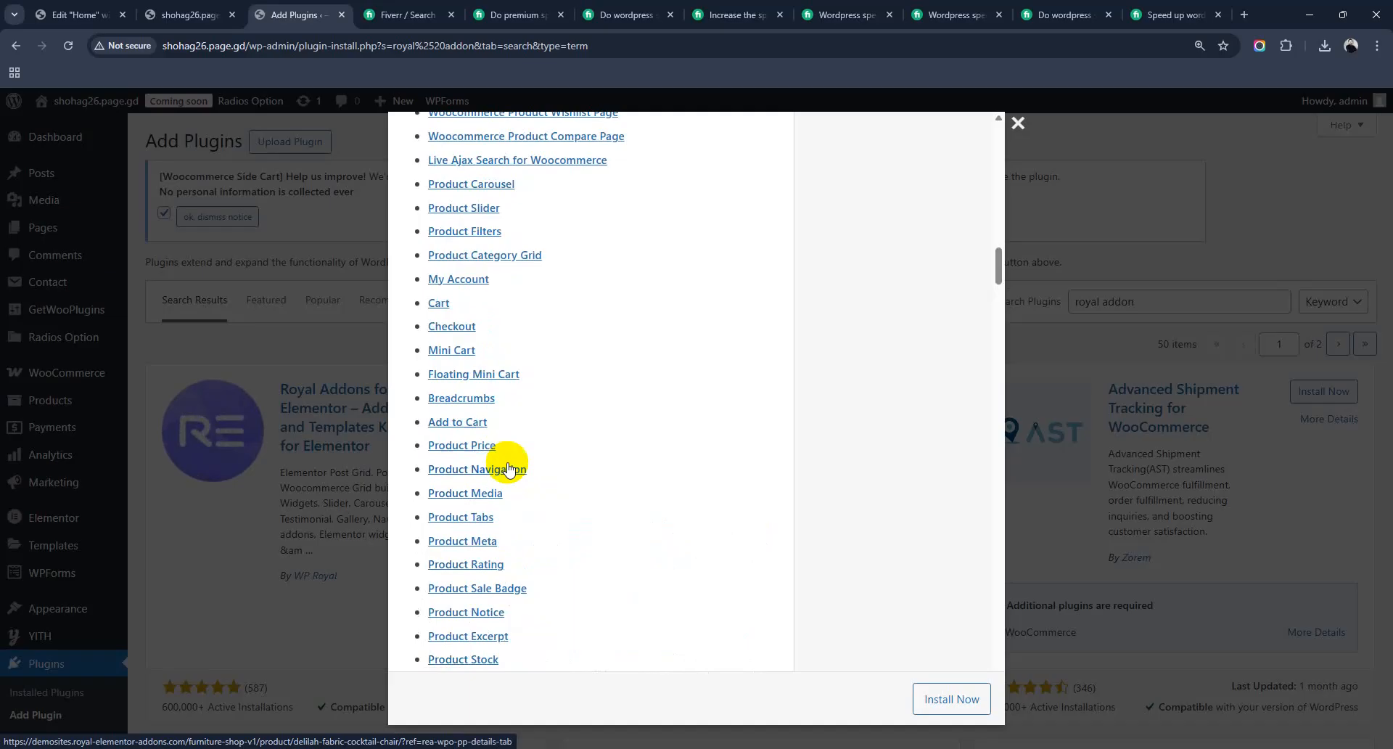
scroll(508, 468, "down", 15)
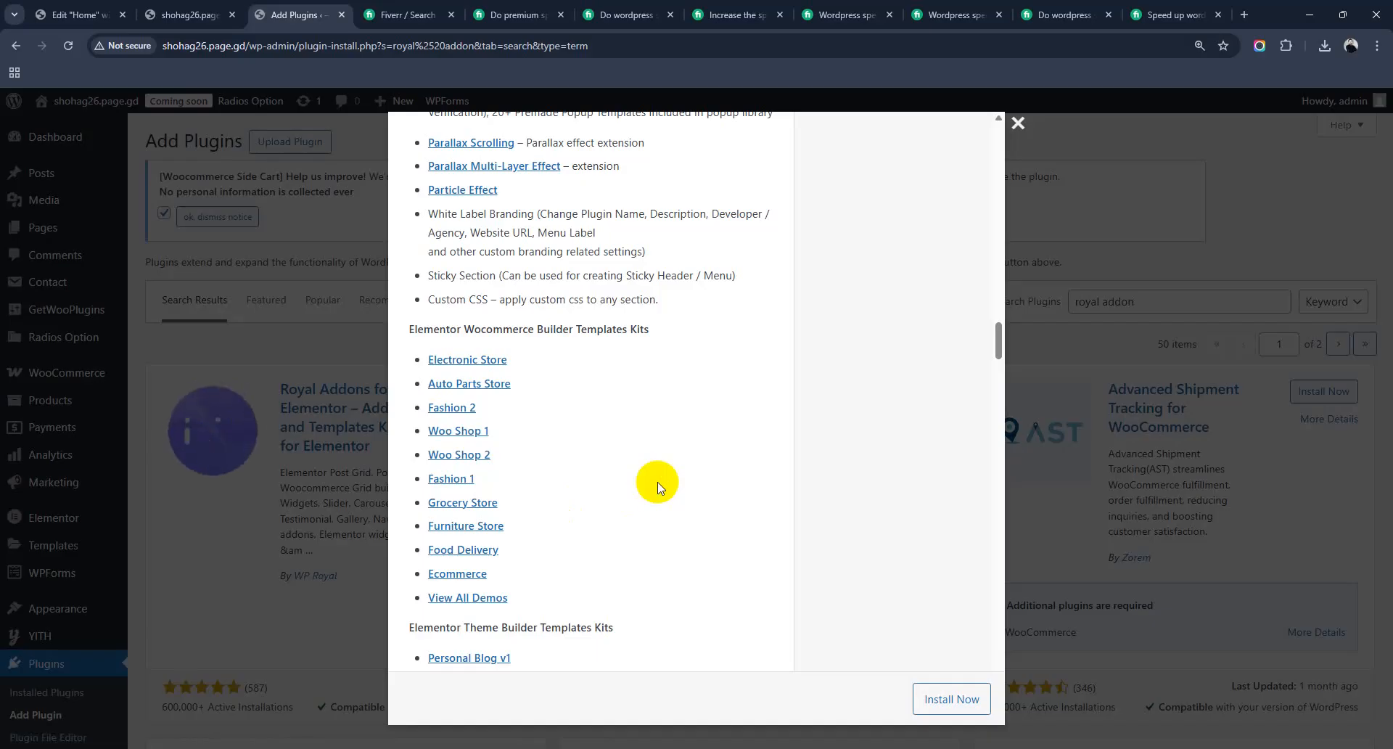
scroll(657, 486, "down", 20)
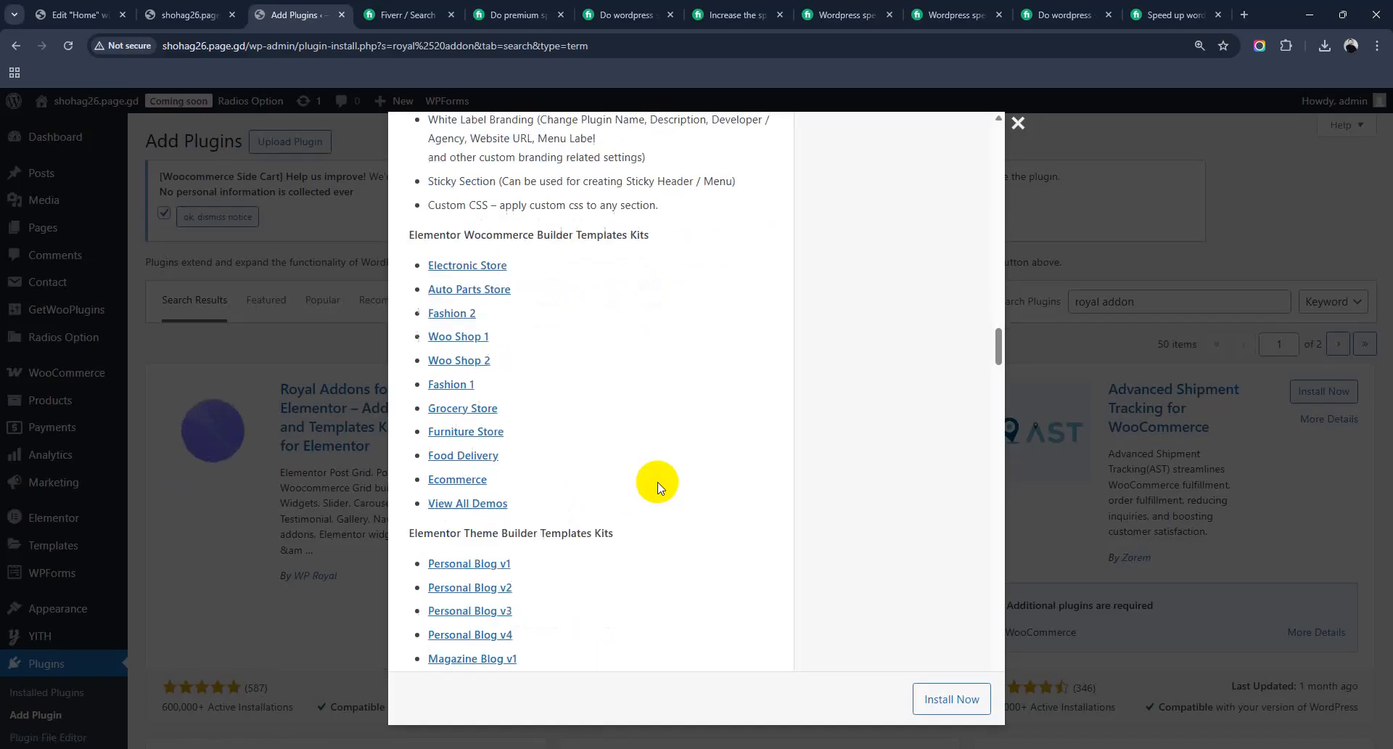
scroll(657, 486, "down", 8)
scroll(657, 486, "up", 6)
scroll(657, 486, "down", 15)
left_click(1017, 124)
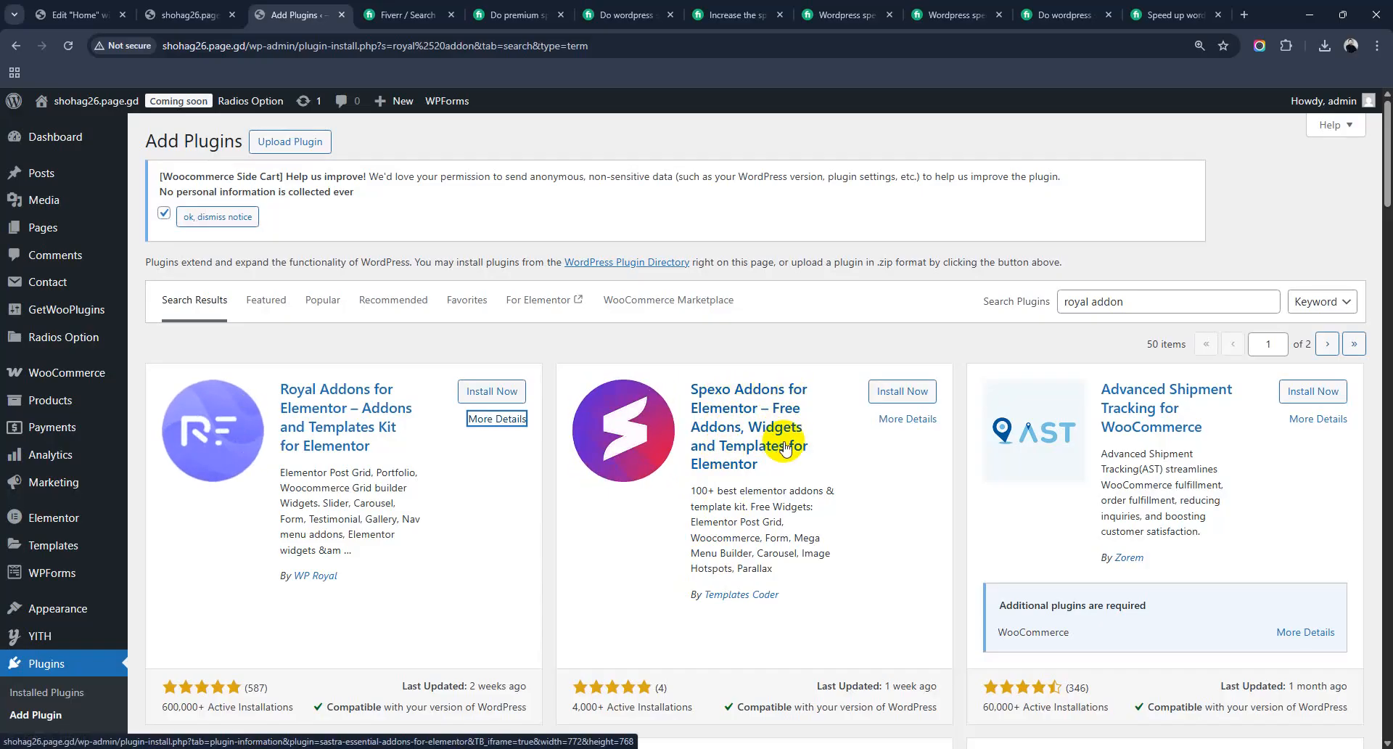
Step: Scroll the 'royal addon' results back up and select the search term
scroll(771, 551, "down", 2)
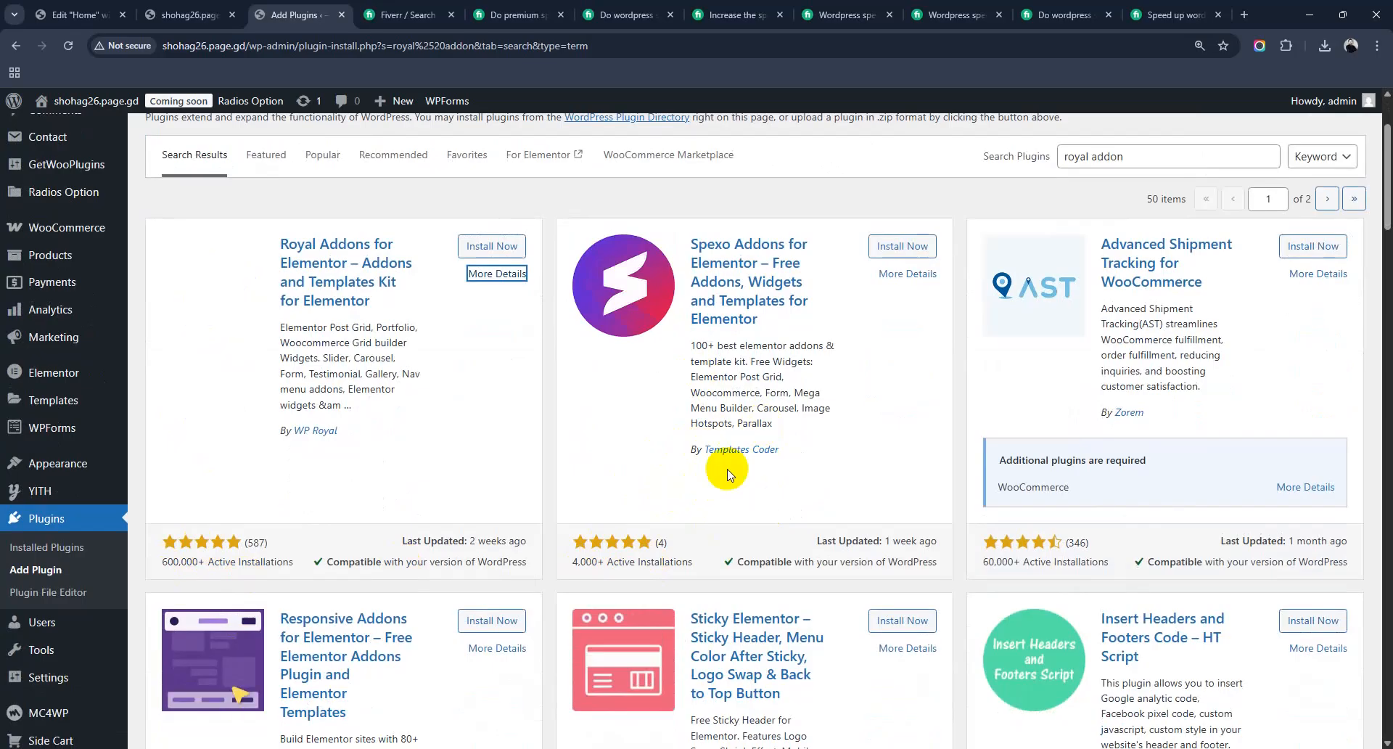
scroll(624, 501, "down", 4)
scroll(977, 416, "up", 6)
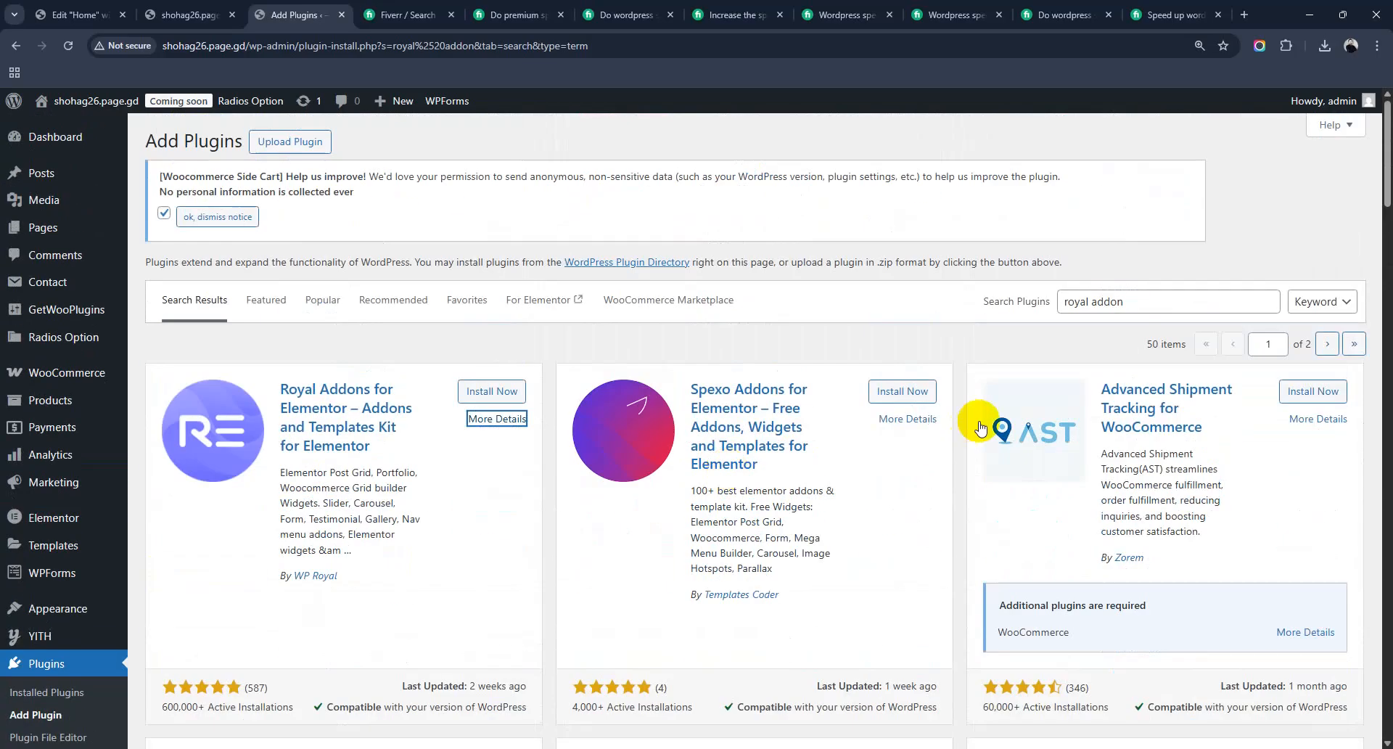
left_click_drag(1136, 308, 1034, 323)
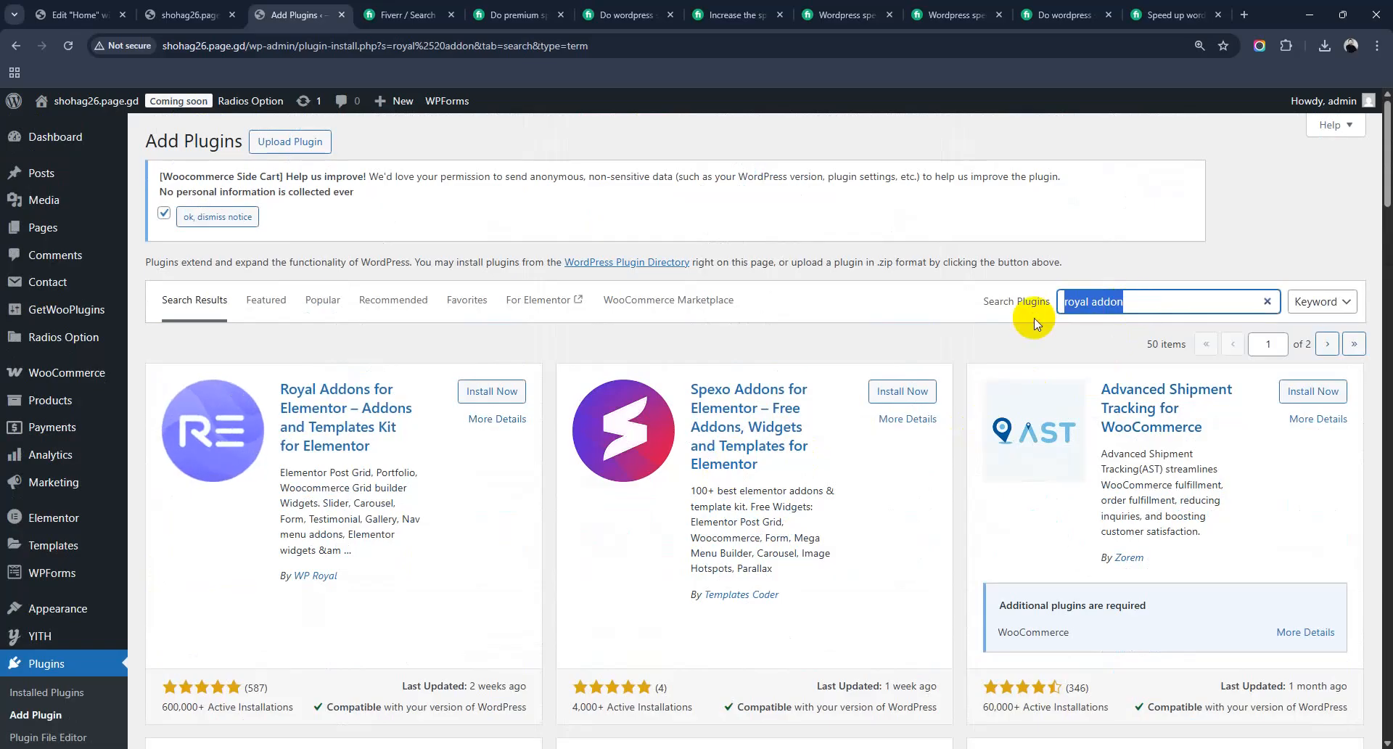
Step: Enter 'essential addon' as the new plugin search term
type("essential ")
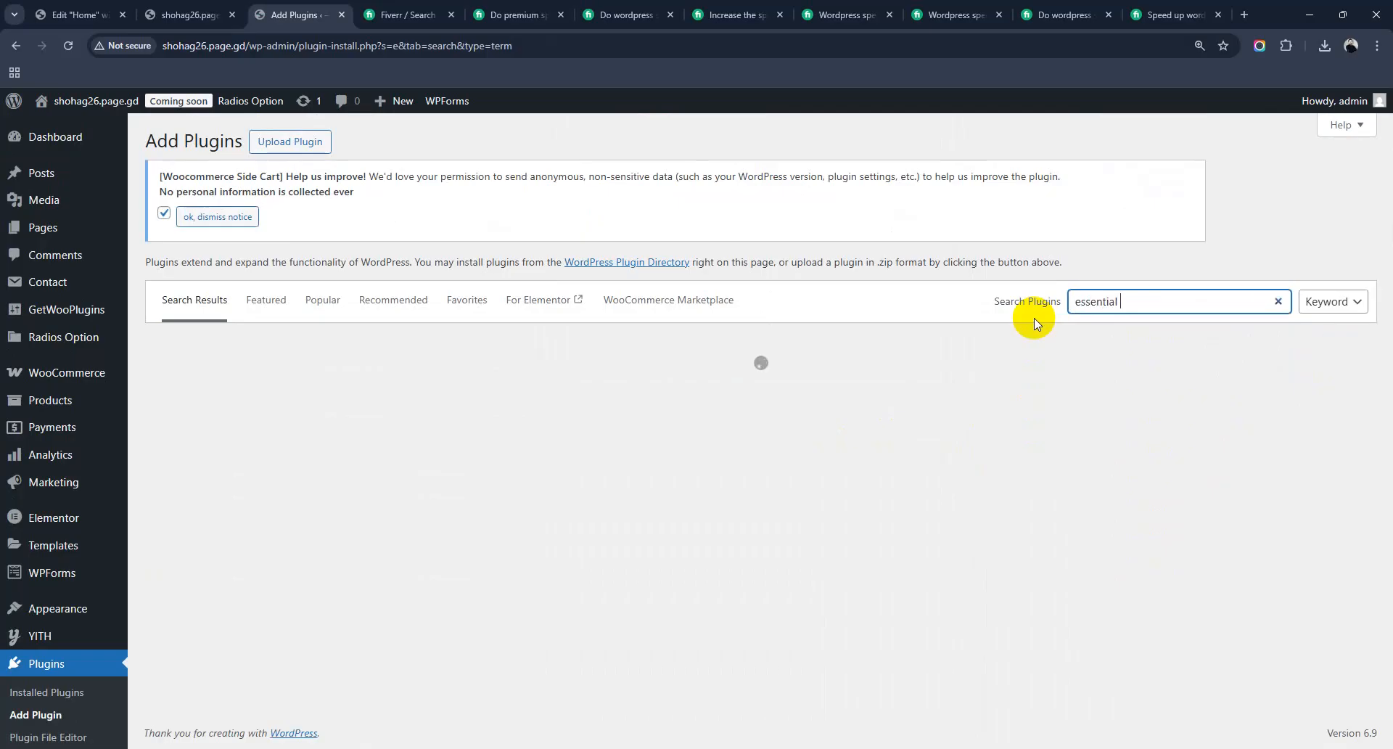
type("addon")
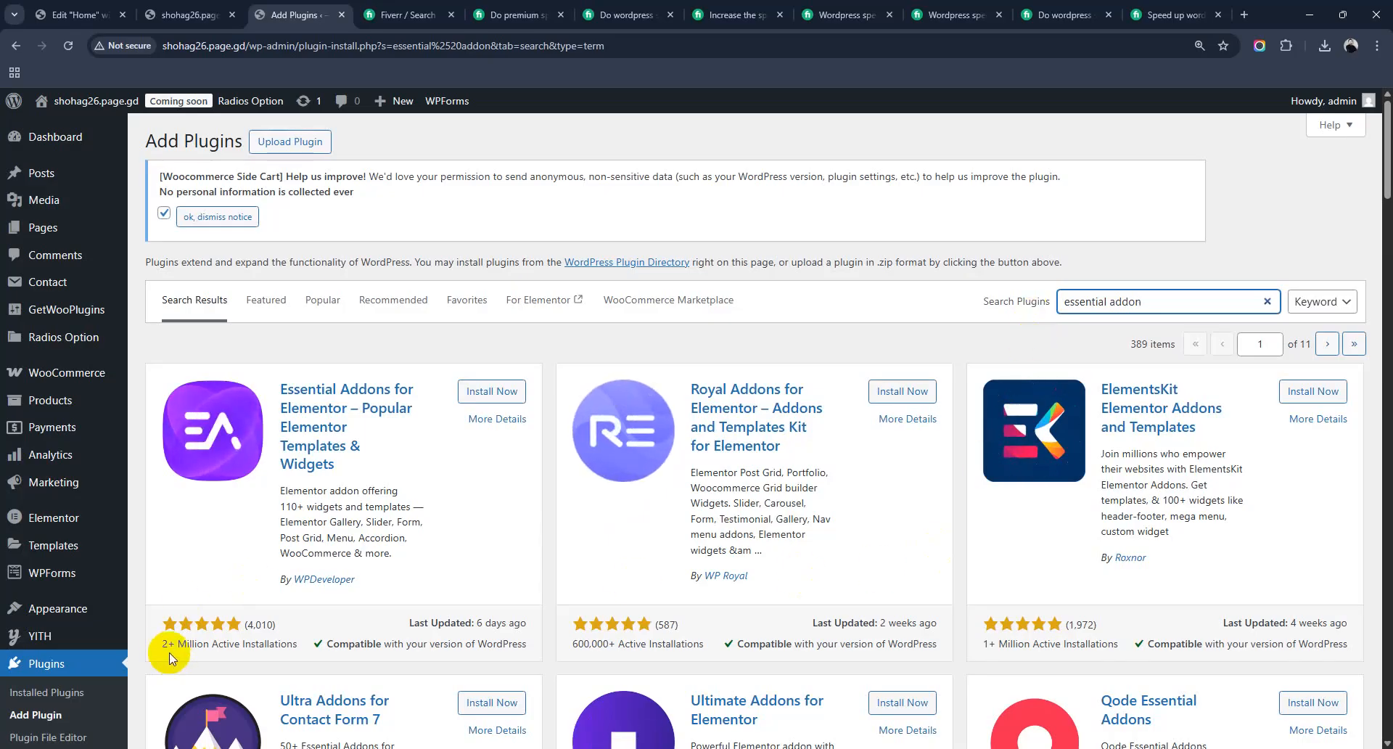
left_click_drag(163, 643, 287, 644)
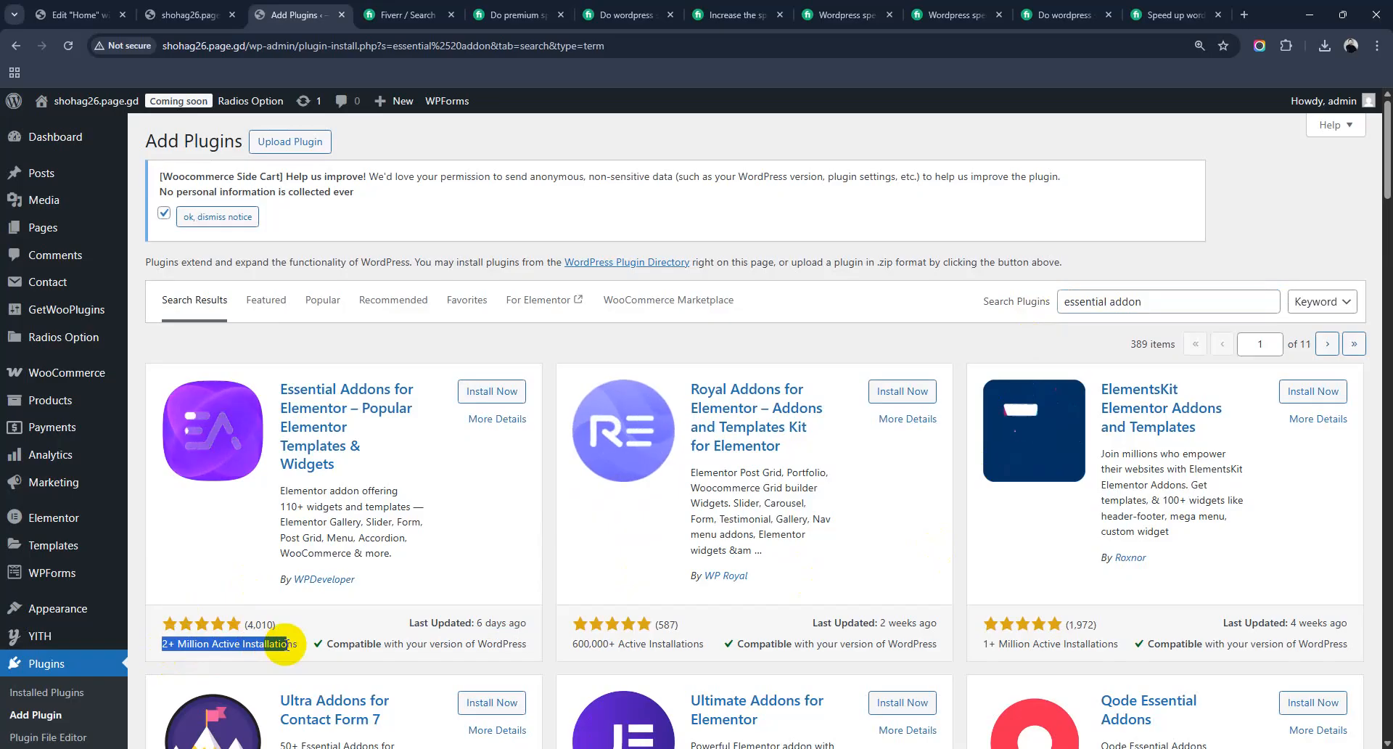
scroll(287, 644, "down", 1)
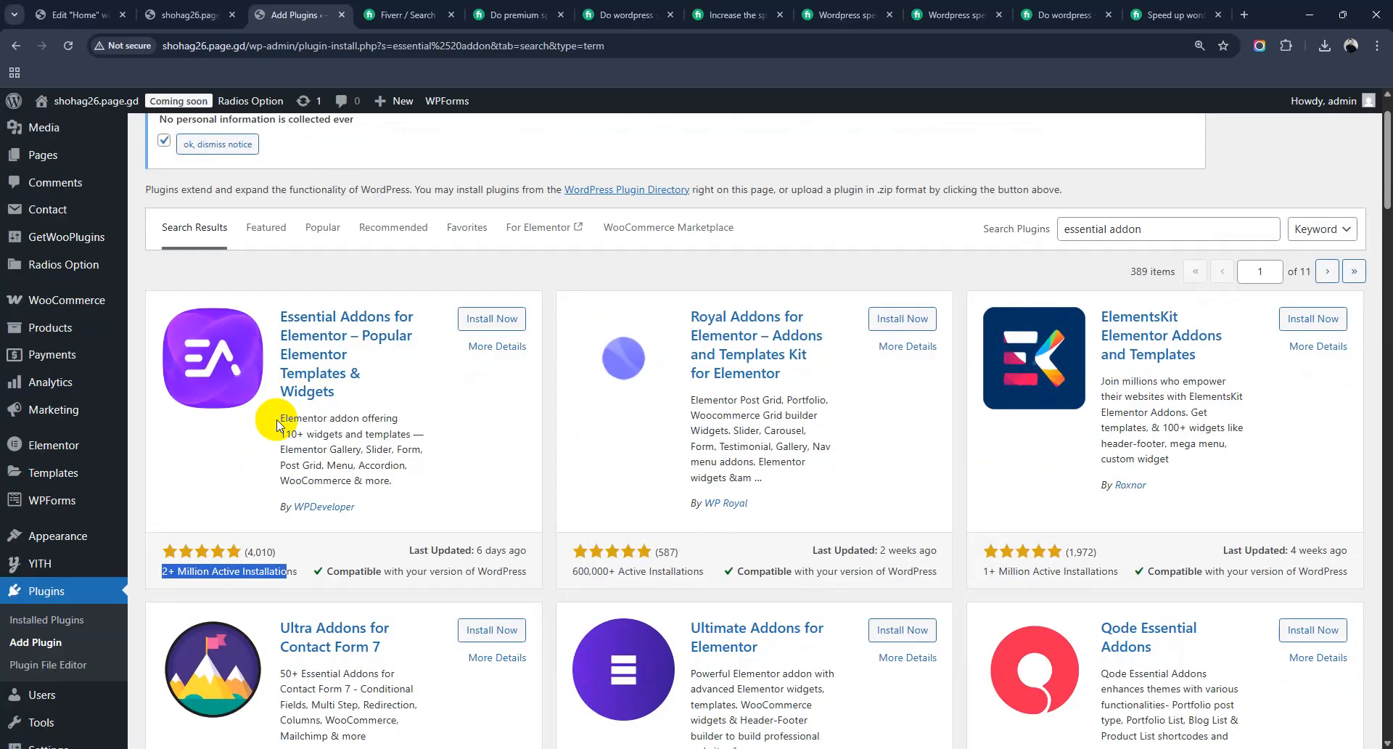
left_click_drag(280, 433, 428, 433)
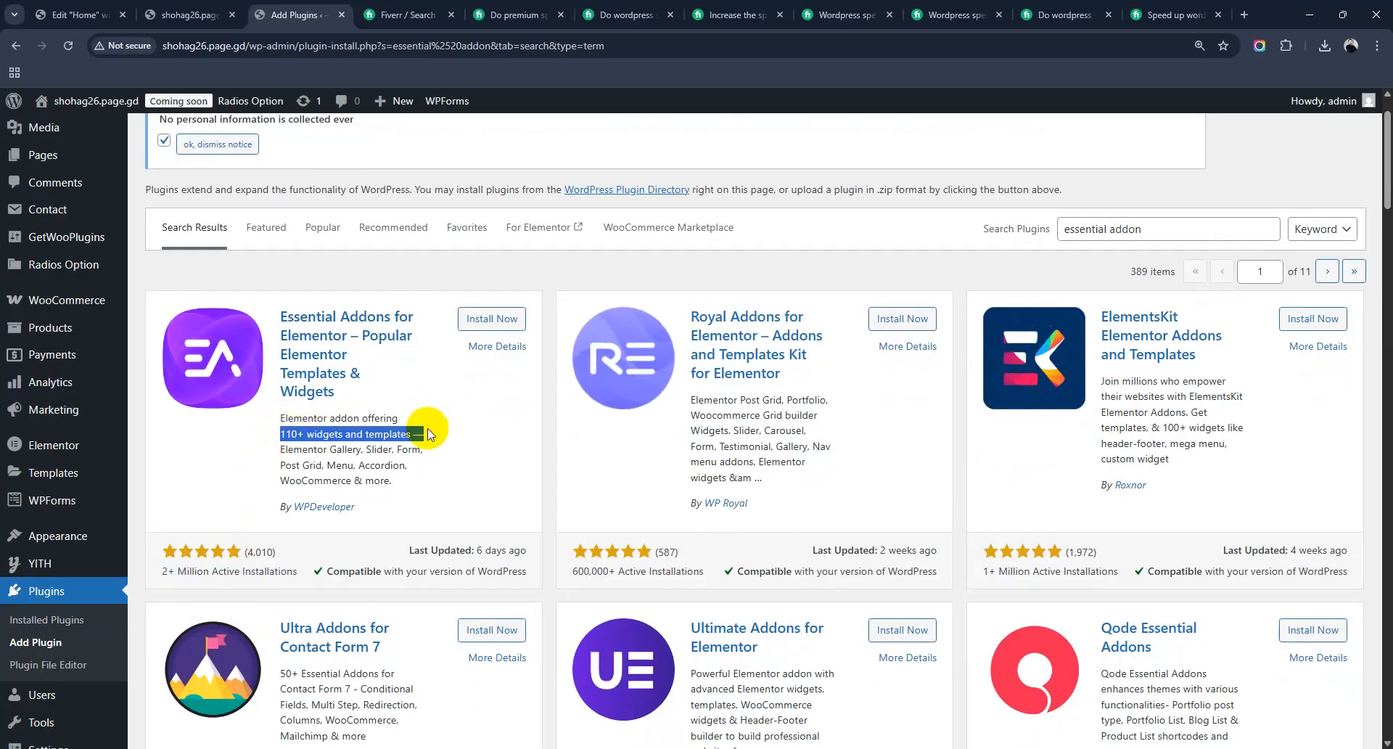
left_click(302, 438)
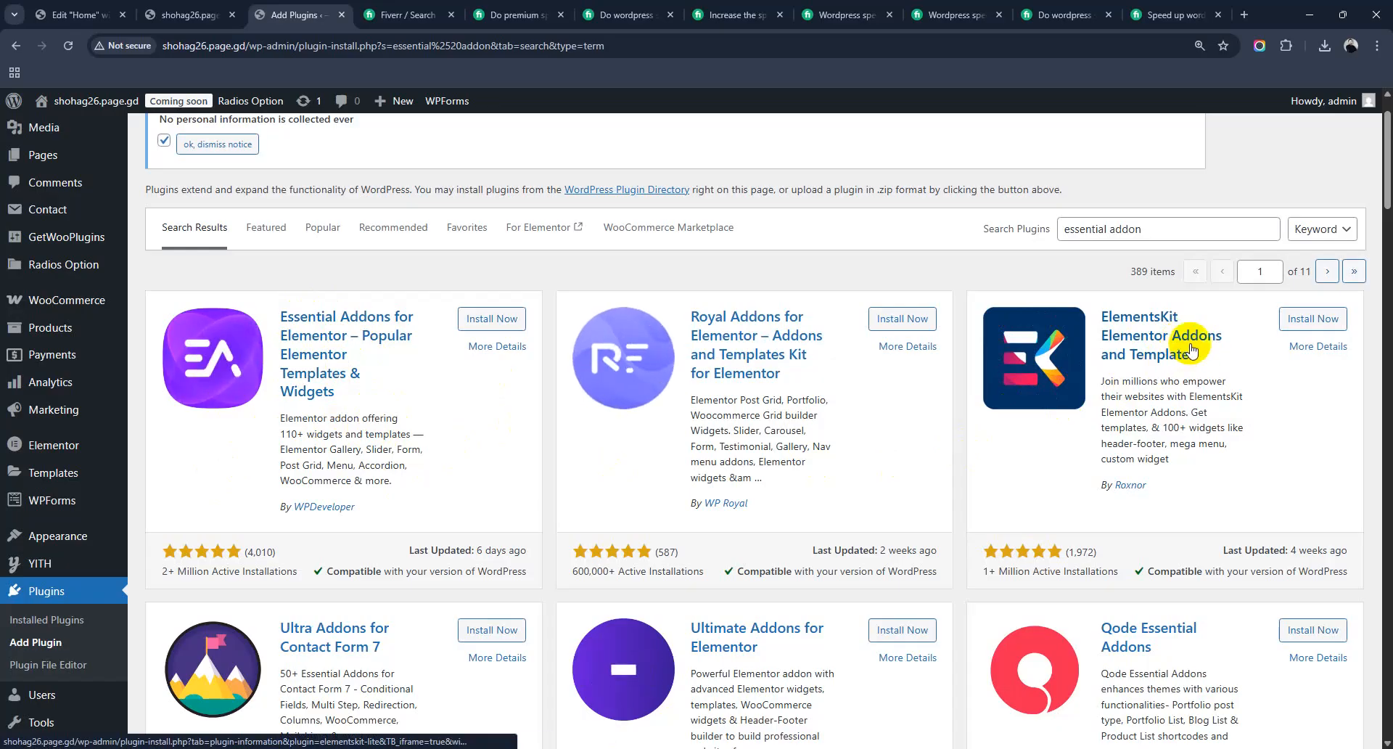
scroll(1190, 350, "down", 3)
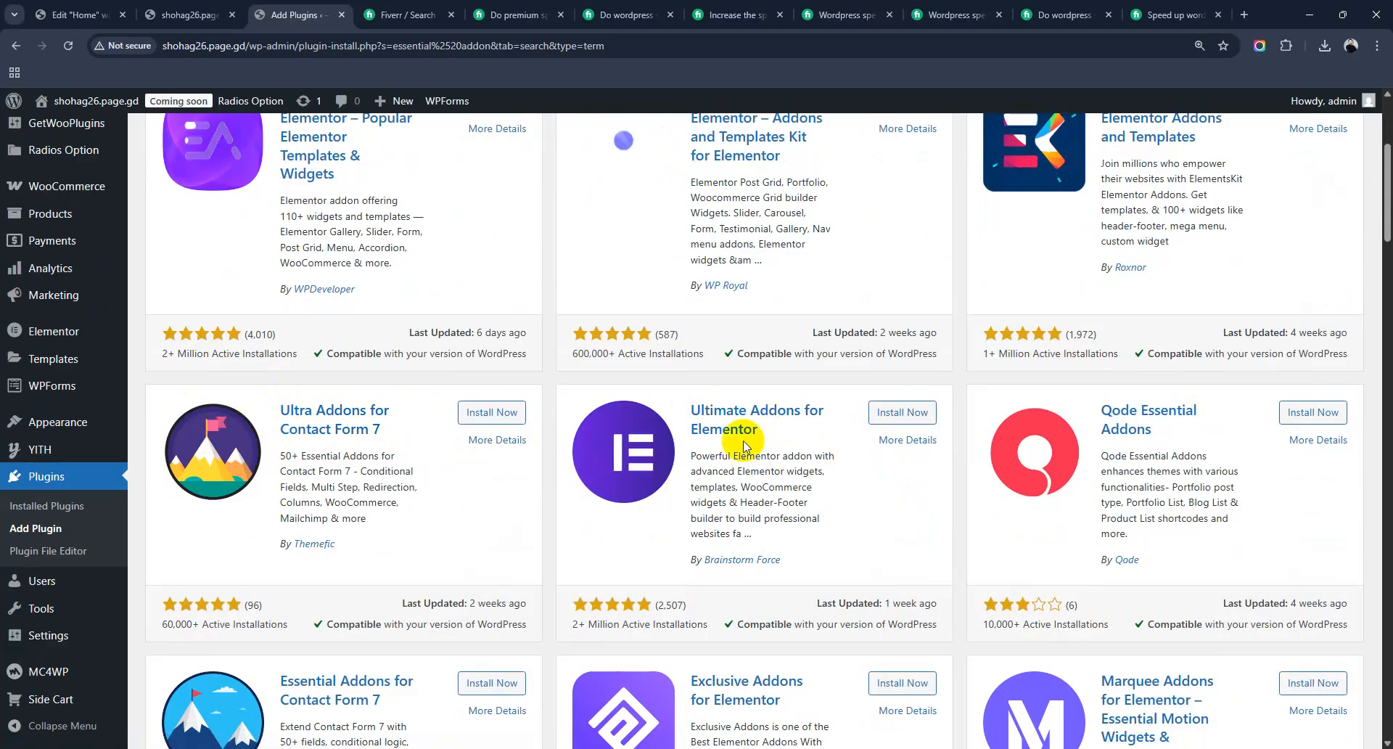
left_click_drag(569, 622, 580, 625)
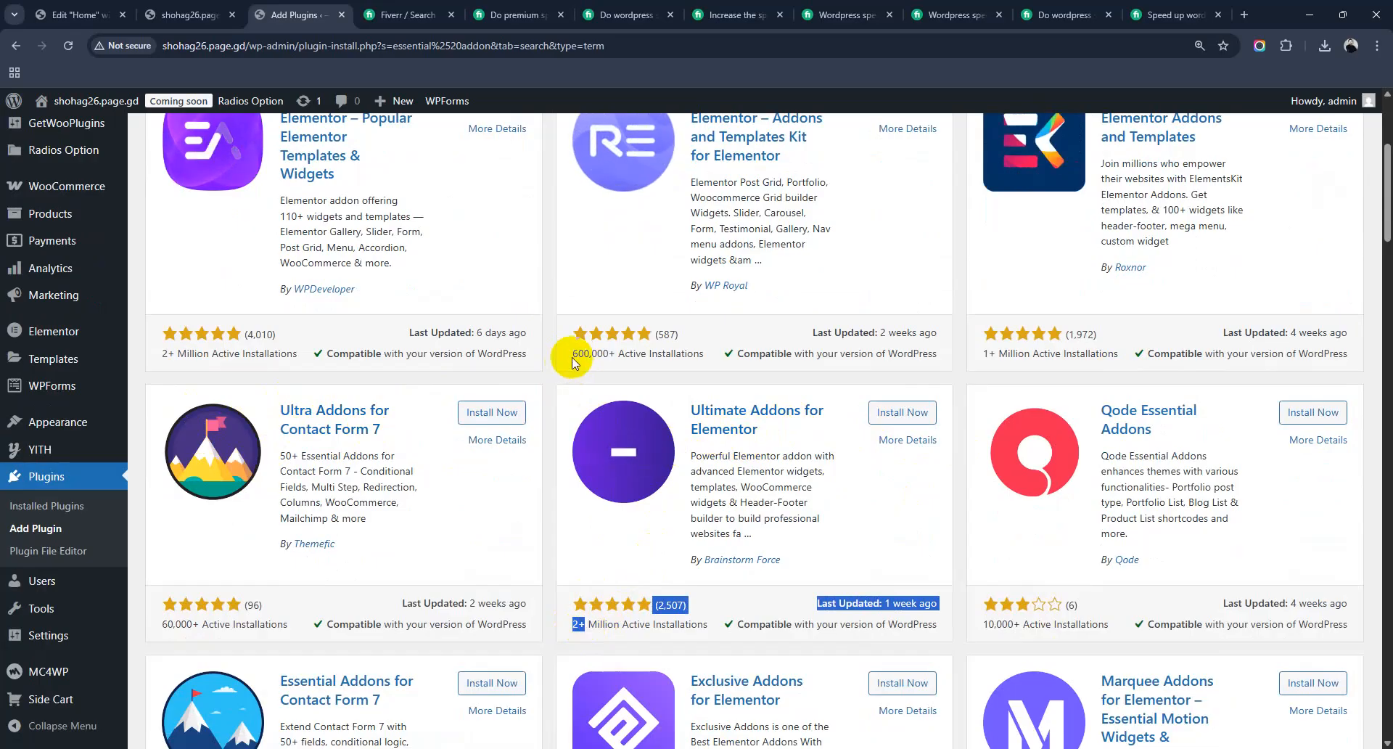
left_click_drag(573, 360, 569, 352)
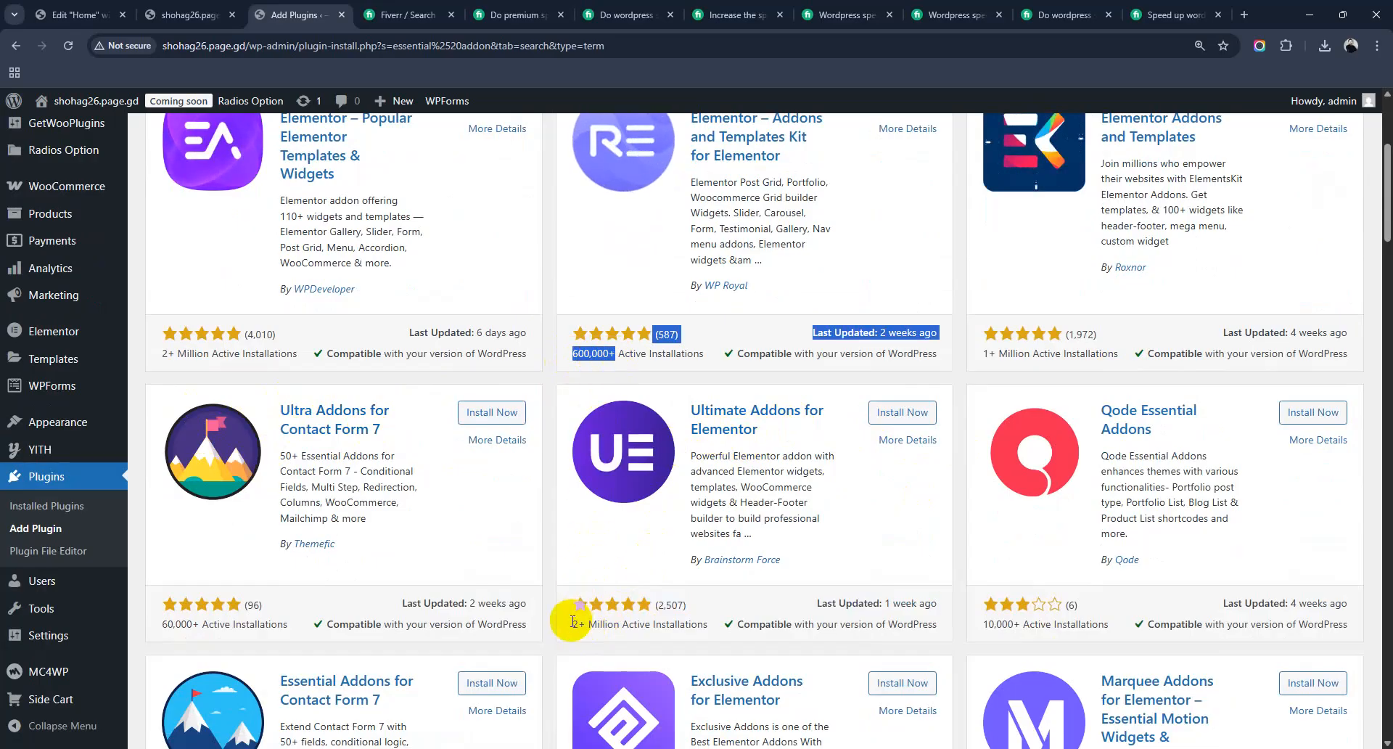
left_click_drag(571, 622, 586, 626)
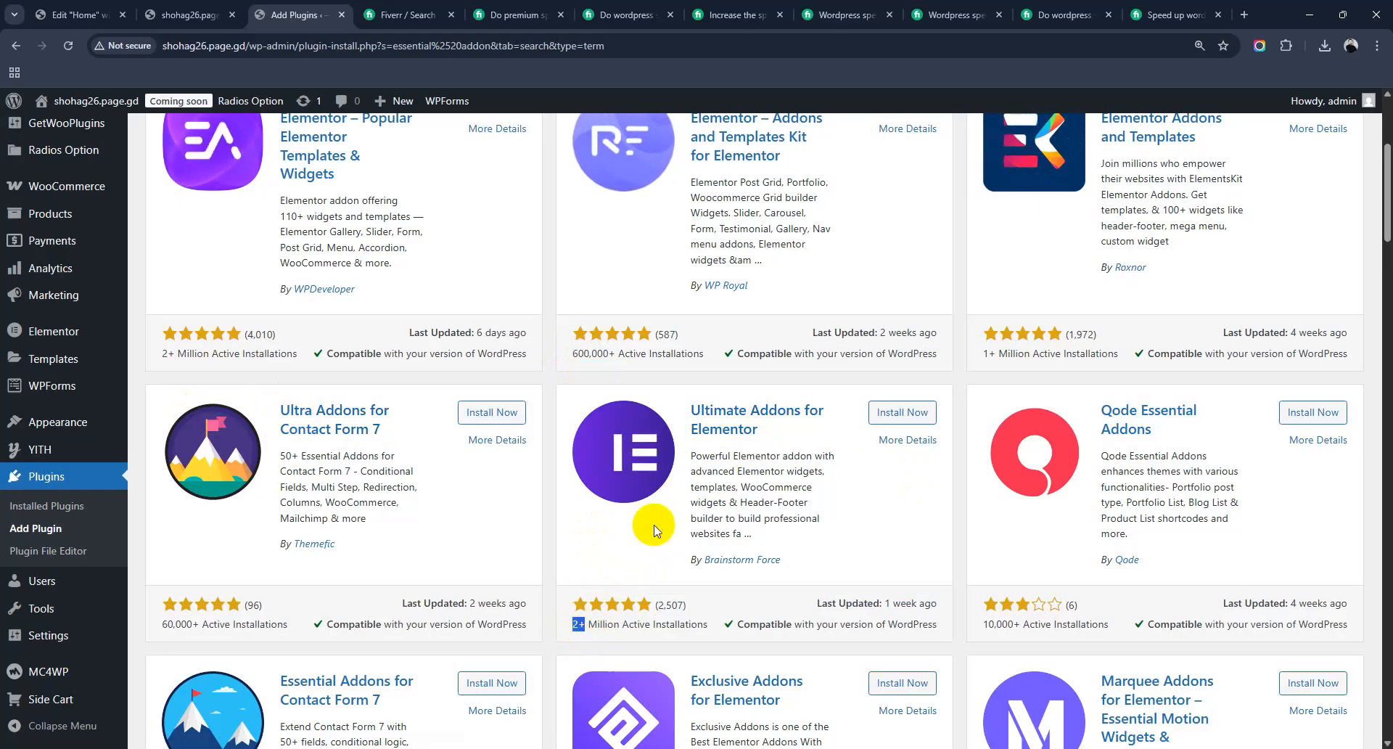
scroll(690, 513, "down", 2)
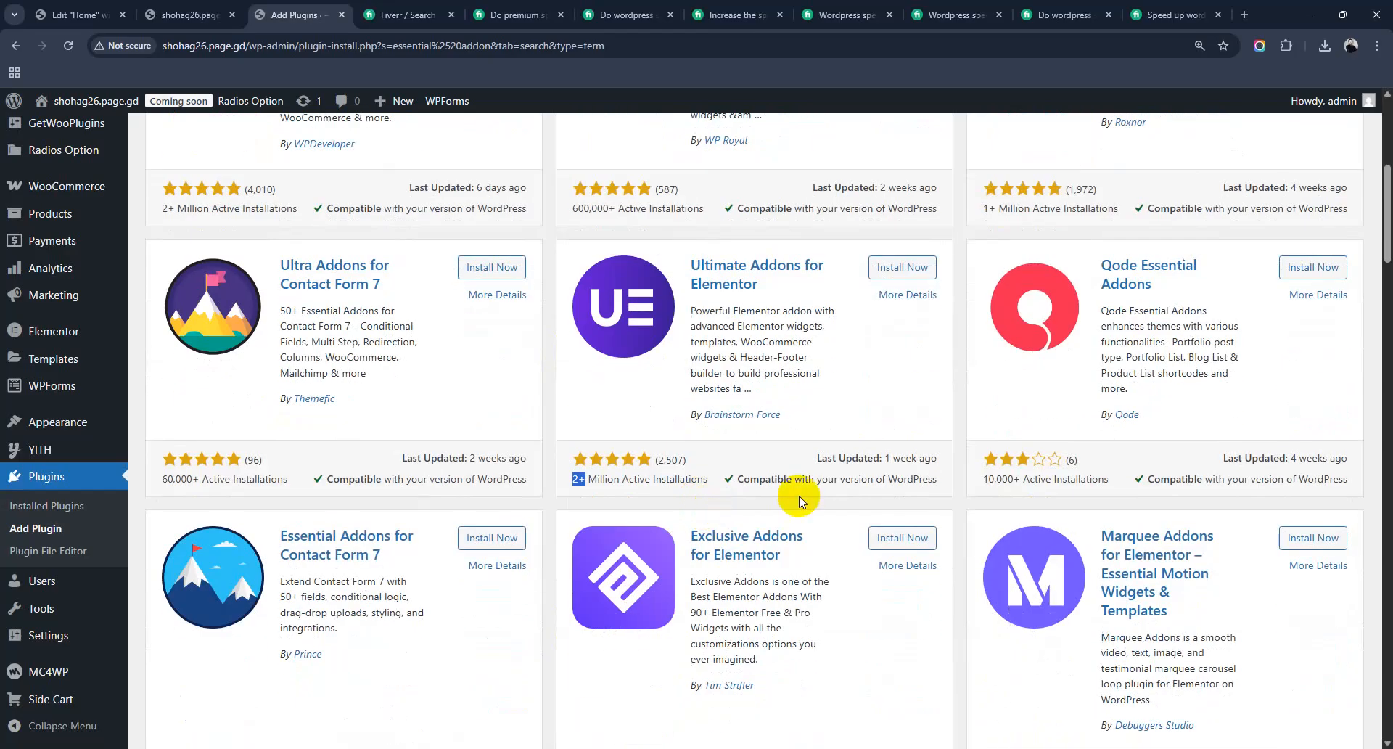
scroll(803, 493, "down", 7)
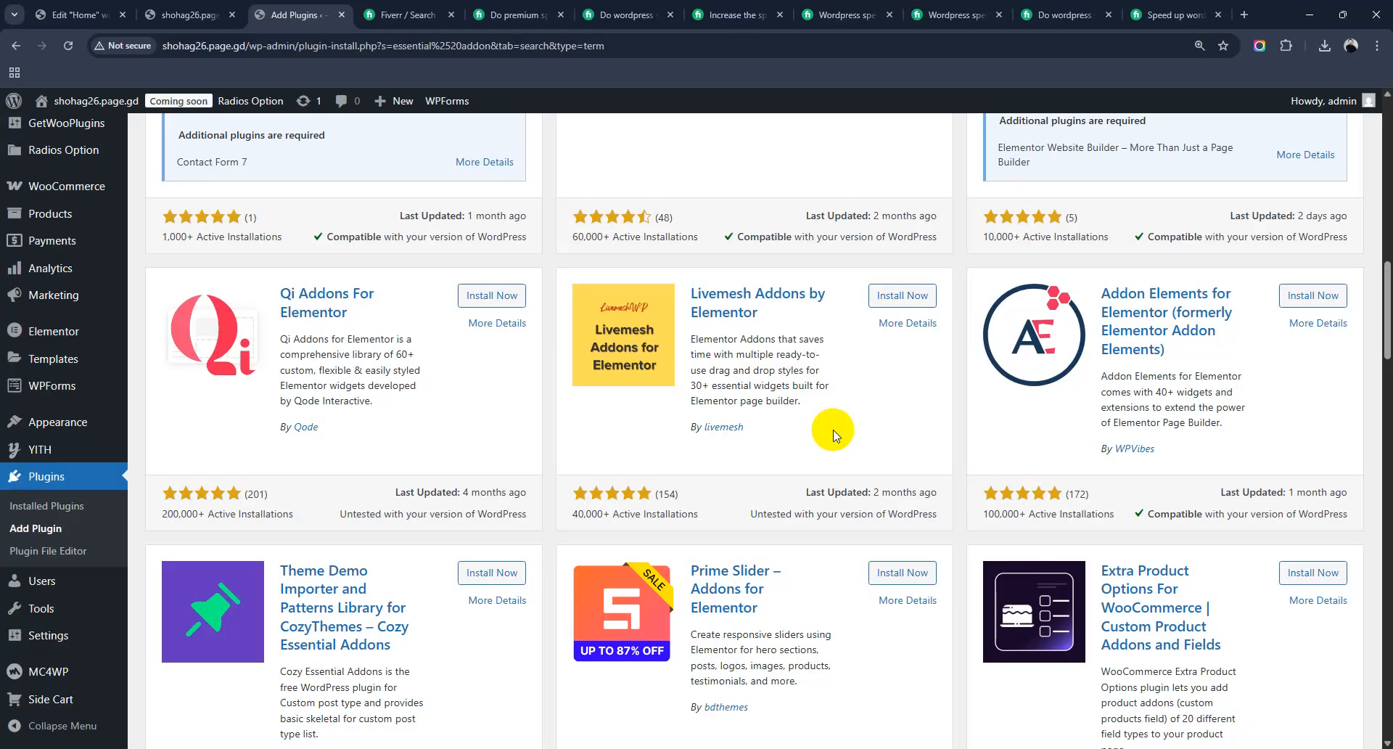
scroll(833, 435, "up", 5)
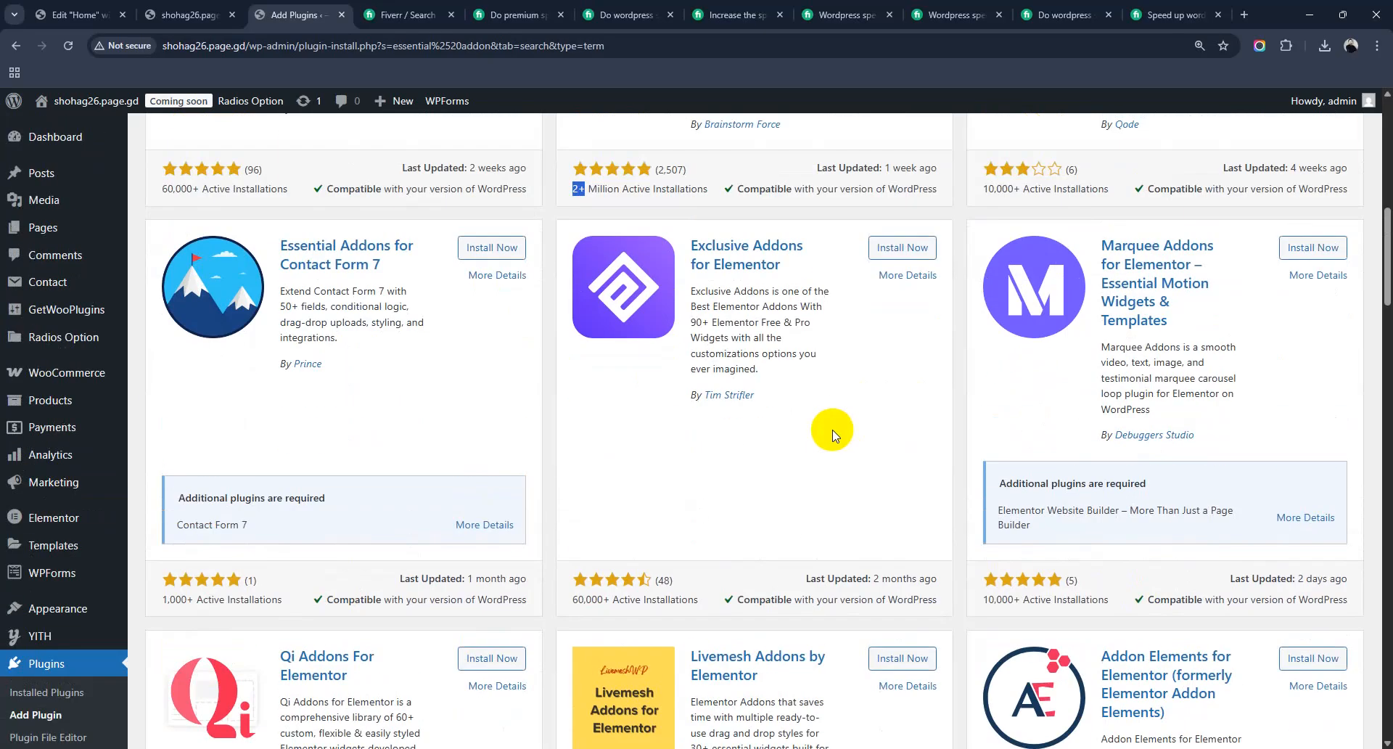
scroll(833, 435, "up", 10)
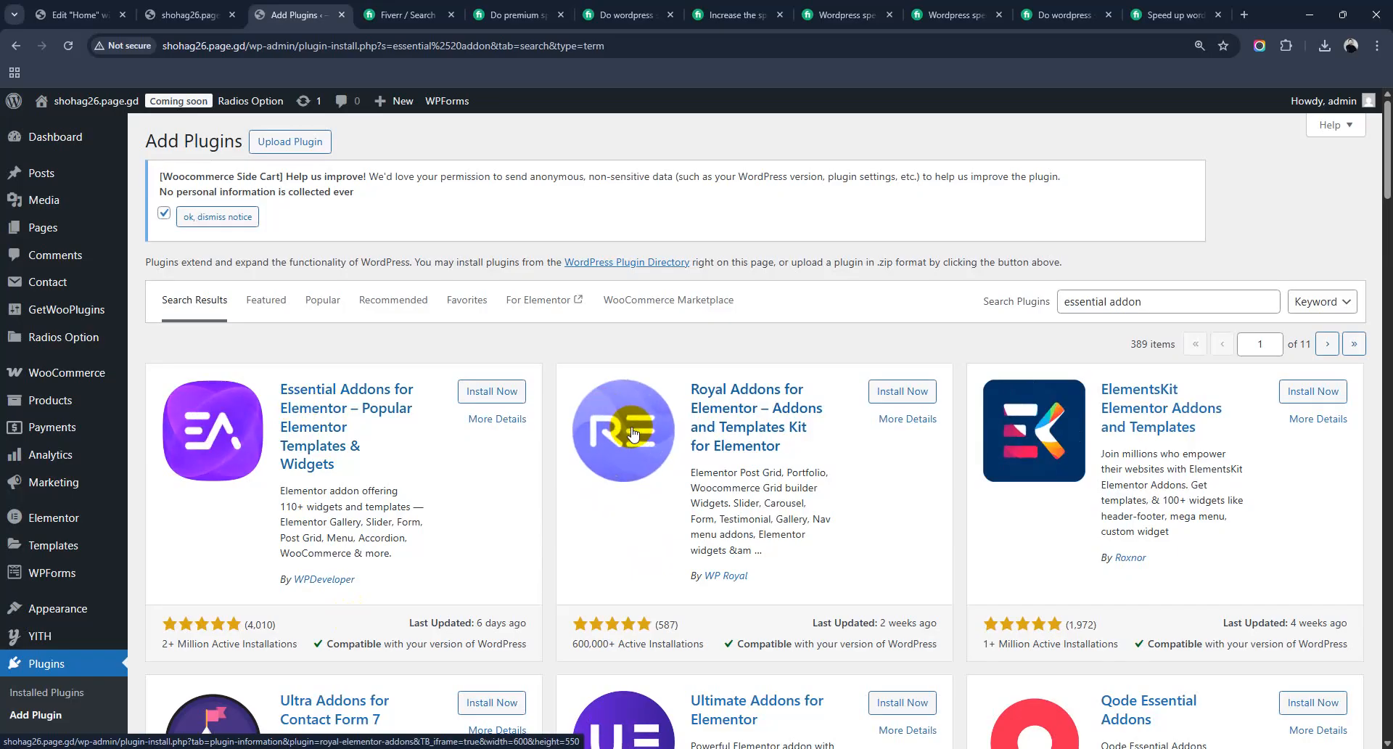
scroll(725, 435, "down", 7)
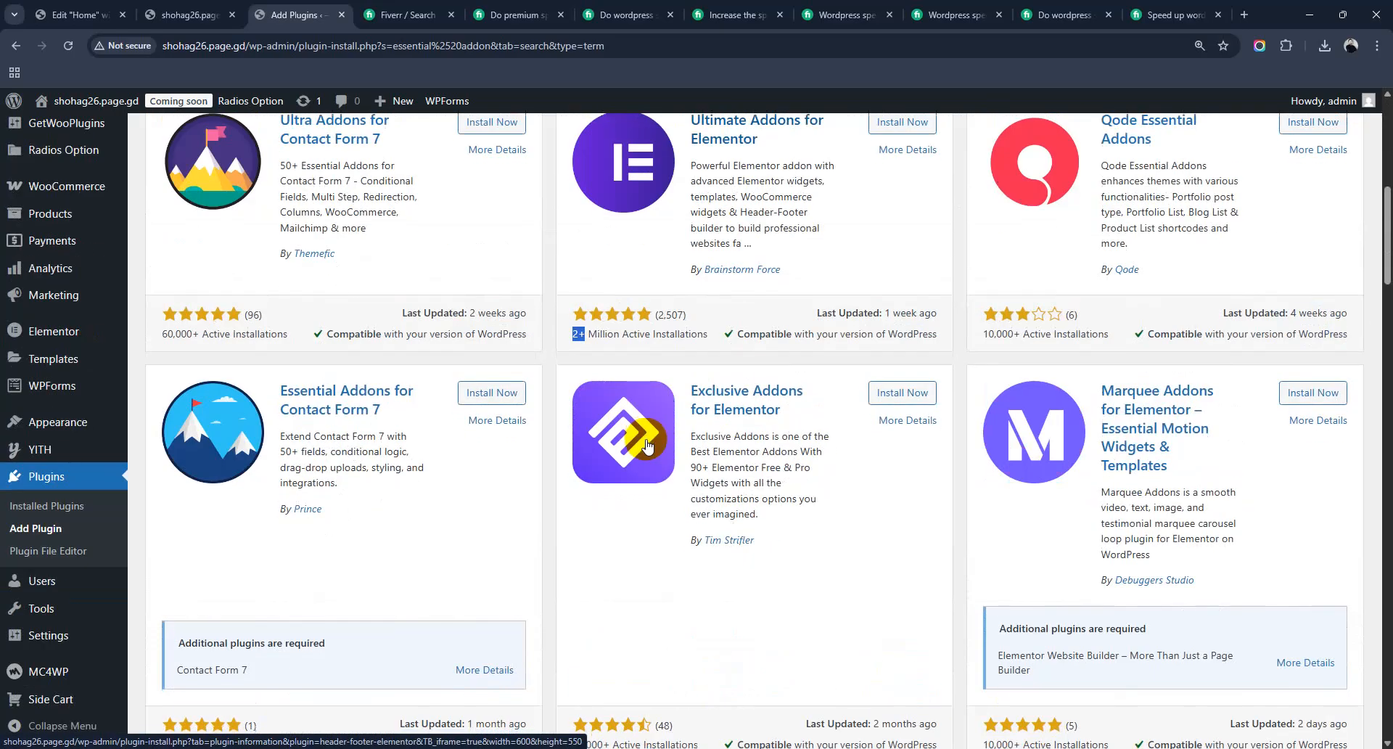
scroll(878, 444, "up", 7)
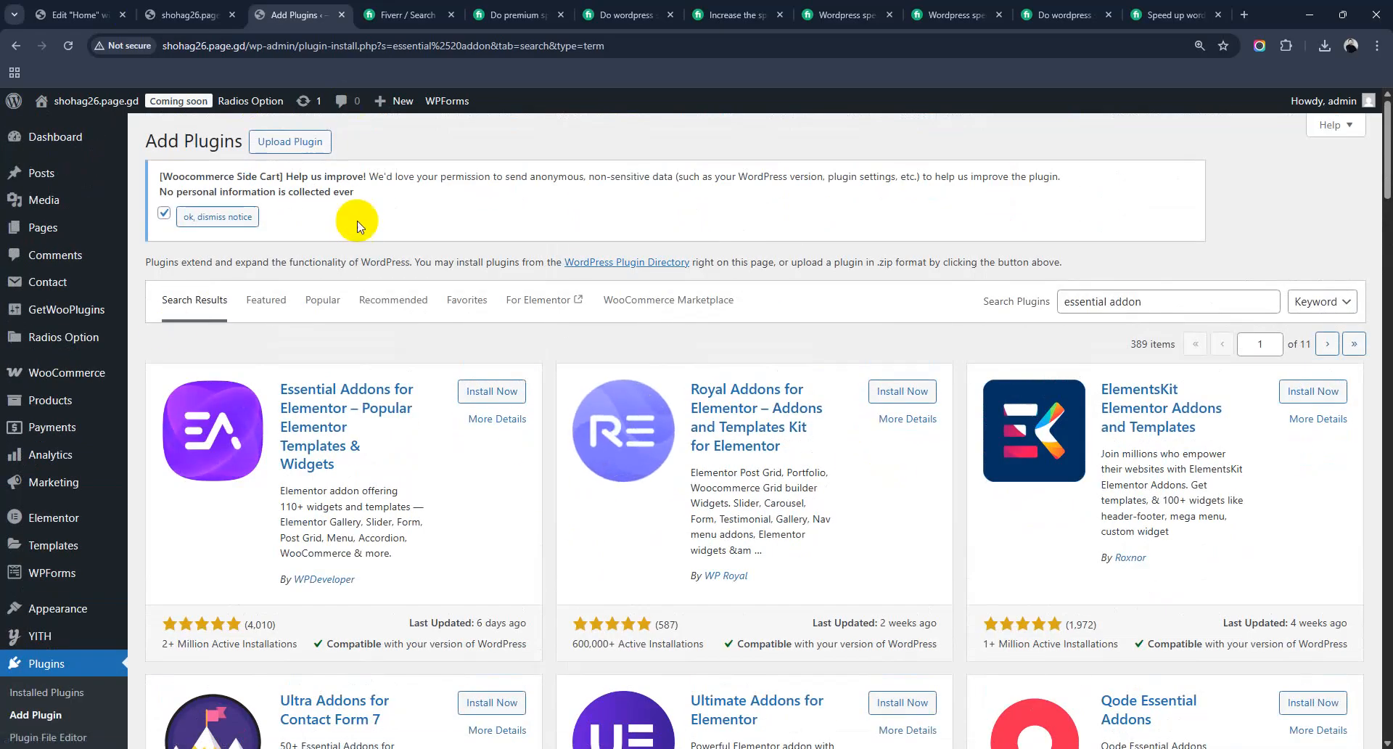